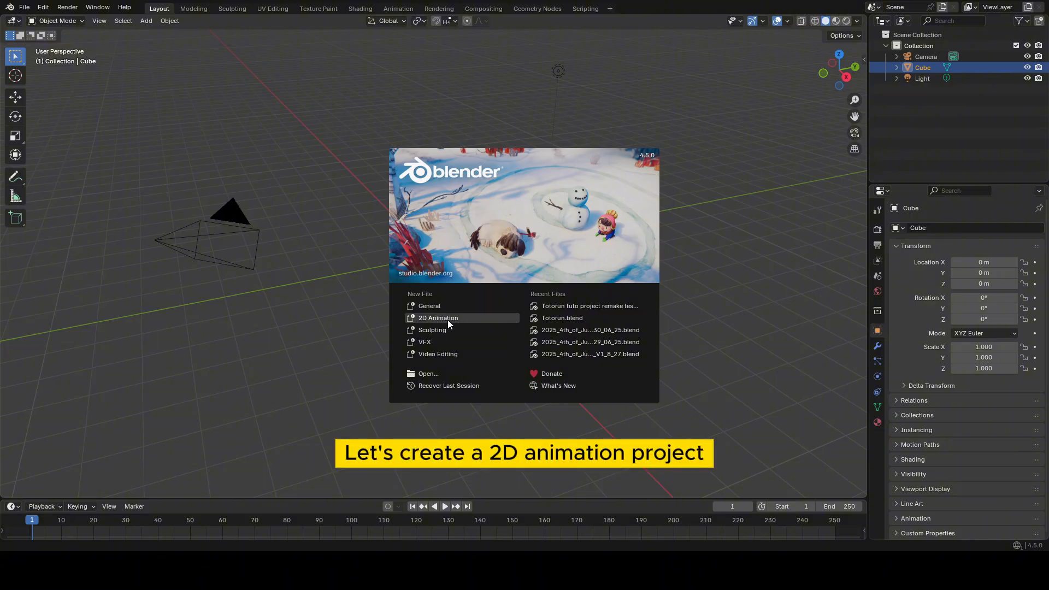
Create a new 2D Animation file and enable Tab for Pie Menu in the keymap preferences.
left_click(448, 319)
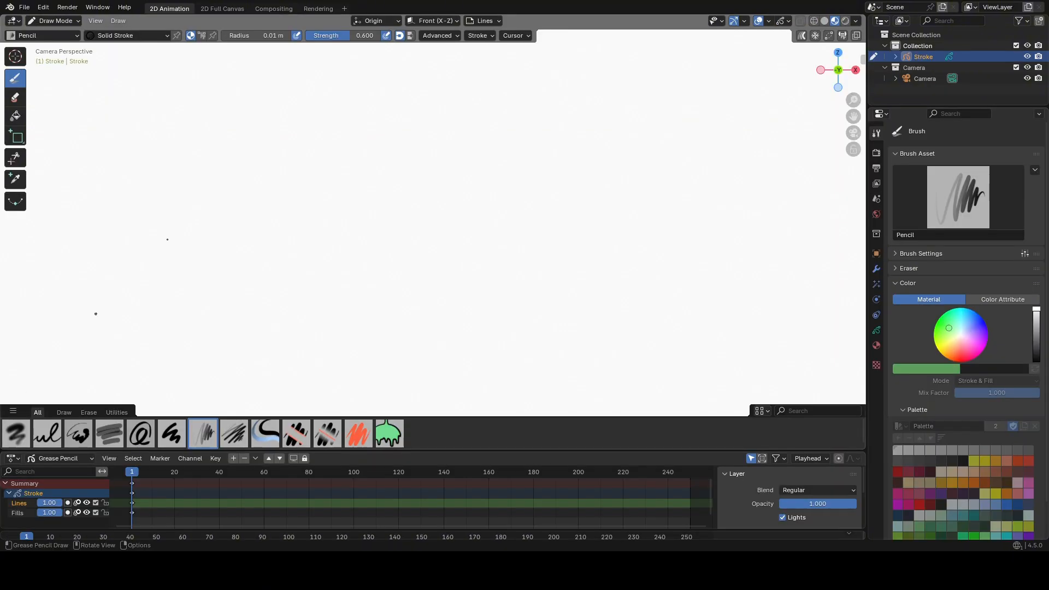
left_click(43, 7)
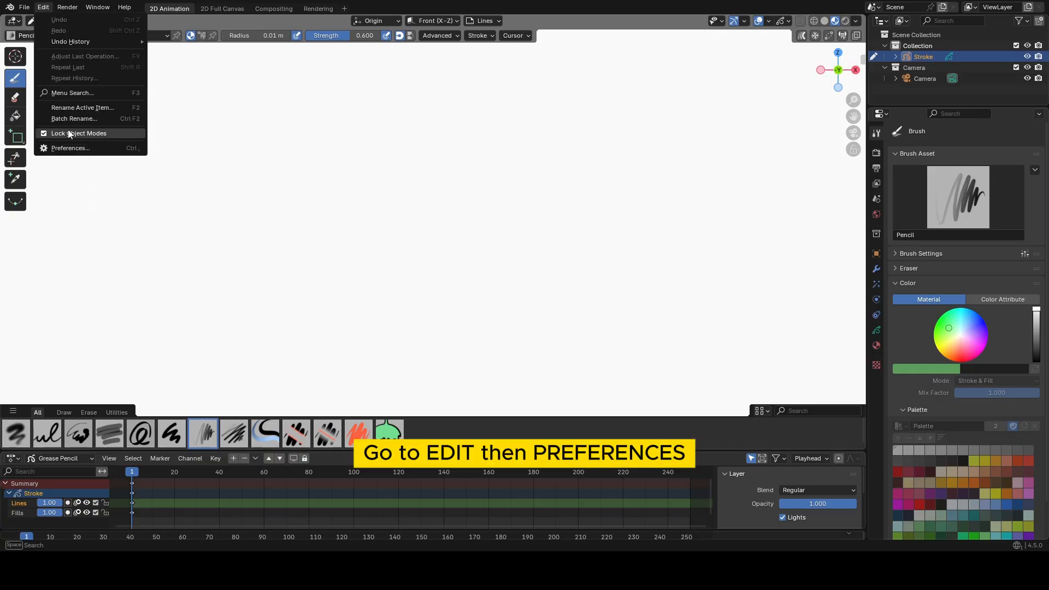
left_click(71, 148)
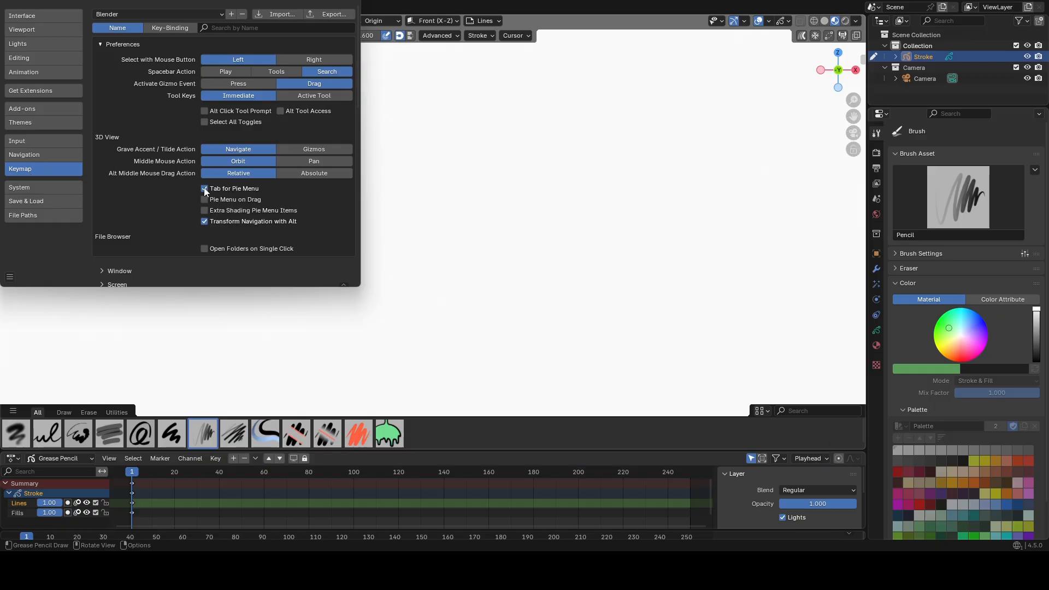
left_click(348, 2)
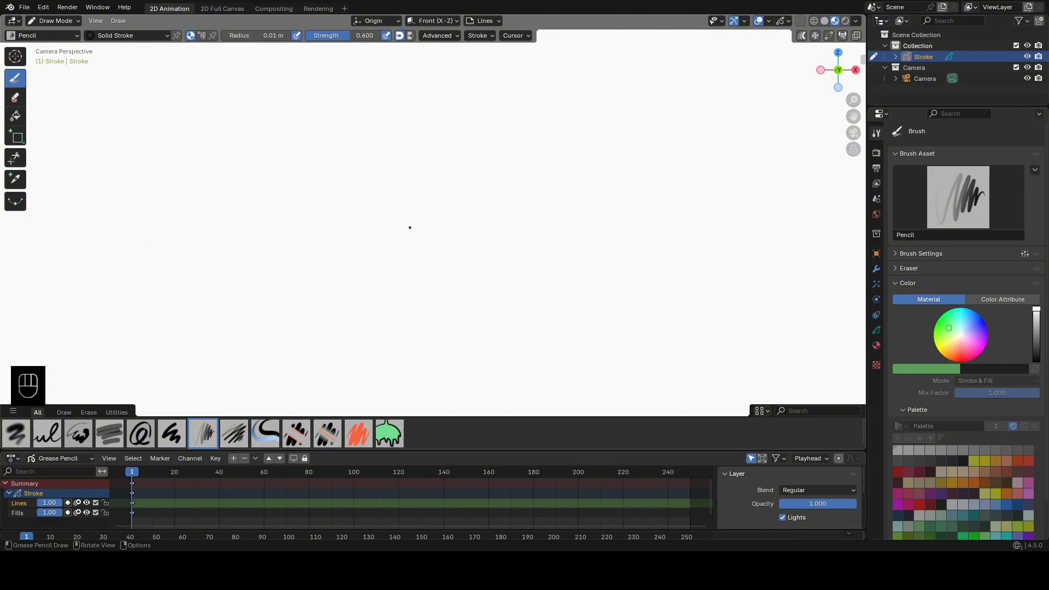
Draw two crossing pencil strokes forming an X near the middle of the canvas.
scroll(410, 227, "down", 3)
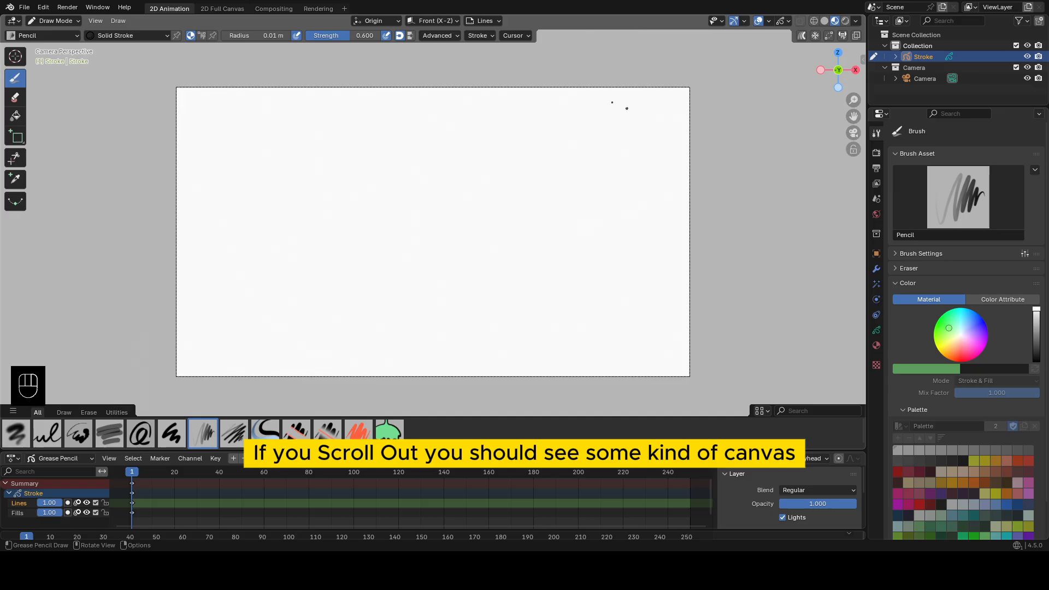
left_click_drag(370, 183, 499, 263)
left_click_drag(472, 178, 419, 264)
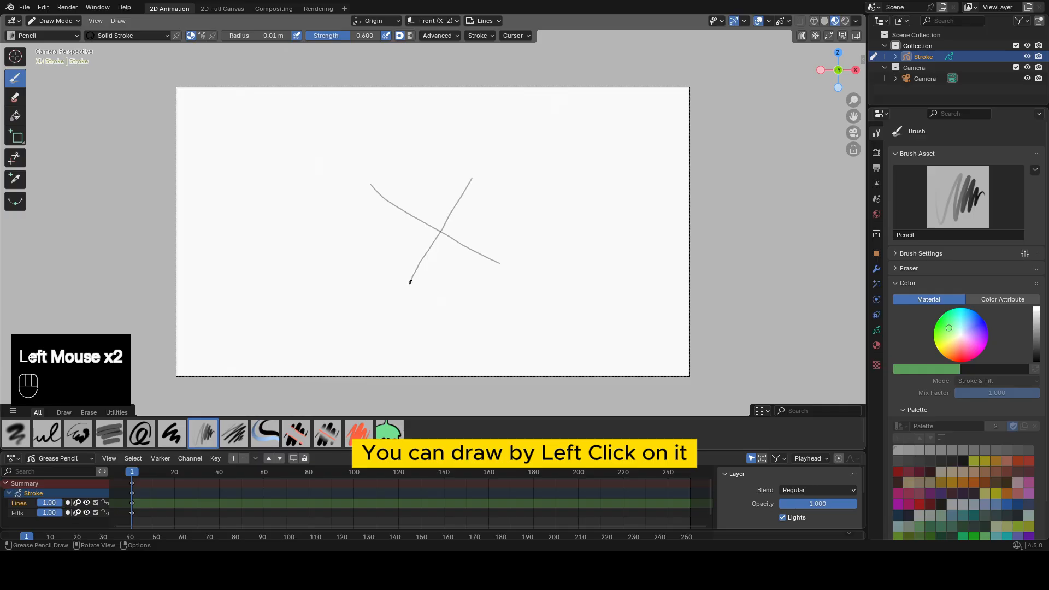
Examine the drawing and the camera in 3D space from outside the camera view, and return to the camera view.
mouse_move(553, 176)
middle_mouse_down()
mouse_move(351, 201)
mouse_move(433, 201)
mouse_move(402, 206)
middle_mouse_up()
scroll(426, 196, "down", 2)
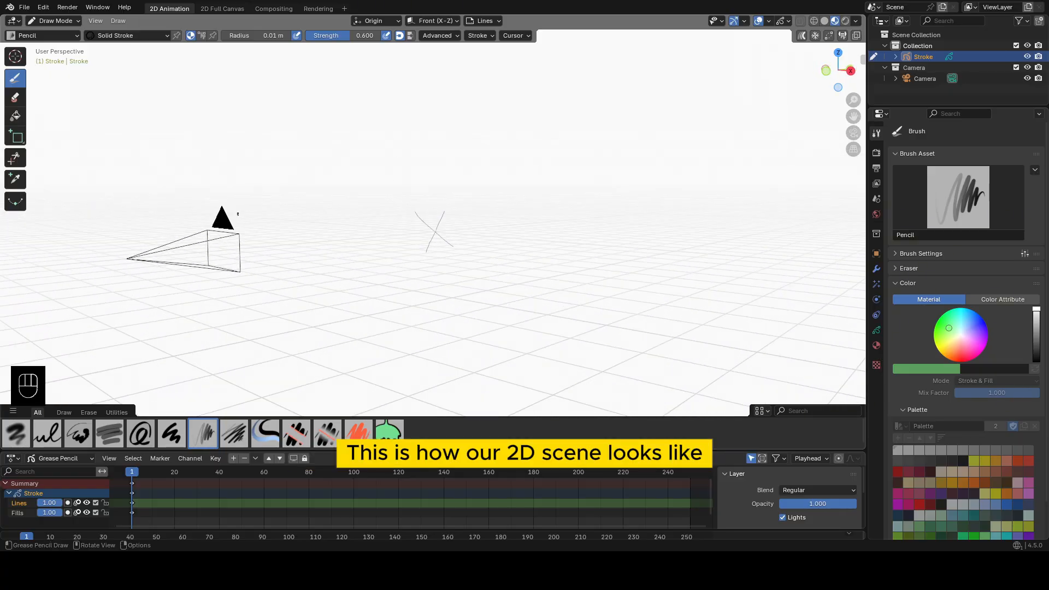
scroll(448, 238, "up", 1)
scroll(448, 239, "down", 1)
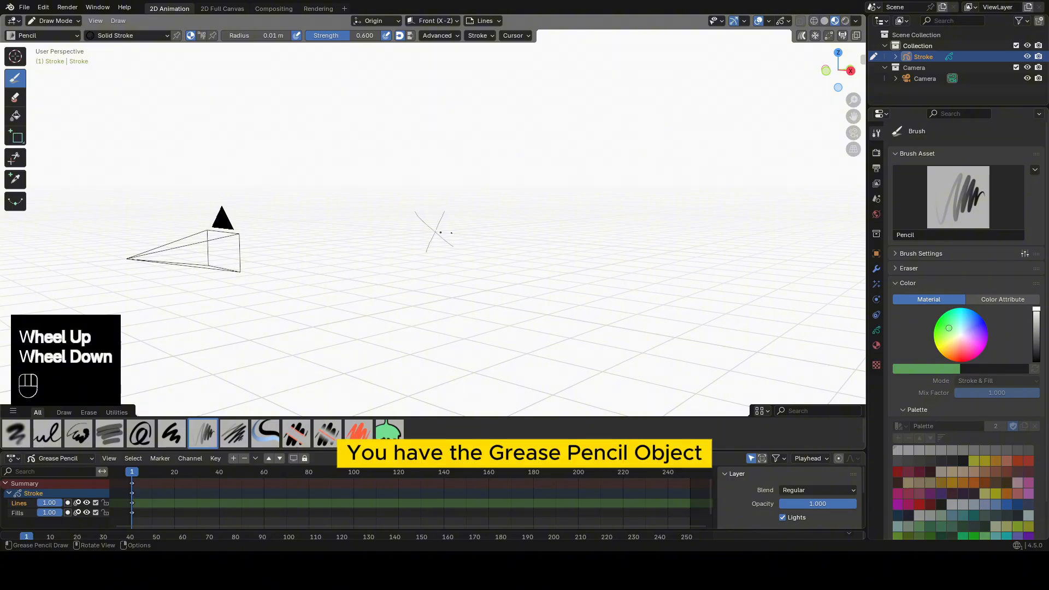
middle_click_drag(448, 239, 401, 230)
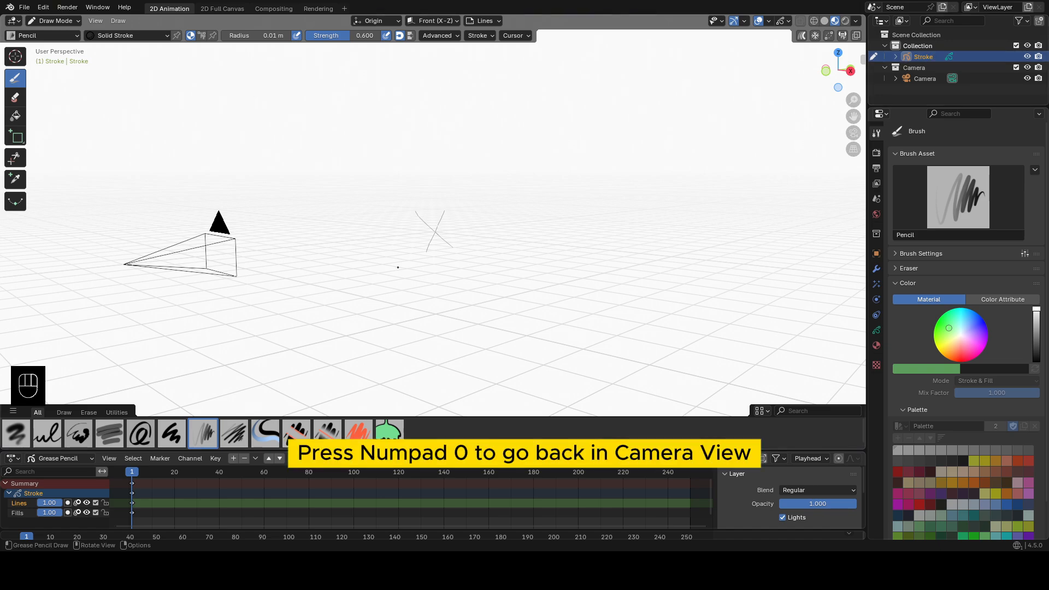
key("KP_0")
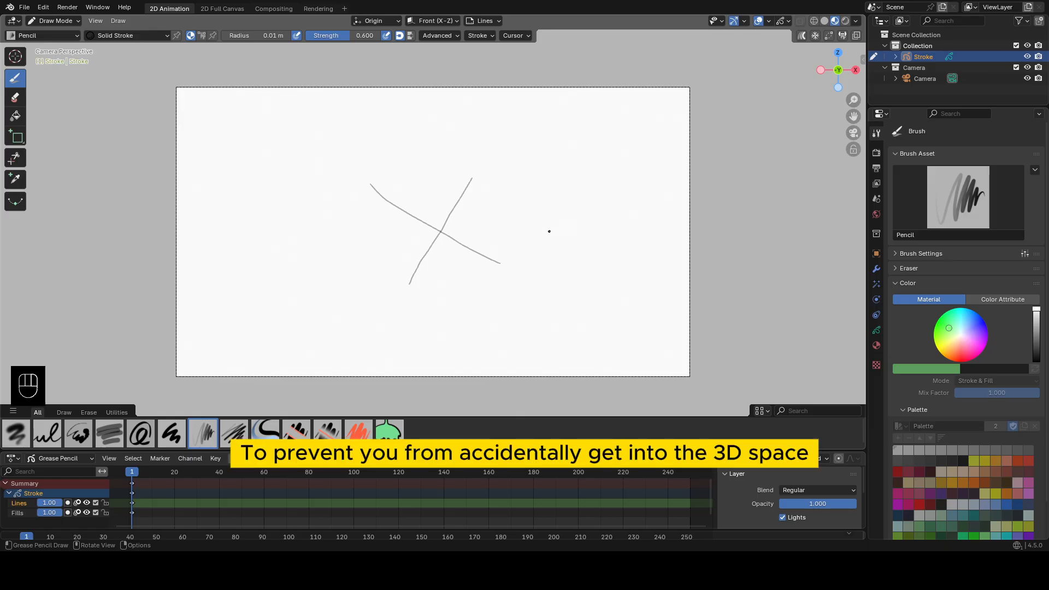
middle_click_drag(549, 231, 494, 253)
scroll(505, 243, "down", 2)
middle_click_drag(311, 274, 556, 220)
key("KP_0")
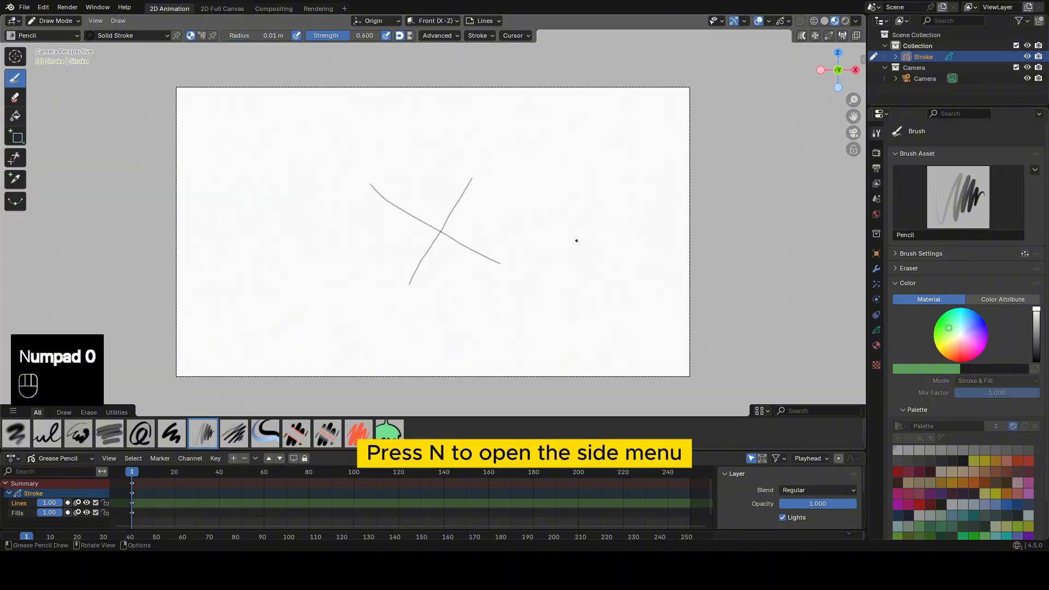
Lock the rotation of the viewport in its View Lock settings and hide the sidebar.
key("n")
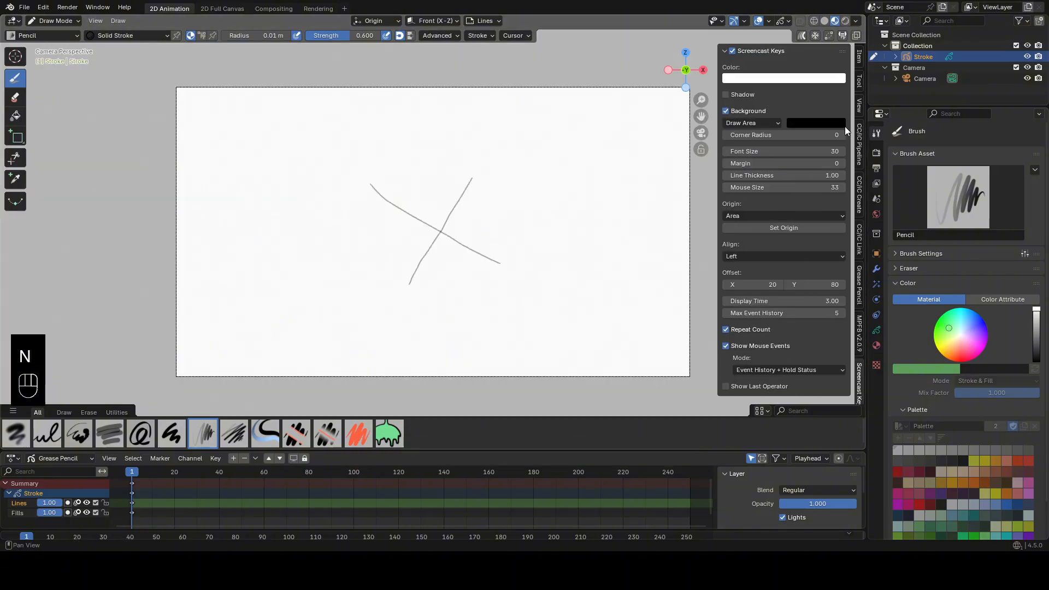
left_click(858, 106)
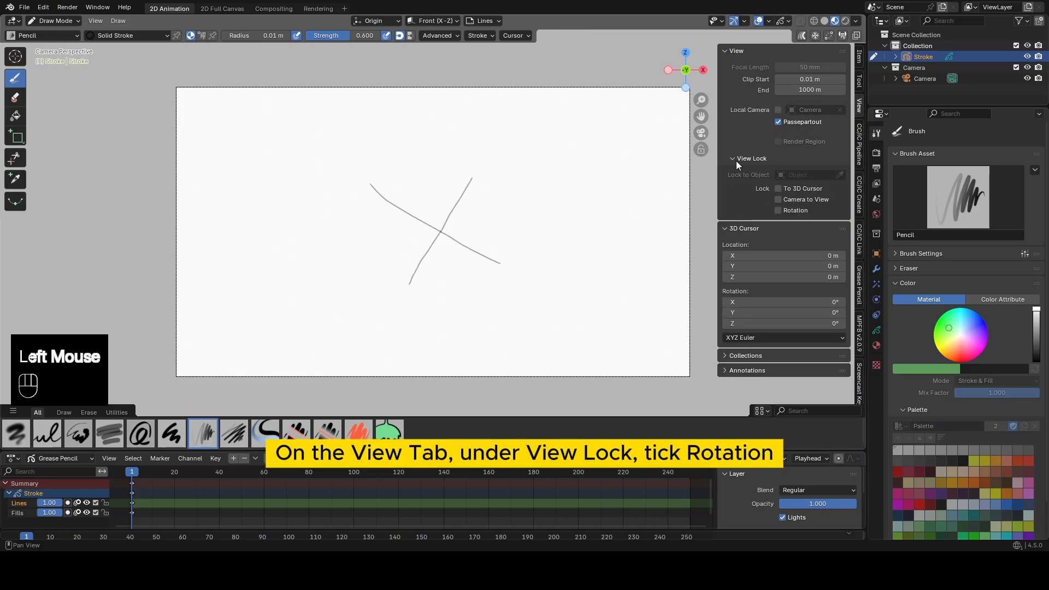
left_click(778, 211)
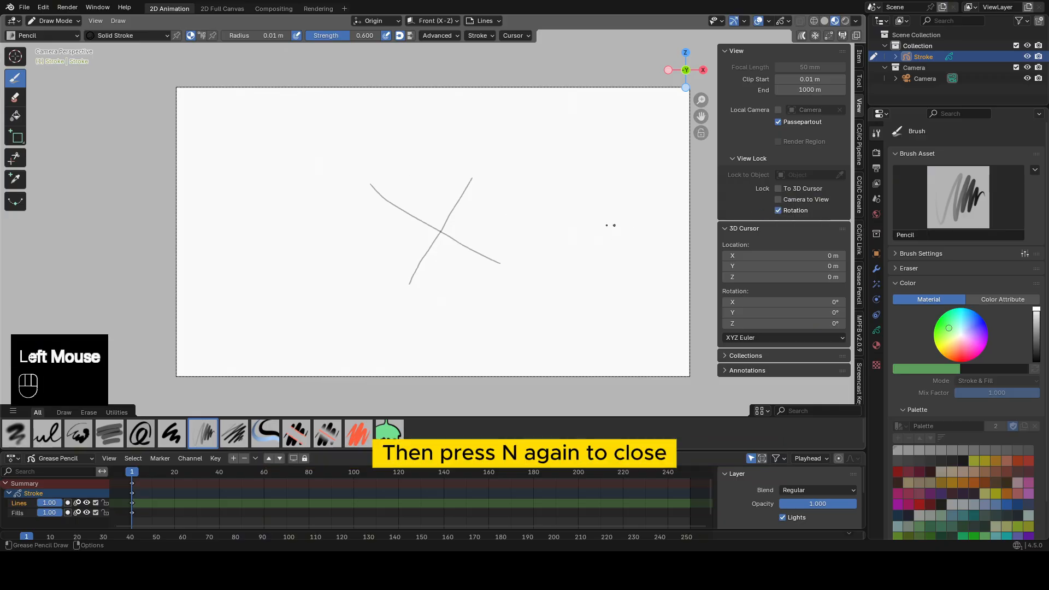
key("n")
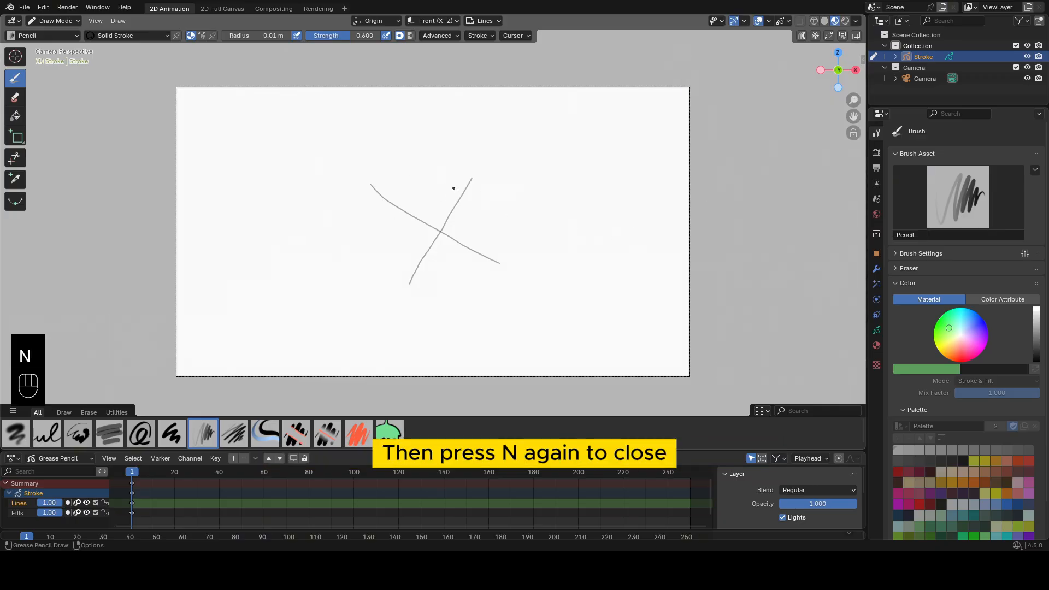
Test zooming and orbiting the canvas with the view rotation locked.
scroll(513, 253, "up", 2)
scroll(513, 253, "down", 3)
scroll(515, 252, "up", 2)
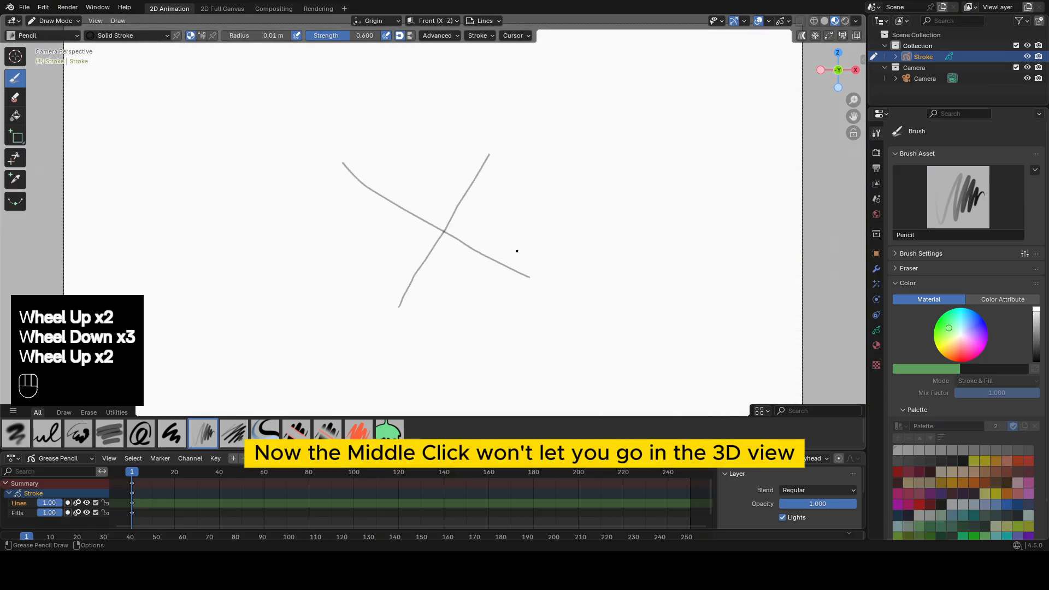
scroll(516, 251, "down", 1)
middle_click(579, 213)
middle_click(555, 215)
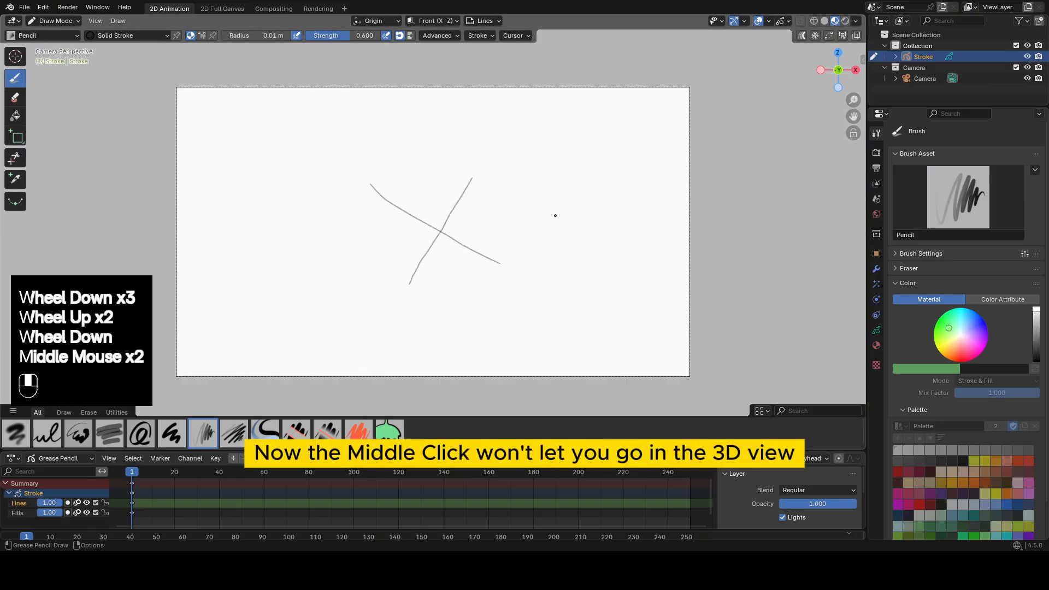
middle_click(543, 213)
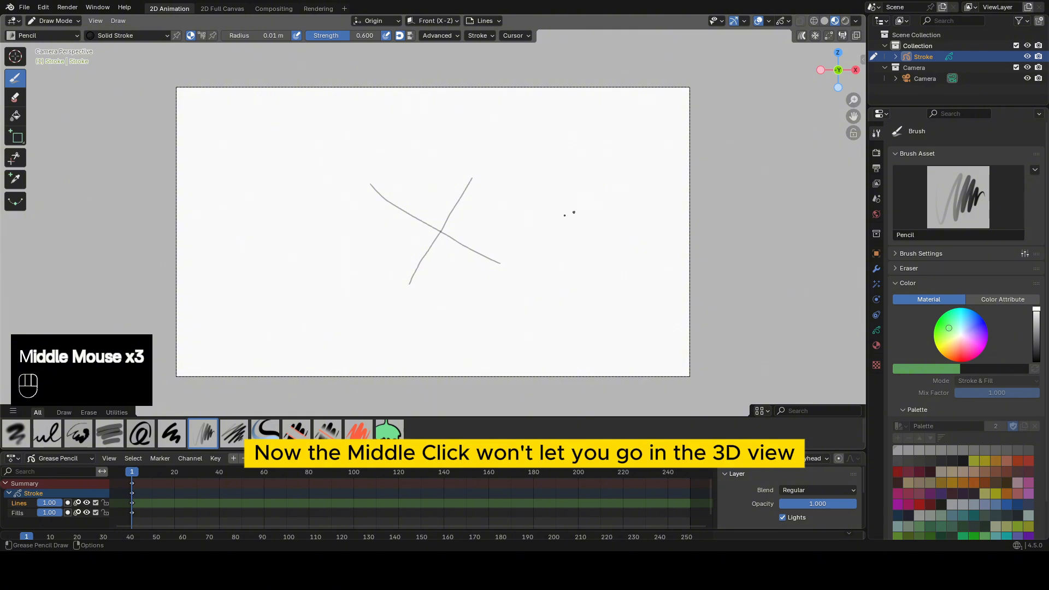
middle_click(522, 231)
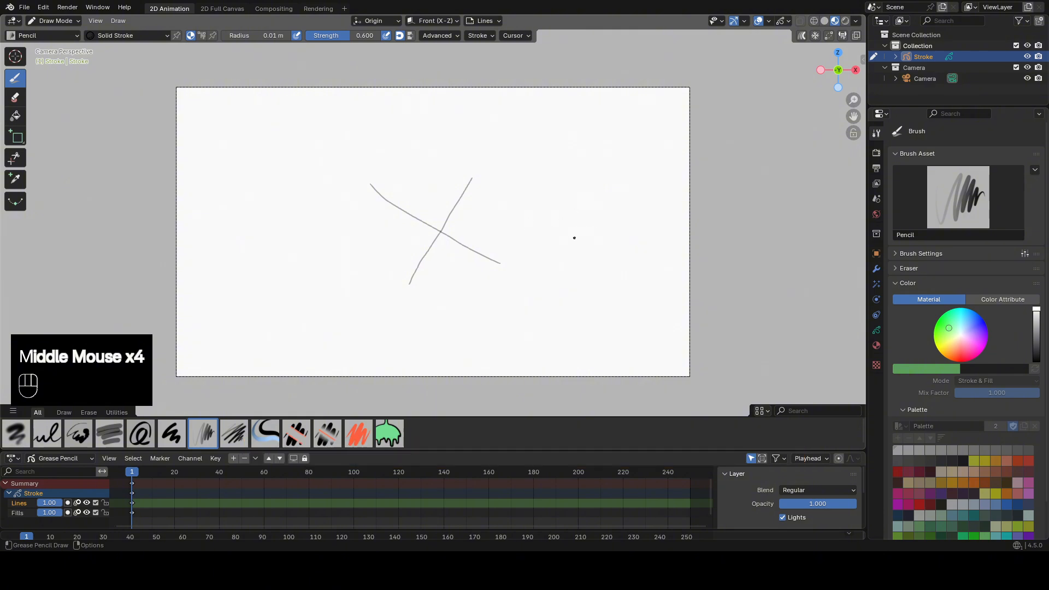
scroll(570, 232, "down", 3)
scroll(567, 224, "up", 2)
scroll(561, 214, "down", 2)
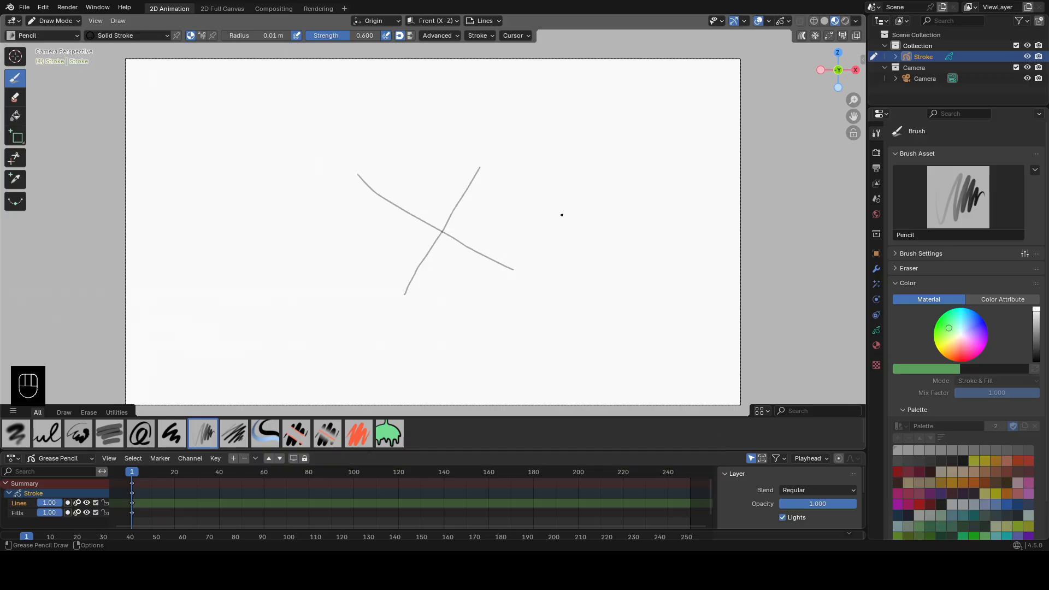
Switch the grease pencil stroke object from Draw Mode to Object Mode.
left_click(64, 21)
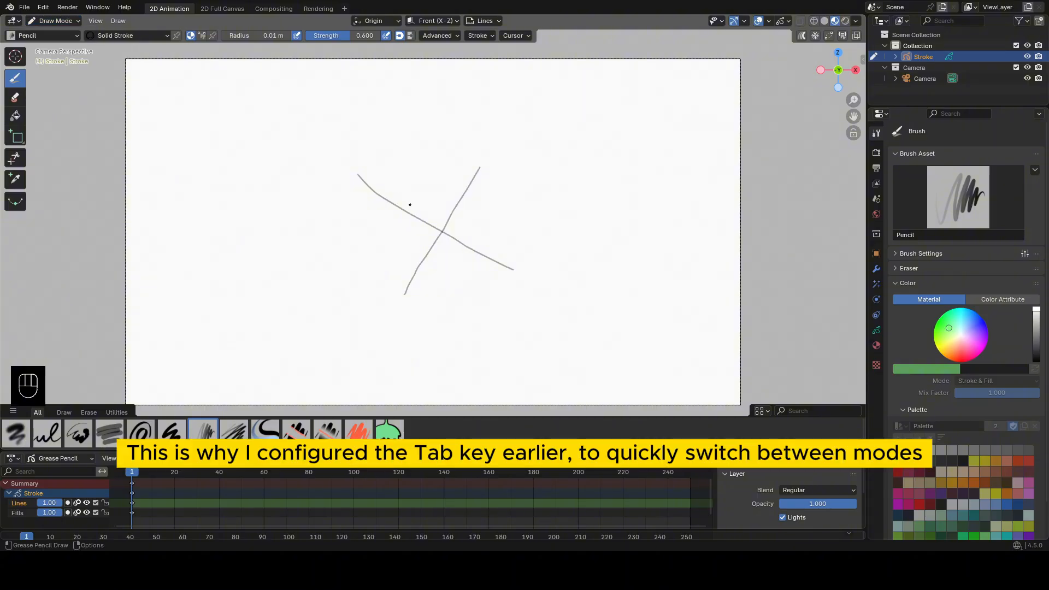
key("Tab")
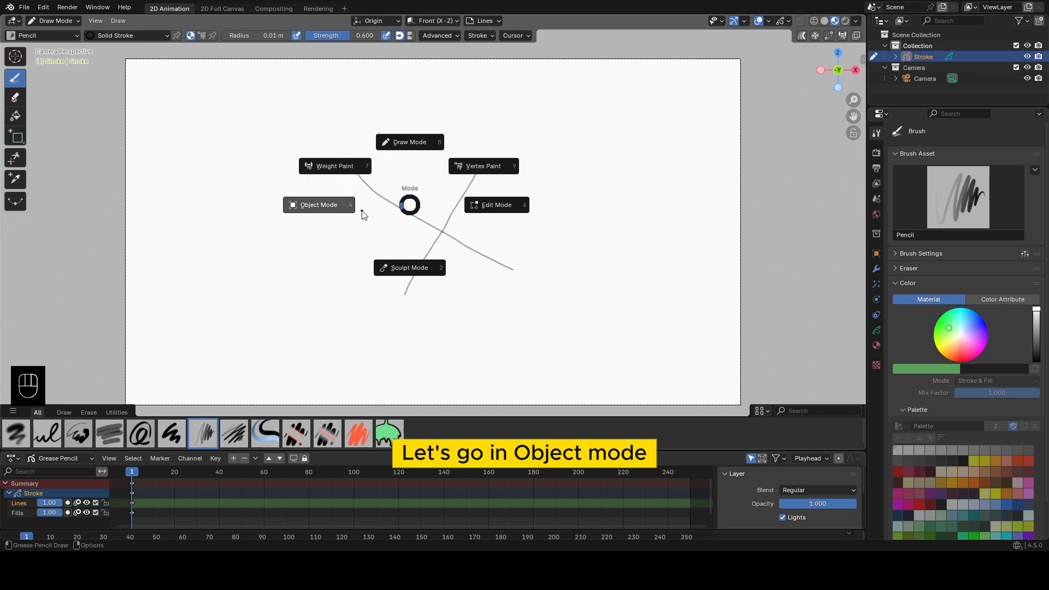
left_click(323, 211)
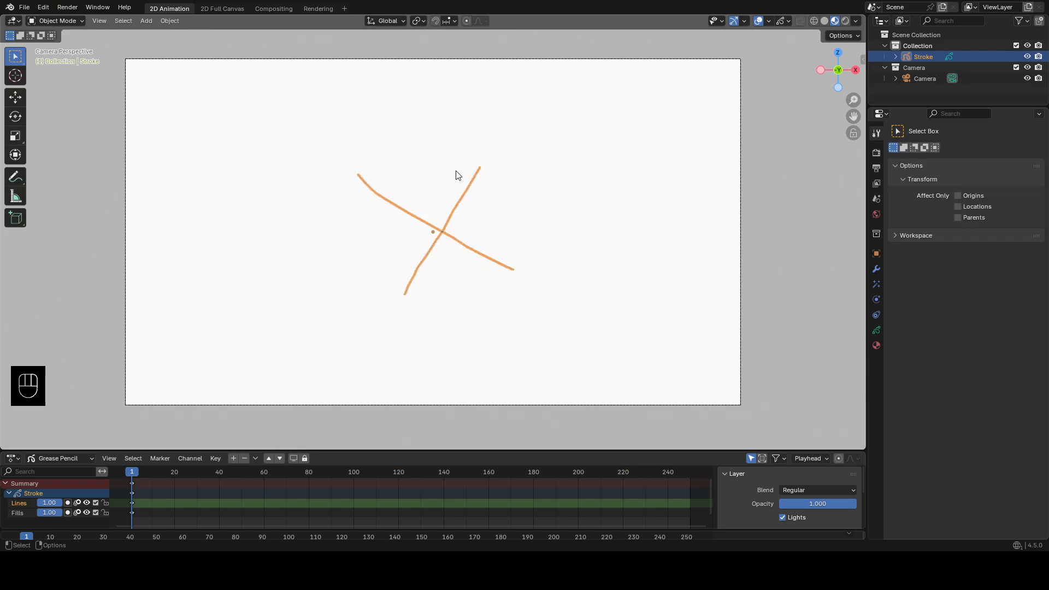
Add the video lineart reference.mp4 to the scene as a reference image.
key("shift+a")
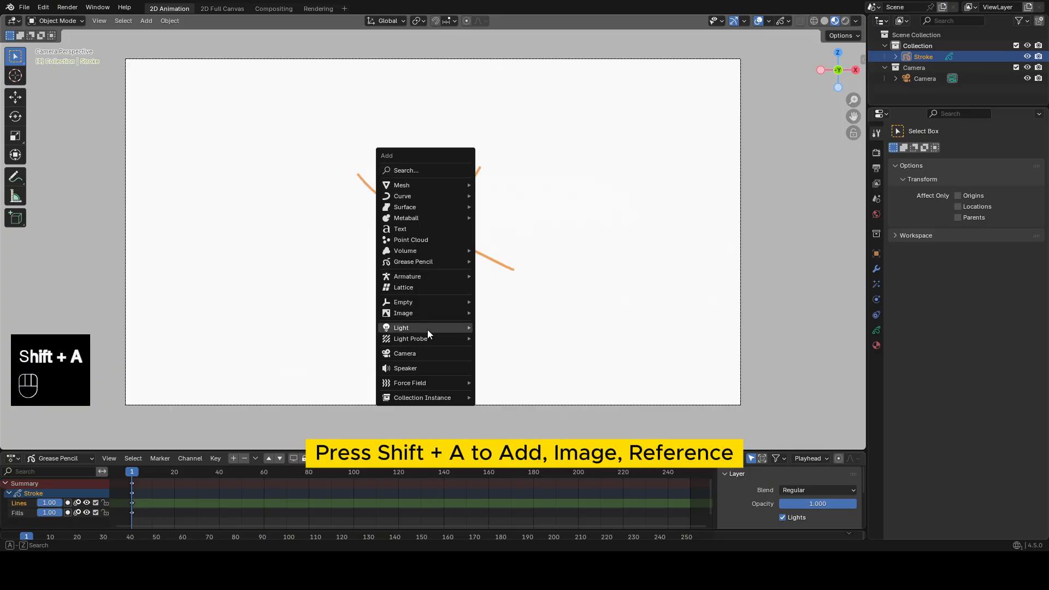
mouse_move(426, 312)
left_click(506, 313)
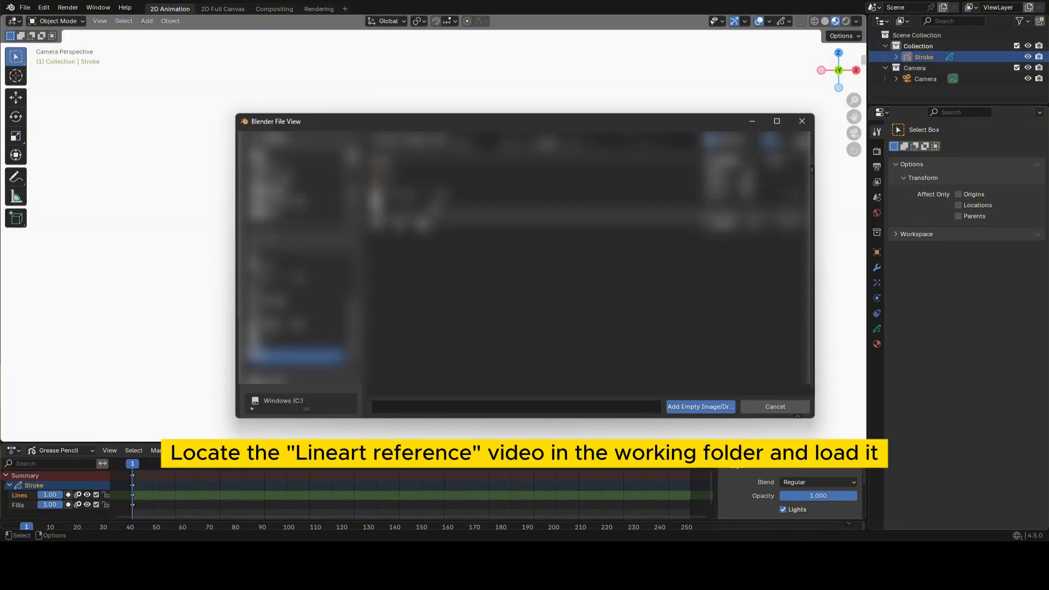
left_click(419, 230)
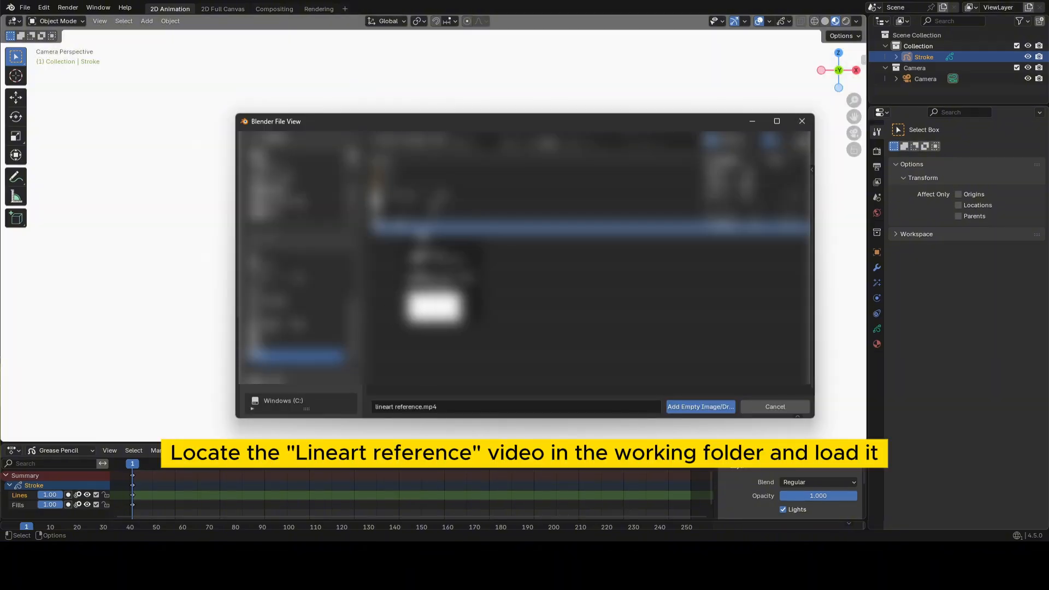
left_click(700, 407)
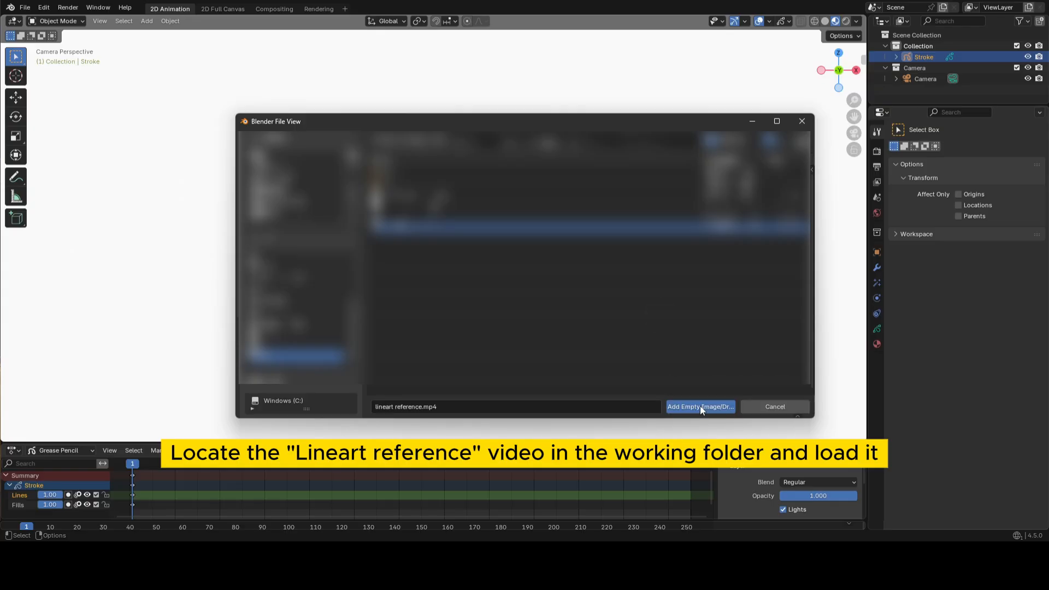
Scale the rabbit reference up by about 1.76 so it fills the camera frame.
key("s")
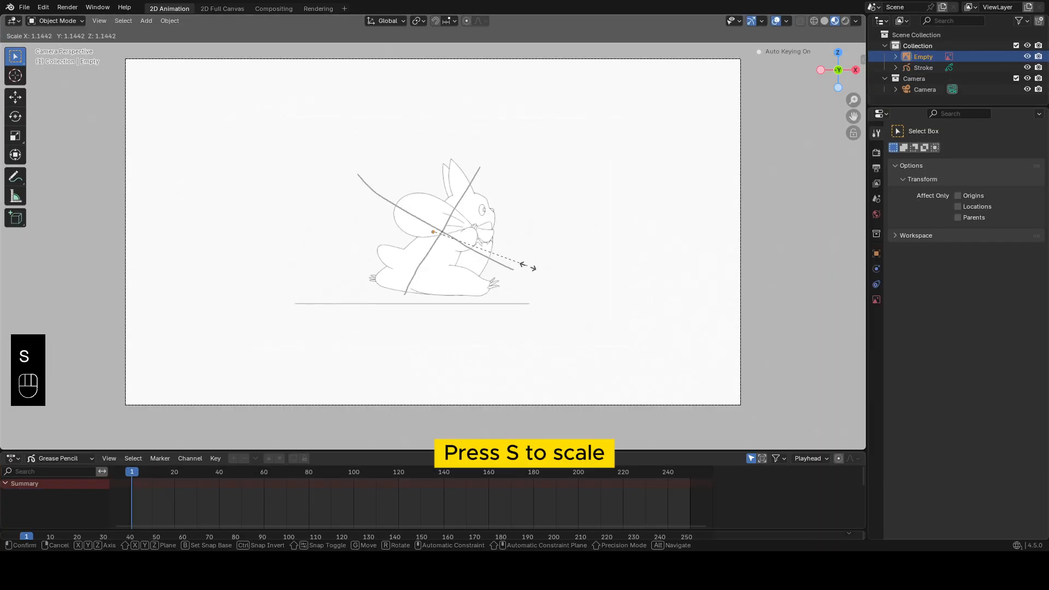
mouse_move(567, 306)
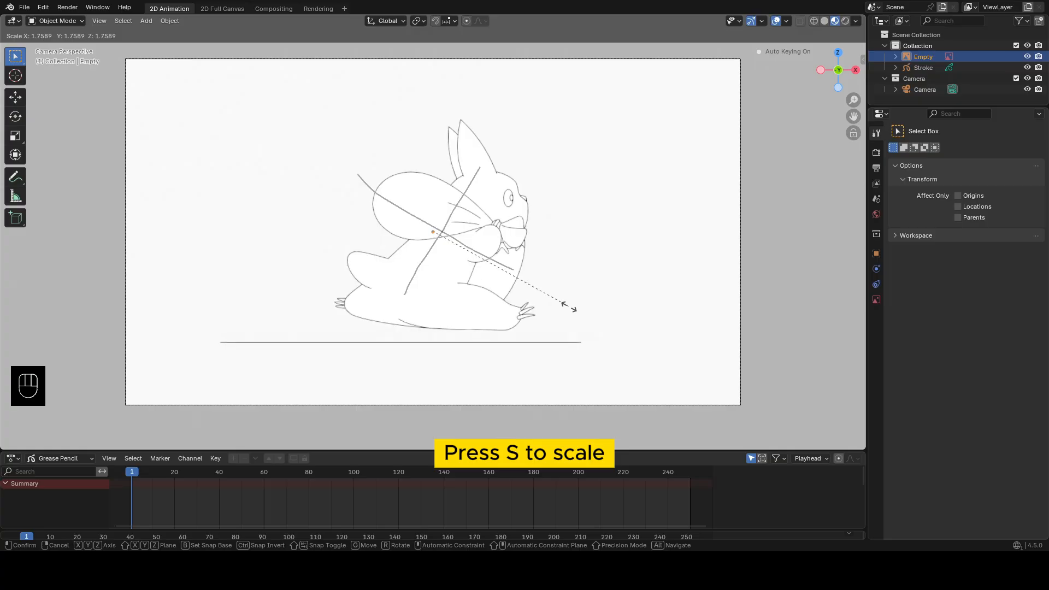
left_click(569, 307)
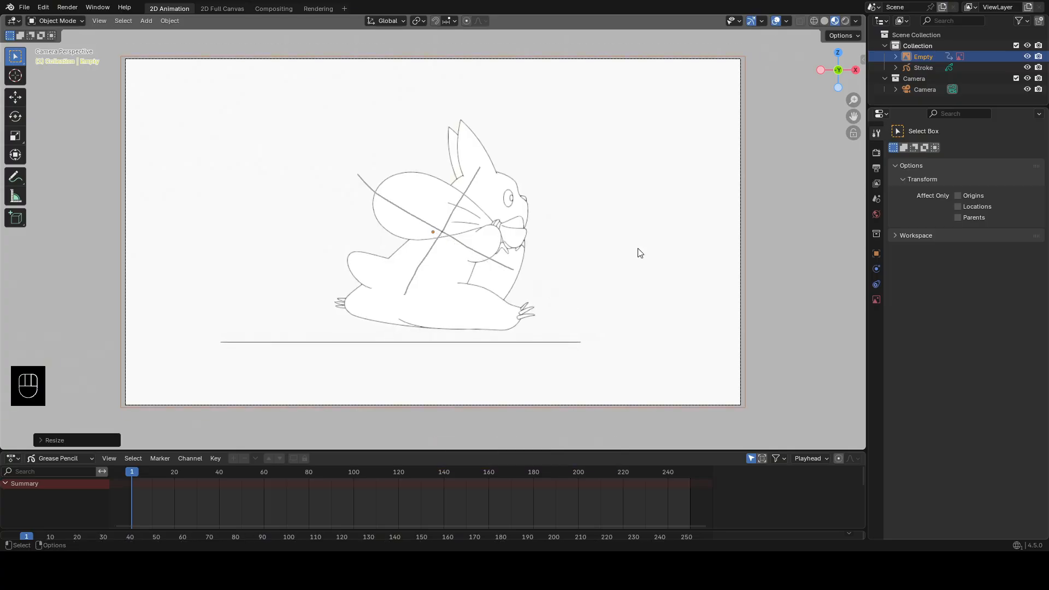
Enable opacity for the reference image and set it to 0.5.
left_click(876, 300)
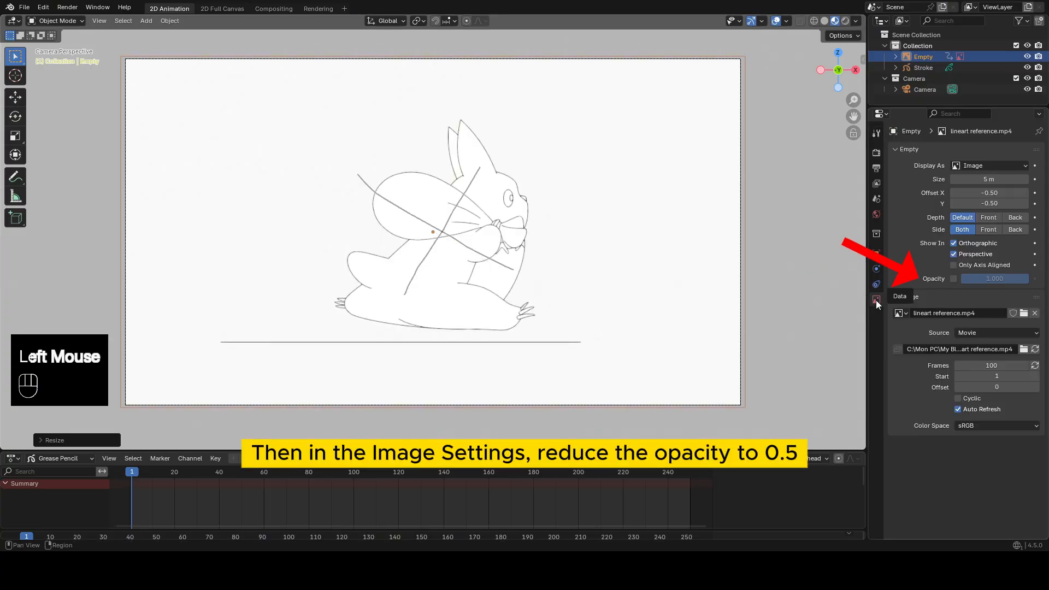
left_click(953, 279)
double_click(989, 279)
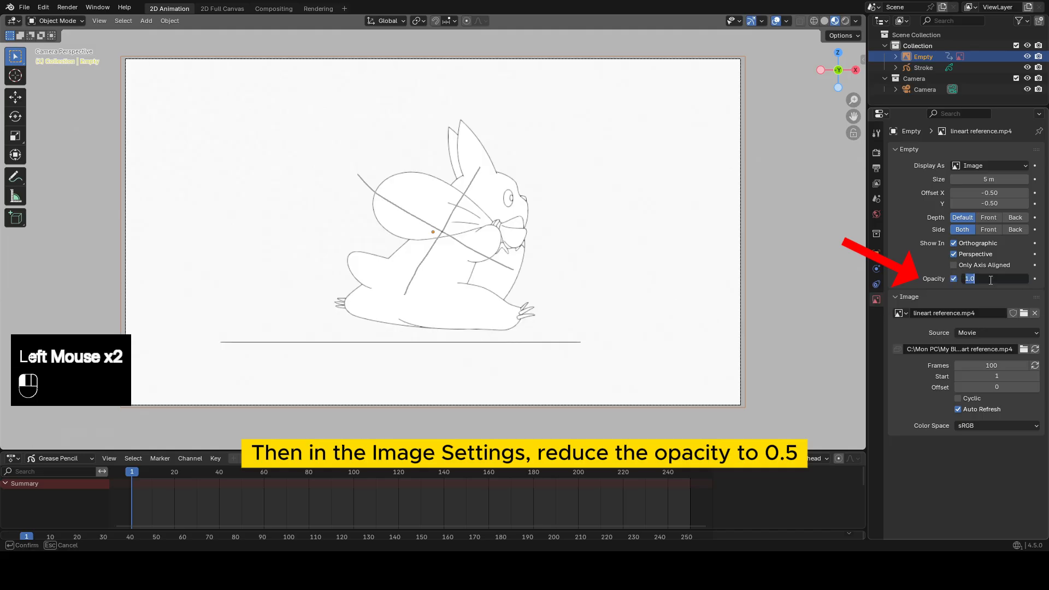
type(".5")
key("Return")
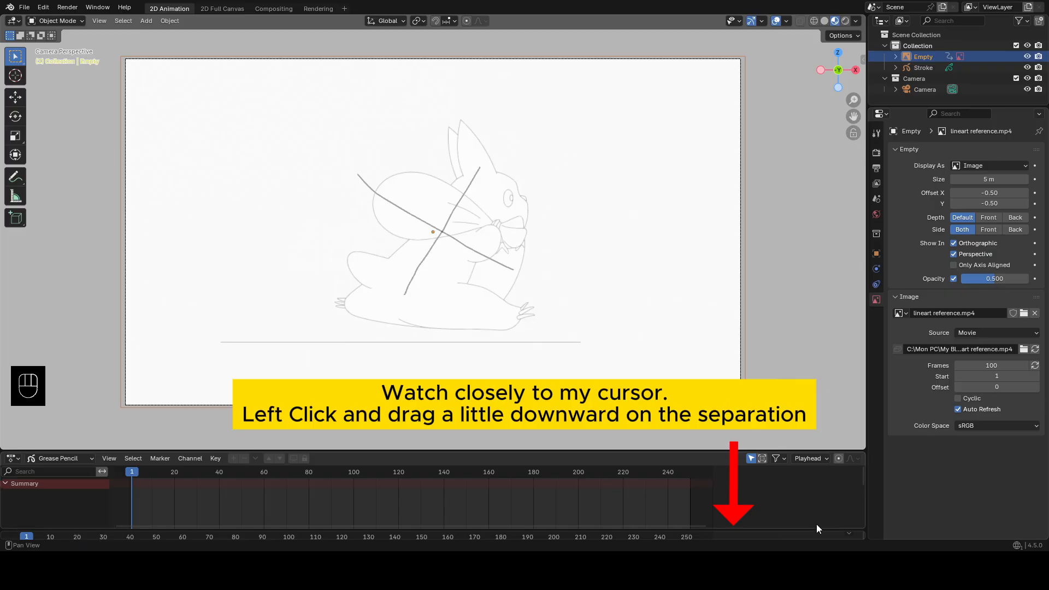
Reveal the timeline's playback controls and set the scene's end frame to 8.
left_click_drag(803, 526, 804, 531)
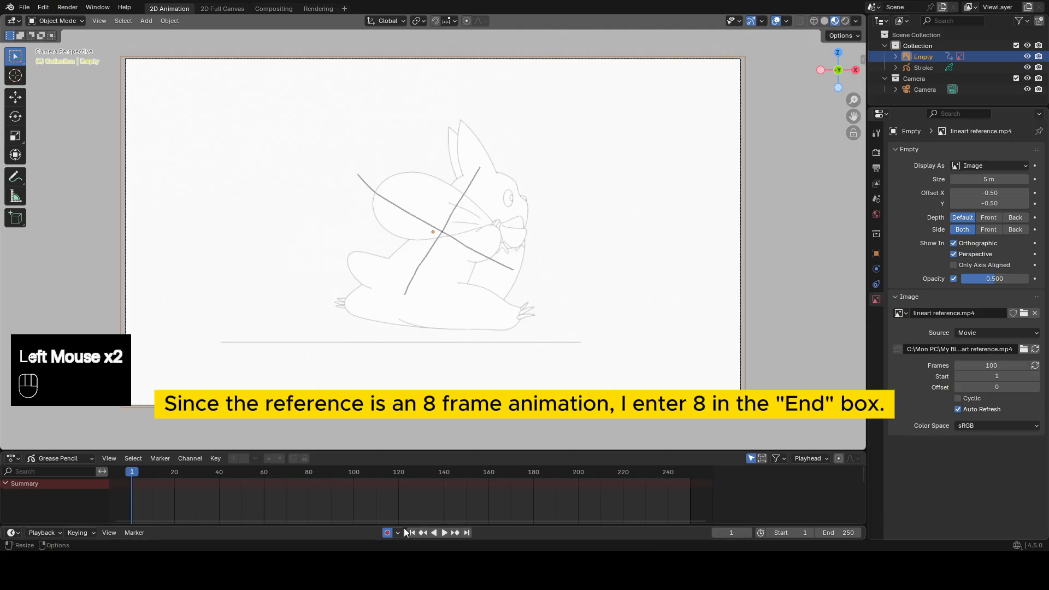
left_click(836, 533)
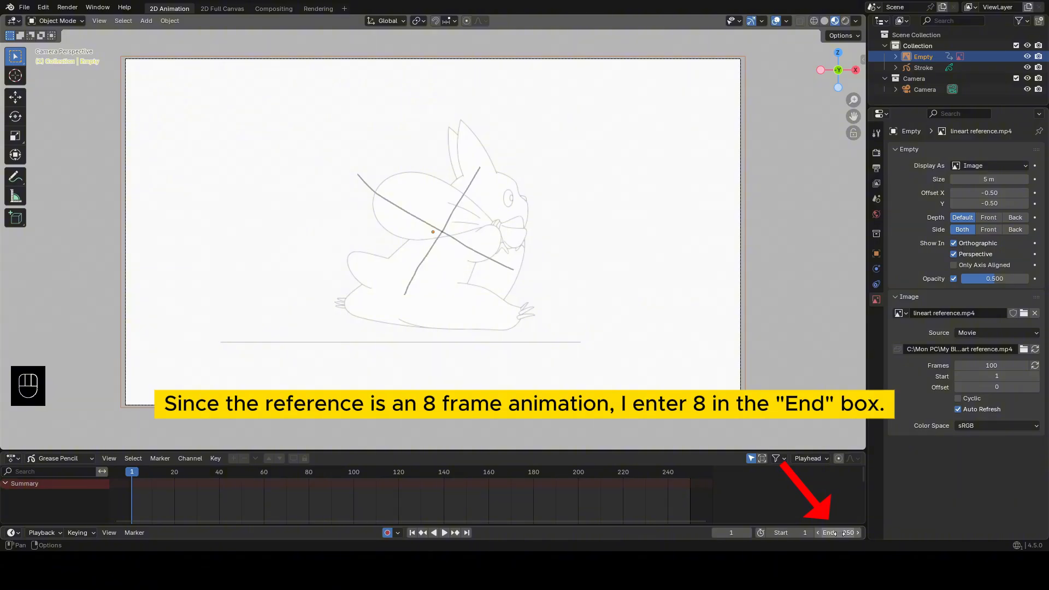
type("8")
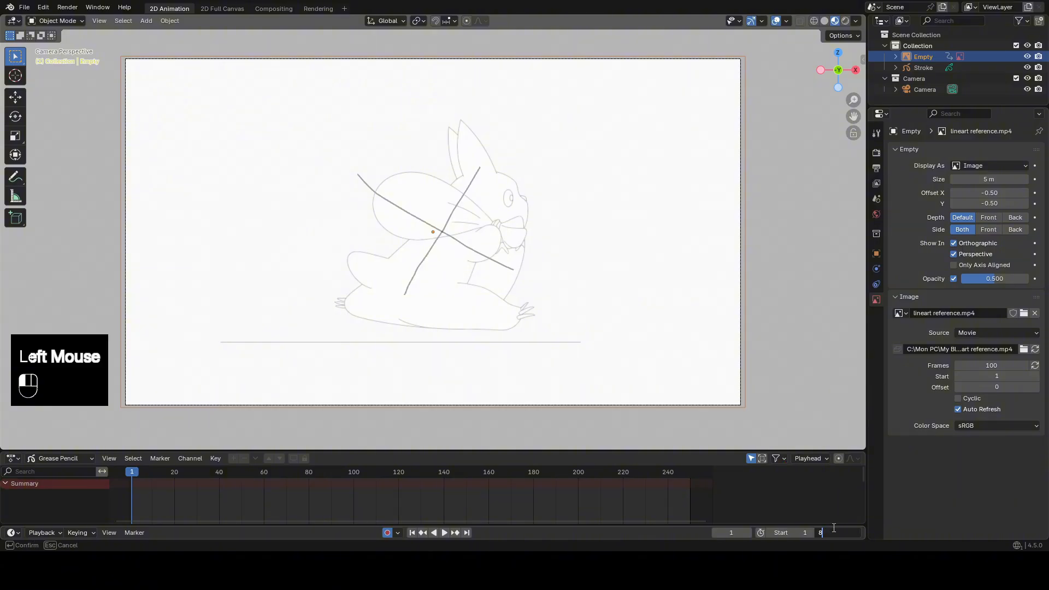
key("Return")
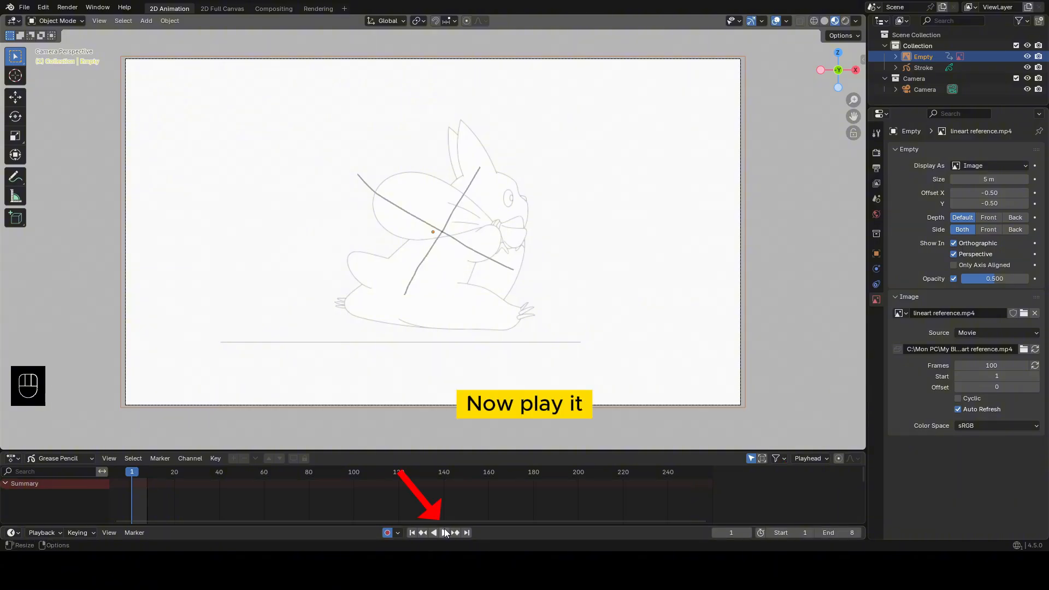
Play the reference animation, set the output frame rate to 12 fps, and stop playback back at the first frame.
left_click(443, 532)
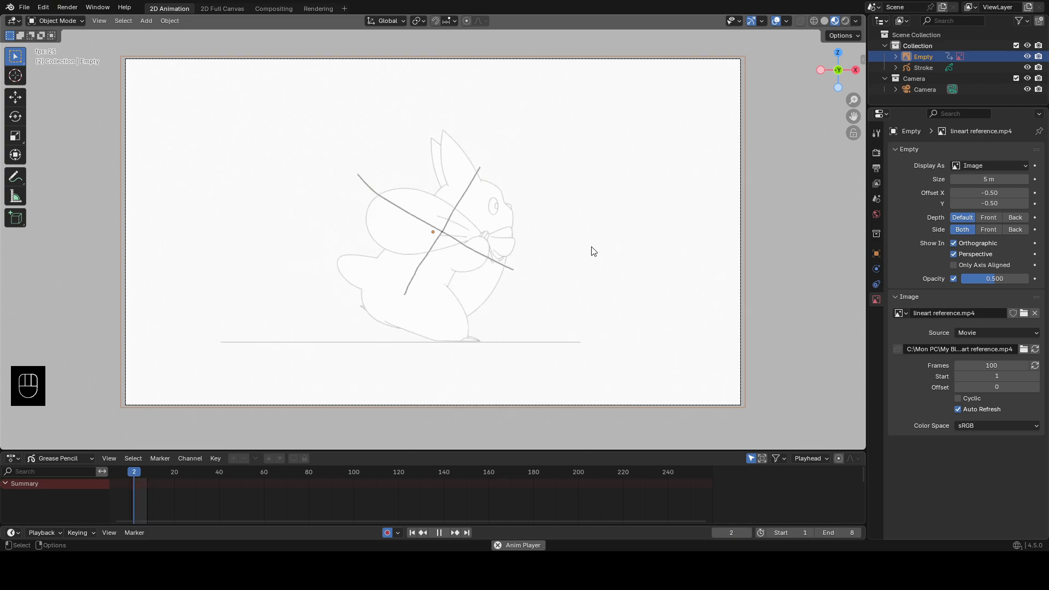
left_click(876, 168)
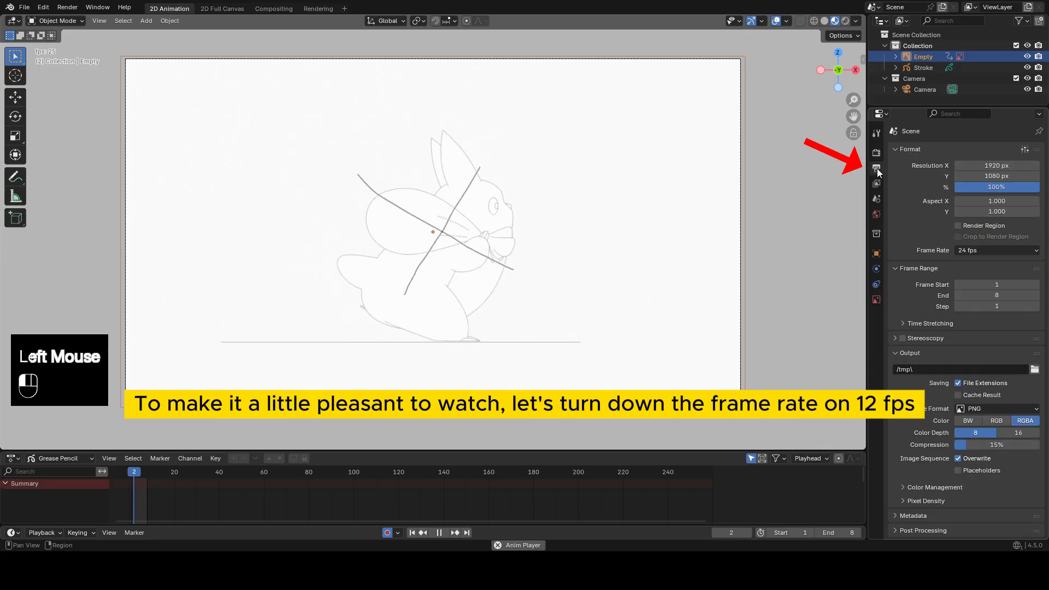
left_click(985, 251)
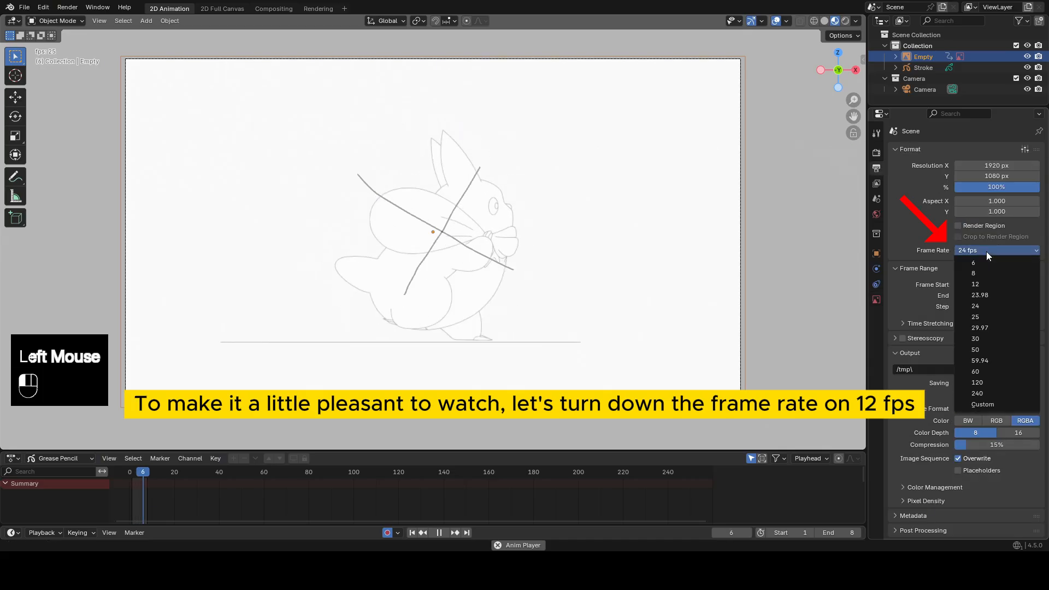
left_click(984, 286)
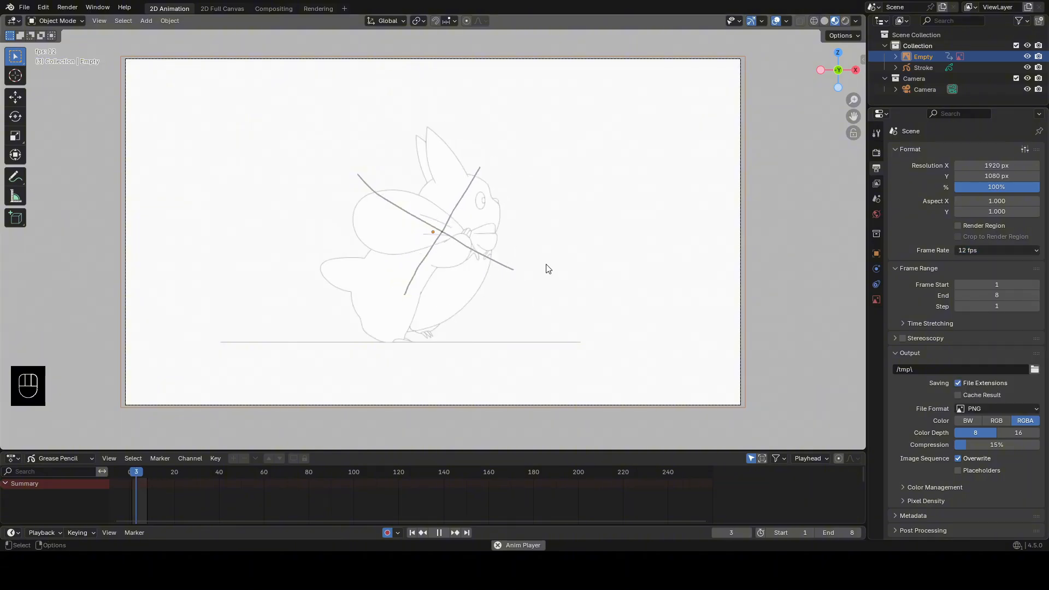
left_click(437, 533)
left_click(414, 533)
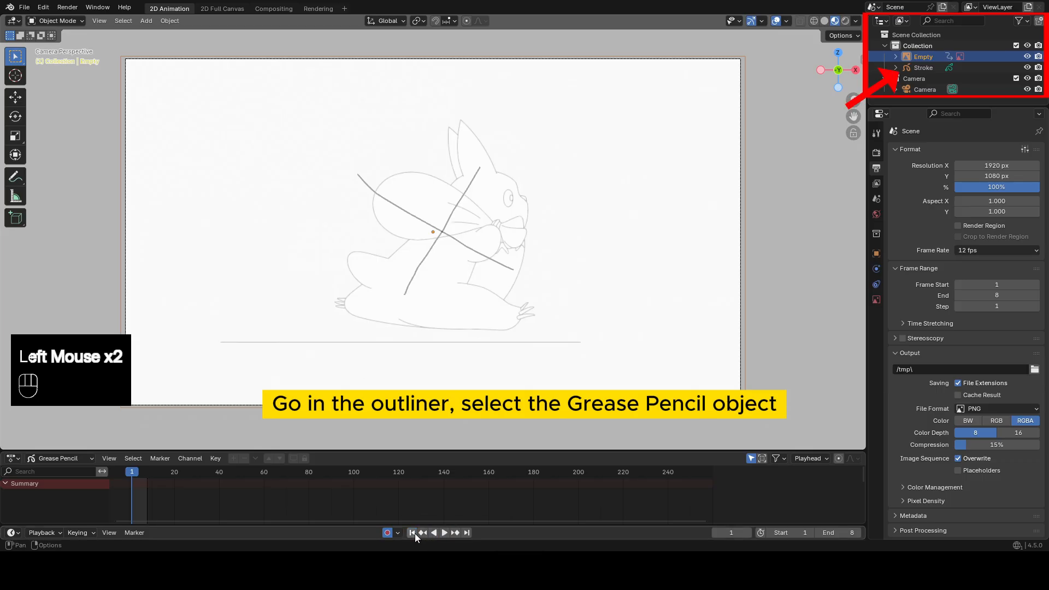
Select the grease pencil object Stroke and switch it to Draw Mode.
left_click(924, 67)
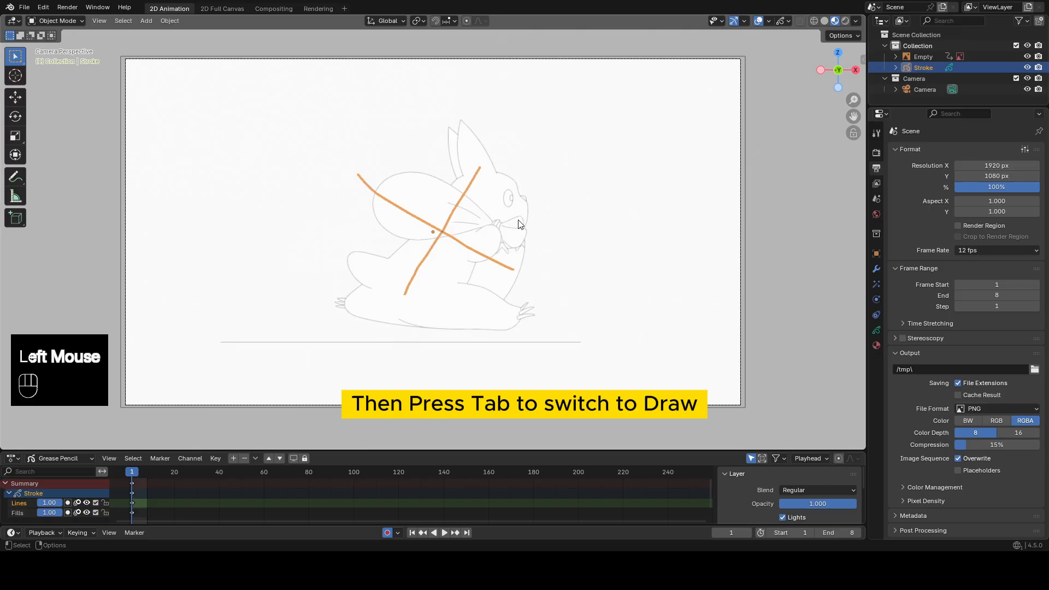
key("Tab")
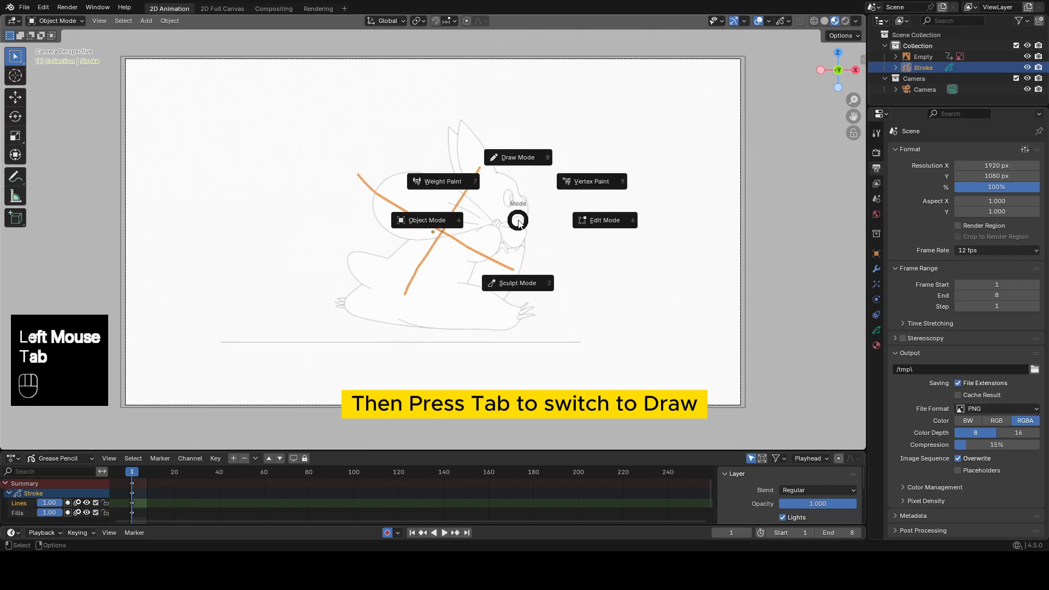
left_click(518, 158)
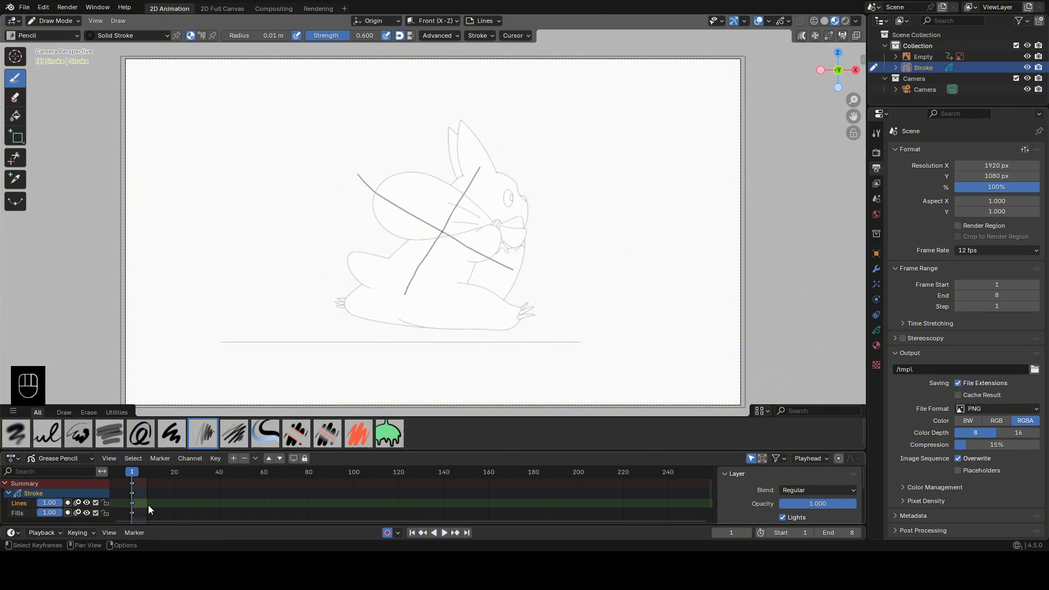
Frame the animation range from frame 1 to 8 in the Grease Pencil dope sheet.
scroll(165, 500, "up", 1)
scroll(174, 498, "up", 4)
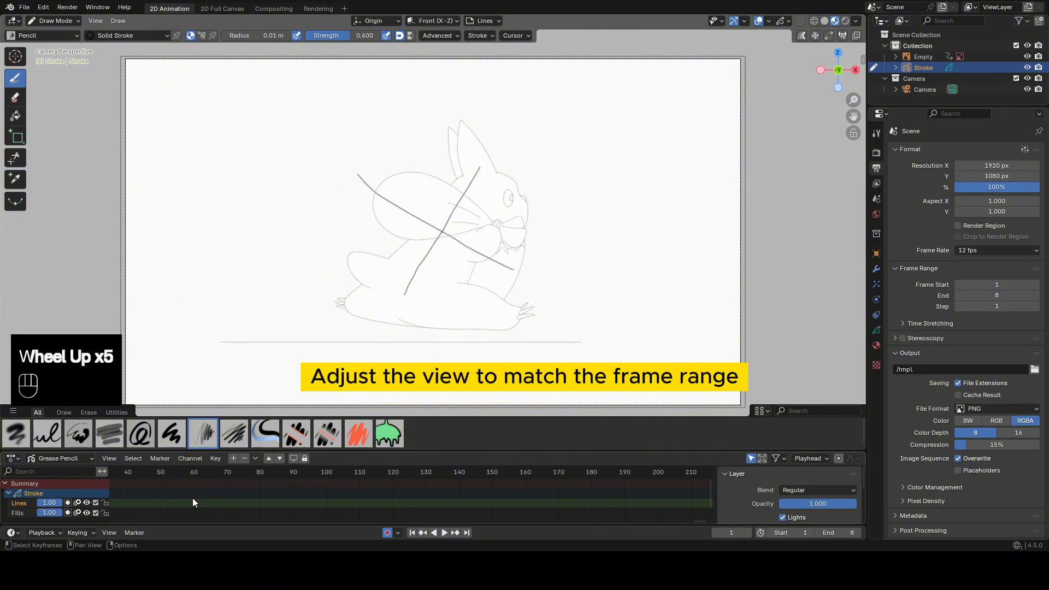
scroll(168, 492, "up", 1, "shift")
middle_click_drag(168, 493, 538, 516, "shift")
scroll(376, 495, "down", 3)
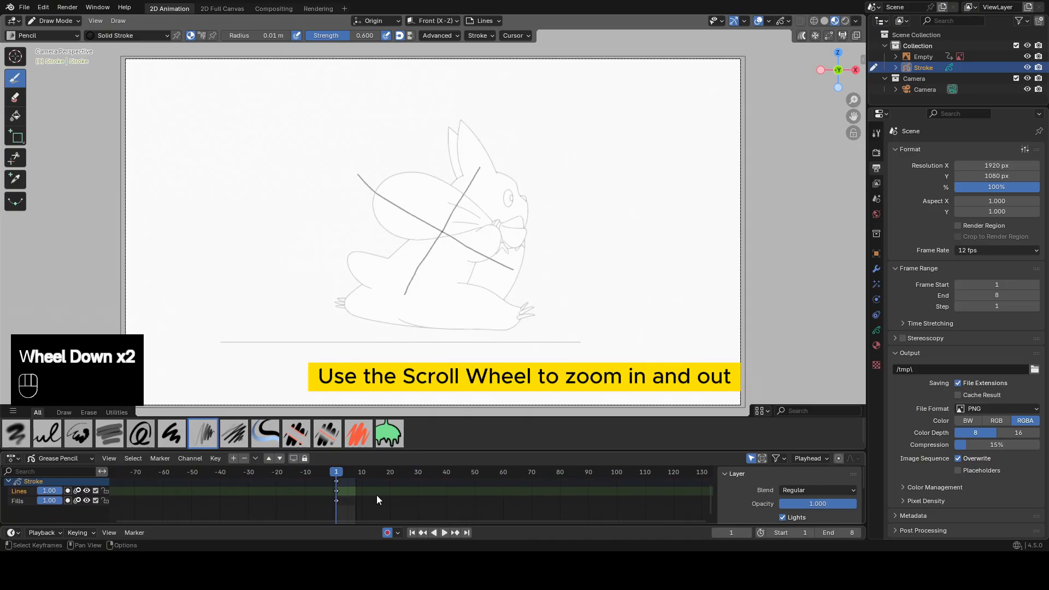
scroll(376, 495, "up", 4)
middle_click_drag(376, 495, 502, 493, "shift")
scroll(251, 494, "up", 3)
scroll(243, 507, "up", 5)
scroll(243, 507, "up", 1)
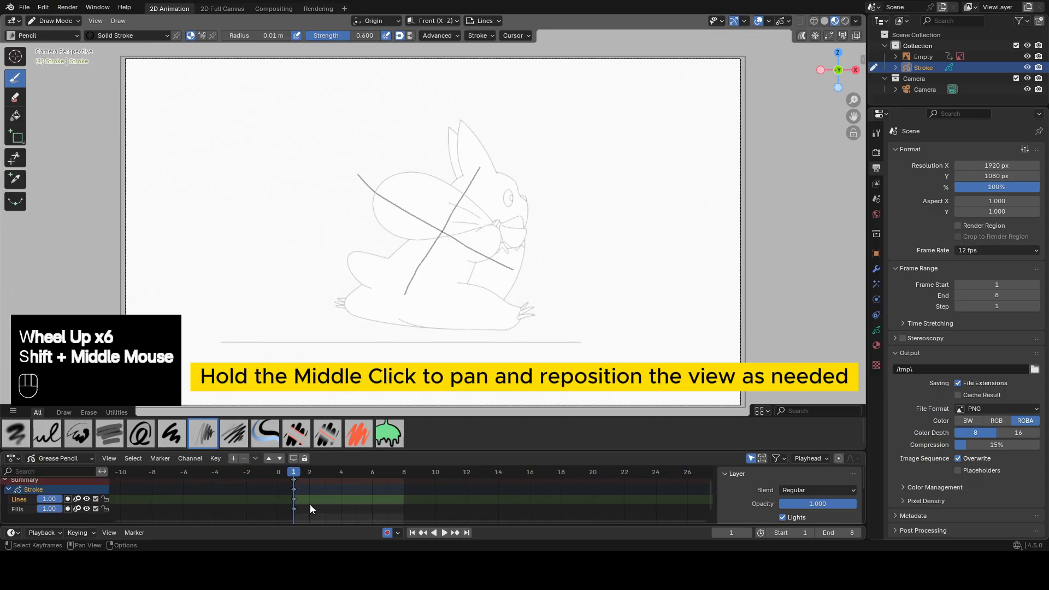
scroll(274, 502, "up", 5)
scroll(235, 501, "up", 1)
middle_click_drag(274, 503, 352, 513, "shift")
scroll(352, 514, "up", 1, "shift")
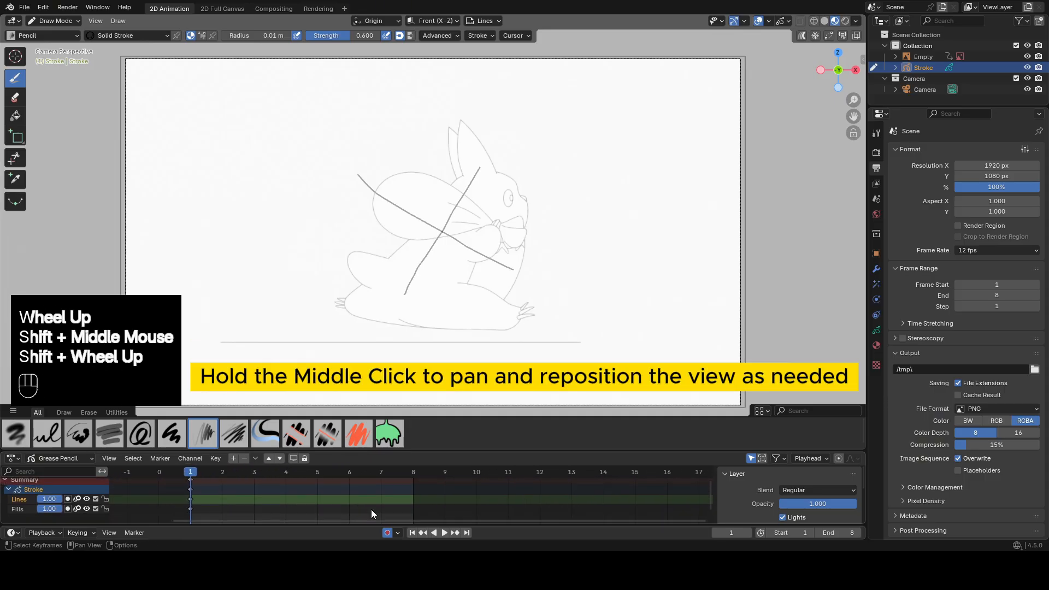
mouse_move(258, 493)
middle_mouse_down("shift")
mouse_move(202, 495)
mouse_move(254, 489)
middle_mouse_up("shift")
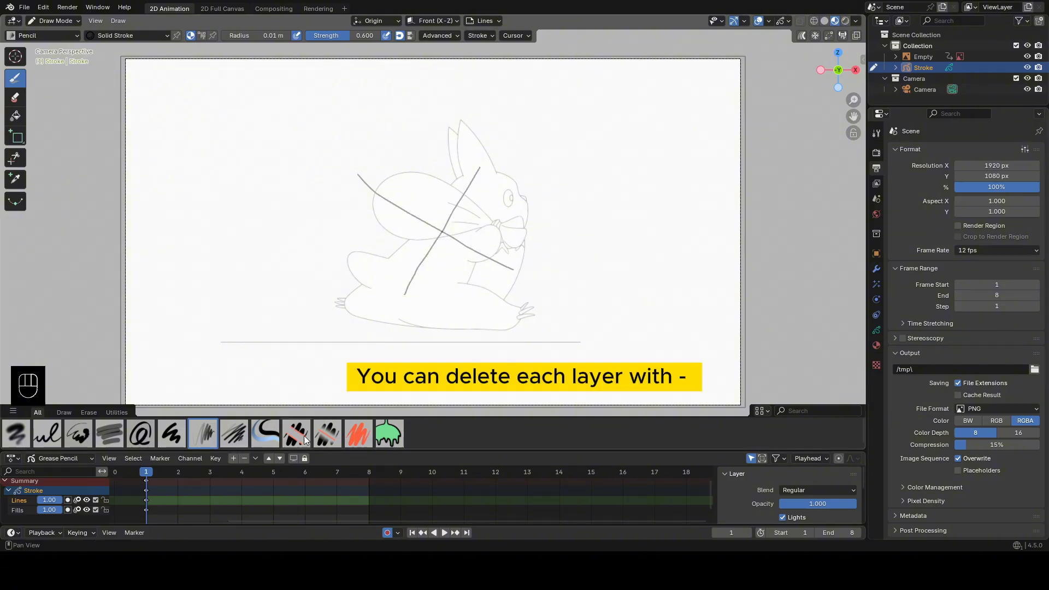
Delete the Lines and Fills layers and add a new grease pencil layer named head.
left_click(243, 457)
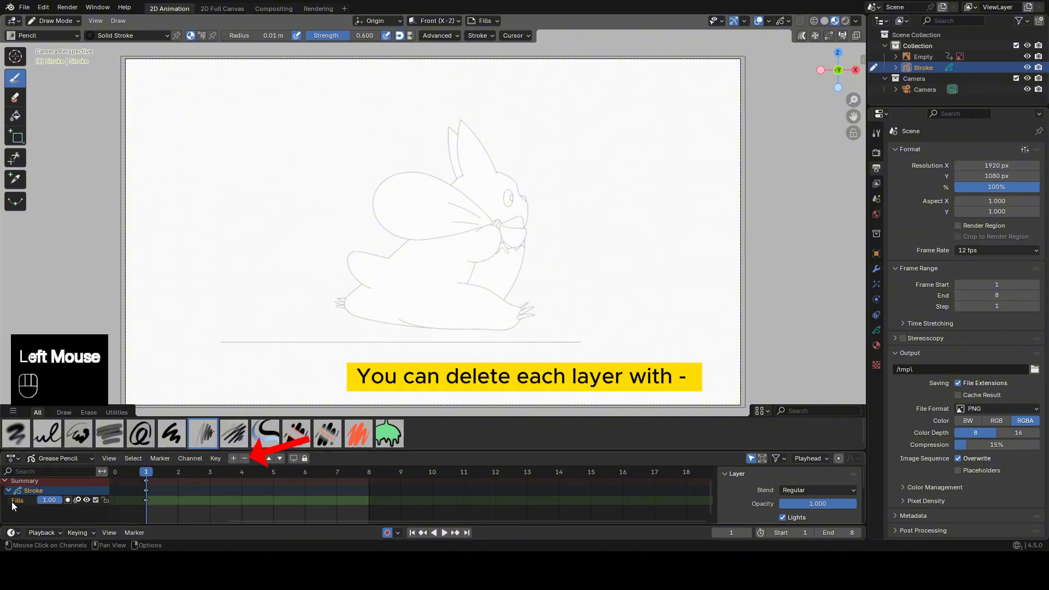
left_click(244, 459)
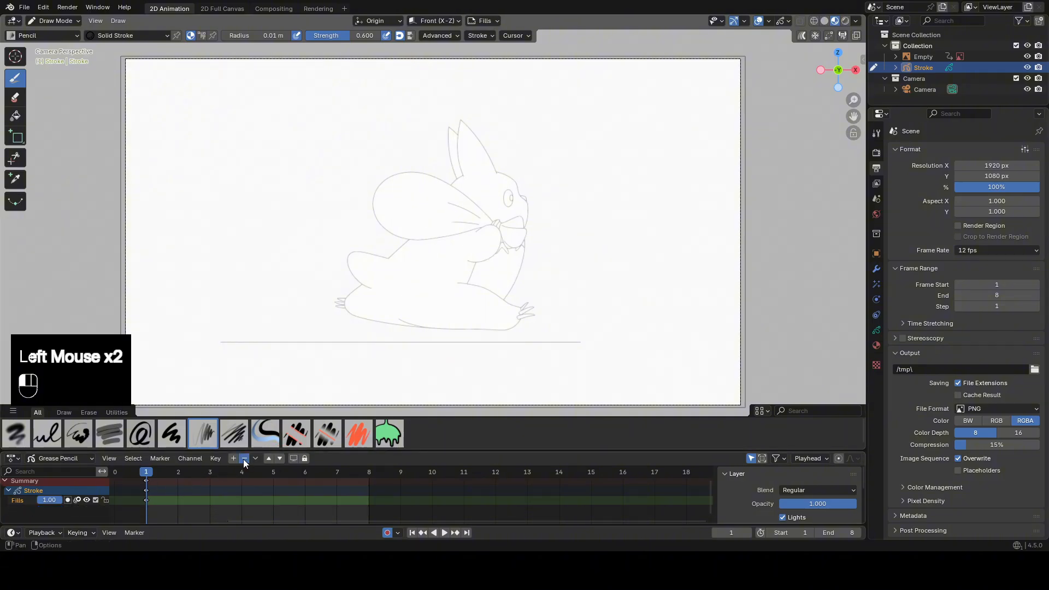
left_click(234, 458)
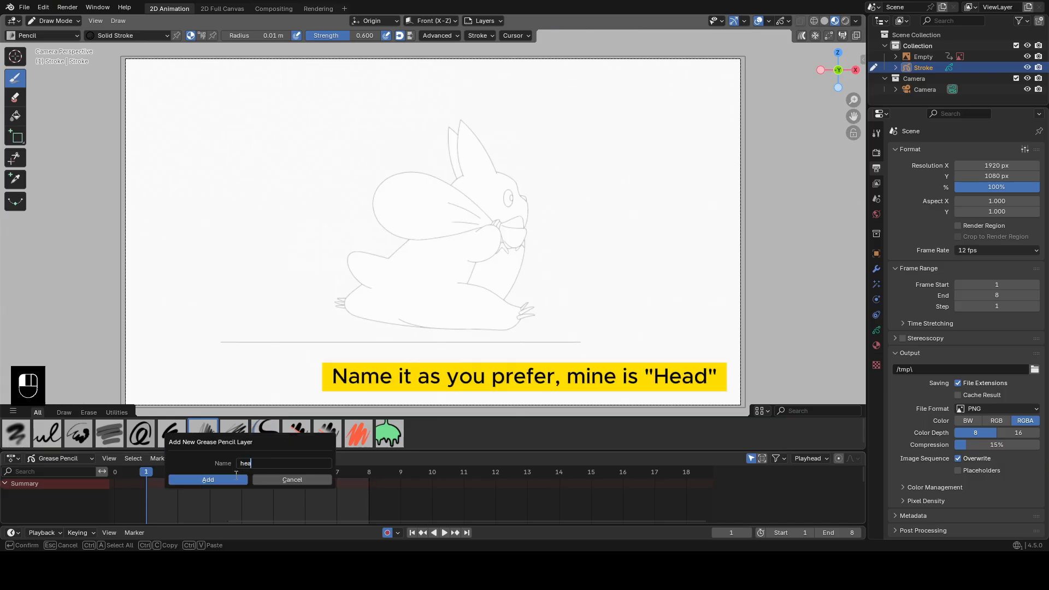
key("Return")
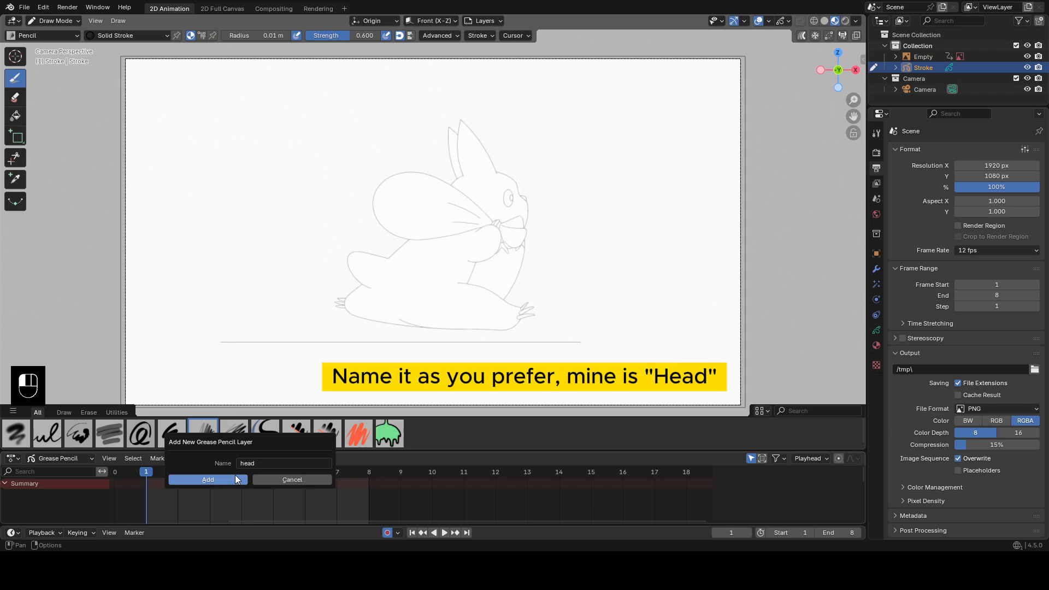
left_click(227, 478)
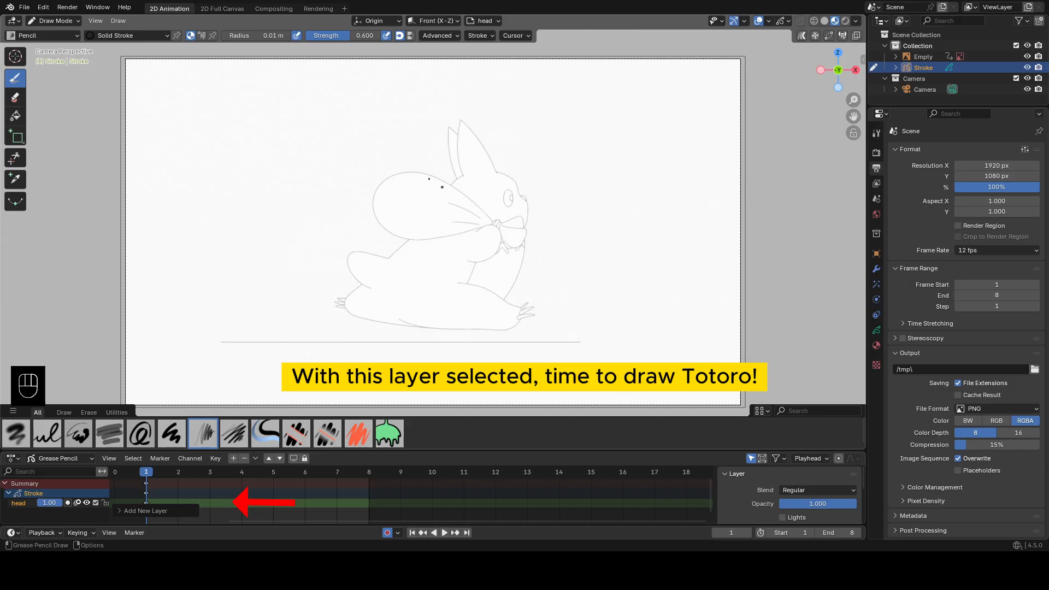
Choose the Pen brush for freehand drawing and save the project.
left_click(172, 433)
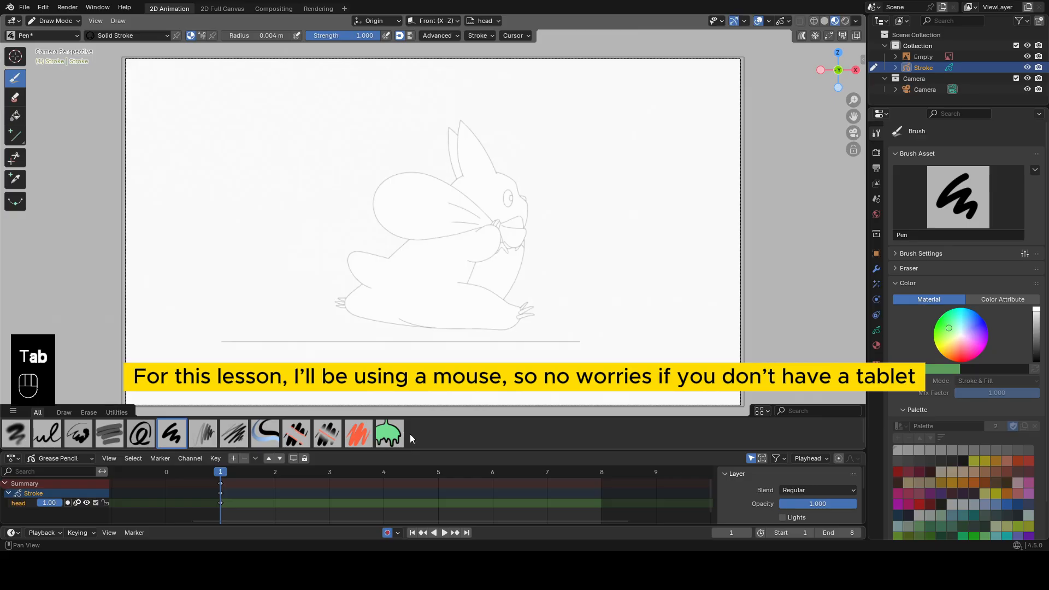
key("ctrl+s")
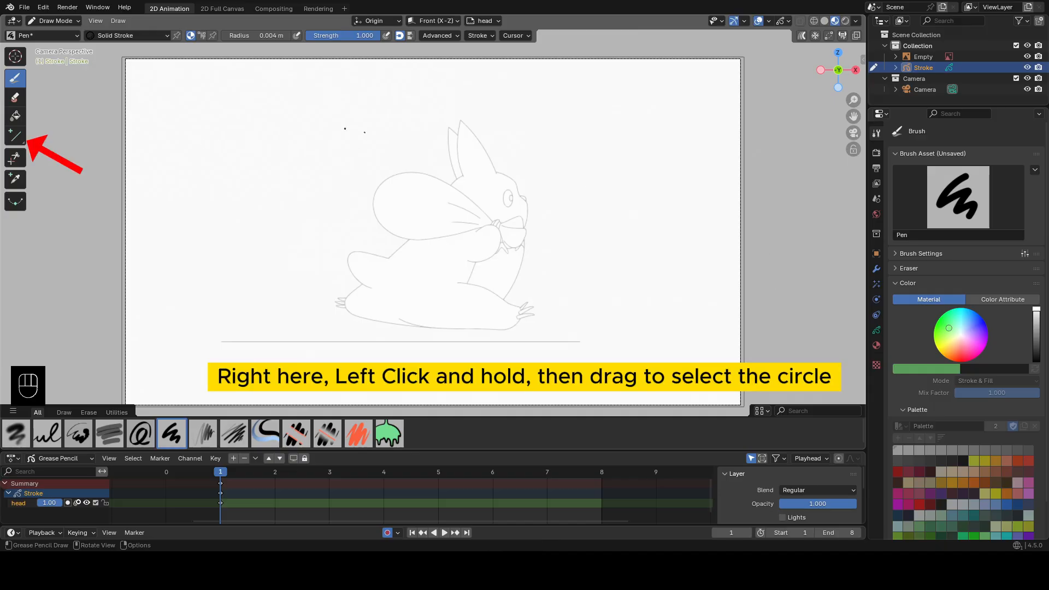
Draw a circle around the rabbit's head on frame 1 using the Circle tool with the Pen brush.
left_click_drag(18, 141, 39, 163)
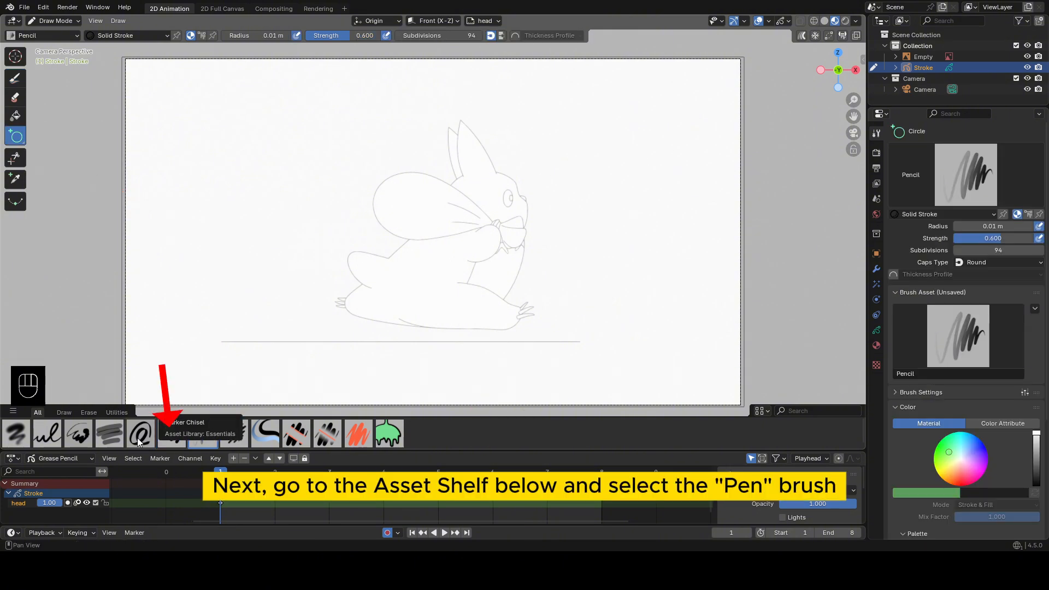
left_click(175, 434)
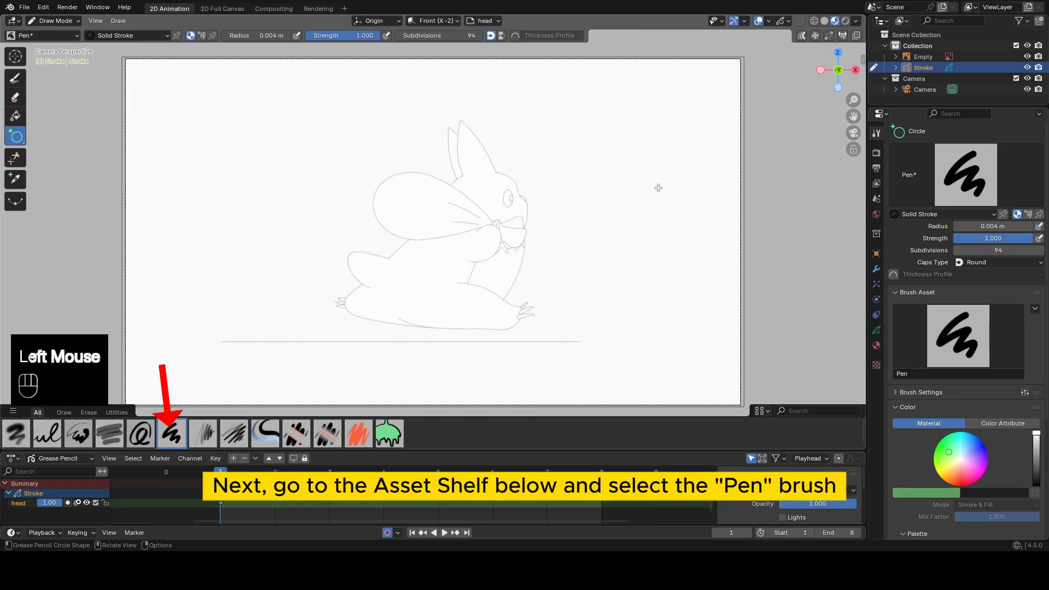
scroll(658, 188, "up", 2)
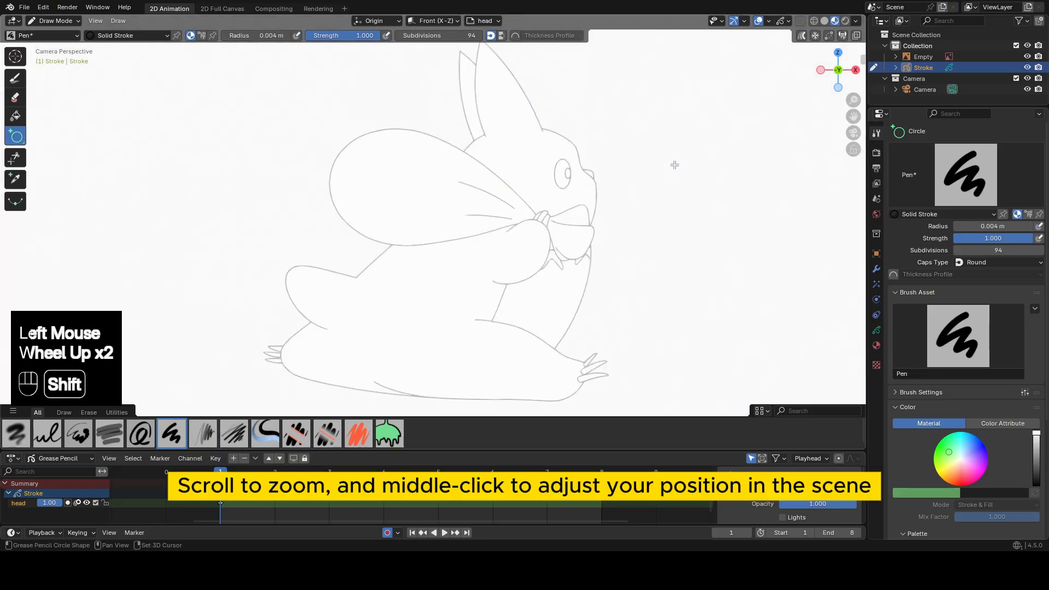
middle_click_drag(674, 164, 570, 188, "shift")
scroll(560, 157, "up", 1)
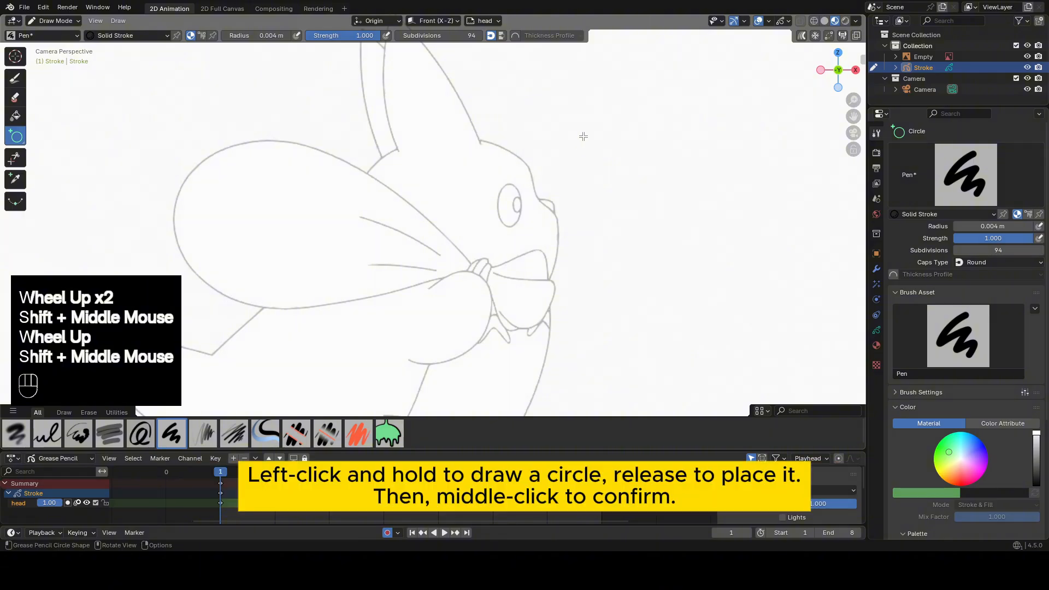
left_click_drag(585, 125, 347, 345)
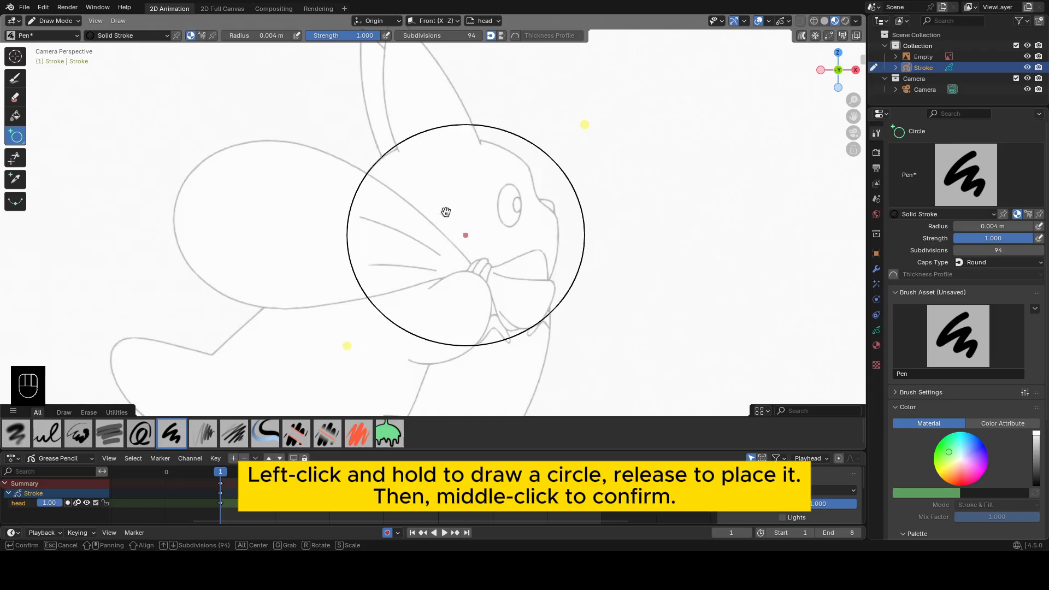
middle_click(454, 182)
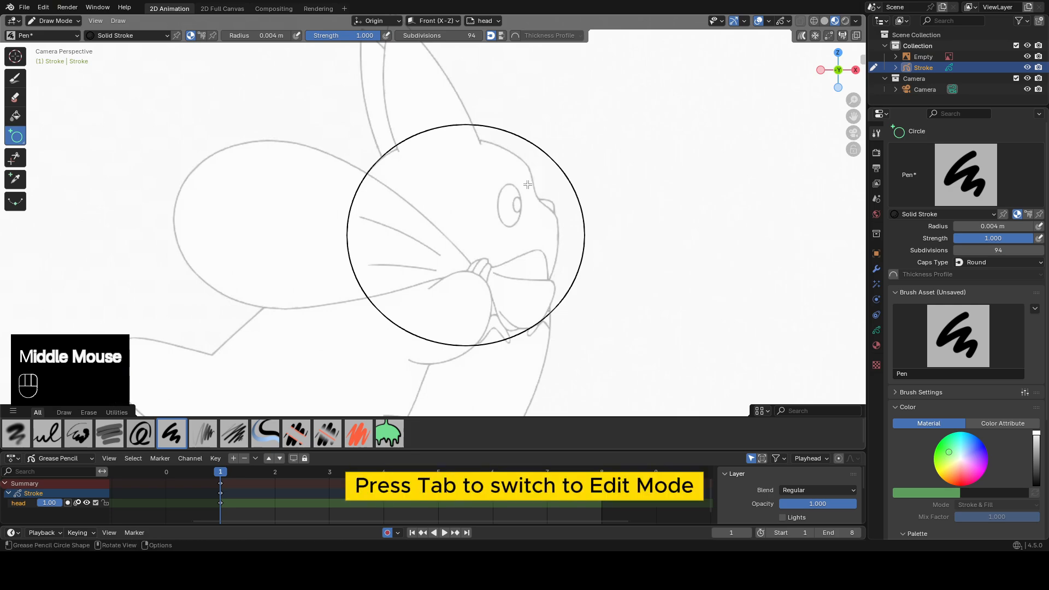
Box-select the head circle in Edit Mode, then switch the stroke object to Sculpt Mode.
key("Tab")
left_click(594, 186)
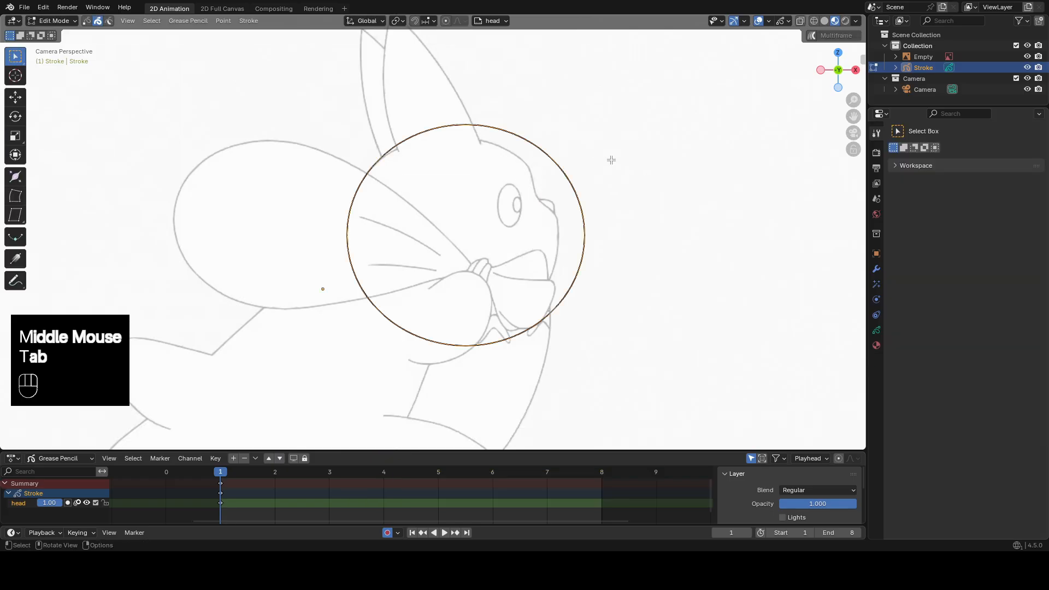
left_click_drag(662, 99, 547, 163)
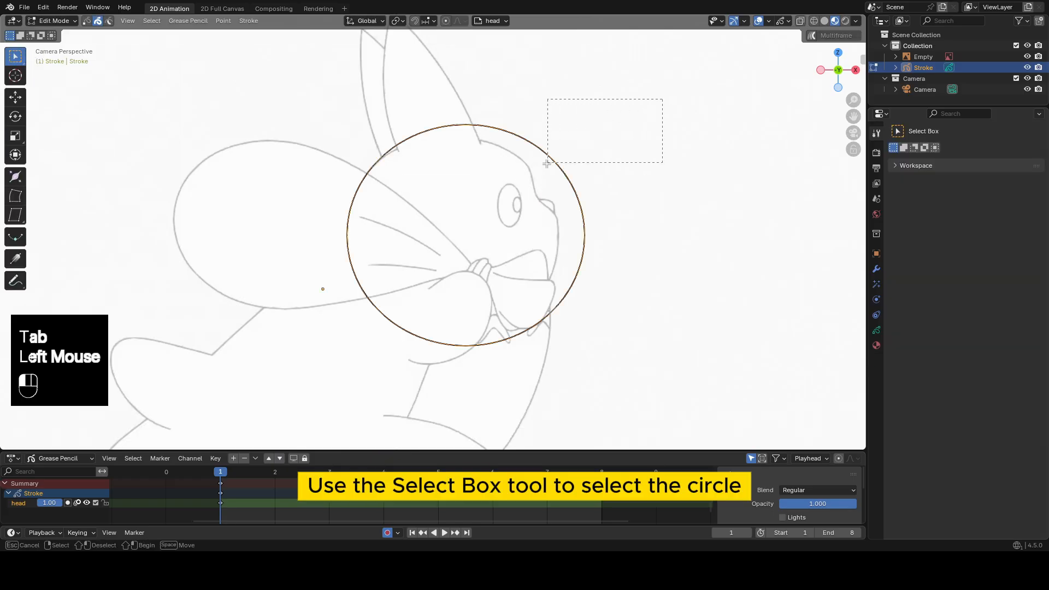
left_click_drag(502, 211, 490, 245)
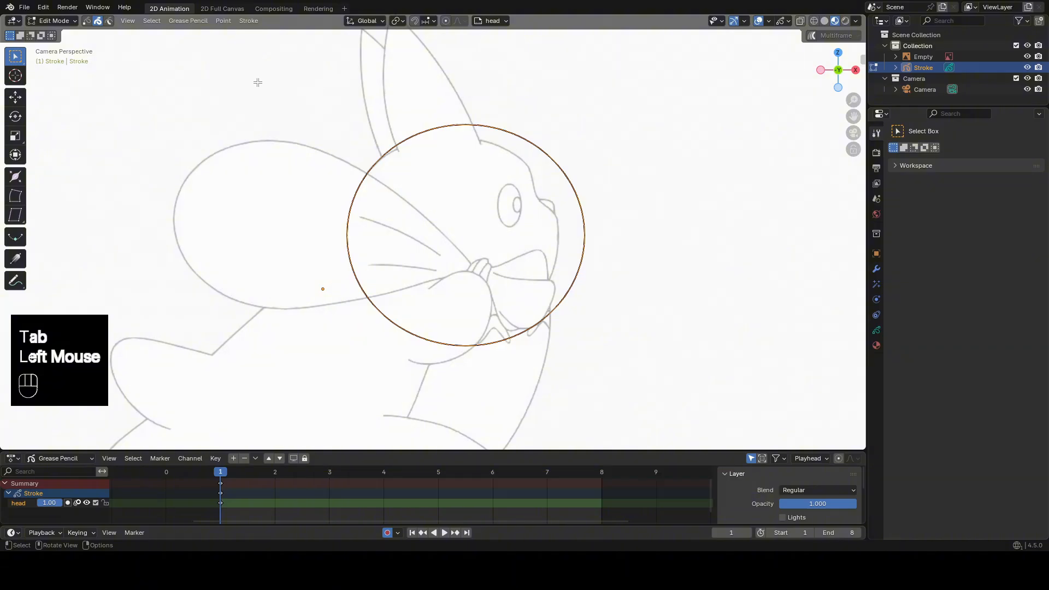
key("Tab")
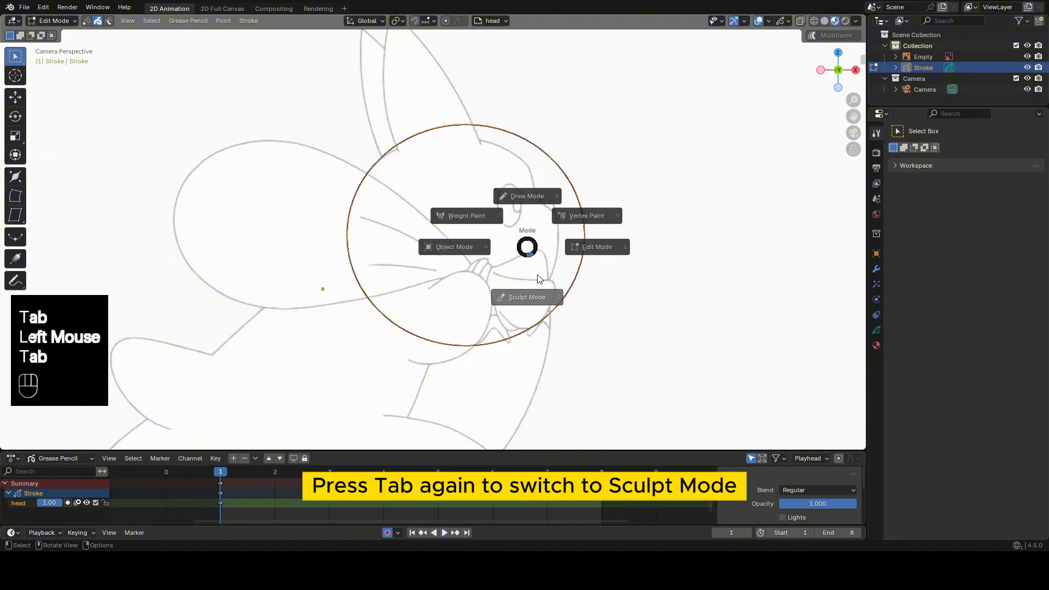
left_click(525, 315)
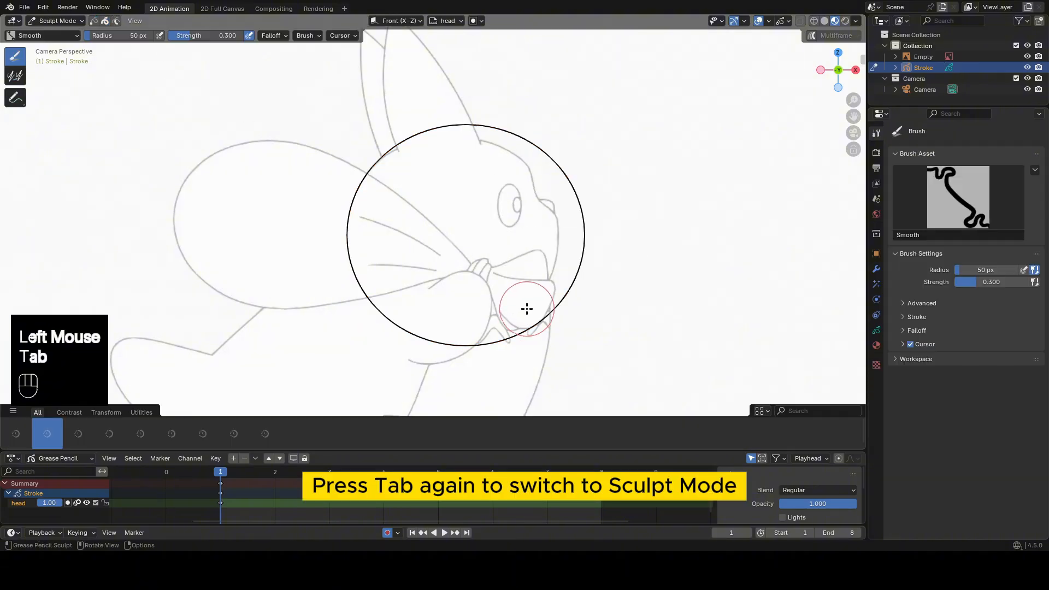
Restrict sculpting to the selected head stroke and start reshaping the circle's upper edge with the Grab brush.
left_click(103, 21)
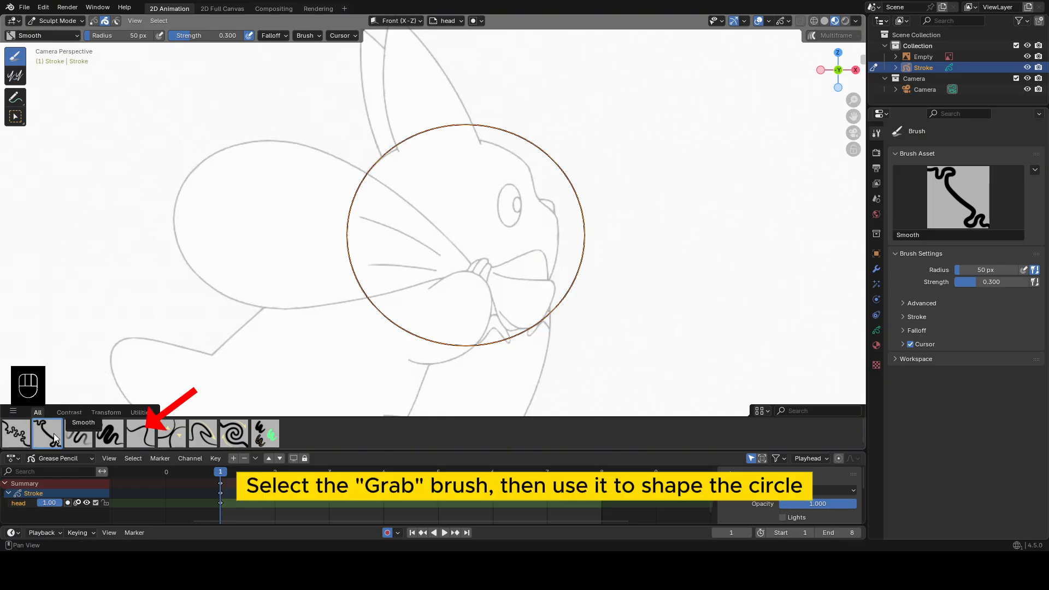
left_click(138, 433)
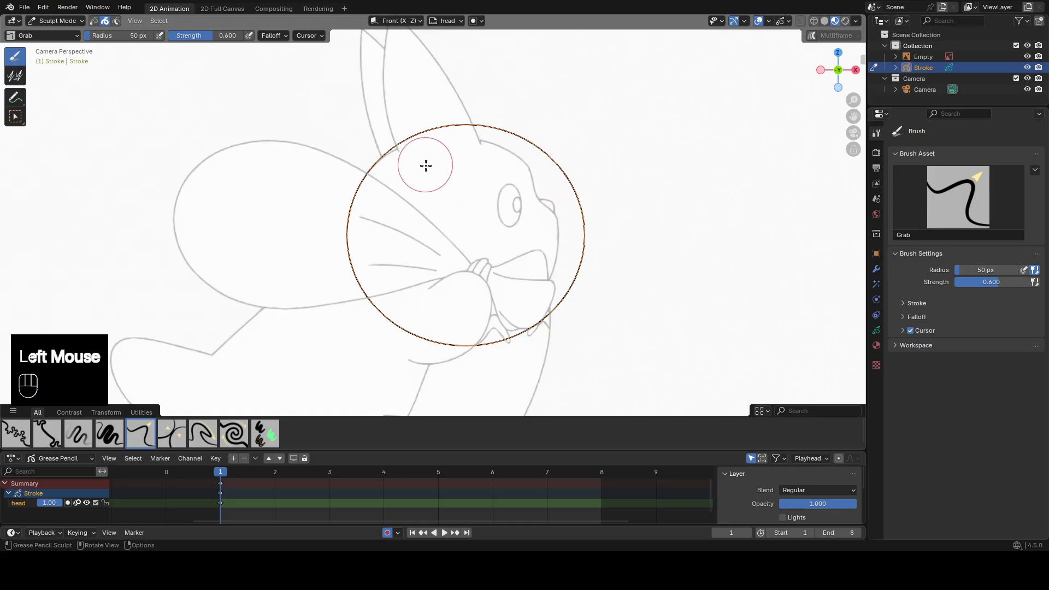
left_click_drag(429, 140, 483, 140)
left_click_drag(498, 125, 531, 142)
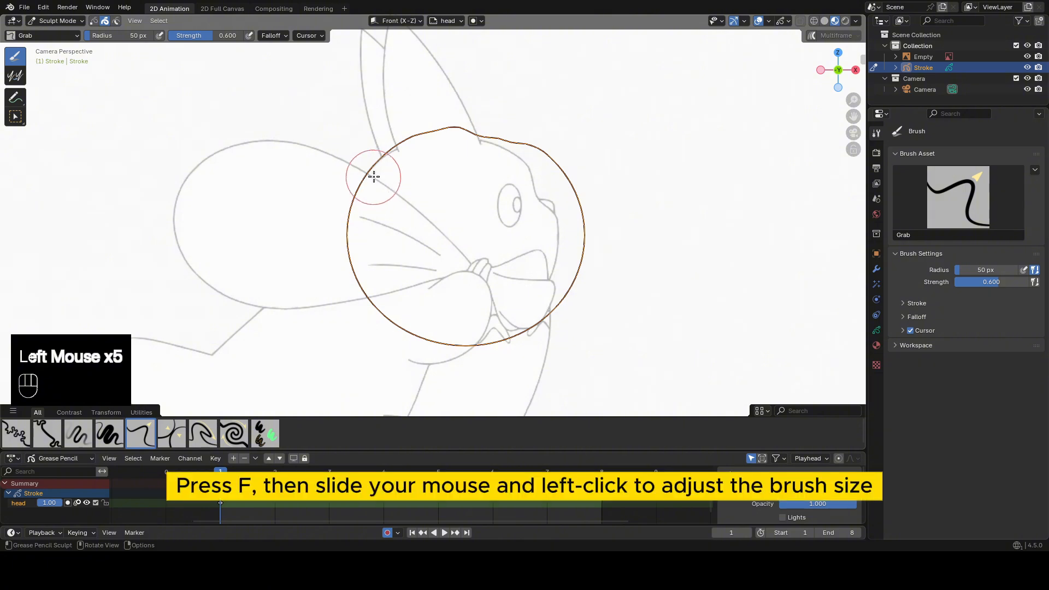
Enlarge the Grab brush radius to 116 px for broader sculpting strokes.
key("f")
key("f")
key("f")
key("f")
left_click(450, 187)
key("f")
key("f")
key("f")
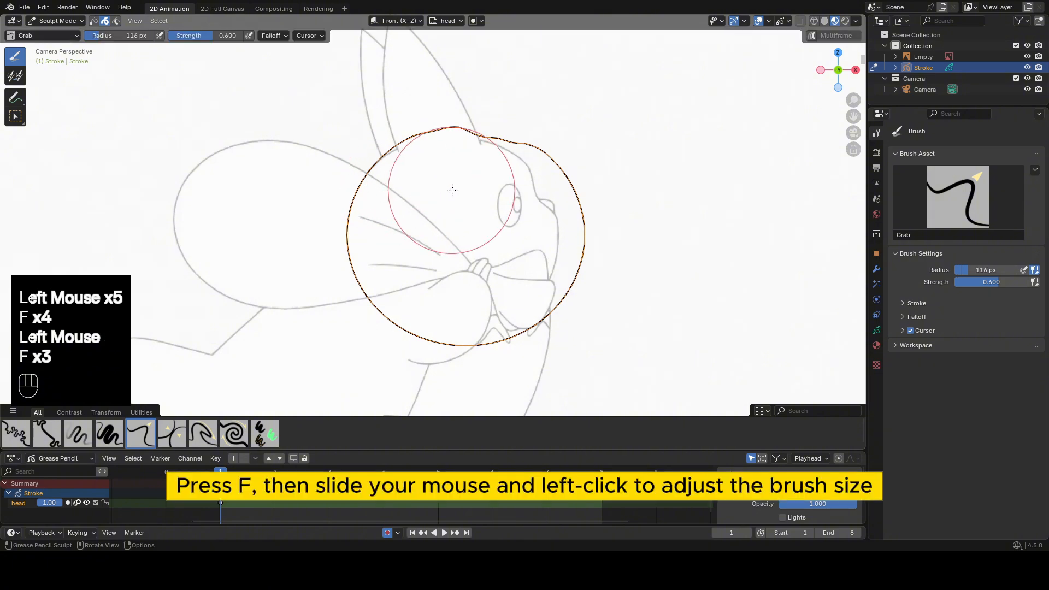
key("f")
left_click(508, 126)
Pull the crown and forehead of the head outline inward to the reference line with the Grab brush.
left_click_drag(455, 102, 443, 117)
left_click_drag(426, 111, 424, 119)
left_click_drag(405, 118, 402, 129)
left_click_drag(557, 145, 540, 170)
mouse_move(592, 174)
left_mouse_down()
mouse_move(609, 177)
mouse_move(571, 196)
left_mouse_up()
Grab the front of the head outline inward to follow the reference's brow dip, muzzle and chin.
scroll(606, 183, "up", 1)
left_click_drag(637, 201, 626, 207)
left_click_drag(633, 203, 616, 205)
left_click_drag(655, 239, 645, 251)
left_click_drag(643, 299, 630, 262)
mouse_move(627, 328)
left_mouse_down()
mouse_move(620, 336)
mouse_move(611, 326)
left_mouse_up()
left_click_drag(658, 257, 637, 241)
scroll(599, 335, "down", 1)
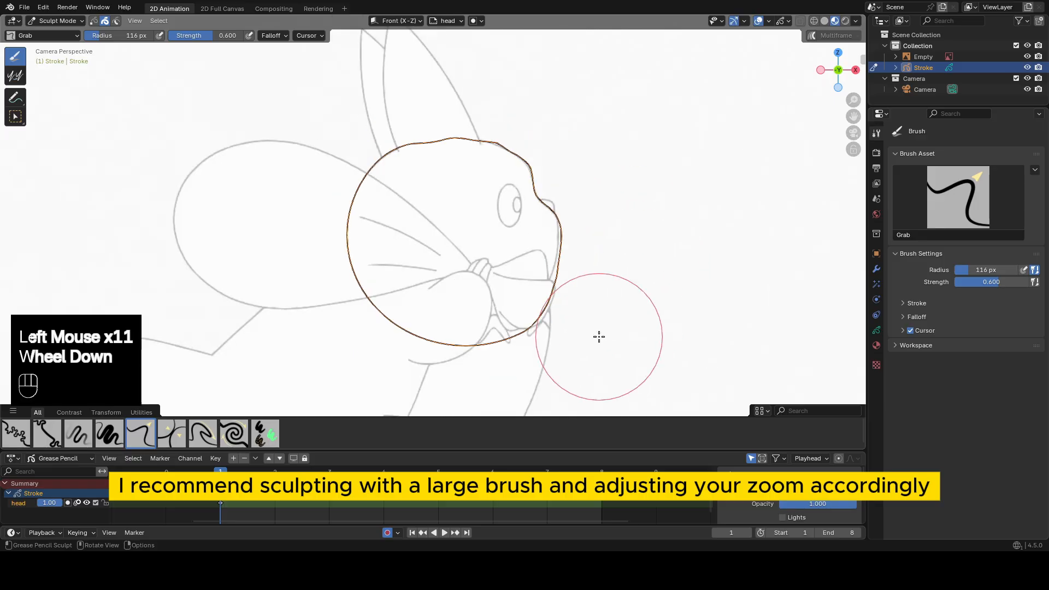
Pull the lower edge of the head outline into place and smooth the bumps along the forehead and crown.
left_click_drag(590, 327, 579, 316)
mouse_move(593, 295)
left_mouse_down()
mouse_move(485, 346)
mouse_move(491, 351)
left_mouse_up()
scroll(606, 247, "up", 2)
mouse_move(660, 281)
left_mouse_down("shift")
mouse_move(669, 175)
mouse_move(663, 206)
left_mouse_up("shift")
mouse_move(601, 152)
left_mouse_down("shift")
mouse_move(627, 161)
mouse_move(602, 194)
left_mouse_up("shift")
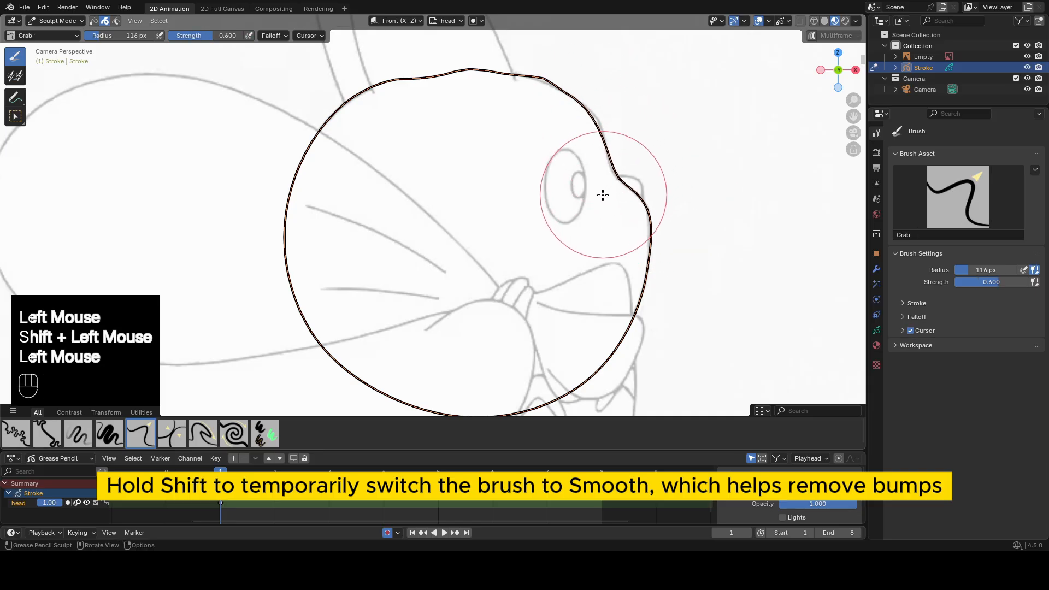
left_click_drag(584, 115, 594, 121)
mouse_move(546, 75)
left_mouse_down("shift")
mouse_move(372, 66)
mouse_move(335, 91)
left_mouse_up("shift")
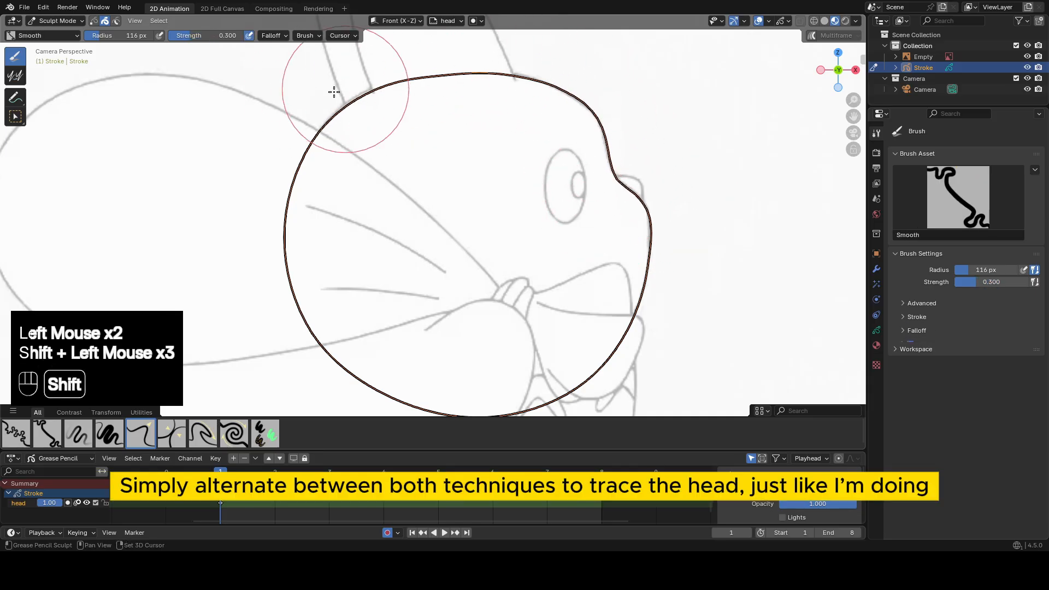
Refine the head outline's crown and forehead with light sculpt strokes to match the reference.
scroll(382, 125, "down", 2)
mouse_move(429, 159)
left_mouse_down()
mouse_move(416, 173)
mouse_move(457, 151)
left_mouse_up()
mouse_move(455, 153)
left_mouse_down()
mouse_move(398, 145)
mouse_move(476, 131)
mouse_move(468, 154)
mouse_move(485, 145)
mouse_move(482, 154)
mouse_move(421, 157)
left_mouse_up()
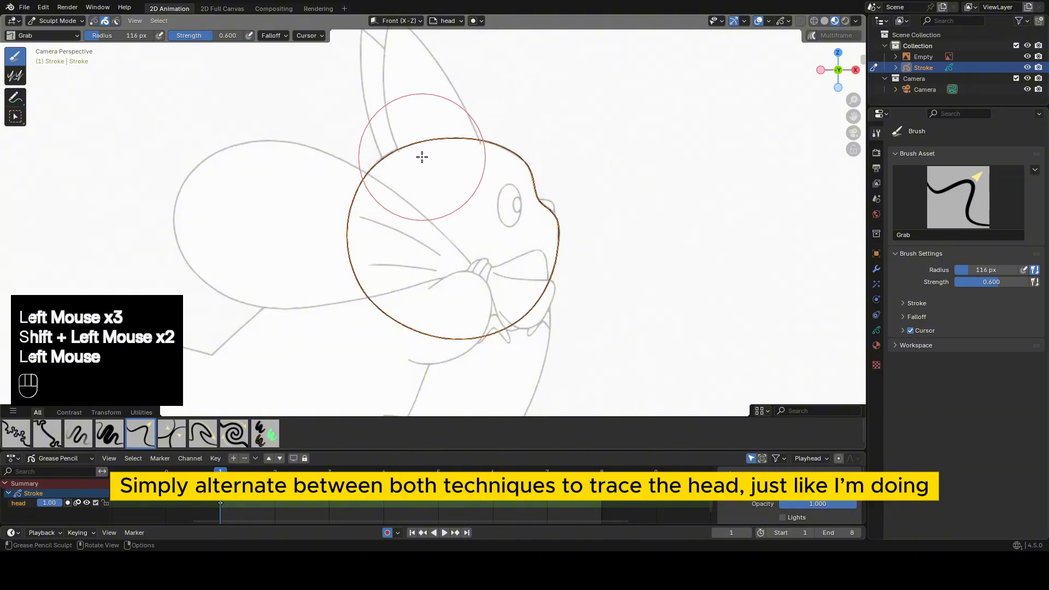
middle_click_drag(587, 172, 486, 195, "shift")
scroll(501, 171, "up", 2)
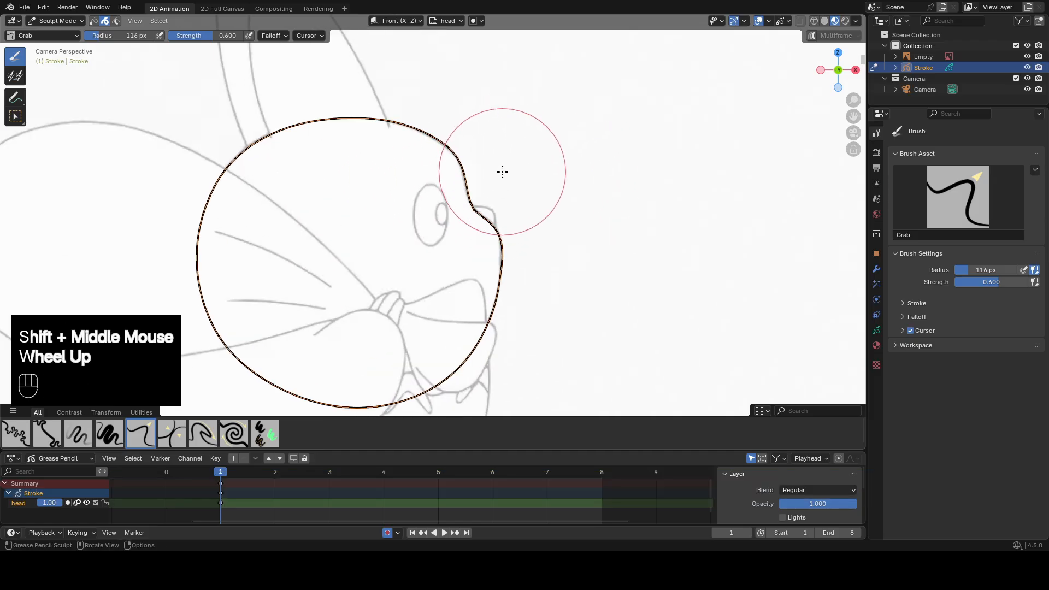
left_click_drag(500, 171, 497, 172)
scroll(464, 204, "up", 1)
Draw an ellipse over the reference eye in Draw Mode using the Circle tool.
key("Tab")
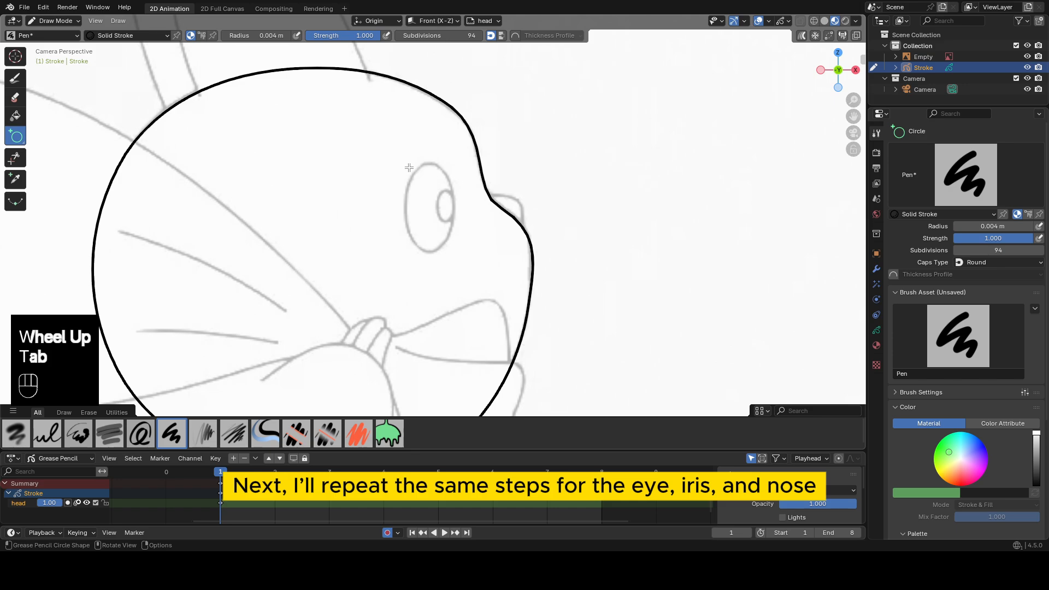
mouse_move(403, 159)
left_mouse_down()
mouse_move(440, 247)
mouse_move(455, 246)
left_mouse_up()
middle_click(463, 188)
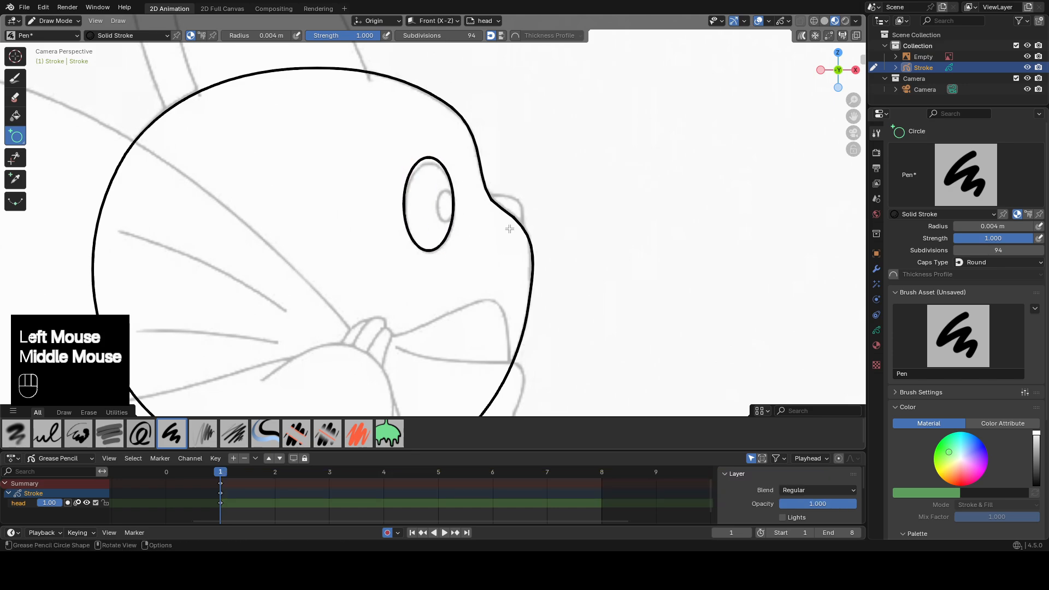
Select the eye ellipse in Edit Mode and try scaling it up.
key("Tab")
left_click(452, 227)
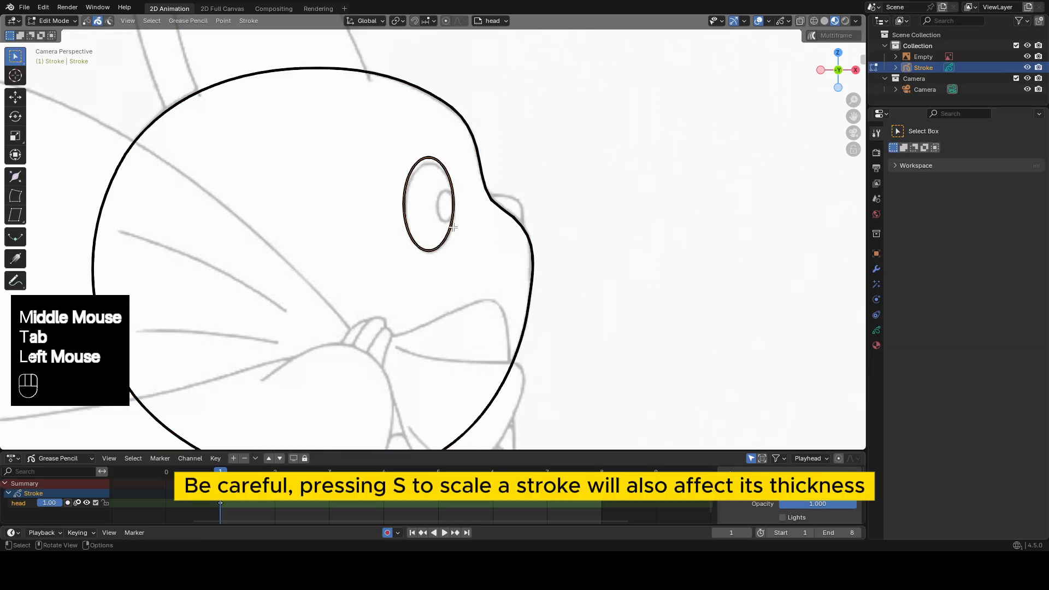
key("s")
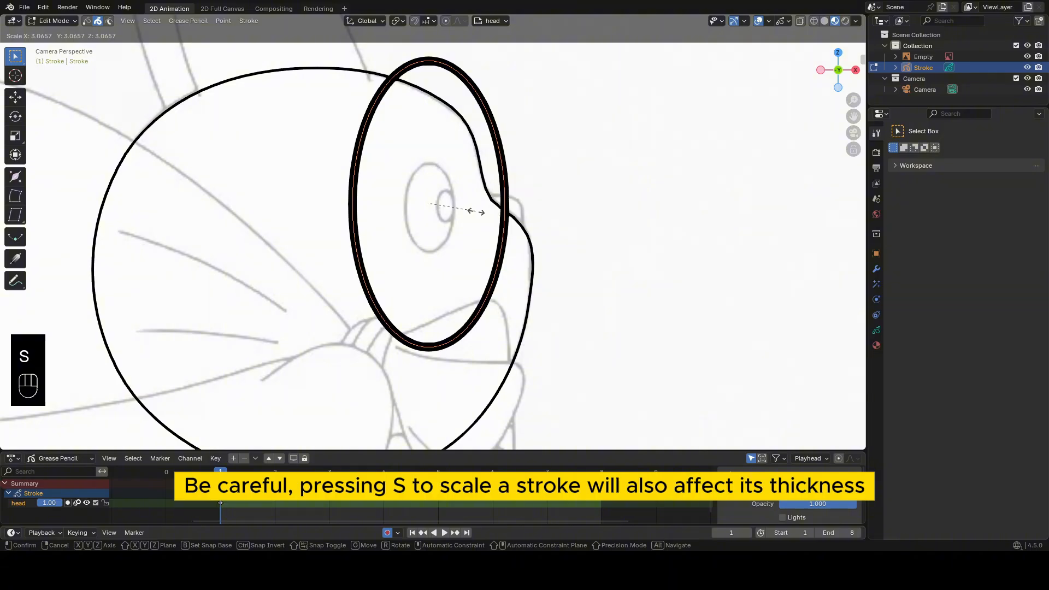
right_click(477, 212)
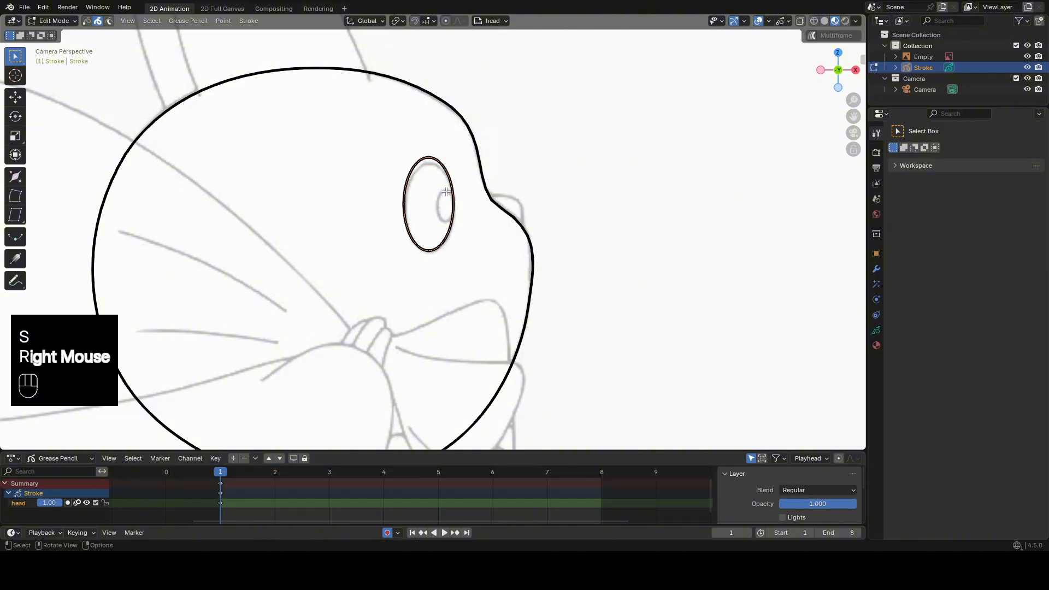
Turn off Scale Thickness for strokes and try scaling the eye ellipse again.
left_click(243, 21)
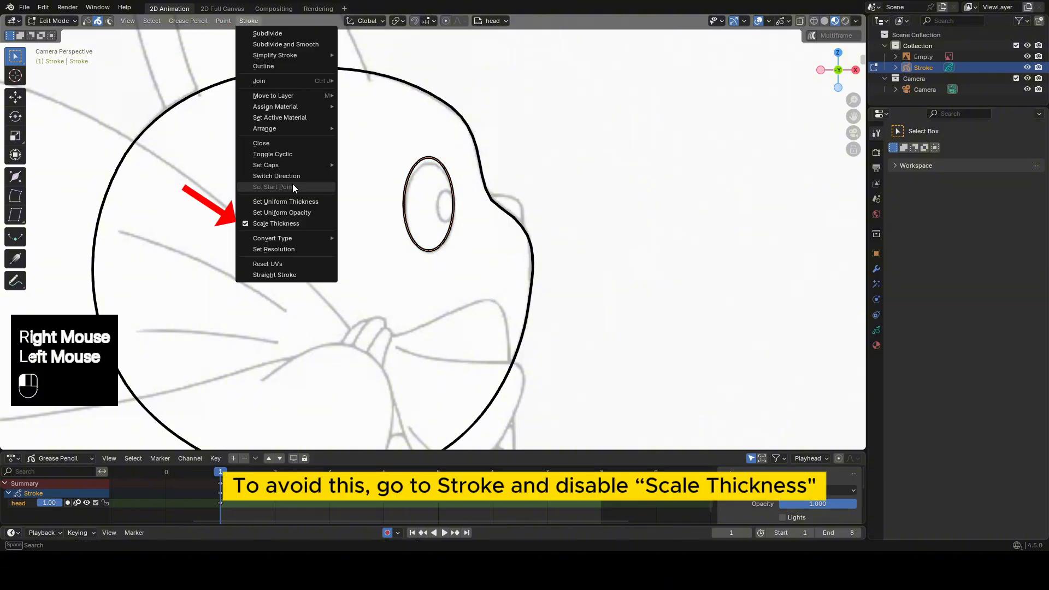
left_click(246, 224)
key("Tab")
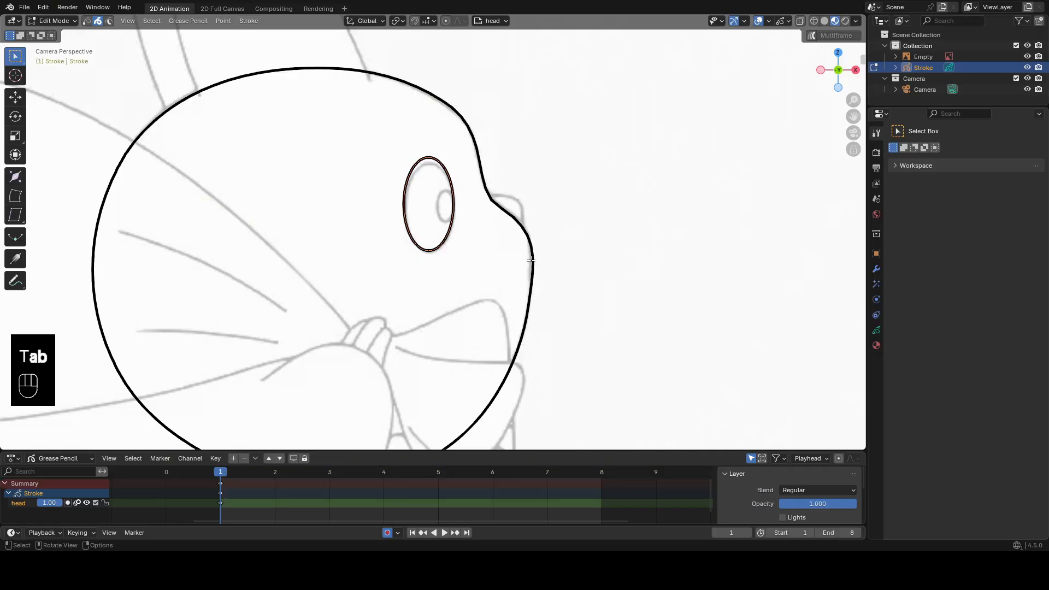
key("s")
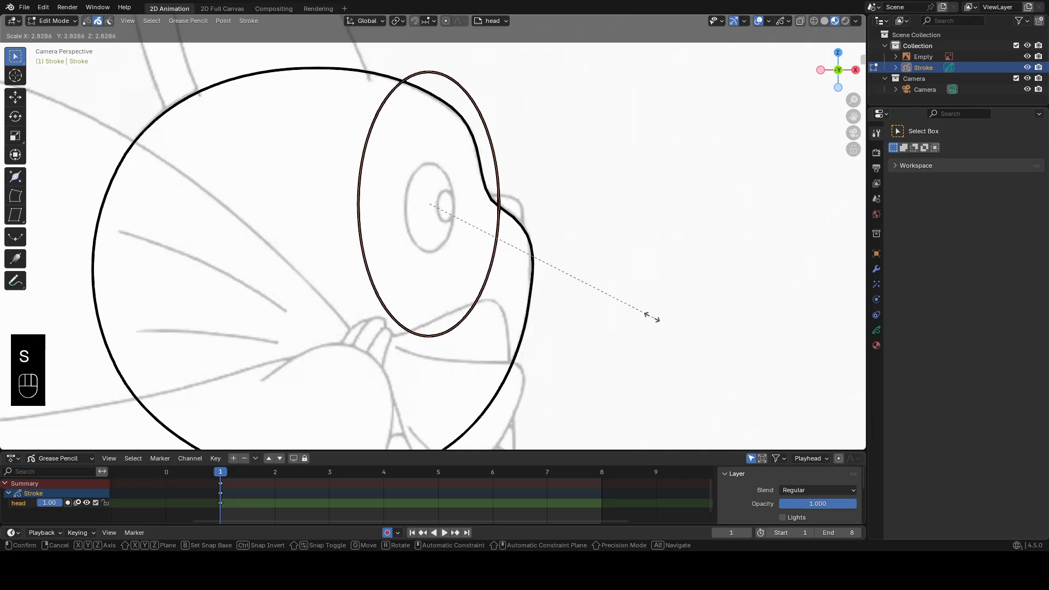
right_click(634, 307)
Sculpt the eye ellipse to fit the reference eye, then return the stroke object to Edit Mode.
key("Tab")
left_click_drag(427, 169, 395, 192)
left_click_drag(458, 195, 456, 215)
key("Tab")
left_click(564, 233)
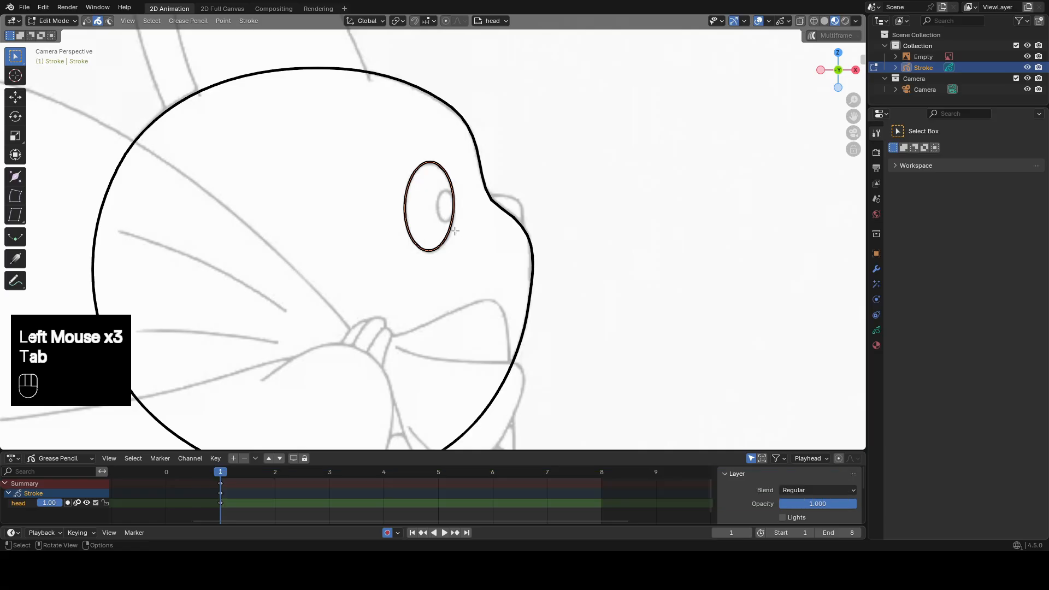
Duplicate the eye ellipse, scale the copy down to iris size and place it over the reference iris.
key("shift")
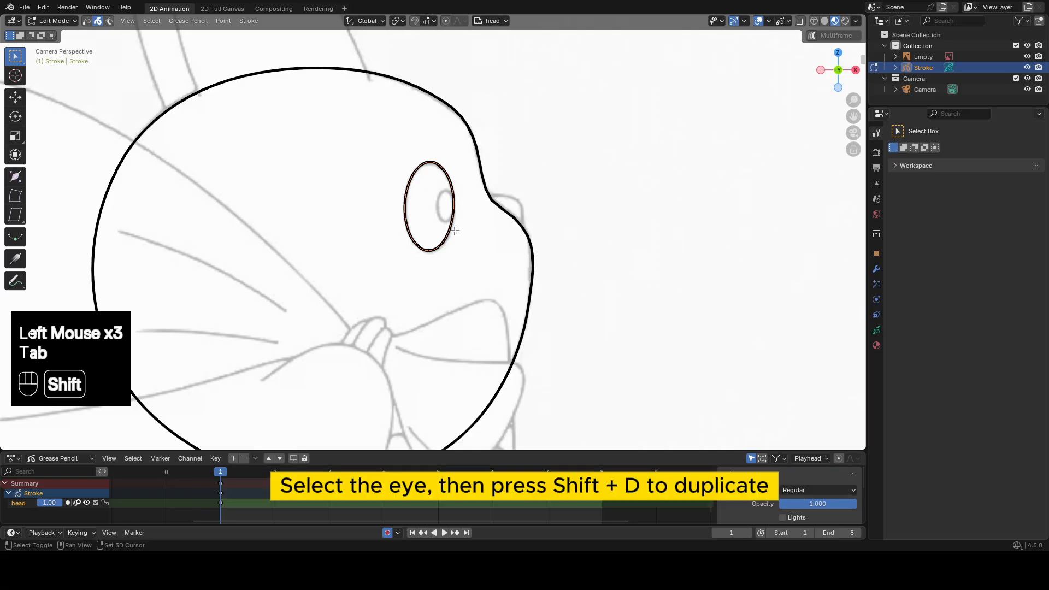
key("shift+d")
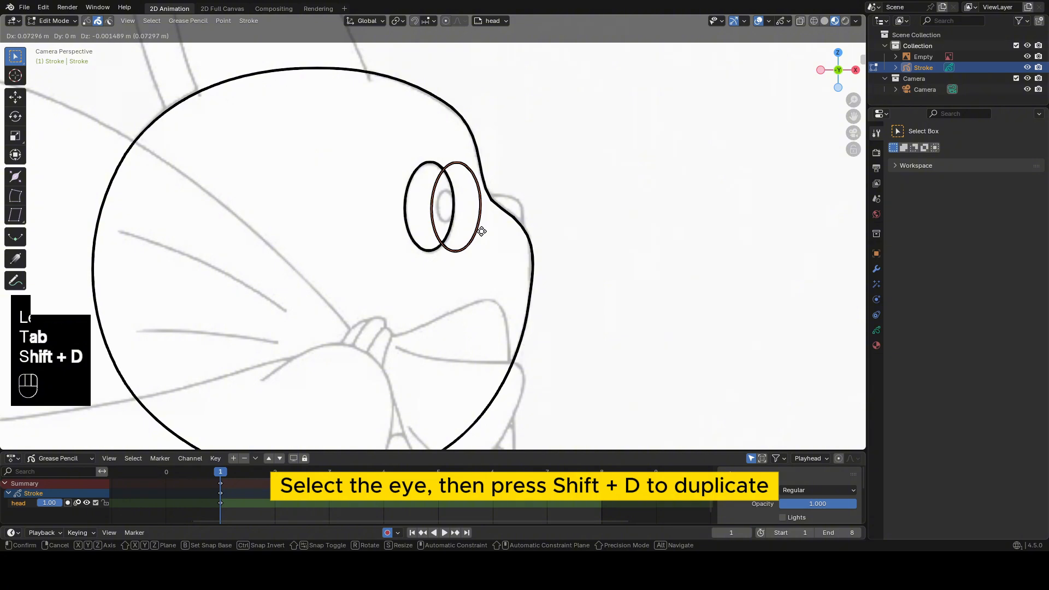
left_click(481, 231)
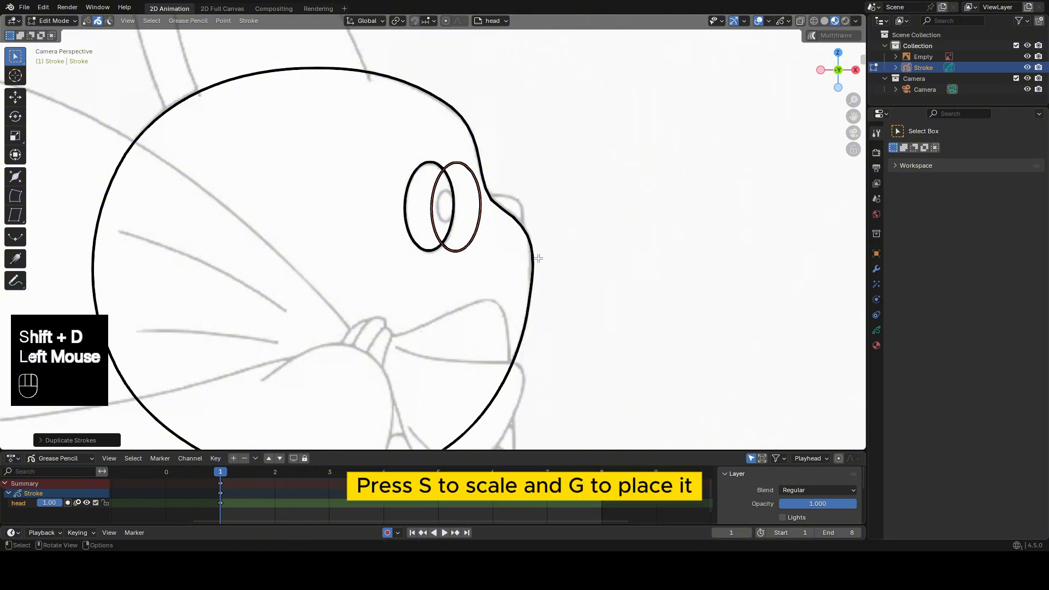
key("s")
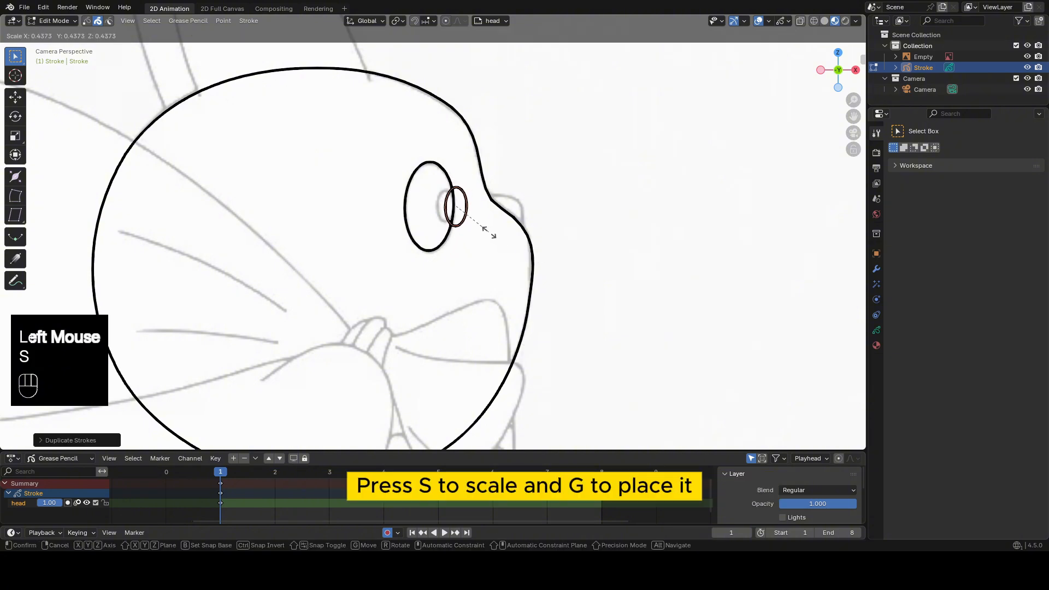
left_click(485, 230)
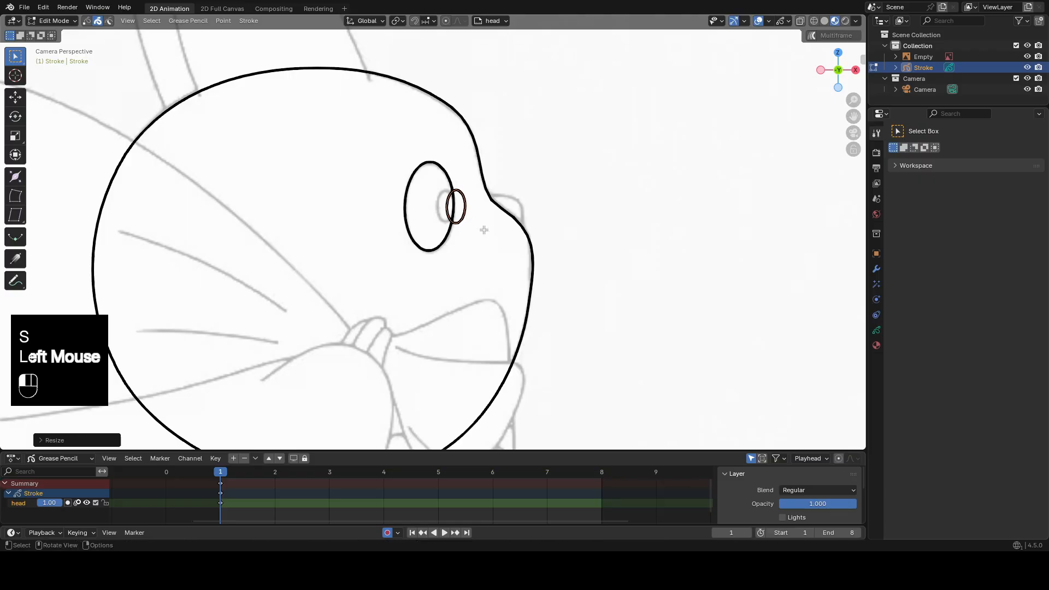
key("g")
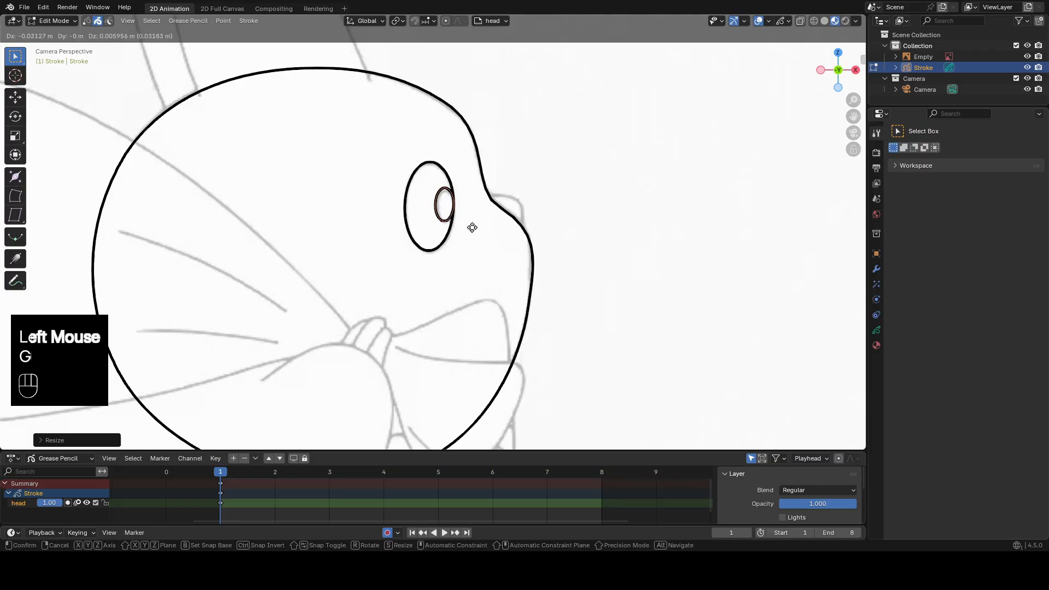
left_click(472, 227)
Draw a circle over the reference nose in Draw Mode, then select it in Edit Mode.
key("Tab")
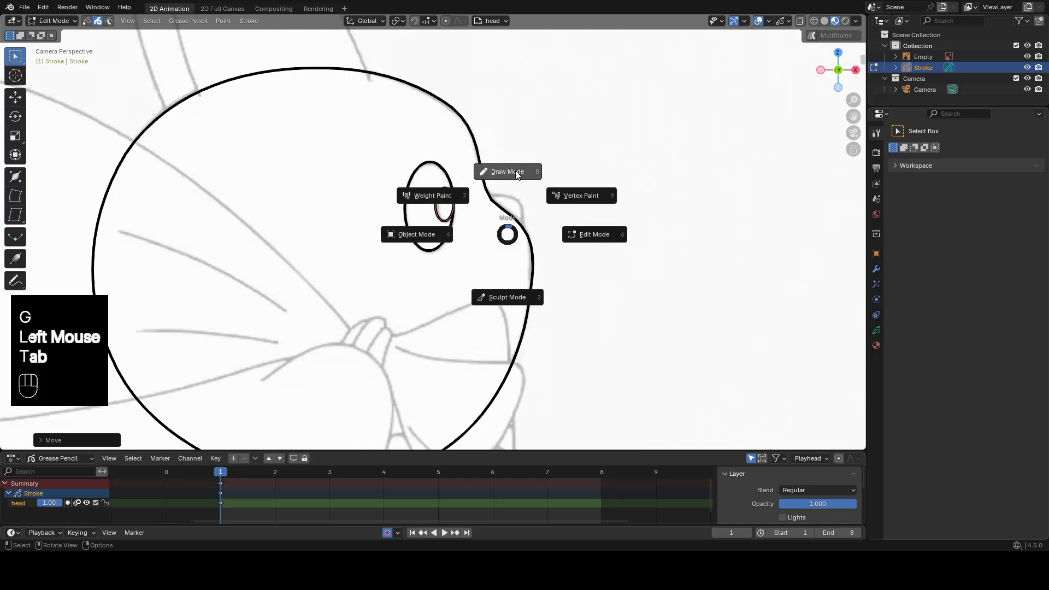
left_click_drag(468, 188, 531, 248)
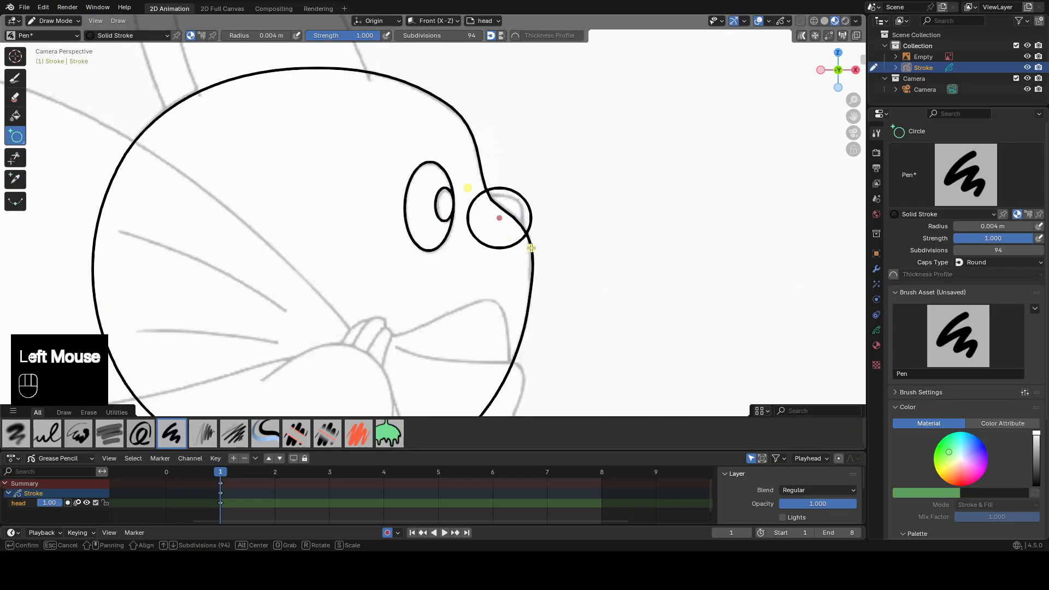
middle_click(553, 181)
key("Tab")
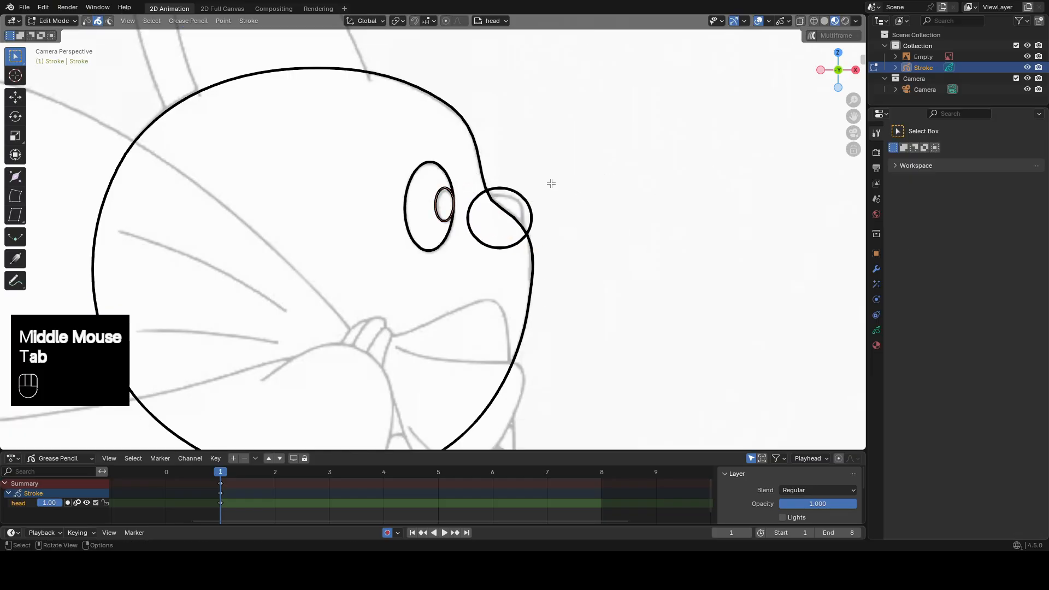
left_click(533, 203)
Reshape the nose circle in Sculpt Mode with the Grab brush to match the reference nose.
key("Tab")
left_click_drag(507, 163, 506, 180)
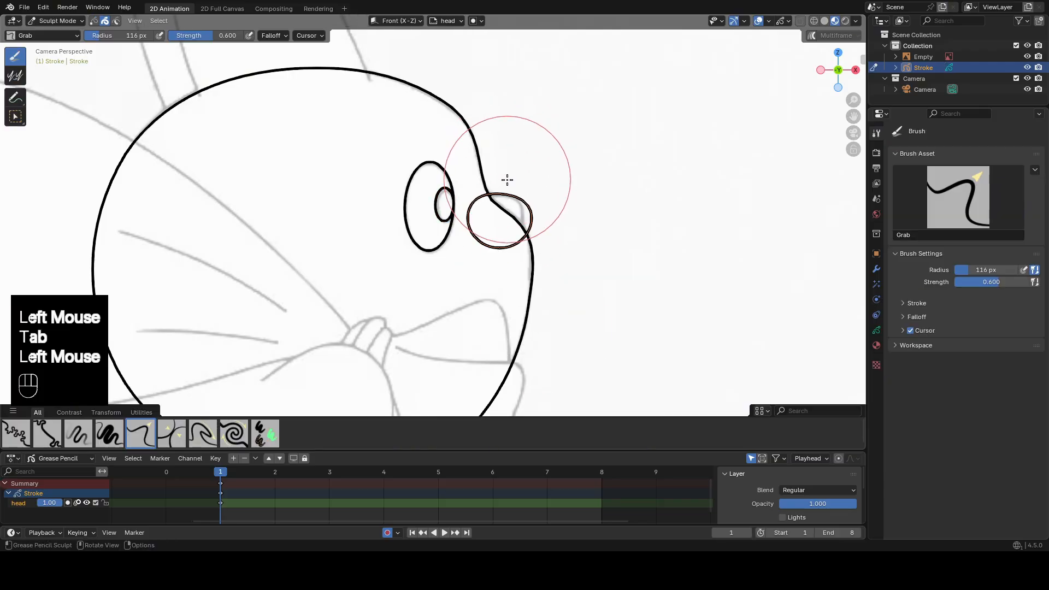
mouse_move(552, 213)
left_mouse_down()
mouse_move(535, 212)
mouse_move(516, 183)
mouse_move(543, 230)
mouse_move(525, 237)
mouse_move(475, 219)
left_mouse_up()
left_click(495, 173)
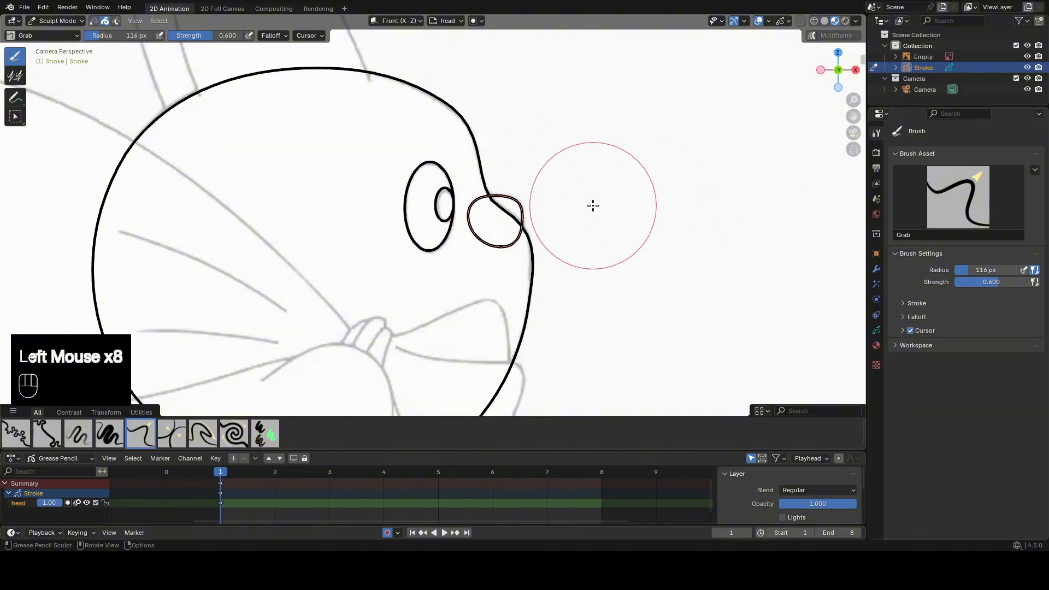
In Draw Mode, draw an arc with the Arc tool along the outer edge of the far reference ear, extending slightly into the head.
scroll(478, 164, "down", 2)
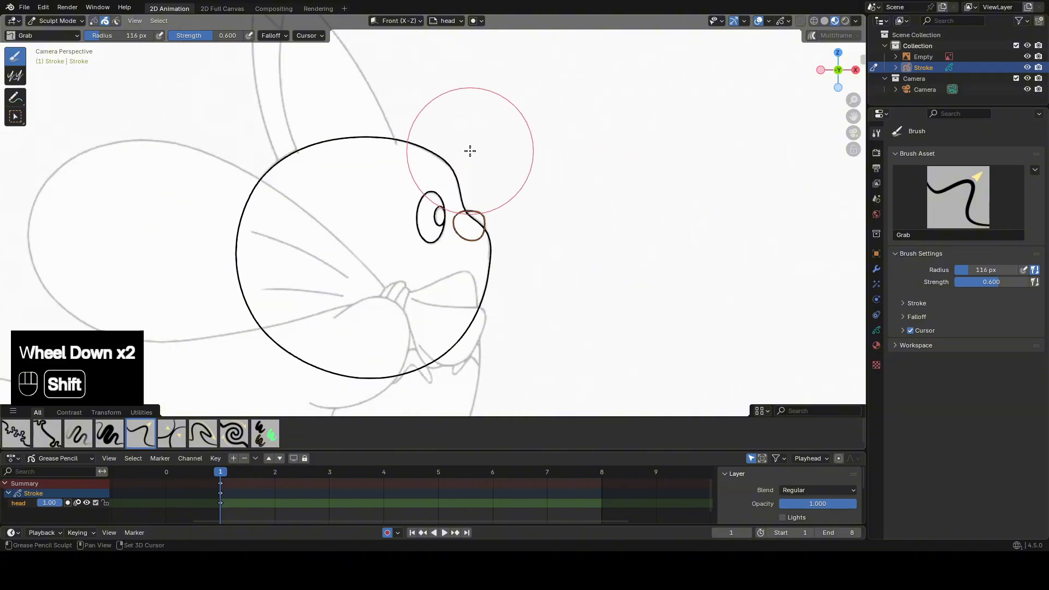
middle_click_drag(468, 150, 553, 220, "shift")
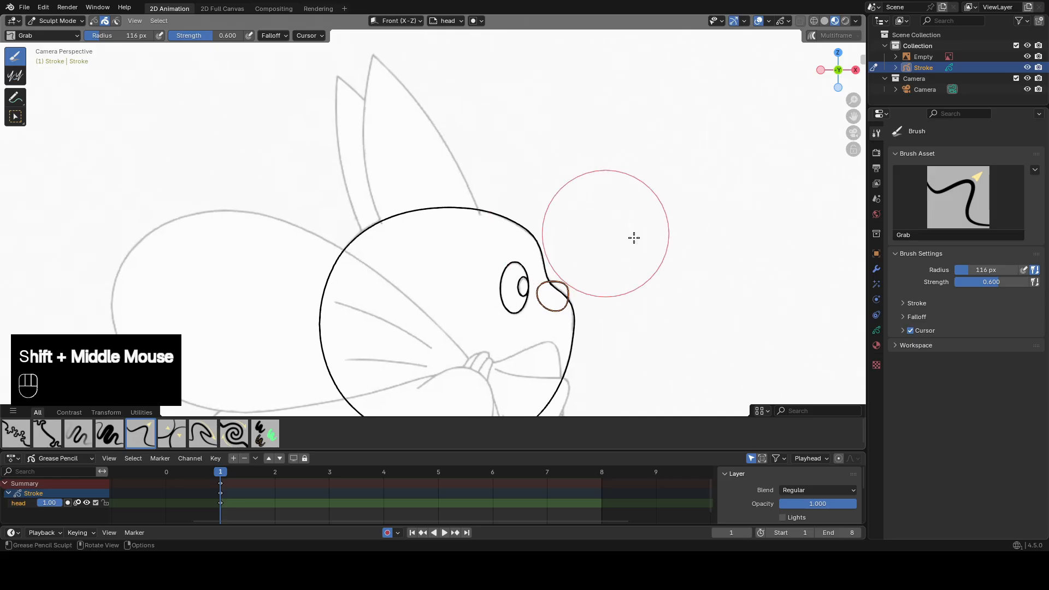
key("Tab")
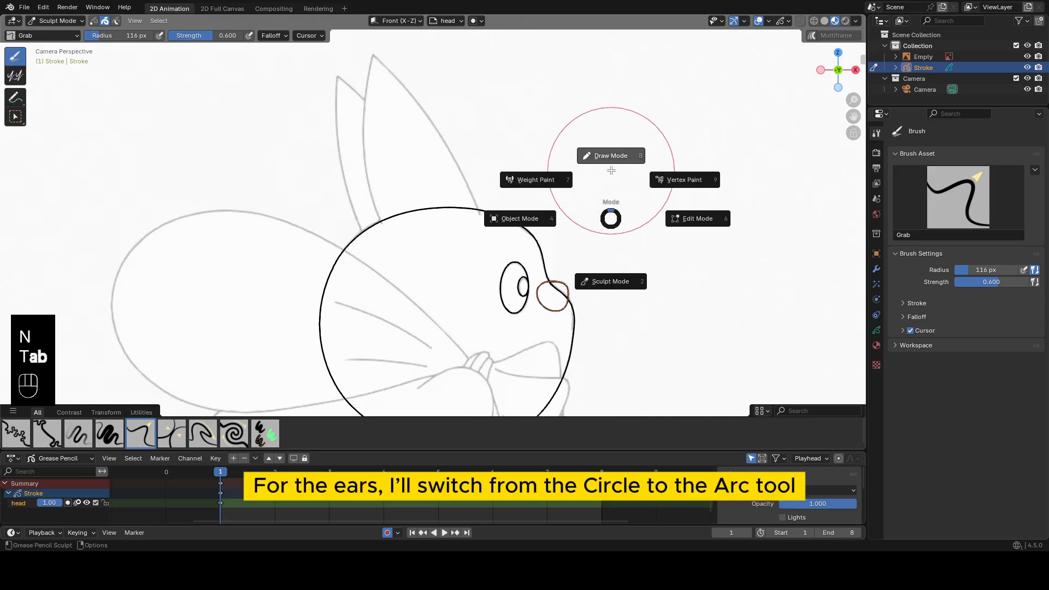
left_click(612, 169)
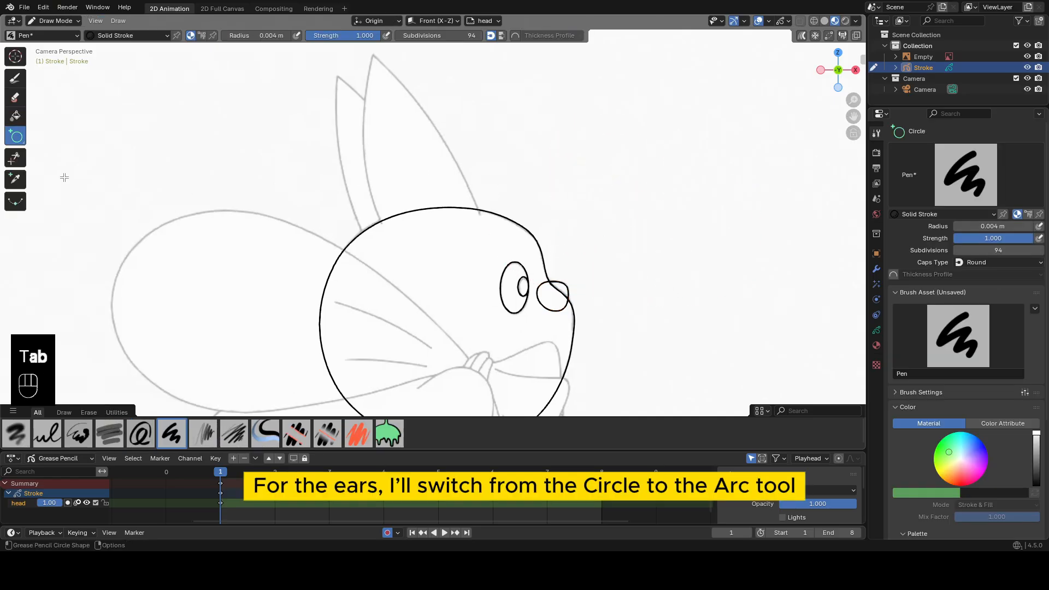
left_click(17, 136)
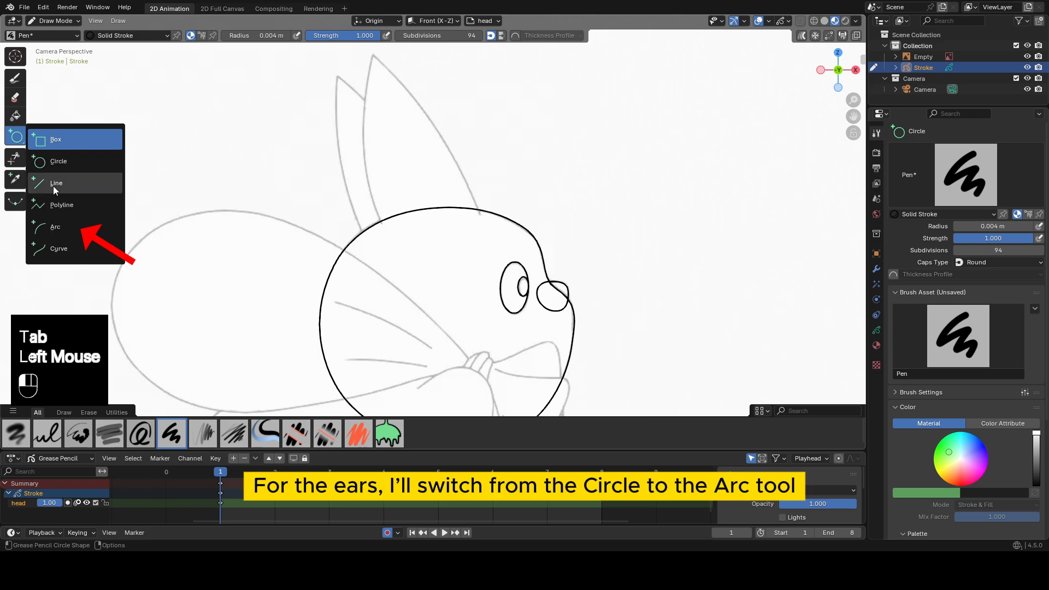
left_click(67, 227)
scroll(328, 89, "up", 3)
middle_click_drag(328, 88, 402, 153, "shift")
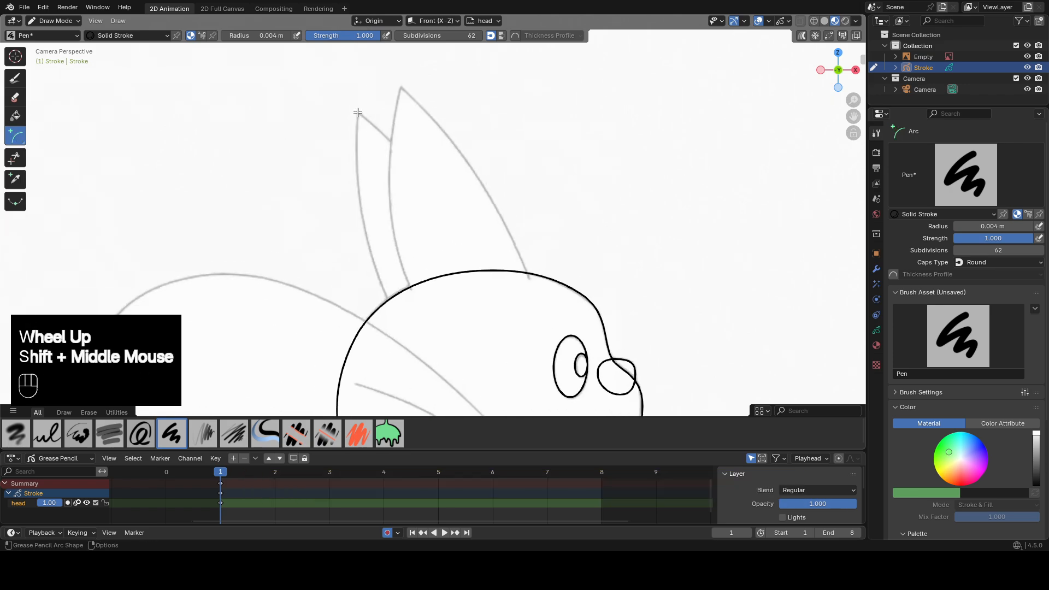
left_click_drag(357, 113, 388, 301)
left_click_drag(381, 217, 350, 227)
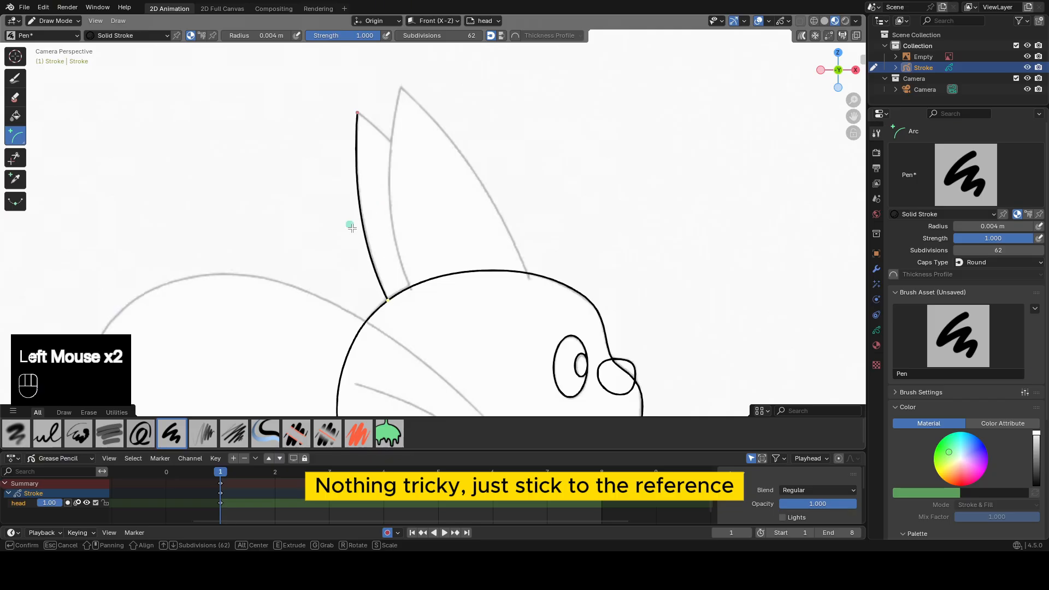
middle_click(417, 97)
Draw arcs over the near ear's back edge and the short slanted tip edge of the far ear.
left_click_drag(400, 87, 410, 291)
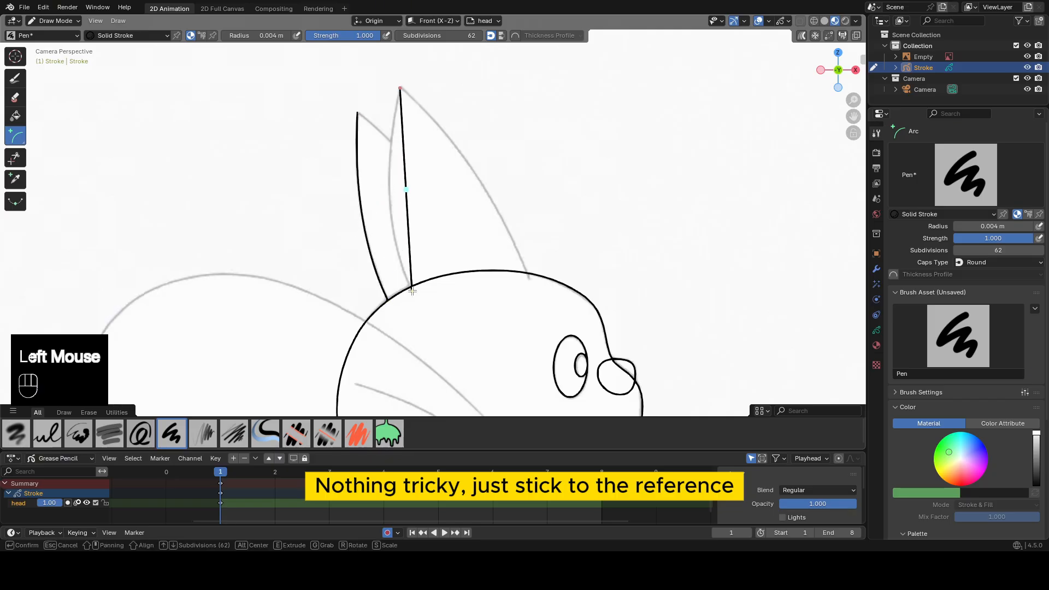
left_click_drag(405, 188, 379, 211)
middle_click(422, 152)
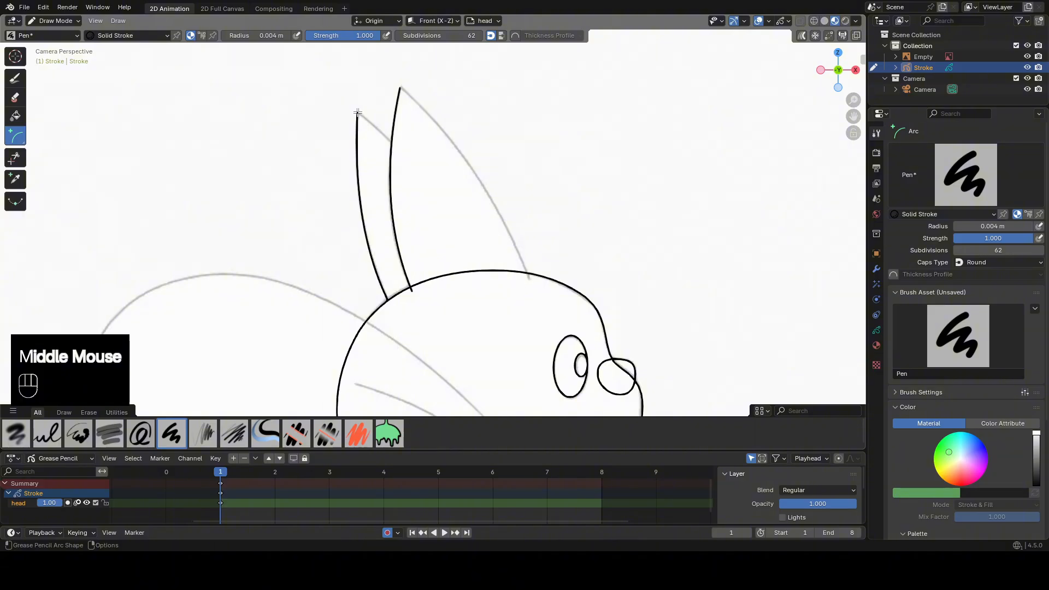
left_click_drag(357, 113, 392, 143)
left_click(380, 131)
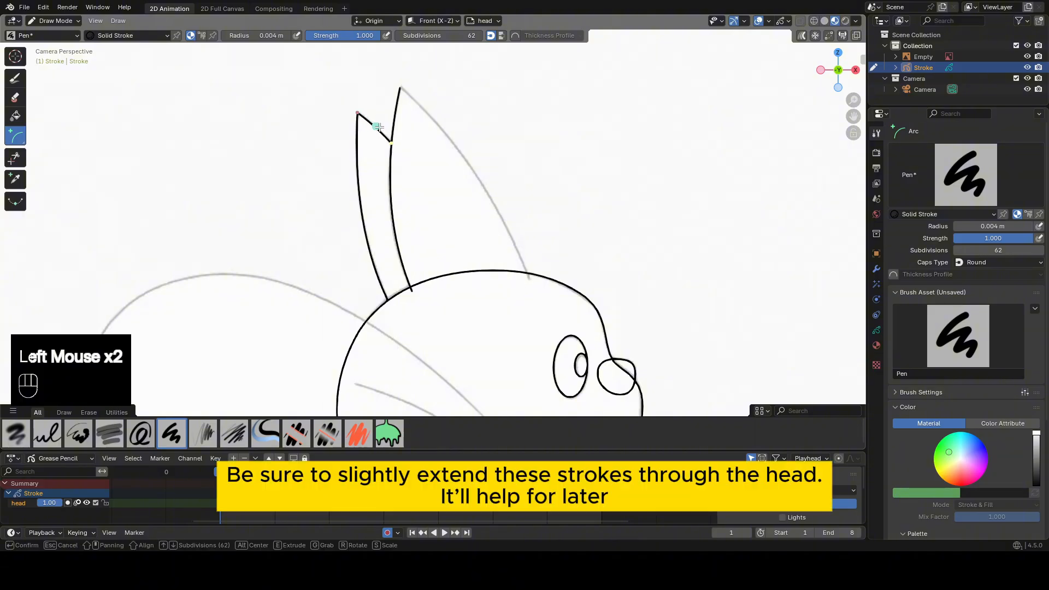
middle_click(400, 89)
Draw an arc along the near ear's front edge from its tip slightly into the head, bent to match the reference.
mouse_move(400, 88)
left_mouse_down()
mouse_move(481, 186)
mouse_move(529, 279)
left_mouse_up()
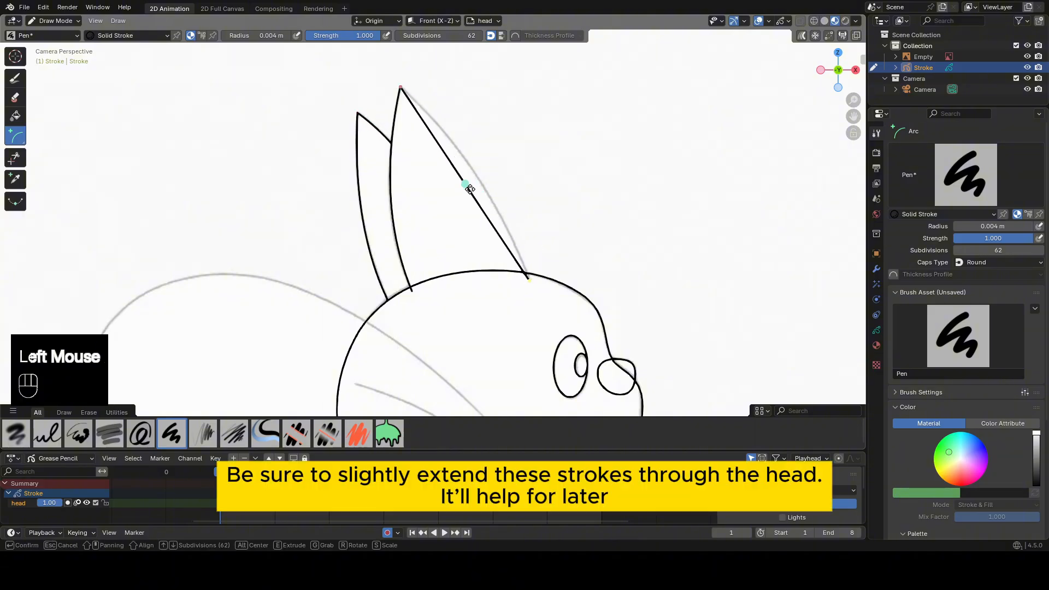
left_click(485, 162)
middle_click(604, 246)
Go to frame 3, select all strokes in Edit Mode and move them to align with the reference eye.
middle_click_drag(604, 245, 564, 248, "shift")
scroll(563, 248, "down", 2)
middle_click_drag(479, 311, 464, 283, "shift")
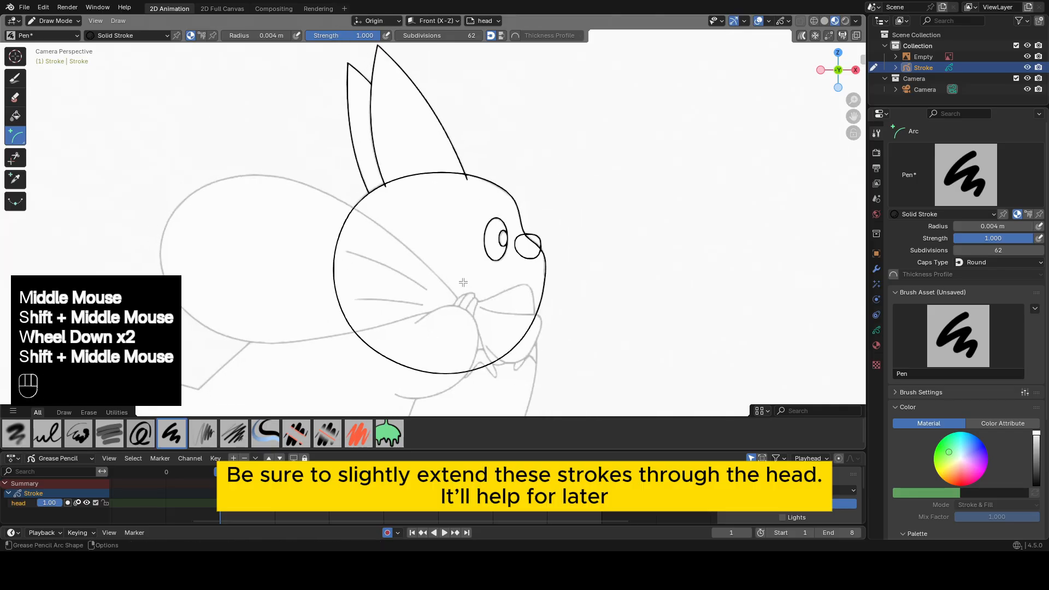
middle_click_drag(648, 166, 654, 179, "shift")
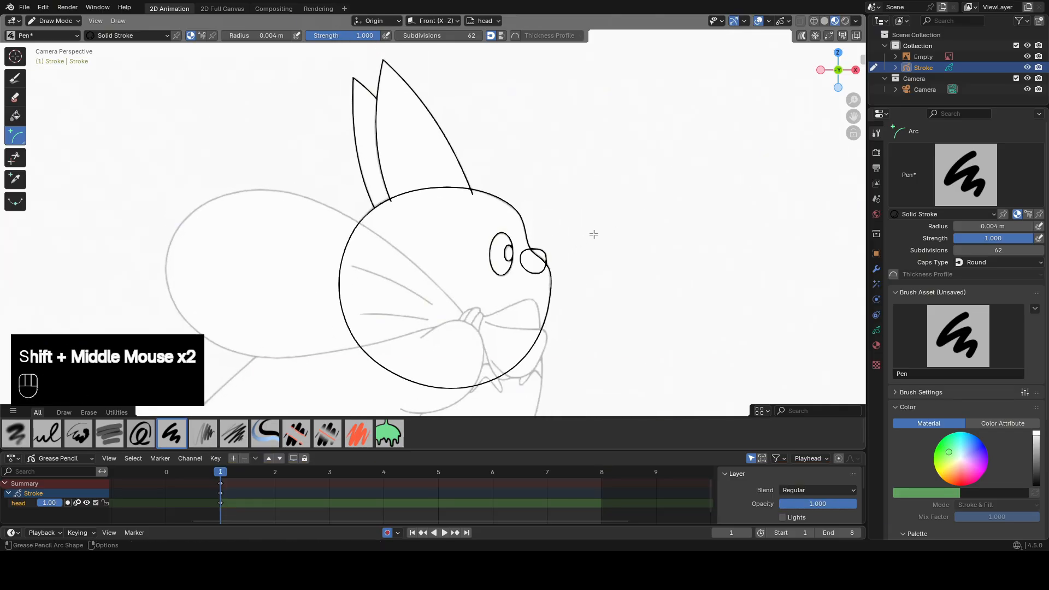
scroll(594, 234, "down", 1)
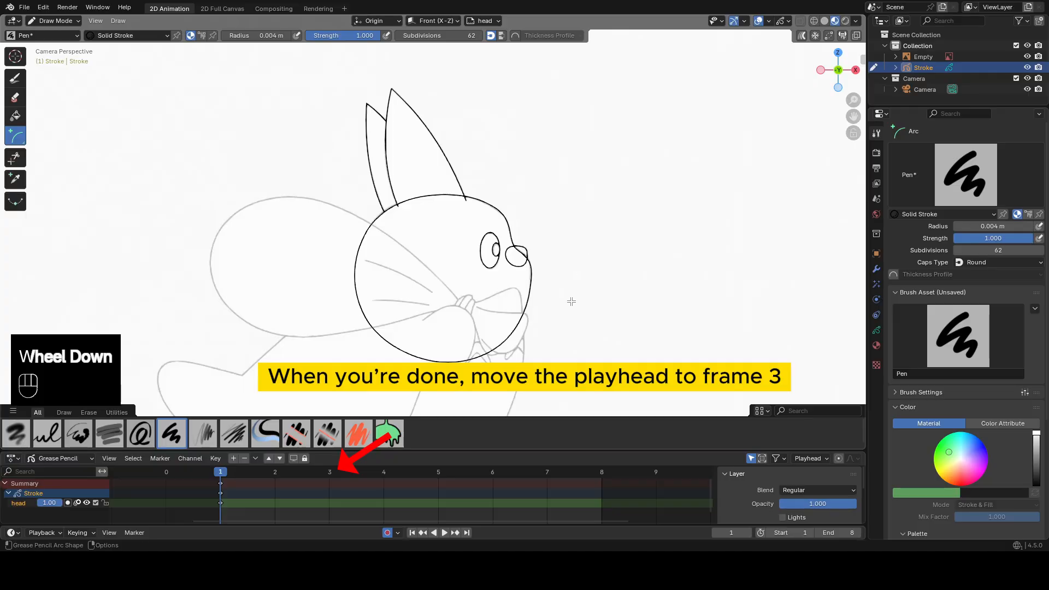
middle_click_drag(571, 302, 583, 287, "shift")
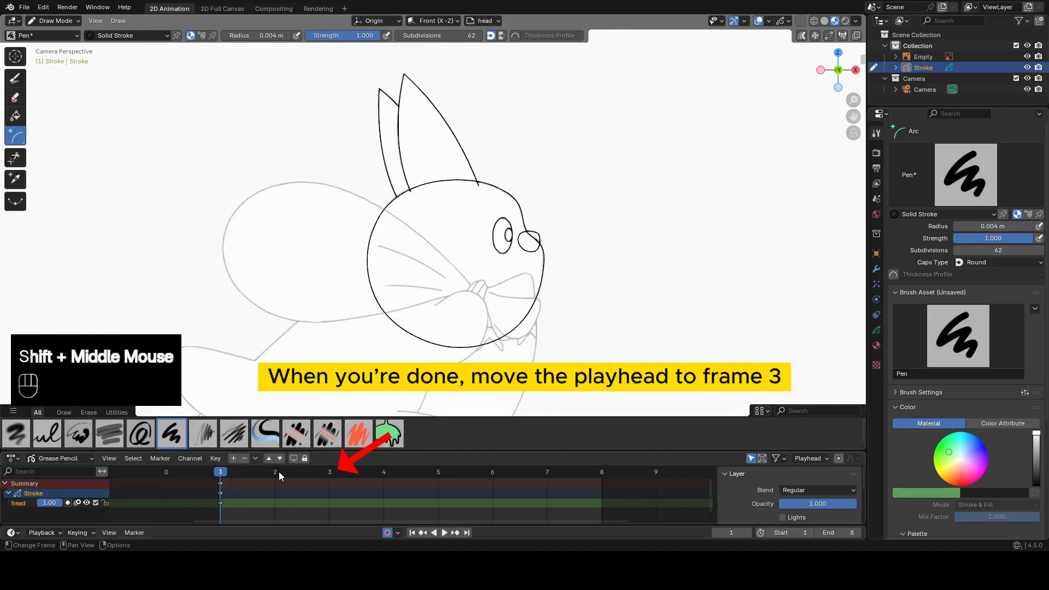
left_click_drag(275, 470, 318, 473)
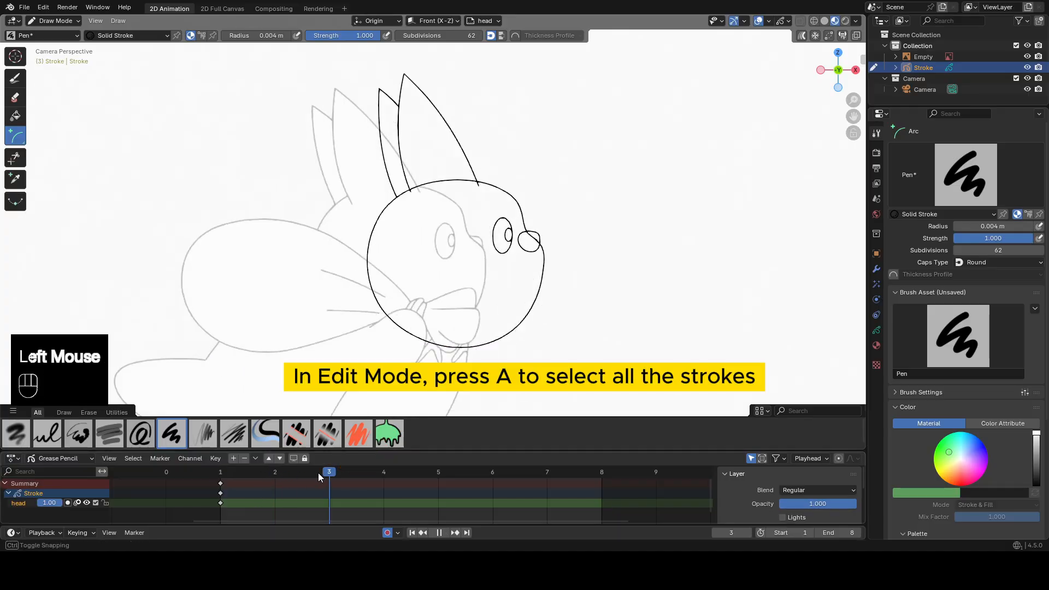
key("Tab")
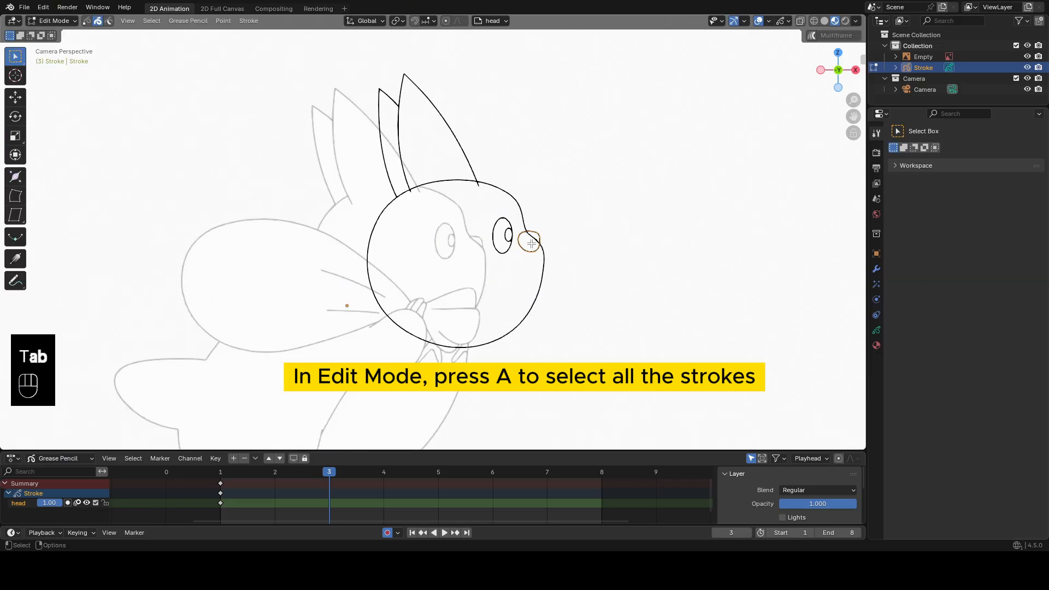
key("a")
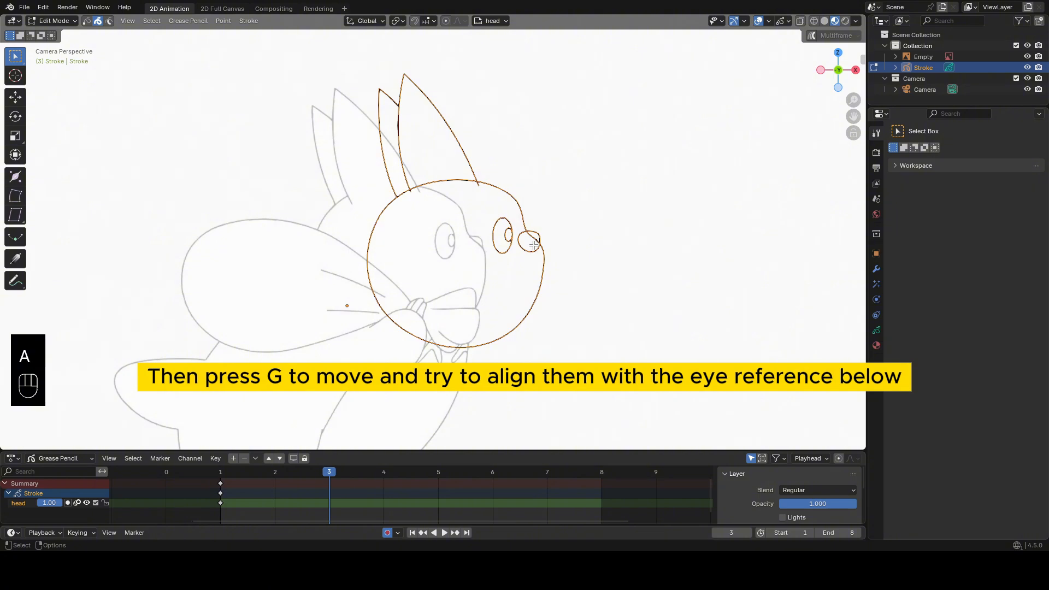
key("g")
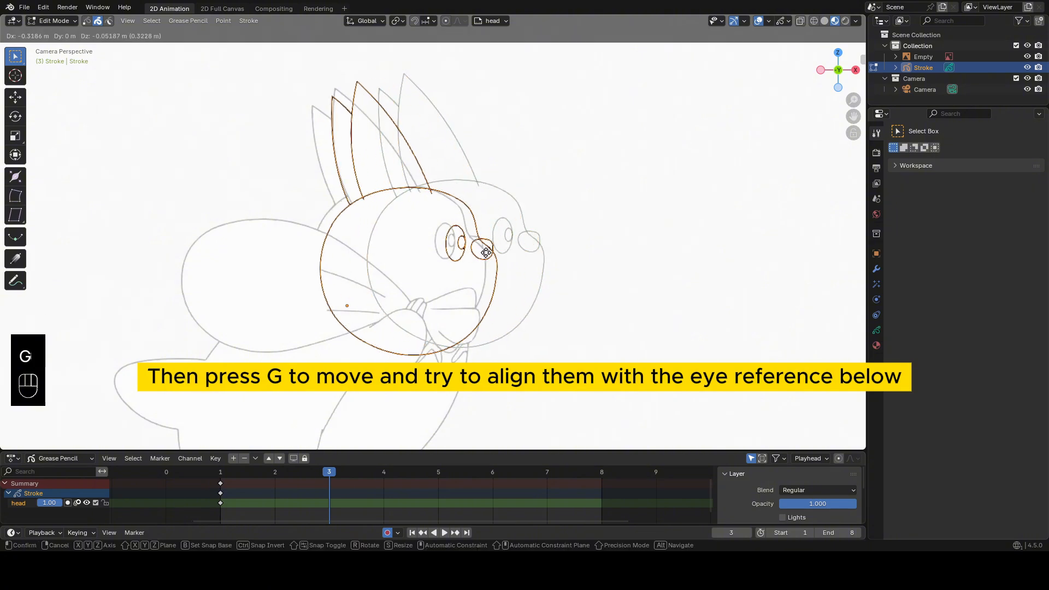
left_click(476, 250)
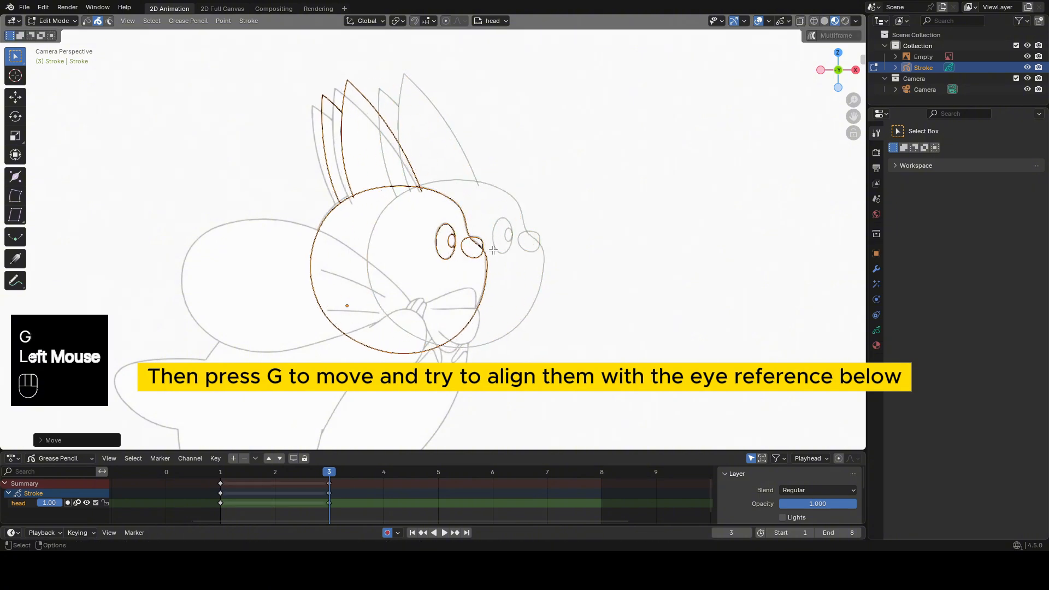
Compare the onion-skinned drawings on frames 1 and 3, then turn off onion skinning for the head layer.
scroll(568, 286, "up", 3)
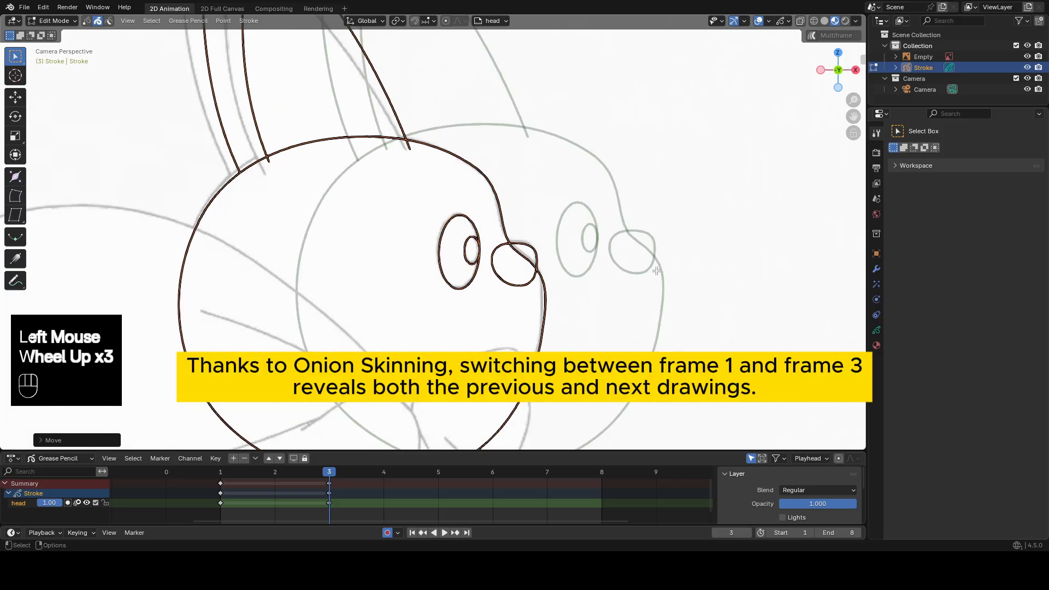
left_click(220, 471)
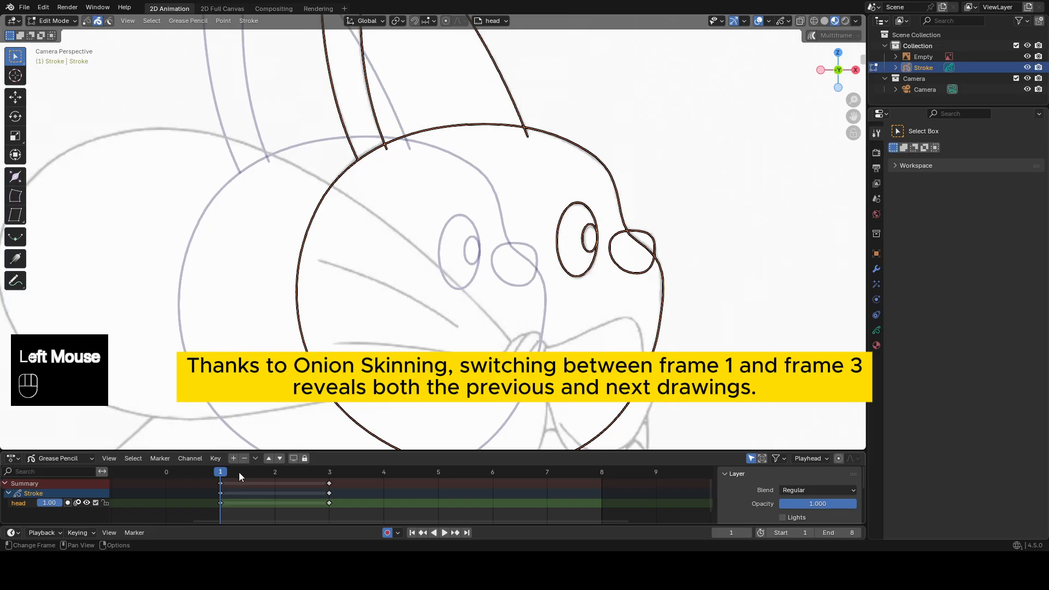
mouse_move(238, 472)
left_mouse_down()
mouse_move(340, 477)
mouse_move(233, 478)
mouse_move(329, 479)
left_mouse_up()
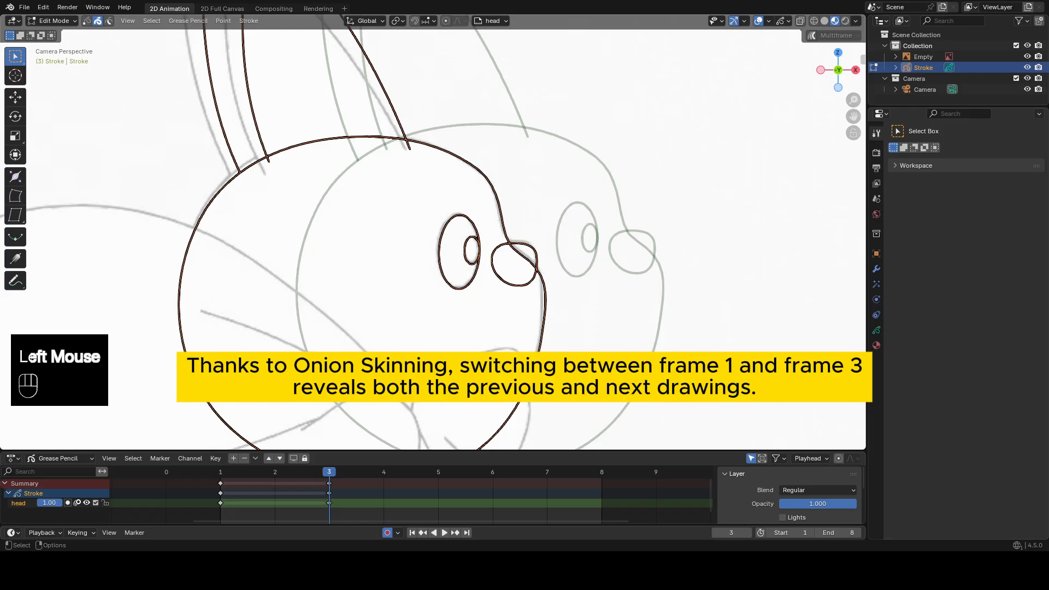
left_click(77, 501)
scroll(567, 210, "down", 2)
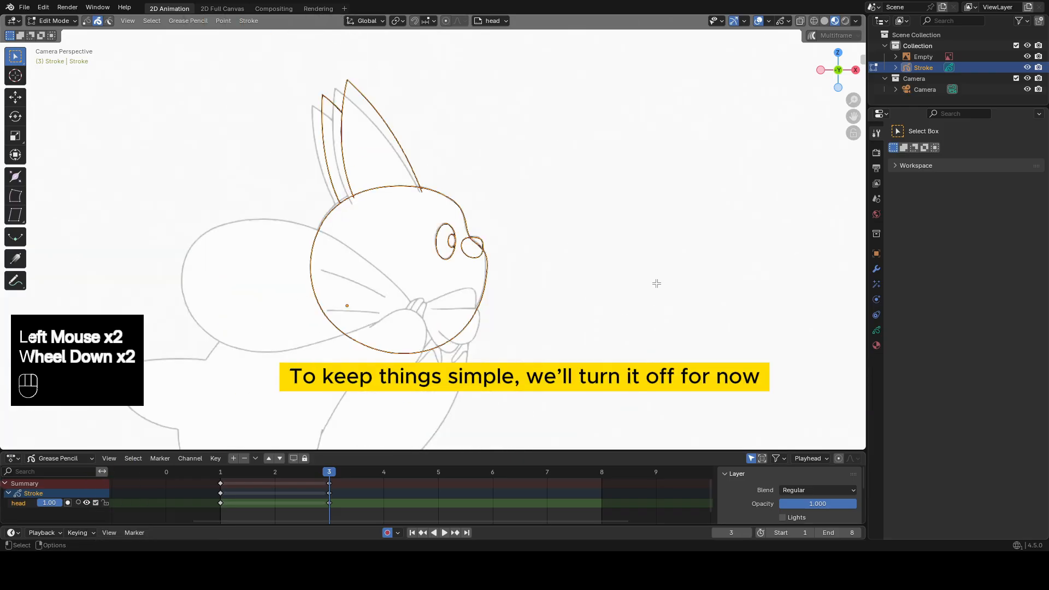
Select both ears on frame 3, then move and rotate them to match the reference ears.
scroll(549, 220, "up", 1)
middle_click_drag(548, 221, 532, 226, "shift")
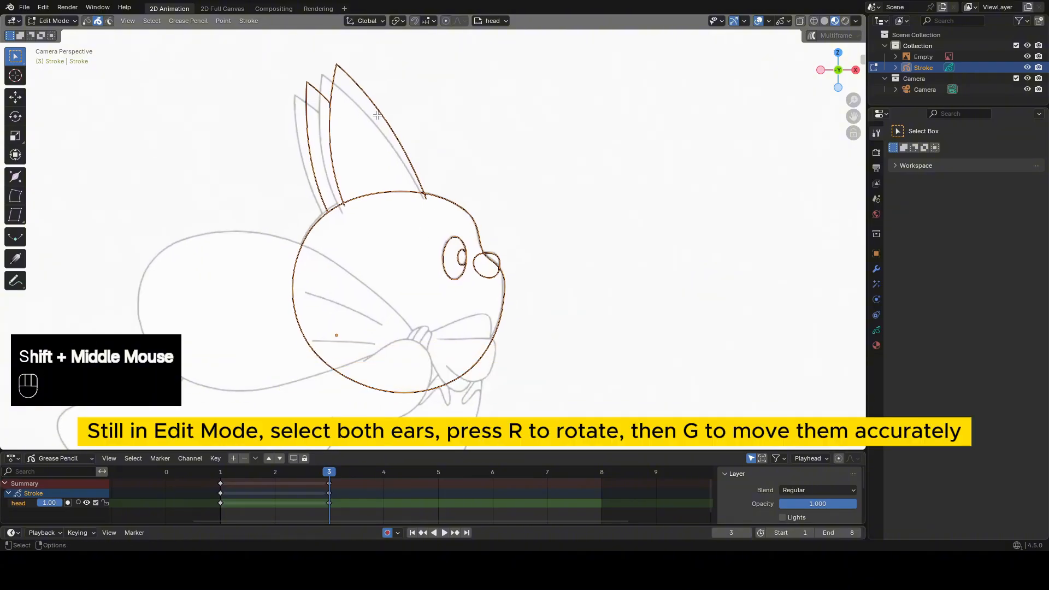
key("Tab")
left_click(306, 137)
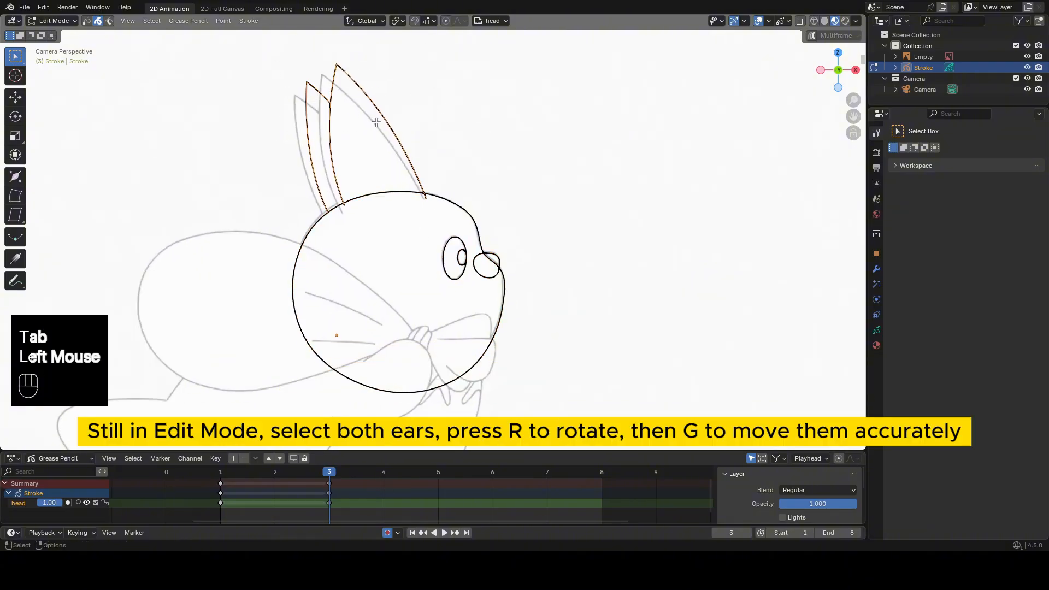
key("g")
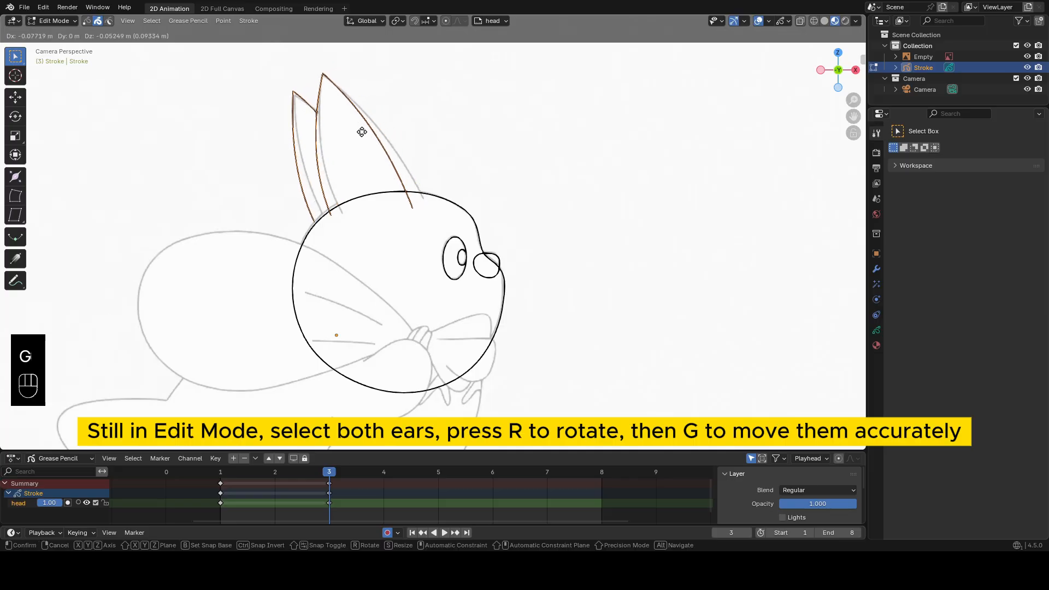
left_click(361, 132)
key("r")
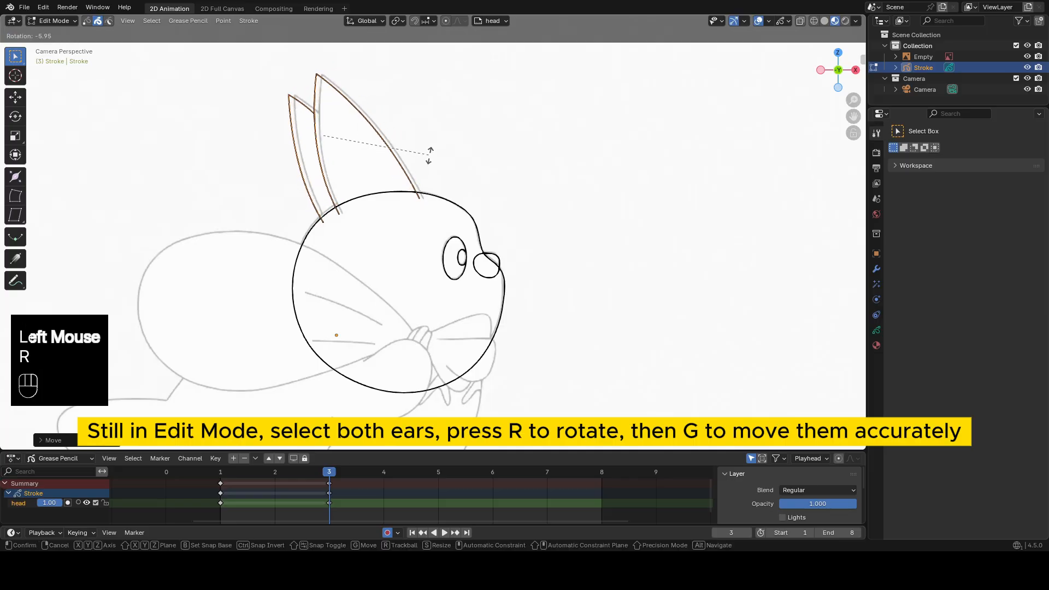
left_click(429, 154)
key("g")
left_click(462, 164, "shift")
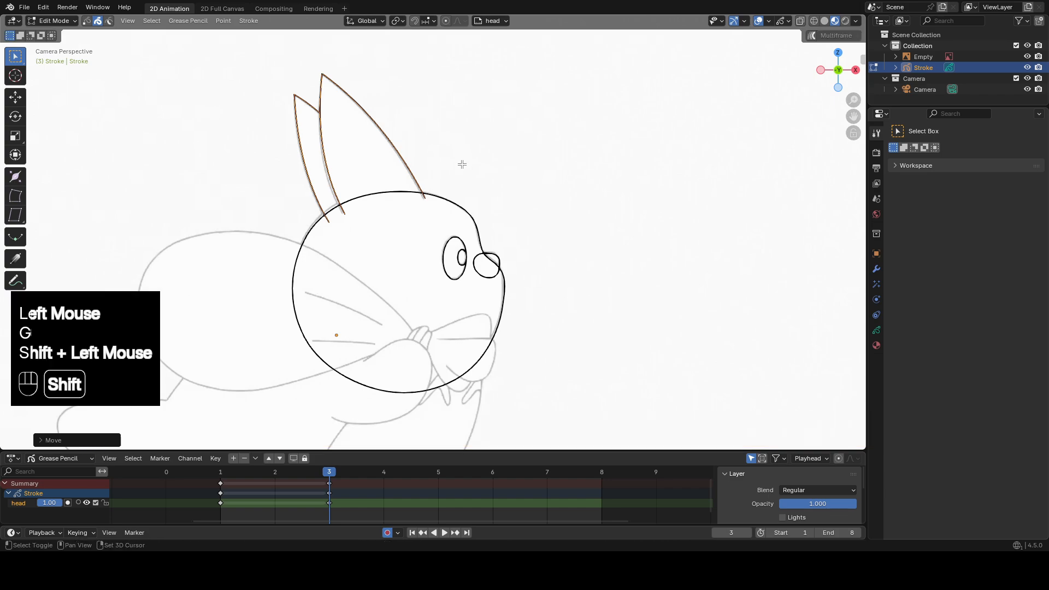
Go to frame 5, select all strokes and move them to align with the reference eye.
left_click(438, 472)
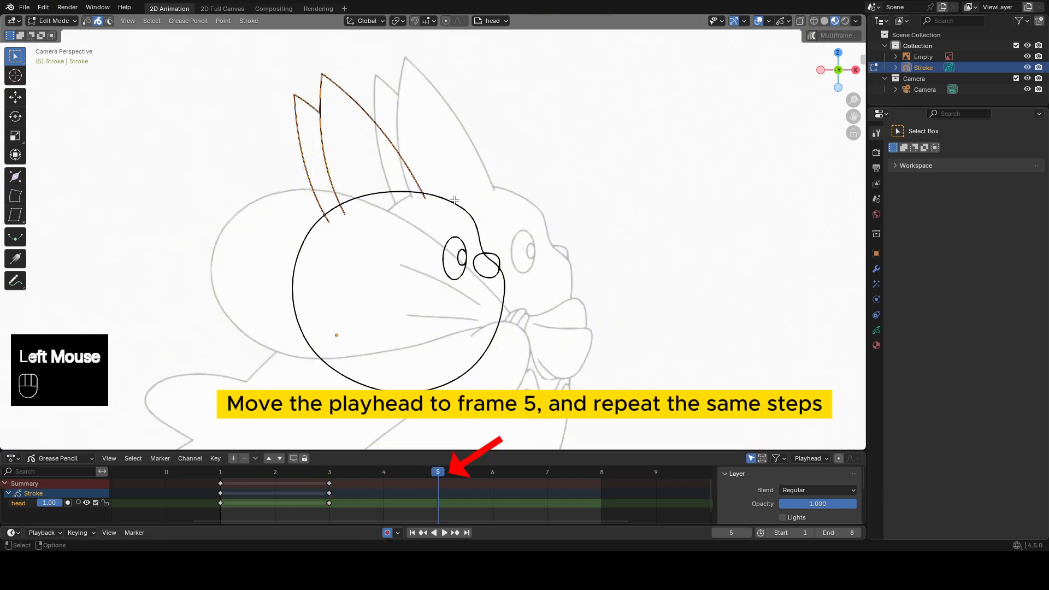
key("Tab")
key("Tab")
key("a")
key("g")
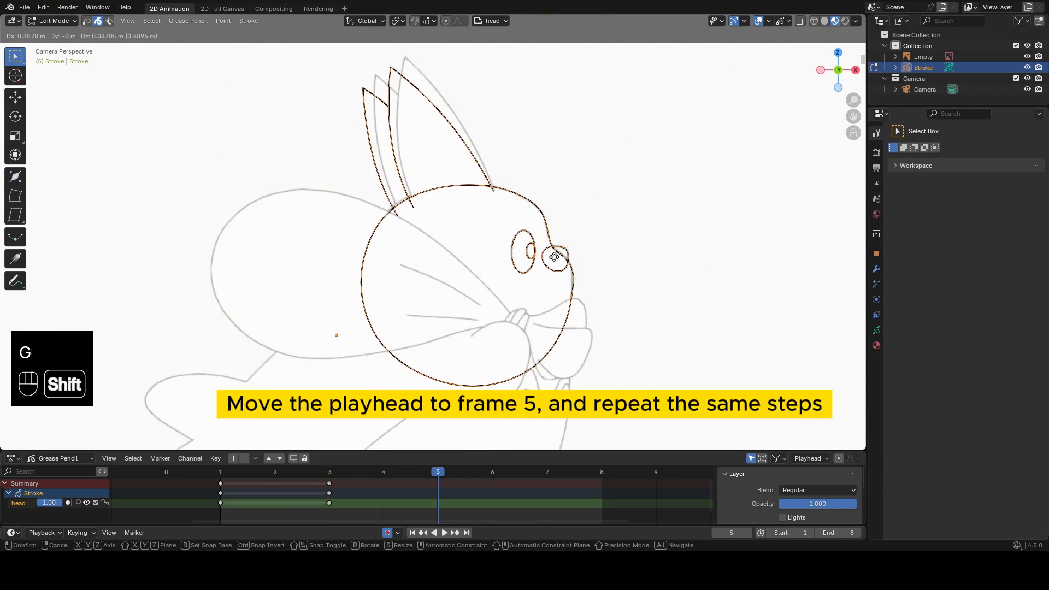
left_click(554, 256, "shift")
Select both ears on frame 5, then rotate and move them to fit the reference ears.
left_click_drag(441, 59, 345, 123)
key("r")
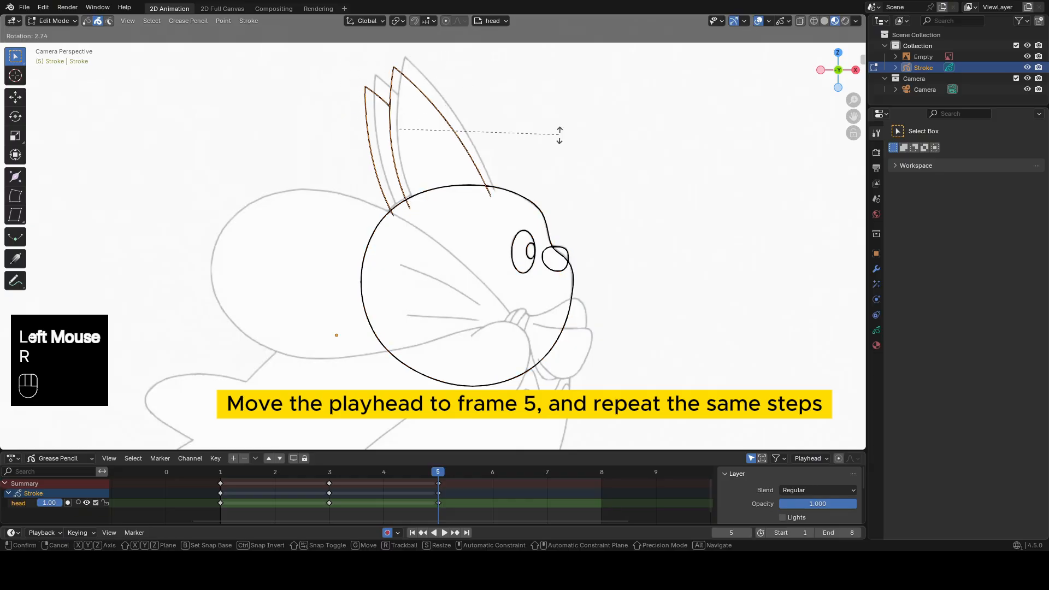
left_click(559, 135)
key("g")
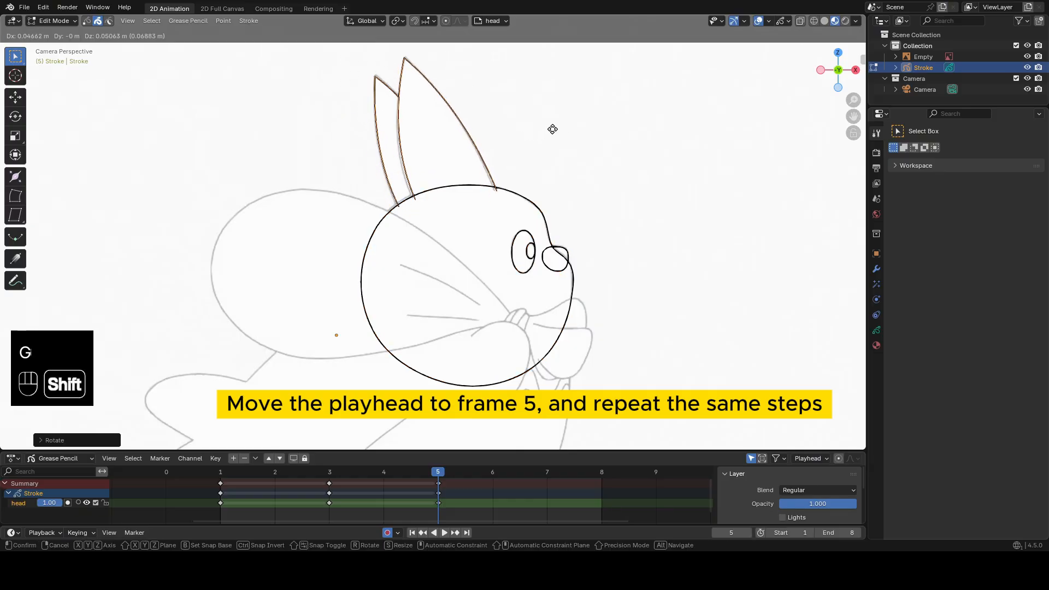
left_click(558, 148, "shift")
key("r")
left_click(641, 195, "shift")
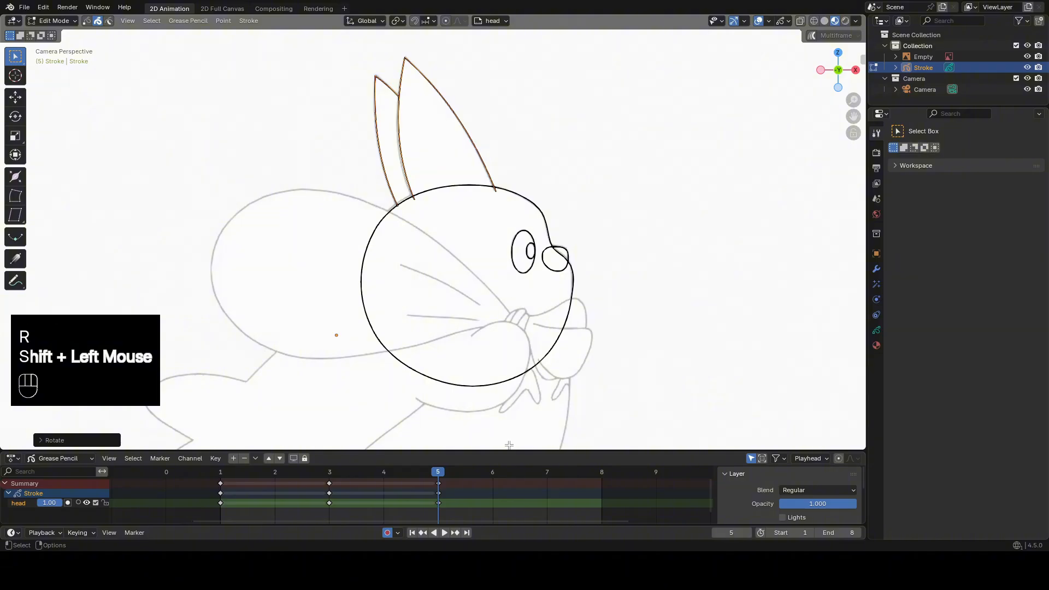
Go to frame 7, select all strokes and move them to align with the reference eye.
left_click_drag(461, 471, 546, 472)
key("Tab")
key("a")
key("g")
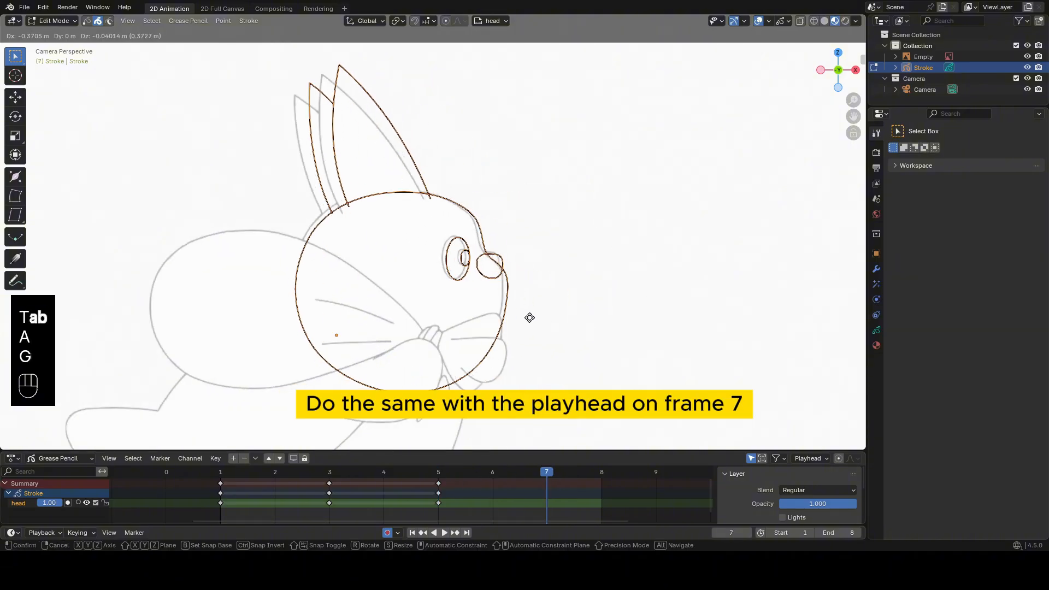
left_click(529, 312)
Select both ears on frame 7, then move and rotate them to match the reference ears.
left_click_drag(404, 66, 271, 131)
key("g")
left_click(415, 152)
key("r")
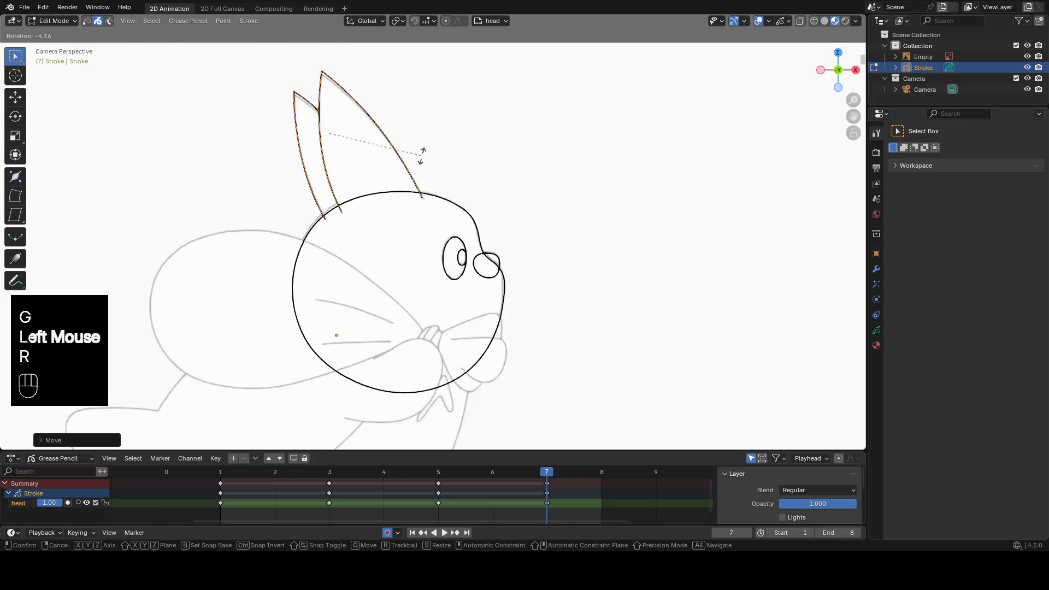
left_click(422, 155)
key("g")
left_click(433, 144, "shift")
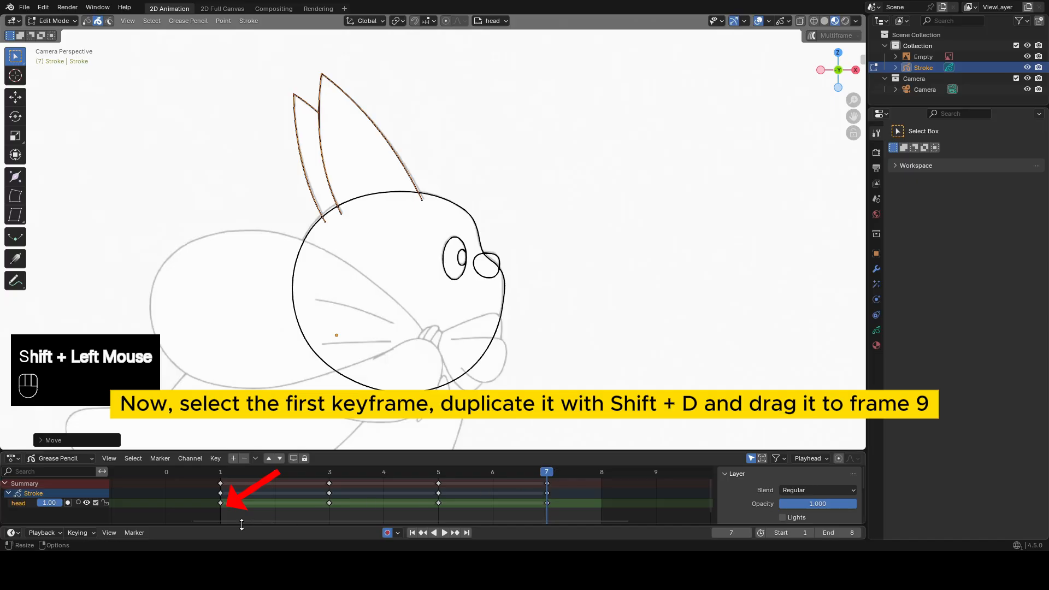
Duplicate the frame 1 keyframe of the head layer and place the copy on frame 9.
left_click(221, 503)
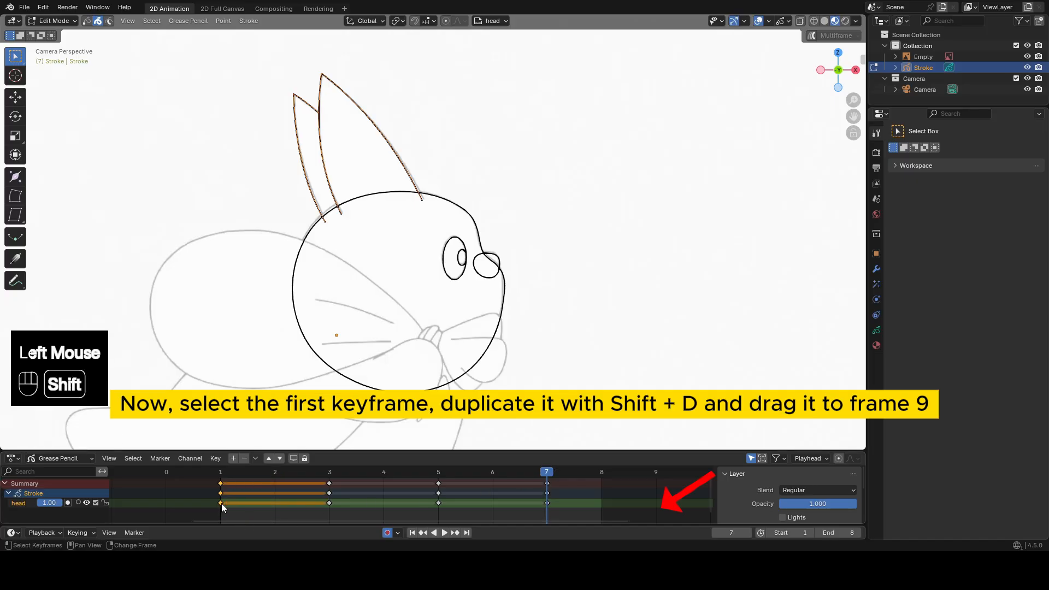
key("shift+d")
left_click(665, 508)
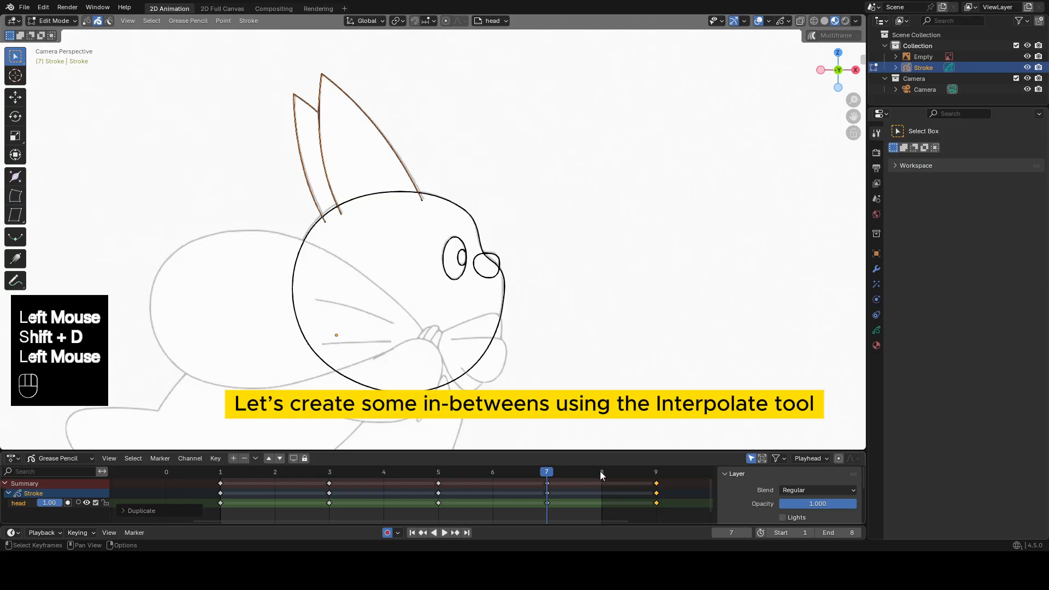
On frame 2, deselect all strokes and interpolate an in-between at 52%, lining the eye up vertically with the reference eye.
left_click(284, 471)
left_click_drag(284, 470, 283, 474)
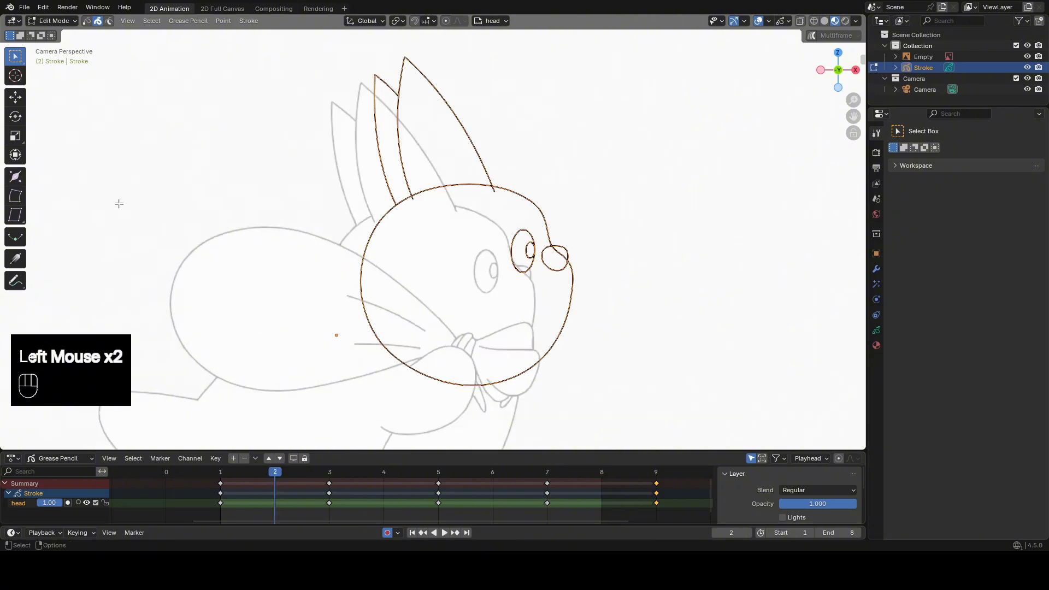
left_click(17, 239)
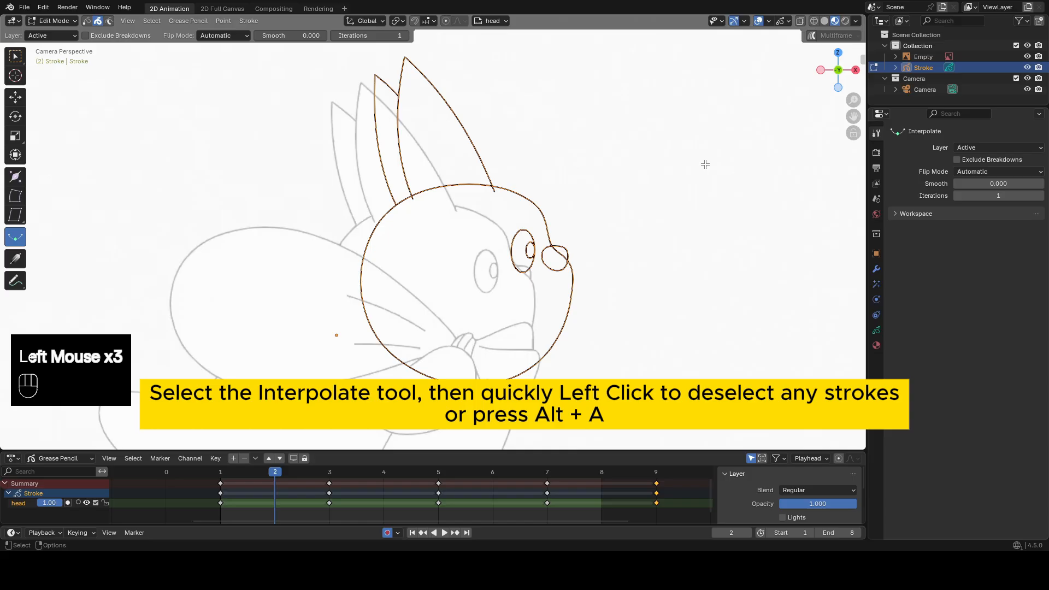
left_click(705, 165)
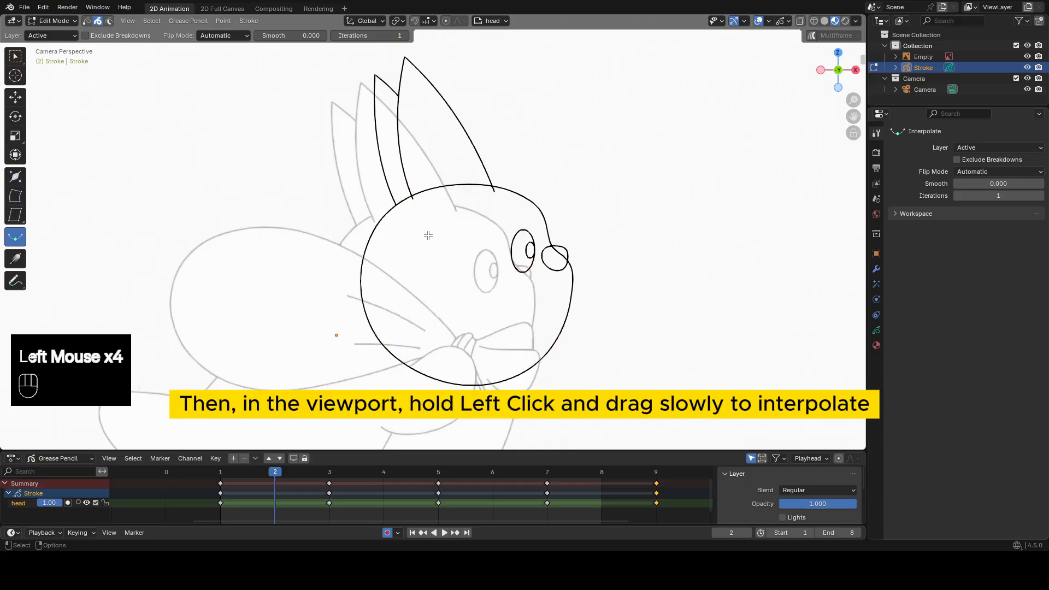
left_click_drag(431, 235, 455, 247)
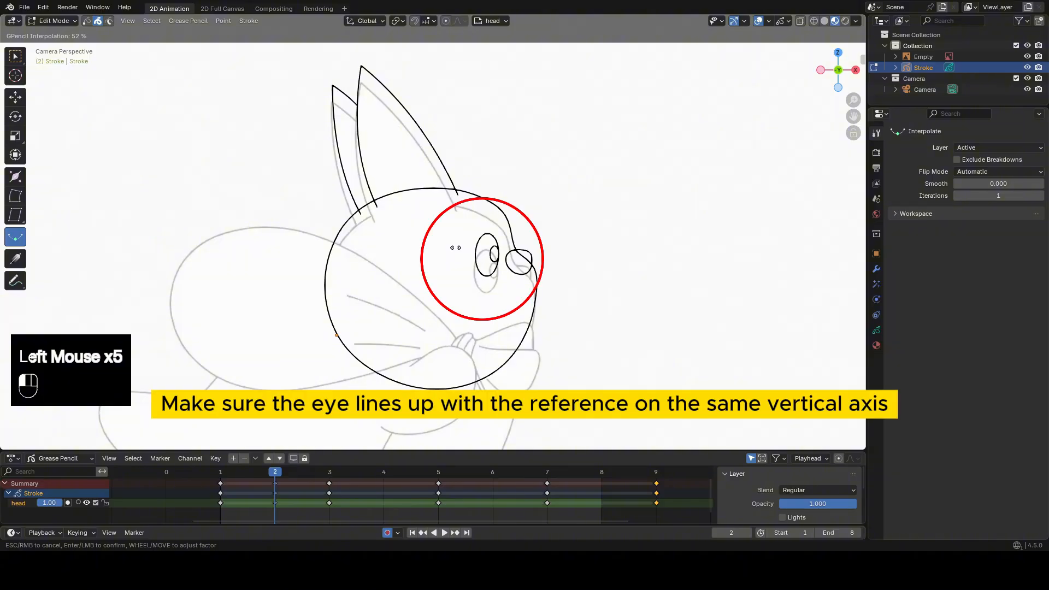
left_click(455, 249)
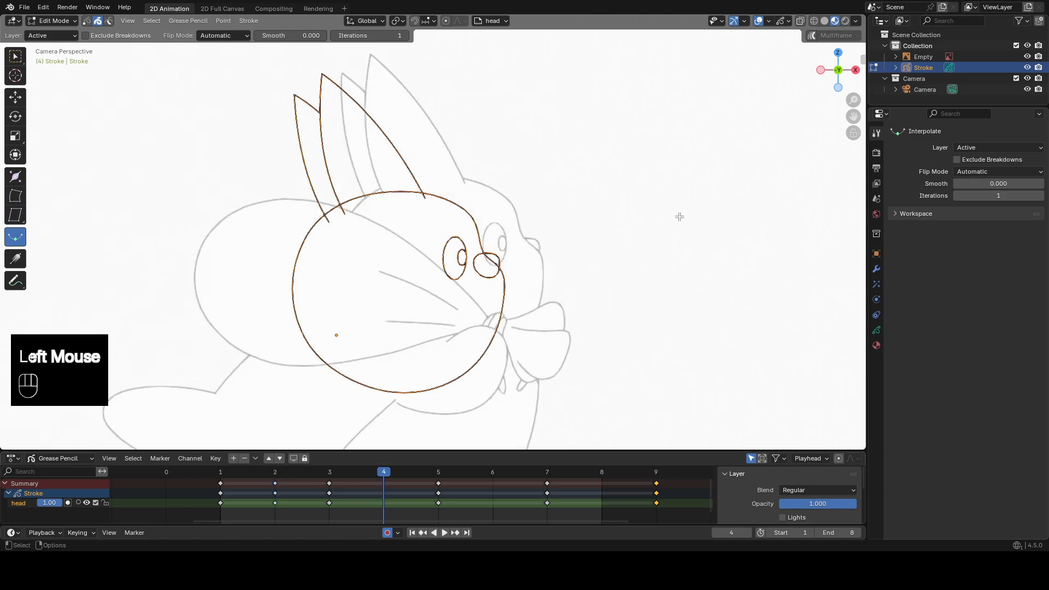
Go to frame 4 and interpolate an in-between whose eye shares the reference eye's vertical axis.
left_click(536, 170)
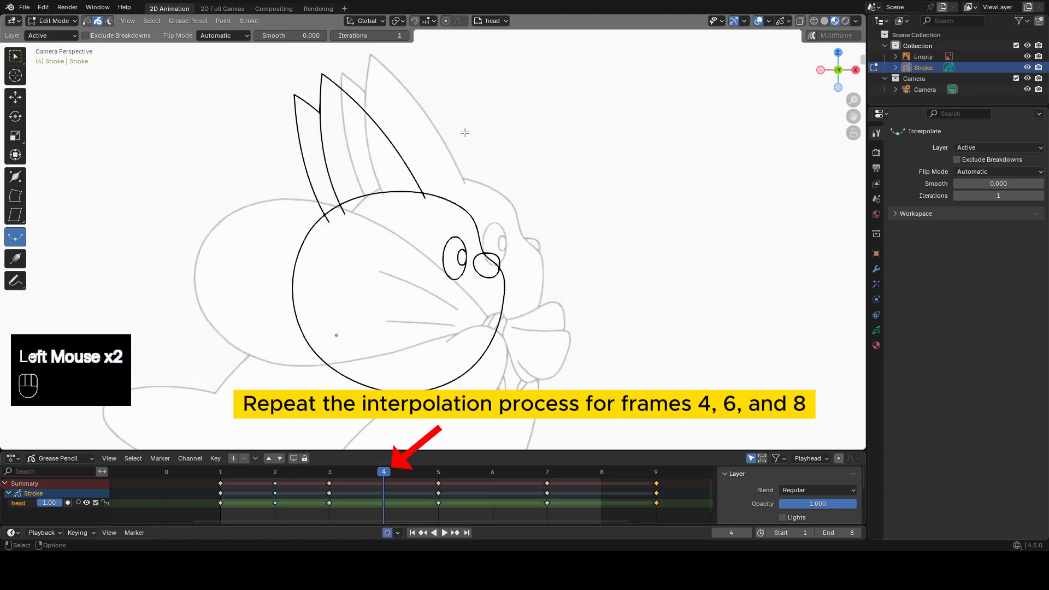
left_click_drag(464, 133, 502, 140)
left_click(501, 140)
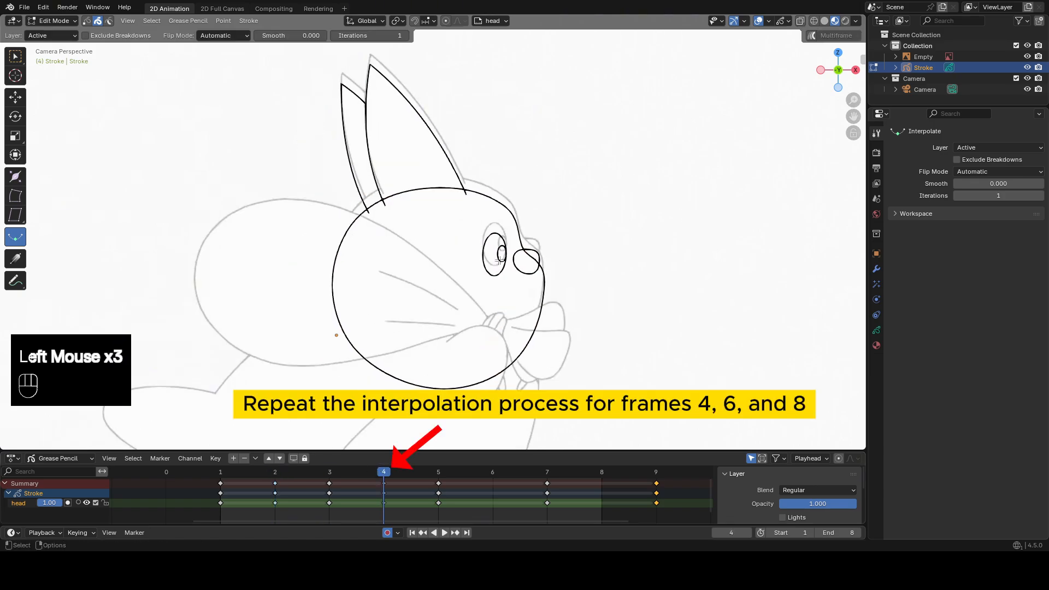
Go to frame 6 and interpolate an in-between at 54%, keeping the eye on the reference eye's vertical axis.
left_click(493, 471)
left_click(620, 141)
left_click_drag(614, 142, 472, 148)
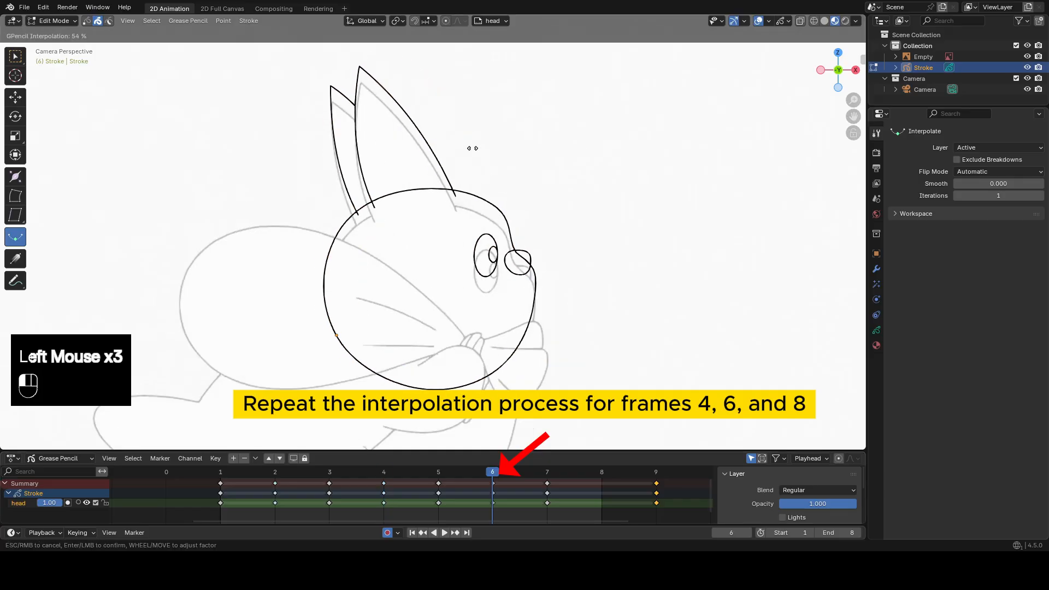
left_click(472, 148)
Go to frame 8, deselect the strokes and interpolate an in-between with the eye on the reference eye's vertical axis.
left_click(601, 471)
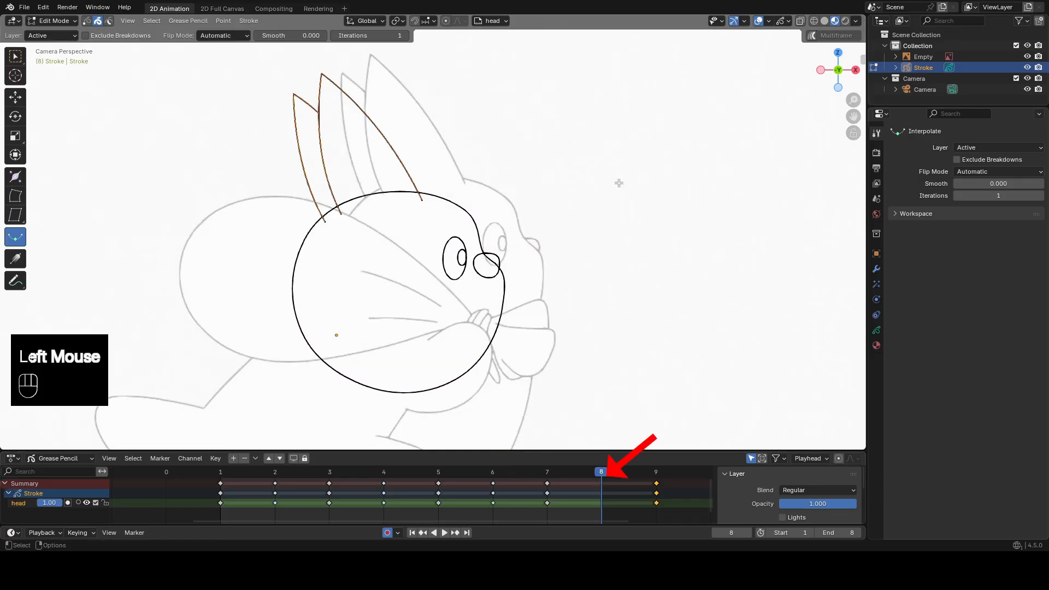
left_click(618, 180)
left_click_drag(501, 133, 510, 146)
left_click(544, 147)
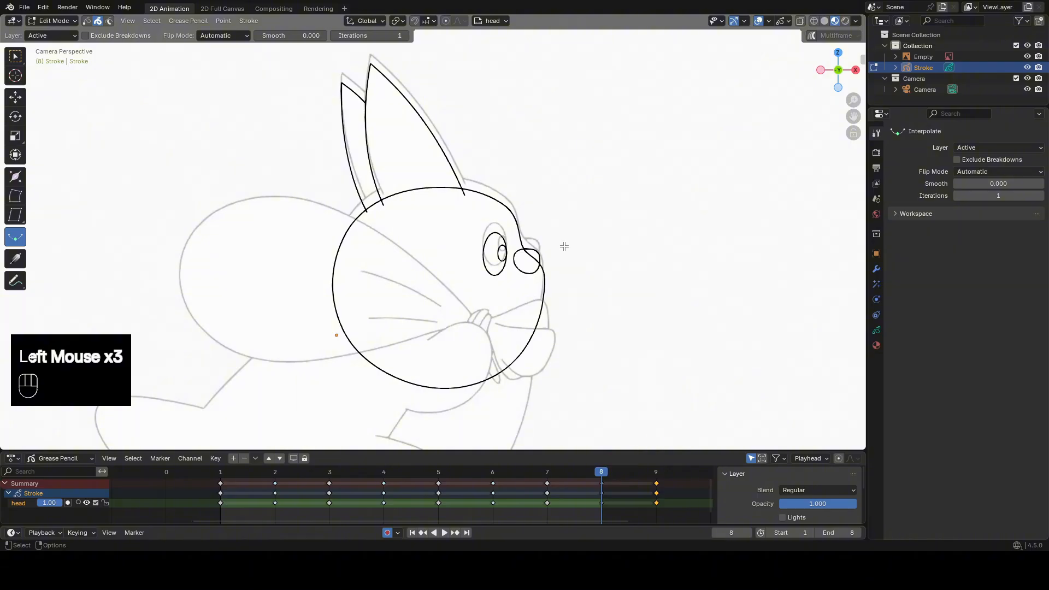
Return to frame 2, select all strokes and move them down onto the reference head.
left_click(275, 472)
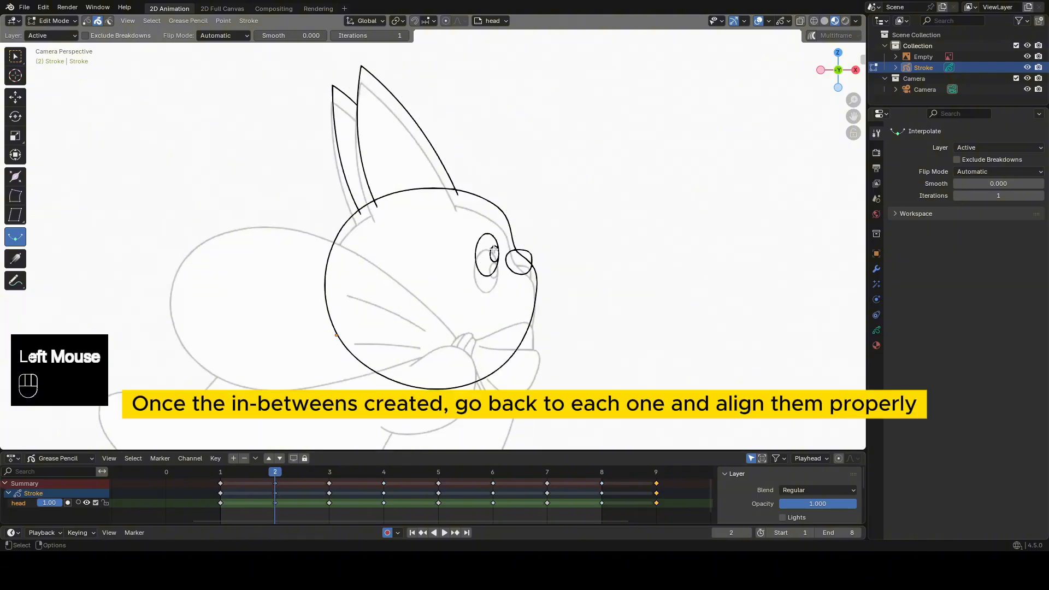
key("a")
key("g")
left_click(308, 484, "shift")
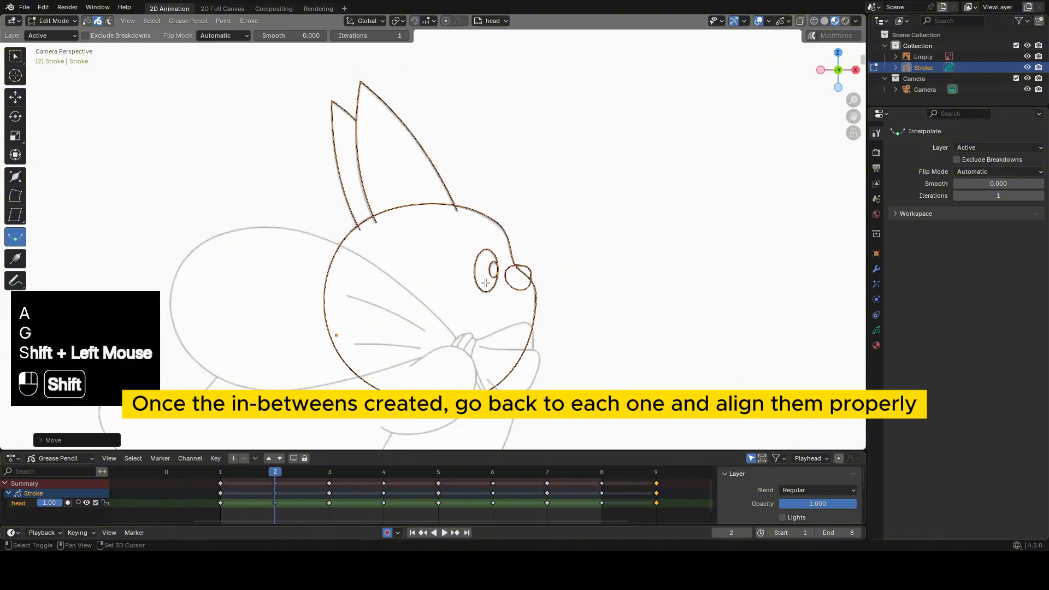
Go to frame 4, select all strokes and move them up to align with the reference head.
left_click(382, 473)
key("a")
key("g")
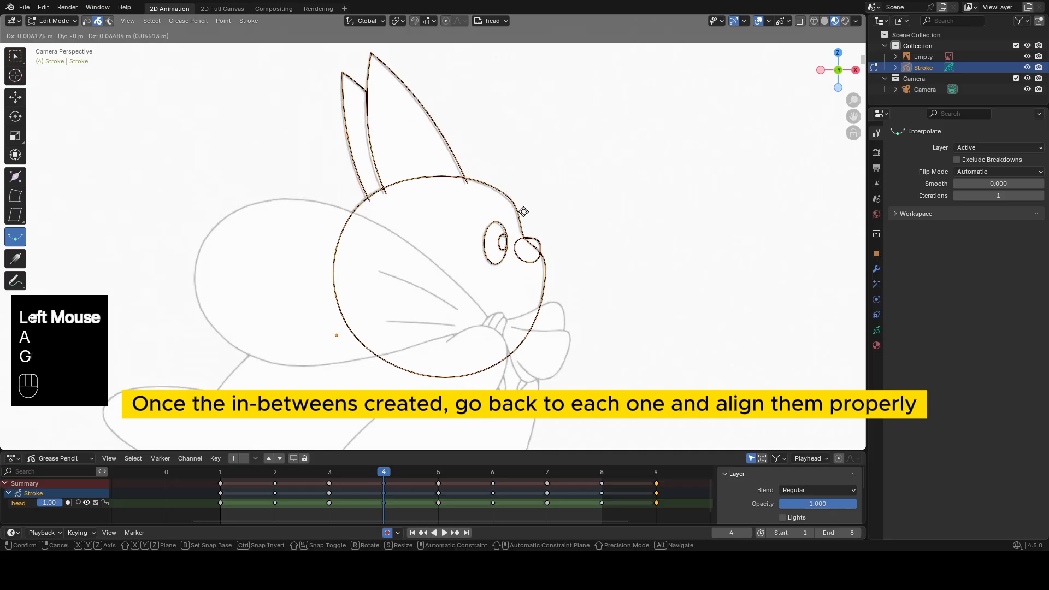
left_click(461, 486, "shift")
Go to frame 6, select all strokes and move them down to align with the reference eye.
left_click(494, 475)
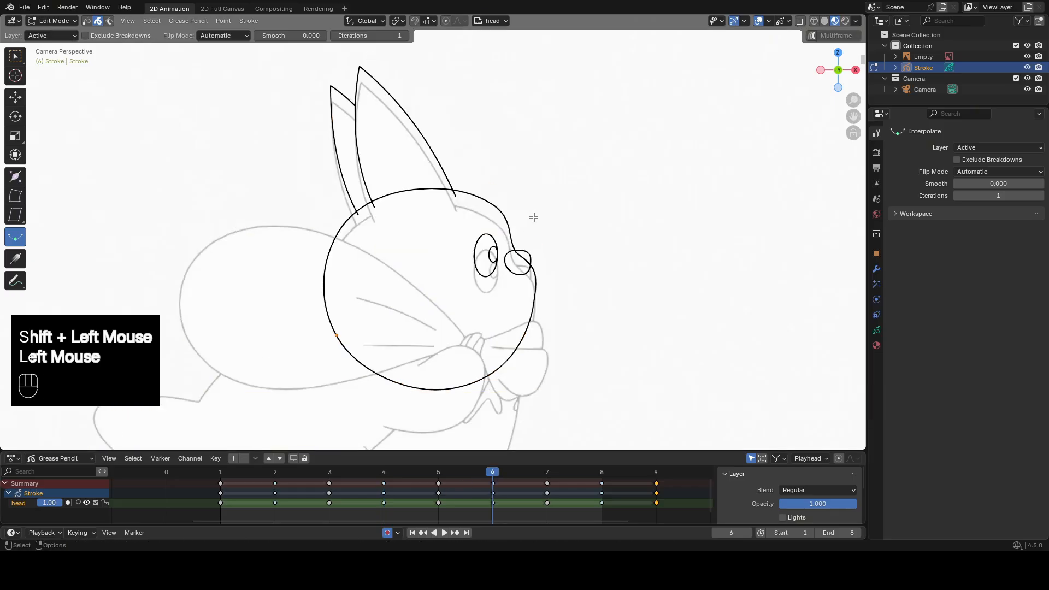
key("a")
key("g")
left_click(535, 232)
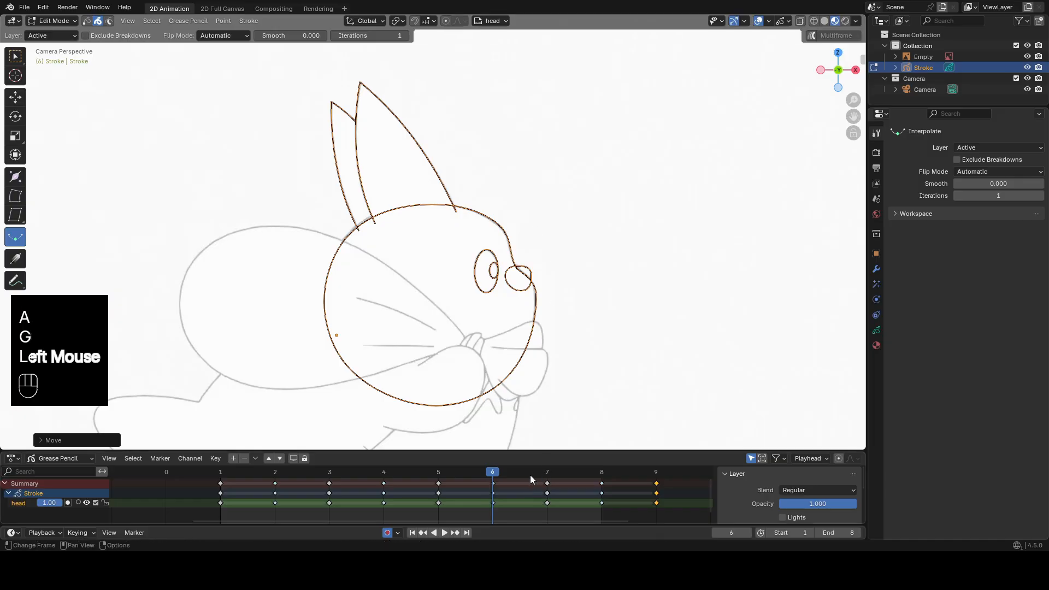
Go to frame 8, select all strokes and move them up to align with the reference eye.
left_click(601, 473)
key("a")
key("g")
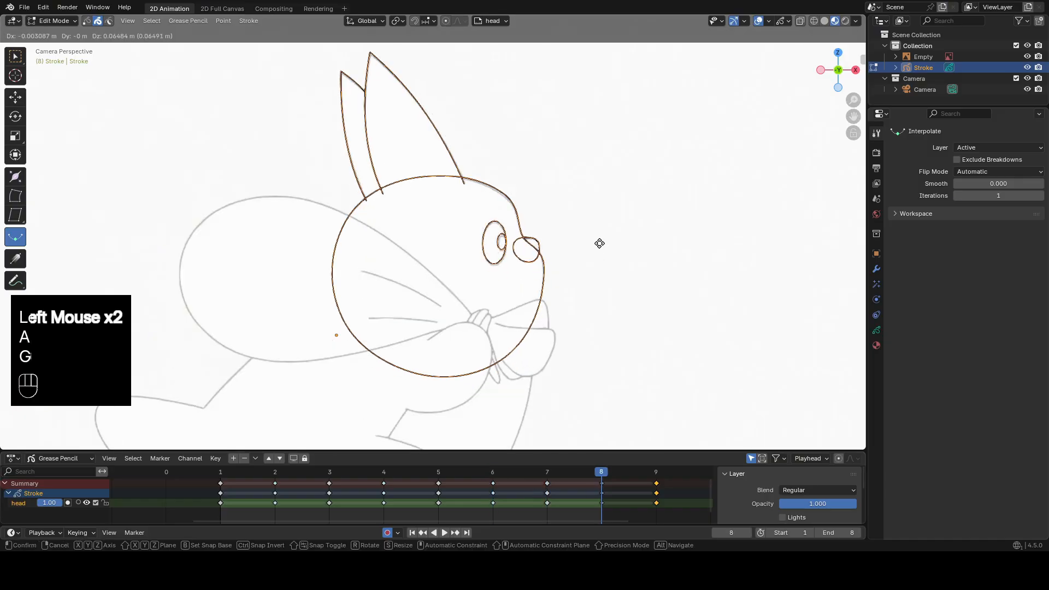
left_click(599, 244)
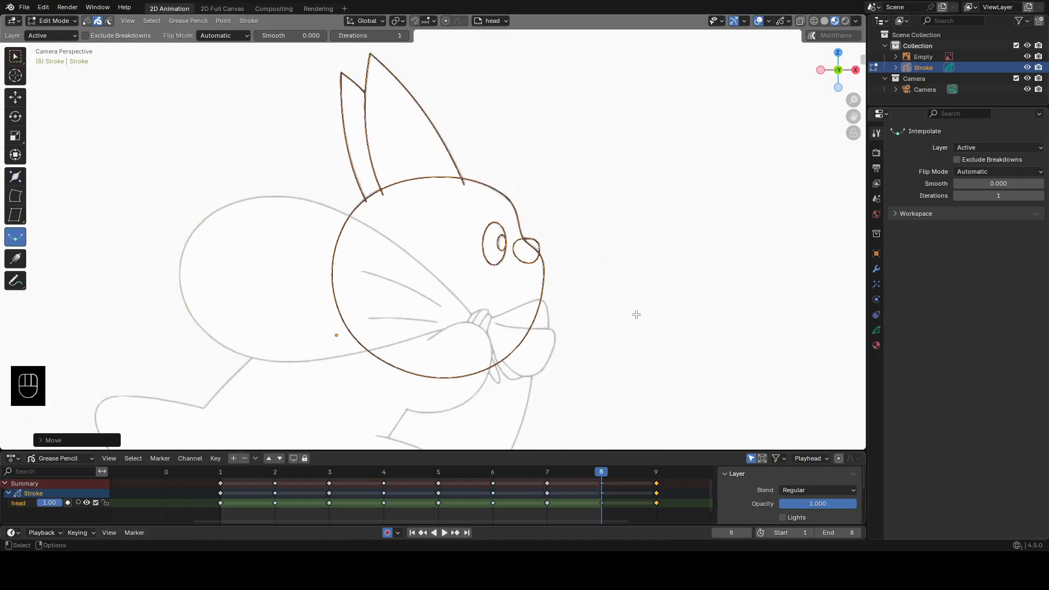
Delete the extra keyframe on frame 9.
left_click_drag(604, 473, 635, 475)
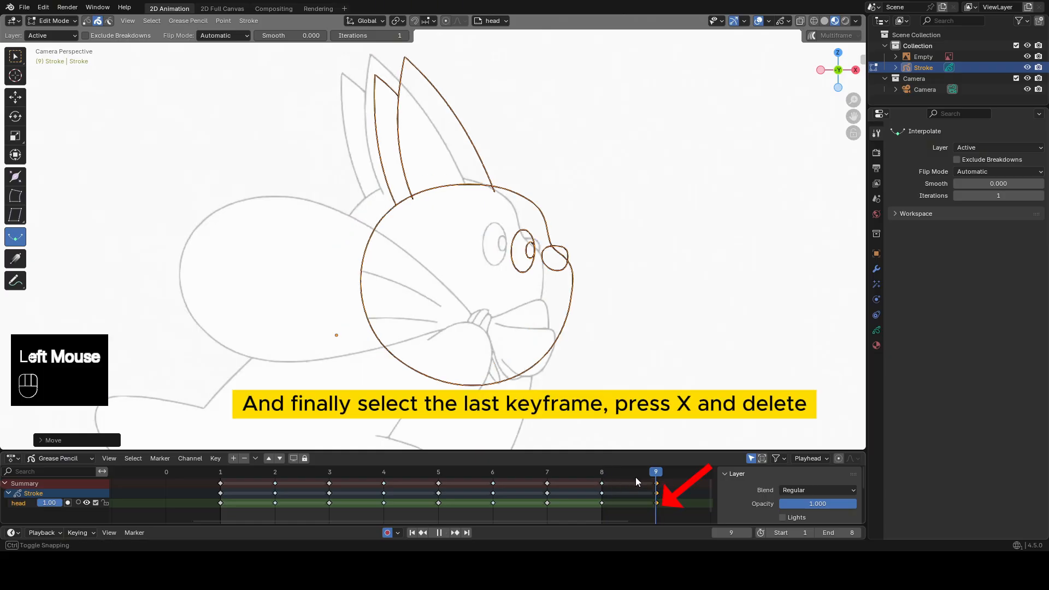
left_click(656, 501)
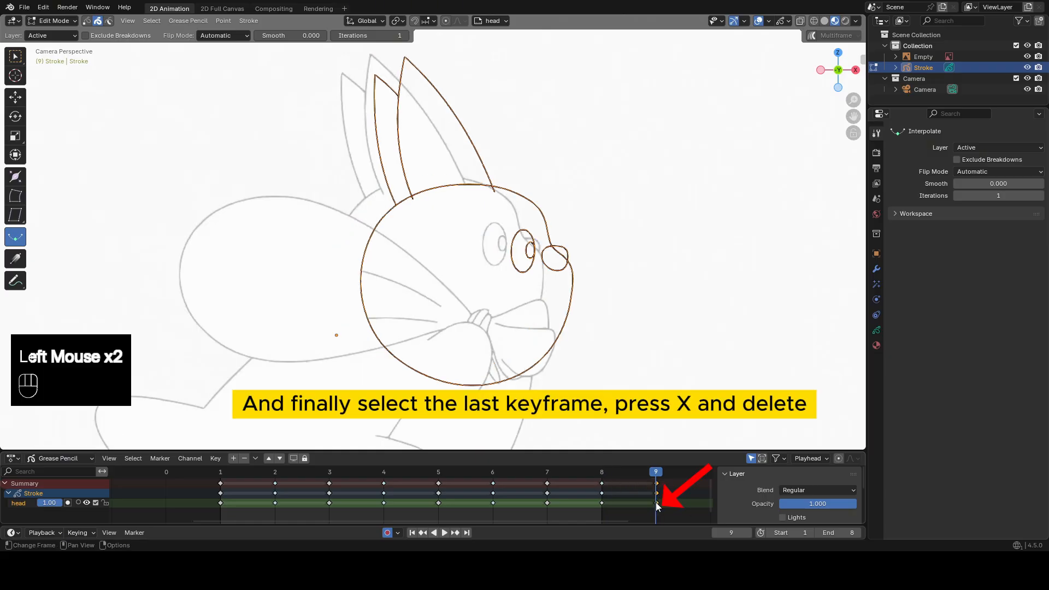
key("x")
left_click(657, 504)
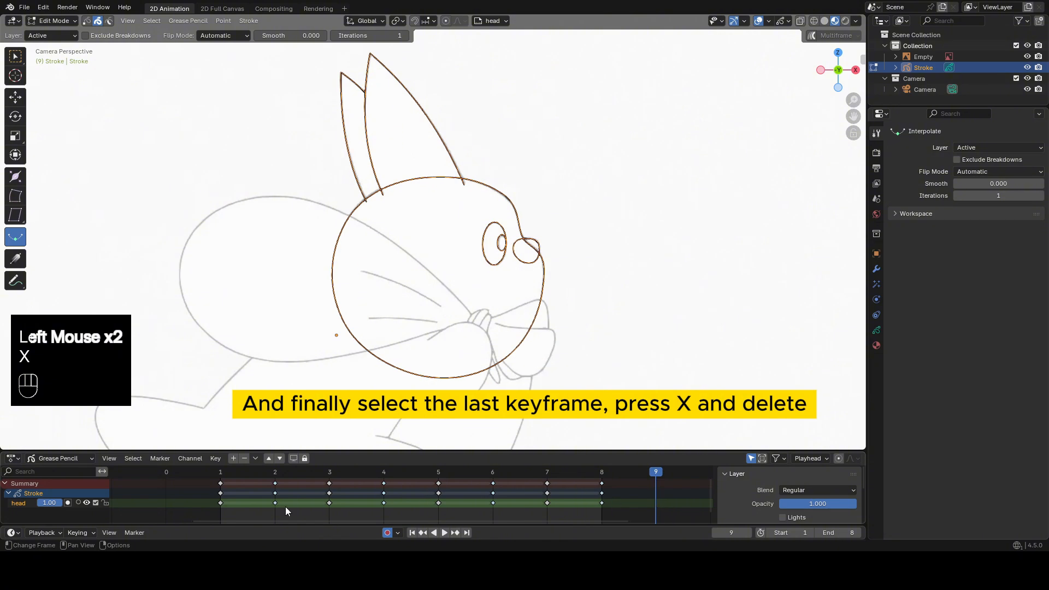
On frame 1 in Draw Mode, use the Trim tool to remove the head line under the front ear and the nose line inside the face.
left_click(228, 477)
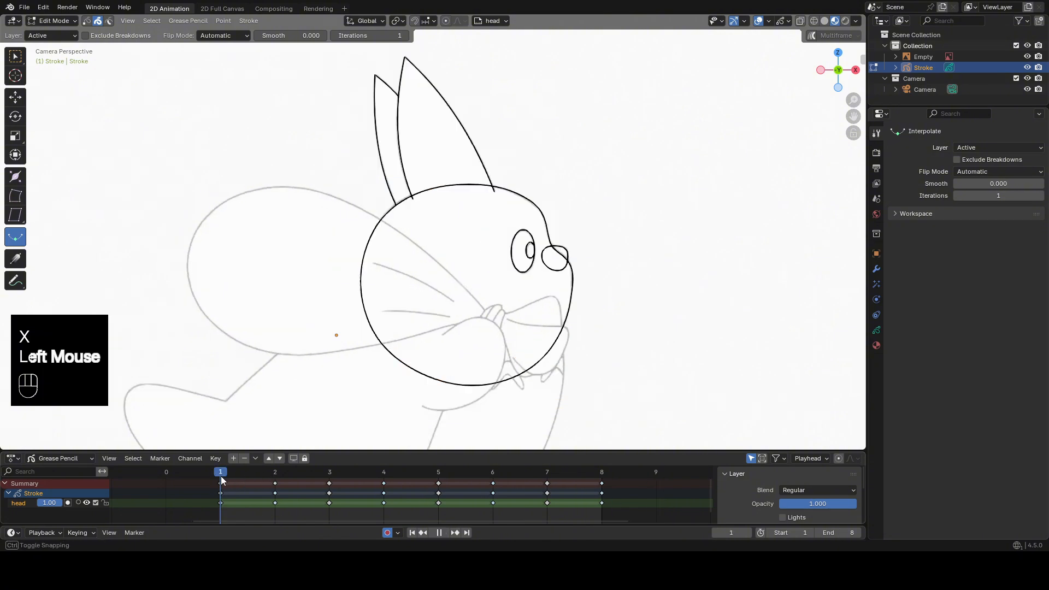
key("Tab")
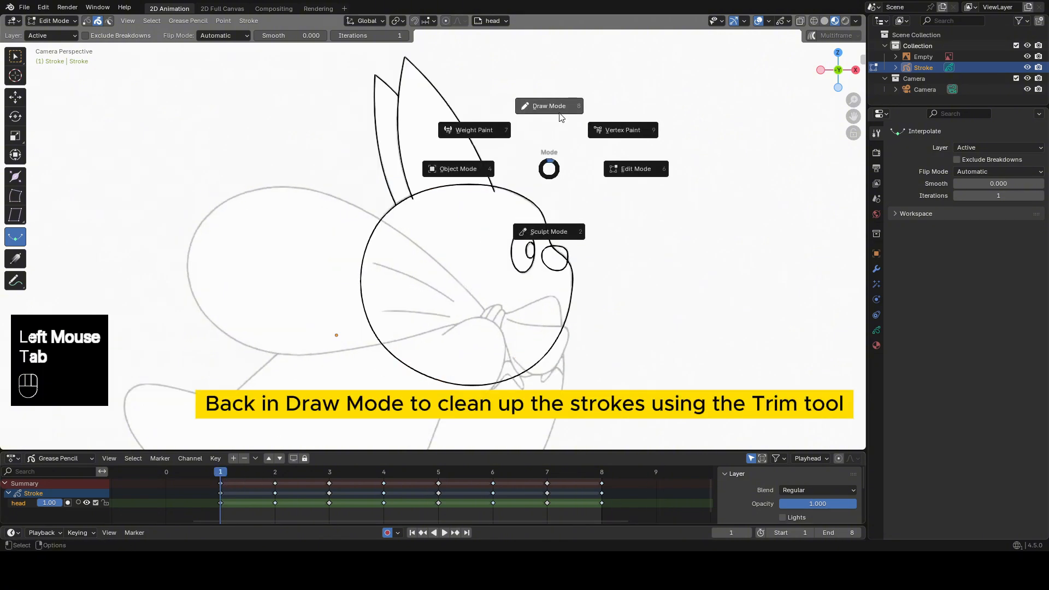
left_click(15, 158)
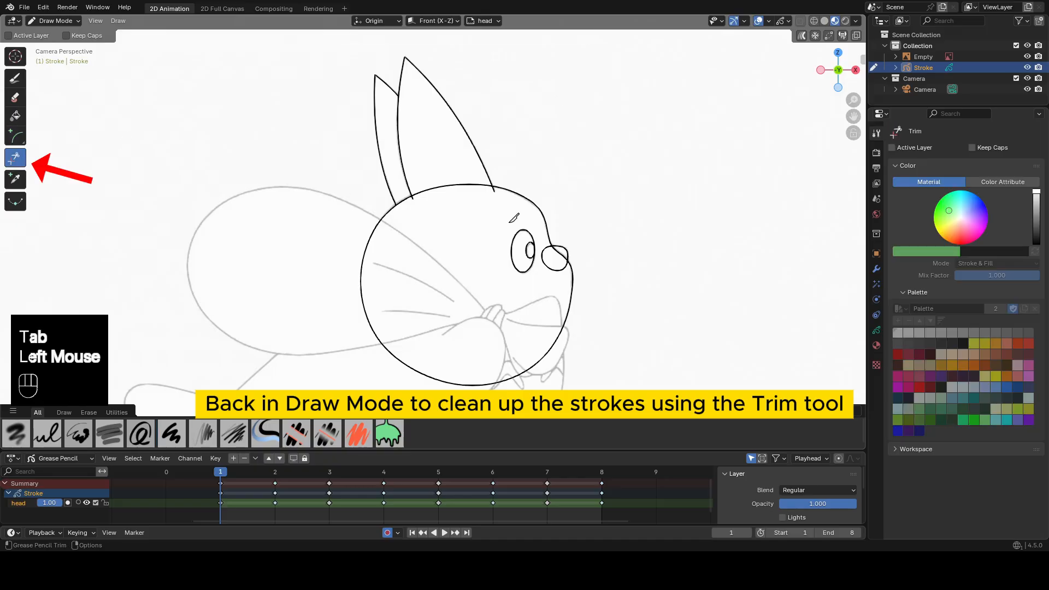
scroll(584, 267, "up", 3)
middle_click_drag(585, 268, 511, 216, "shift")
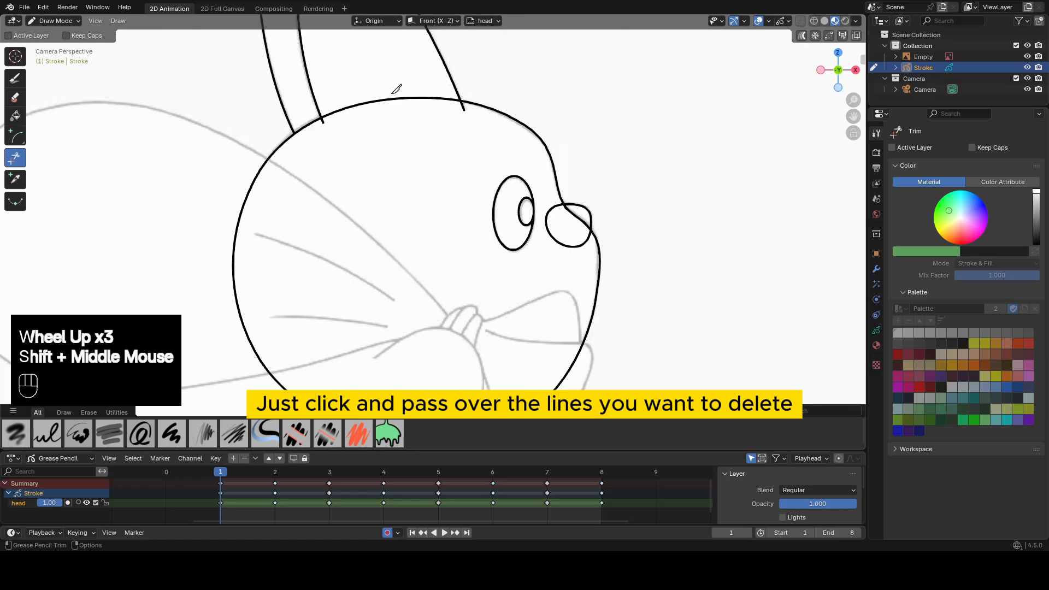
left_click_drag(390, 83, 413, 112)
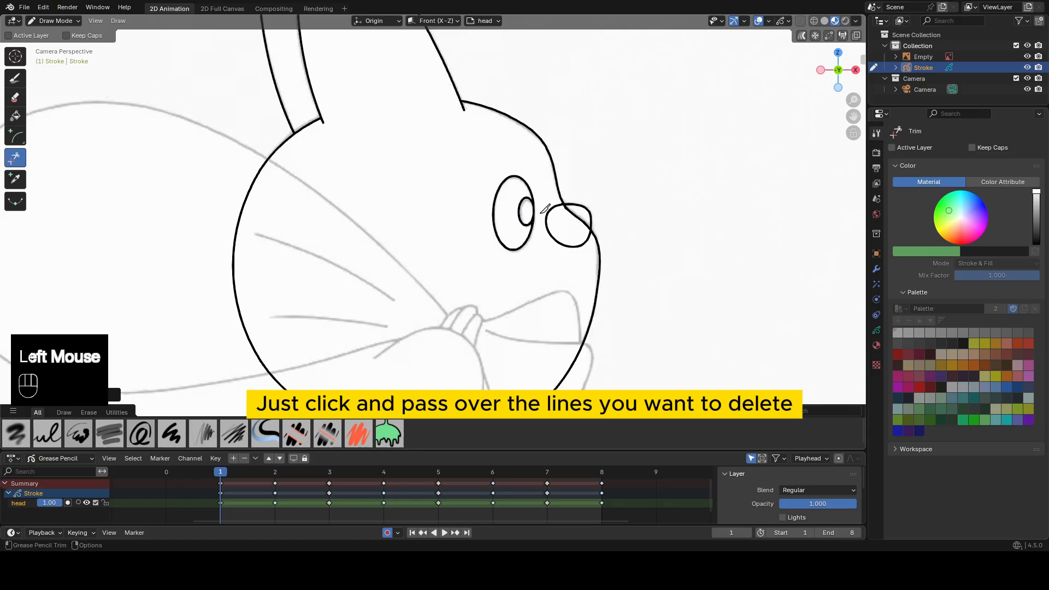
left_click_drag(562, 225, 565, 242)
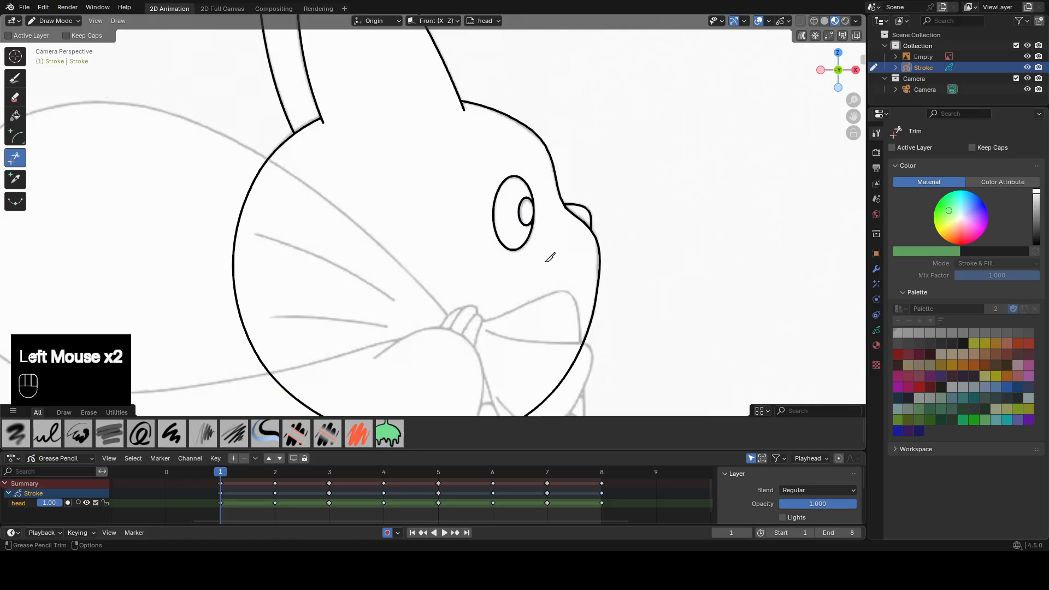
Trim the overlapping ear, head and nose lines on frames 2 and 3.
key("Up")
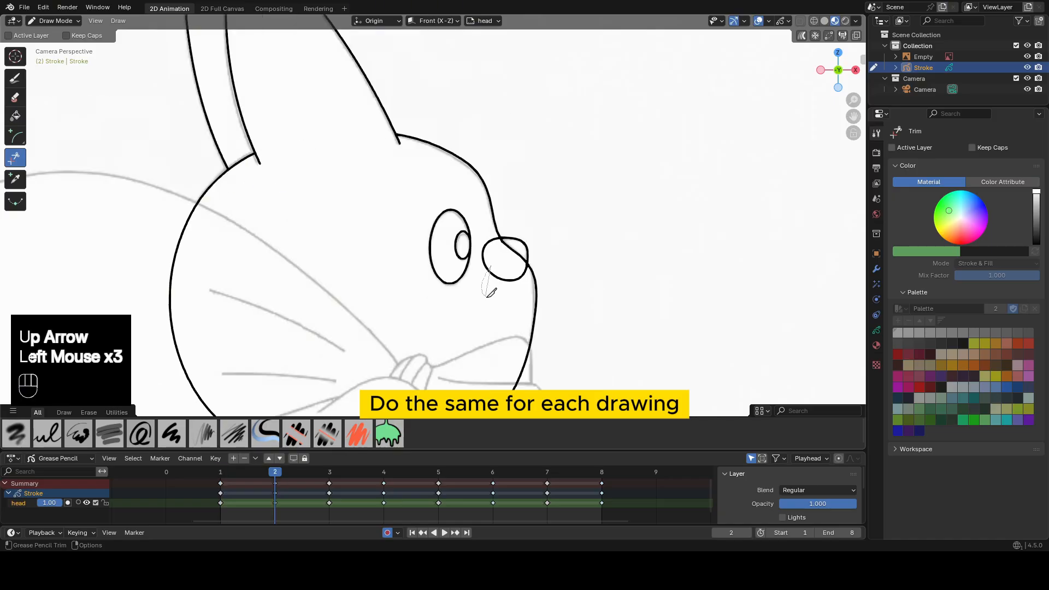
left_click_drag(486, 297, 490, 290)
key("Up")
left_click_drag(236, 104, 253, 131)
left_click_drag(185, 151, 175, 160)
left_click_drag(425, 226, 438, 246)
On frames 4 and 5, trim the head line under the front ear, the nose line inside the face and frame 5's overshooting back ear.
key("Up")
left_click_drag(323, 77, 331, 96)
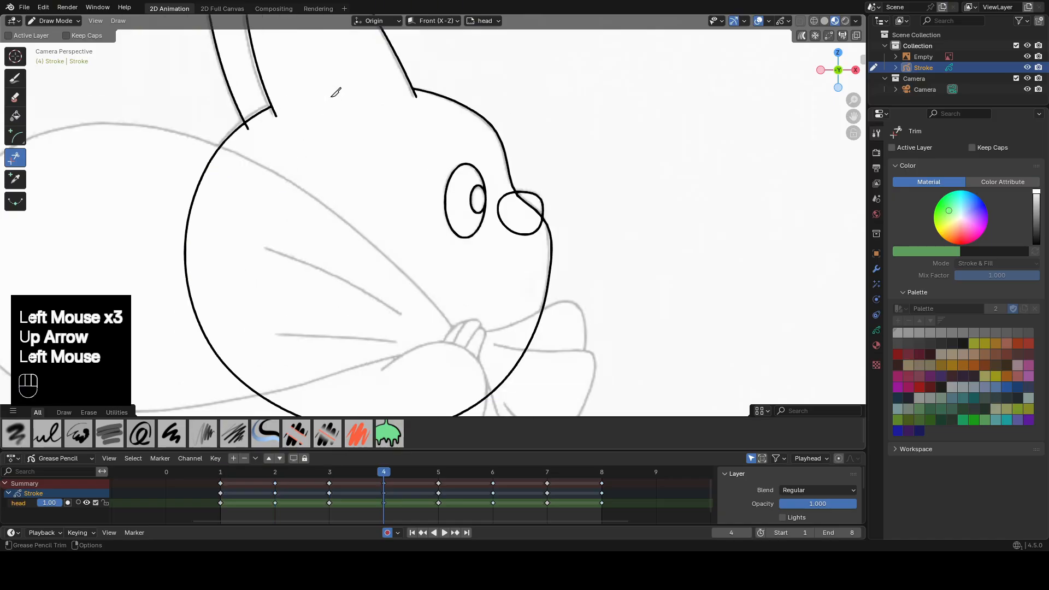
left_click_drag(508, 221, 518, 236)
key("Up")
left_click_drag(373, 87, 377, 108)
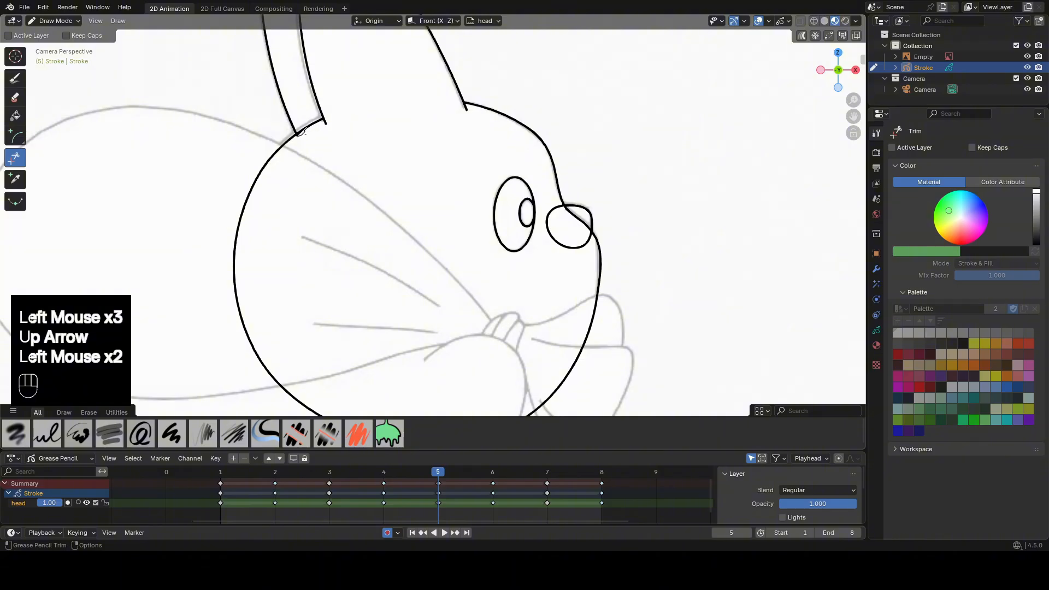
left_click_drag(302, 143, 297, 137)
left_click_drag(569, 225, 581, 212)
On frame 6, trim the head line under the front ear and the nose line inside the face.
key("Up")
left_click_drag(349, 119, 340, 142)
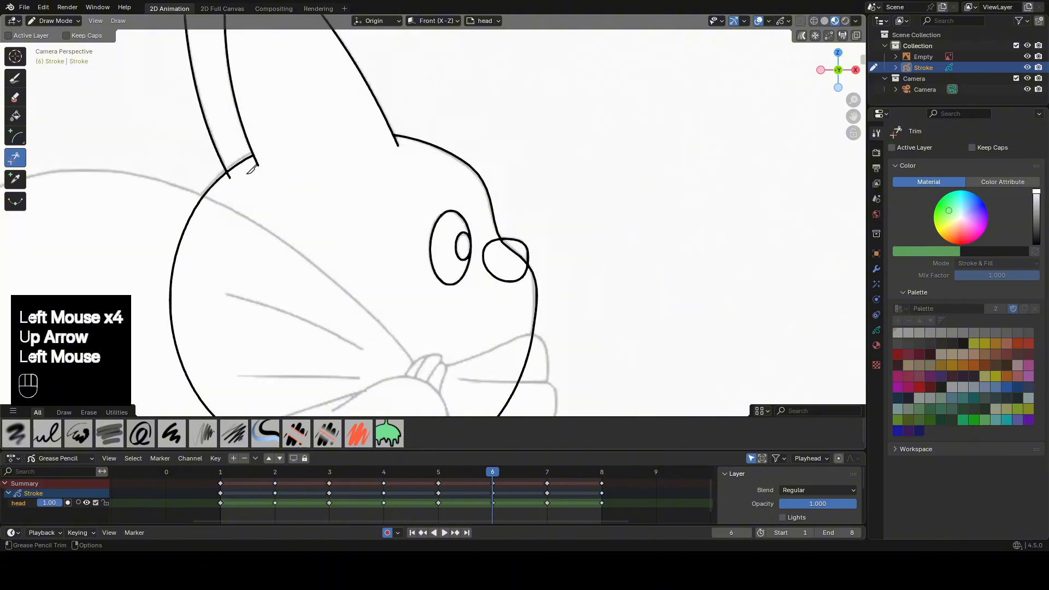
left_click_drag(502, 270, 508, 282)
On frames 7 and 8, trim the head line under the front ear, the back ear's overshoot and the nose line inside the face.
key("Up")
left_click_drag(264, 90, 253, 123)
left_click_drag(176, 161, 169, 163)
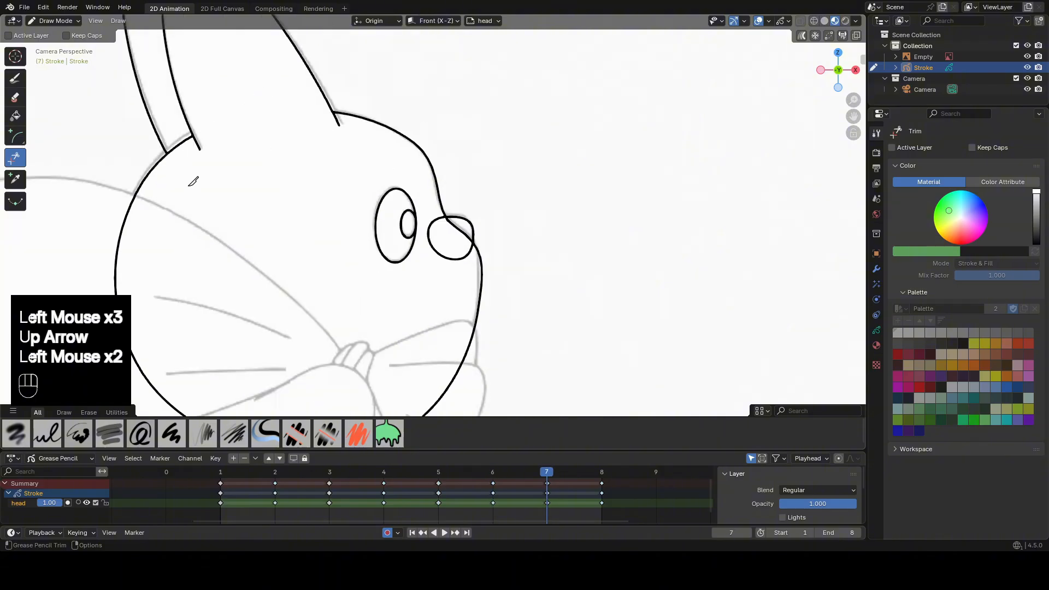
left_click_drag(438, 241, 450, 260)
key("Up")
left_click_drag(312, 75, 306, 103)
left_click_drag(249, 129, 241, 131)
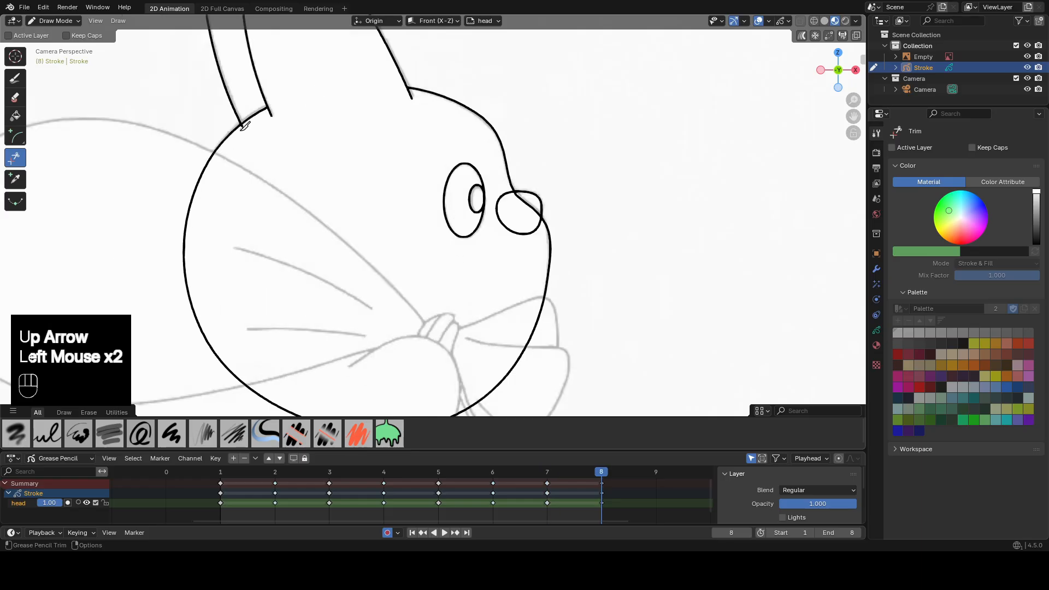
left_click_drag(515, 232, 512, 235)
scroll(399, 247, "down", 2)
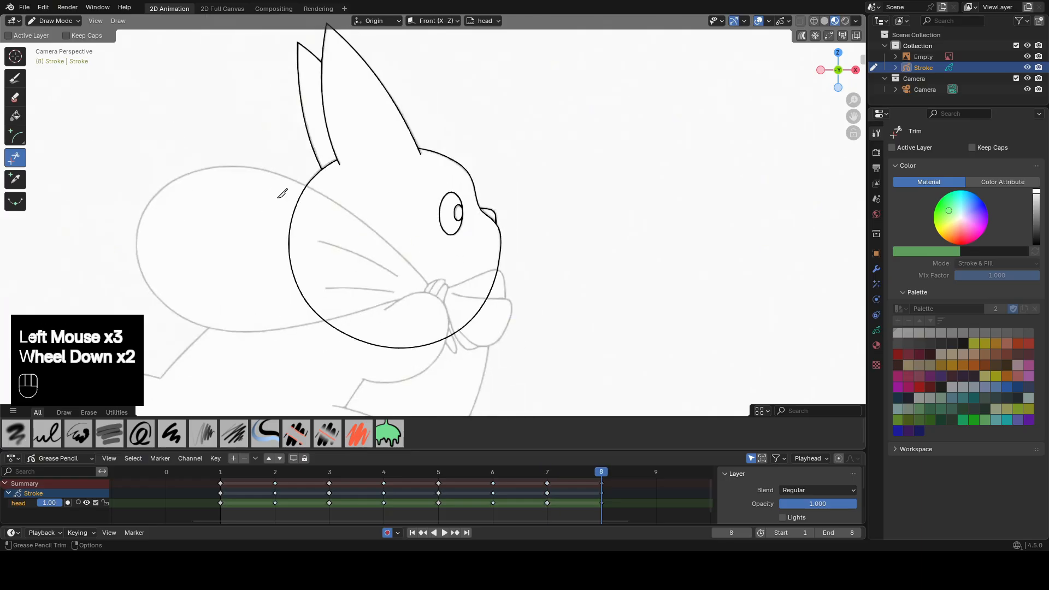
Play the animation from frame 1 to check the traced head, then stop and return to the first frame.
key("Tab")
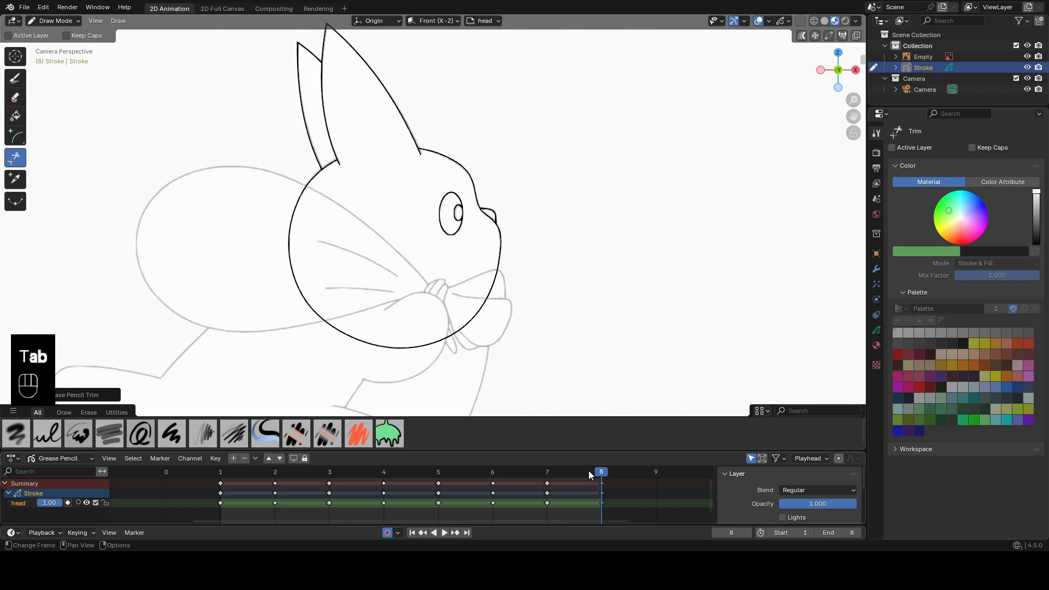
mouse_move(588, 471)
left_mouse_down()
mouse_move(361, 473)
mouse_move(235, 489)
left_mouse_up()
scroll(530, 213, "down", 2)
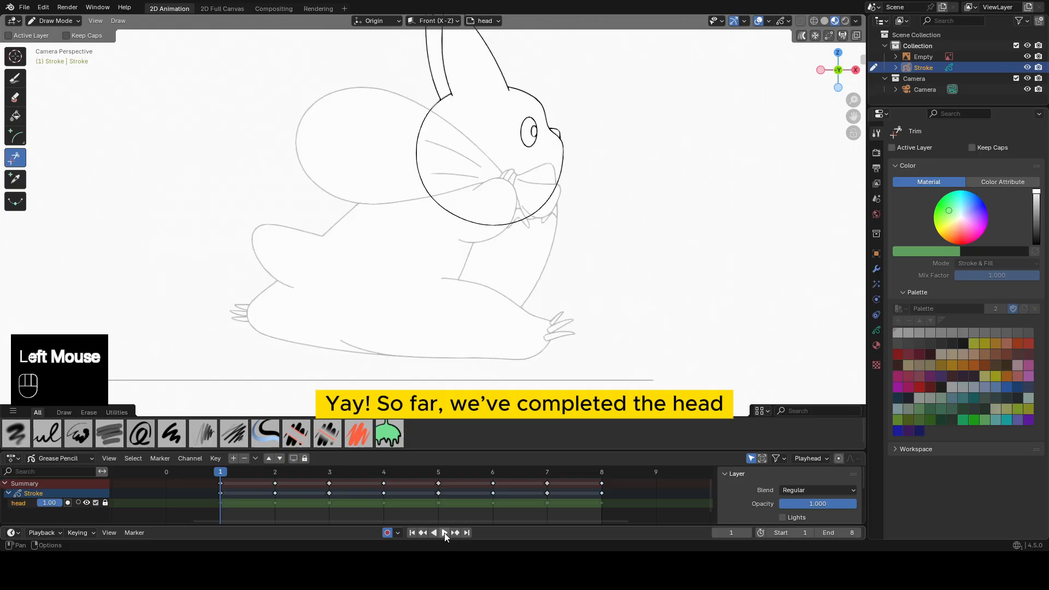
left_click(444, 533)
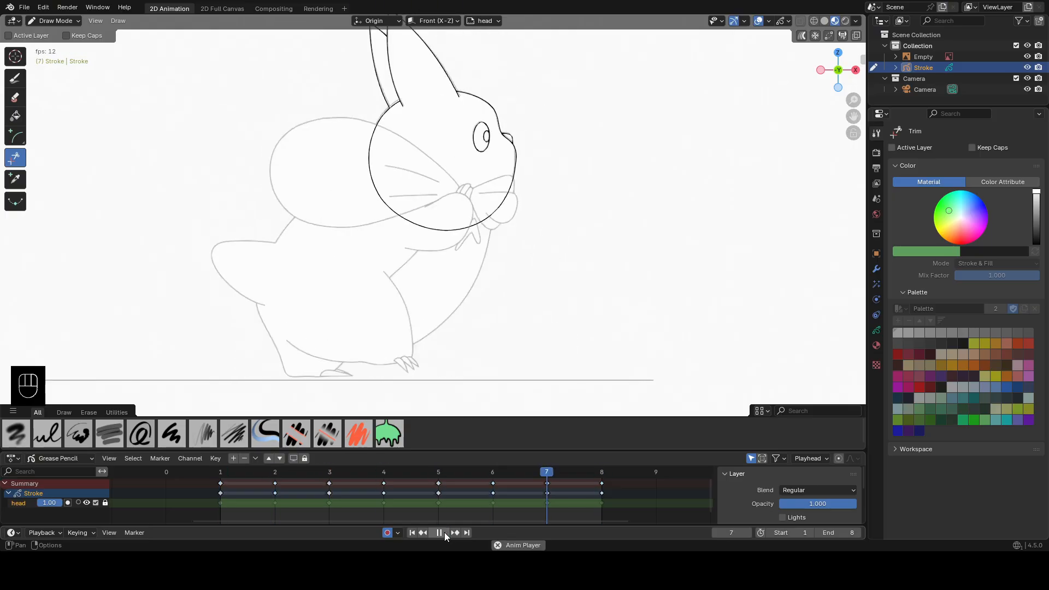
left_click(440, 533)
left_click(413, 533)
Add a Grease Pencil layer named body and turn off its onion skinning.
left_click(234, 458)
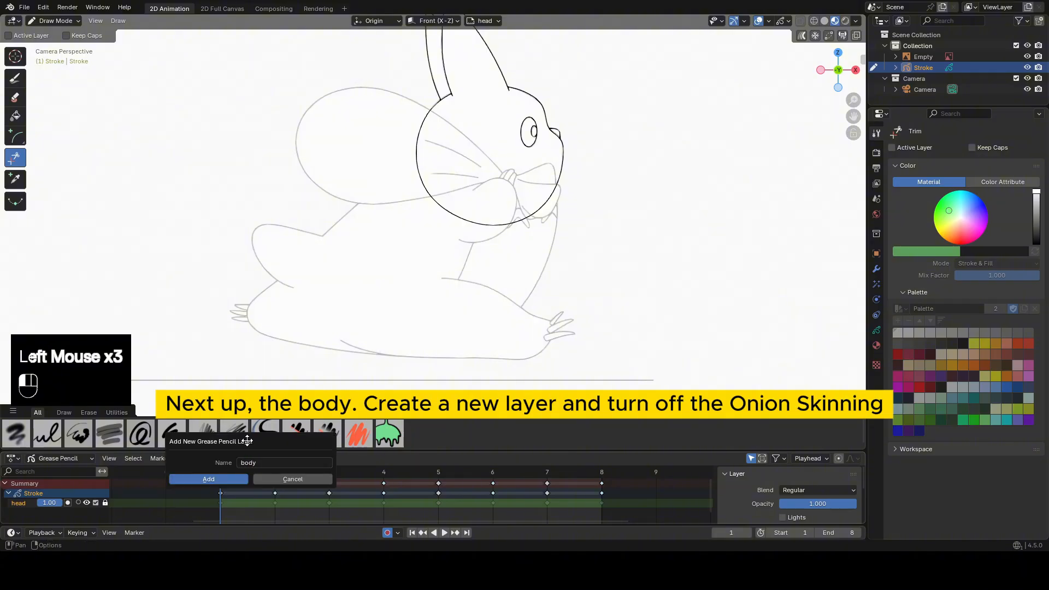
left_click(221, 479)
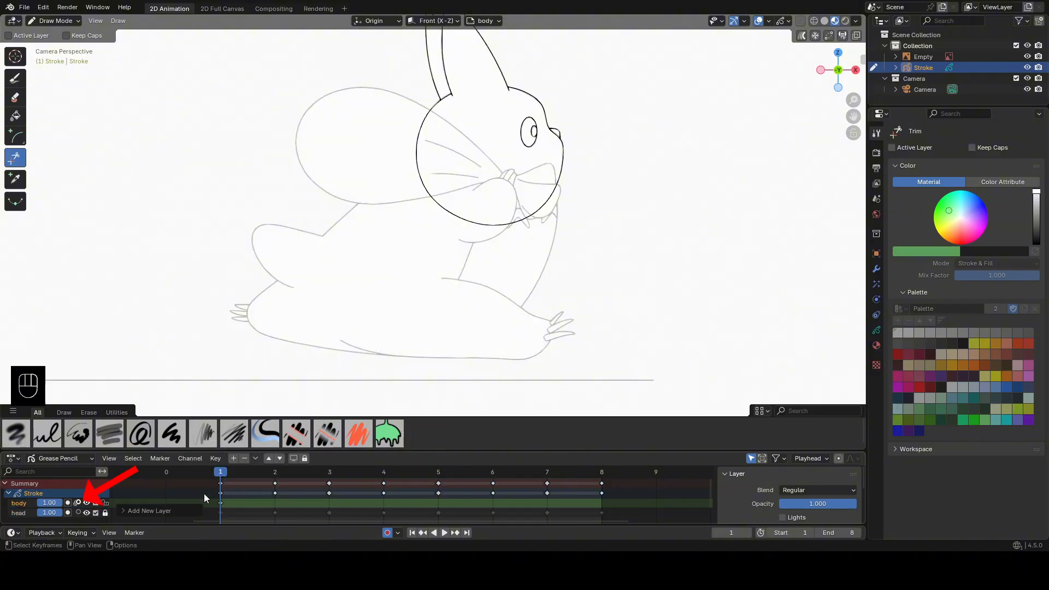
left_click(78, 503)
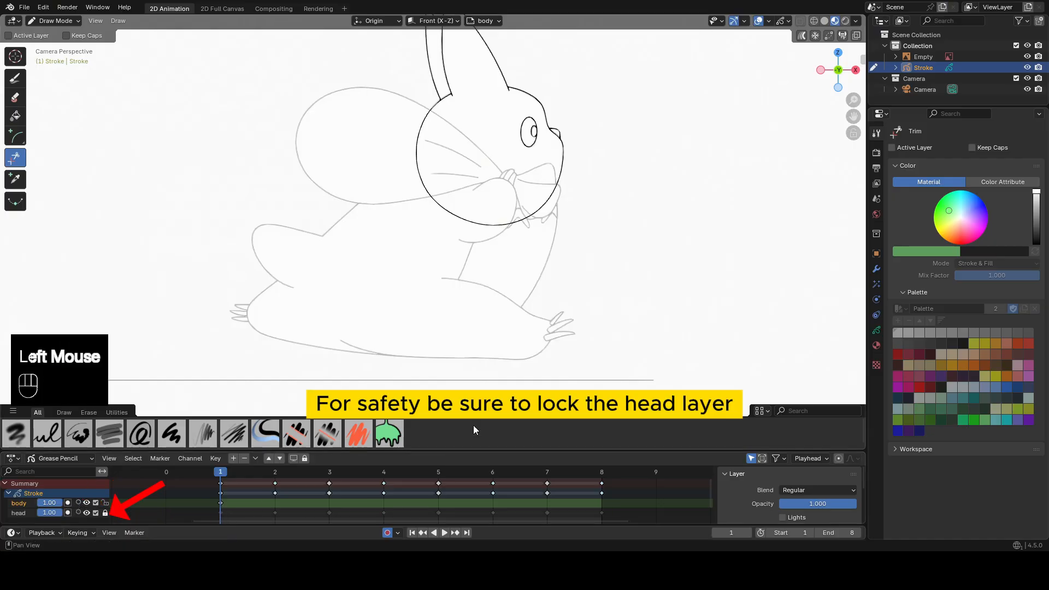
With the Circle tool, draw a large circle over the torso of the frame 1 reference.
left_click(16, 141)
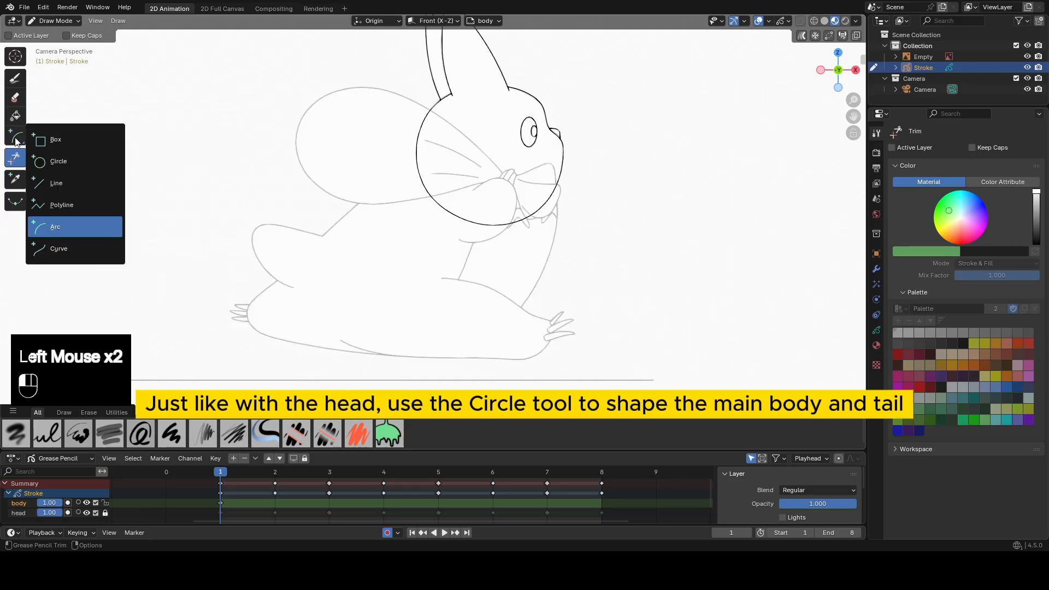
left_click(58, 162)
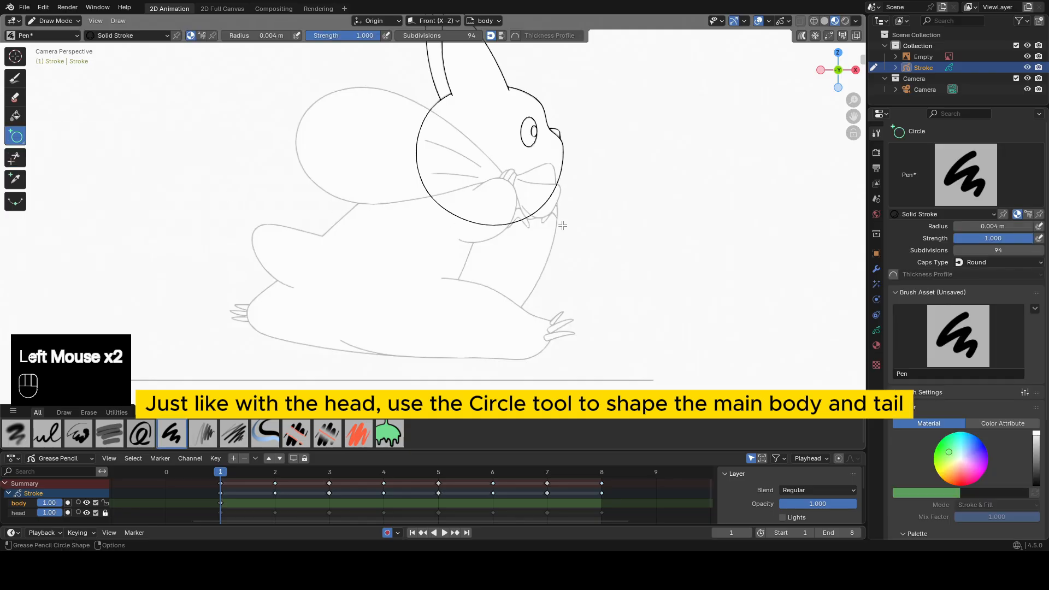
middle_click_drag(555, 224, 550, 194, "shift")
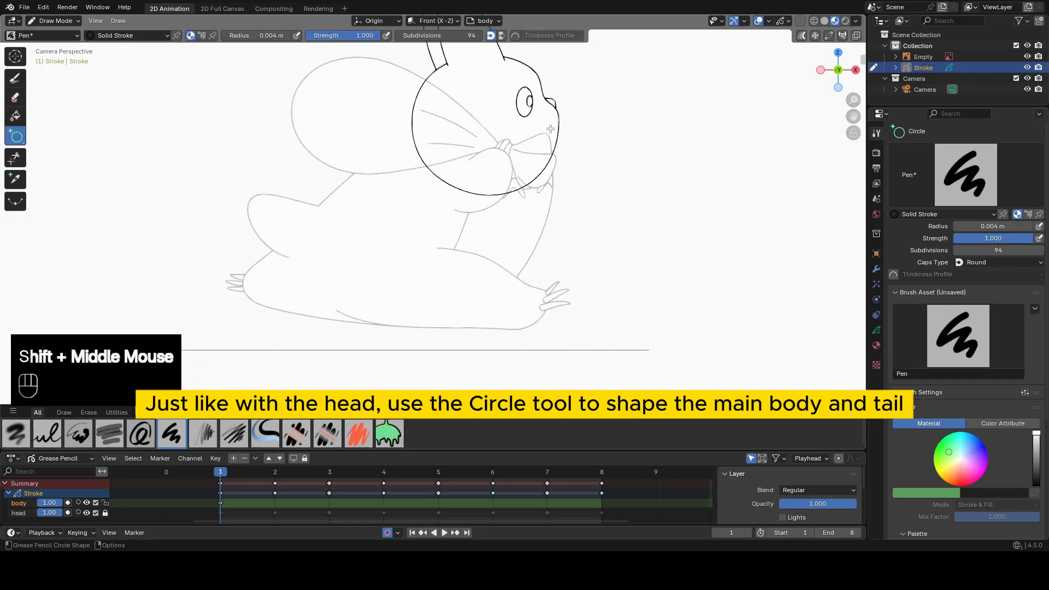
left_click_drag(551, 128, 316, 334)
middle_click(482, 201)
In Sculpt Mode, set the Grab brush radius to 188 px and push the circle's lower front, belly and rear onto the torso reference.
key("Tab")
key("Tab")
key("f")
left_click(541, 268)
key("f")
key("f")
left_click(539, 253)
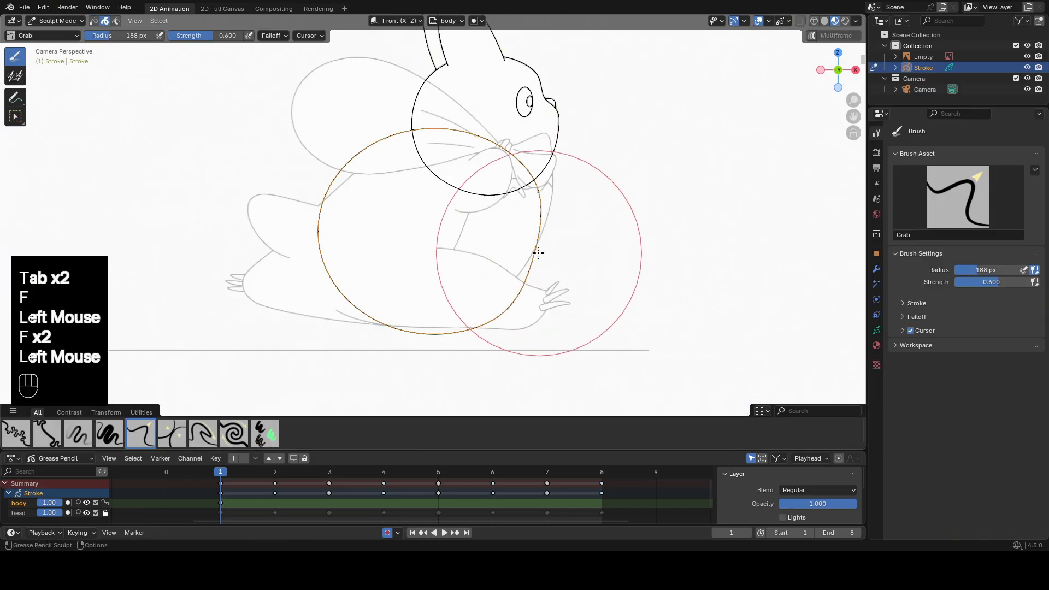
left_click_drag(538, 253, 519, 243)
left_click_drag(361, 275, 351, 280)
left_click_drag(391, 314, 379, 313)
left_click_drag(363, 284, 327, 246)
left_click_drag(307, 147, 316, 160)
left_click_drag(332, 221, 321, 219)
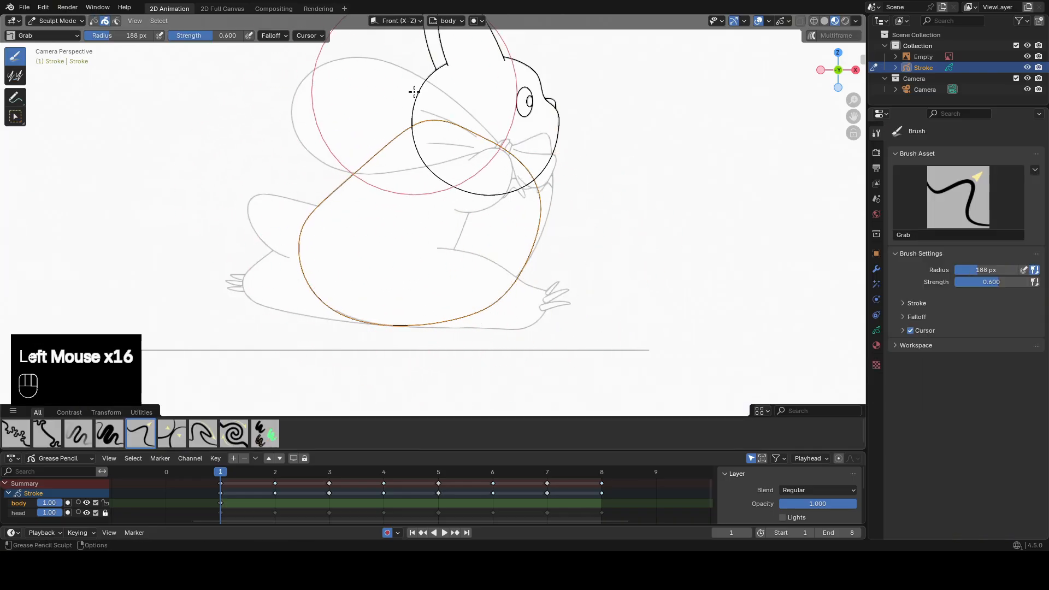
Grab the body outline's upper edge up behind the head and its chest forward to follow the reference.
left_click_drag(473, 104, 475, 96)
left_click_drag(515, 133, 525, 127)
left_click_drag(533, 172, 540, 168)
left_click_drag(469, 138, 471, 131)
left_click_drag(522, 131, 530, 124)
left_click_drag(528, 187, 535, 184)
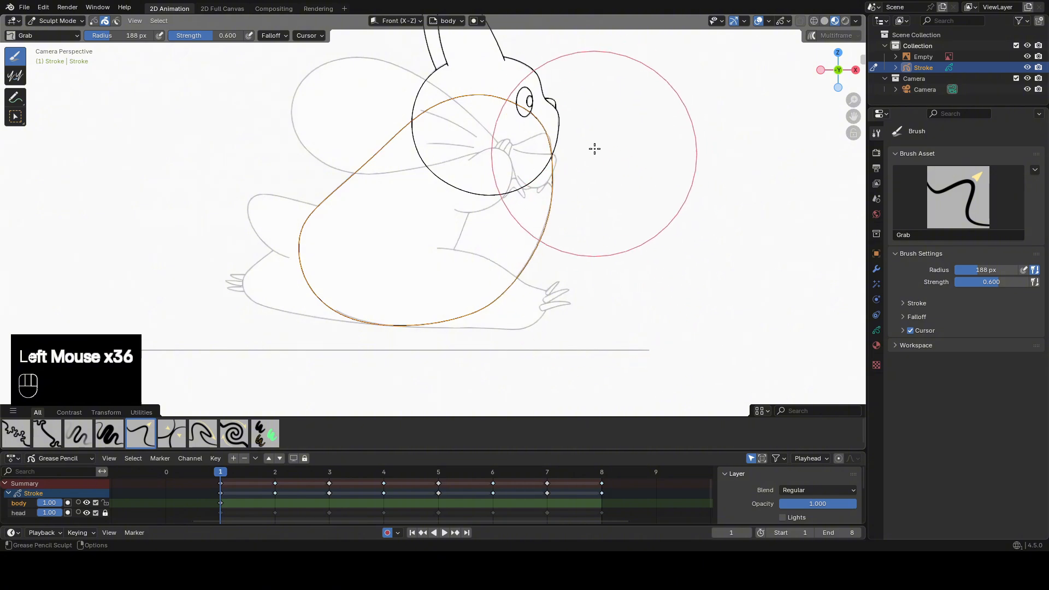
Smooth the body outline's chest and belly and nudge its back and upper edge to finish the frame 1 torso shape.
left_click_drag(496, 124, 501, 116)
mouse_move(573, 139)
left_mouse_down("shift")
mouse_move(581, 131)
mouse_move(565, 123)
left_mouse_up("shift")
left_click_drag(562, 156, 561, 218, "shift")
left_click_drag(543, 285, 463, 281, "shift")
left_click_drag(367, 253, 360, 250)
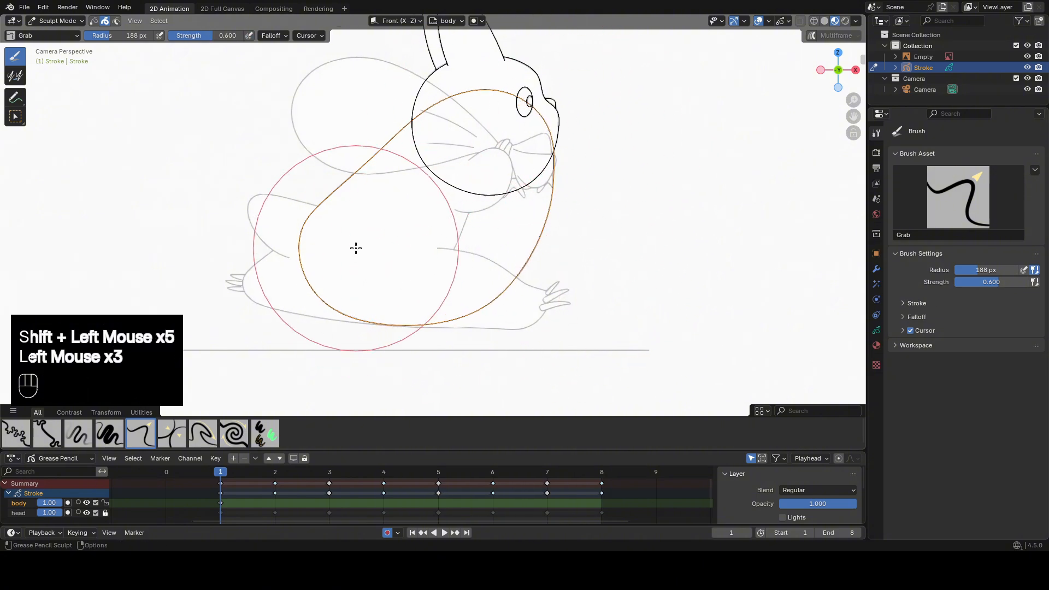
left_click_drag(383, 210, 378, 203)
left_click_drag(414, 174, 418, 168, "shift")
left_click_drag(455, 129, 451, 120)
left_click_drag(541, 137, 563, 161, "shift")
In Draw Mode, draw a smaller circle over the tail reference behind the body.
key("Tab")
left_click_drag(251, 262, 341, 191)
middle_click(344, 194)
In Sculpt Mode, grab the tail circle into the reference's tapered tail shape on frame 1.
key("Tab")
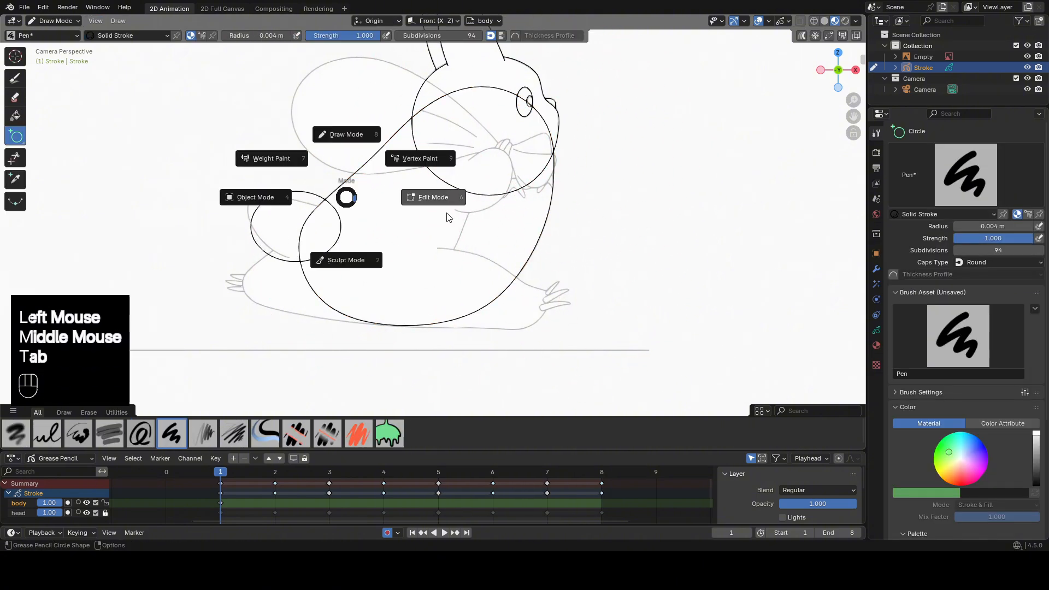
left_click(449, 217)
key("Tab")
left_click(442, 268)
left_click_drag(240, 227, 247, 234)
left_click_drag(299, 231, 305, 235)
left_click_drag(304, 155, 306, 162)
left_click_drag(228, 168, 221, 163)
left_click_drag(354, 251, 360, 255)
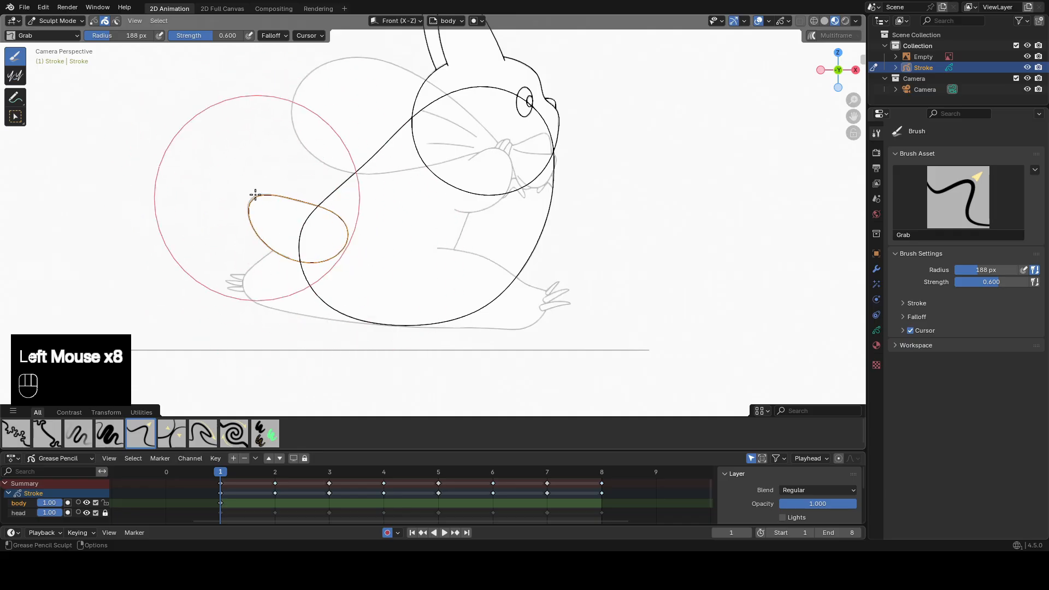
On frame 3, select the body and tail strokes in Edit Mode and move them onto the reference.
key("Tab")
mouse_move(427, 237)
middle_mouse_down("shift")
mouse_move(574, 199)
mouse_move(537, 164)
middle_mouse_up("shift")
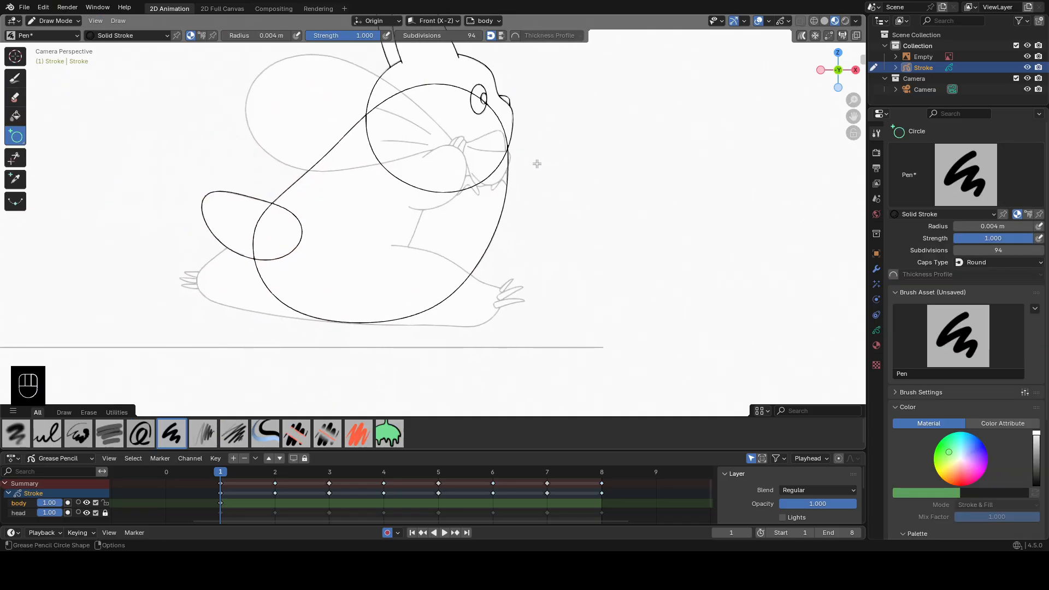
left_click(328, 480)
key("Tab")
key("a")
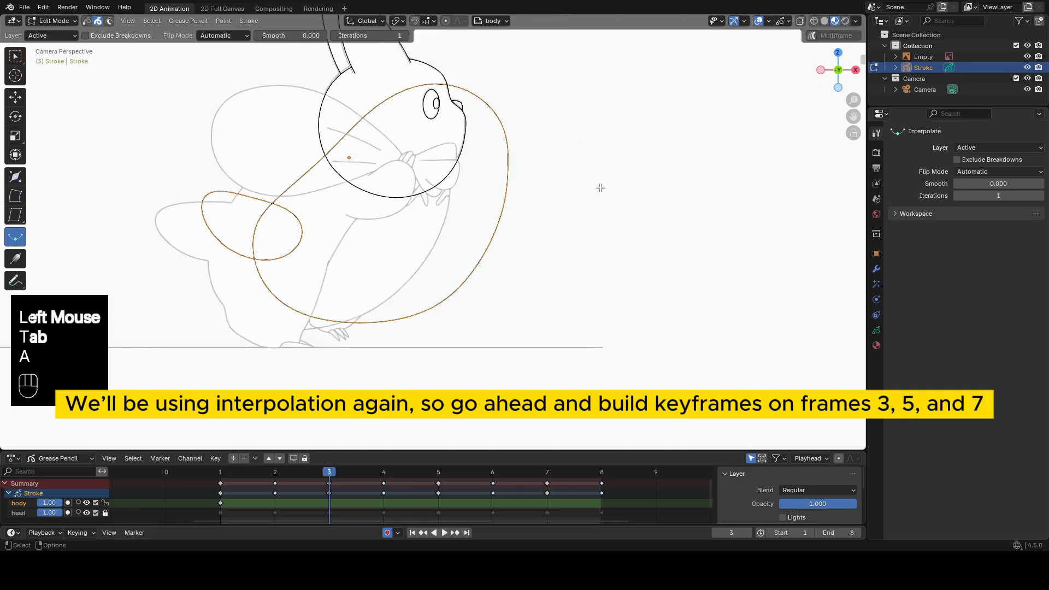
key("g")
left_click(549, 190)
Select the tail stroke on frame 3 and sculpt it to match the reference tail.
left_click(156, 228)
key("Tab")
left_click_drag(136, 165, 143, 174)
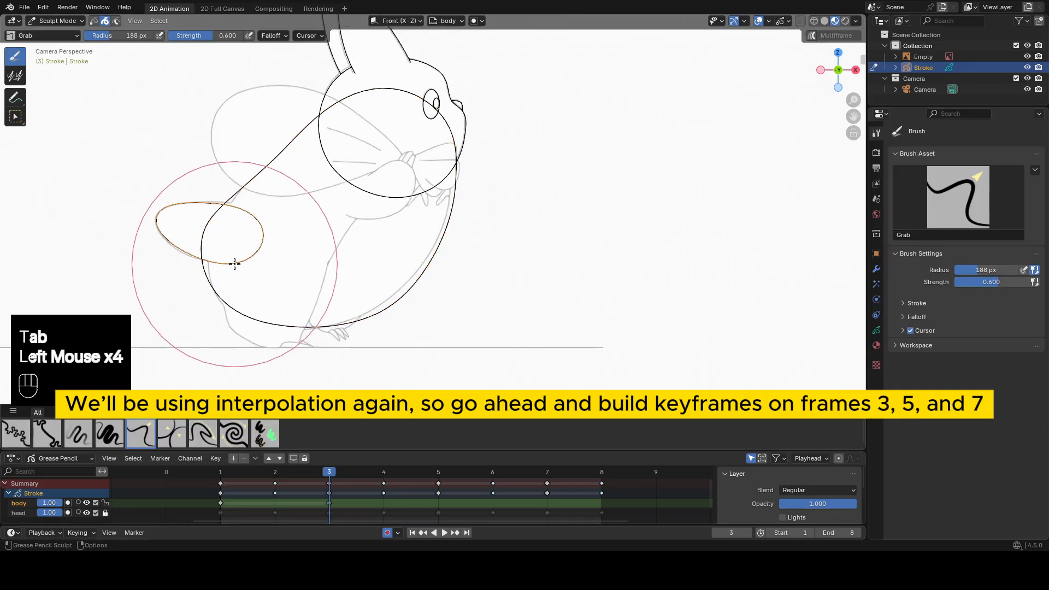
left_click_drag(234, 262, 238, 261)
Select the body stroke on frame 3 and sculpt its outline to the reference torso.
key("Tab")
left_click(349, 323)
key("Tab")
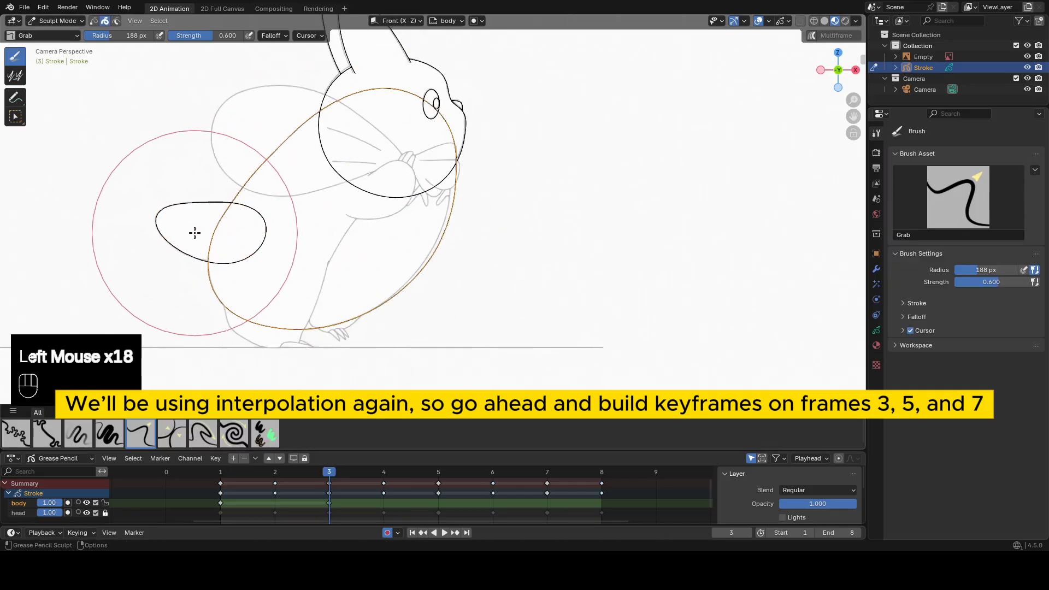
left_click_drag(456, 208, 475, 138, "shift")
On frame 5, select the body and tail strokes and move them onto the reference.
key("Tab")
left_click(438, 472)
key("a")
key("g")
left_click(474, 212)
Select the body stroke on frame 5 and sculpt its back, belly and chest to the reference.
left_click(474, 277)
key("Tab")
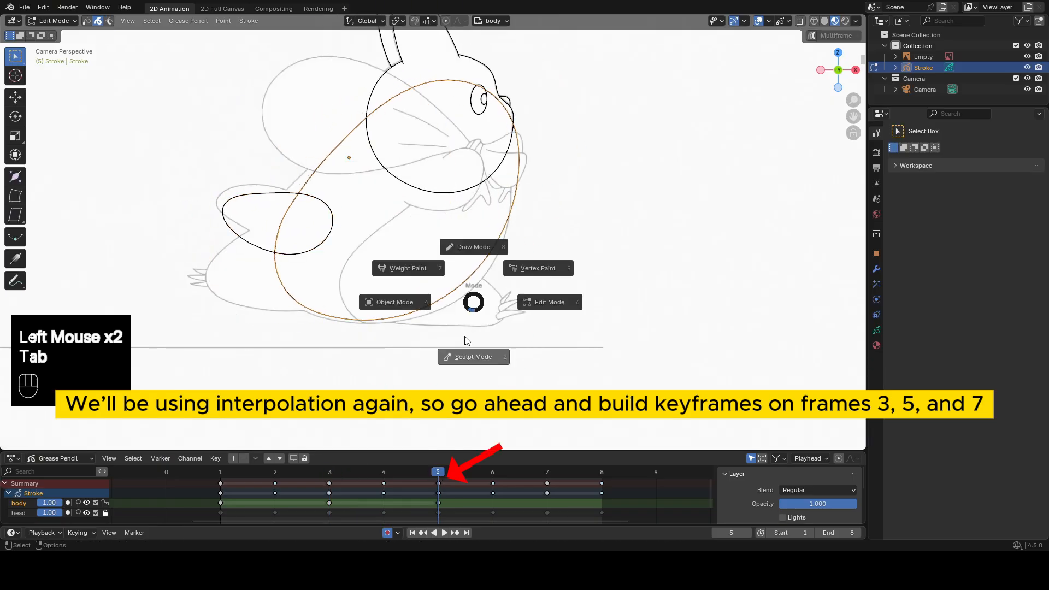
left_click(467, 341)
left_click_drag(306, 248, 295, 219)
left_click_drag(315, 219, 286, 221, "shift")
left_click_drag(324, 282, 464, 264, "shift")
left_click_drag(549, 175, 536, 172)
left_click_drag(524, 159, 471, 95, "shift")
Select the tail stroke on frame 5, then grab and smooth it to match the raised reference tail.
key("Tab")
left_click(284, 193)
key("Tab")
left_click_drag(230, 167, 220, 157)
left_click_drag(214, 192, 210, 189)
left_click_drag(346, 173, 341, 178)
left_click_drag(263, 243, 281, 257, "shift")
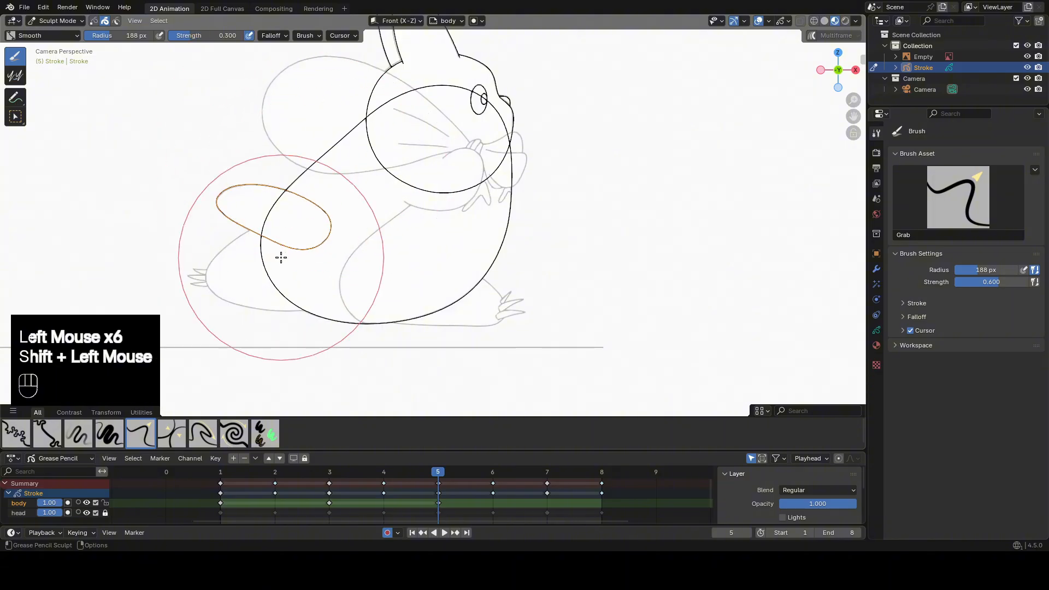
mouse_move(210, 208)
left_mouse_down()
mouse_move(201, 197)
mouse_move(227, 198)
left_mouse_up()
On frame 7, select the body and tail strokes and move them onto the reference.
left_click(547, 472)
key("Tab")
key("a")
key("g")
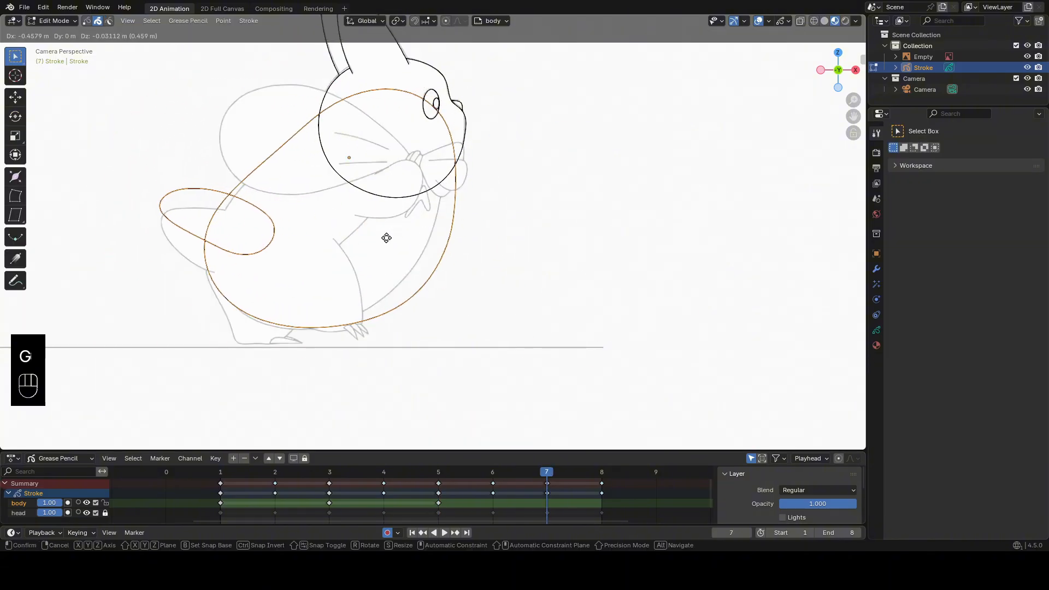
left_click(385, 239)
Select the body stroke on frame 7, then grab and smooth its belly and chest onto the reference.
left_click(436, 276)
key("Tab")
left_click_drag(432, 313, 424, 306)
left_click_drag(467, 228, 456, 225)
left_click_drag(440, 317, 431, 313)
mouse_move(432, 314)
left_mouse_down("shift")
mouse_move(437, 166)
mouse_move(445, 188)
left_mouse_up("shift")
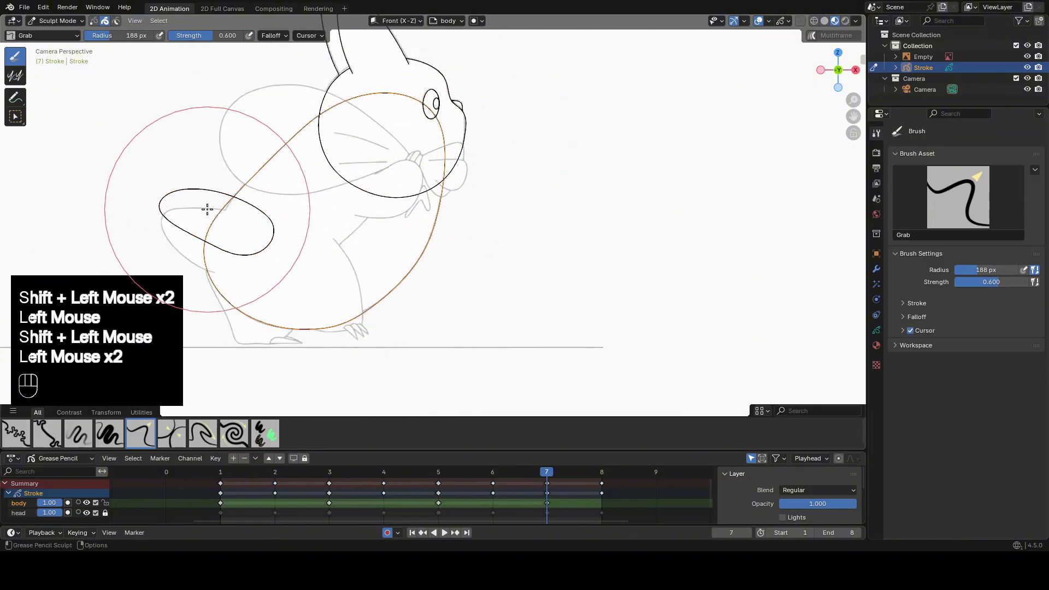
Grab and smooth the frame 7 body outline's back and rear inward to follow the reference.
left_click_drag(207, 209, 215, 213)
left_click_drag(217, 232, 224, 235)
left_click_drag(229, 229, 295, 218, "shift")
left_click_drag(244, 244, 273, 252)
left_click_drag(303, 257, 309, 260)
left_click_drag(240, 244, 247, 243)
left_click_drag(251, 235, 351, 133, "shift")
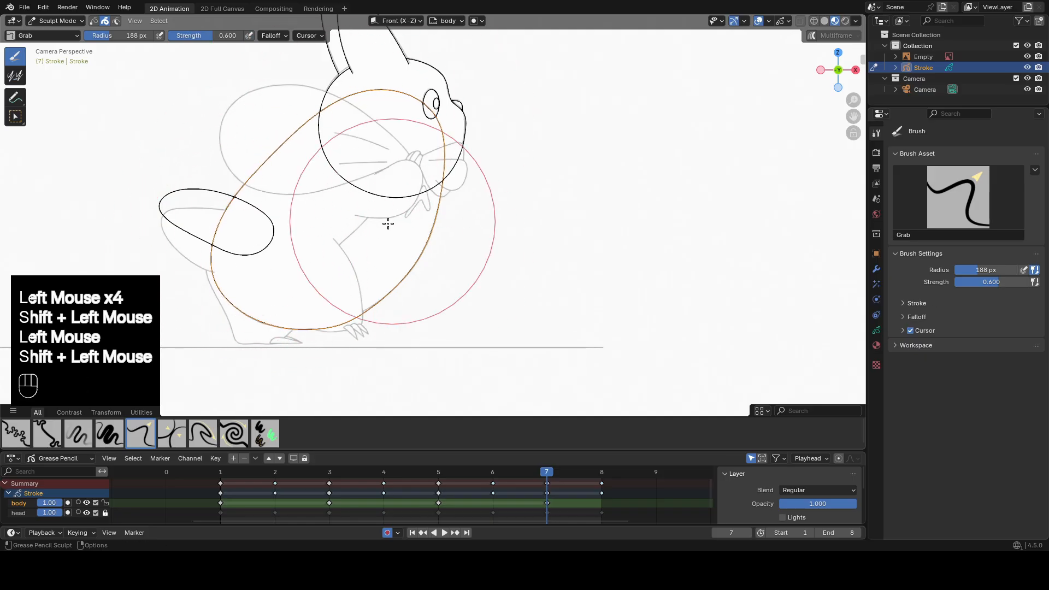
left_click_drag(323, 277, 323, 274)
Select the tail stroke on frame 7 and move it down onto the reference tail.
key("Tab")
left_click(271, 238)
key("g")
left_click(271, 255)
Set the Grab brush radius to 141 px and sculpt the frame 7 tail to match the reference.
key("Tab")
key("f")
left_click(208, 262)
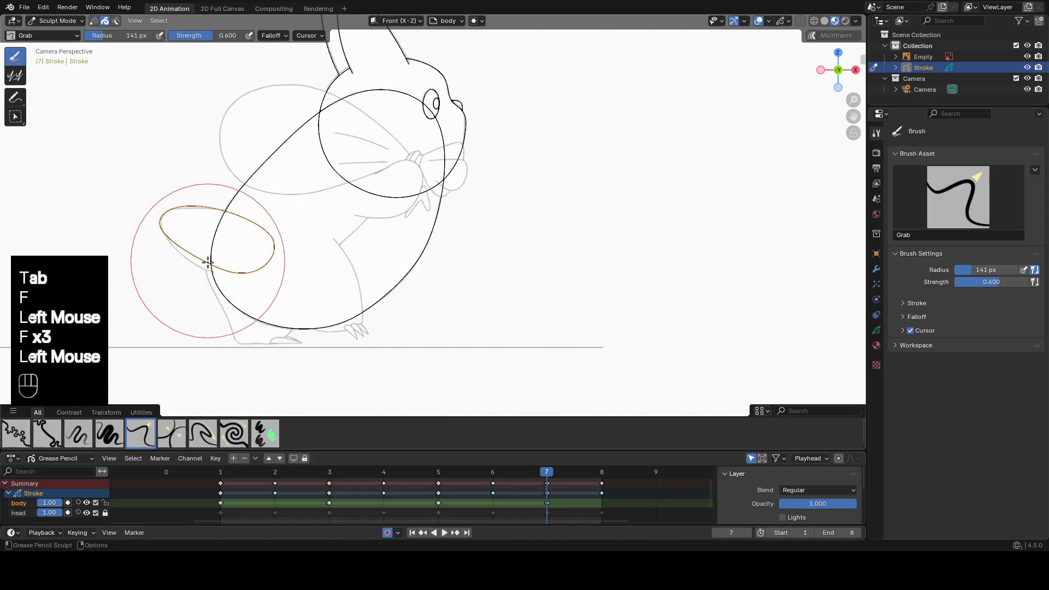
left_click_drag(207, 262, 202, 267)
left_click_drag(241, 269, 239, 273)
left_click_drag(228, 190, 228, 188)
left_click_drag(164, 174, 165, 180)
left_click_drag(177, 185, 218, 213, "shift")
left_click_drag(218, 213, 262, 230, "shift")
Return to Draw Mode and duplicate the body layer's frame 1 keyframe to frame 9.
key("Tab")
key("Tab")
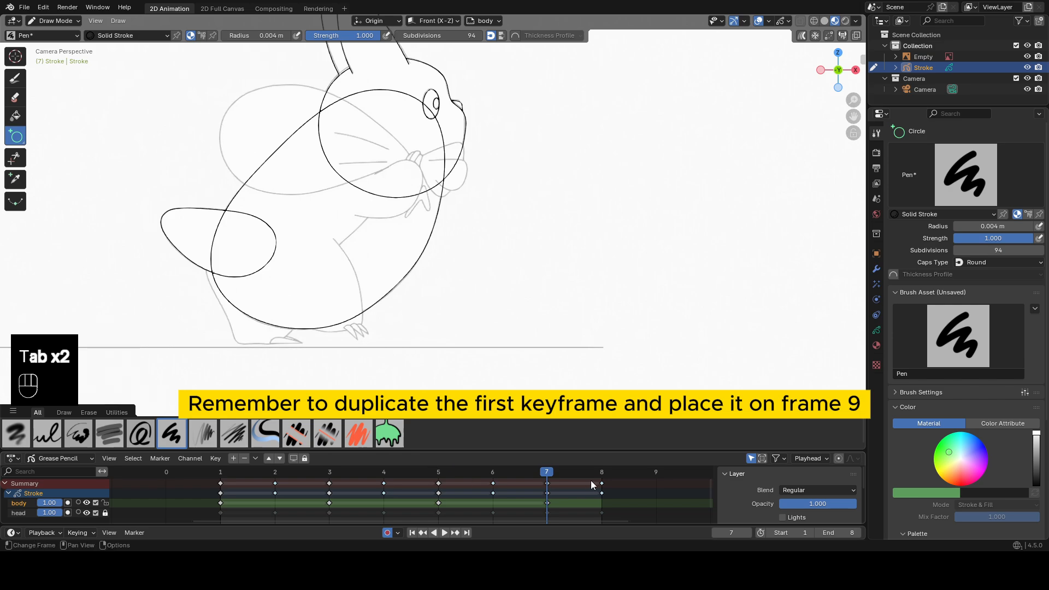
left_click(221, 502)
key("shift+d")
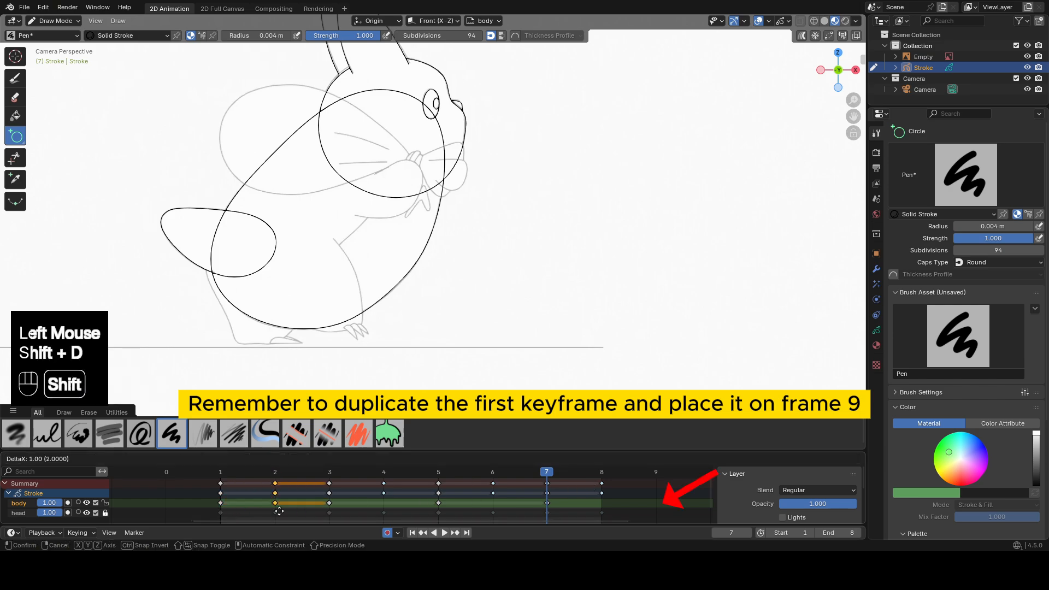
left_click(637, 510)
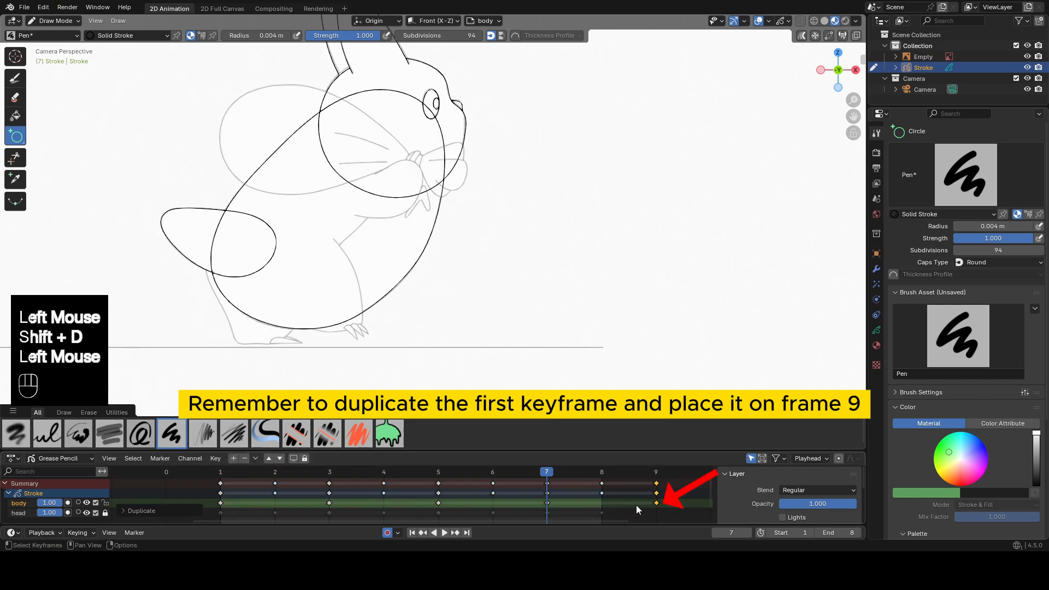
On frame 2, use the Interpolate tool in Edit Mode to create the in-between body and tail aligned with the reference.
left_click(276, 472)
key("Tab")
left_click(17, 238)
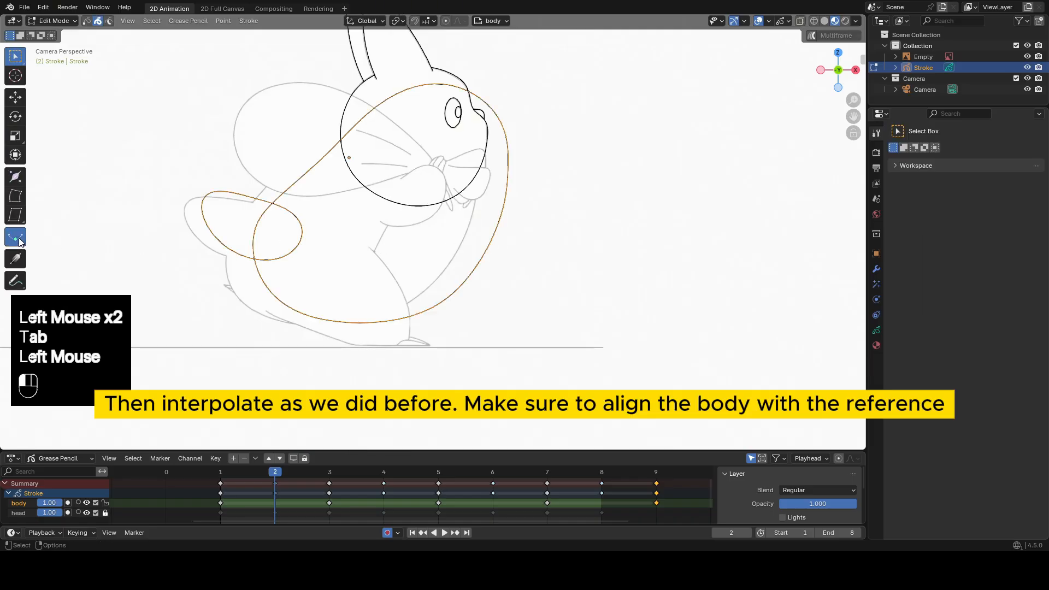
left_click(526, 240)
left_click_drag(353, 236, 439, 246)
Interpolate the body and tail on frames 4 and 6, aligning each in-between with the reference.
left_click(384, 473)
left_click(536, 252)
mouse_move(354, 217)
left_mouse_down()
mouse_move(343, 216)
mouse_move(546, 241)
left_mouse_up()
left_click(493, 473)
left_click(583, 283)
left_click_drag(432, 238, 416, 242)
left_click(409, 243)
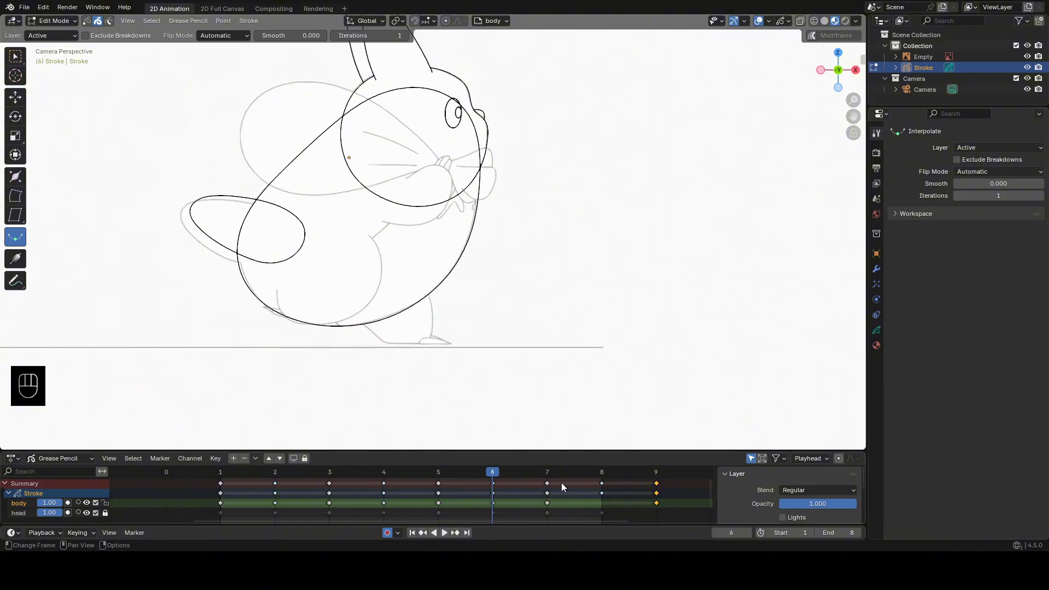
Interpolate the body and tail on frame 8, aligning the in-between with the reference.
left_click(600, 473)
left_click(574, 224)
left_click_drag(335, 226, 546, 256)
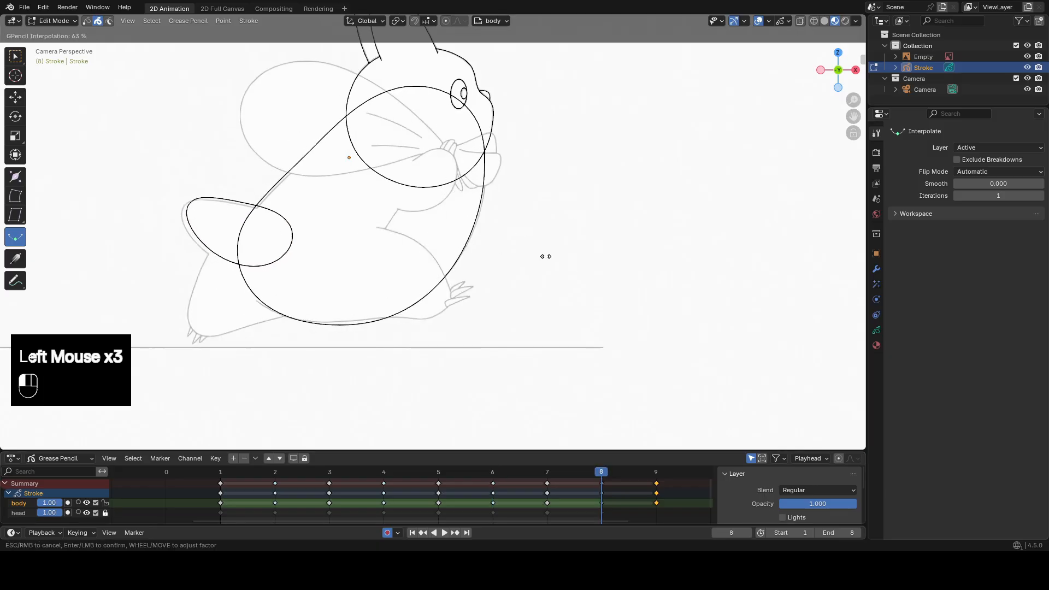
left_click(555, 256)
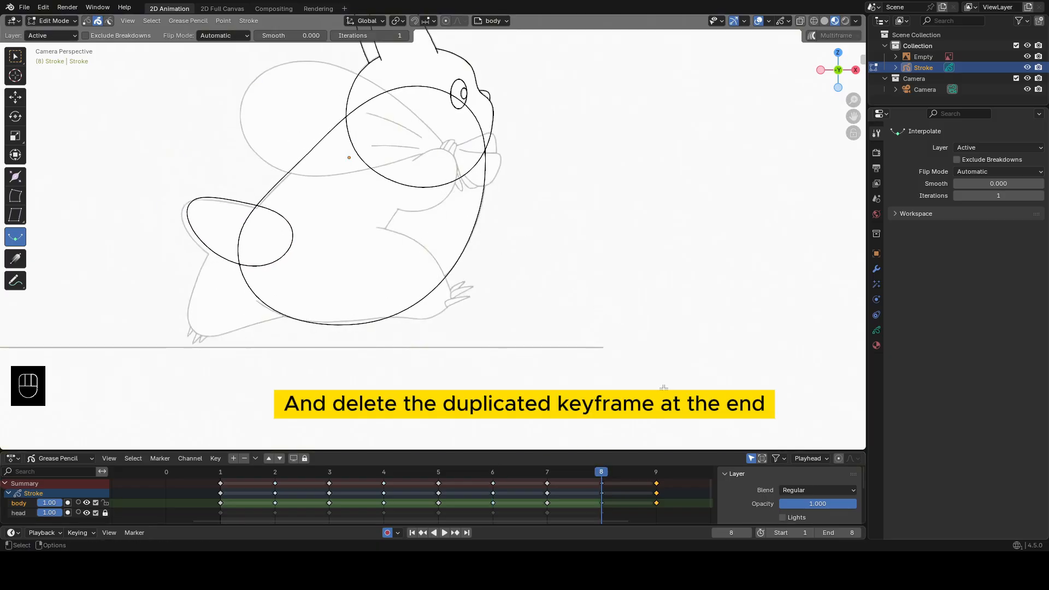
Delete the body layer's duplicated keyframe at frame 9.
left_click(656, 503)
key("x")
left_click(656, 500)
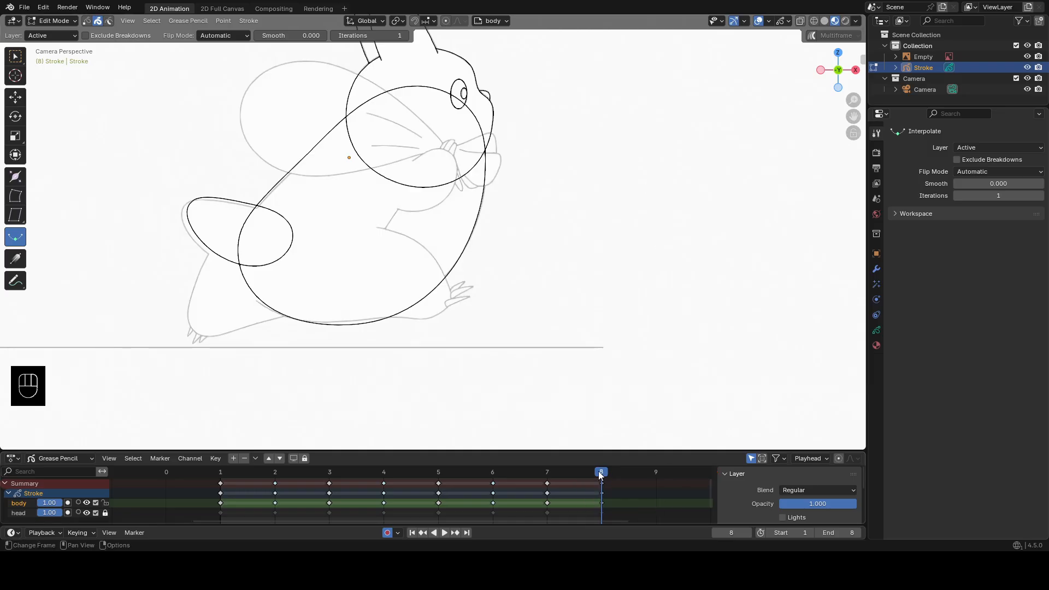
At frame 1, add a layer named fur with onion skinning off, and lock the body layer.
mouse_move(598, 471)
left_mouse_down()
mouse_move(475, 489)
mouse_move(244, 492)
left_mouse_up()
left_click(235, 459)
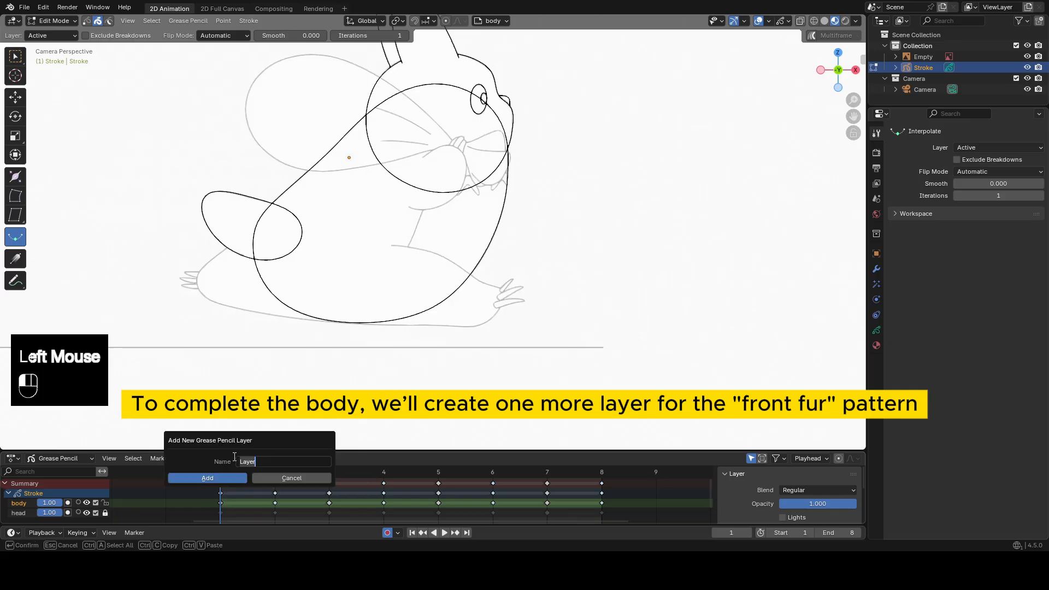
left_click(234, 478)
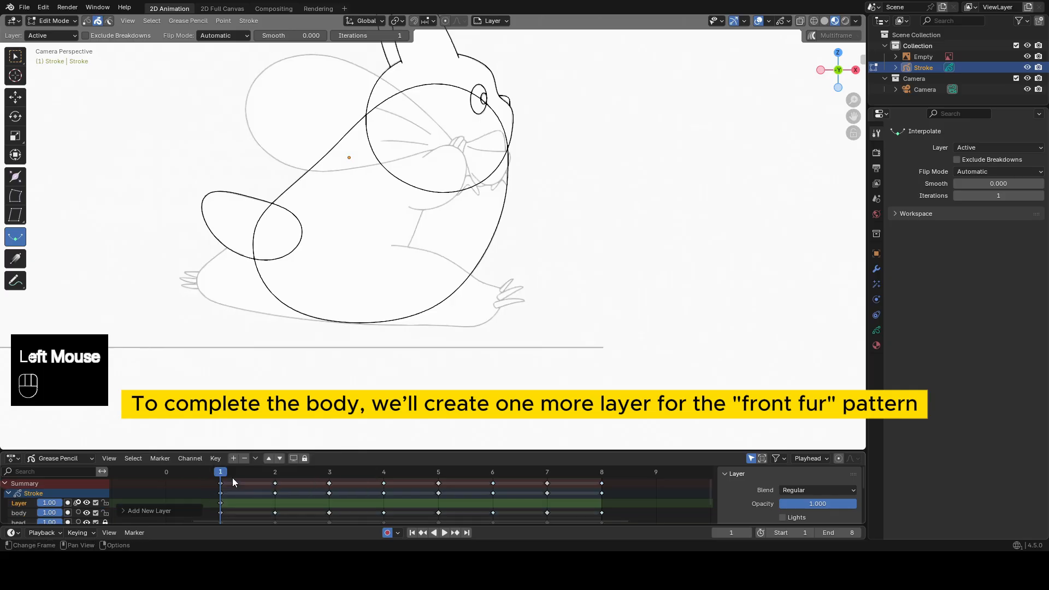
double_click(20, 502)
type("fur")
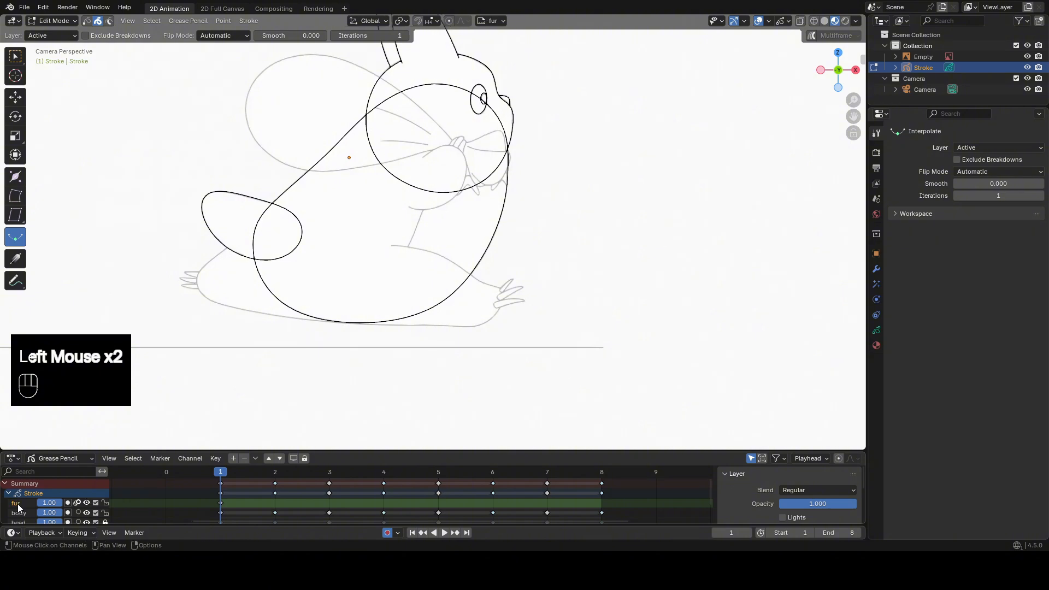
left_click(105, 513)
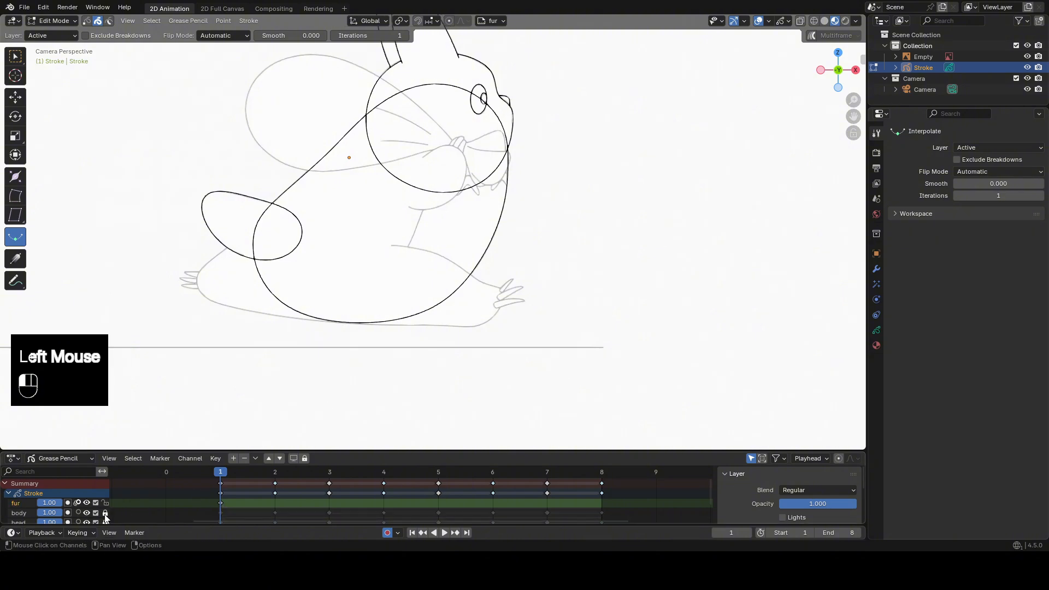
left_click(77, 503)
In Draw Mode, draw a circle with the Circle tool over the character's front fur area, from the chin down to the foot.
middle_click_drag(462, 204, 442, 211, "shift")
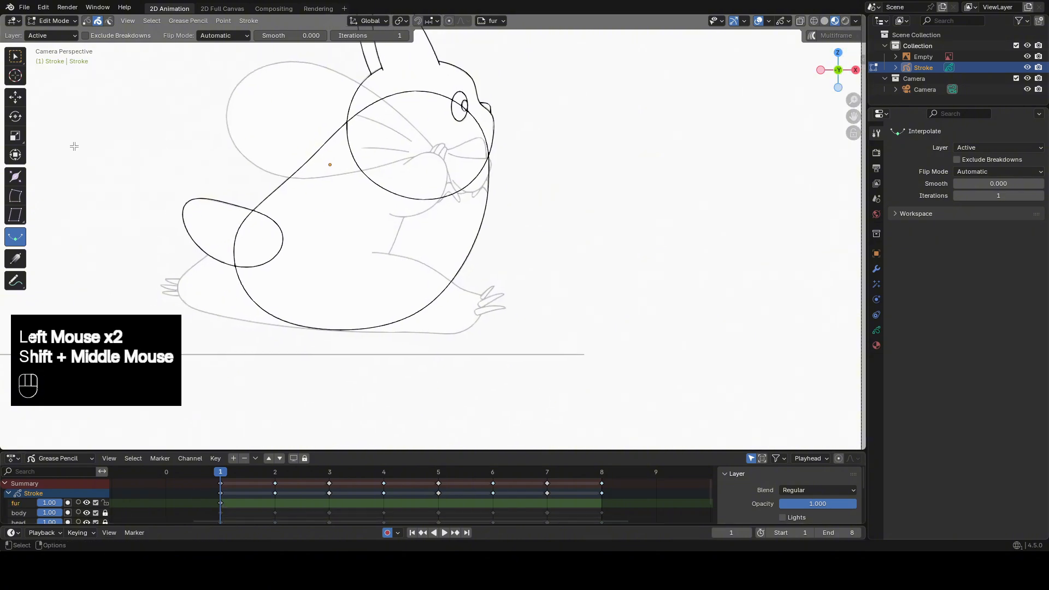
key("Tab")
left_click(481, 119)
left_click_drag(505, 150, 356, 343)
middle_click(366, 332)
In Sculpt Mode, shape the fur circle with the Grab brush so its inner side follows the reference's front fur line.
key("Tab")
left_click(586, 213)
key("Tab")
left_click(468, 219)
left_click_drag(471, 189, 499, 168)
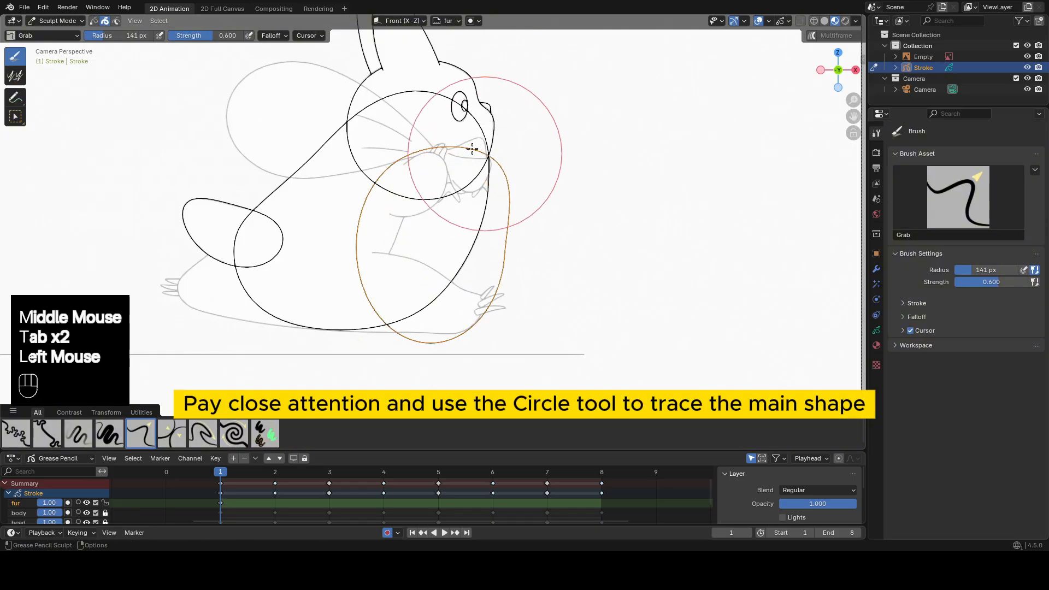
left_click_drag(414, 146, 448, 139)
left_click_drag(377, 171, 401, 170)
left_click_drag(367, 186, 386, 193)
mouse_move(370, 241)
left_mouse_down()
mouse_move(391, 248)
mouse_move(377, 250)
left_mouse_up()
left_click_drag(381, 185, 394, 189)
mouse_move(395, 200)
left_mouse_down()
mouse_move(406, 204)
mouse_move(362, 272)
left_mouse_up()
left_click_drag(350, 243, 358, 237)
left_click_drag(331, 284, 343, 281)
left_click_drag(367, 279, 402, 216, "shift")
scroll(519, 145, "up", 1)
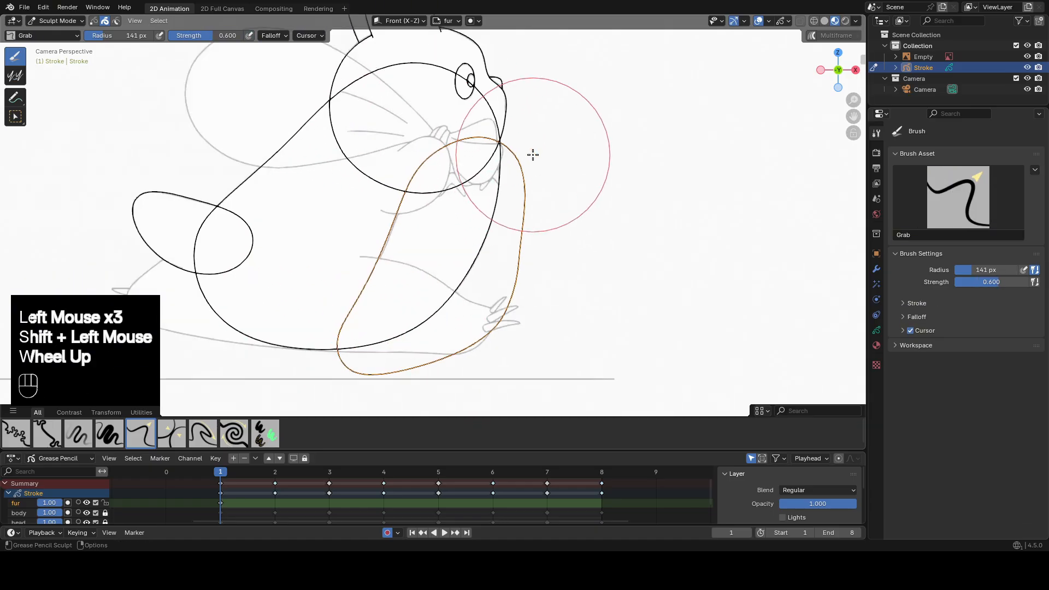
Refine the front fur shape with Grab and Smooth strokes, lining it up with where the head and body outlines meet.
middle_click_drag(532, 154, 518, 182, "shift")
left_click_drag(504, 192, 514, 187)
left_click_drag(447, 123, 461, 131)
left_click_drag(457, 129, 471, 142)
left_click_drag(392, 162, 402, 171)
mouse_move(383, 189)
left_mouse_down()
mouse_move(391, 196)
mouse_move(367, 273)
mouse_move(360, 244)
left_mouse_up()
left_click_drag(379, 207, 398, 188)
left_click_drag(511, 177, 506, 175)
middle_click_drag(512, 208, 520, 177, "shift")
left_click_drag(523, 159, 533, 186, "shift")
left_click_drag(533, 218, 513, 316, "shift")
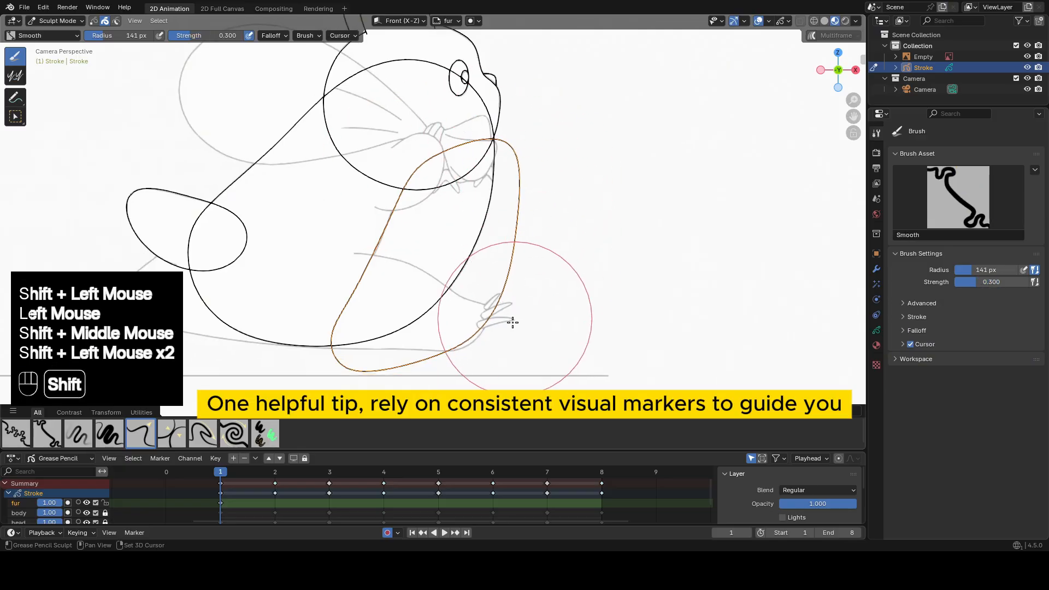
left_click_drag(360, 334, 355, 335)
left_click_drag(384, 368, 406, 347, "shift")
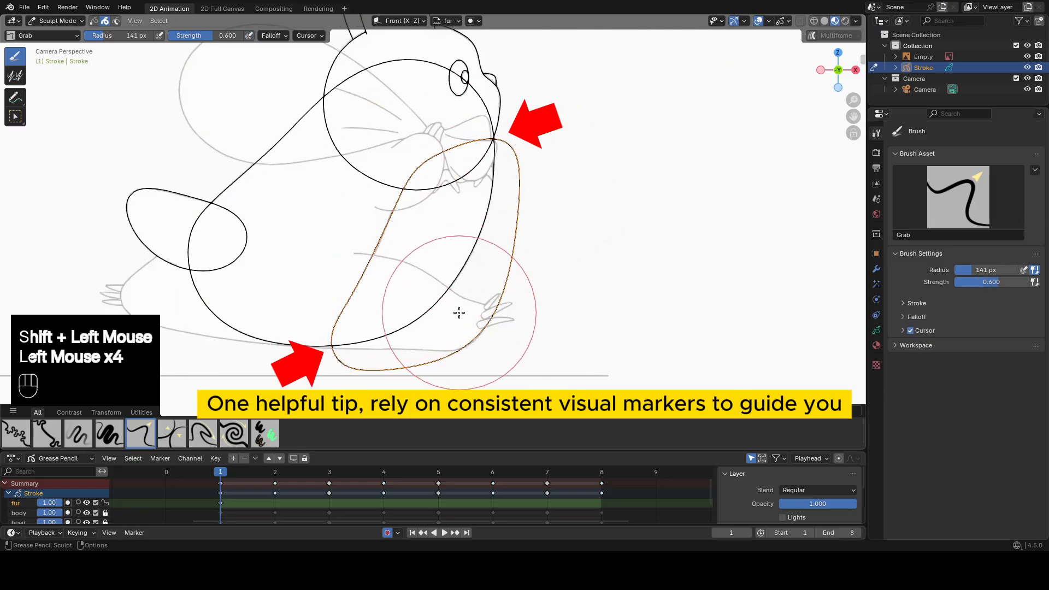
left_click_drag(508, 221, 512, 219)
left_click_drag(518, 224, 516, 263, "shift")
mouse_move(513, 273)
left_mouse_down("shift")
mouse_move(487, 327)
mouse_move(437, 355)
left_mouse_up("shift")
middle_click_drag(490, 212, 493, 223, "shift")
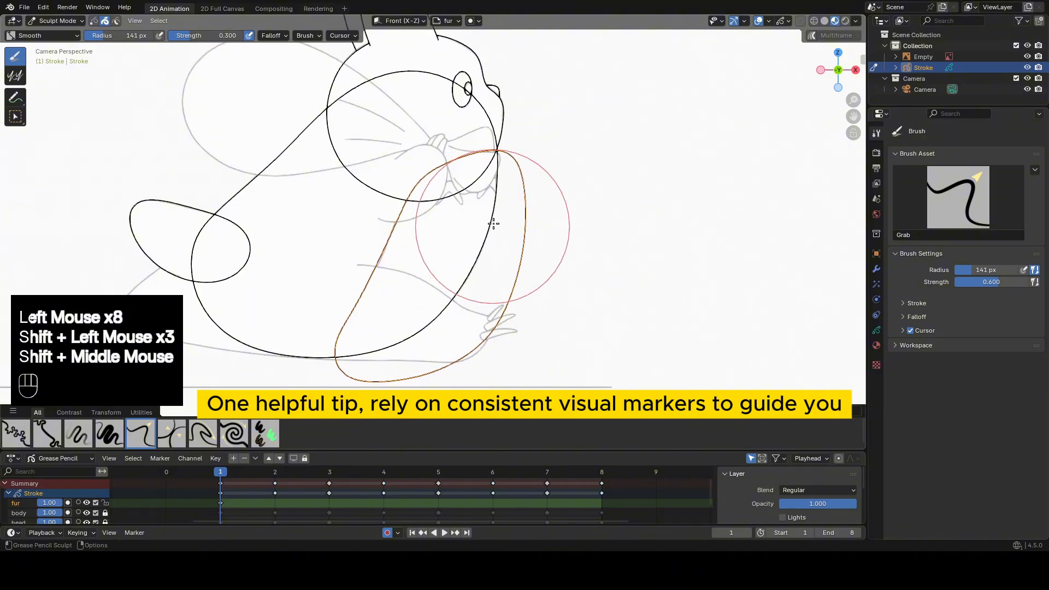
left_click_drag(503, 111, 501, 108)
left_click_drag(520, 144, 495, 149)
left_click_drag(398, 252, 395, 256)
left_click_drag(384, 287, 408, 265)
In Draw Mode, draw a small circle over the first triangle-shaped fur detail below the chin.
key("Tab")
scroll(471, 207, "up", 1)
mouse_move(471, 208)
middle_mouse_down("shift")
mouse_move(468, 288)
mouse_move(496, 253)
middle_mouse_up("shift")
scroll(470, 235, "up", 2)
left_click(516, 281)
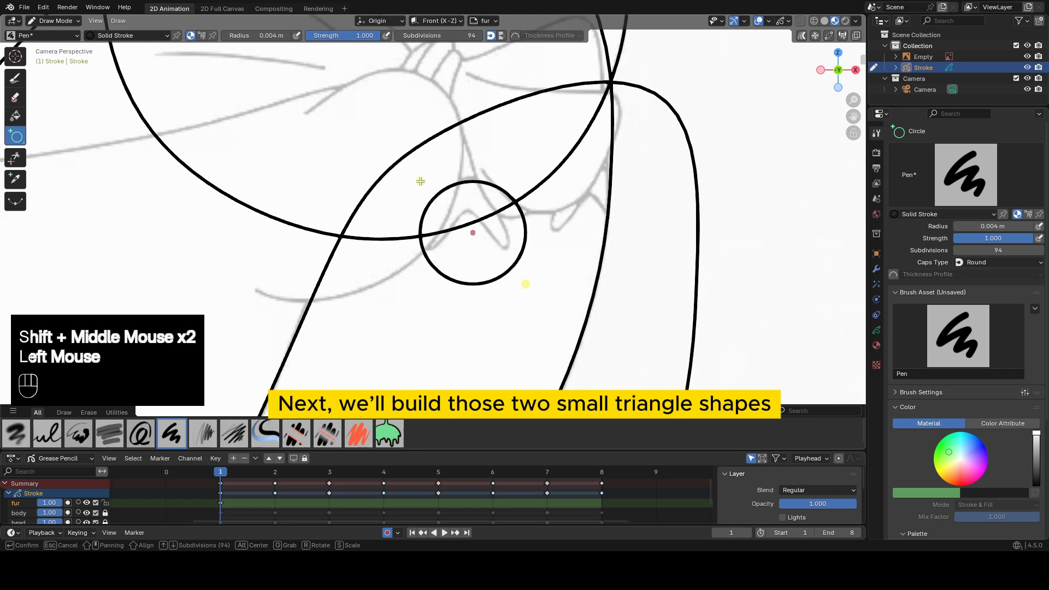
middle_click(399, 167)
Sculpt the small circle with the Grab brush into a two-pointed triangle matching the reference.
key("Tab")
left_click(468, 283)
key("Tab")
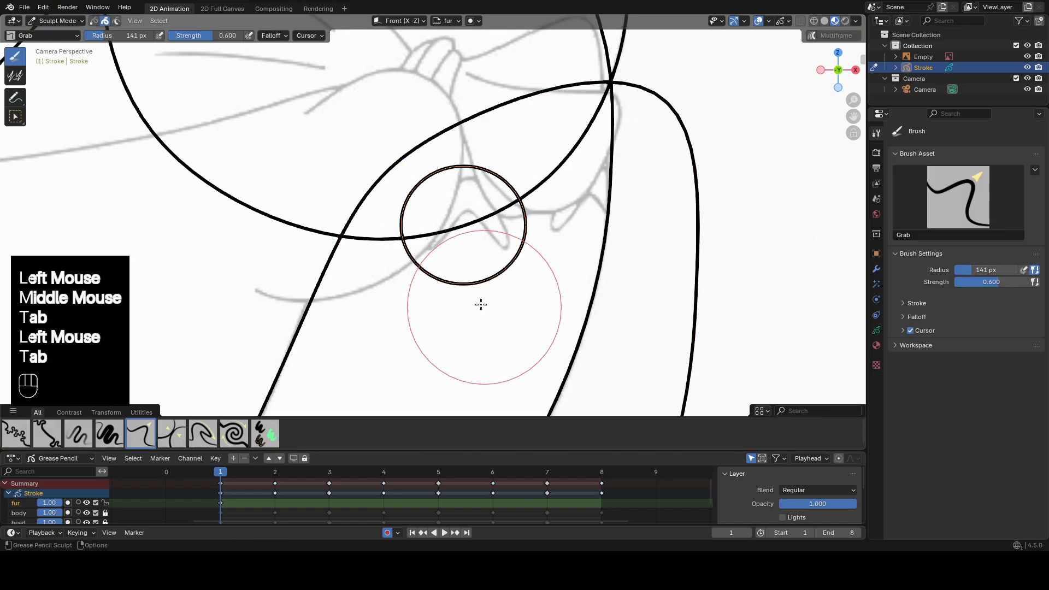
left_click_drag(474, 291, 471, 210)
scroll(418, 185, "down", 1)
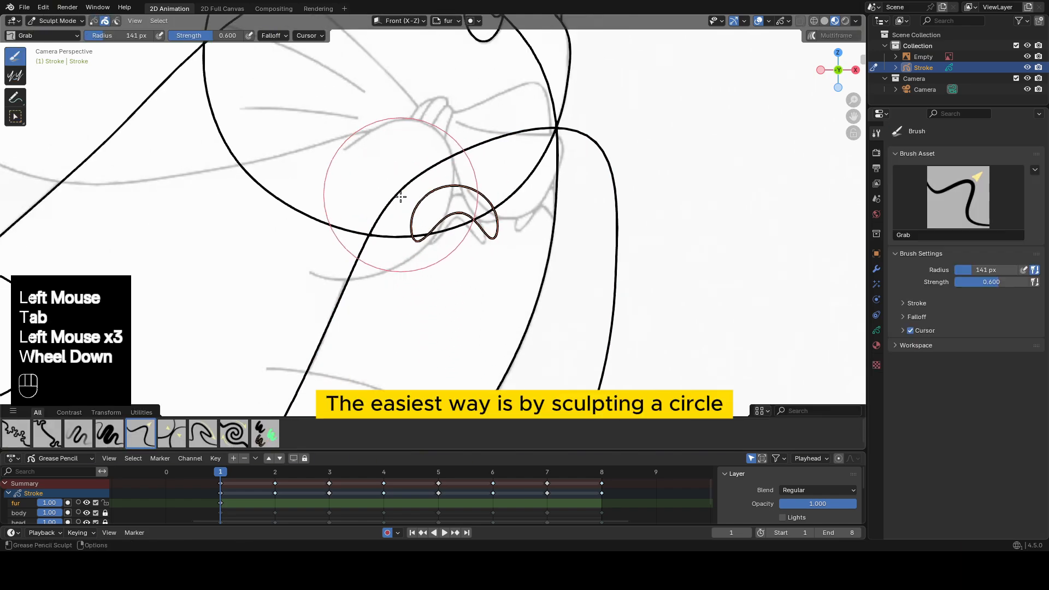
mouse_move(400, 195)
left_mouse_down()
mouse_move(413, 204)
mouse_move(408, 218)
left_mouse_up()
scroll(538, 196, "up", 1)
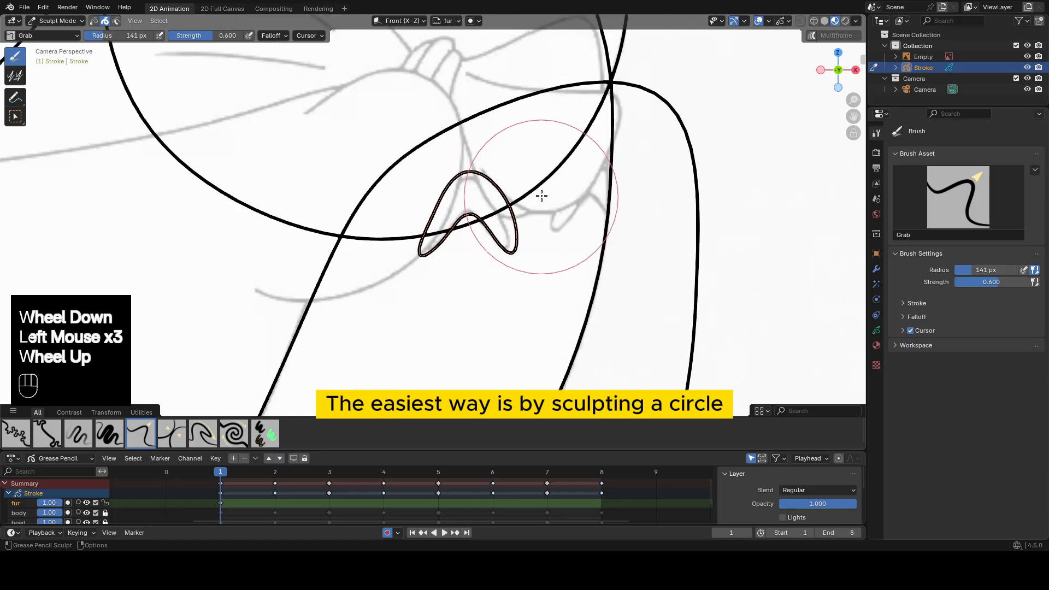
left_click_drag(520, 198, 508, 202)
left_click_drag(455, 168, 458, 174)
left_click_drag(420, 200, 425, 201)
left_click_drag(517, 255, 515, 251)
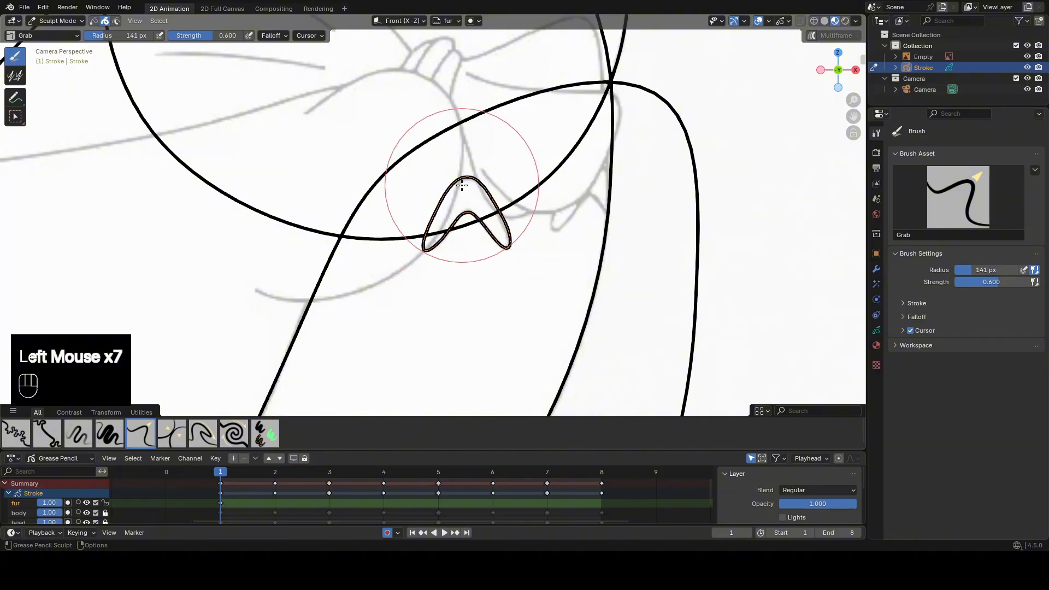
In Edit Mode, duplicate the small triangle shape and place the copy over the second fur detail nearer the front.
scroll(462, 185, "down", 2)
key("Tab")
middle_click_drag(459, 241, 377, 245, "shift")
scroll(377, 245, "up", 1)
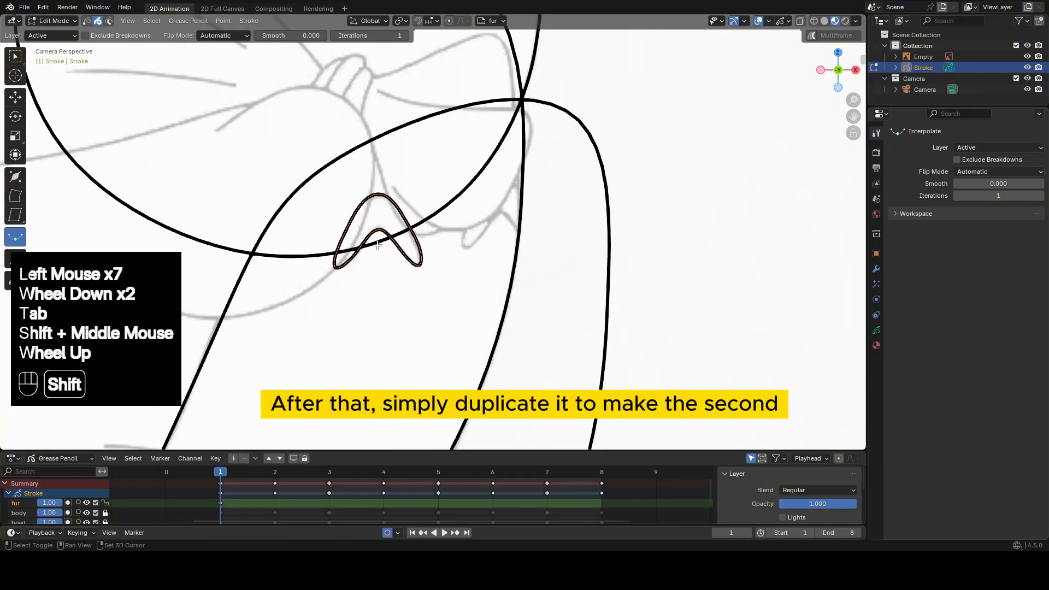
key("shift+d")
left_click(505, 224)
Sculpt the duplicated triangle narrower with the Grab brush to fit the reference.
key("Tab")
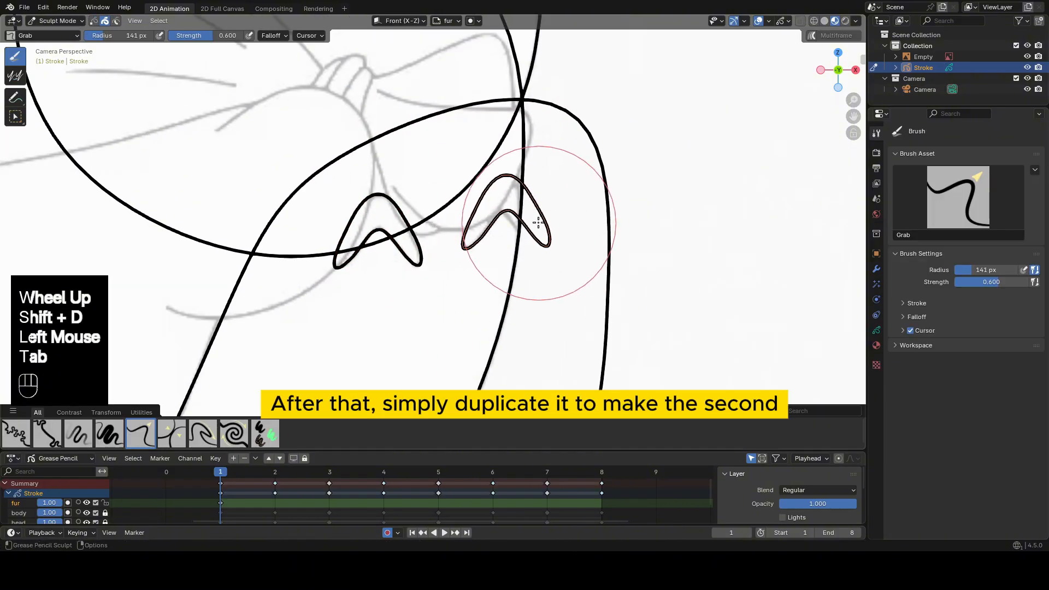
left_click_drag(540, 223, 528, 231)
left_click_drag(466, 187, 478, 183)
left_click_drag(580, 284, 566, 283)
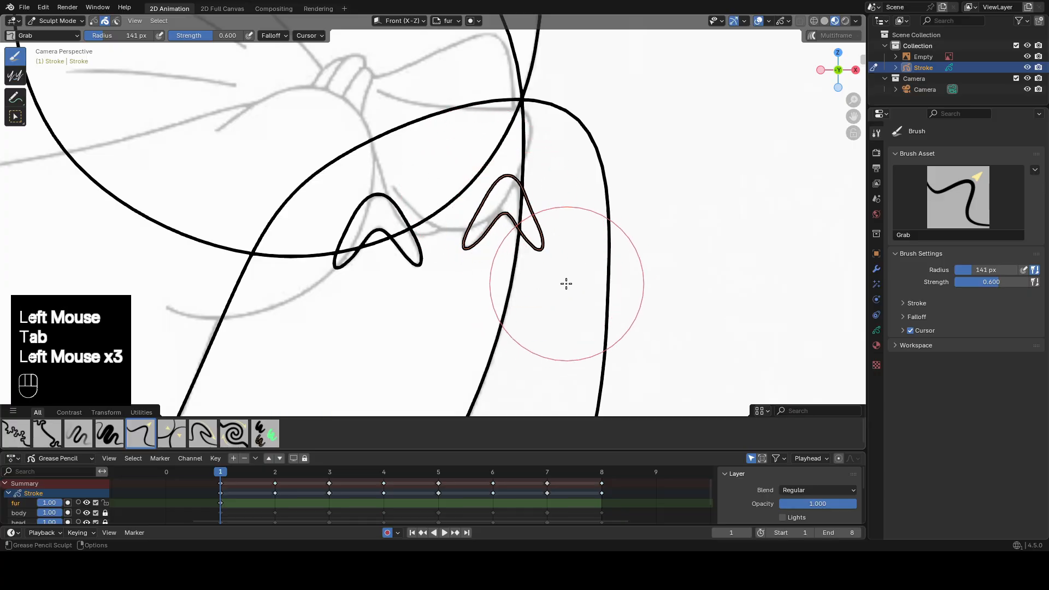
Use the Erase tool in Draw Mode to cut the main fur shape open at its upper front and along its bottom.
scroll(545, 269, "down", 2)
middle_click_drag(545, 268, 527, 232, "shift")
scroll(528, 232, "down", 2)
middle_click_drag(528, 232, 540, 183, "shift")
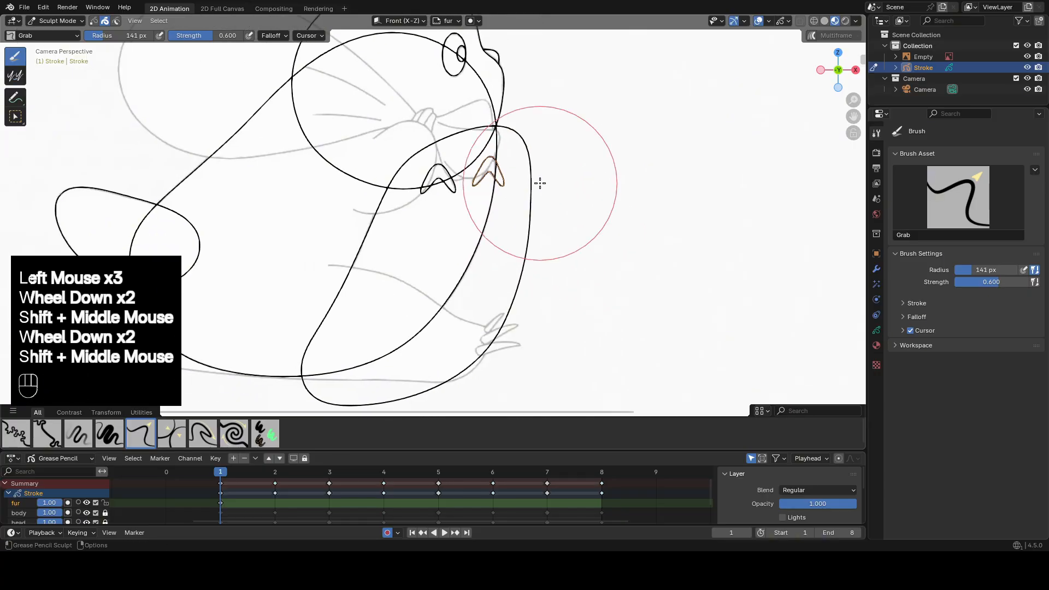
key("Tab")
left_click(16, 97)
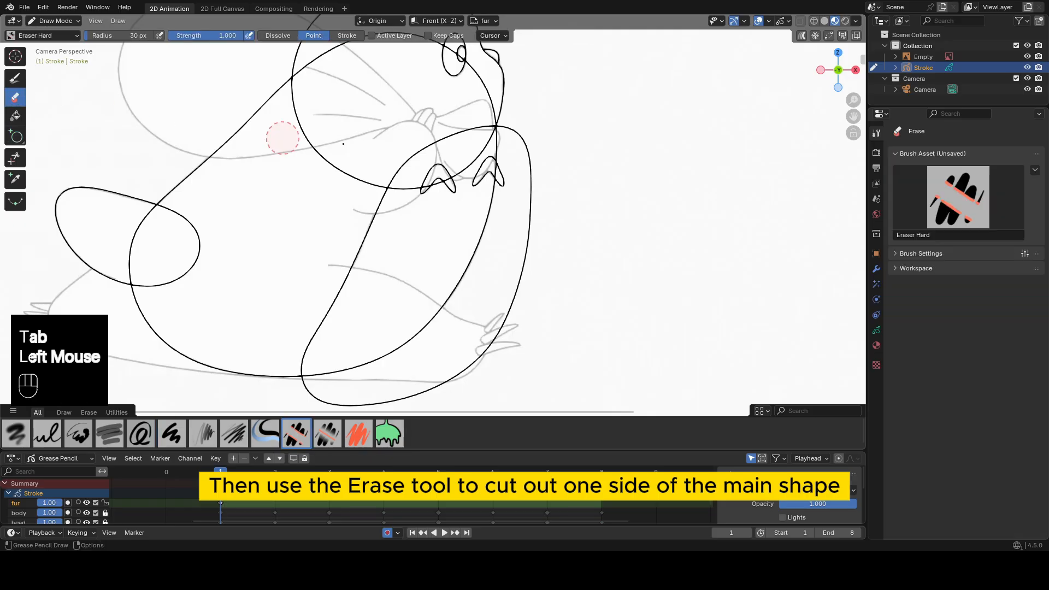
middle_click_drag(414, 389, 492, 316, "shift")
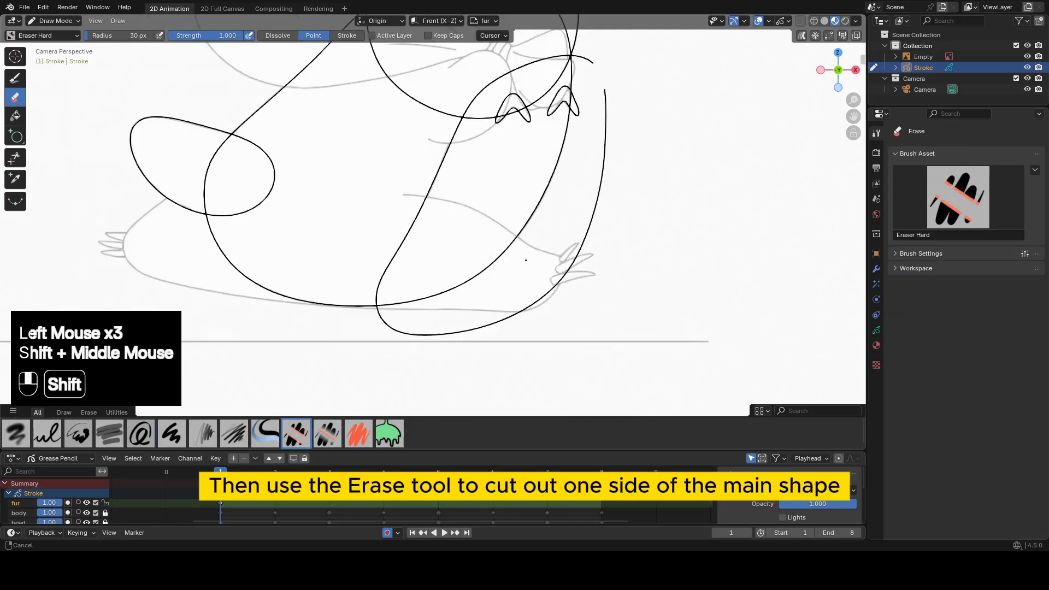
left_click(481, 323)
In Edit Mode, delete the detached front segment of the main fur shape.
key("Tab")
left_click(605, 193)
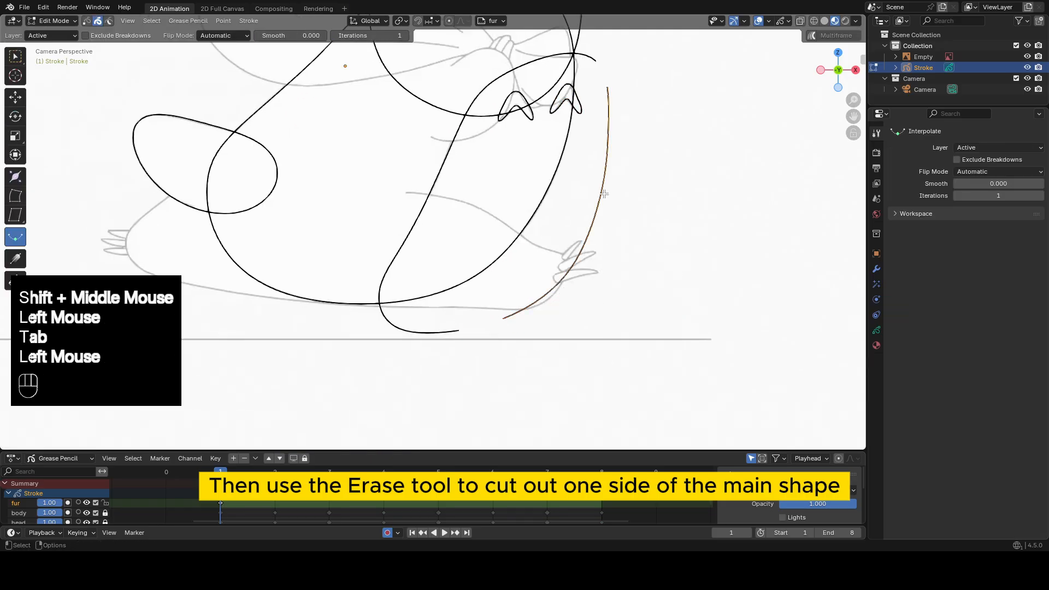
key("x")
left_click(604, 195)
On frame 3, move all the fur strokes onto the character's chest in line with the reference.
mouse_move(597, 126)
middle_mouse_down("shift")
mouse_move(593, 171)
mouse_move(650, 256)
middle_mouse_up("shift")
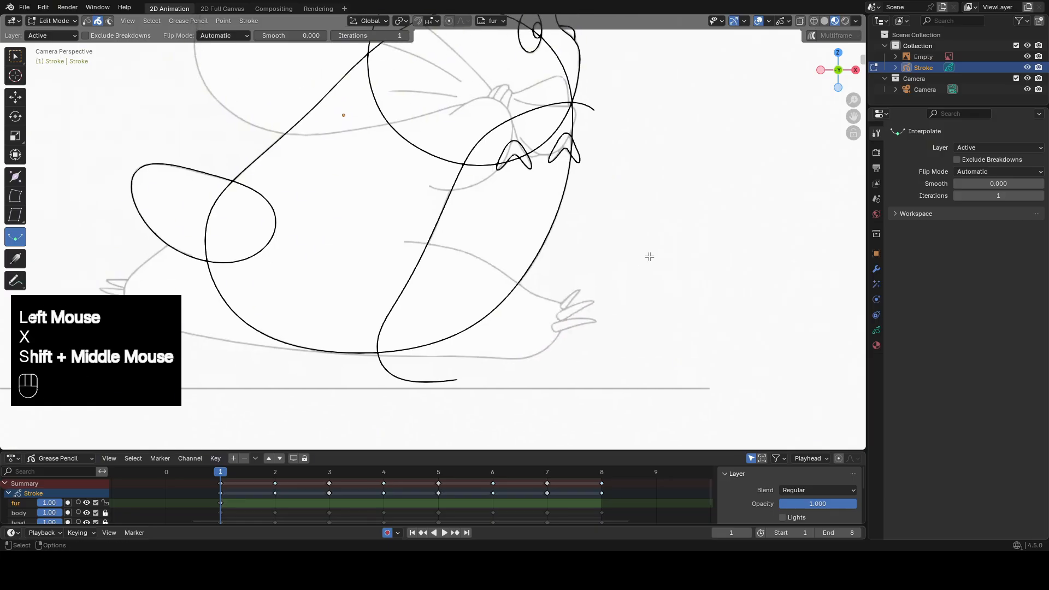
left_click(329, 472)
key("Tab")
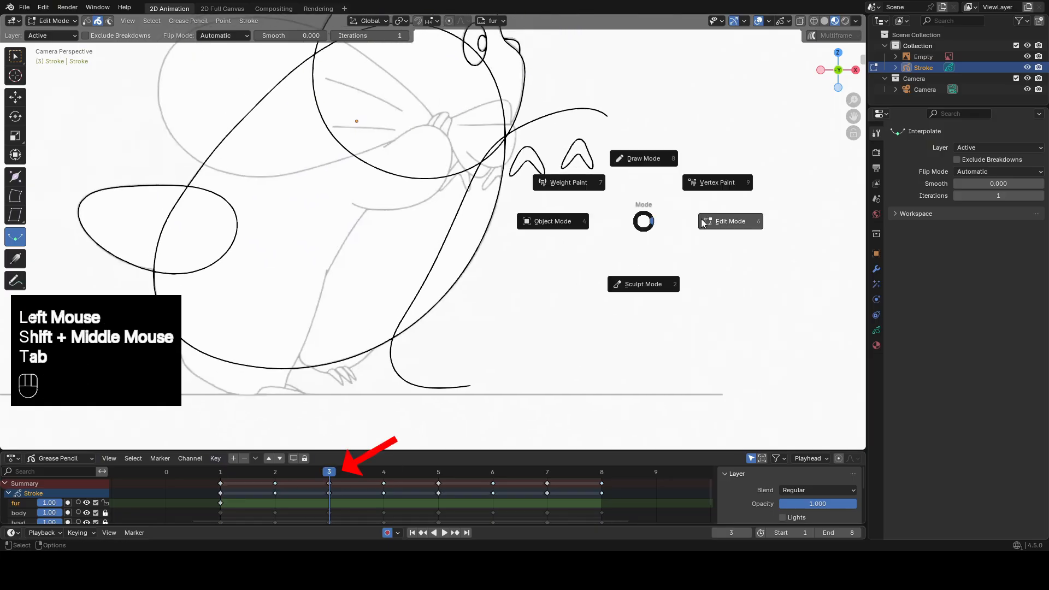
key("a")
key("g")
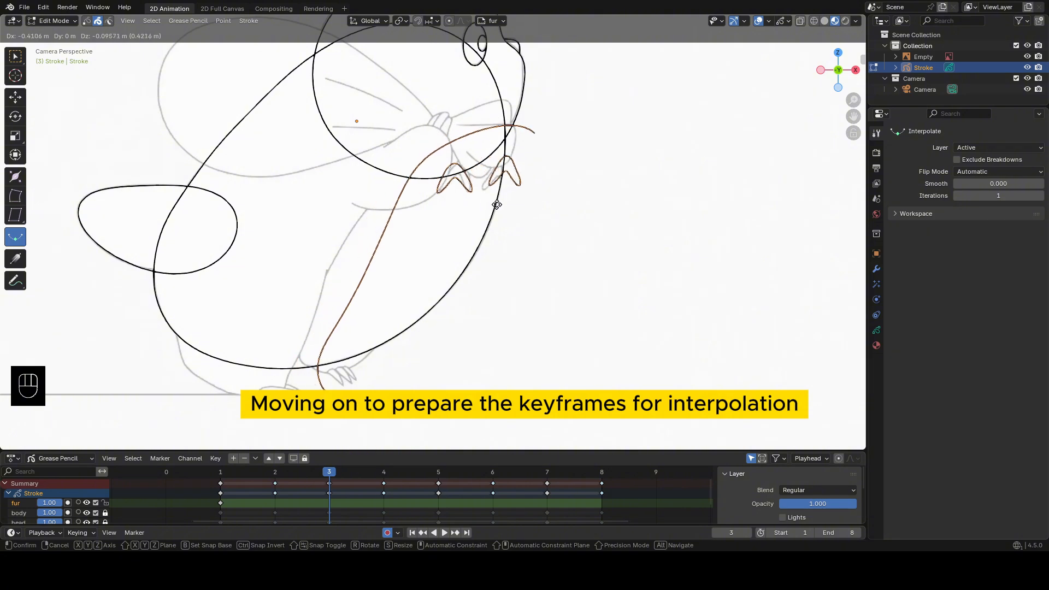
left_click(490, 207)
left_click(491, 206)
Adjust the two small triangle shapes on frame 3 with the Grab brush to match the reference.
key("Tab")
Move the main fur curve on frame 3 into alignment with the head and body, and sculpt it toward the reference.
key("Tab")
left_click(449, 167)
key("Tab")
left_click_drag(448, 171, 461, 155)
left_click_drag(422, 204, 432, 195)
key("Tab")
key("g")
left_click(475, 159)
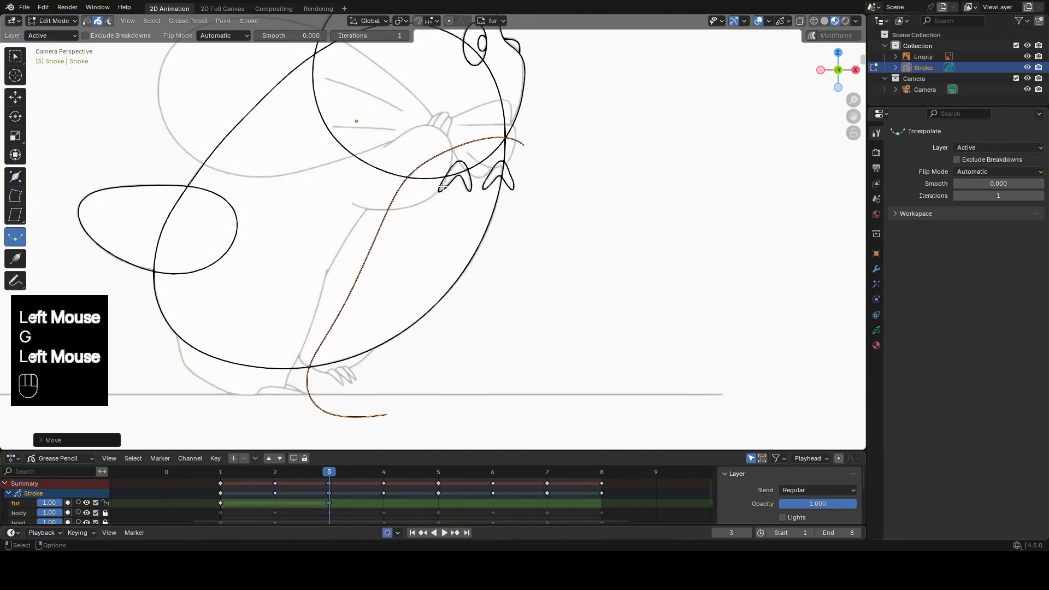
key("Tab")
mouse_move(387, 253)
left_mouse_down()
mouse_move(369, 241)
mouse_move(376, 206)
left_mouse_up()
left_click_drag(367, 266, 349, 265)
left_click_drag(324, 339, 323, 350)
scroll(359, 380, "down", 2)
middle_click_drag(359, 380, 379, 330, "shift")
Refine the main fur curve's lower bend and upper end on frame 3 with Grab and Smooth strokes.
scroll(379, 330, "up", 2)
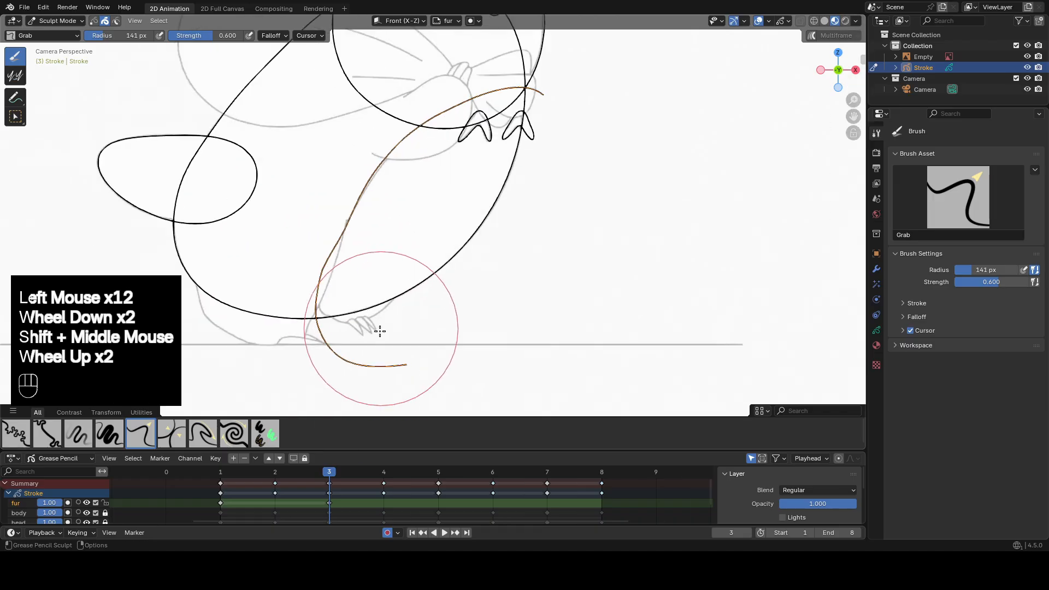
mouse_move(321, 348)
left_mouse_down()
mouse_move(337, 267)
mouse_move(416, 141)
left_mouse_up()
left_click_drag(328, 270, 336, 269)
left_click_drag(327, 305, 319, 312)
mouse_move(322, 309)
left_mouse_down("shift")
mouse_move(339, 249)
mouse_move(335, 262)
left_mouse_up("shift")
left_click_drag(326, 290, 320, 295)
left_click_drag(333, 321, 327, 323)
left_click_drag(378, 344, 379, 346)
left_click_drag(331, 306, 368, 209, "shift")
left_click_drag(368, 209, 334, 284, "shift")
left_click_drag(336, 305, 445, 156)
mouse_move(445, 156)
left_mouse_down("shift")
mouse_move(377, 234)
mouse_move(367, 216)
left_mouse_up("shift")
left_click_drag(349, 221, 330, 255, "shift")
left_click_drag(527, 109, 532, 94)
On frame 5, move all the fur strokes forward so the triangle shapes sit over the reference.
scroll(522, 169, "down", 1)
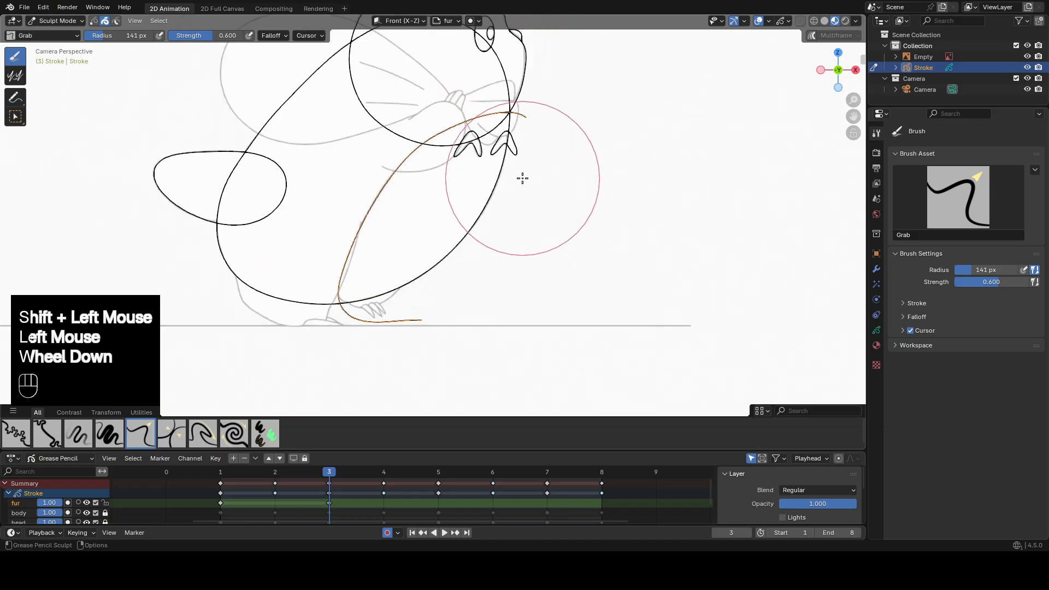
middle_click_drag(522, 178, 496, 266, "shift")
left_click(437, 471)
key("Tab")
key("a")
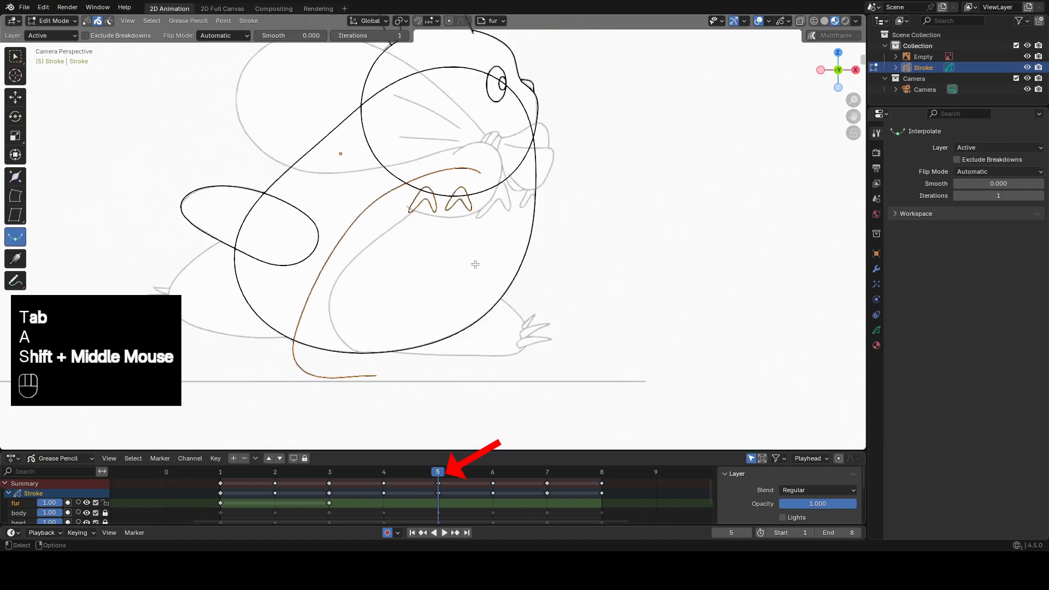
key("g")
left_click(495, 172)
Reposition the main fur curve on frame 5 and sculpt it with Grab and Smooth to follow the reference.
left_click(496, 173)
key("g")
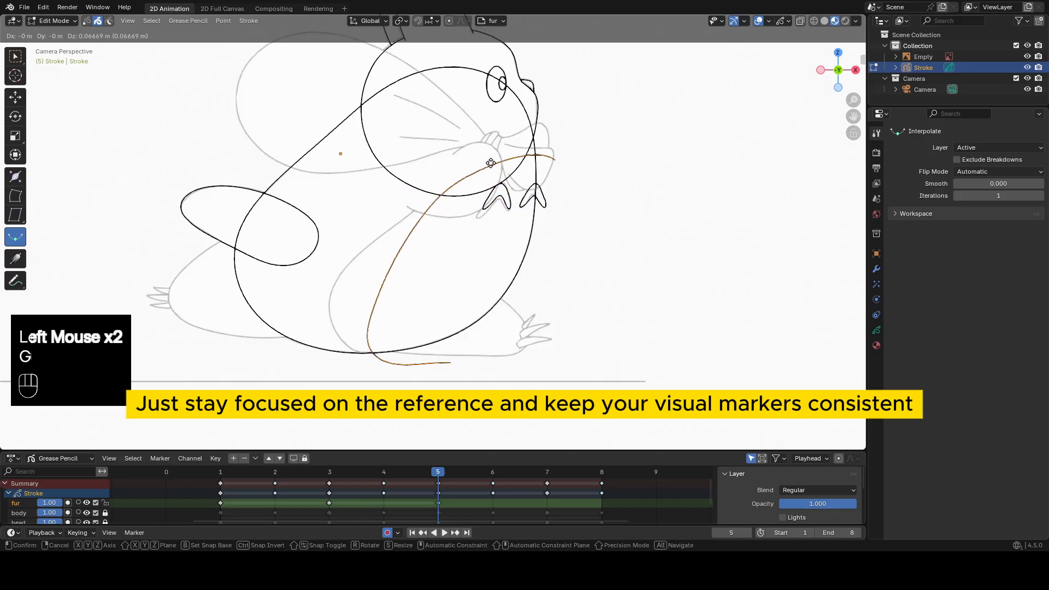
left_click(480, 146)
key("Tab")
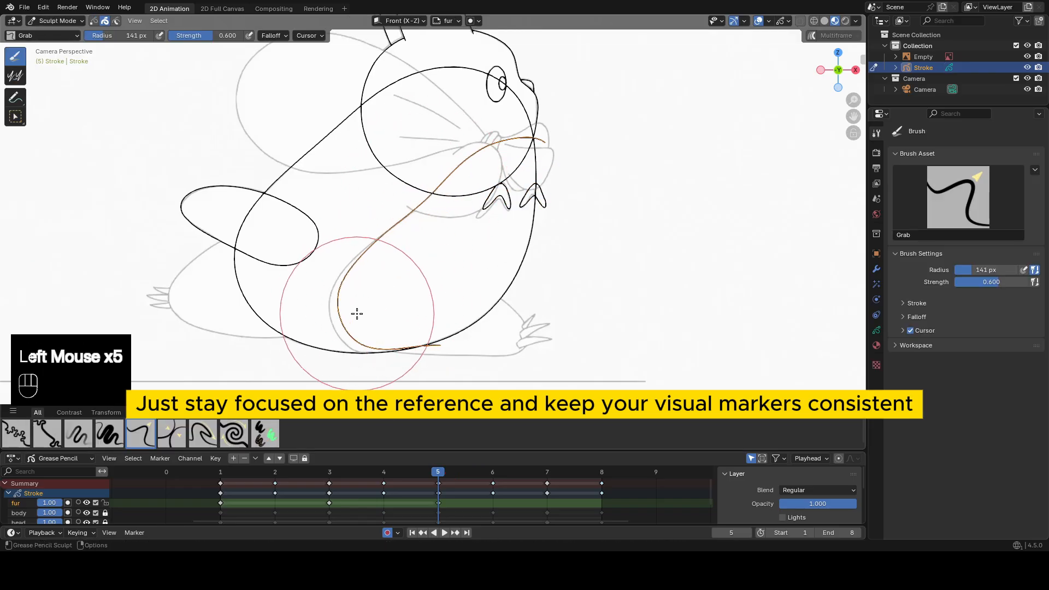
left_click_drag(357, 313, 350, 322)
left_click_drag(419, 327, 418, 336)
left_click_drag(354, 289, 356, 266, "shift")
left_click_drag(356, 265, 359, 283)
left_click_drag(533, 153, 525, 149, "shift")
middle_click_drag(523, 137, 516, 154, "shift")
left_click_drag(492, 125, 490, 118)
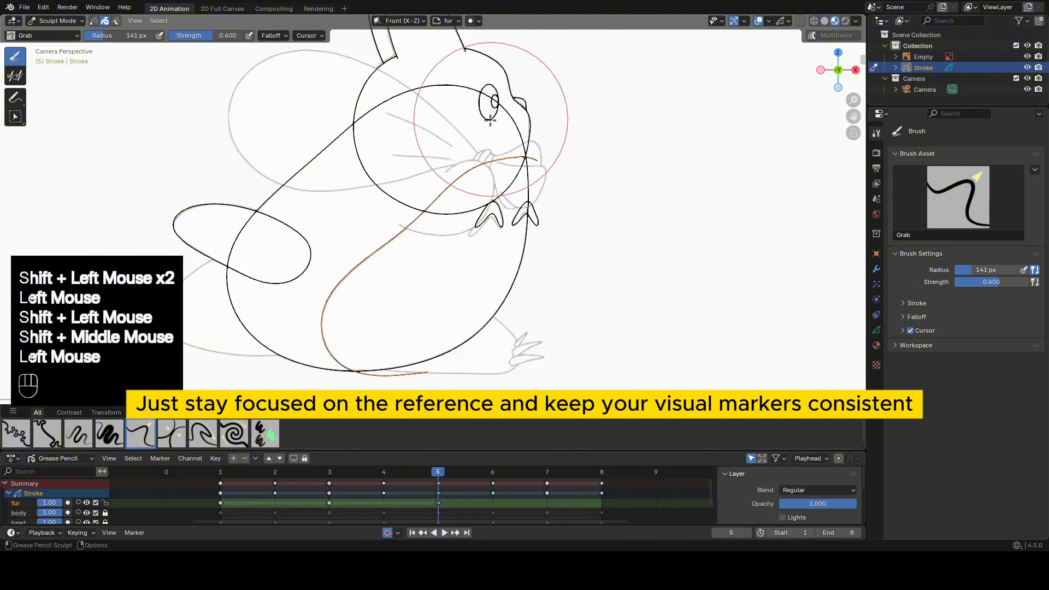
left_click_drag(544, 157, 543, 152)
mouse_move(519, 151)
left_mouse_down("shift")
mouse_move(503, 148)
mouse_move(552, 151)
left_mouse_up("shift")
Sculpt each of the two small triangle shapes on frame 5 to match the reference.
key("Tab")
scroll(478, 245, "up", 2)
left_click(526, 217)
key("Tab")
left_click_drag(574, 220, 572, 226)
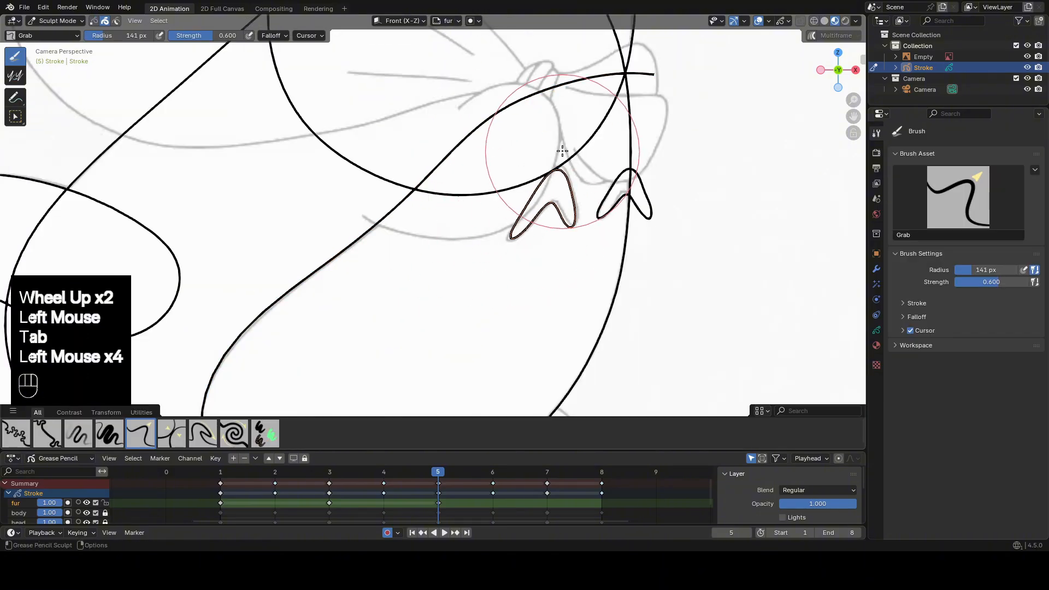
key("Tab")
left_click(622, 180)
key("Tab")
left_click_drag(632, 187, 631, 181)
scroll(526, 228, "down", 2)
middle_click_drag(526, 227, 546, 187, "shift")
On frame 7, move all the fur strokes back and slightly down to roughly align with the reference.
key("Tab")
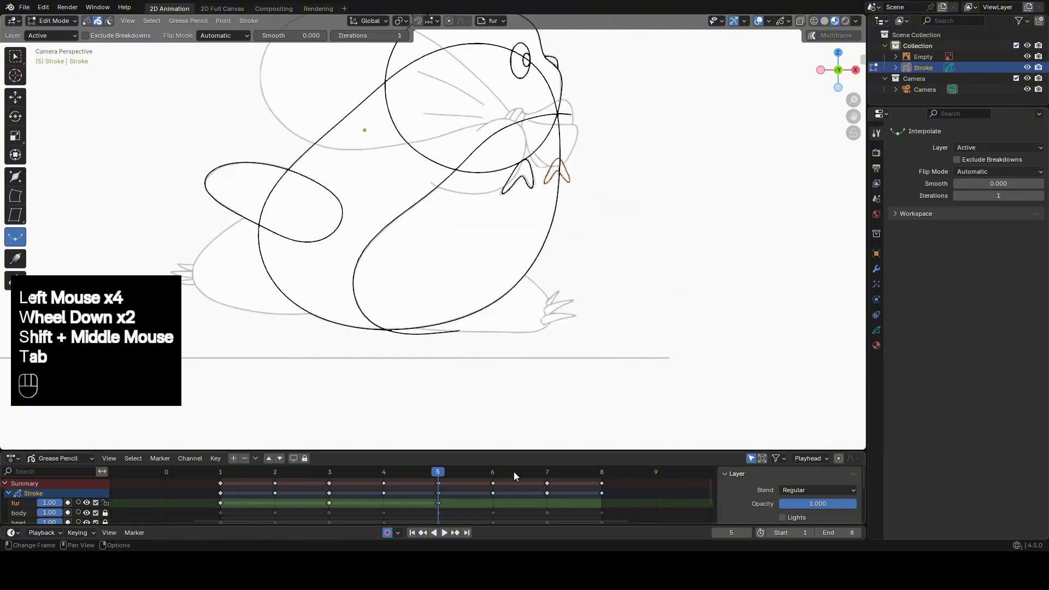
left_click(547, 472)
key("Tab")
middle_click_drag(528, 241, 593, 230, "shift")
key("a")
key("g")
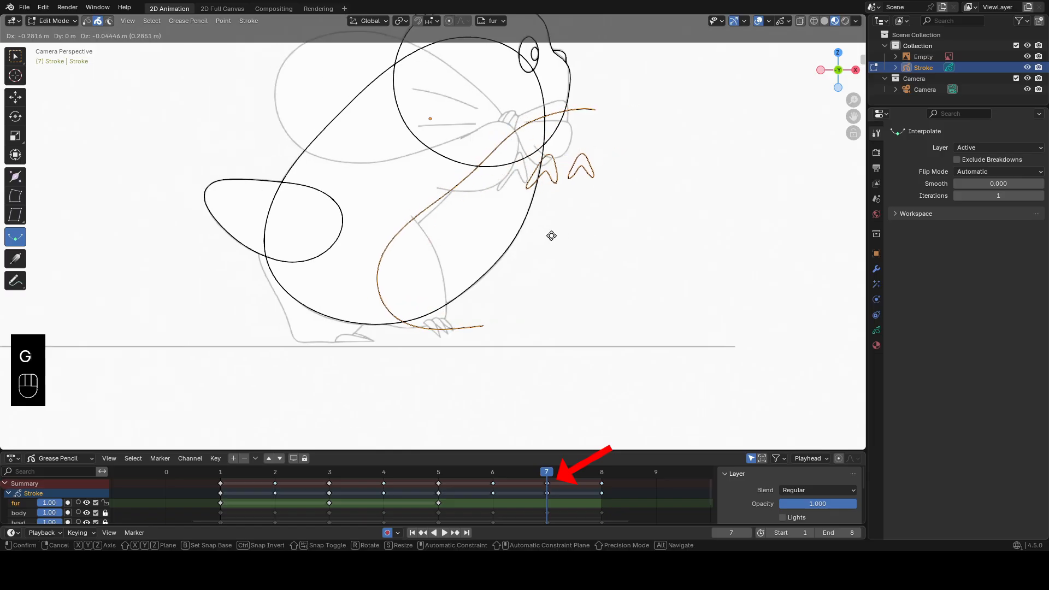
left_click(551, 236)
Reposition only the main fur curve on frame 7 to sit closer to the reference.
left_click(502, 146)
key("Tab")
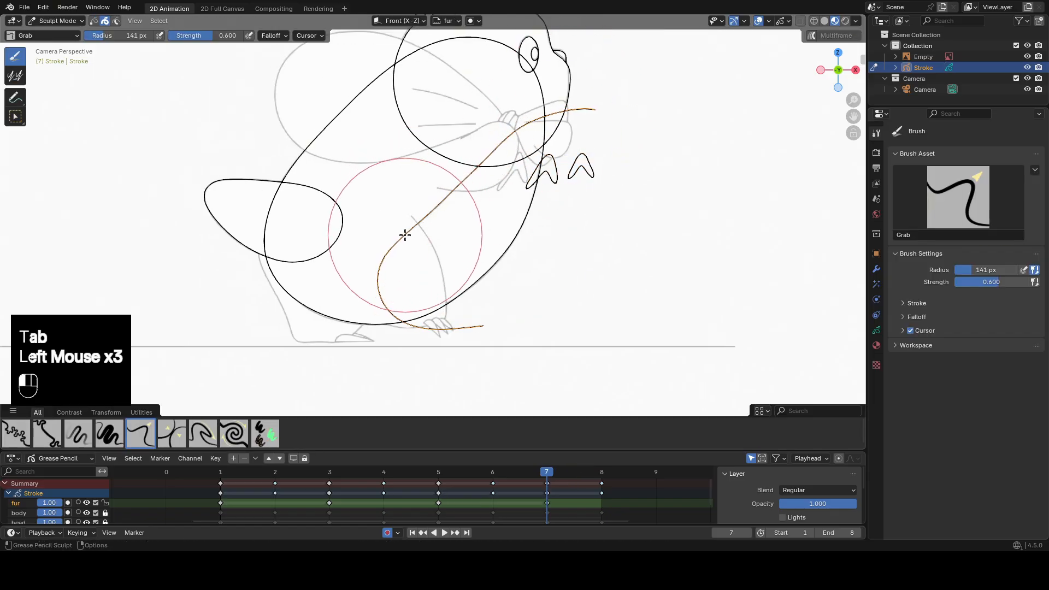
key("Tab")
key("g")
left_click(558, 223)
key("Tab")
Sculpt the main fur curve on frame 7 with Grab and Smooth strokes, comparing its shape with frame 5.
left_click_drag(551, 134, 514, 122)
scroll(453, 224, "down", 2)
left_click_drag(385, 330, 402, 323)
left_click_drag(402, 323, 403, 307)
left_click(438, 473)
left_click(547, 474)
scroll(435, 307, "up", 2)
left_click_drag(407, 354, 413, 345)
left_click_drag(415, 339, 385, 305, "shift")
left_click_drag(391, 268, 454, 178, "shift")
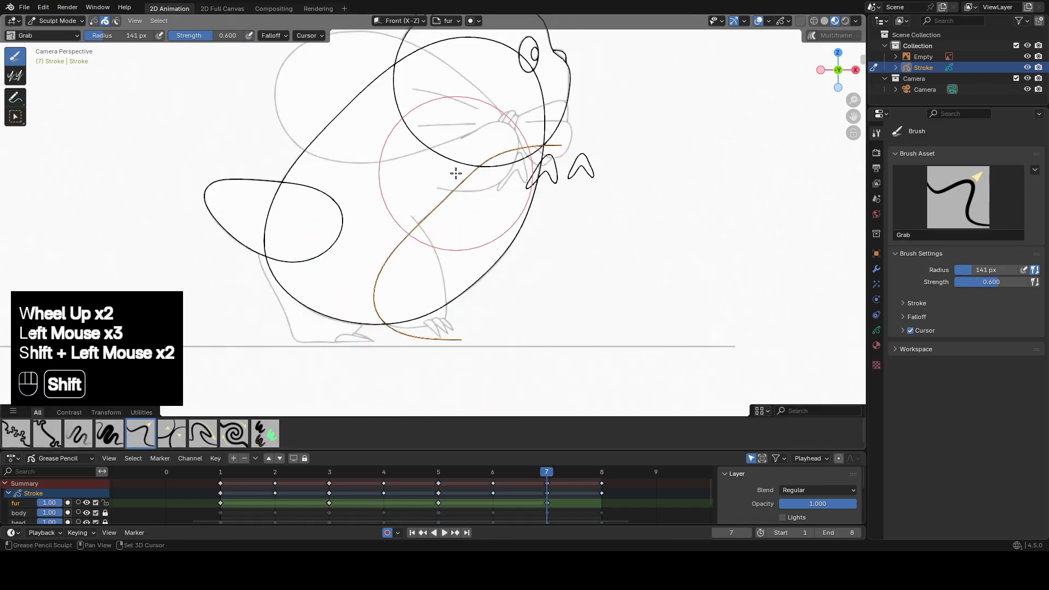
middle_click_drag(456, 173, 434, 205, "shift")
Move the two small triangle shapes on frame 7 onto the matching reference shapes below the bow.
scroll(433, 205, "up", 2)
key("Tab")
left_click(636, 190)
left_click(608, 171, "shift")
key("g")
left_click(559, 170)
key("Tab")
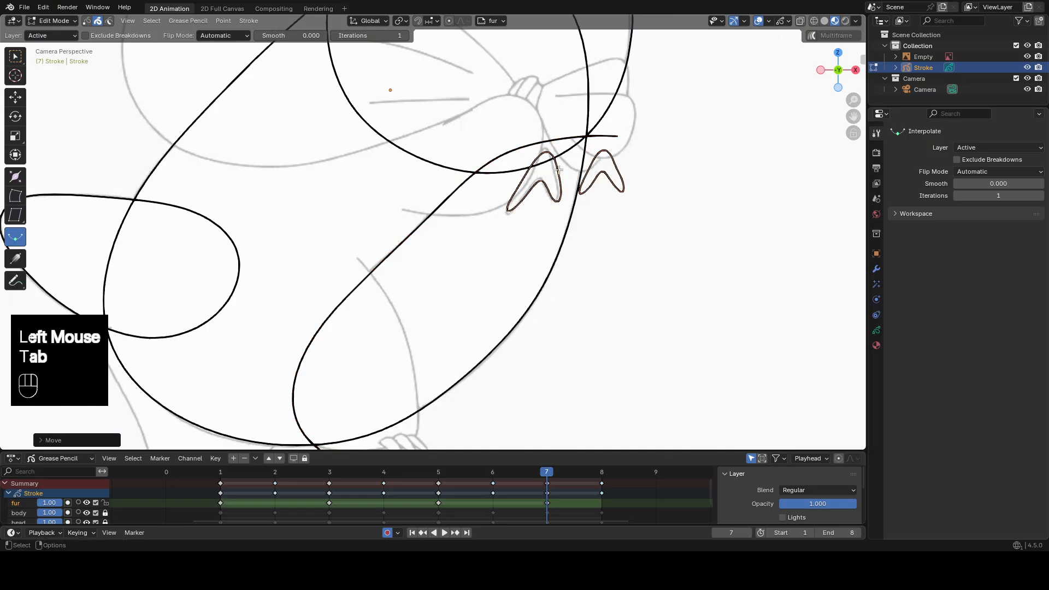
Sculpt the small triangle shapes on frame 7 to match the reference.
left_click_drag(567, 179, 565, 175)
left_click_drag(564, 172, 507, 164)
left_click_drag(529, 195, 531, 190)
key("Tab")
left_click(612, 136)
key("Tab")
scroll(558, 226, "down", 2)
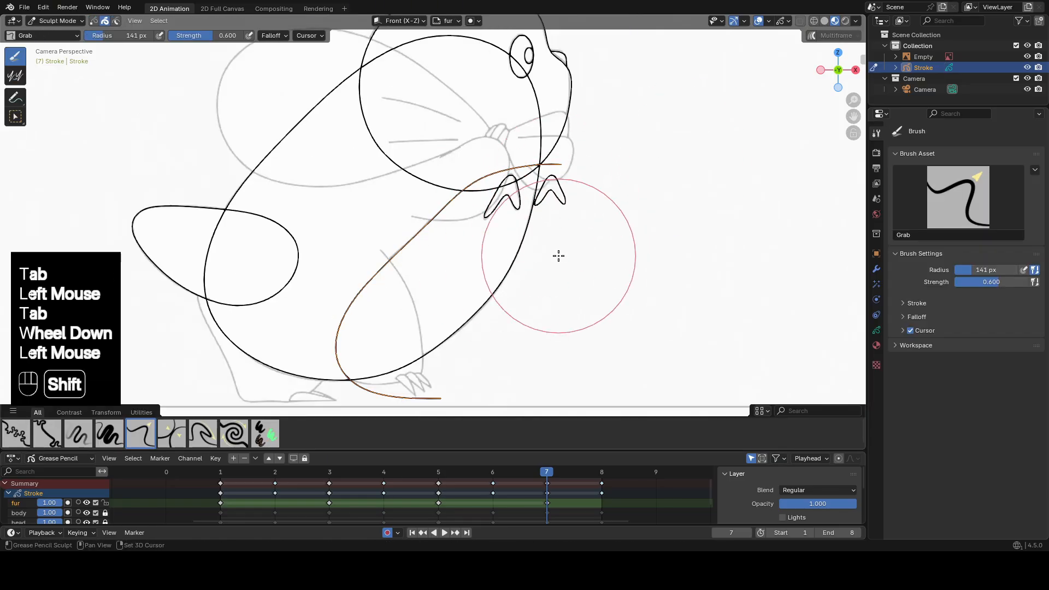
middle_click_drag(559, 256, 571, 251, "shift")
Duplicate the fur layer's first keyframe to frame 9.
left_click(220, 503)
key("shift+d")
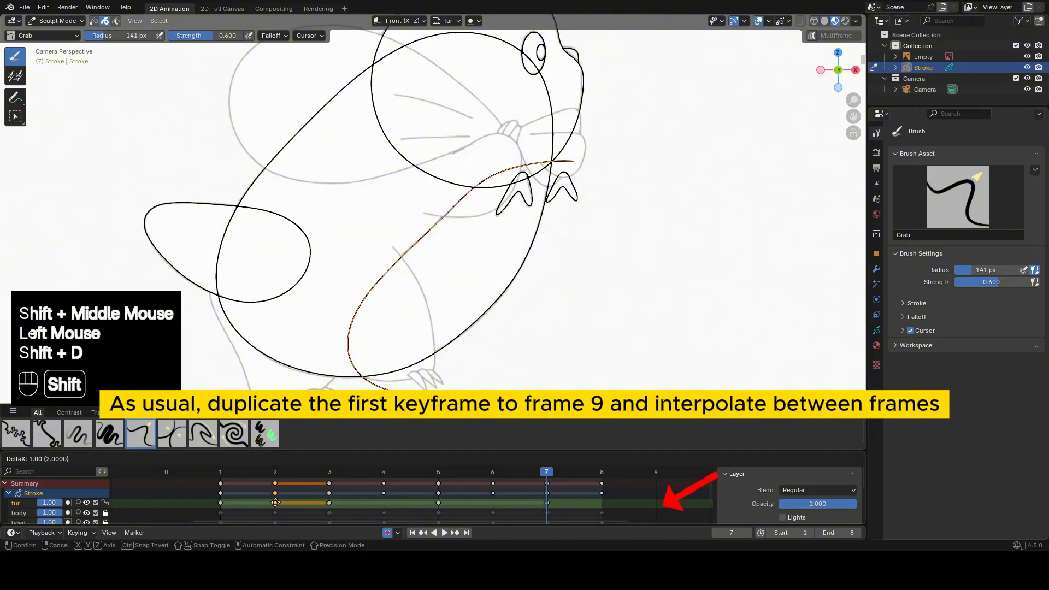
left_click(646, 496)
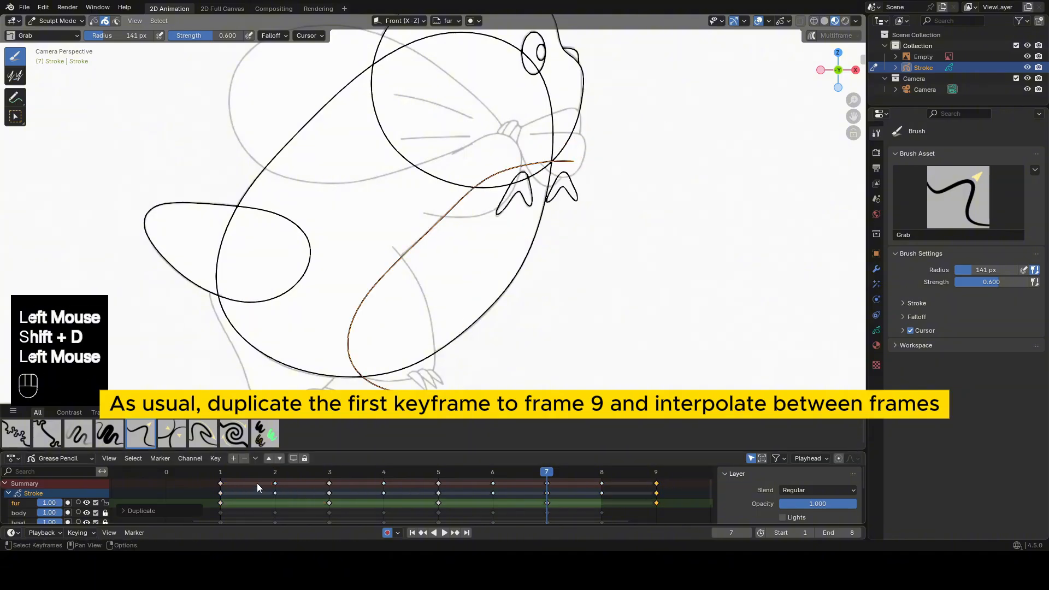
Interpolate the fur strokes on frame 2, and shift them all down to align with the reference.
left_click(274, 473)
key("Tab")
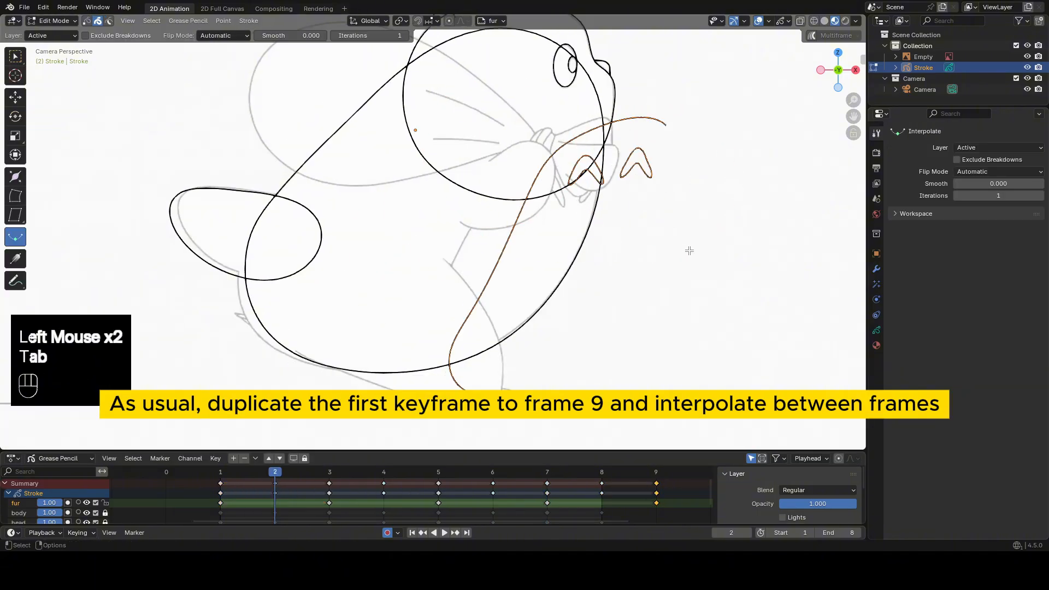
mouse_move(663, 237)
left_mouse_down()
mouse_move(620, 258)
mouse_move(539, 248)
left_mouse_up()
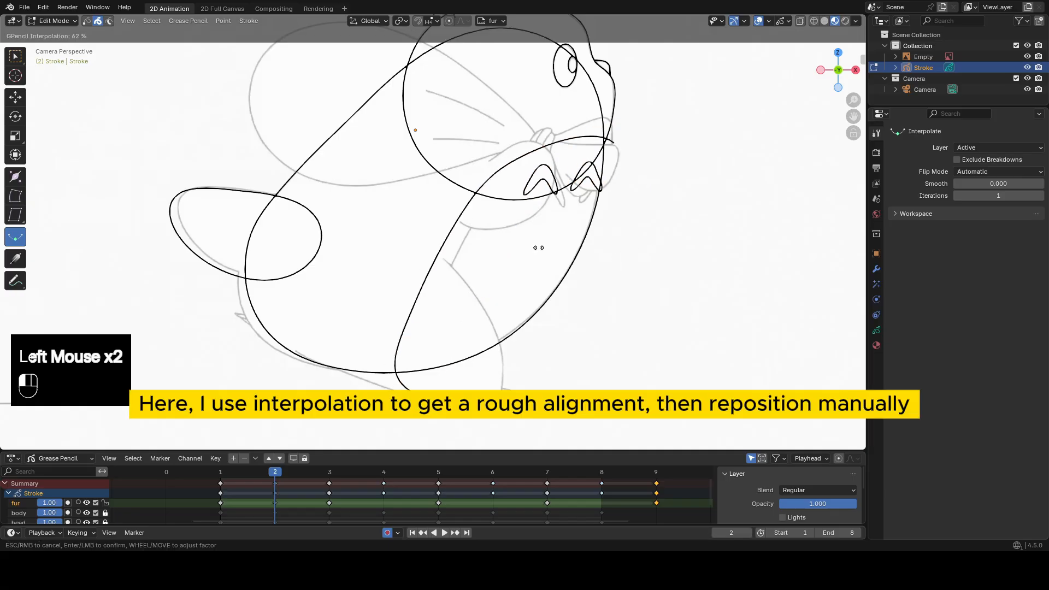
left_click(437, 251)
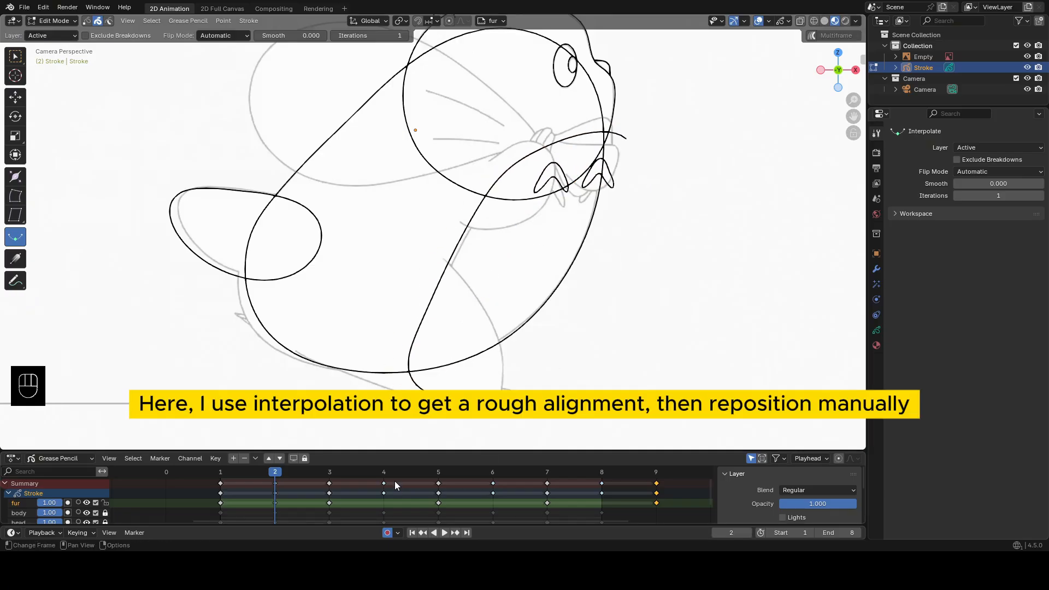
key("Tab")
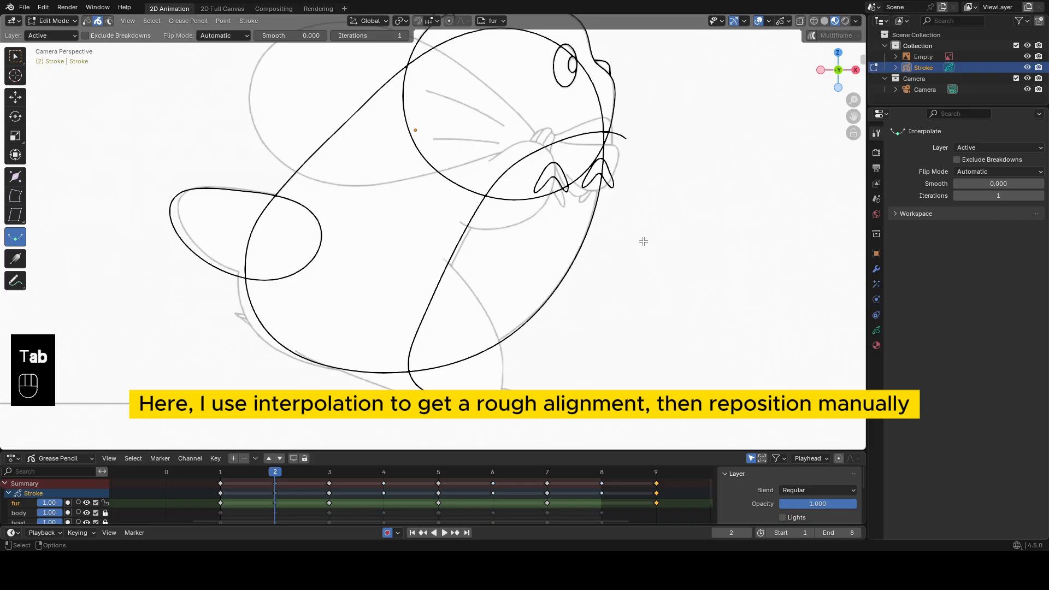
key("g")
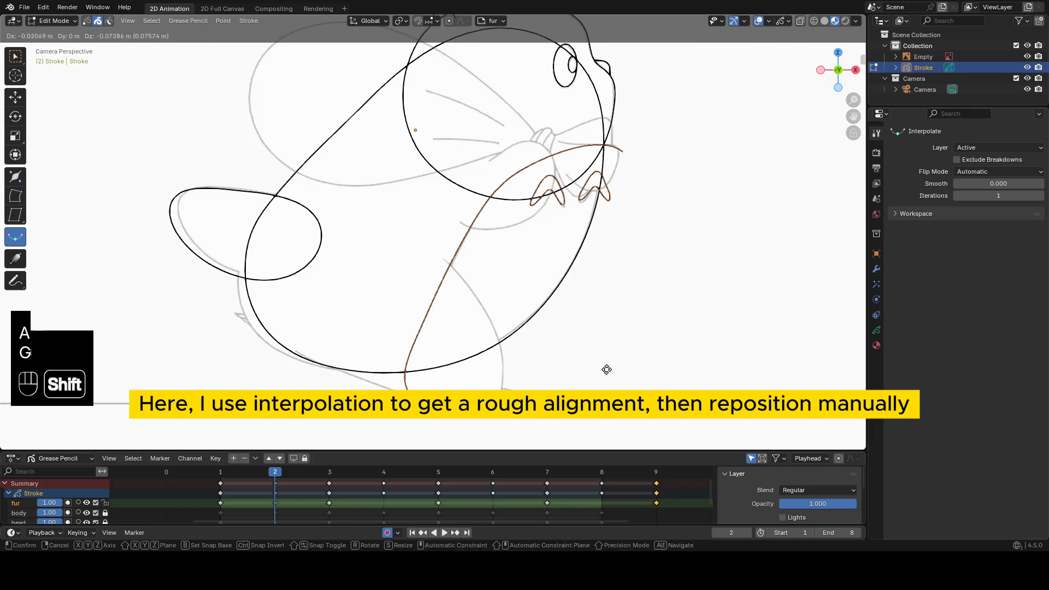
left_click(606, 370, "shift")
Interpolate the fur strokes on frame 4, and shift them all up to align with the reference.
left_click(384, 474)
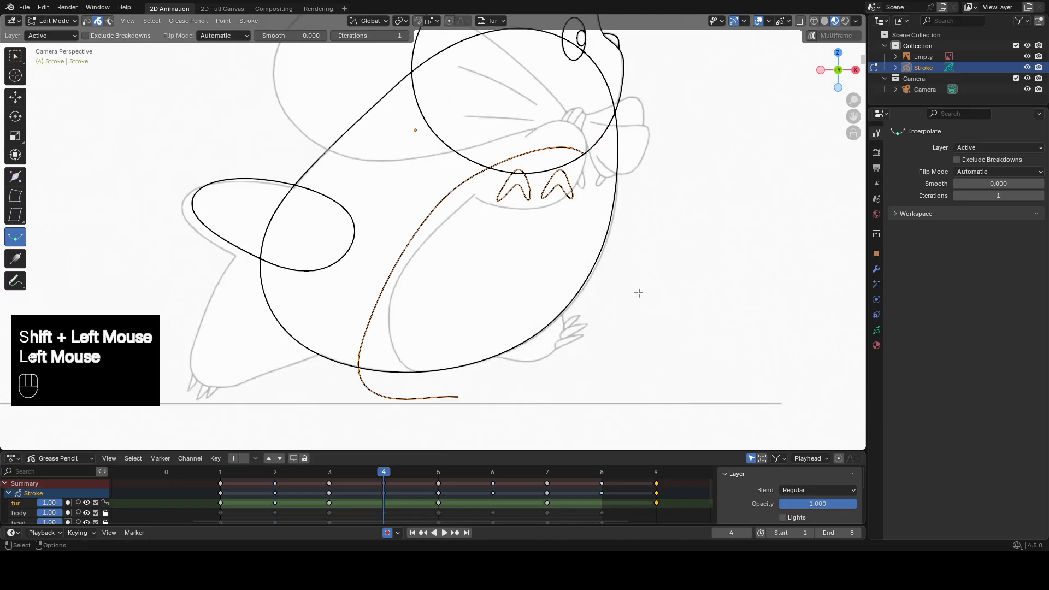
key("Tab")
left_click(690, 291)
left_click_drag(690, 291, 576, 282)
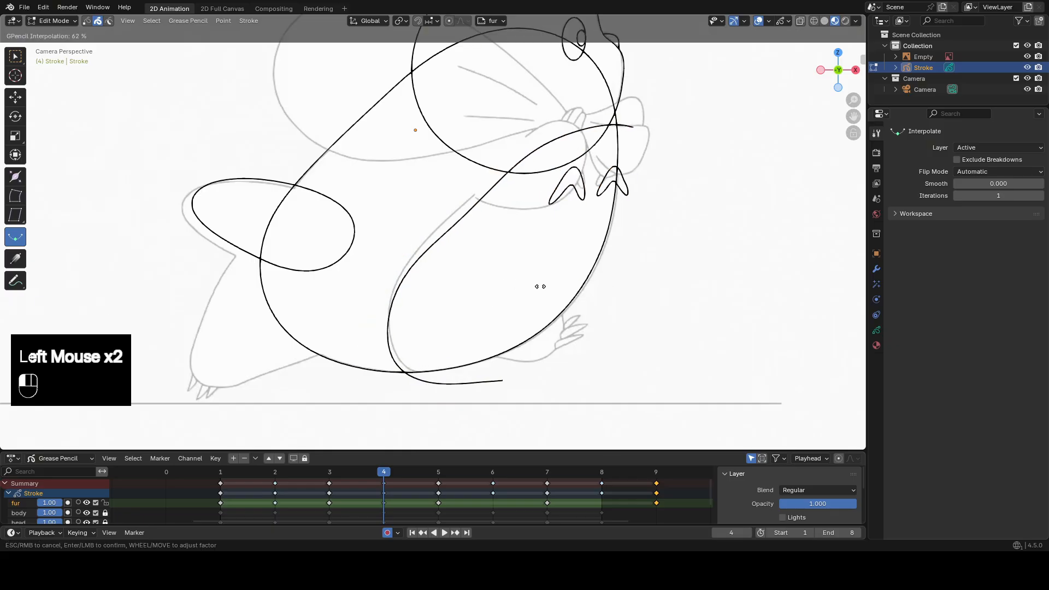
key("Tab")
key("a")
key("g")
left_click(670, 181, "shift")
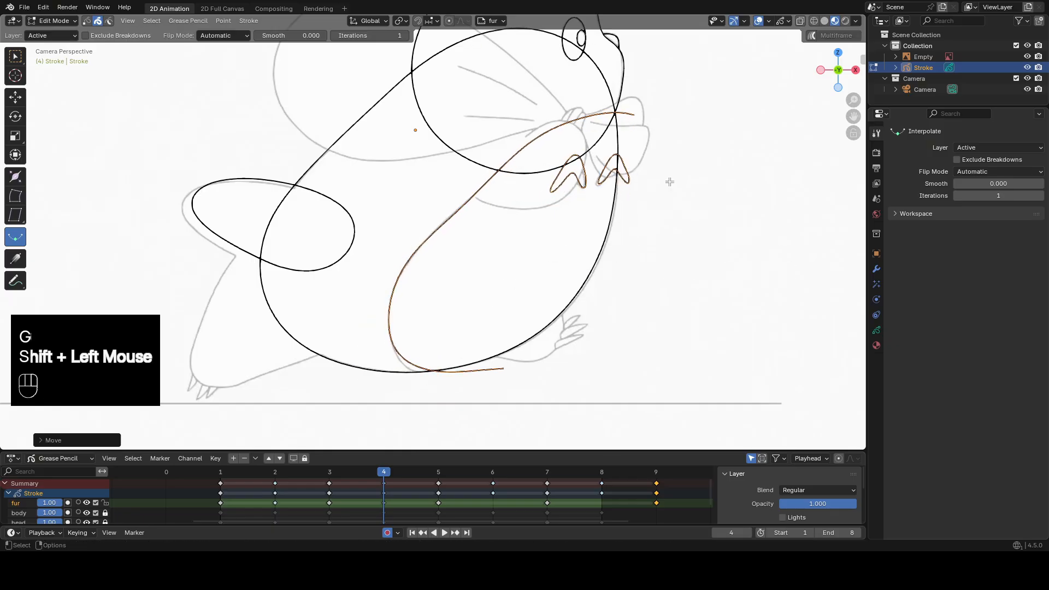
Interpolate the fur strokes on frame 6, and shift them all down to align with the reference.
left_click_drag(416, 472, 485, 477)
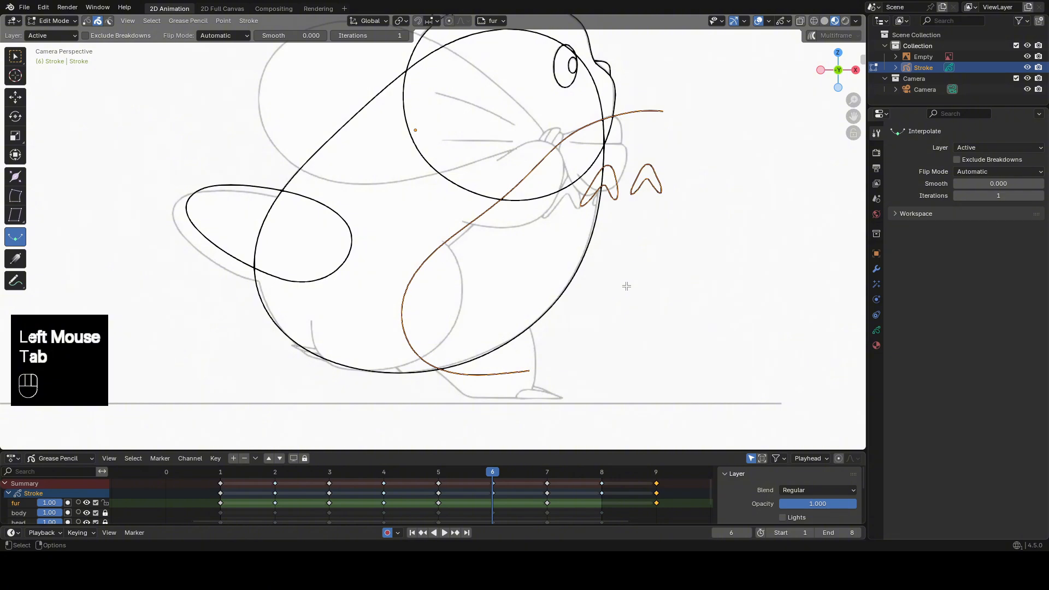
left_click_drag(627, 285, 378, 274)
key("Tab")
key("a")
key("g")
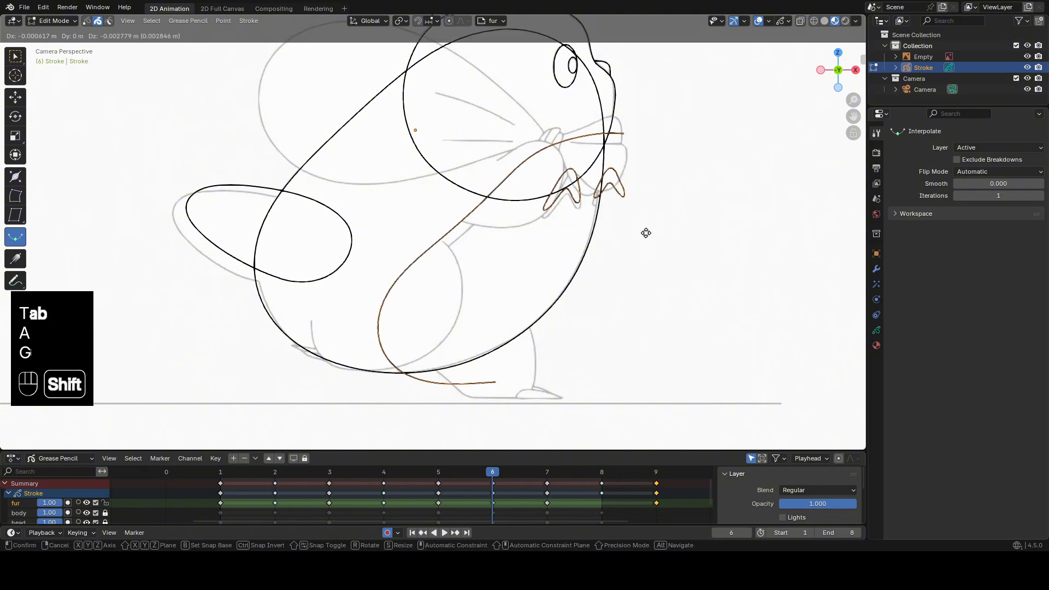
left_click(647, 345, "shift")
Interpolate the fur strokes on frame 8, and shift them all up to align with the reference.
left_click_drag(543, 471, 601, 471)
key("Tab")
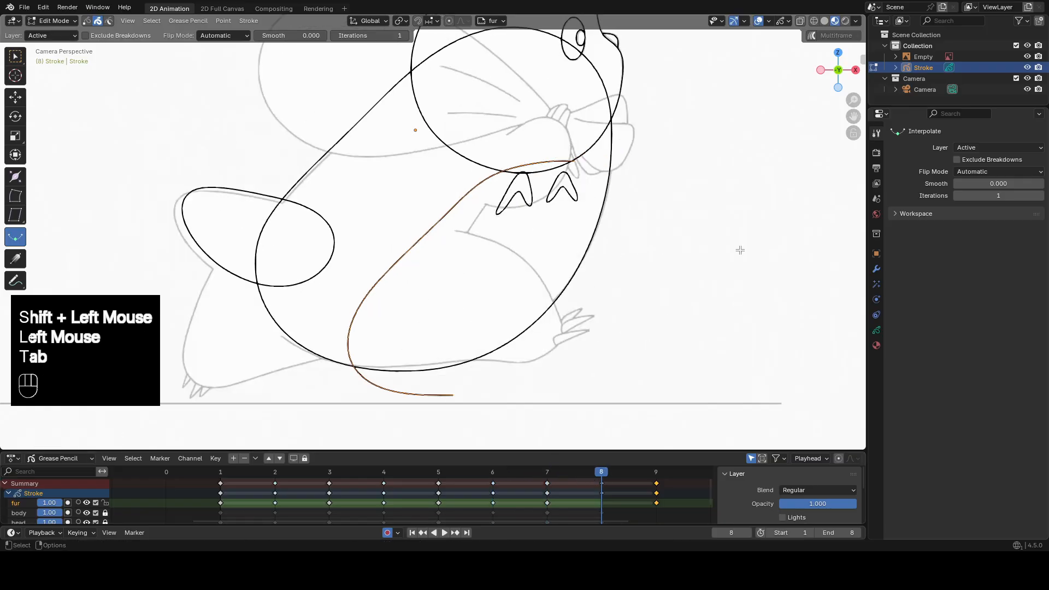
mouse_move(740, 250)
left_mouse_down()
mouse_move(499, 250)
mouse_move(574, 261)
left_mouse_up()
key("Tab")
key("a")
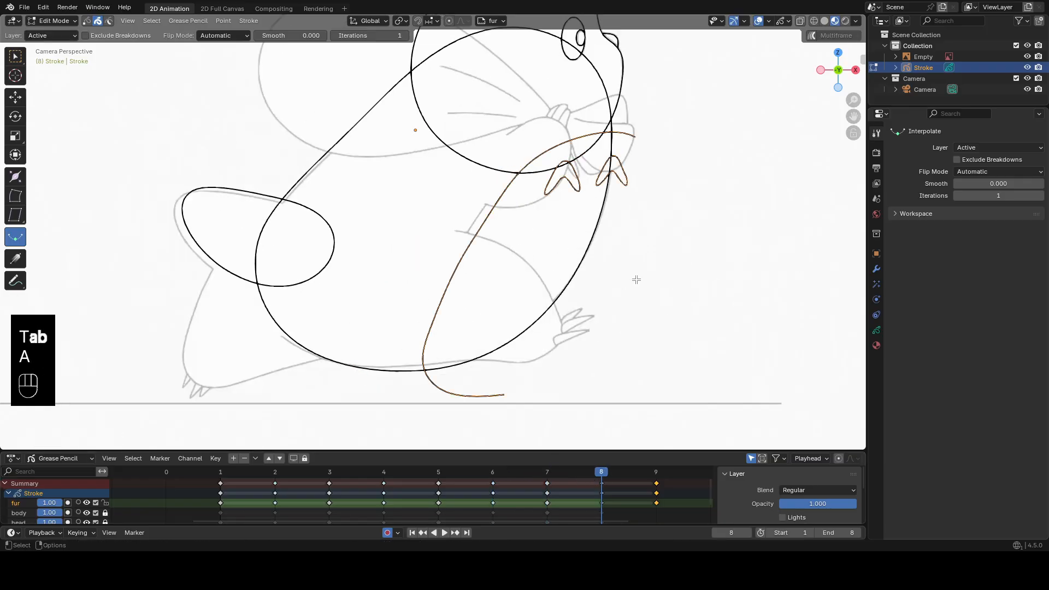
key("g")
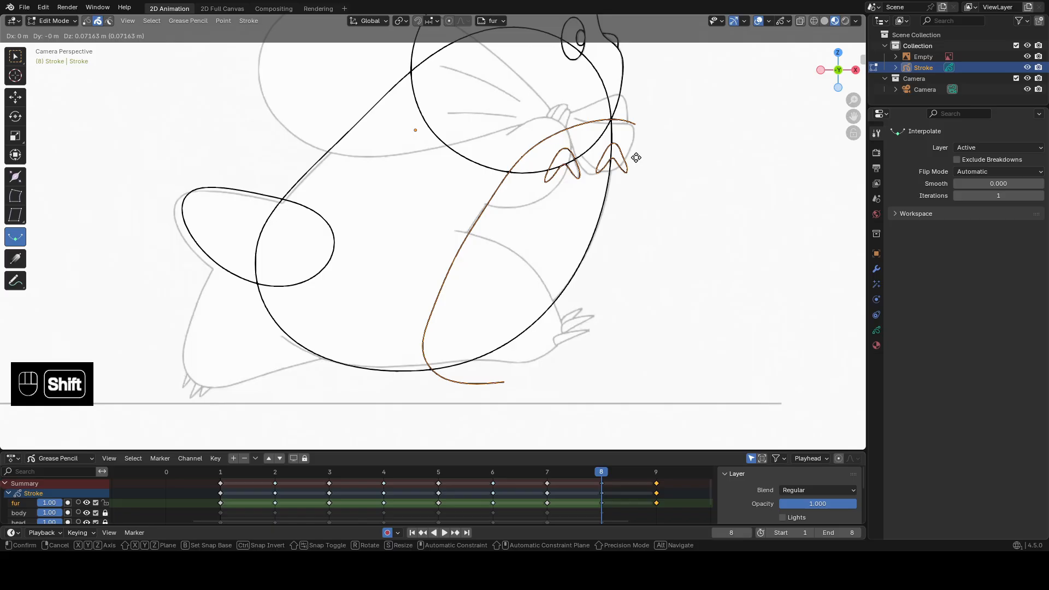
left_click(635, 157, "shift")
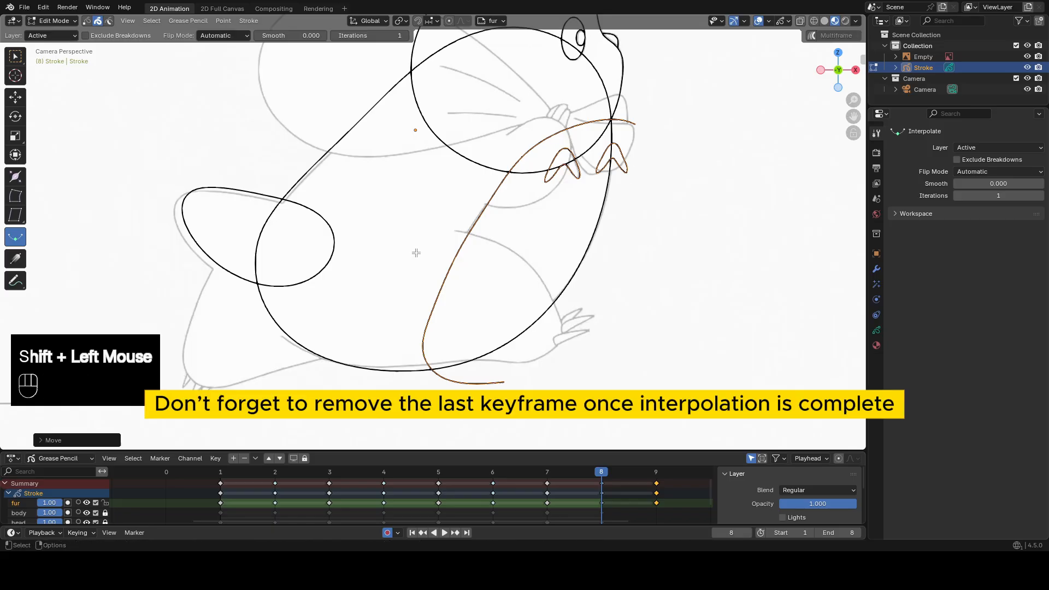
Delete the fur layer's extra keyframe at frame 9.
left_click(657, 503)
key("x")
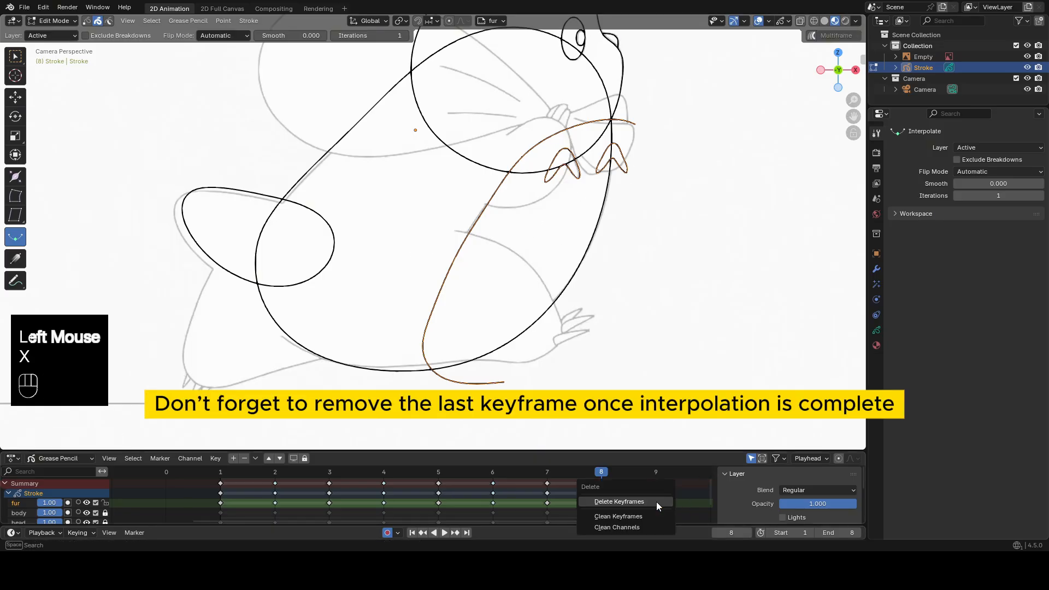
left_click(657, 500)
Hide the head layer so only the body and fur strokes show over the reference.
scroll(662, 221, "down", 2)
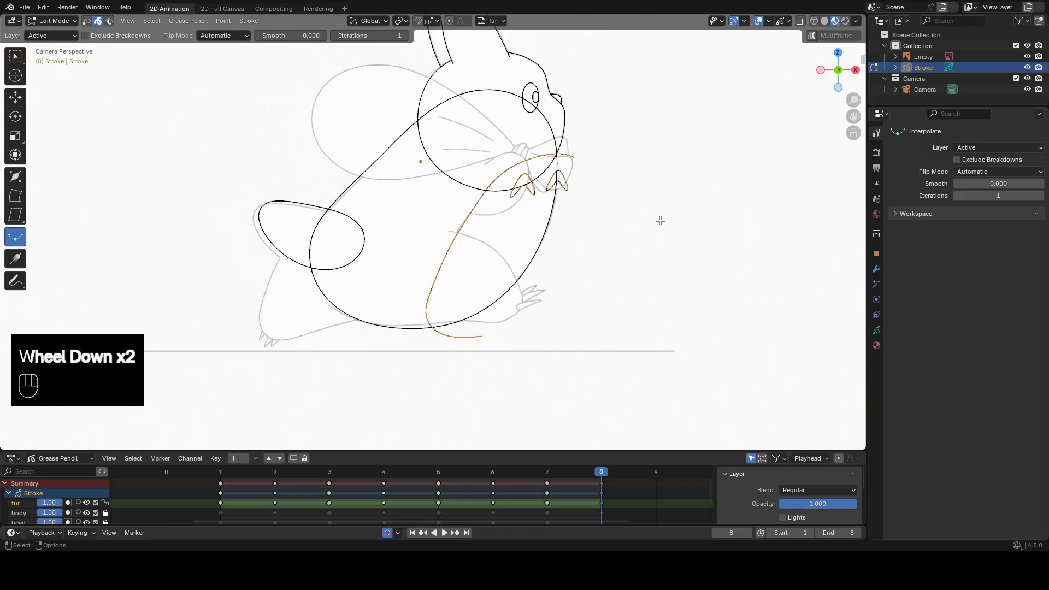
scroll(103, 512, "down", 1)
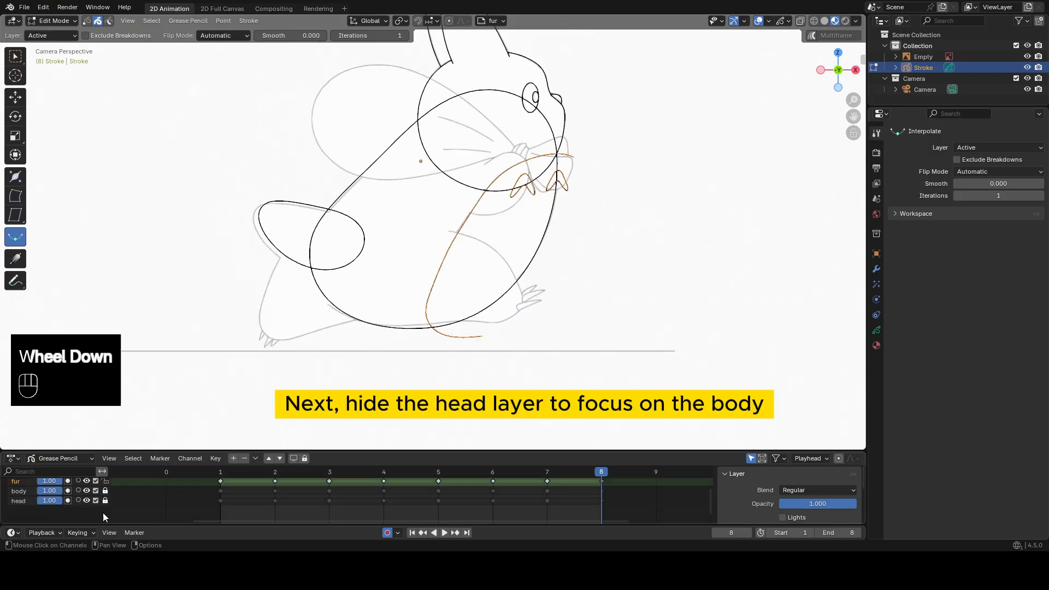
left_click(87, 500)
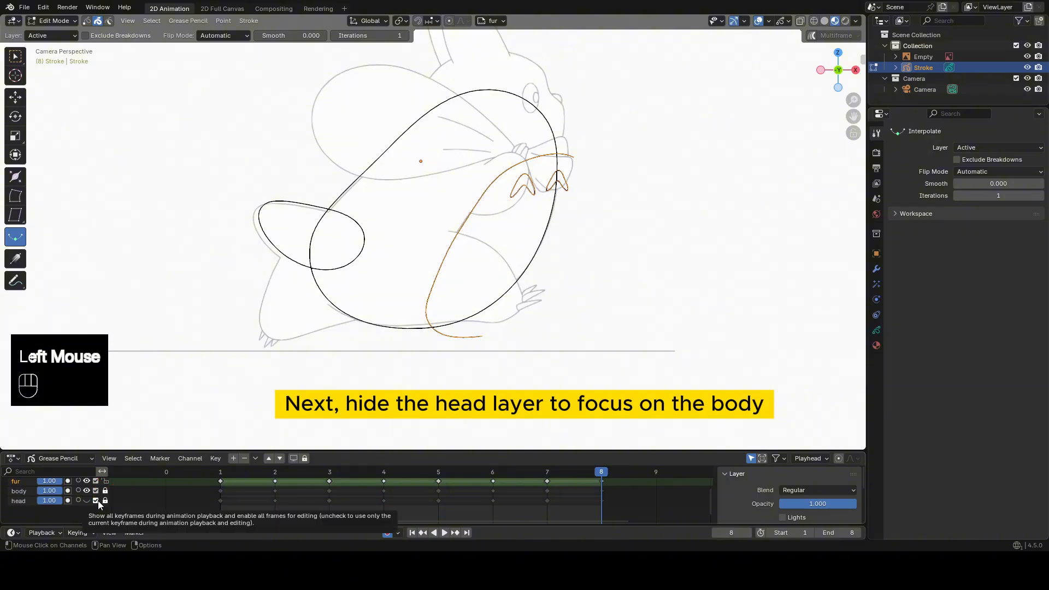
Go to frame 1 and merge the fur layer down into the body layer.
scroll(120, 496, "up", 1)
scroll(119, 500, "up", 1)
middle_click_drag(126, 498, 158, 513)
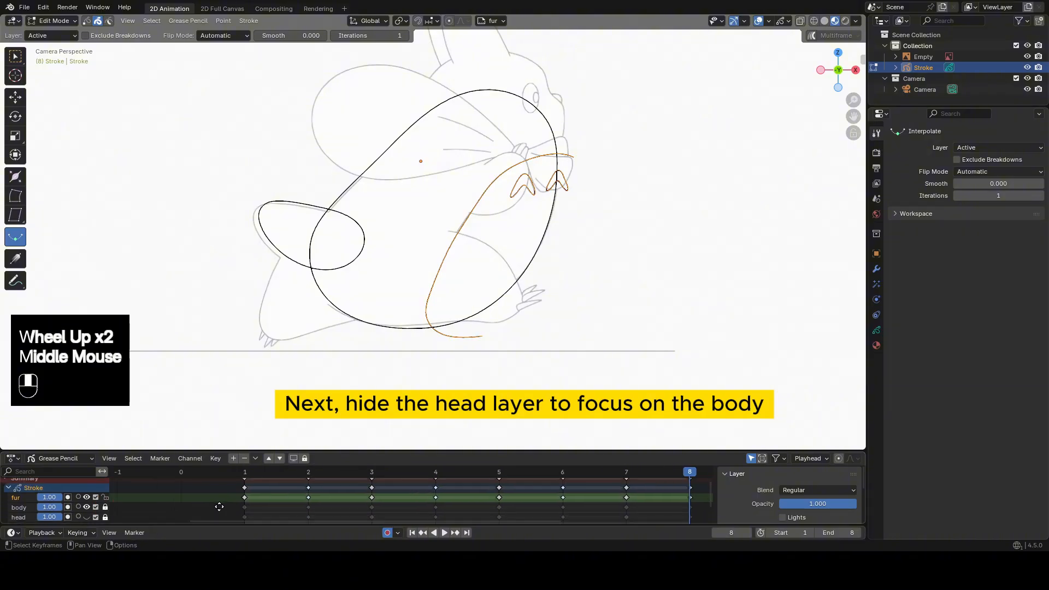
left_click(250, 474)
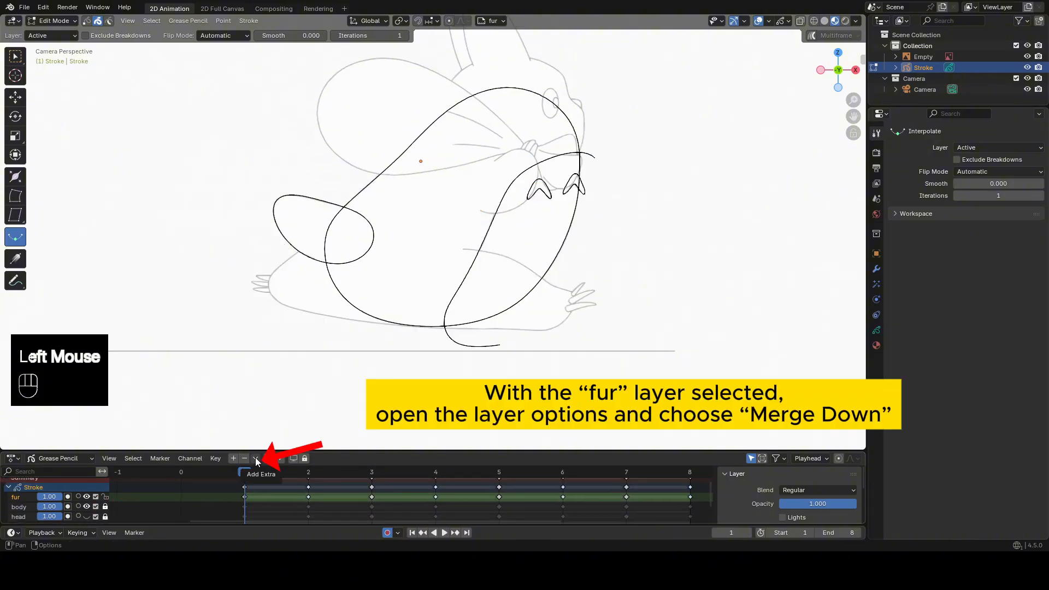
left_click(256, 459)
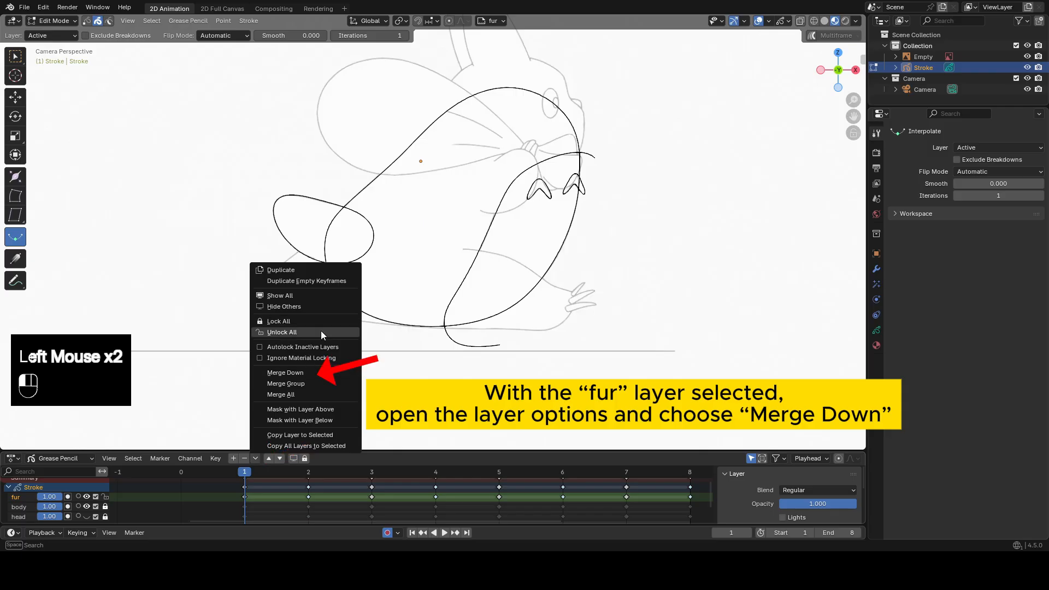
left_click(316, 372)
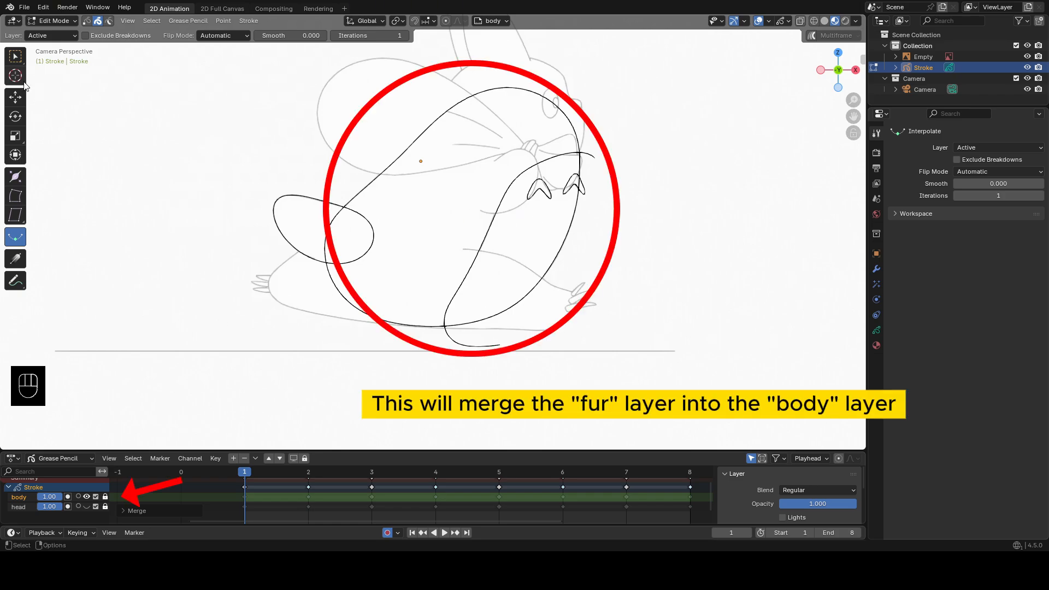
In Draw Mode, use the Trim tool on frame 1 to cut the excess body line inside the tail.
key("Tab")
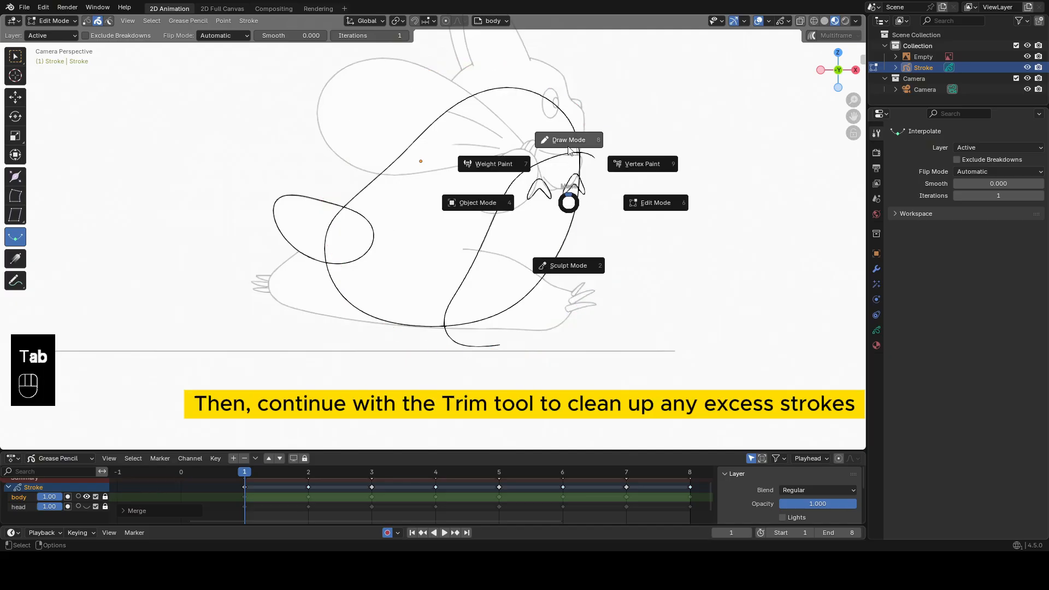
scroll(215, 145, "up", 2)
left_click(16, 158)
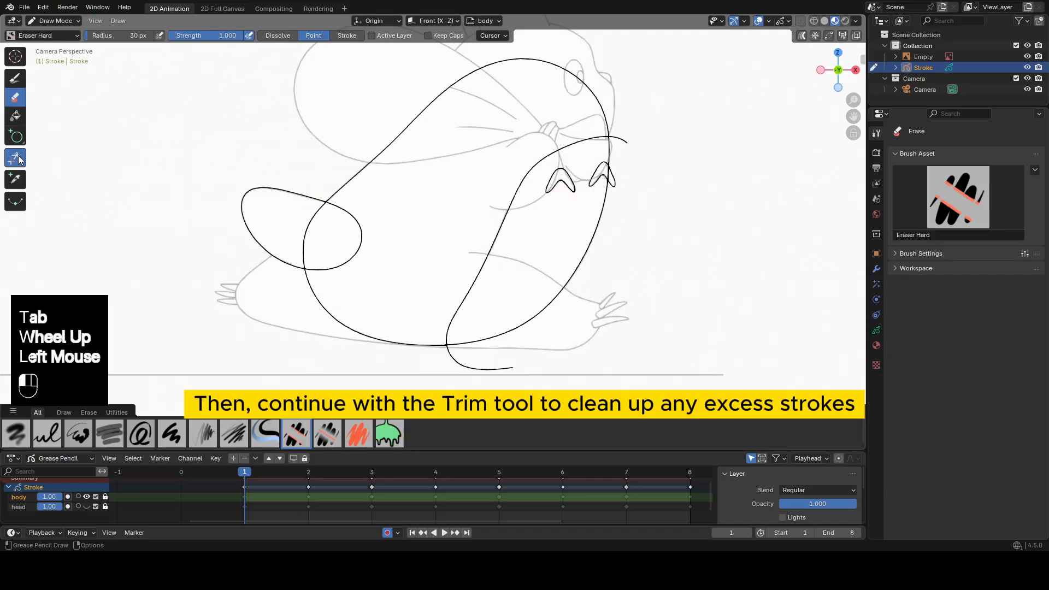
middle_click_drag(428, 233, 385, 216, "shift")
left_click_drag(318, 205, 350, 220)
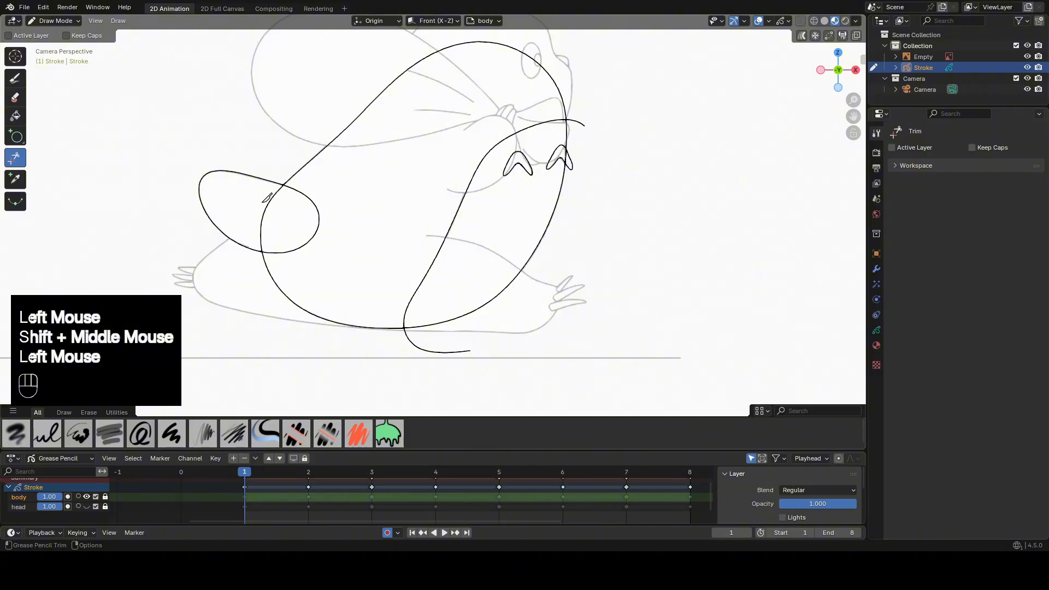
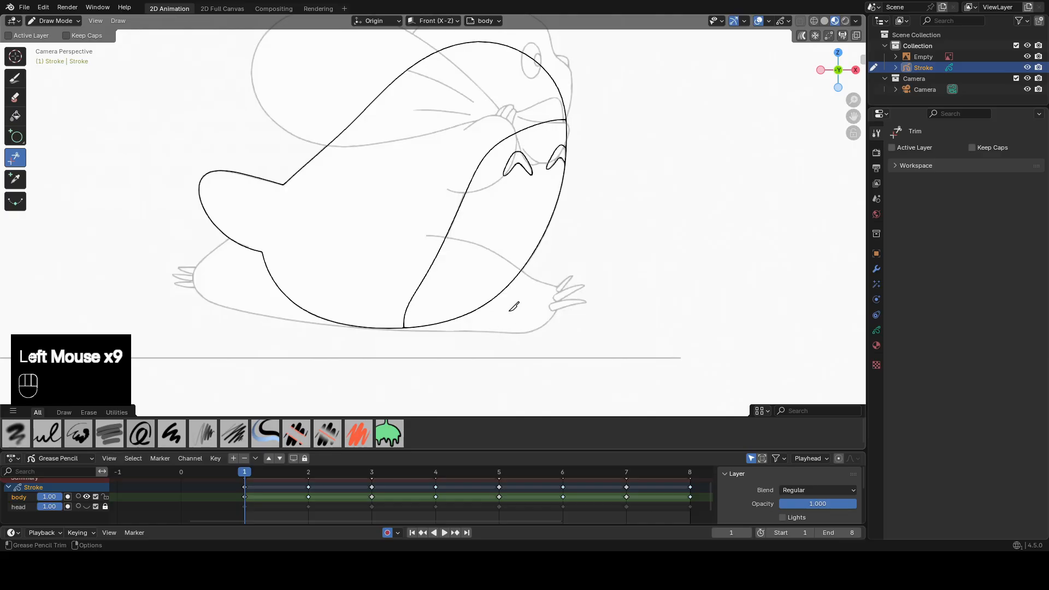
Advance to frame 2 of the body layer.
key("Up")
left_click(249, 207)
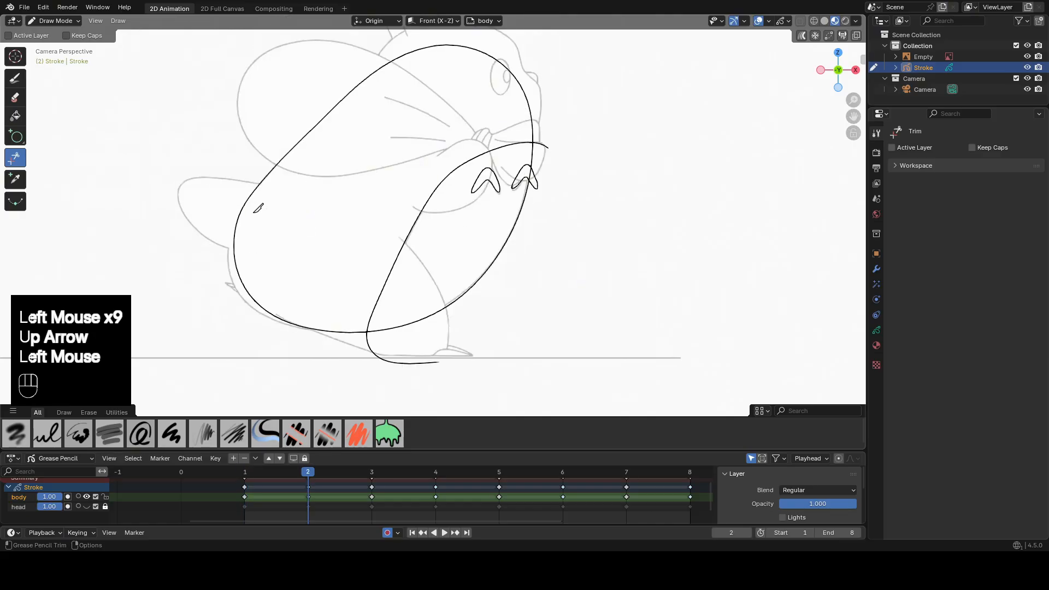
key("ctrl+z")
left_click(300, 210)
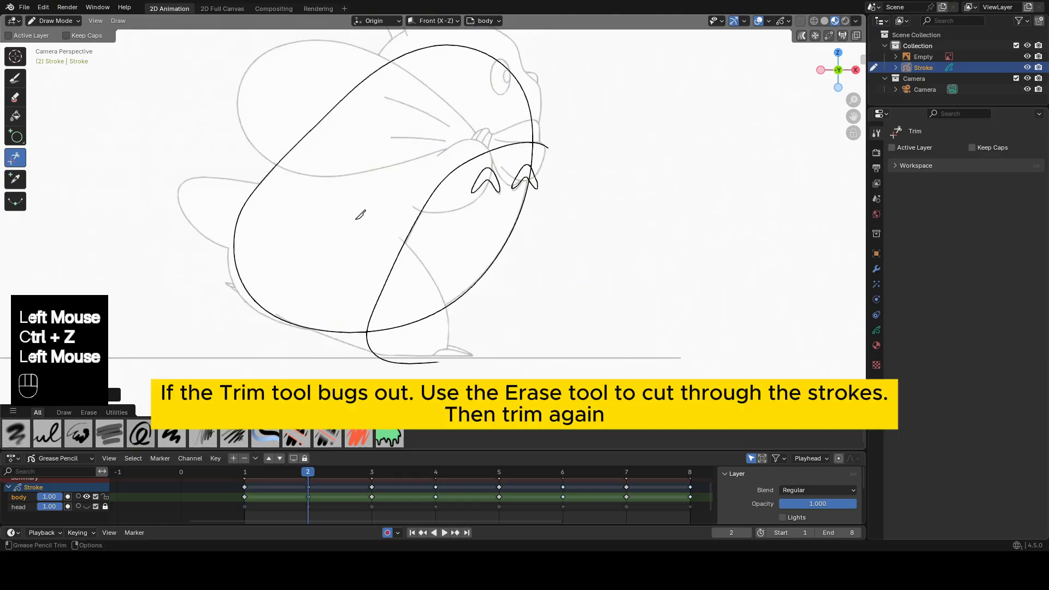
key("ctrl+z")
On frame 2, erase through the overlapping tail and body strokes, and trim the excess lines inside the tail and outside the body.
left_click(14, 97)
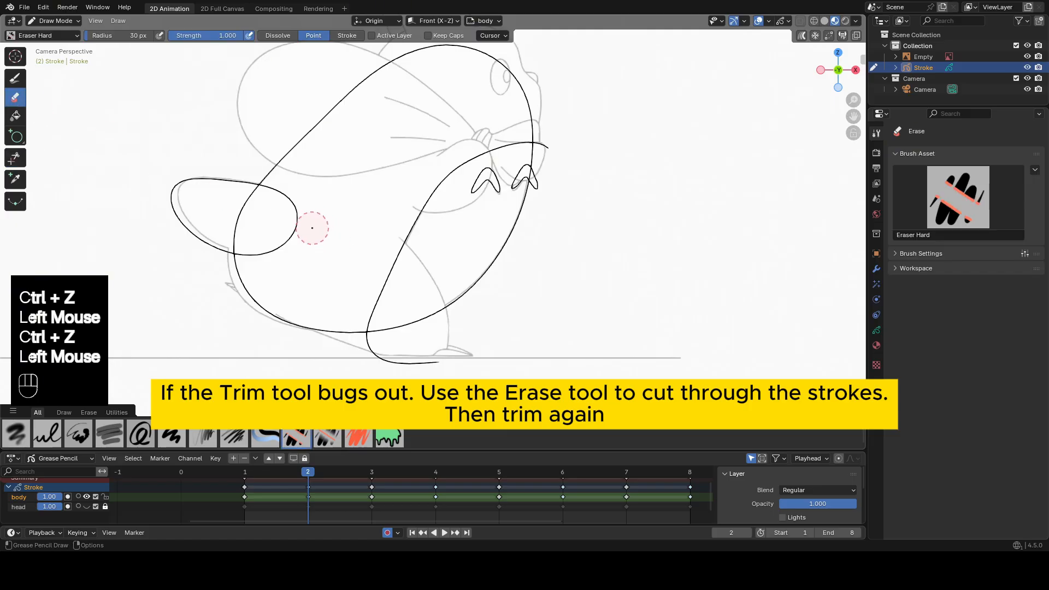
left_click_drag(308, 228, 235, 208)
left_click(14, 158)
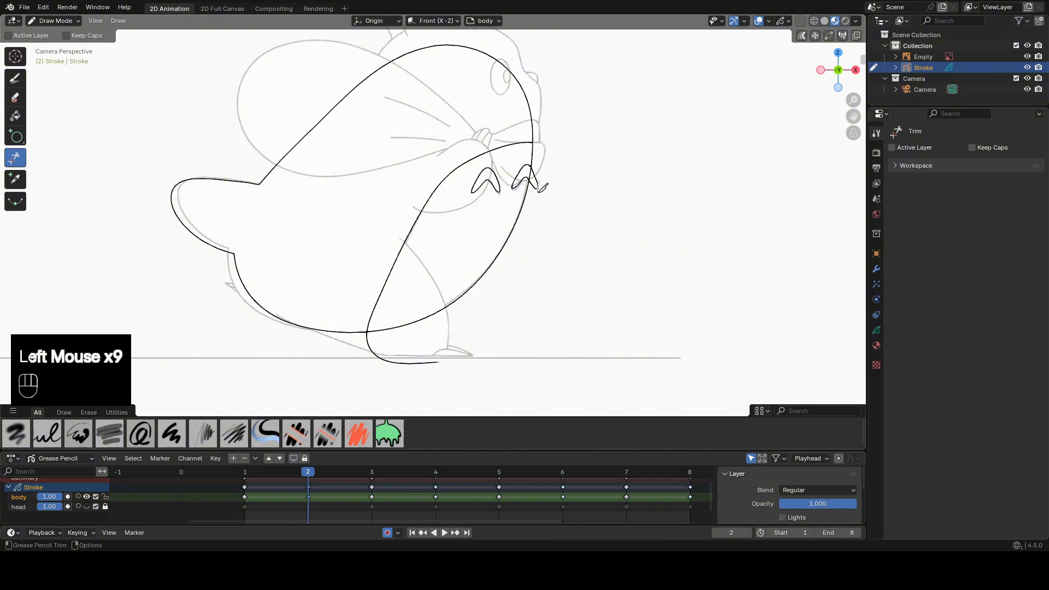
left_click(436, 343)
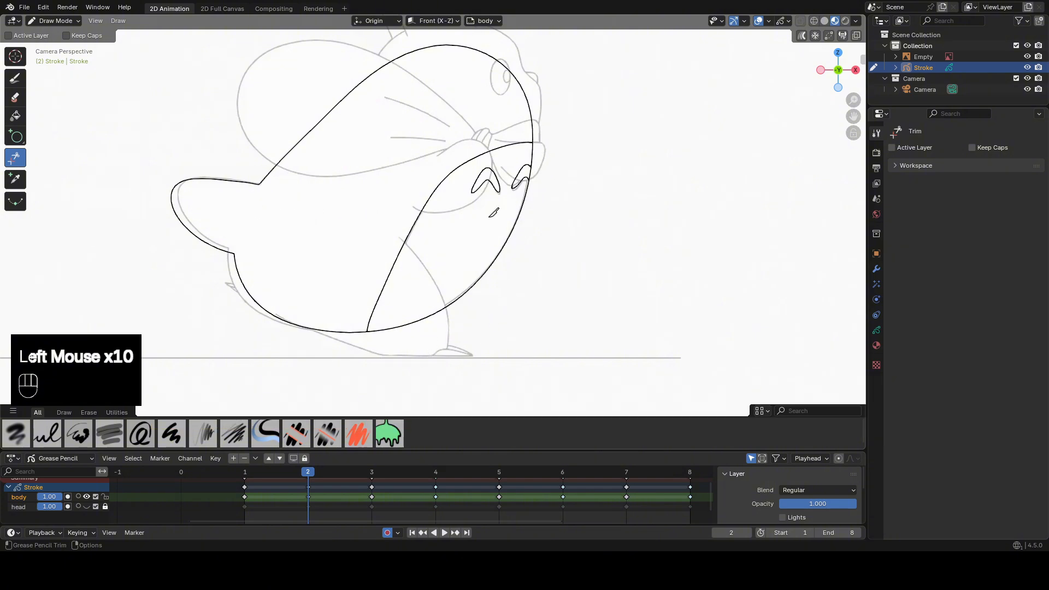
Trim the overlapping tail lines and the fur line ends outside the body on frame 3.
key("Up")
left_click_drag(281, 210, 208, 219)
left_click_drag(516, 136, 511, 150)
left_click_drag(512, 165, 504, 185)
left_click_drag(407, 357, 395, 345)
On frame 4, trim the lines overlapping at the tail and the fur strokes extending past the body outline.
key("Up")
left_click_drag(282, 220, 287, 248)
left_click_drag(273, 213, 245, 205)
mouse_move(564, 168)
left_mouse_down()
mouse_move(562, 177)
mouse_move(549, 167)
left_mouse_up()
left_click_drag(557, 112, 549, 122)
On frame 5, trim the excess lines at the tail joint and the fur strokes sticking out of the body.
key("Up")
mouse_move(285, 240)
left_mouse_down()
mouse_move(310, 178)
mouse_move(286, 198)
left_mouse_up()
left_click_drag(579, 108, 580, 123)
left_click_drag(583, 170, 583, 197)
left_click_drag(490, 337, 470, 329)
On frame 6, trim the overlapping tail lines, the chest marking and the belly fur line ends outside the body.
key("Up")
left_click_drag(373, 204, 370, 208)
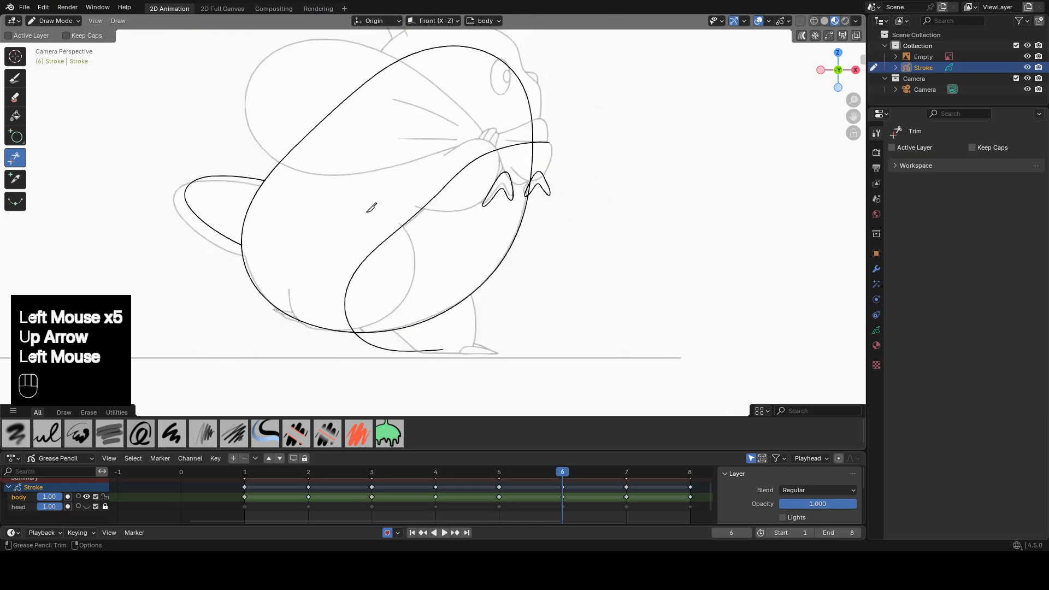
left_click_drag(540, 138, 541, 150)
left_click_drag(543, 169, 541, 191)
left_click_drag(425, 357, 417, 343)
On frame 7, trim the tail and body overlap and the fur strokes outside the body outline.
key("Up")
left_click_drag(285, 224, 276, 252)
left_click_drag(227, 217, 207, 210)
left_click_drag(499, 148, 508, 193)
left_click_drag(411, 359, 399, 344)
On frame 8, trim the overlapping lines at the tail and the fur strokes extending beyond the body.
key("Up")
left_click_drag(312, 214, 297, 235)
left_click_drag(258, 223, 244, 216)
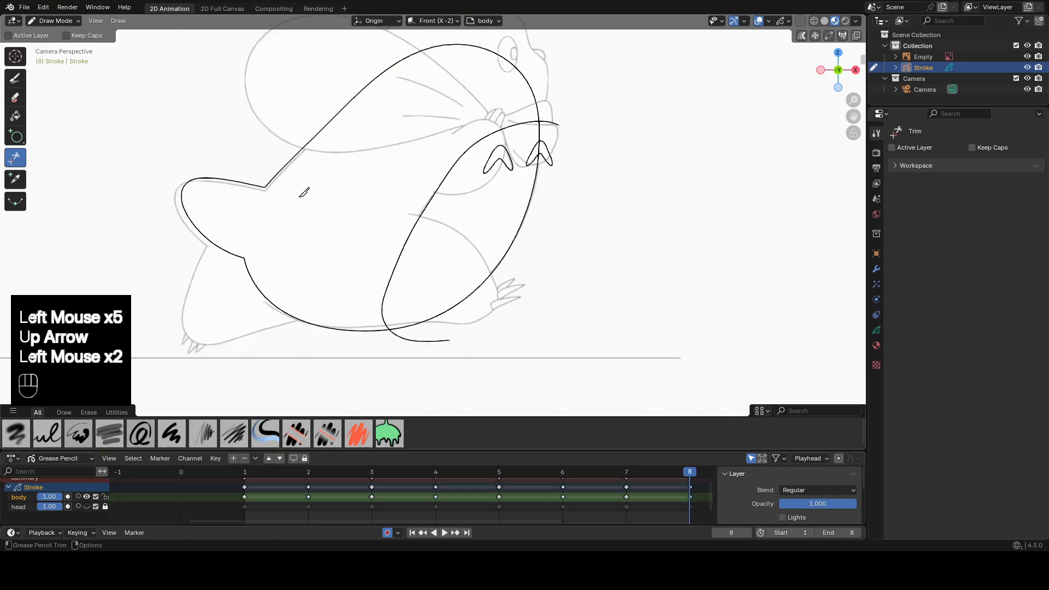
left_click_drag(553, 116, 553, 155)
left_click_drag(552, 155, 551, 167)
Return to frame 1, then unhide and unlock the head layer.
middle_click_drag(669, 158, 590, 145, "shift")
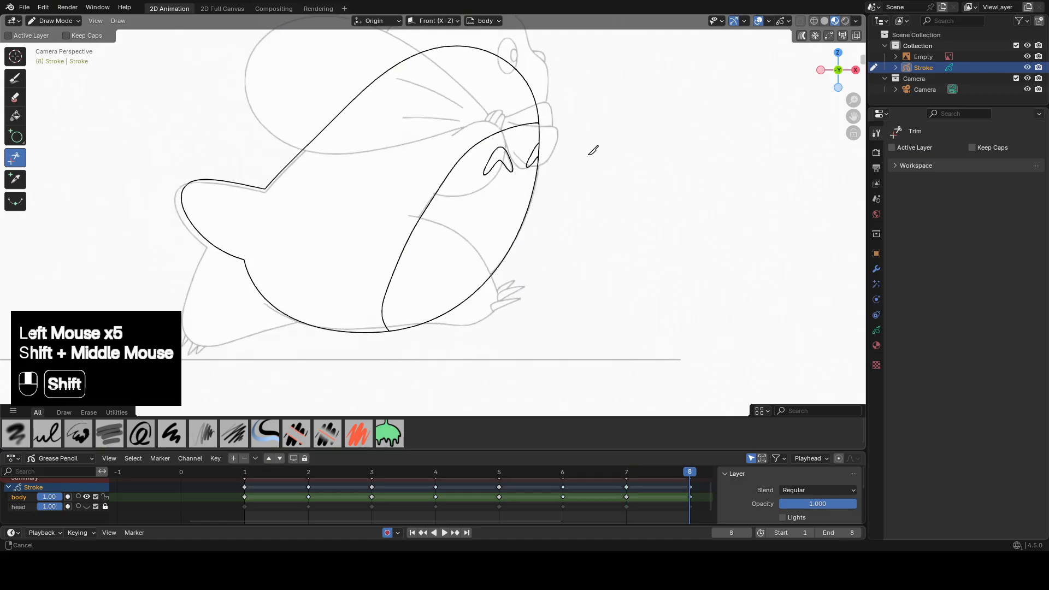
left_click(248, 470)
middle_click_drag(455, 245, 453, 268, "shift")
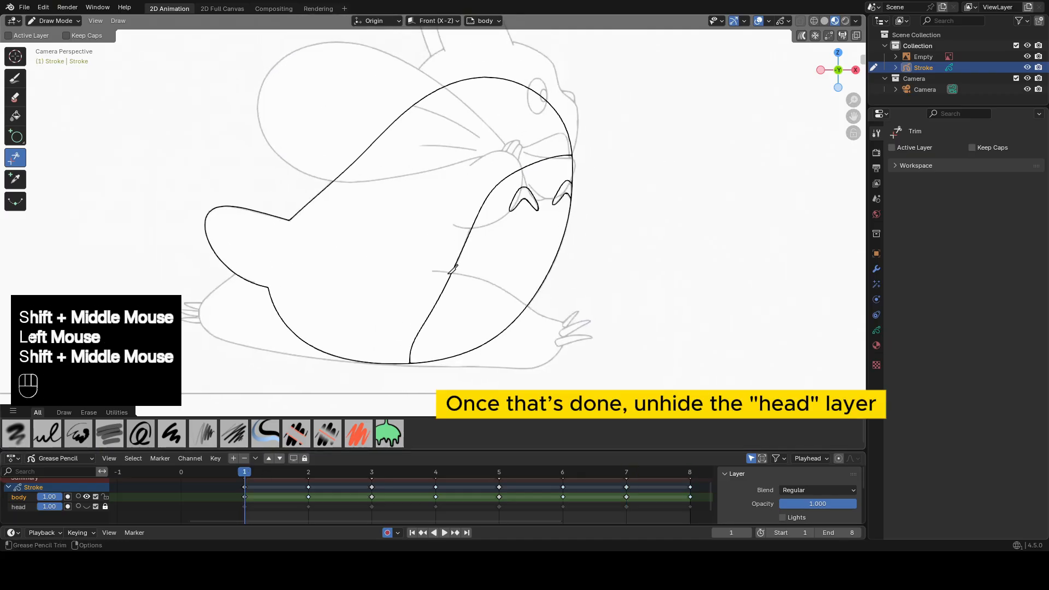
left_click(87, 506)
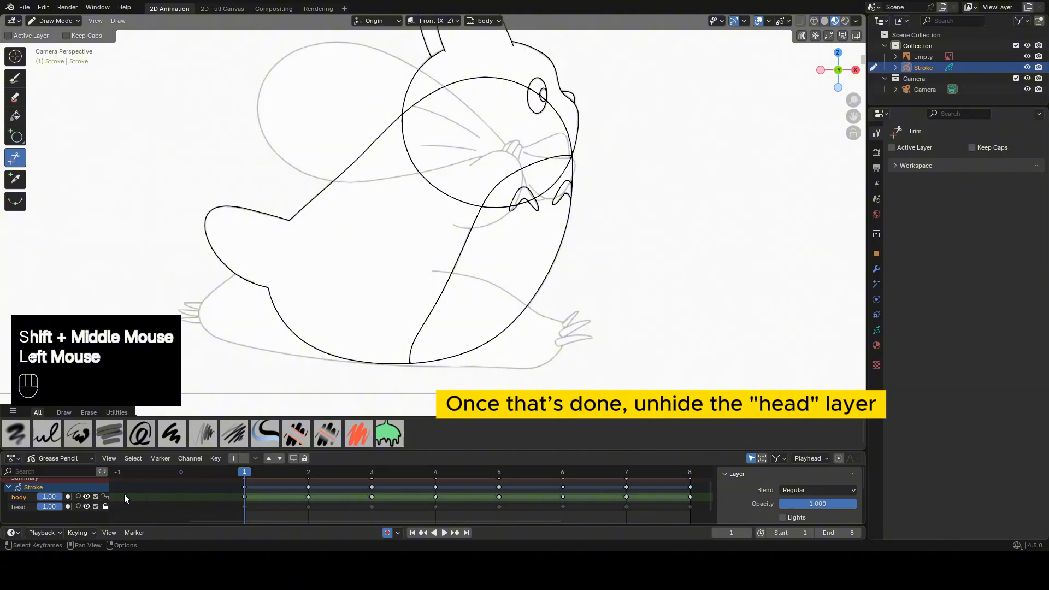
left_click(106, 506)
Hide the Empty reference image from the viewport.
scroll(257, 383, "down", 3)
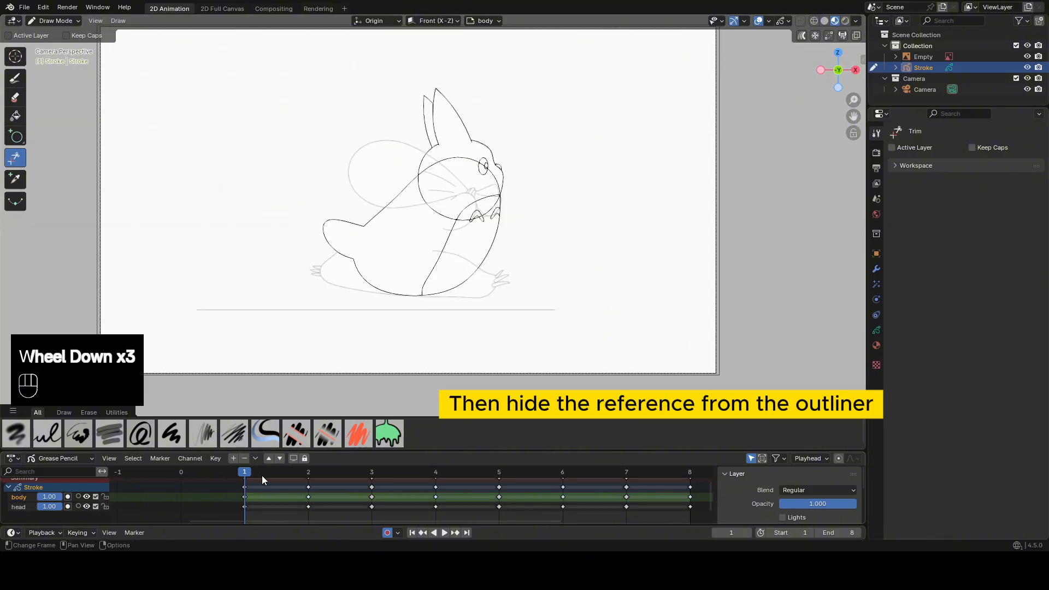
left_click(1027, 56)
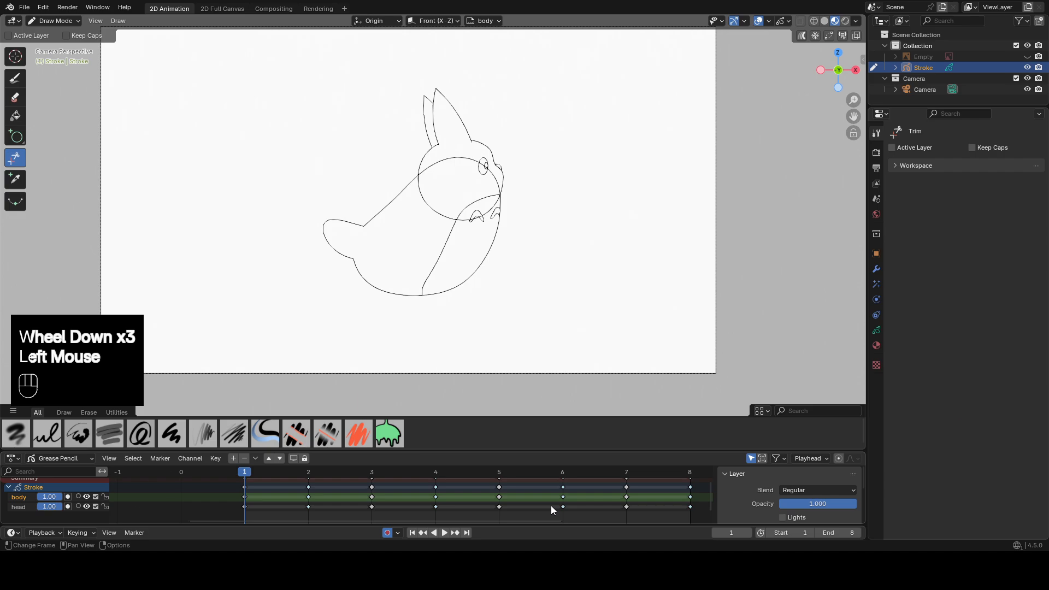
Select the body layer and merge it down into the head layer.
left_click(245, 496)
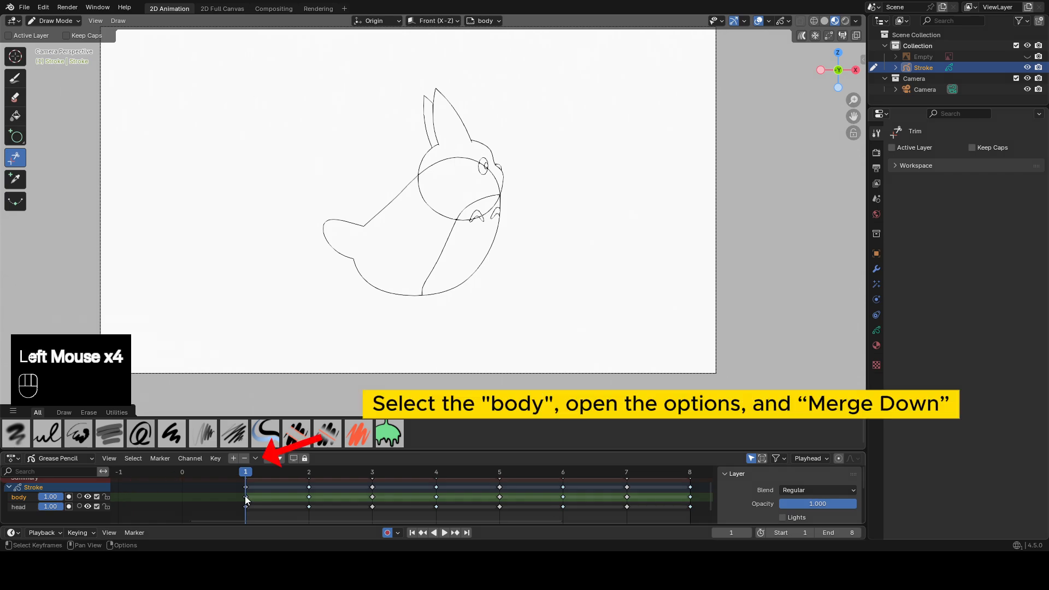
left_click(245, 496)
left_click(254, 460)
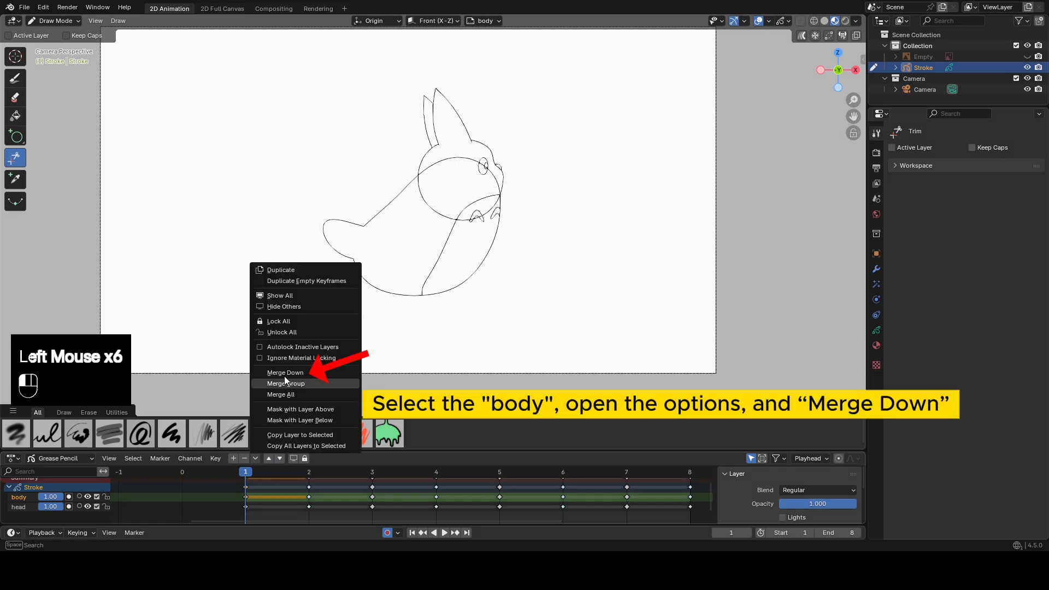
left_click(306, 374)
On frame 1, trim the lower head line over the body and the body line crossing the head, leaving small leftovers.
scroll(458, 264, "up", 2)
middle_click_drag(459, 264, 358, 257, "shift")
scroll(358, 257, "up", 1)
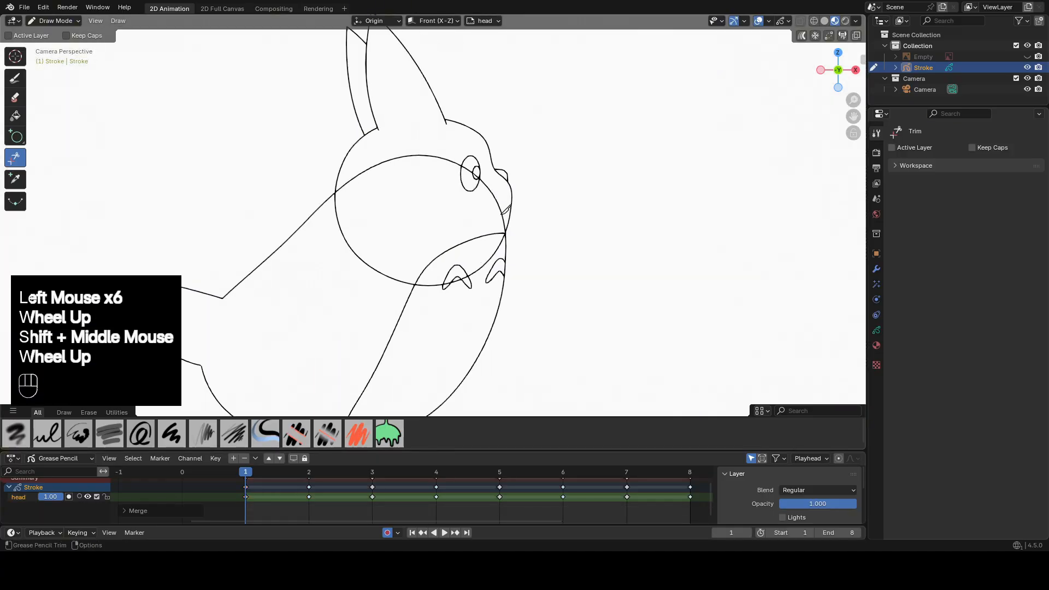
left_click_drag(354, 261, 373, 280)
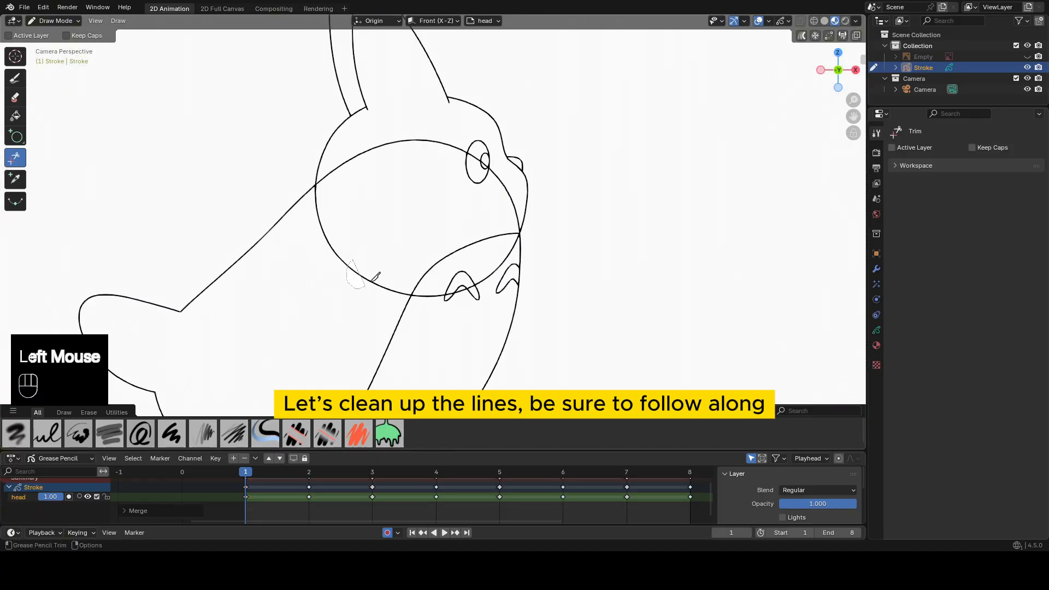
left_click_drag(387, 132, 483, 218)
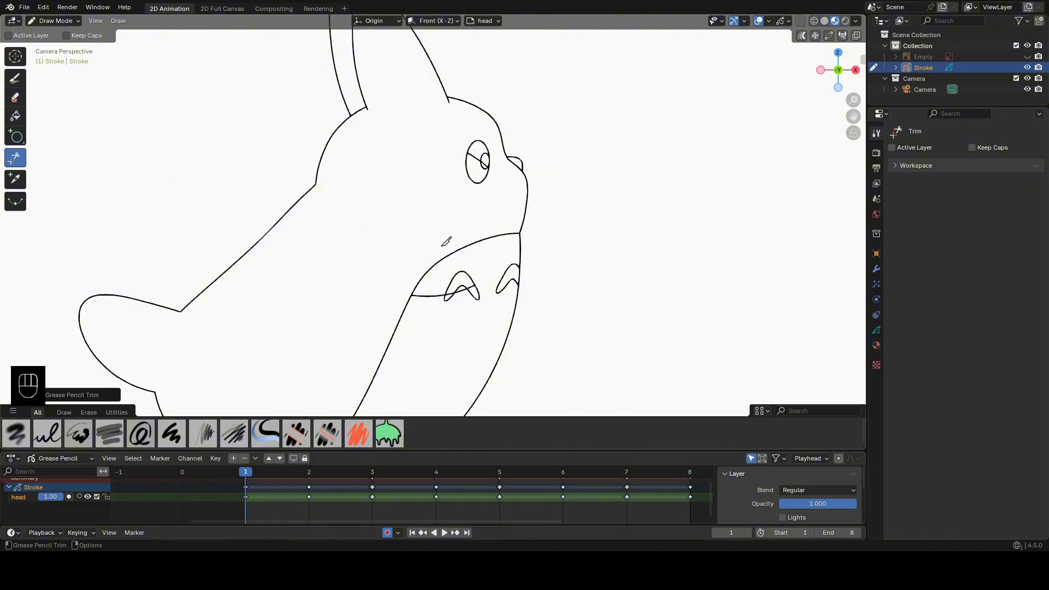
On frame 2, trim the overlapping head and body lines where the head meets the back and chest.
key("Up")
left_click_drag(375, 225, 330, 248)
left_click_drag(380, 137, 399, 139)
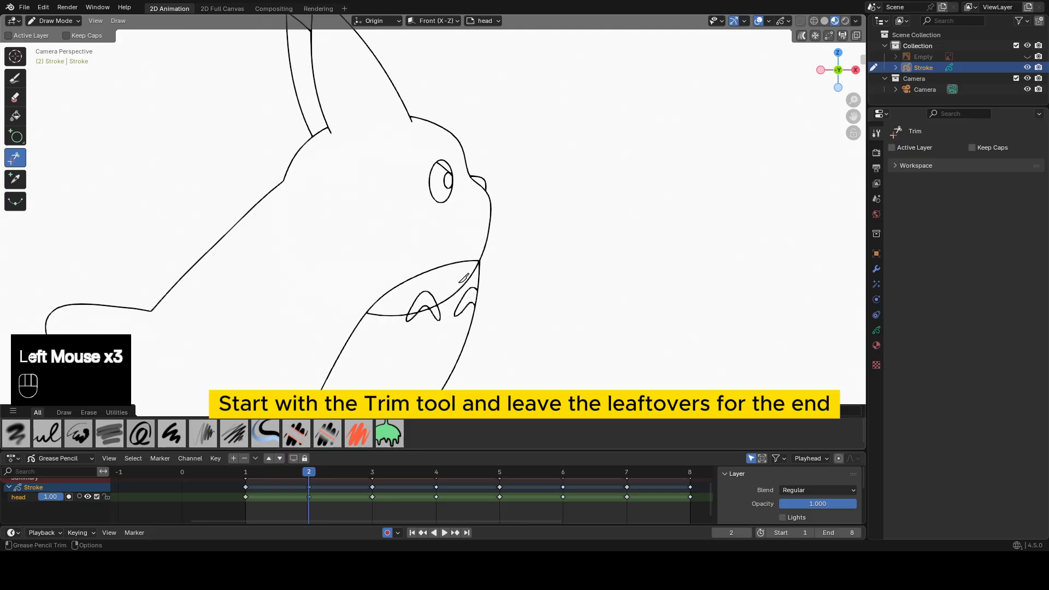
On frame 3, trim the lower head line and the body line running through the head.
key("Up")
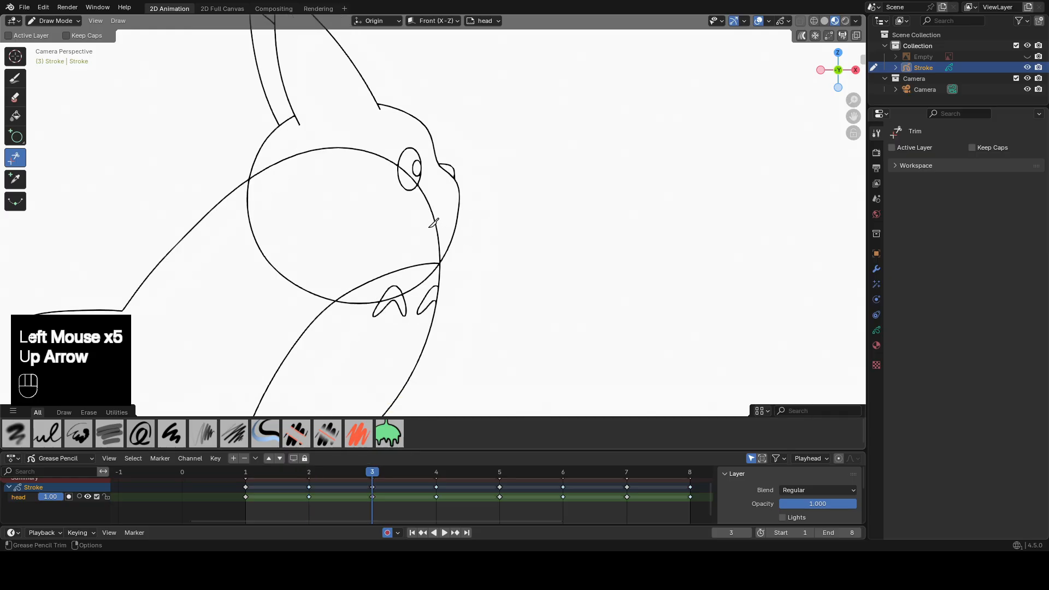
left_click(269, 262)
left_click(435, 218)
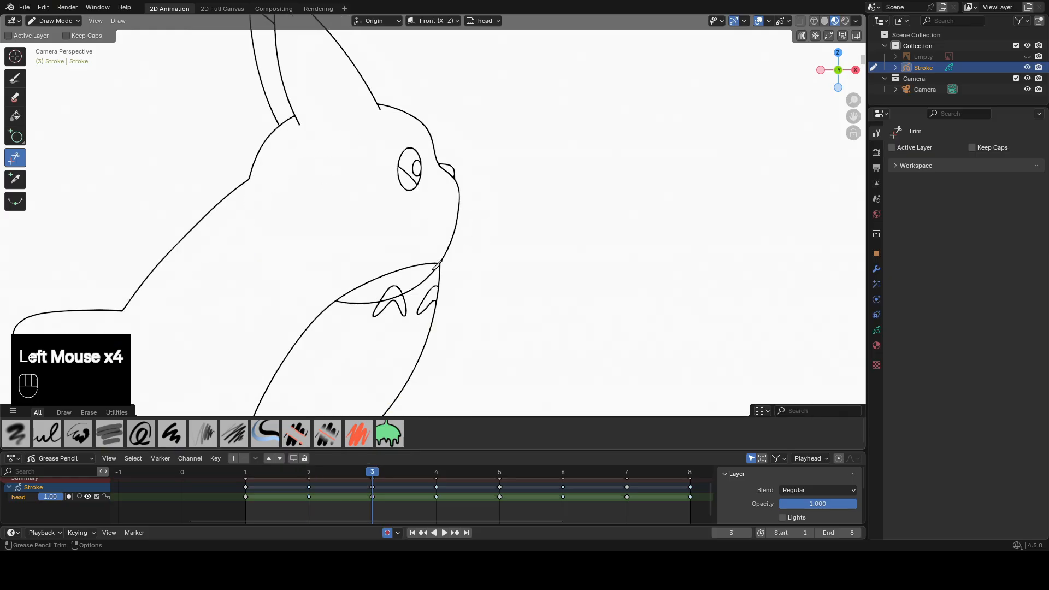
Trim the overlapping head and body lines inside the silhouette on frame 4.
key("Up")
left_click_drag(326, 210, 290, 240)
left_click_drag(486, 174, 471, 189)
On frame 5, trim the body line across the head and the lower head line over the chest.
key("Up")
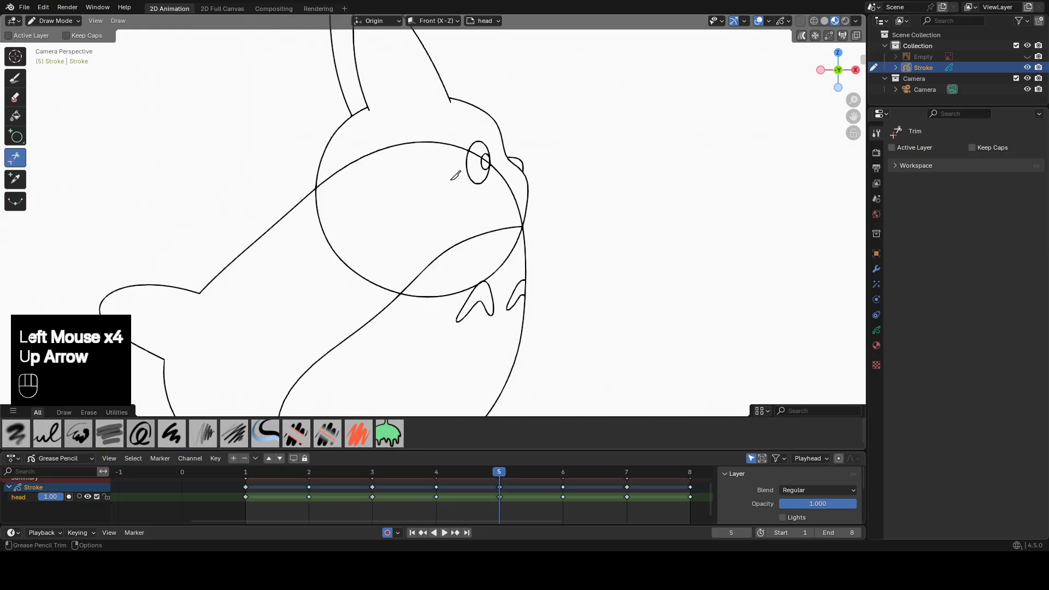
left_click_drag(394, 138, 379, 159)
left_click_drag(344, 271, 342, 273)
left_click_drag(515, 254, 500, 264)
On frame 6, trim the body line inside the head and the head line crossing the body.
key("Up")
left_click_drag(524, 192, 462, 219)
left_click_drag(474, 270, 454, 281)
left_click_drag(312, 240, 282, 257)
left_click_drag(365, 139, 355, 156)
On frame 7, trim the body line crossing the face and the lower head line over the body.
key("Up")
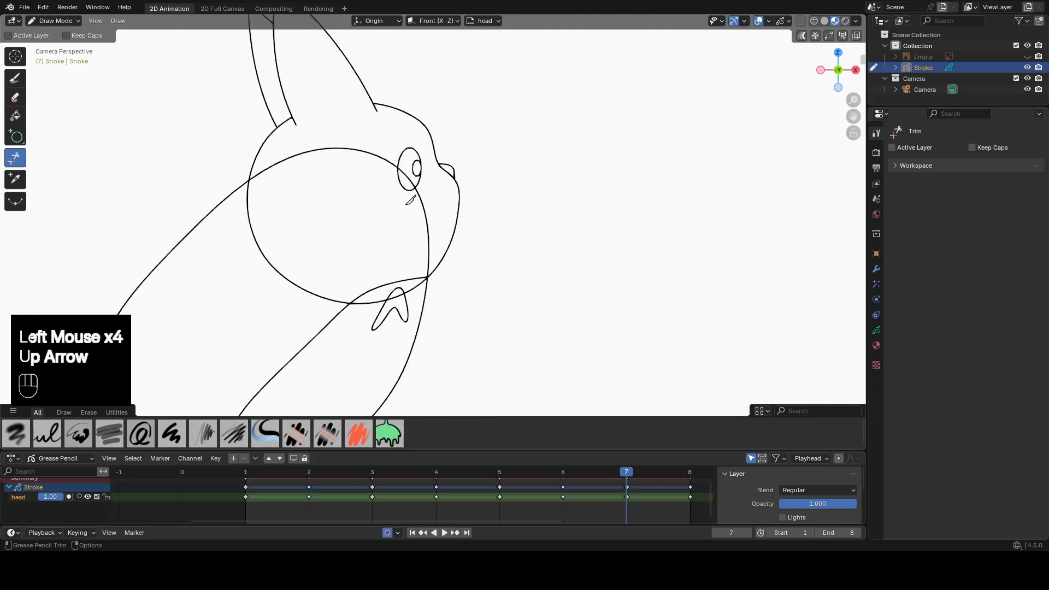
left_click_drag(436, 219, 390, 234)
left_click_drag(410, 290, 425, 280)
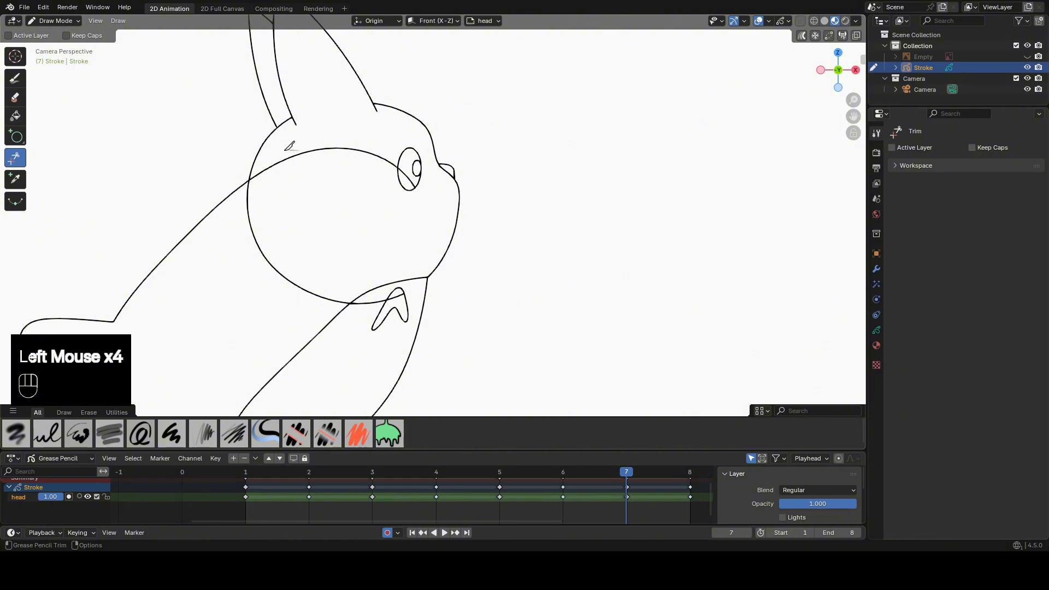
Trim the overlapping head and body lines inside the character on frame 8.
key("Up")
left_click(358, 137)
left_click(470, 204)
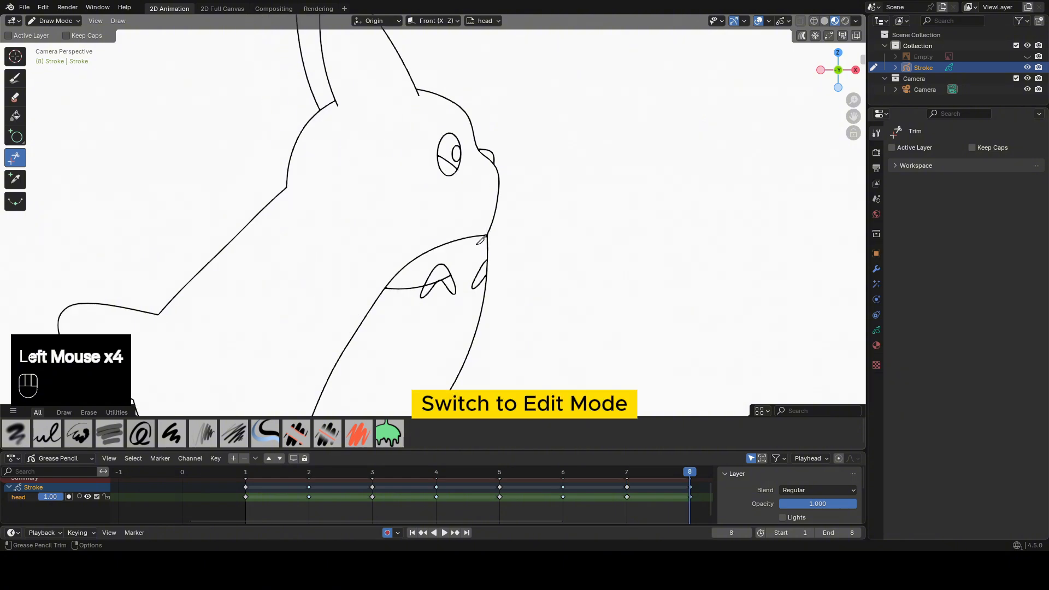
key("Up")
In Edit Mode, use Select Box to pick and delete the leftover strokes in the eye and across the chest marking on frame 8.
key("Tab")
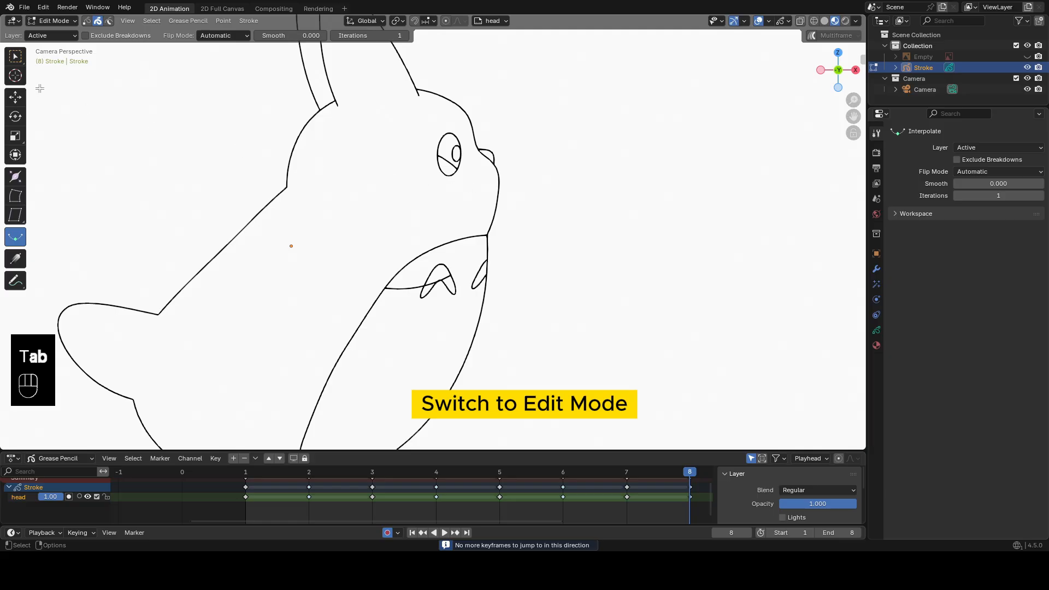
left_click(16, 56)
left_click(447, 161)
left_click(409, 289, "shift")
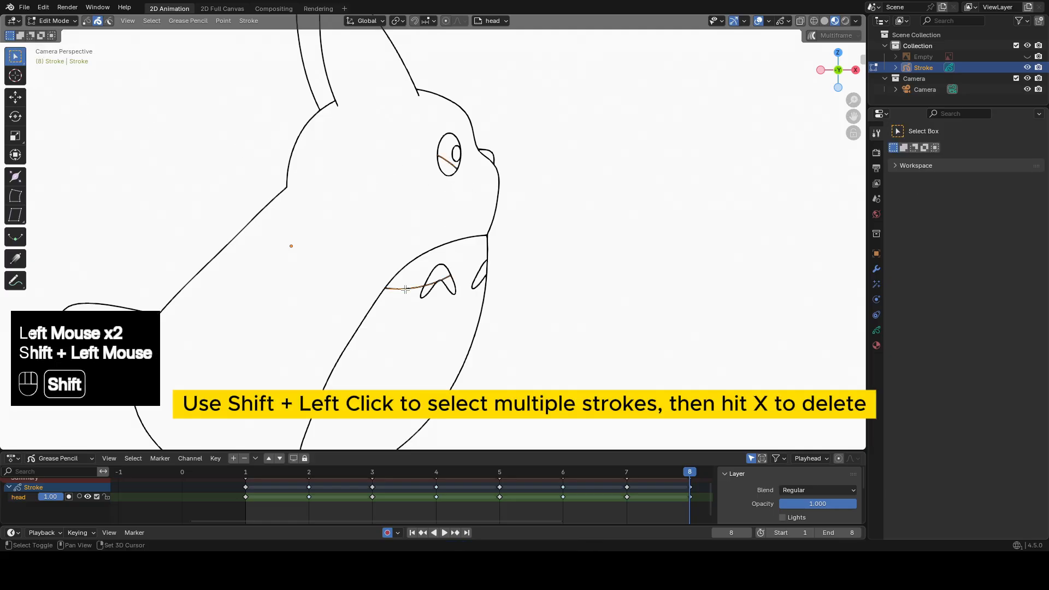
key("x")
left_click(407, 292)
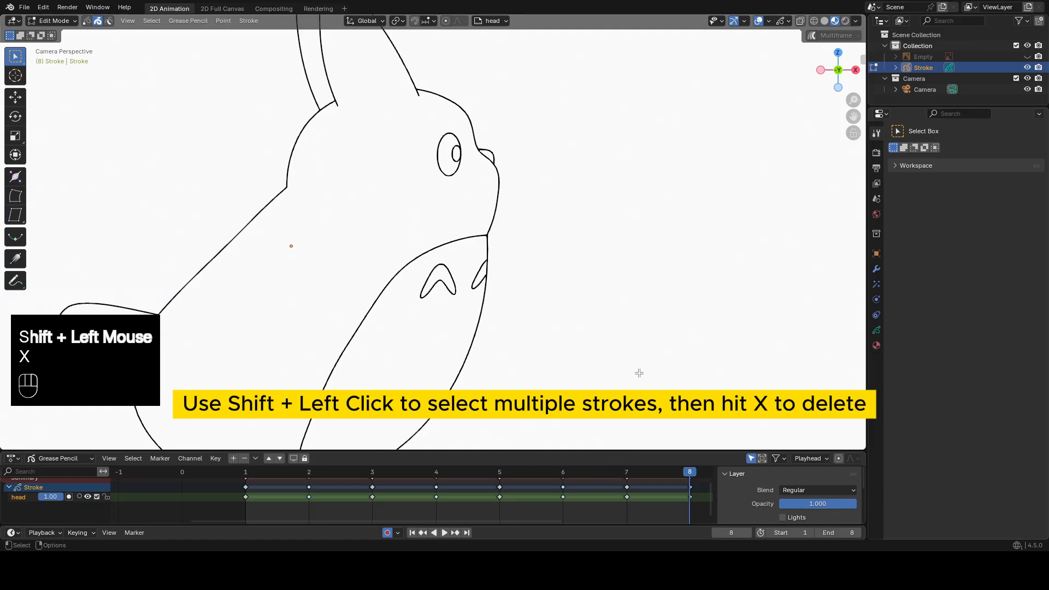
On frame 7, delete the leftover strokes inside the eye and across the chest marking.
key("Down")
left_click(415, 178)
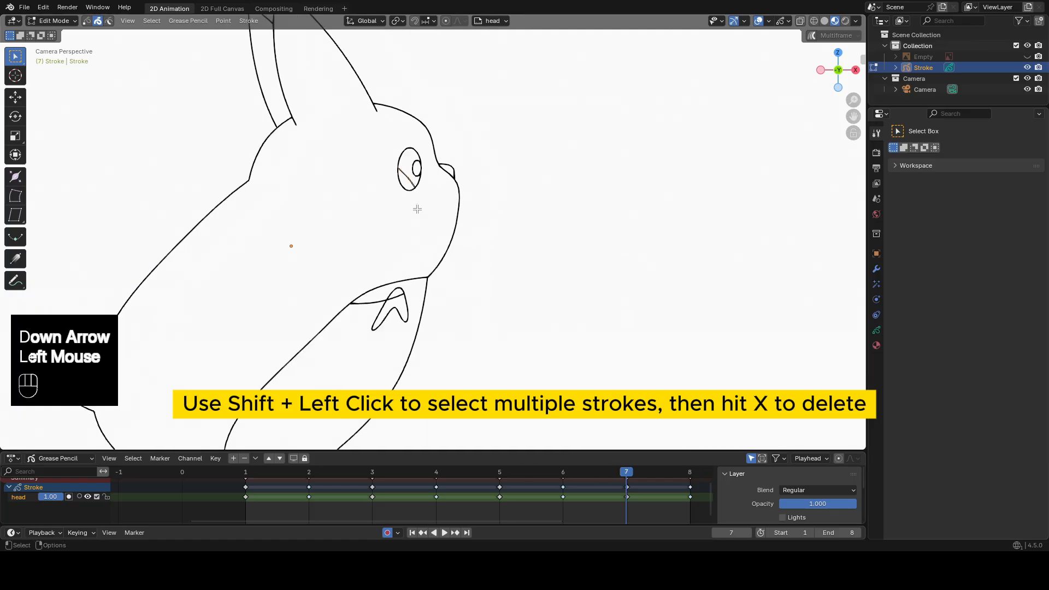
left_click(366, 304, "shift")
key("x")
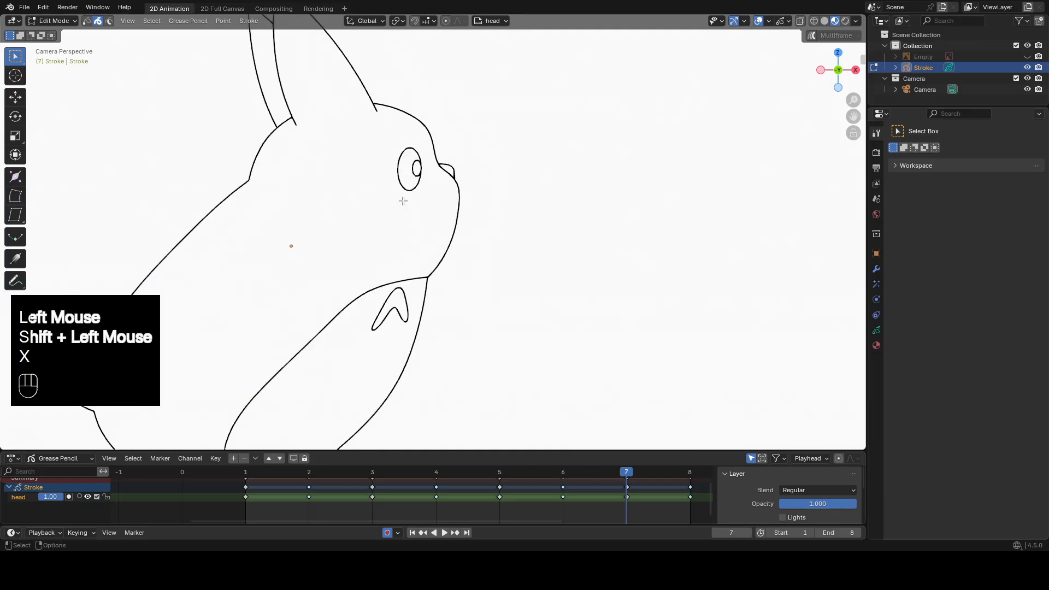
On frame 6, select and delete the leftover eye stroke and the head line remnant on the chest.
key("Down")
left_click(444, 166)
left_click(440, 310, "shift")
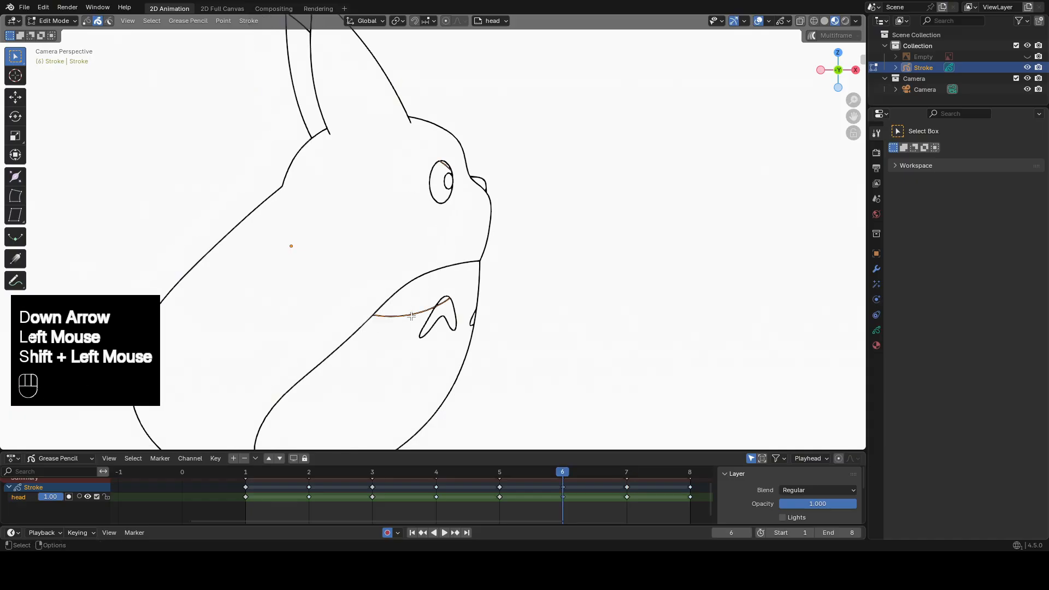
key("x")
Delete the leftover strokes inside the eye and below the chin on frame 5.
key("Down")
left_click(477, 165)
left_click(440, 296, "shift")
key("x")
left_click(440, 297)
On frame 4, delete the leftover line inside the eye and the one crossing the chest marking.
key("Down")
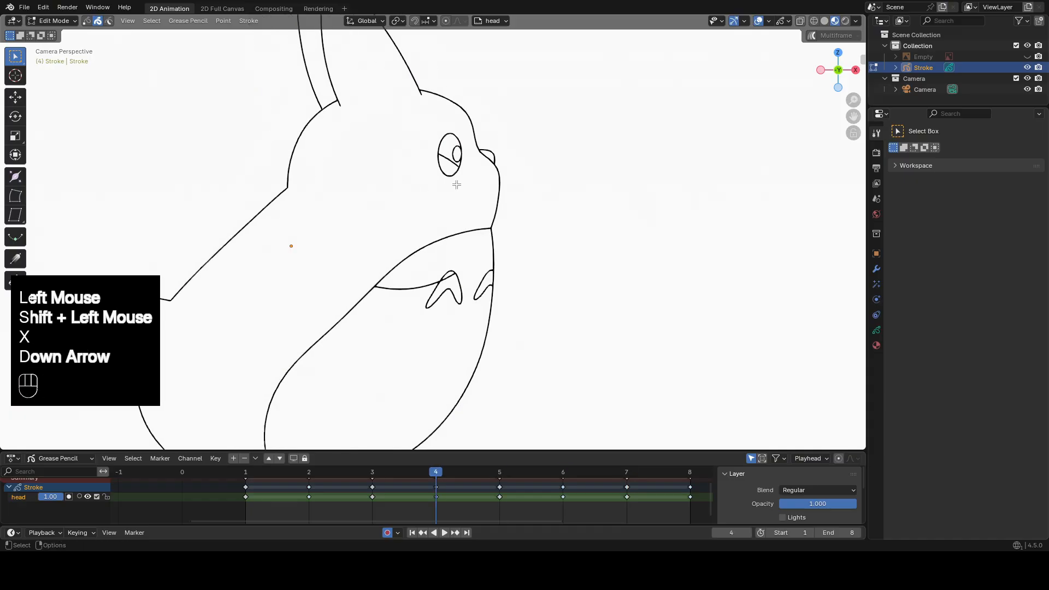
left_click(449, 162)
left_click(421, 285, "shift")
key("x")
left_click(424, 287)
On frame 3, delete the leftover eye stroke and the head line remnant over the chest marking.
key("Down")
left_click(406, 173)
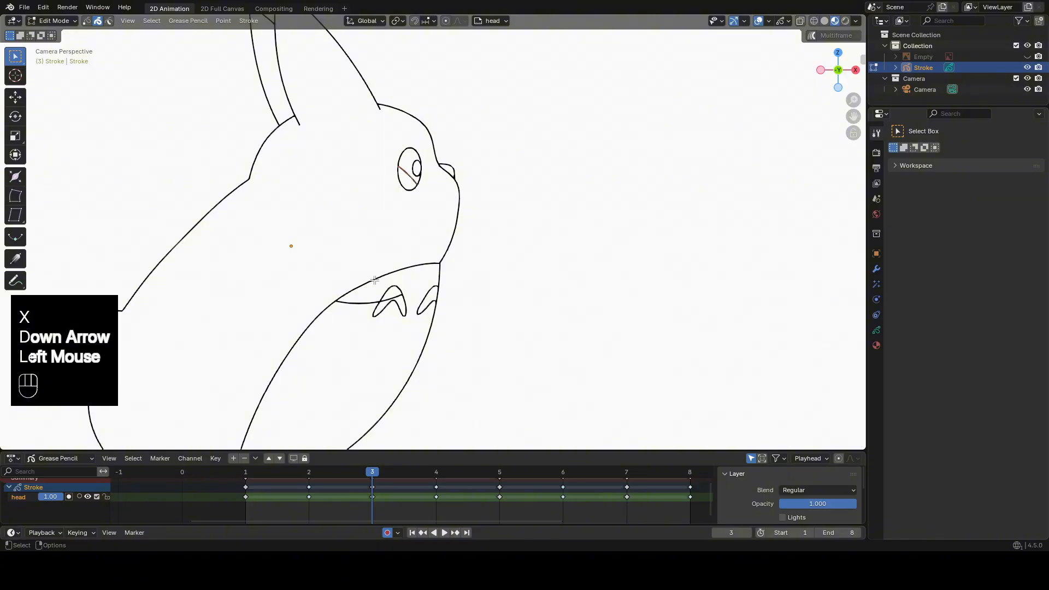
left_click(364, 300, "shift")
key("x")
left_click(367, 301)
Select and delete the leftover strokes in the eye and on the chest on frame 2.
key("Down")
left_click(444, 167)
left_click(413, 298, "shift")
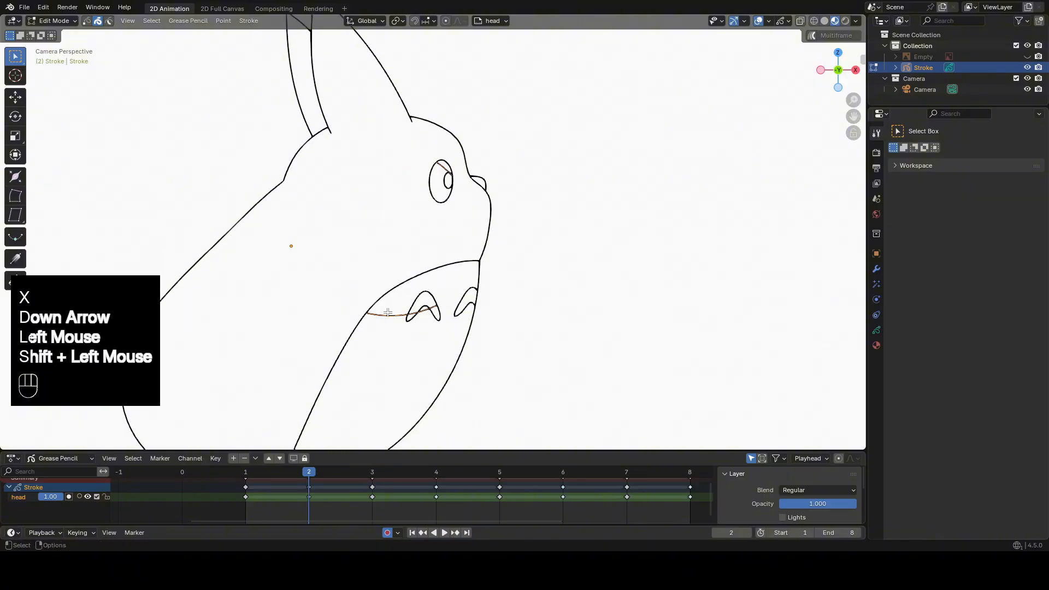
key("x")
left_click(415, 299)
On frame 1, delete the leftover strokes inside the eye and across the chest marking.
key("Down")
left_click(475, 161)
left_click(433, 294, "shift")
key("x")
left_click(436, 295)
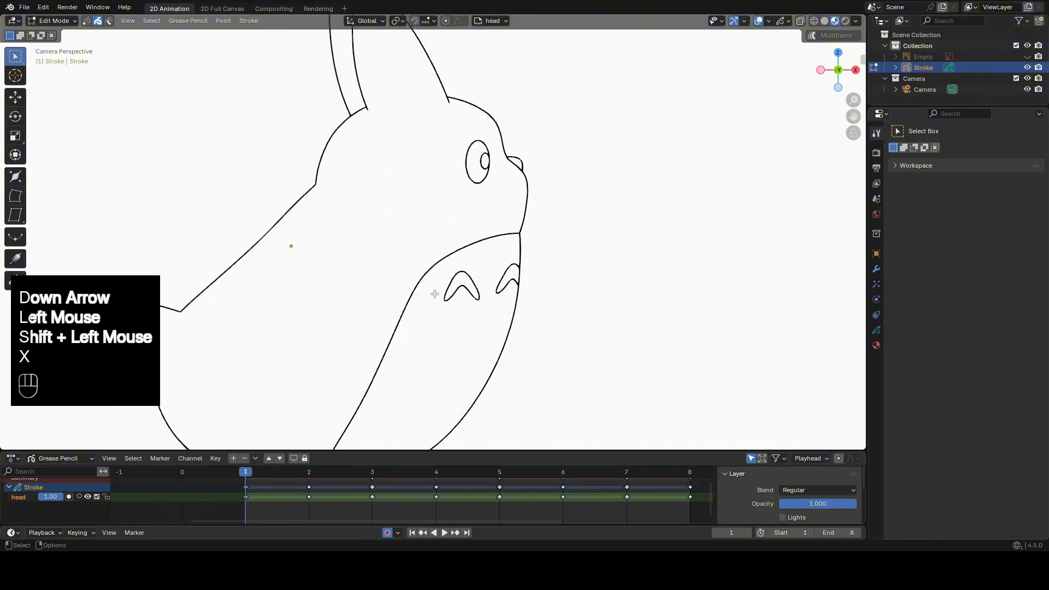
key("Down")
scroll(480, 179, "down", 3)
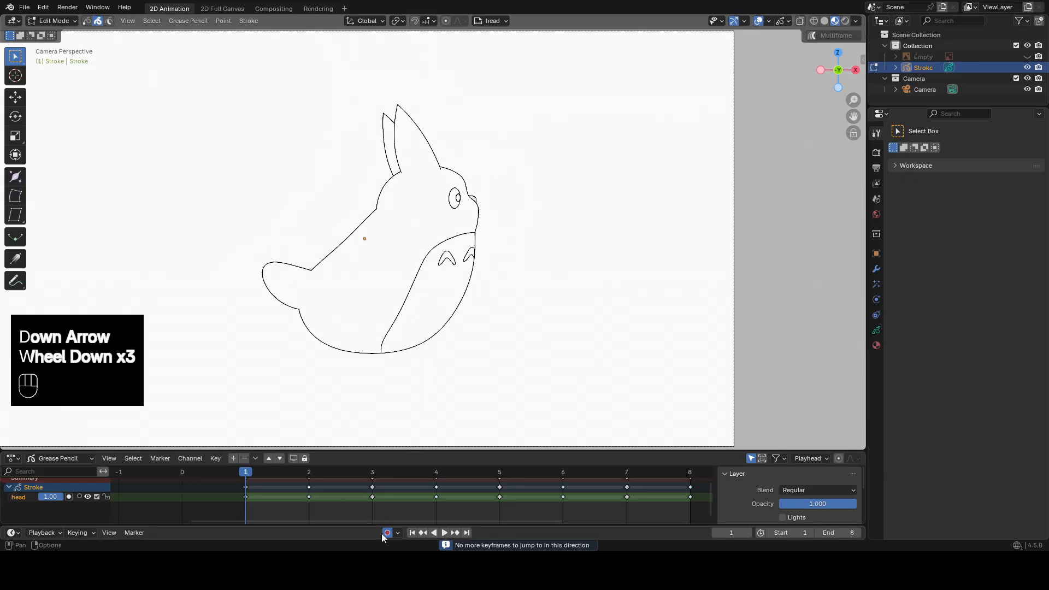
Play the animation from the first frame to check the merged line art, and return to frame 1.
left_click(412, 533)
left_click(444, 532)
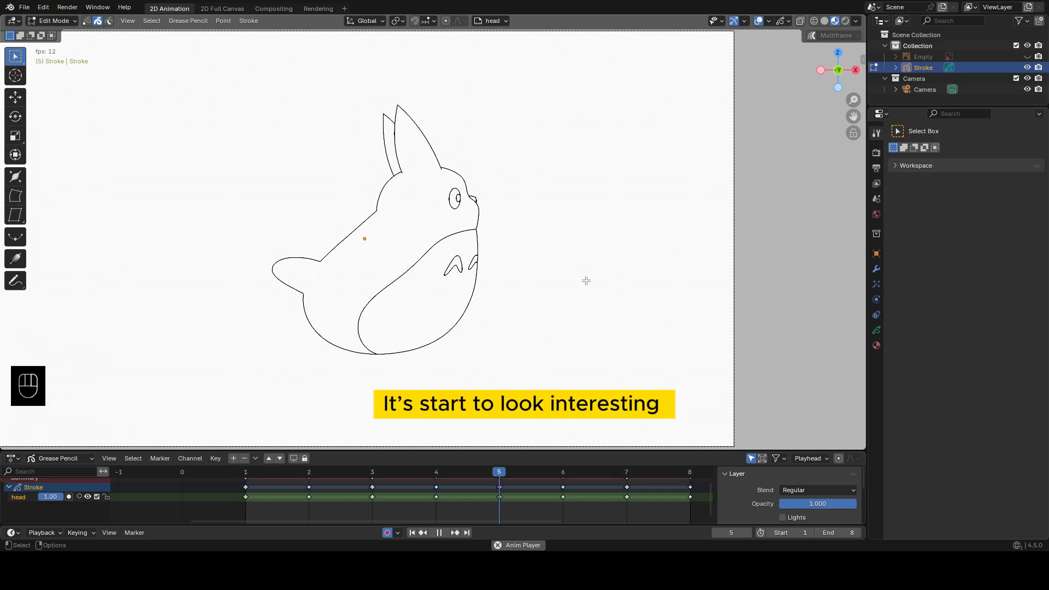
left_click(437, 532)
left_click(411, 531)
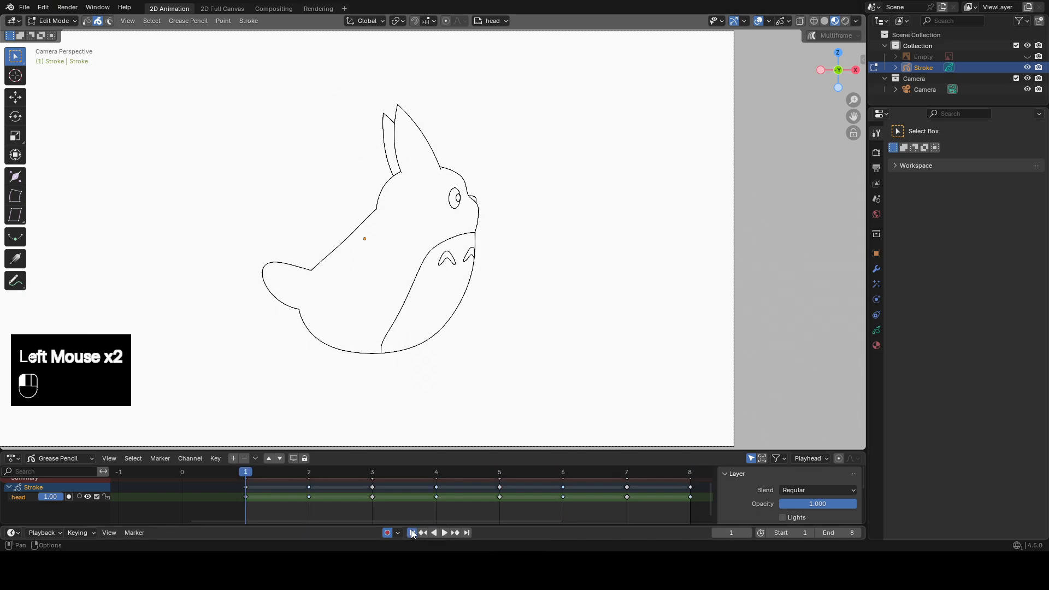
Unhide the Empty reference image and rename the head layer as body.
left_click(1027, 56)
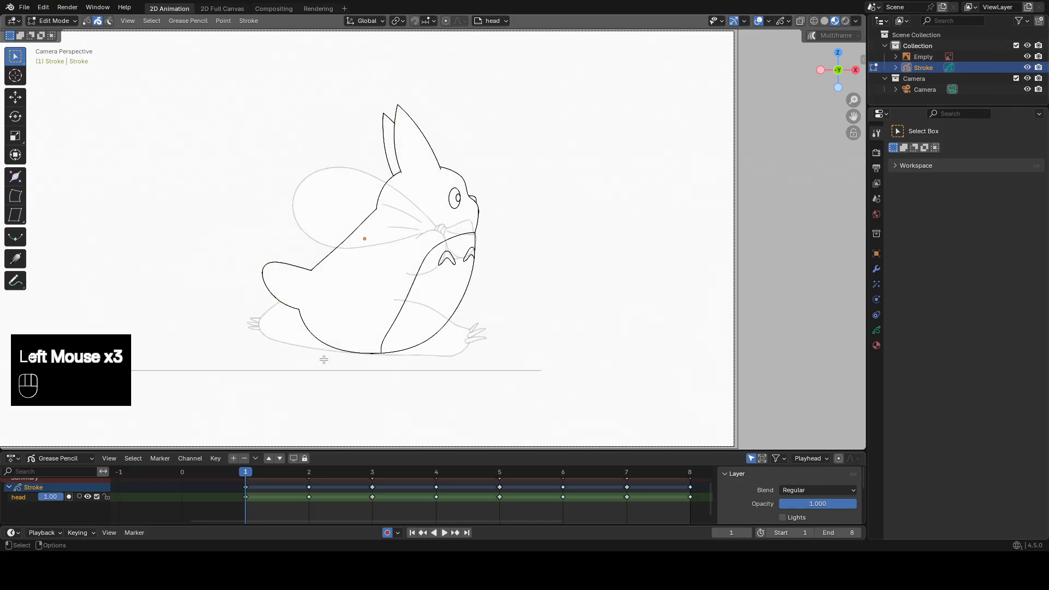
scroll(324, 359, "up", 2)
left_click(24, 496)
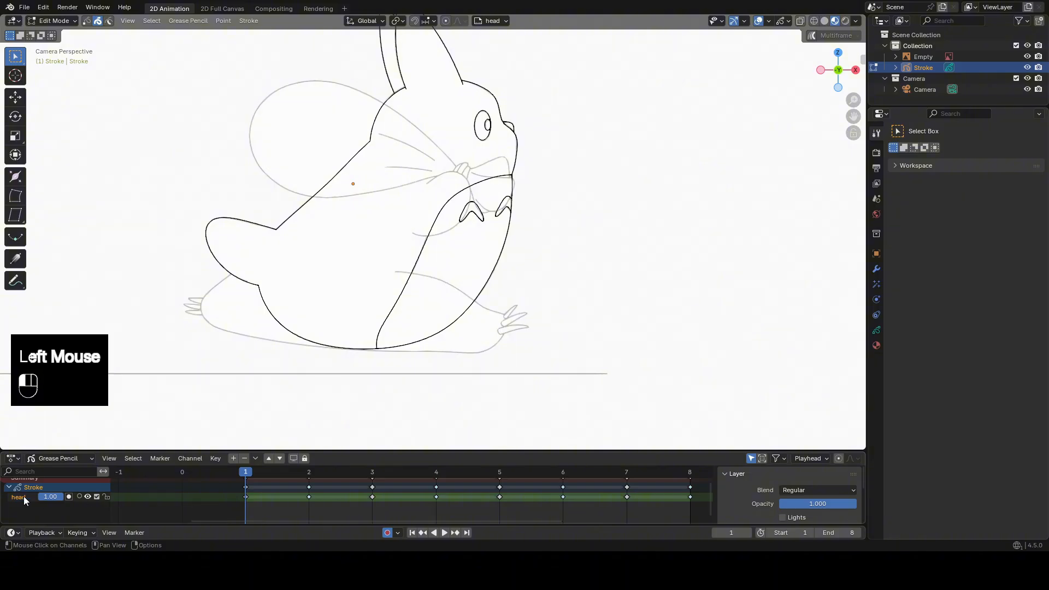
double_click(24, 496)
type("body")
key("Return")
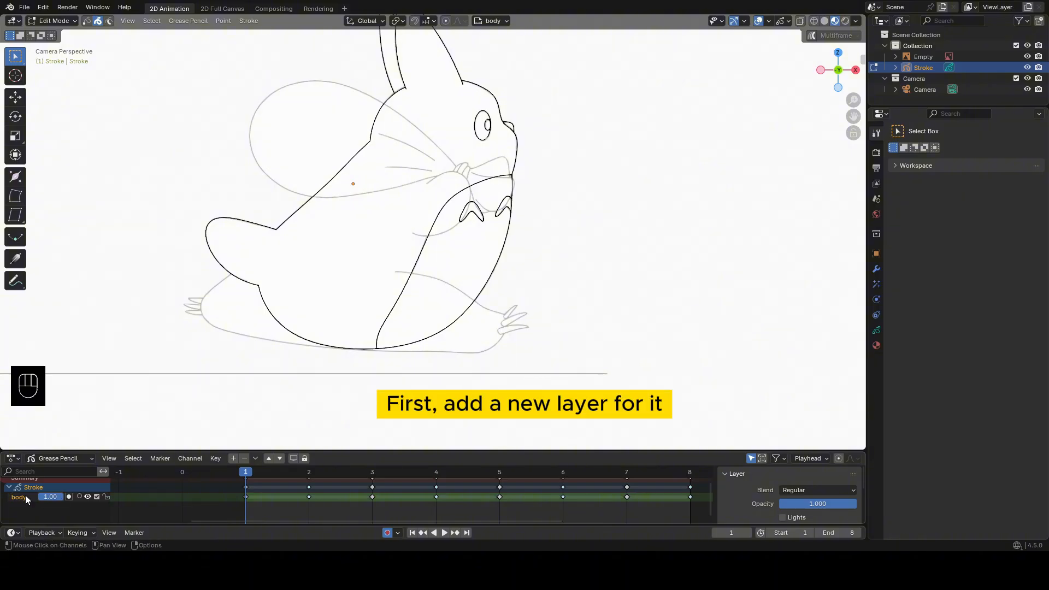
Add a new Grease Pencil layer named feet and lock the body layer.
left_click(233, 459)
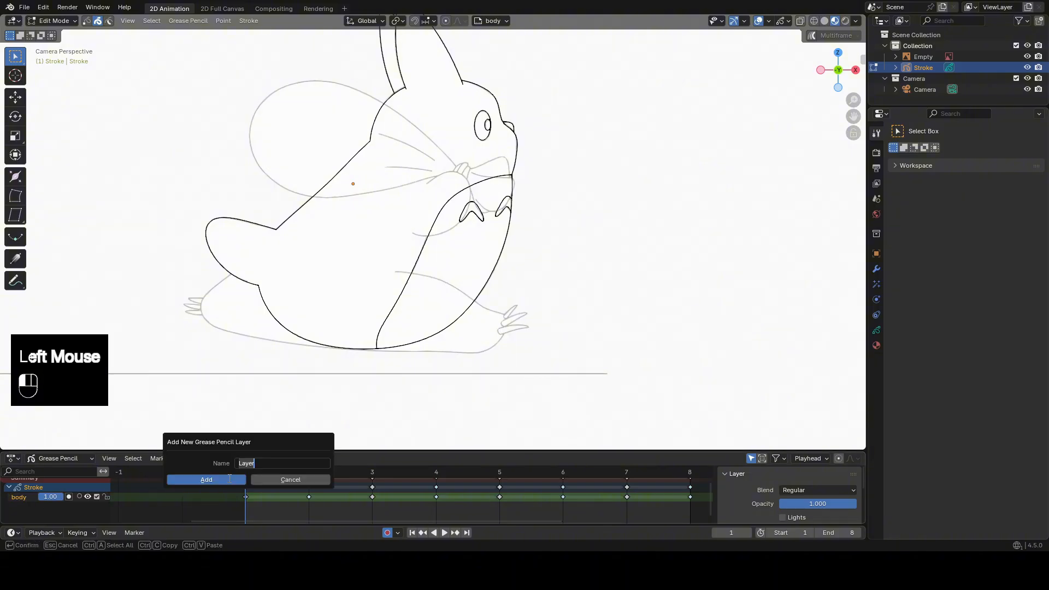
left_click(227, 479)
left_click(106, 506)
double_click(19, 497)
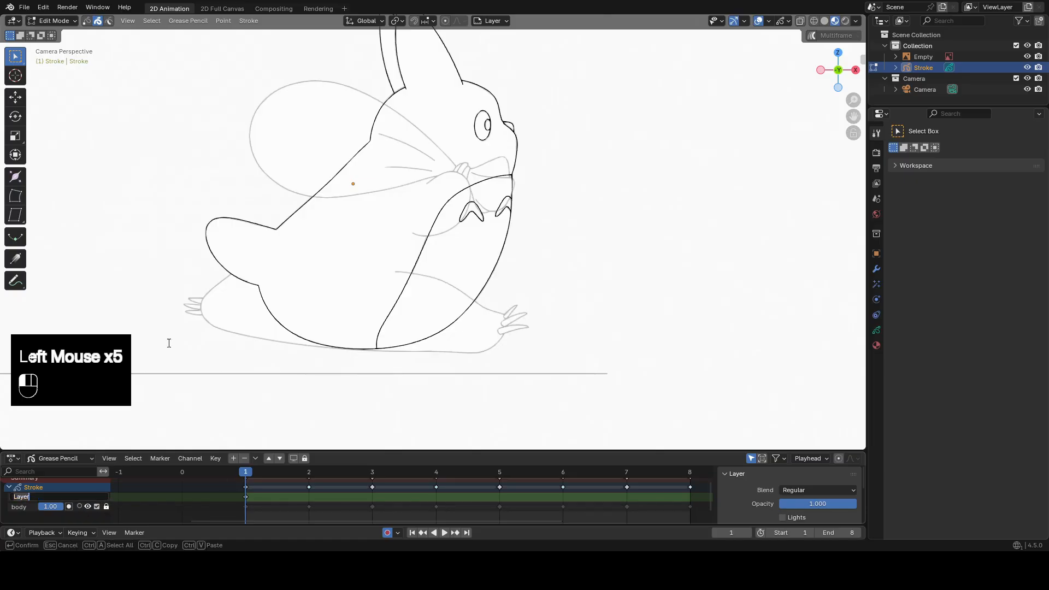
type("feet")
key("Return")
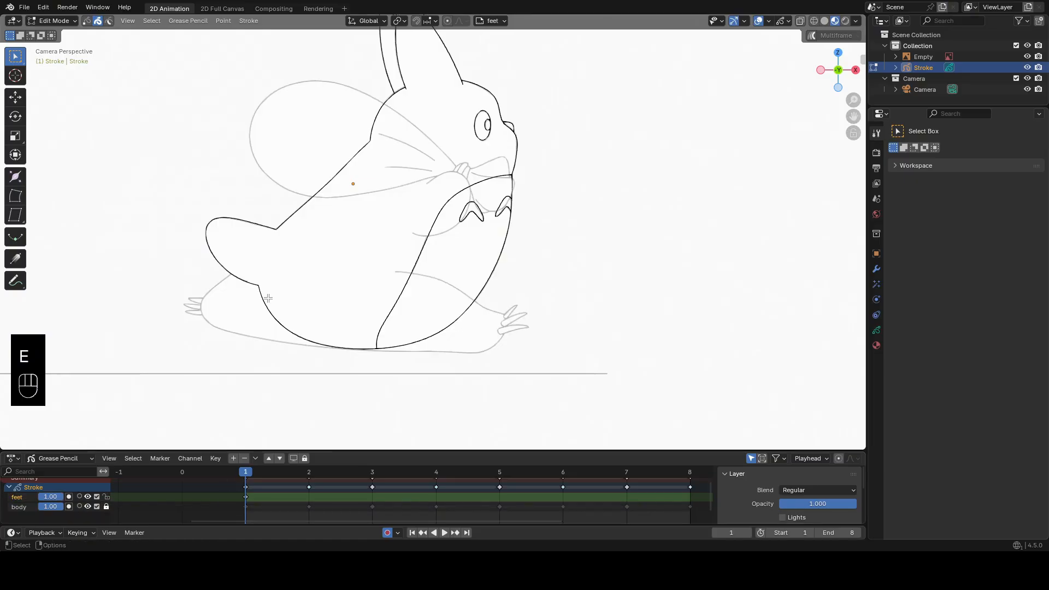
In Draw Mode, draw an ellipse with the Circle tool over the reference's front leg on frame 1.
middle_click_drag(462, 276, 445, 277, "shift")
key("Tab")
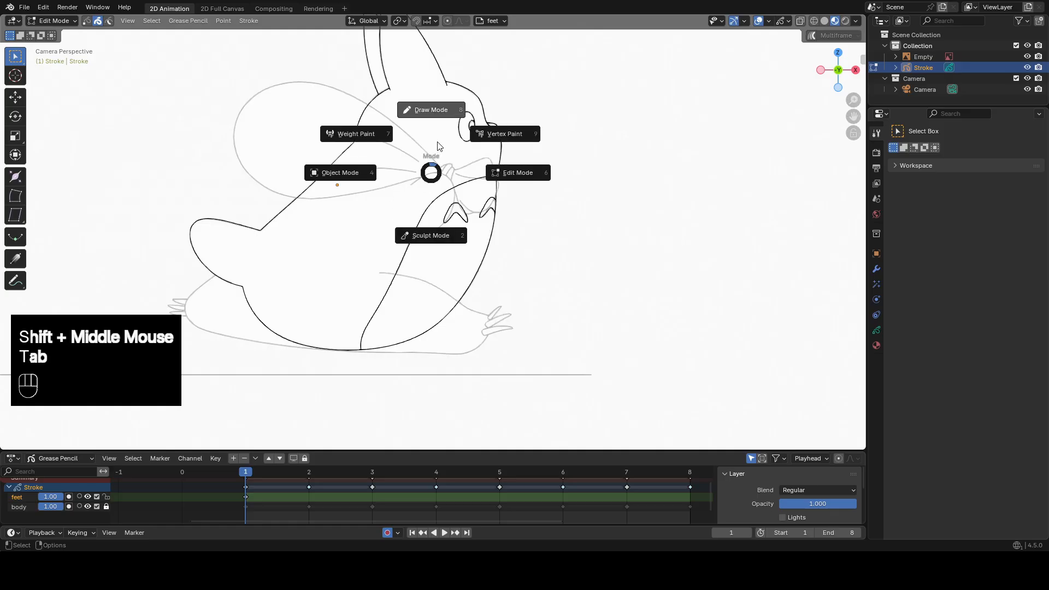
left_click(20, 137)
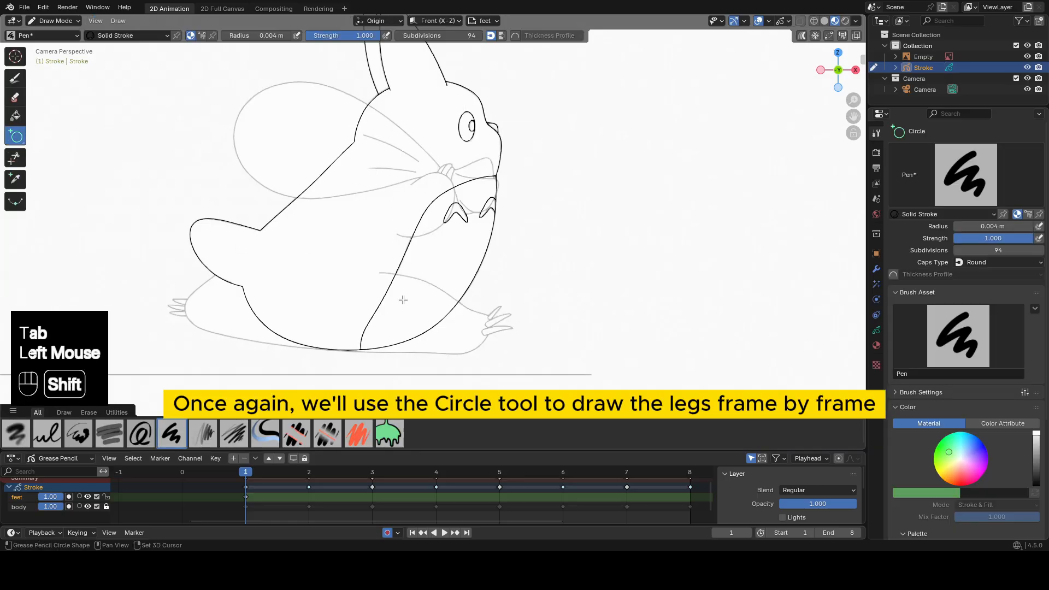
middle_click_drag(402, 299, 474, 304, "shift")
scroll(473, 305, "up", 1)
left_click_drag(506, 335, 330, 226)
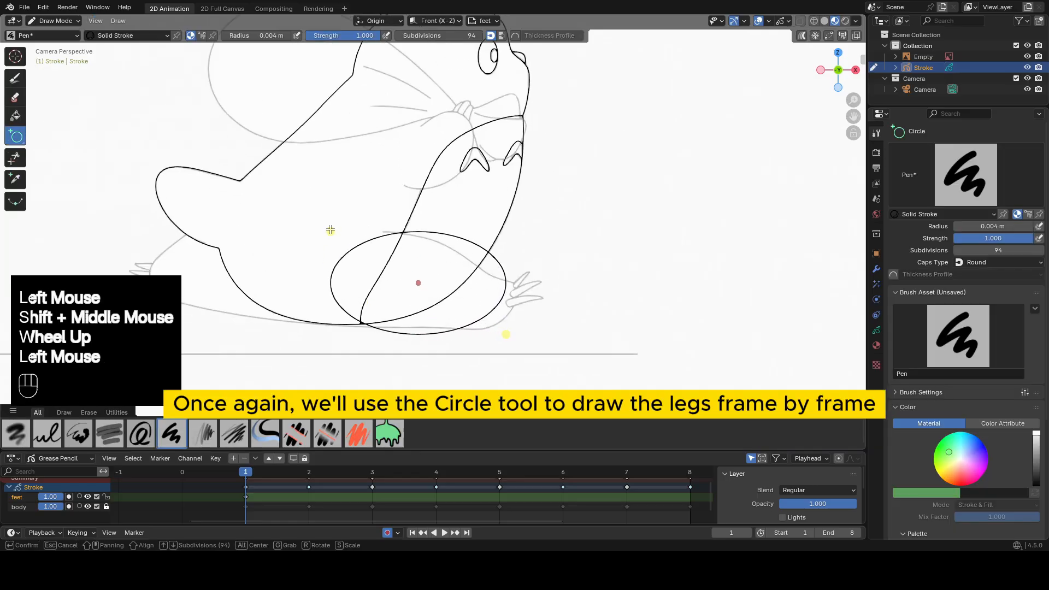
middle_click(329, 227)
Sculpt the front leg ellipse to the reference outline on frame 1 using the Grab brush at a 104 px radius.
key("Tab")
left_click(492, 305)
key("Tab")
left_click(491, 332)
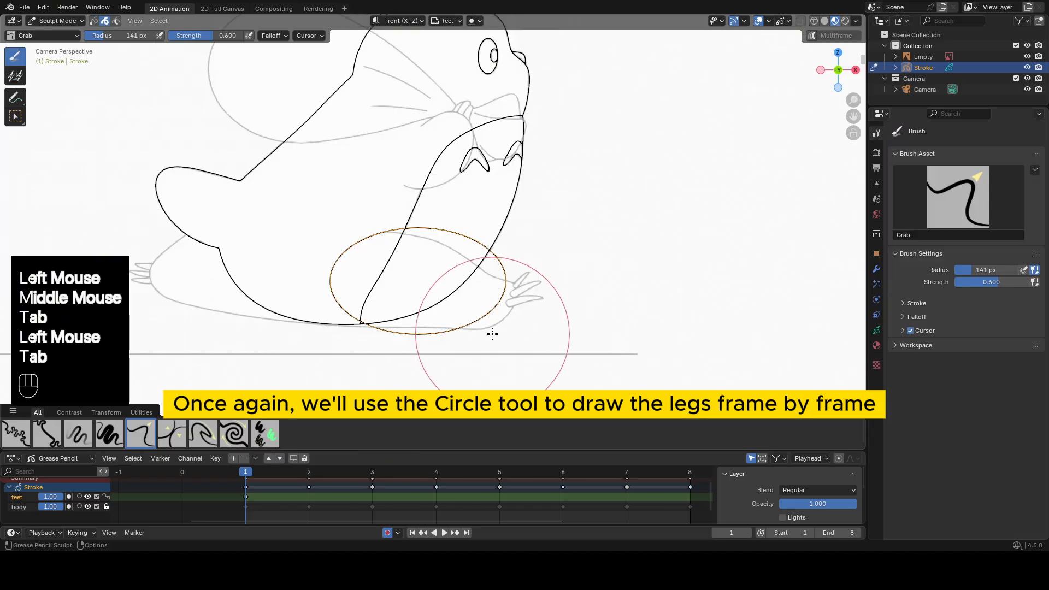
key("f")
left_click(495, 255)
key("f")
left_click(492, 256)
left_click_drag(489, 253, 478, 267)
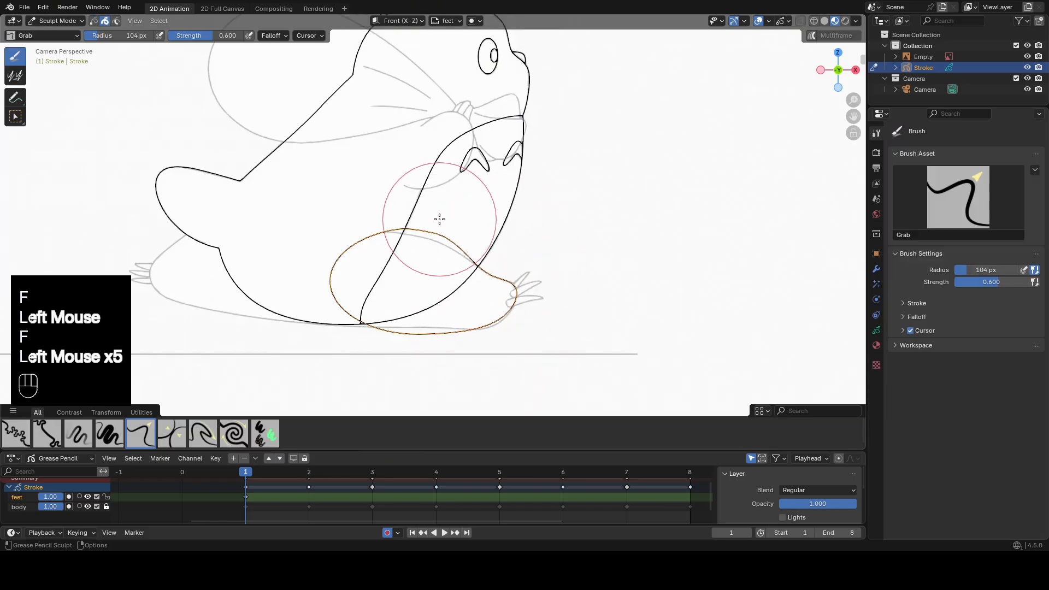
left_click_drag(437, 217, 428, 232)
mouse_move(350, 312)
left_mouse_down()
mouse_move(359, 328)
mouse_move(376, 322)
left_mouse_up()
left_click_drag(389, 225, 380, 220)
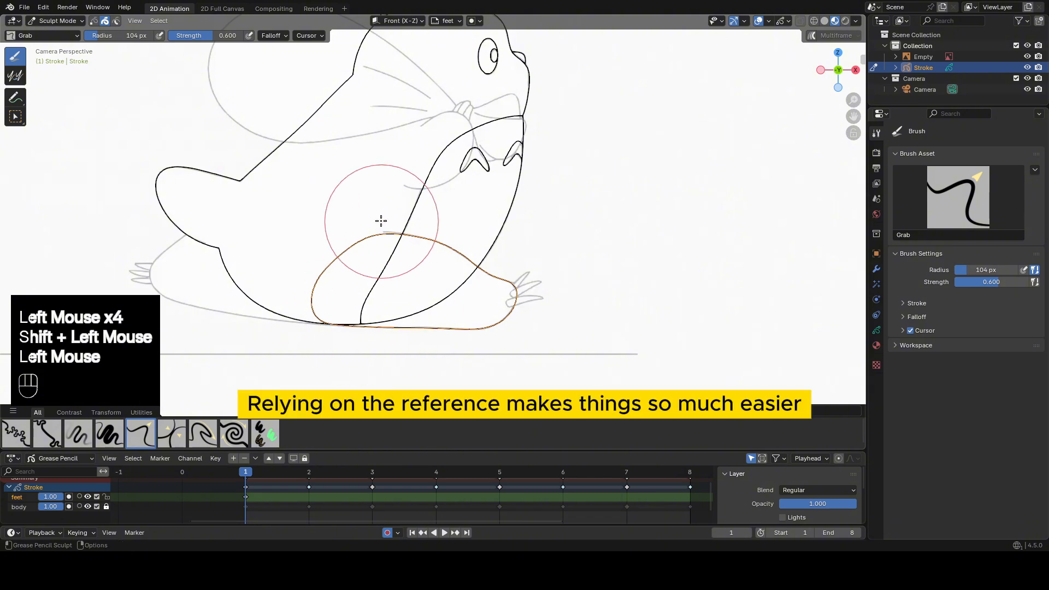
Draw a second ellipse over the rear leg on frame 1 and sculpt it to follow the reference outline.
key("Tab")
left_click_drag(150, 323, 313, 224)
middle_click(313, 225)
key("Tab")
left_click(283, 236)
key("Tab")
left_click_drag(262, 319, 369, 332)
left_click_drag(327, 328, 214, 290, "shift")
left_click_drag(276, 273, 313, 261)
On frame 2, draw a large ellipse with the Circle tool over the reference leg.
key("Tab")
left_click(370, 106)
left_click(309, 474)
middle_click_drag(316, 262, 387, 231, "shift")
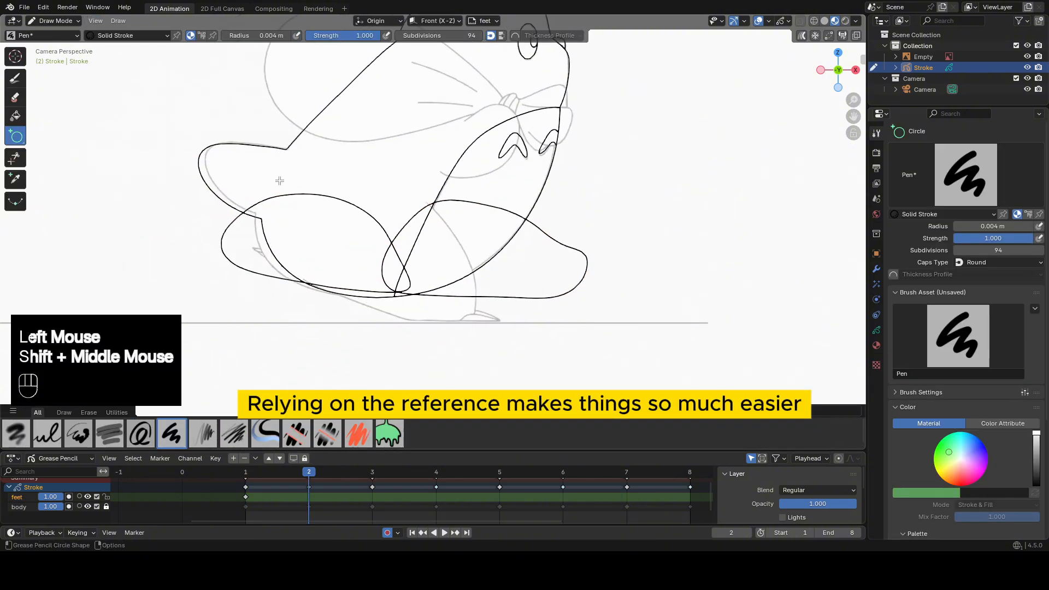
left_click_drag(278, 187, 468, 320)
middle_click(468, 320)
Sculpt the frame 2 ellipse with the Grab brush to match the leg and planted foot, and move to frame 3 in Draw Mode.
key("Tab")
key("Tab")
key("Tab")
left_click_drag(316, 310, 322, 293)
left_click_drag(307, 209, 298, 201)
left_click_drag(464, 230, 457, 233)
mouse_move(474, 254)
left_mouse_down("shift")
mouse_move(405, 188)
mouse_move(337, 205)
left_mouse_up("shift")
left_click_drag(470, 304, 498, 313)
left_click_drag(498, 273, 493, 273)
left_click_drag(339, 309, 437, 331, "shift")
left_click_drag(314, 246, 320, 246)
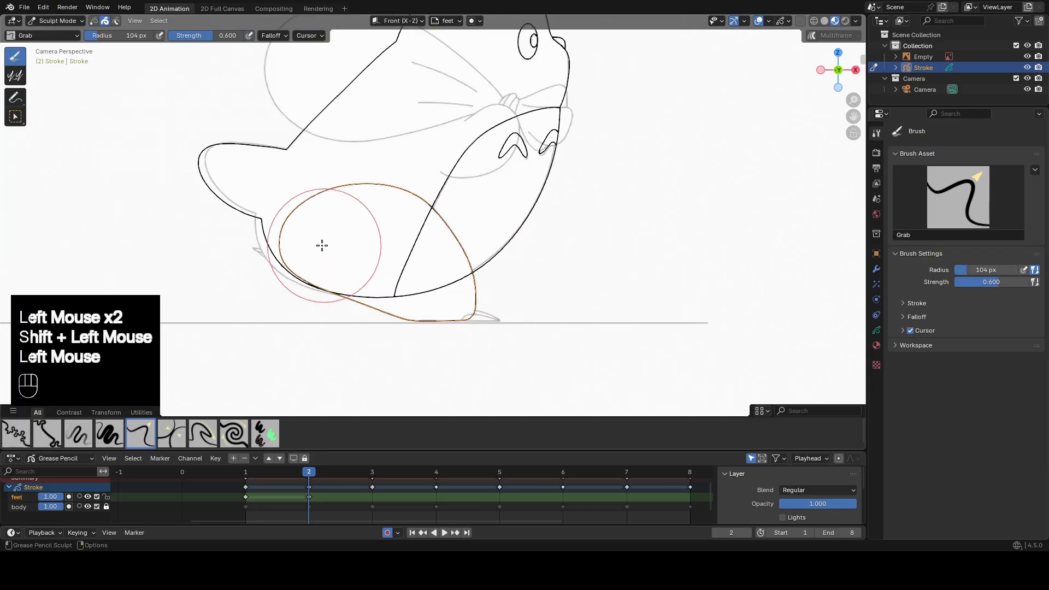
key("Tab")
left_click(372, 473)
left_click_drag(253, 204, 367, 322)
middle_click(367, 322)
key("Tab")
key("Tab")
key("Tab")
key("Tab")
key("Tab")
key("ctrl+z")
key("ctrl+z")
Draw an upright ellipse over the rear leg on frame 3 and sculpt it to the reference outline down to the ground.
left_click_drag(253, 182, 358, 321)
middle_click(358, 320)
key("Tab")
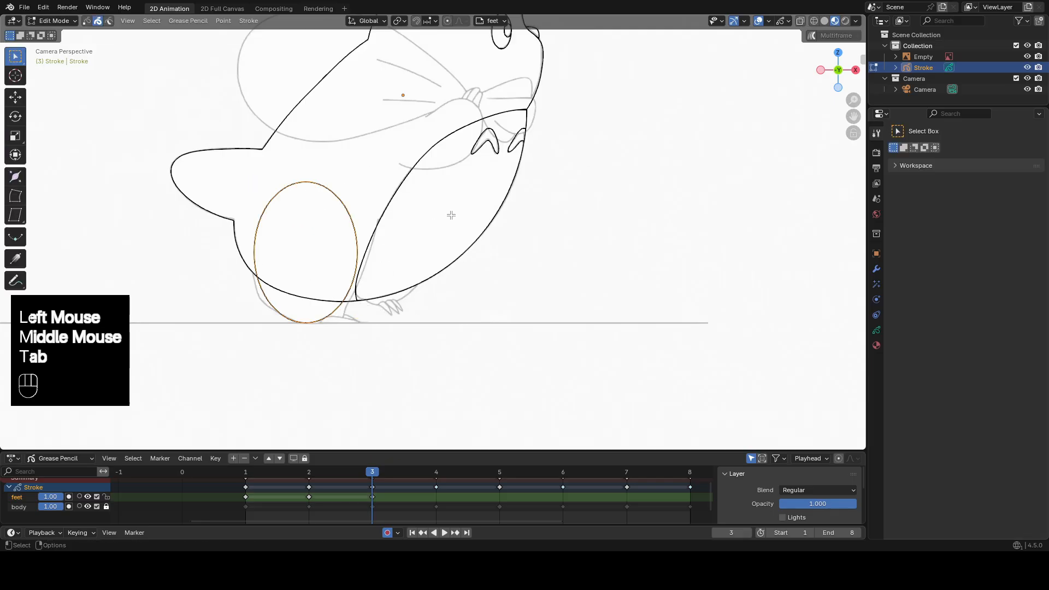
key("Tab")
left_click_drag(356, 218, 375, 210)
left_click_drag(261, 295, 268, 285)
left_click_drag(261, 224, 254, 221)
middle_click_drag(376, 305, 444, 271, "shift")
scroll(409, 284, "up", 3)
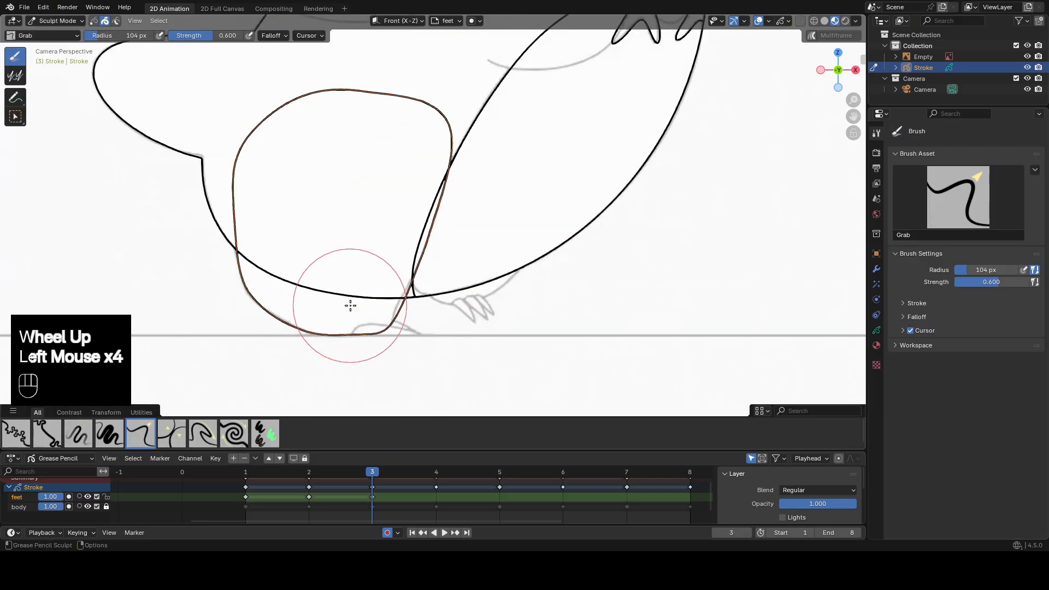
left_click_drag(388, 328, 407, 333)
Draw a small ellipse over the front foot on frame 3 and sculpt it to fit the reference below the belly.
key("Tab")
scroll(492, 230, "up", 3)
left_click_drag(542, 201, 400, 297)
middle_click(400, 297)
key("Tab")
left_click(583, 249)
key("Tab")
scroll(492, 240, "down", 2)
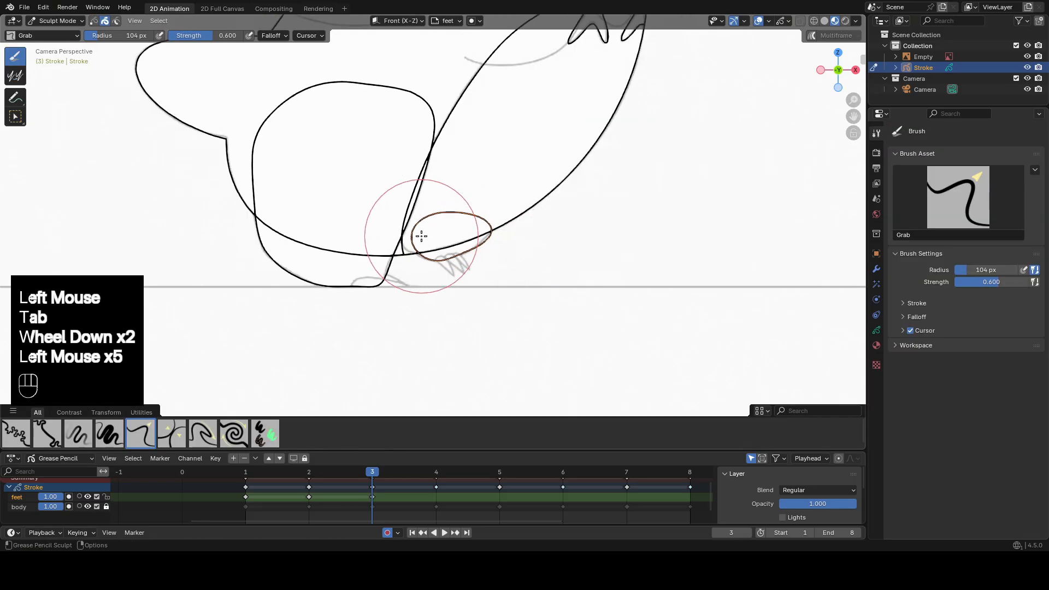
scroll(436, 236, "up", 2)
mouse_move(539, 231)
left_mouse_down()
mouse_move(525, 222)
mouse_move(532, 251)
left_mouse_up()
scroll(528, 254, "down", 2)
On frame 4, draw a circle over the raised front foot and sculpt its edge to the reference.
key("Tab")
left_click(436, 471)
scroll(585, 276, "up", 2)
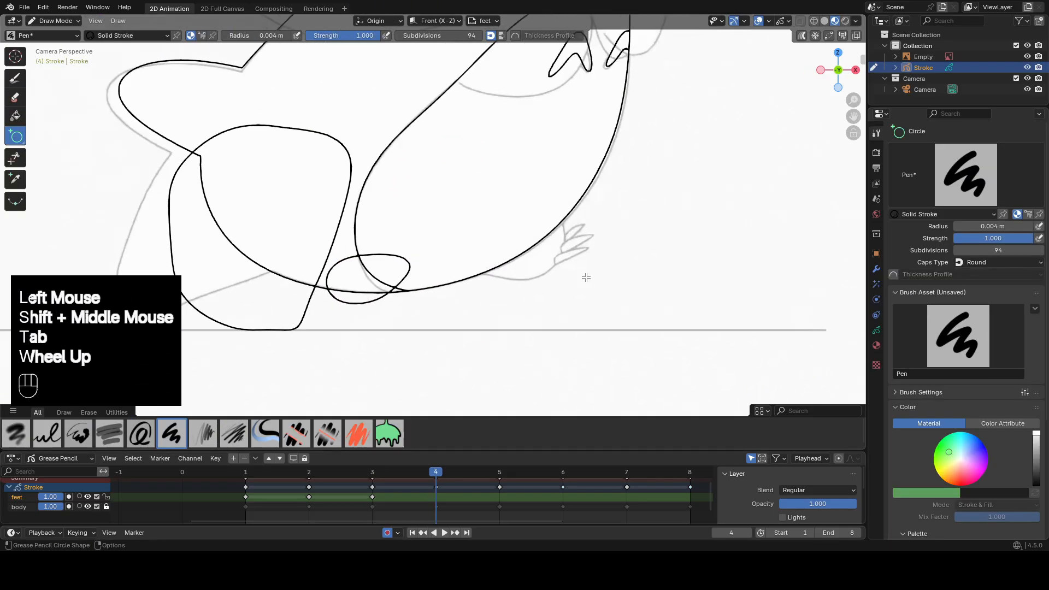
left_click_drag(467, 176, 601, 292)
key("Tab")
Draw a circle over the rear leg on frame 4 and sculpt it toward the back foot in the reference.
key("Tab")
left_click_drag(601, 235, 590, 233)
scroll(527, 273, "down", 2)
key("Tab")
left_click_drag(304, 147, 446, 281)
middle_click(447, 281)
On frame 5, draw an ellipse over the front leg and sculpt its lower edge to the reference.
key("Tab")
left_click(402, 232)
key("Tab")
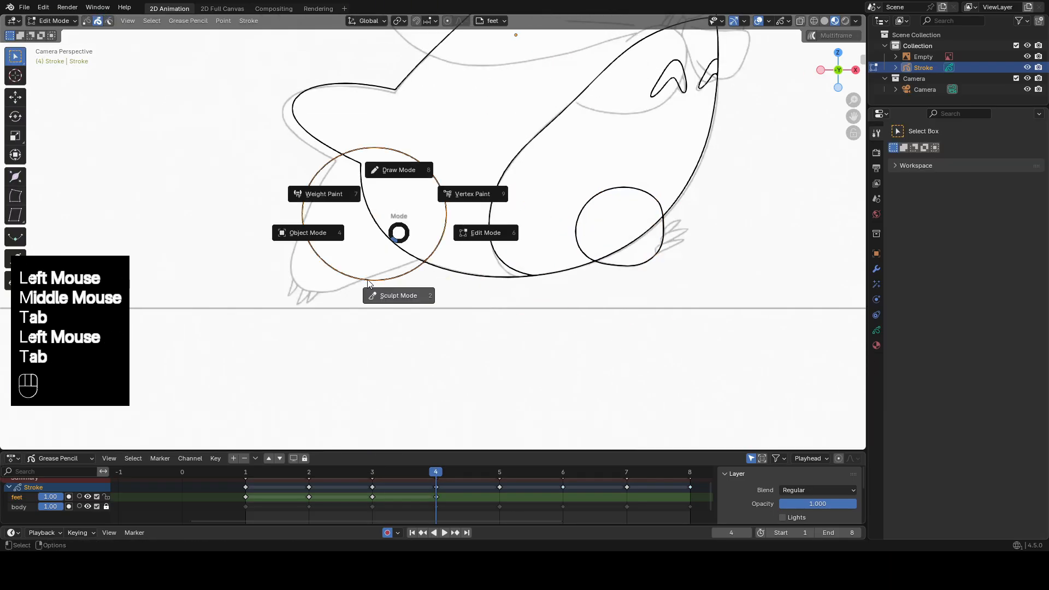
left_click(399, 294)
left_click_drag(340, 251, 322, 267)
left_click_drag(295, 221, 280, 230)
left_click_drag(364, 293, 361, 289)
middle_click_drag(557, 148, 545, 157, "shift")
key("Tab")
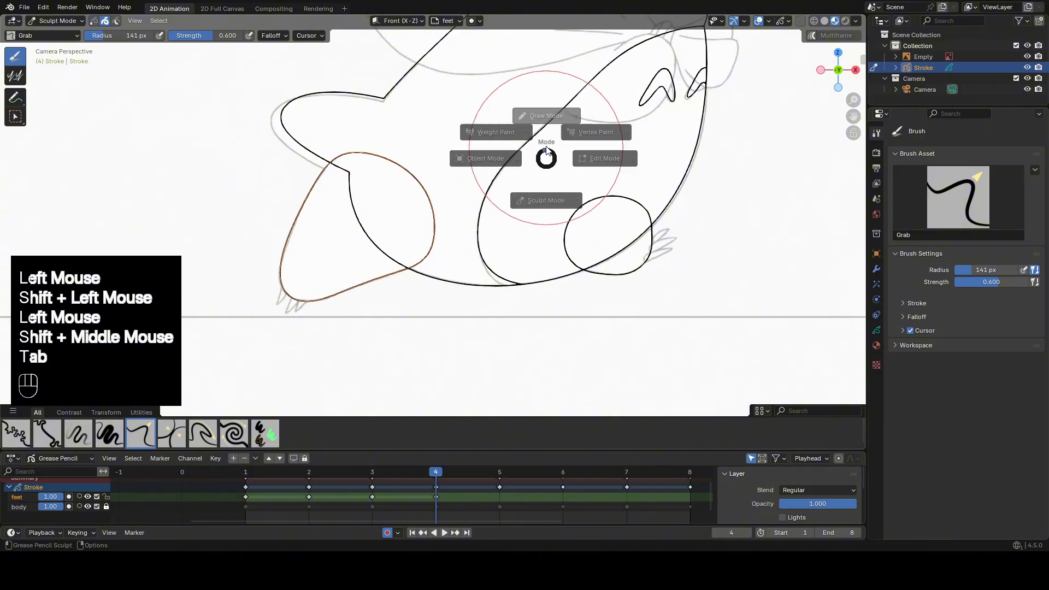
scroll(549, 159, "down", 1, "alt")
key("Tab")
left_click_drag(456, 208, 608, 288)
middle_click(608, 288)
Draw an ellipse over the rear leg on frame 5 and sculpt it to the reference outline.
key("Tab")
left_click_drag(443, 273, 448, 262, "shift")
key("Tab")
mouse_move(188, 154)
left_mouse_down()
mouse_move(349, 267)
mouse_move(365, 235)
left_mouse_up()
key("Tab")
left_click(353, 248)
key("Tab")
left_click_drag(185, 175, 197, 183)
On frame 6, draw a circle over the rear leg and sculpt it to match the reference.
left_click(563, 472)
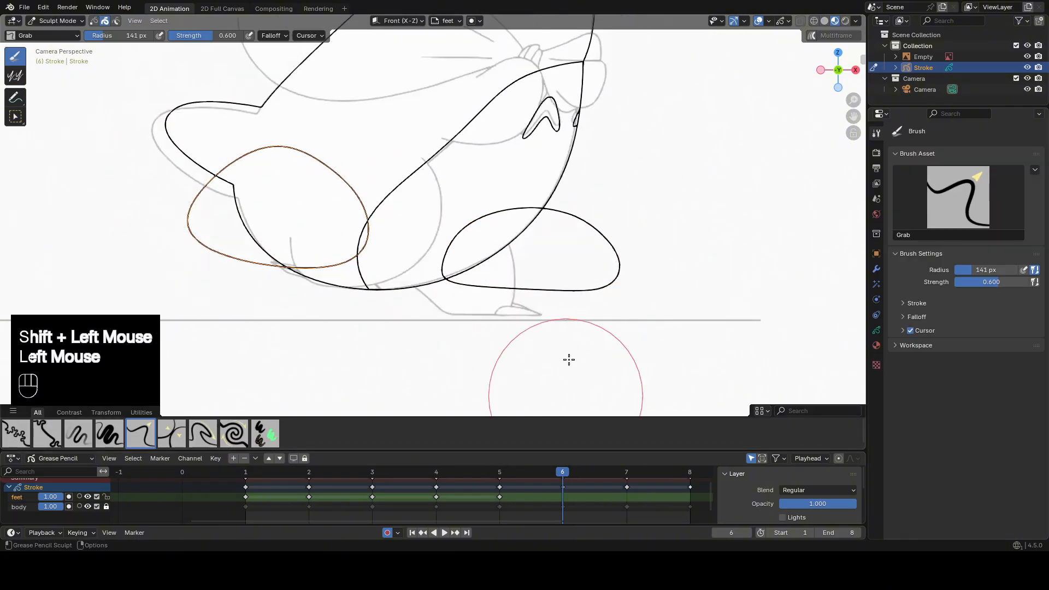
middle_click_drag(569, 358, 584, 365, "shift")
key("Tab")
left_click_drag(305, 136, 457, 288)
key("Tab")
key("Tab")
left_click(374, 289)
Draw a smaller circle over the planted front leg on frame 6 and switch to sculpting it.
key("Tab")
key("Tab")
left_click_drag(326, 266, 316, 276)
left_click_drag(266, 233, 274, 241, "shift")
left_click_drag(427, 128, 421, 134)
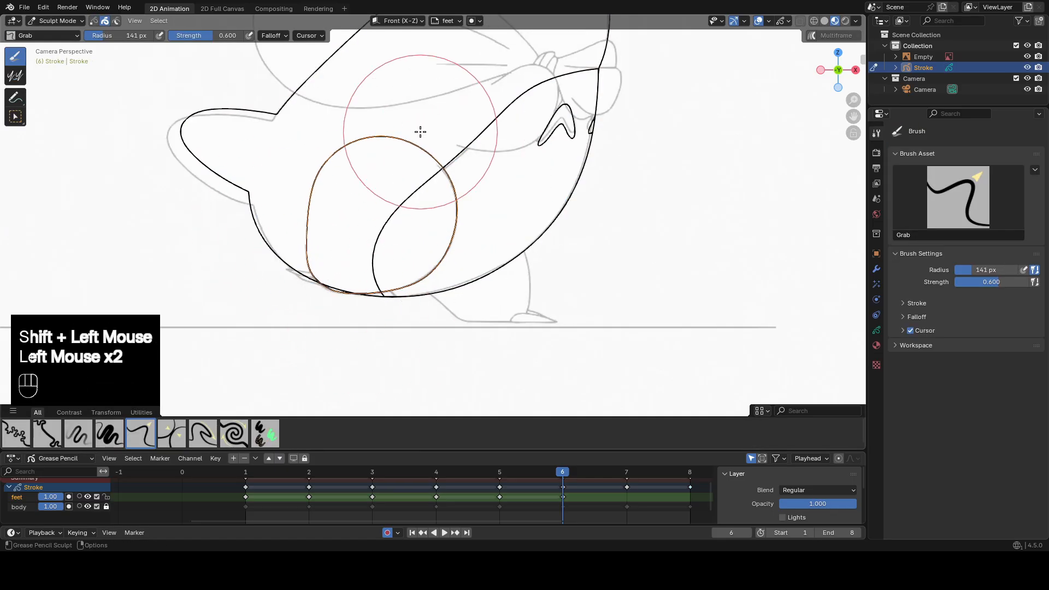
key("Tab")
left_click_drag(427, 221, 534, 326)
middle_click(533, 326)
On frame 7, draw an ellipse over the front leg and sculpt it to the reference down to the toes.
key("Tab")
left_click(530, 269)
key("Tab")
Sculpt the frame 6 front leg circle with the Grab brush to follow the reference leg and flat sole.
left_click_drag(406, 279, 411, 275)
middle_click_drag(437, 322, 429, 271, "shift")
scroll(430, 270, "up", 1)
left_click_drag(401, 257, 410, 250)
left_click_drag(456, 276, 452, 280)
left_click_drag(511, 306, 511, 299)
left_click_drag(471, 325, 471, 319)
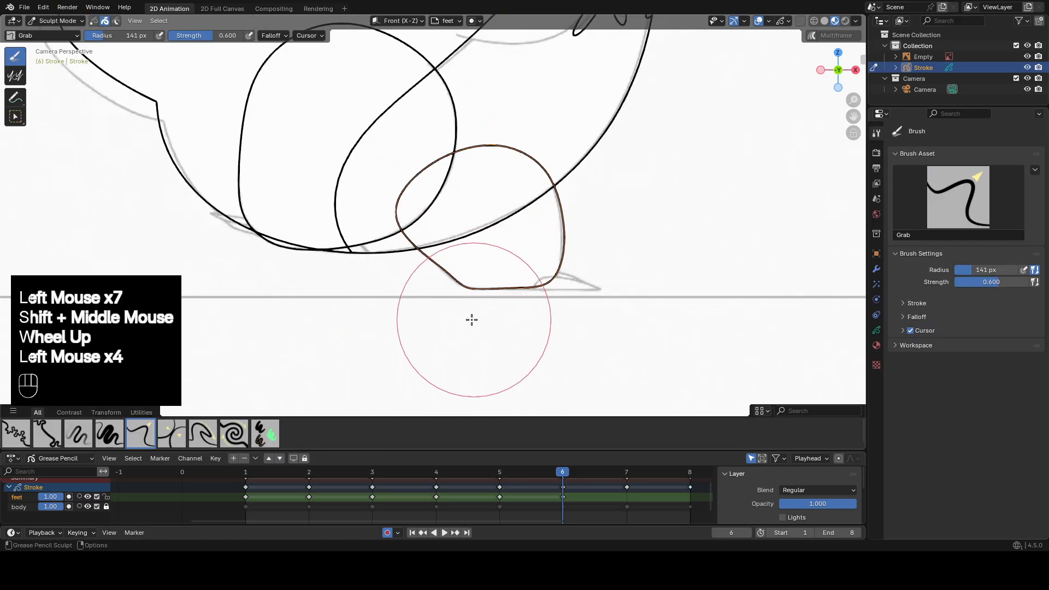
middle_click_drag(466, 273, 489, 327, "shift")
scroll(489, 327, "down", 1)
key("Tab")
left_click(625, 472)
middle_click_drag(487, 246, 568, 275, "shift")
mouse_move(368, 175)
left_mouse_down()
mouse_move(526, 316)
mouse_move(516, 307)
left_mouse_up()
key("Tab")
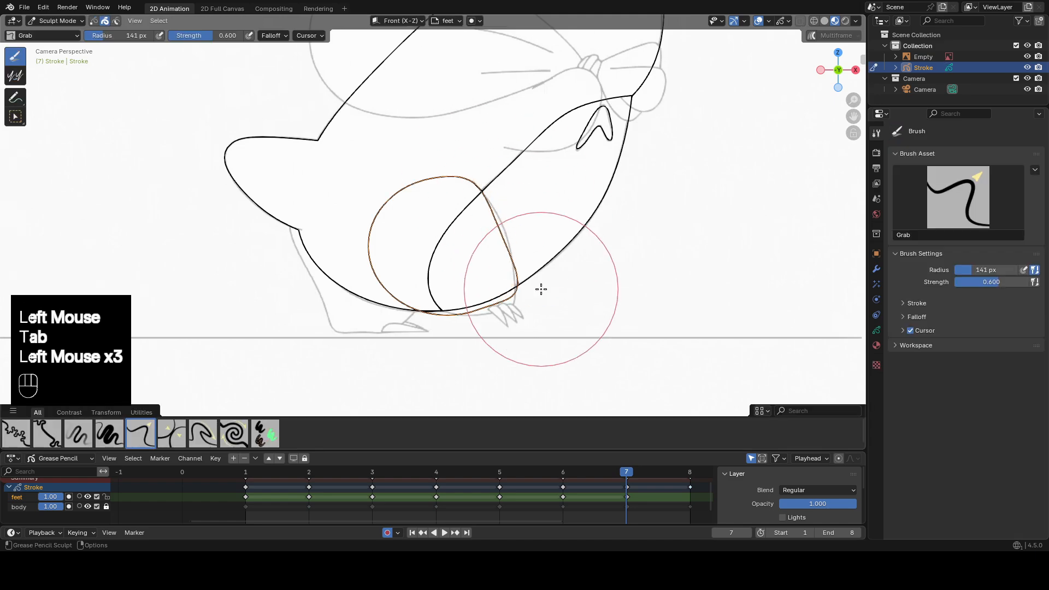
middle_click_drag(431, 322, 421, 281, "shift")
scroll(421, 282, "up", 2)
left_click_drag(538, 295, 542, 300)
left_click_drag(505, 306, 513, 304, "shift")
left_click_drag(585, 254, 581, 262)
left_click_drag(545, 321, 543, 328)
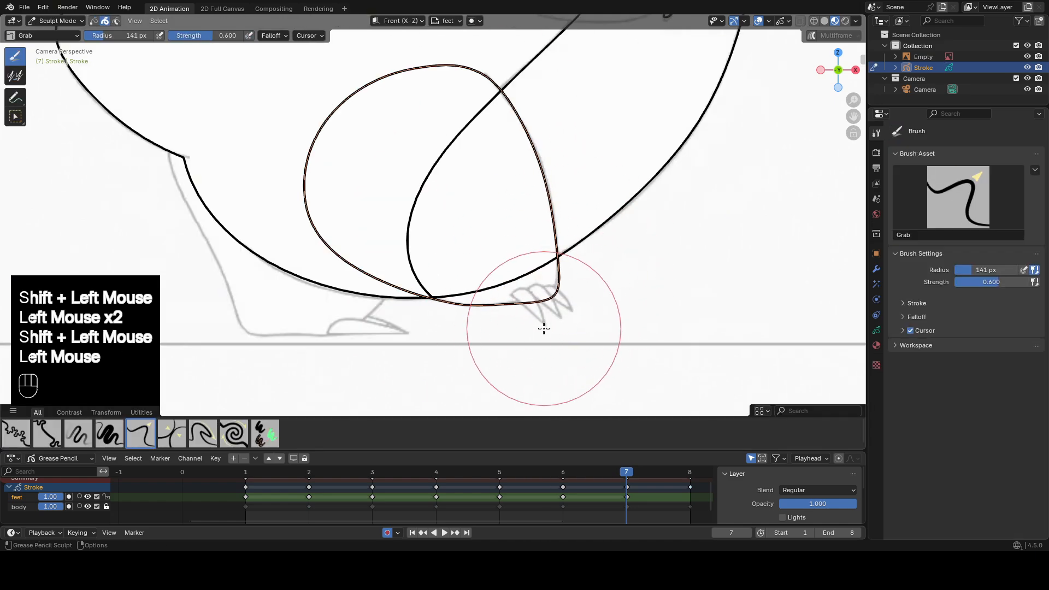
Refine the frame 7 front leg outline with the Grab brush so it follows the reference.
scroll(546, 295, "down", 2)
left_click_drag(453, 120, 453, 115)
left_click_drag(515, 171, 513, 171)
On frame 7, draw a circle over the rear leg and sculpt it to the reference leg and flat sole.
key("Tab")
left_click_drag(291, 171, 416, 297)
middle_click(416, 297)
key("Tab")
left_click_drag(326, 192, 302, 174)
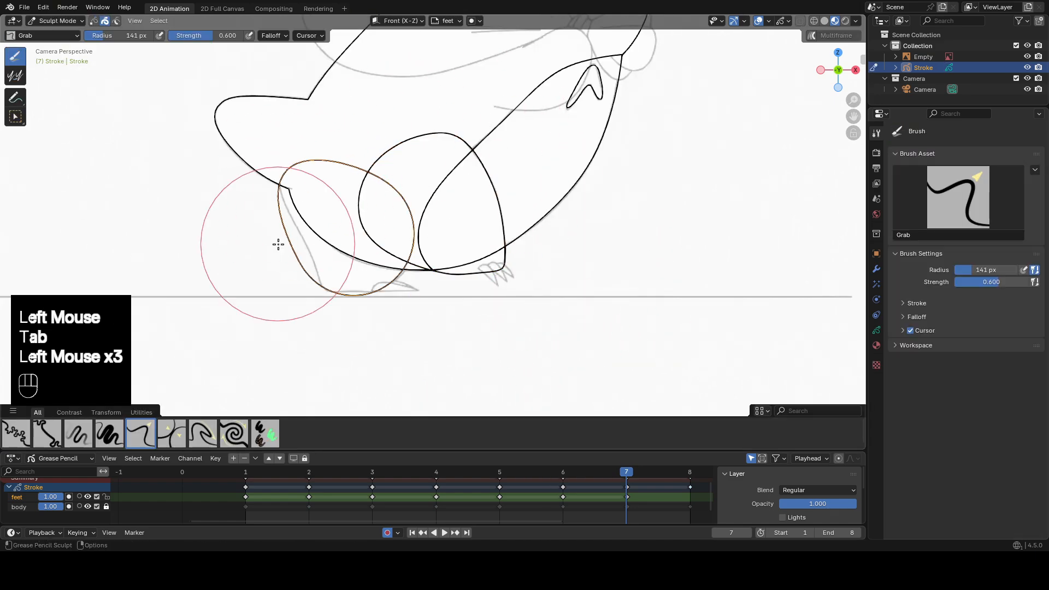
scroll(276, 244, "up", 2)
left_click_drag(222, 223, 230, 221)
middle_click_drag(230, 220, 251, 174, "shift")
scroll(412, 227, "down", 2)
On frame 8, draw an ellipse over the front leg.
left_click(689, 472)
key("Tab")
mouse_move(484, 110)
left_mouse_down()
mouse_move(568, 219)
mouse_move(642, 253)
left_mouse_up()
Sculpt the frame 8 front leg ellipse with the Grab brush to match the reference thigh, sole and toe edge.
key("Tab")
scroll(513, 206, "down", 1)
scroll(435, 234, "up", 1)
left_click_drag(488, 225, 462, 232)
scroll(435, 233, "up", 2)
left_click_drag(575, 264, 574, 256)
left_click_drag(482, 241, 474, 246)
left_click_drag(629, 229, 646, 228)
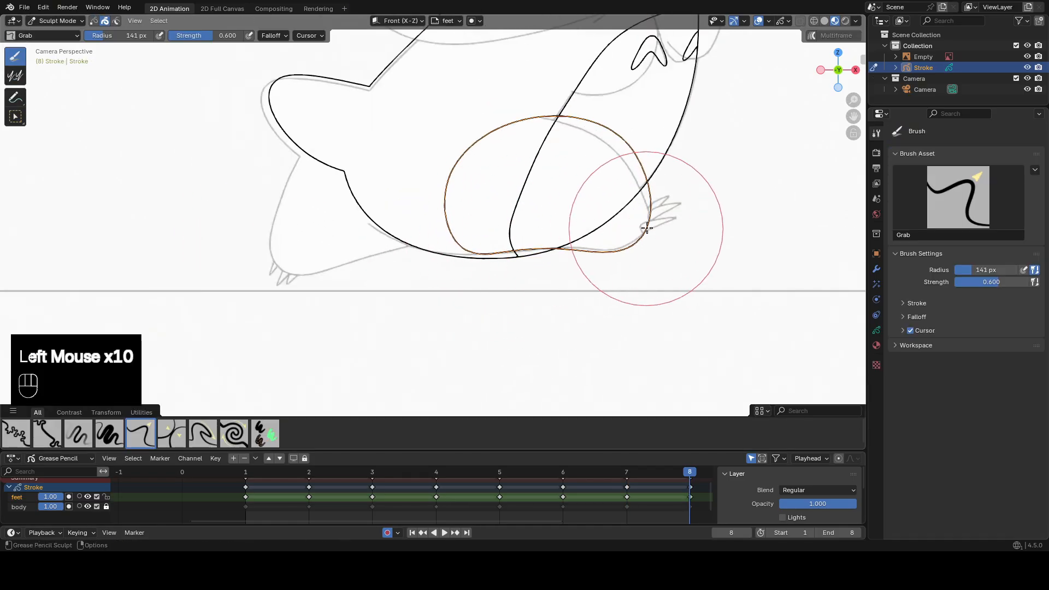
left_click_drag(651, 155, 659, 149)
left_click_drag(548, 109, 546, 102)
left_click_drag(607, 271, 607, 267)
left_click_drag(605, 143, 602, 148, "shift")
On frame 8, draw a circle over the raised rear leg and sculpt it to the reference down to the toes.
key("Tab")
middle_click_drag(412, 206, 506, 212, "shift")
left_click_drag(378, 156, 501, 262)
middle_click(500, 262)
key("Tab")
left_click(497, 188)
key("Tab")
left_click_drag(398, 247, 377, 270)
left_click_drag(443, 159, 435, 147)
left_click_drag(351, 189, 357, 198)
left_click_drag(513, 230, 519, 240, "shift")
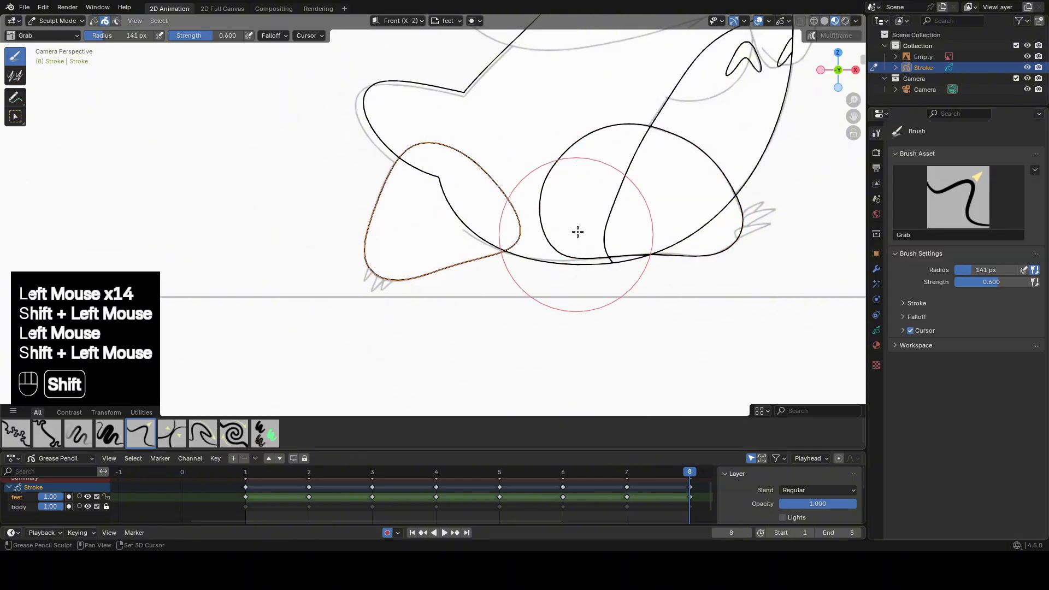
Return to frame 1 in Draw Mode and merge the feet layer down into the body layer.
scroll(524, 229, "down", 2)
key("Tab")
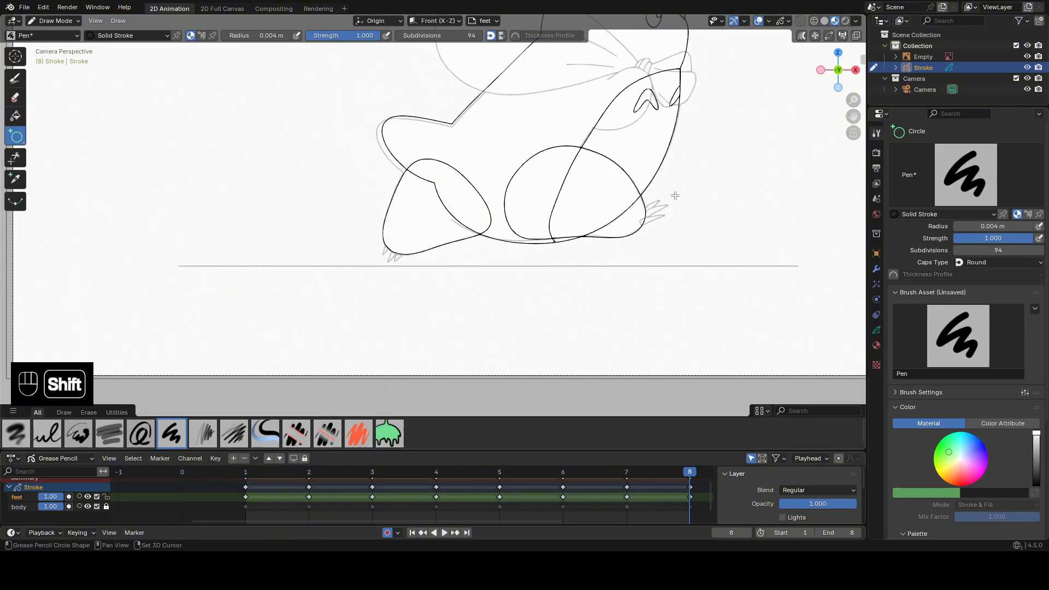
middle_click_drag(567, 320, 521, 337, "shift")
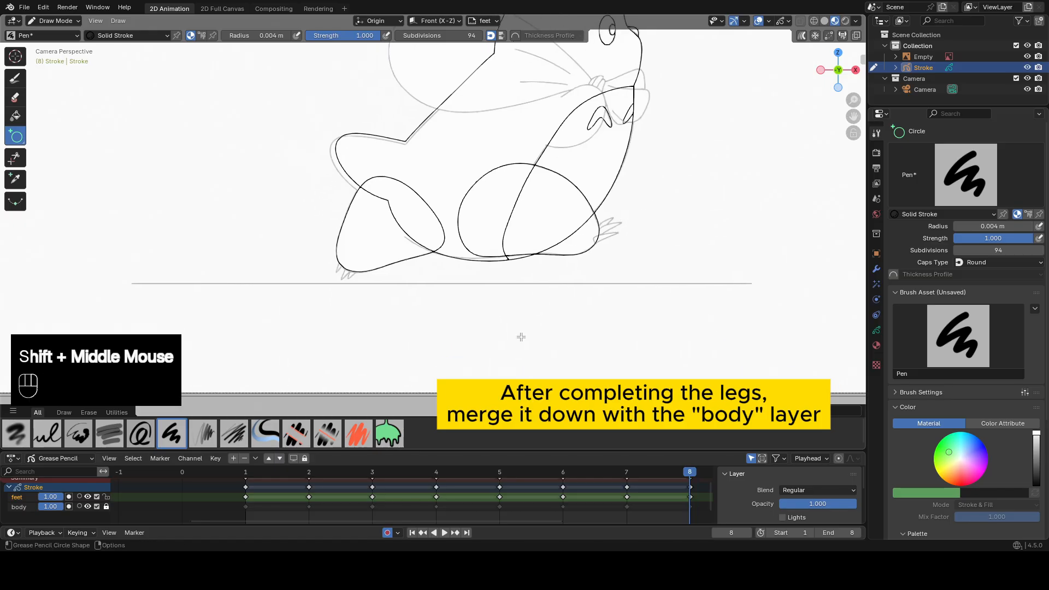
left_click(246, 474)
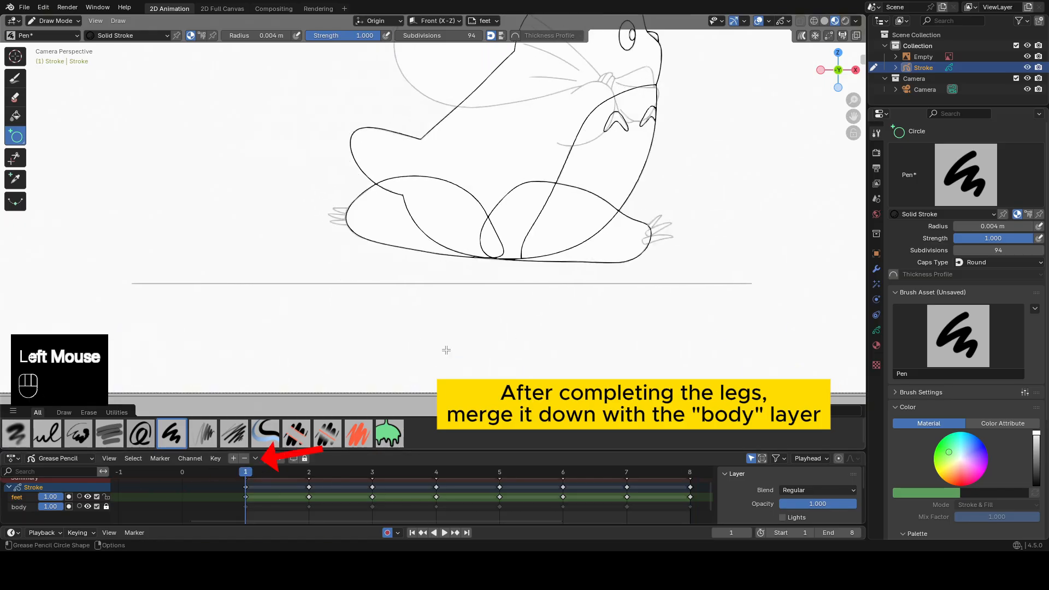
left_click(255, 458)
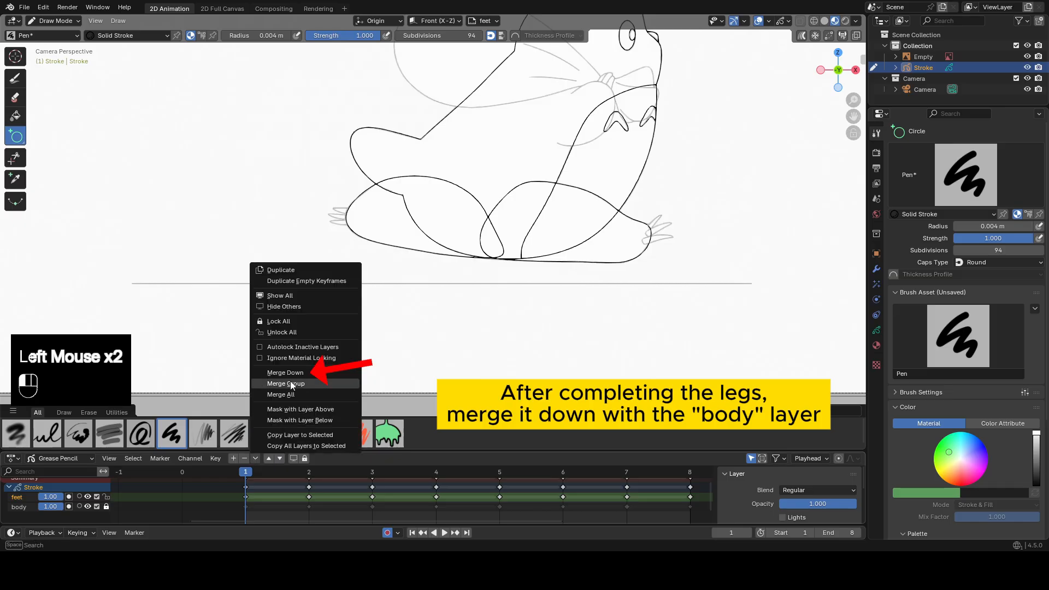
left_click(279, 369)
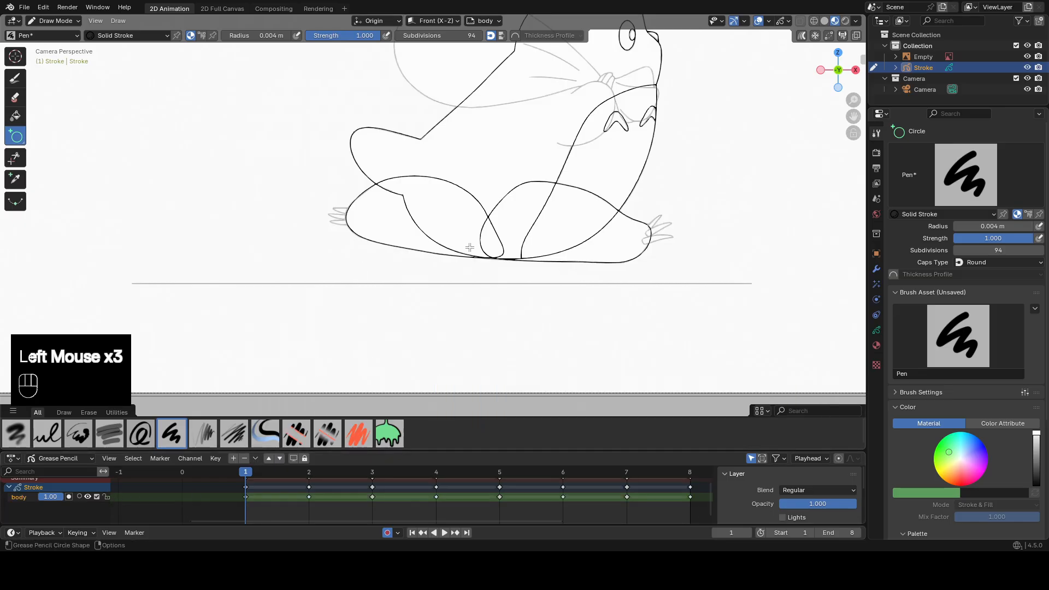
On frame 1, trim the rear leg's upper outline and the body line crossing inside that leg.
scroll(469, 247, "up", 2)
mouse_move(470, 247)
middle_mouse_down("shift")
mouse_move(306, 142)
mouse_move(287, 183)
middle_mouse_up("shift")
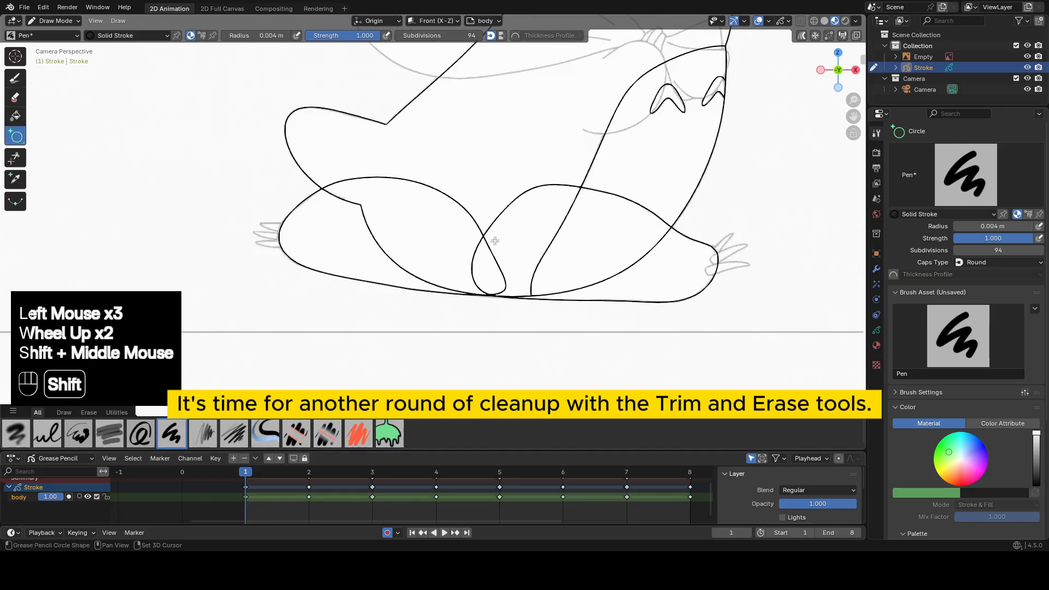
left_click(15, 158)
scroll(432, 230, "up", 1)
left_click(425, 185)
left_click(422, 231)
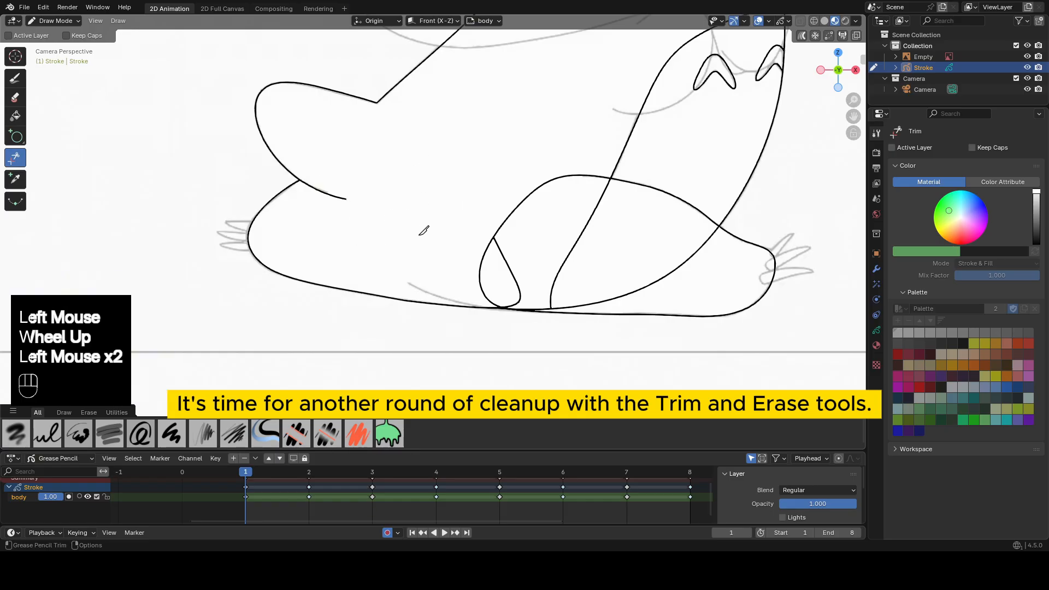
On frame 1, trim the lines inside the front leg, erase a gap in its upper outline and trim the arc behind it.
middle_click_drag(489, 233, 433, 227, "shift")
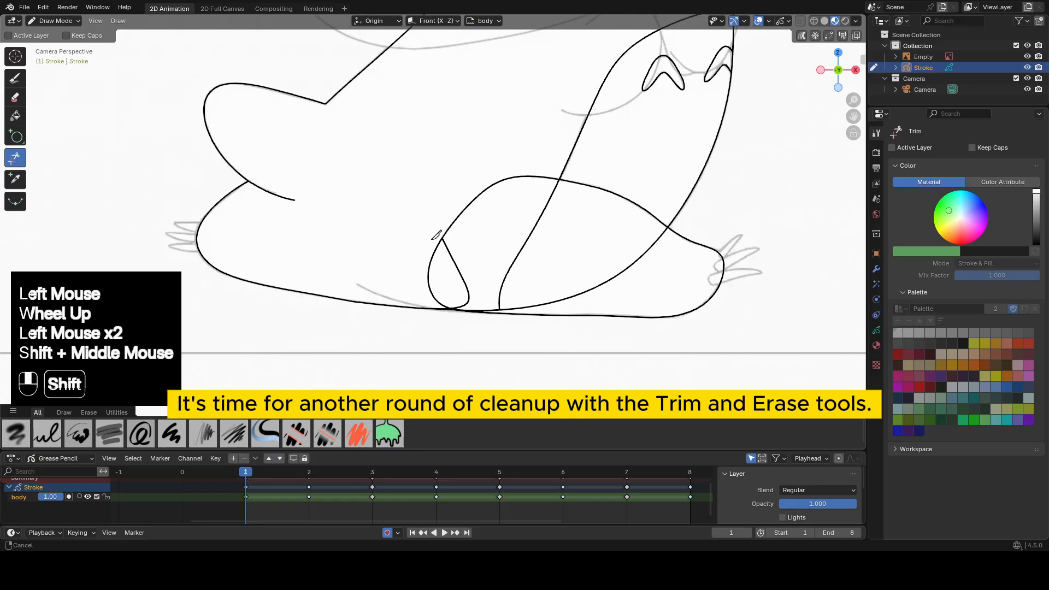
left_click(552, 203)
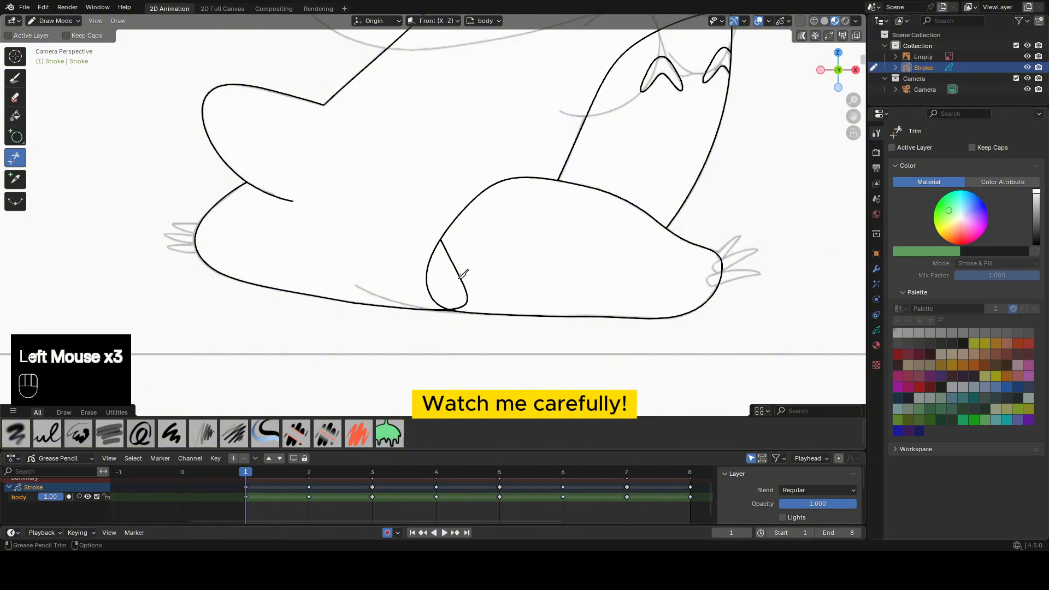
left_click(14, 98)
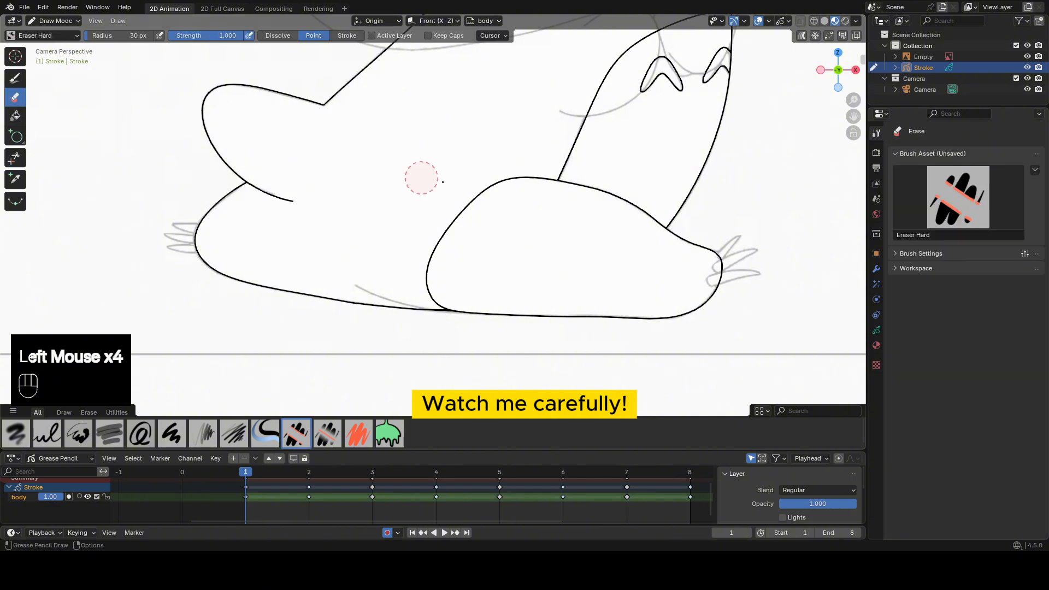
left_click(510, 180)
left_click(15, 157)
left_click(480, 201)
On frame 2, trim the body lines inside the leg, erase a gap in its upper outline and trim the surplus arc.
key("Up")
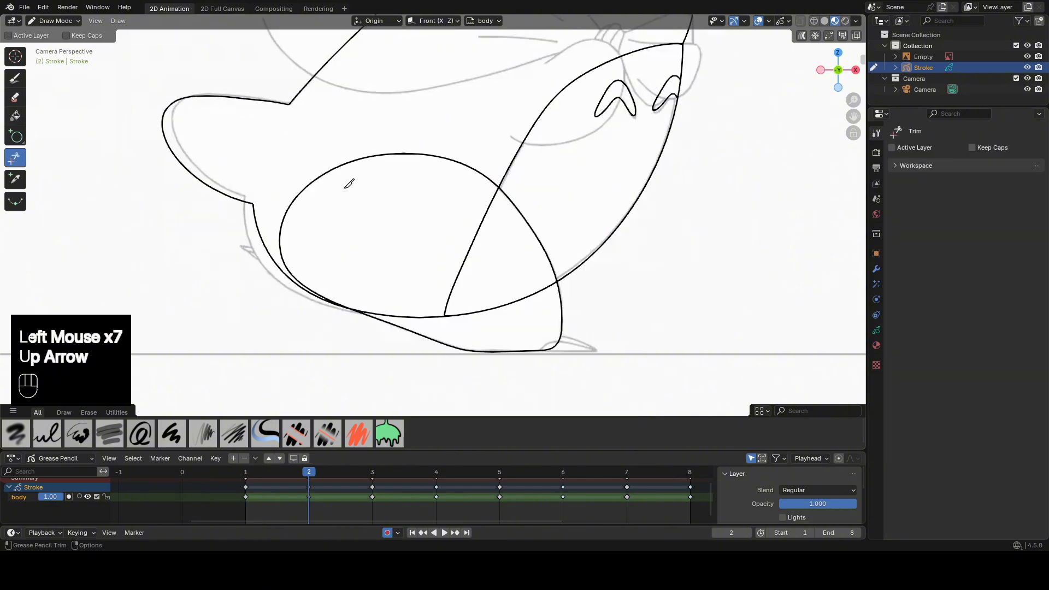
left_click(474, 250)
left_click(503, 306)
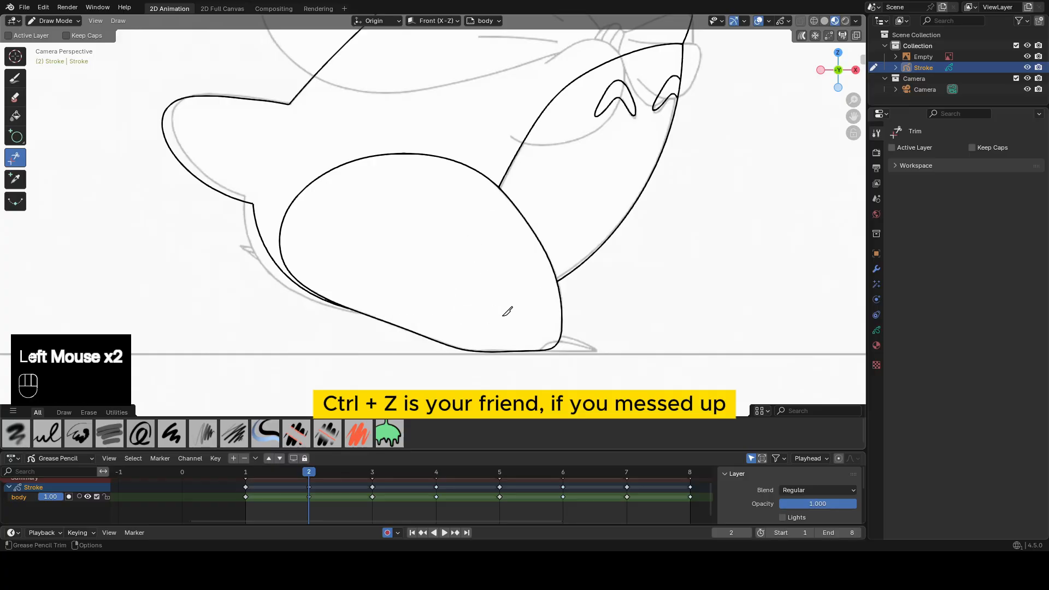
left_click(15, 97)
left_click(459, 163)
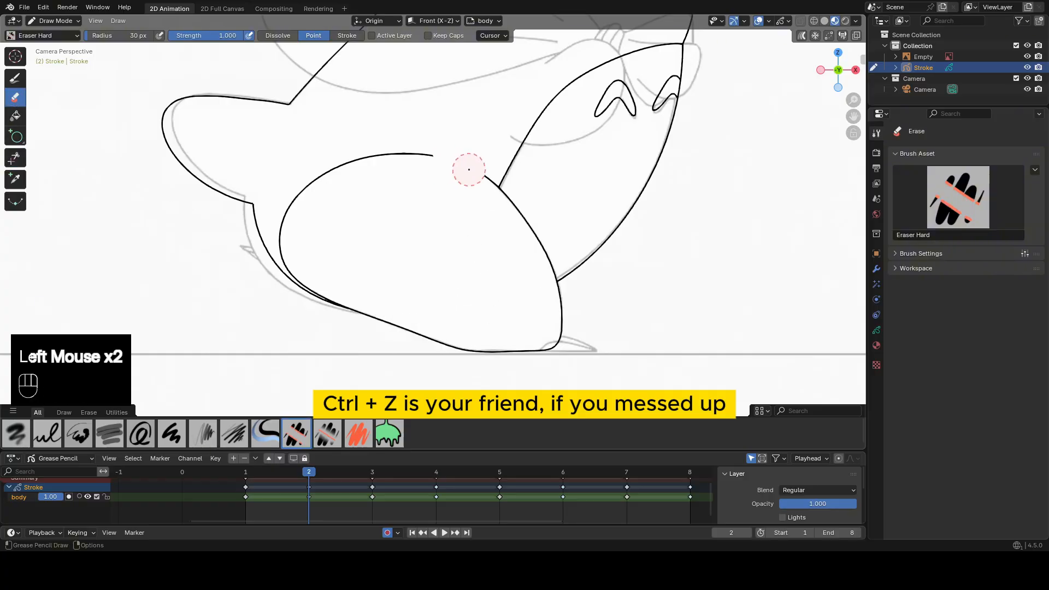
left_click(15, 157)
left_click(285, 262)
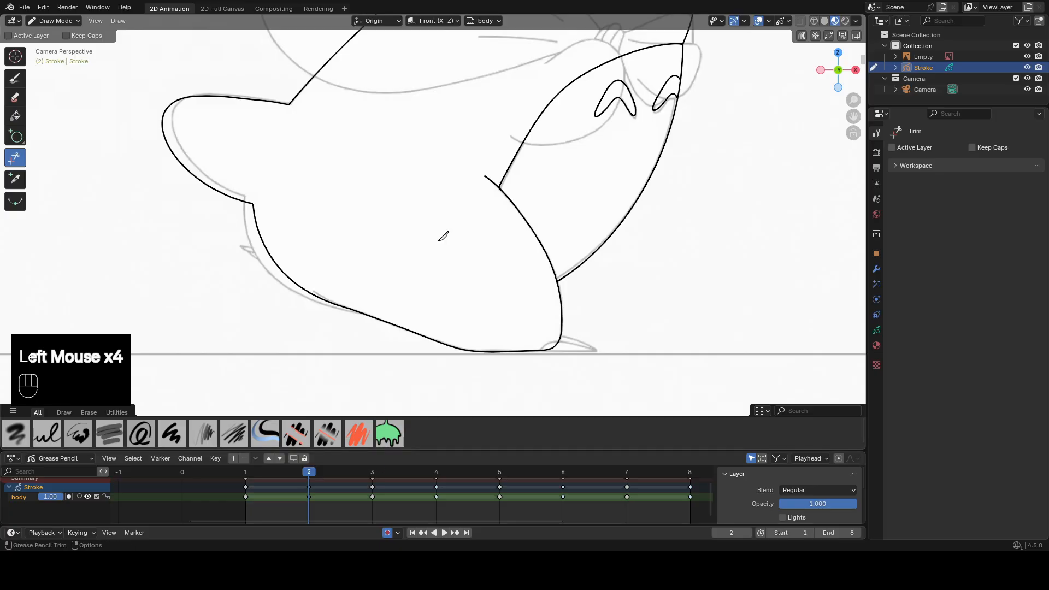
On frame 3, remove the overlapping body lines inside the rear leg and its surplus upper outline with Erase and Trim.
key("Up")
left_click(459, 284)
left_click(15, 97)
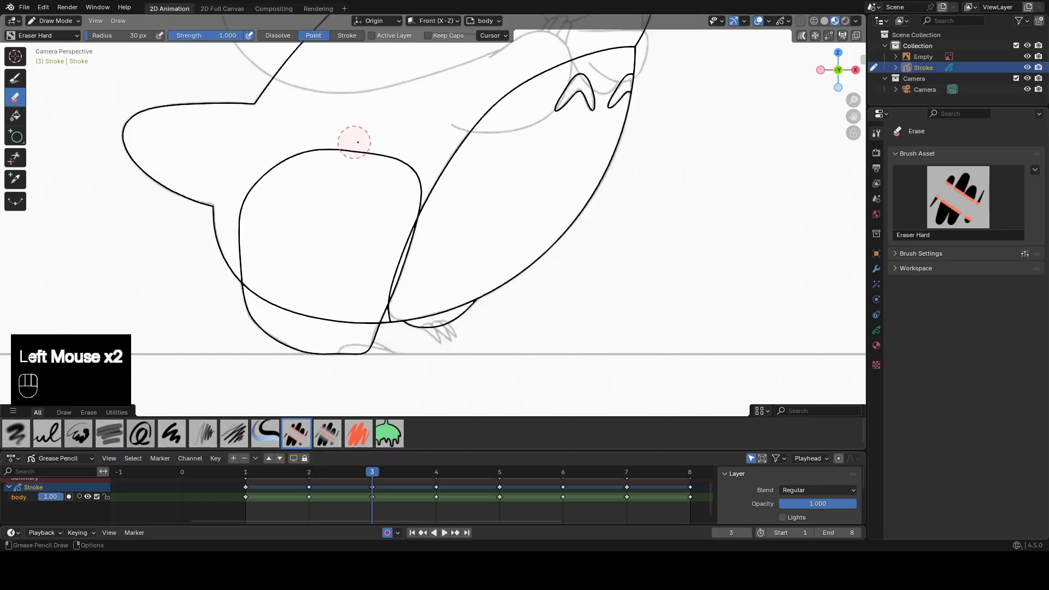
left_click(14, 158)
left_click(306, 151)
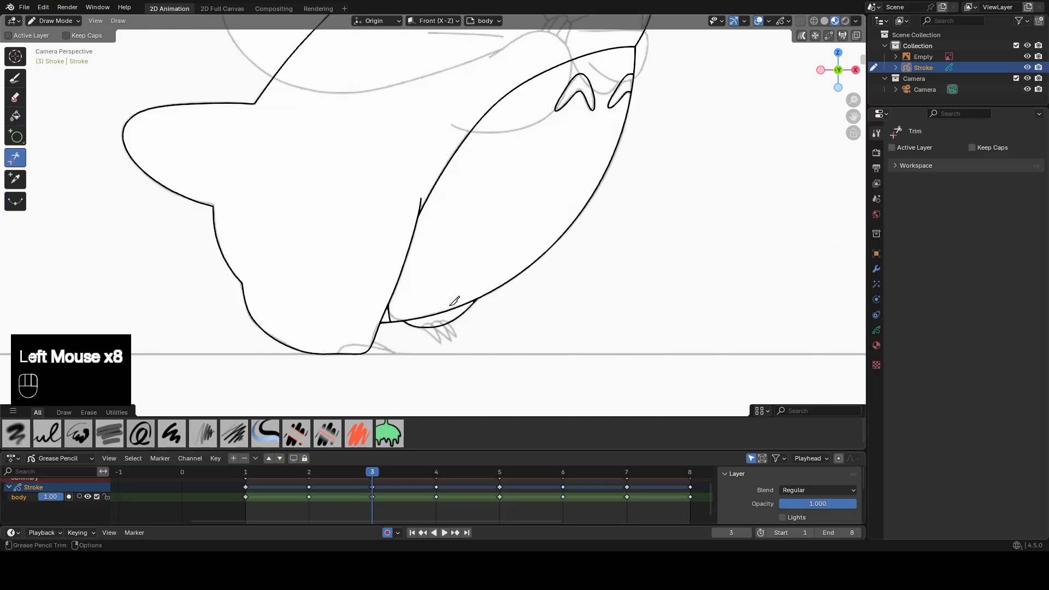
On frame 4, trim the rear leg's upper outline and the body line running through that leg.
key("Up")
mouse_move(349, 175)
left_mouse_down()
mouse_move(311, 231)
mouse_move(271, 215)
left_mouse_up()
left_click_drag(275, 191, 271, 180)
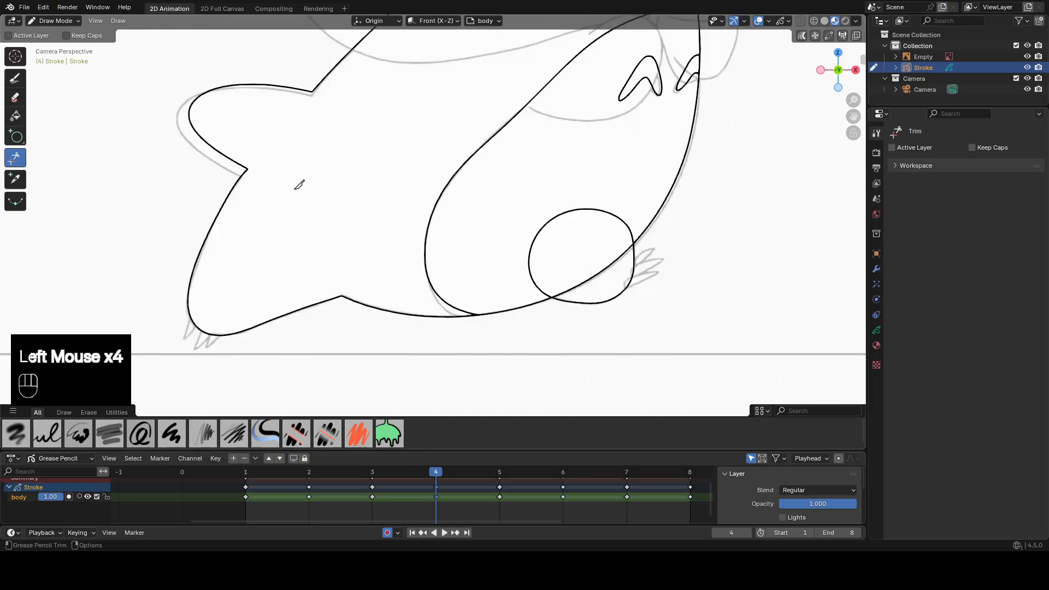
On frame 5, trim the overlapping outlines where the legs cross the body.
key("Up")
left_click_drag(368, 182, 400, 163)
mouse_move(314, 210)
left_mouse_down()
mouse_move(337, 183)
mouse_move(296, 171)
left_mouse_up()
left_click_drag(585, 239, 599, 216)
On frame 6, trim the body lines inside the rear leg and the part of the front leg overlapping the body.
key("Up")
left_click_drag(428, 209, 444, 238)
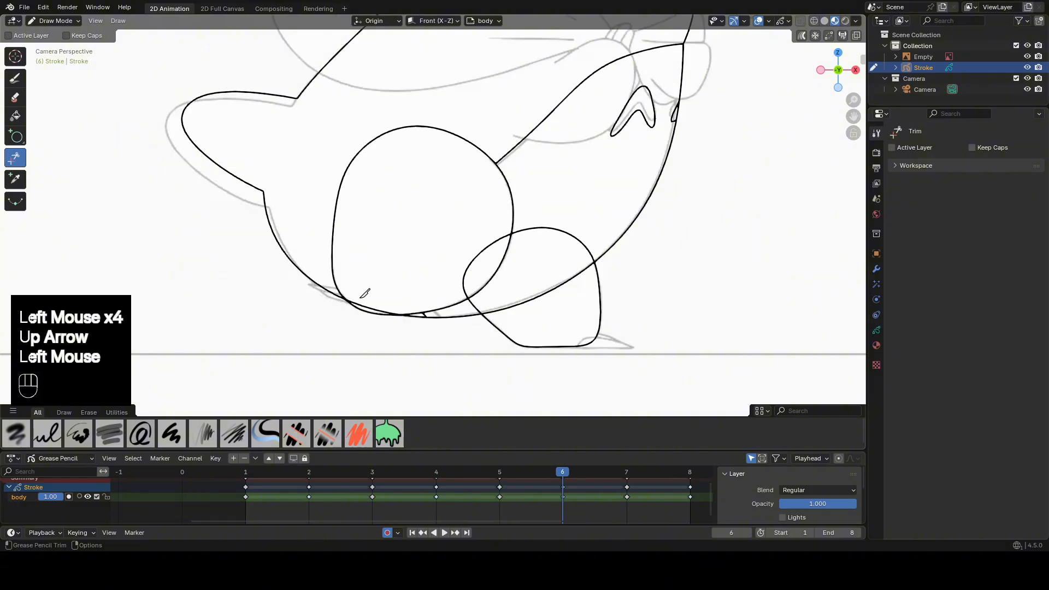
left_click_drag(363, 295, 369, 305)
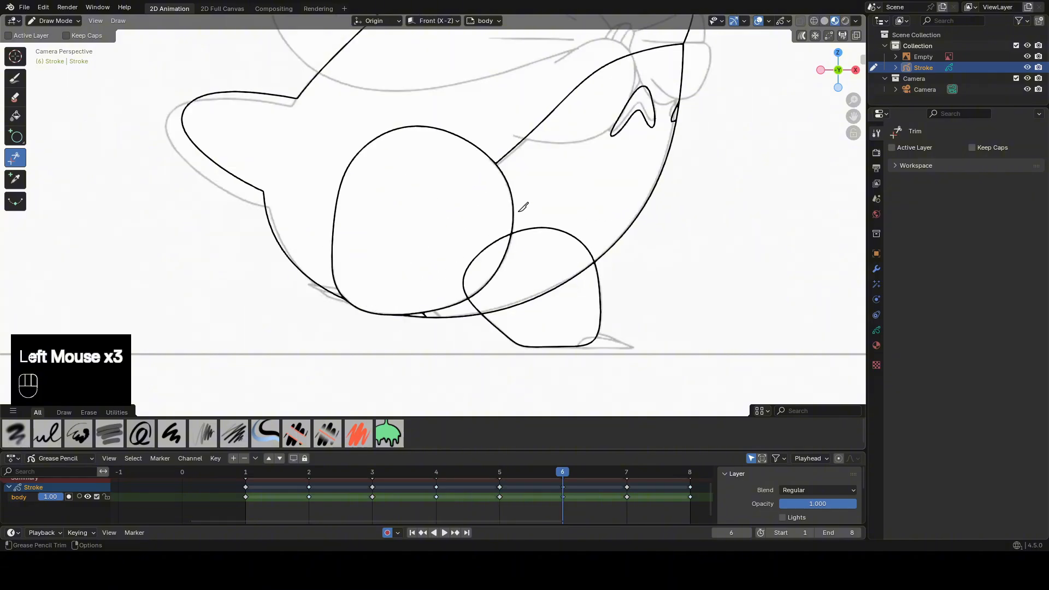
left_click_drag(475, 250, 479, 260)
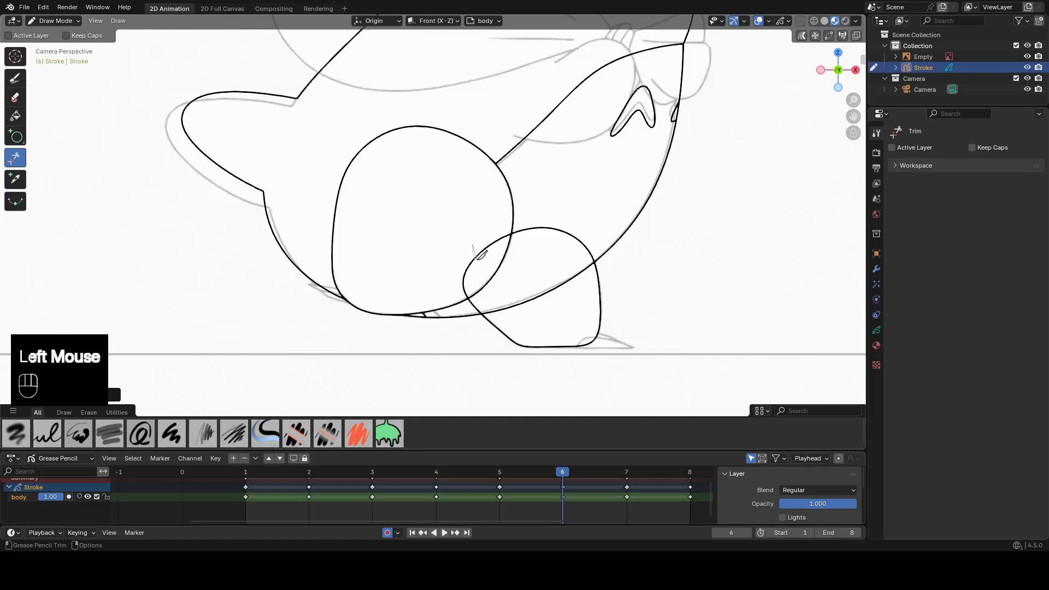
left_click_drag(526, 223, 541, 240)
On frame 6, erase the rear leg's upper and back outline, leaving its lower arc and front curve.
left_click(15, 99)
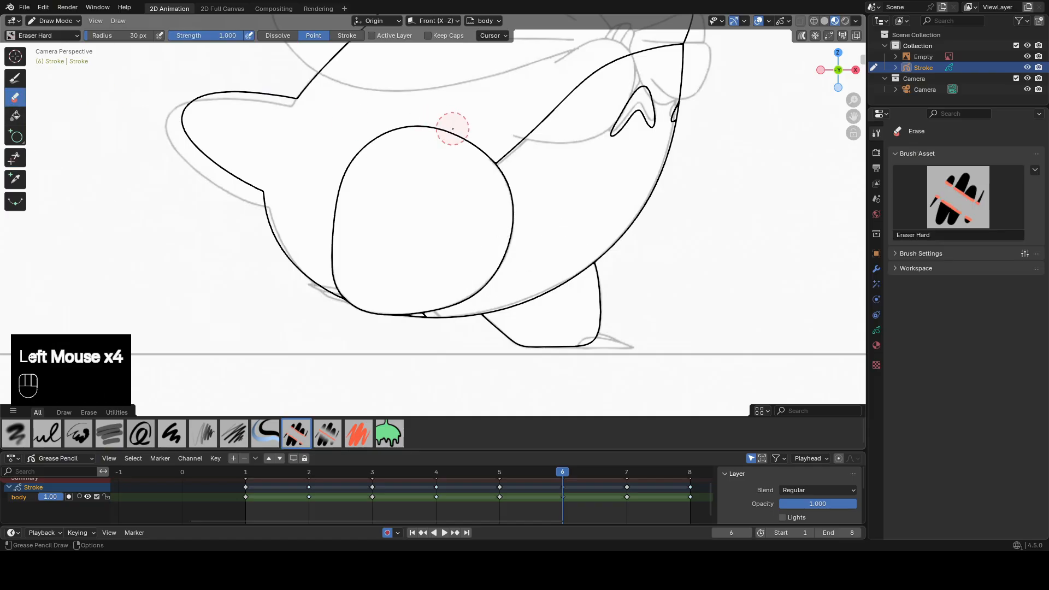
left_click(16, 158)
key("ctrl+z")
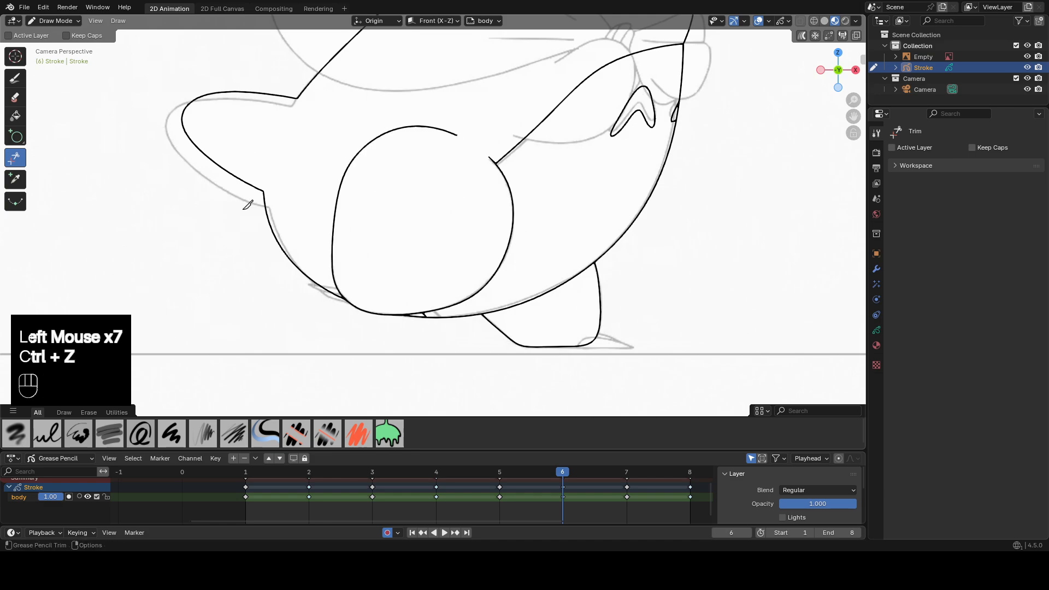
left_click(16, 100)
left_click_drag(445, 131, 334, 244)
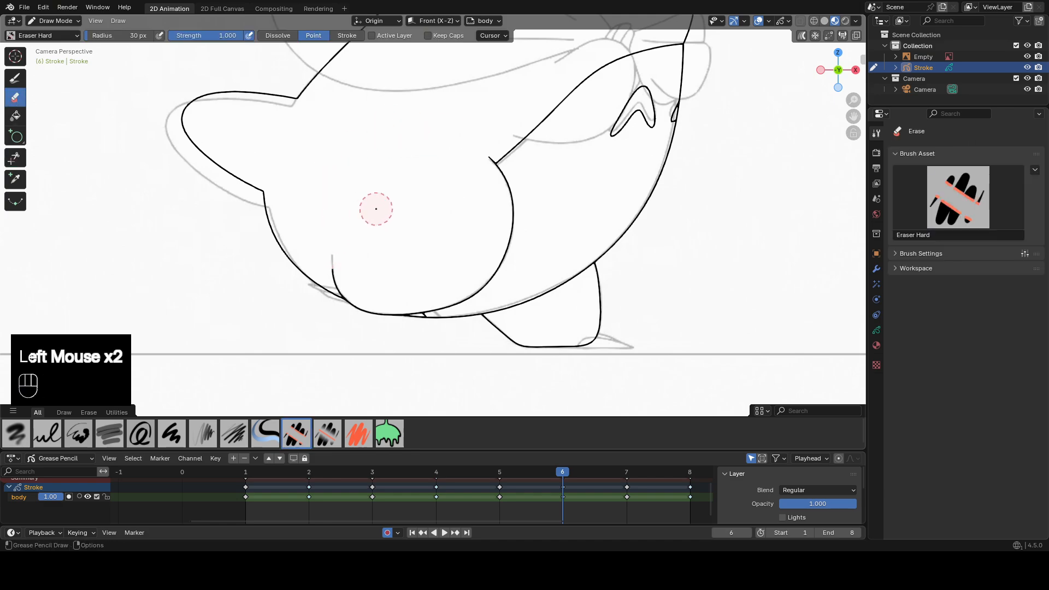
key("ctrl+z")
left_click_drag(431, 129, 335, 231)
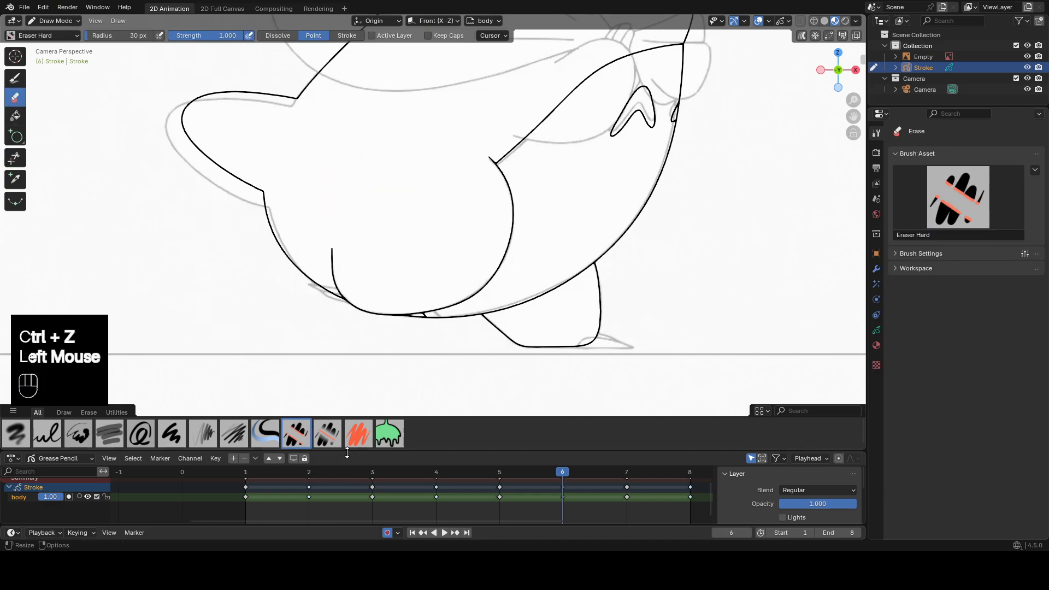
key("Down")
key("Up")
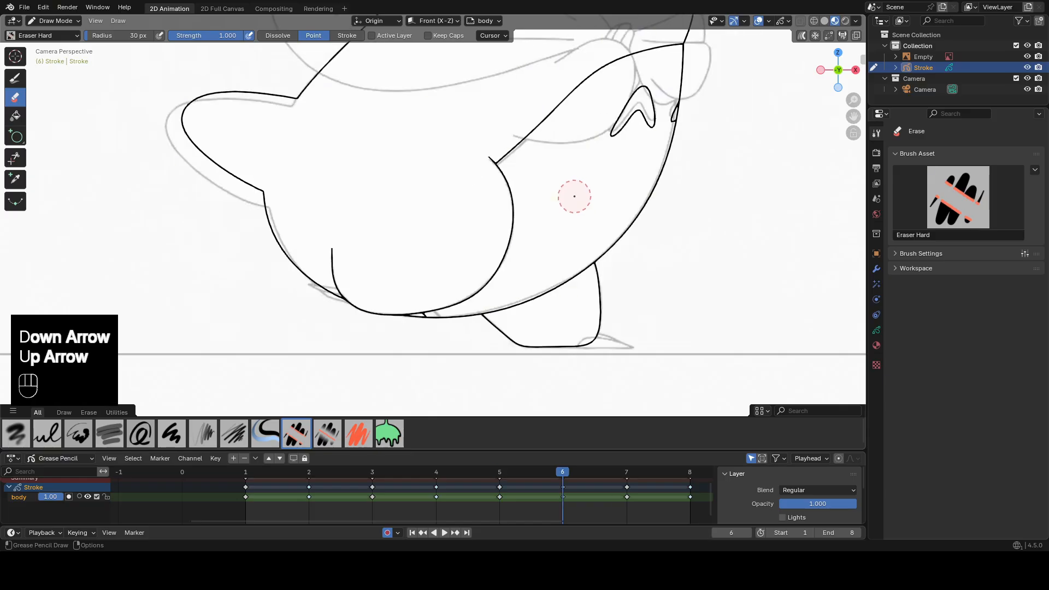
On frame 7, trim the overlapping lines inside both legs where they cross the body.
key("Up")
left_click(16, 158)
left_click_drag(407, 209, 402, 220)
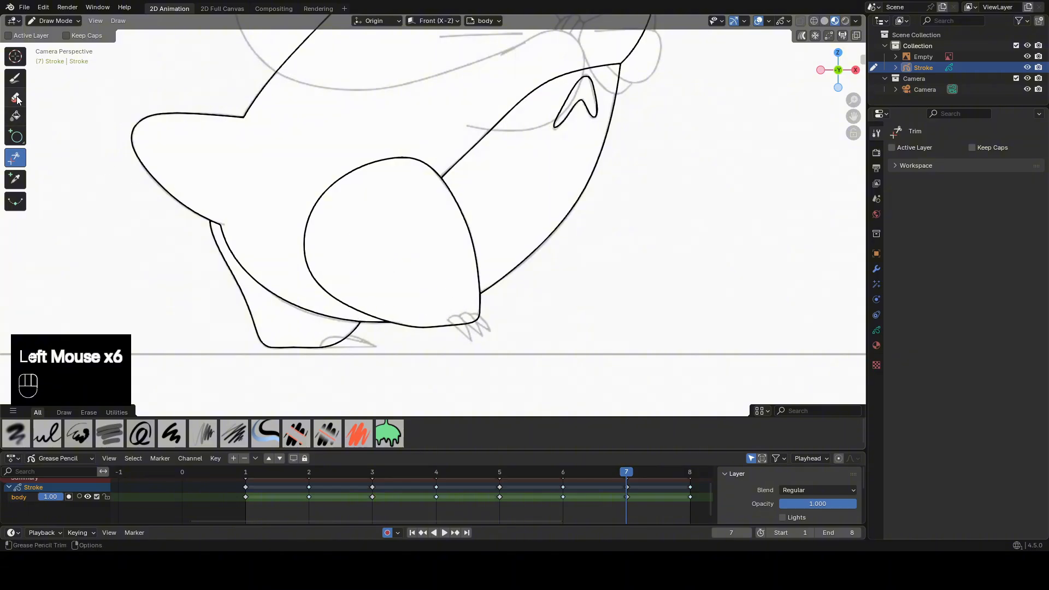
On frame 7, erase a gap at the top of the front leg outline and trim away its rear arc.
left_click(16, 97)
mouse_move(405, 155)
left_mouse_down()
mouse_move(421, 159)
mouse_move(380, 162)
left_mouse_up()
key("ctrl+z")
left_click(414, 149)
left_click(414, 152)
left_click(15, 157)
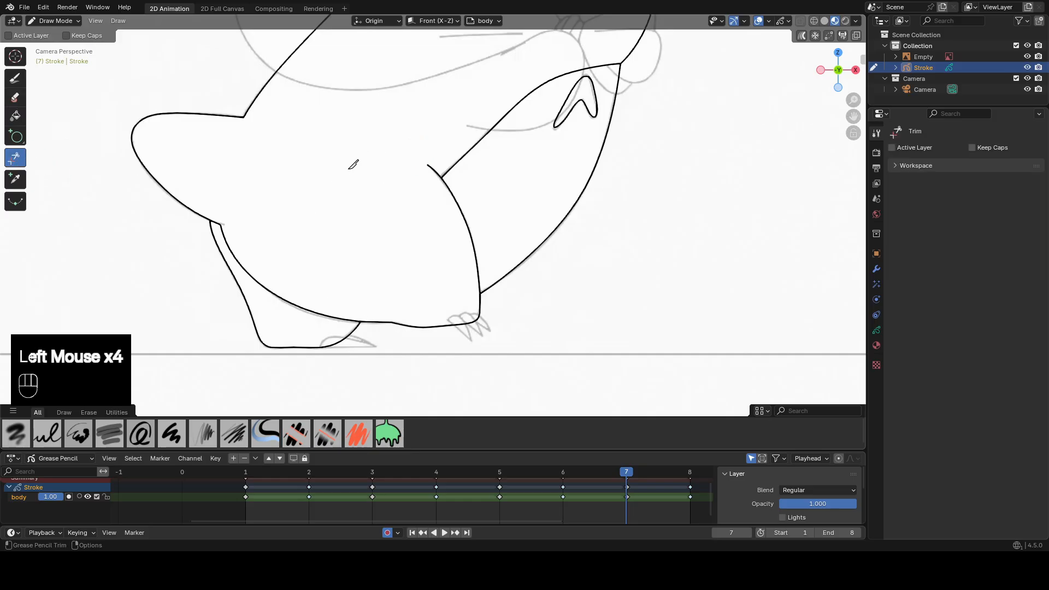
key("Down")
key("Up")
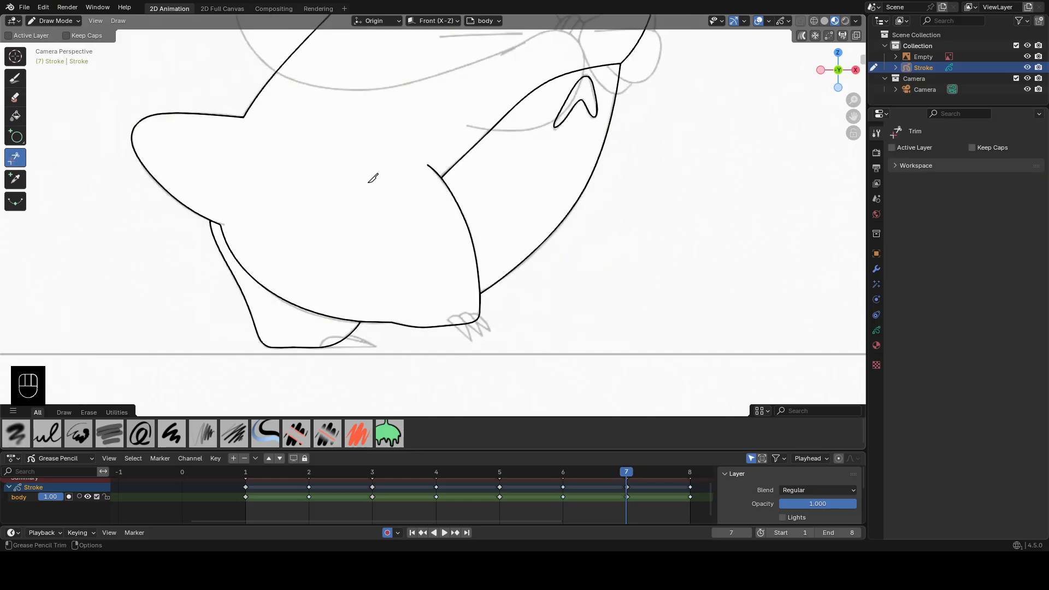
On frame 8, trim the overlapping rear leg and body lines, plus the arm line and its stub inside the front leg.
key("Up")
left_click(253, 162)
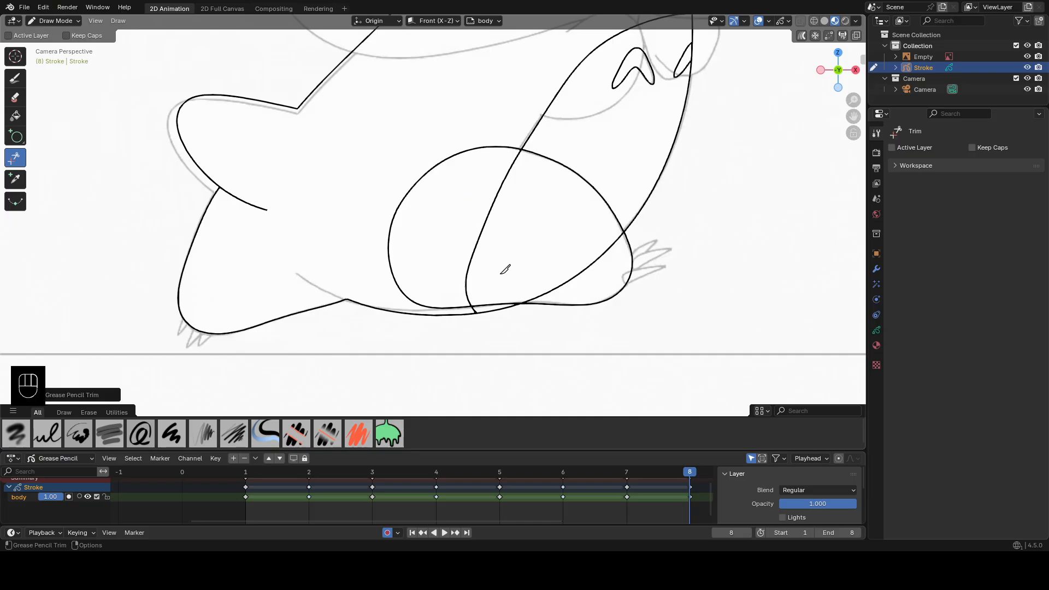
left_click(466, 299)
key("ctrl+z")
left_click(480, 301)
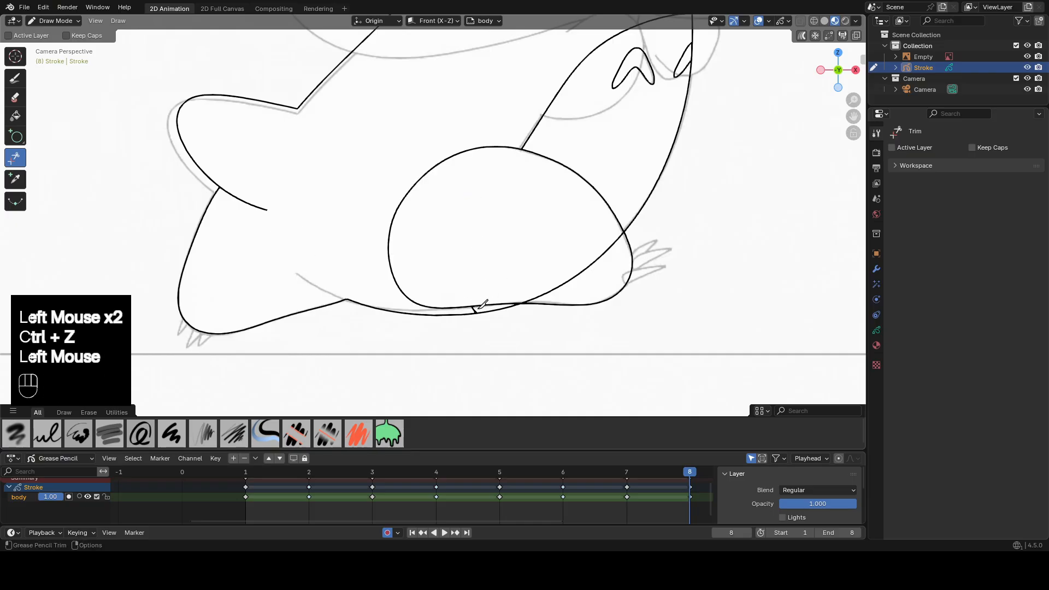
left_click(482, 301)
On frame 8, erase a gap atop the front leg outline, then trim its rear arc and the body line inside it.
double_click(16, 98)
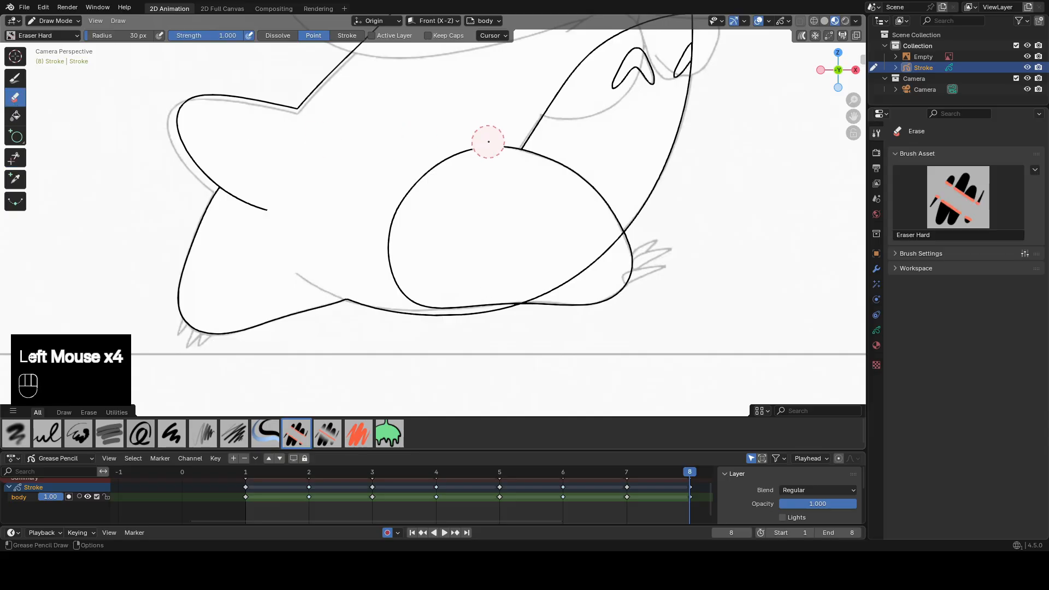
left_click(251, 477)
left_click(690, 473)
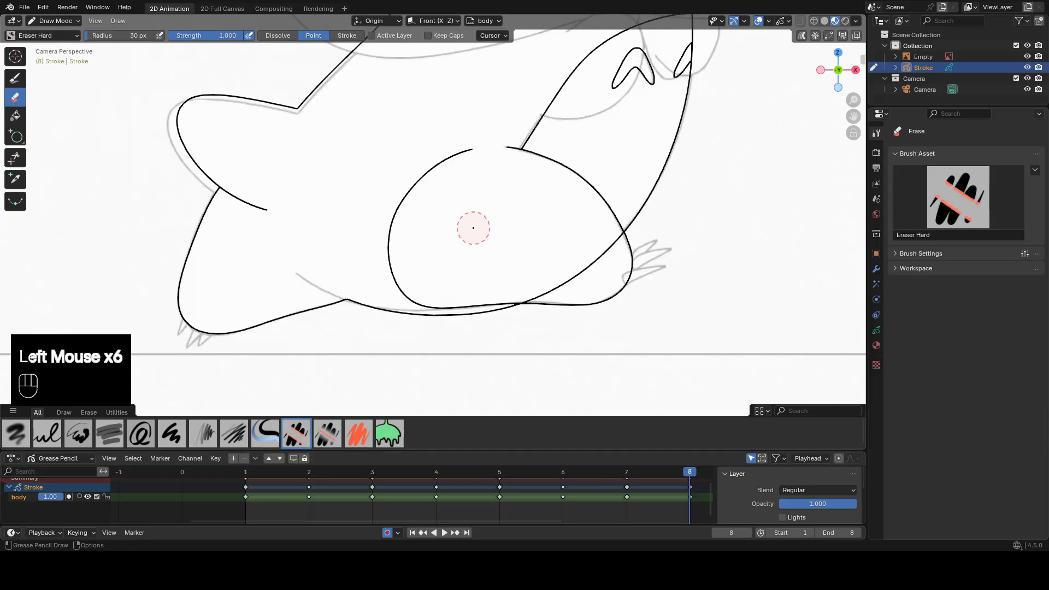
double_click(20, 157)
scroll(480, 218, "down", 3)
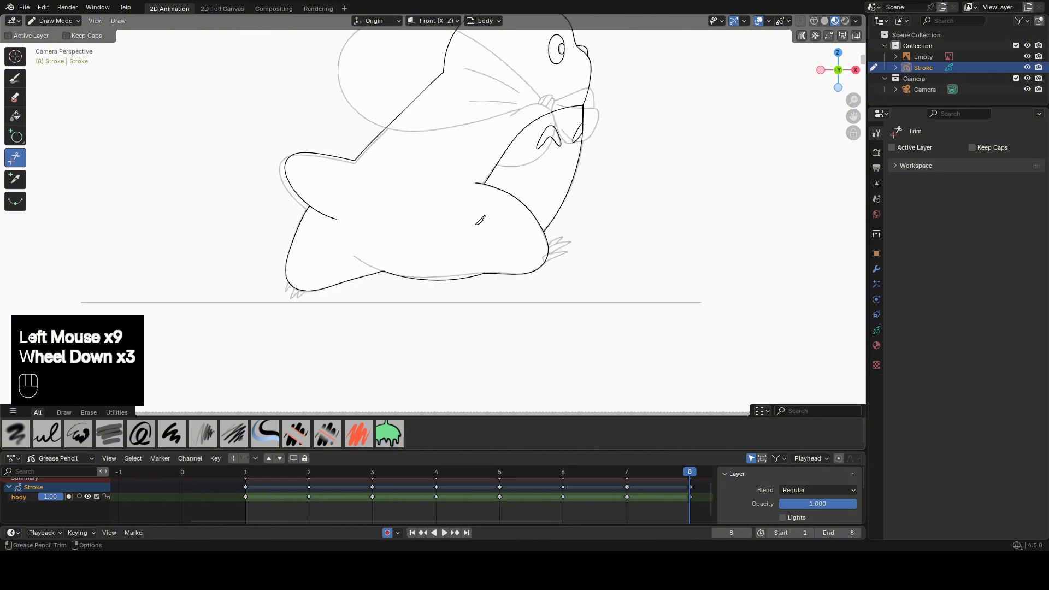
Hide the reference drawing while playing back the animation, and return to frame 1 with the reference shown again.
left_click(247, 475)
left_click(688, 475)
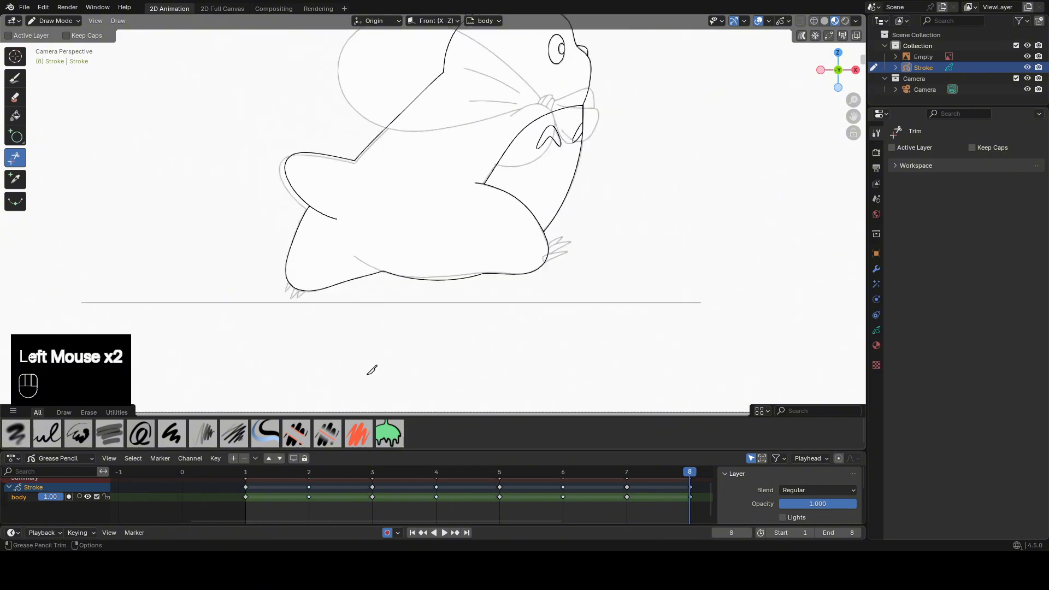
left_click(1027, 56)
scroll(546, 214, "down", 2)
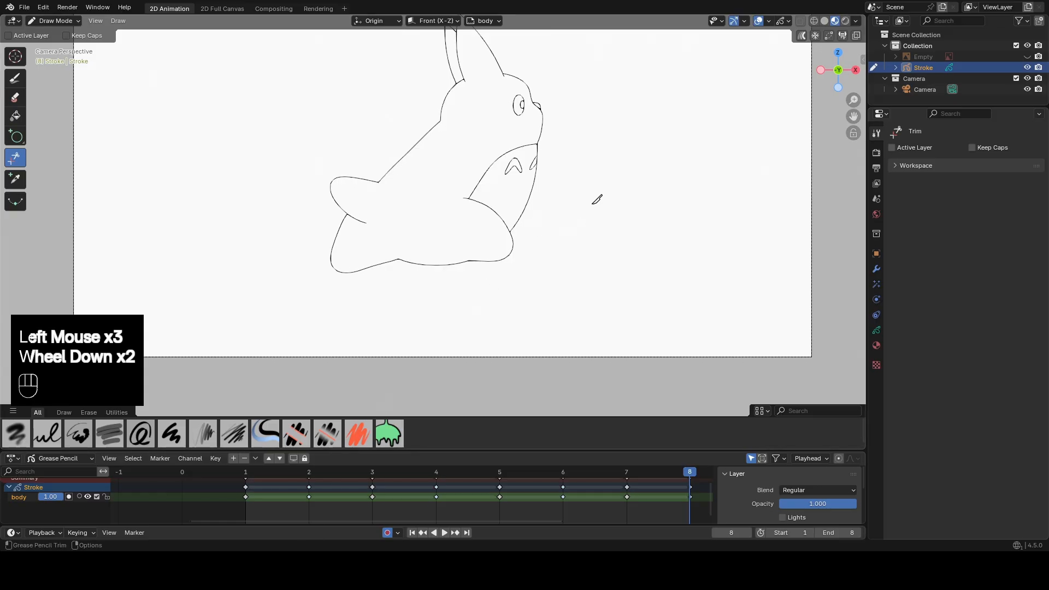
middle_click_drag(593, 202, 574, 240, "shift")
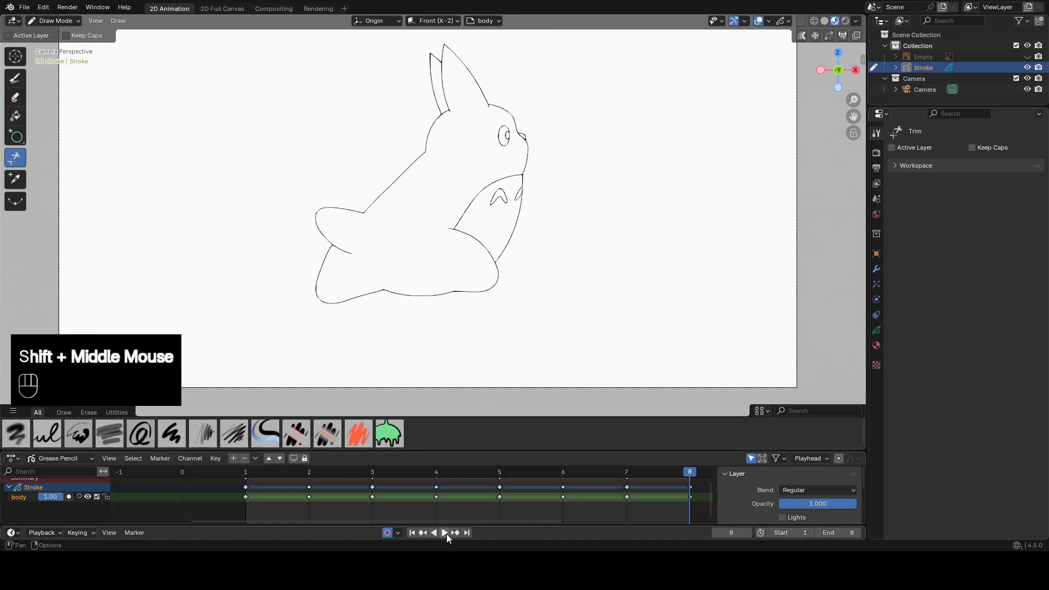
left_click(446, 533)
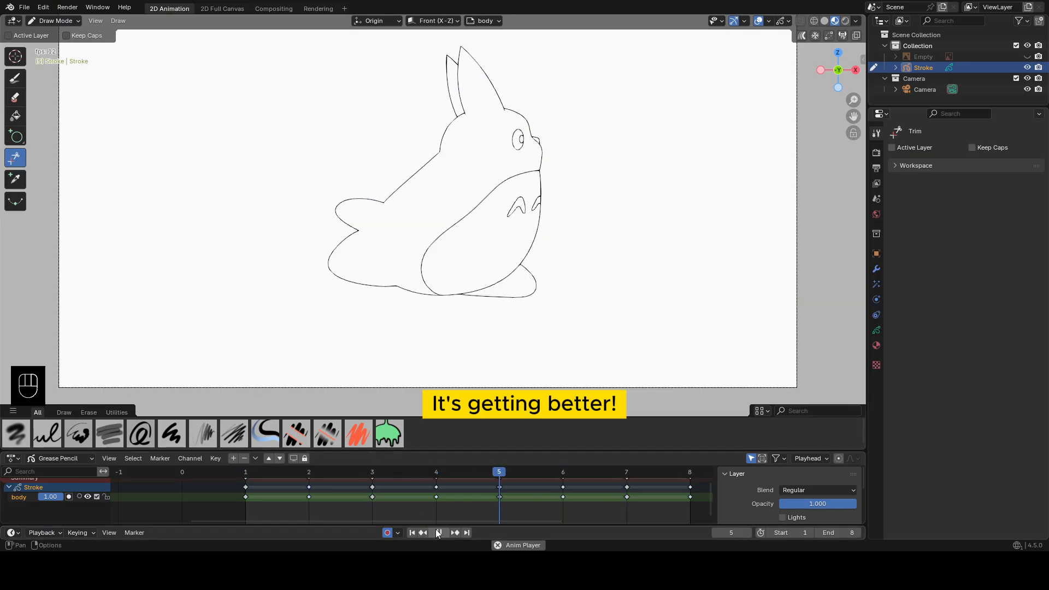
left_click(440, 532)
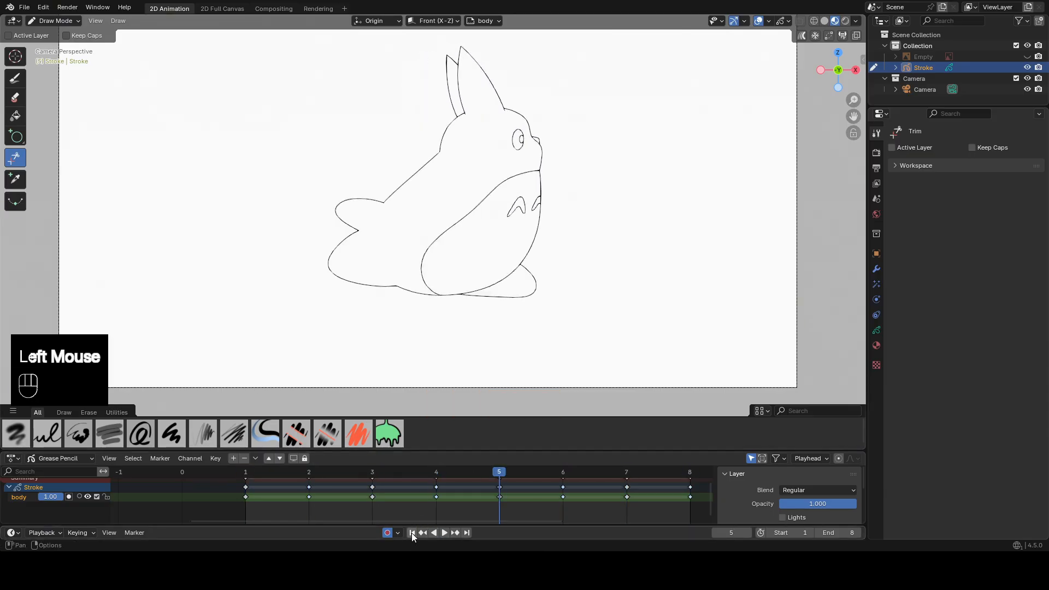
left_click(412, 533)
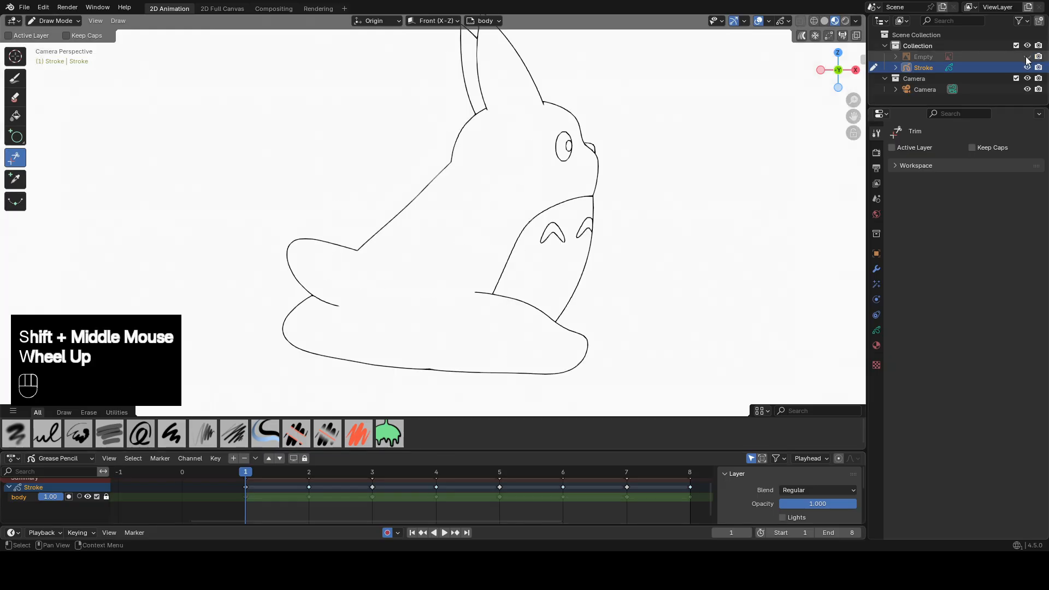
left_click(1027, 57)
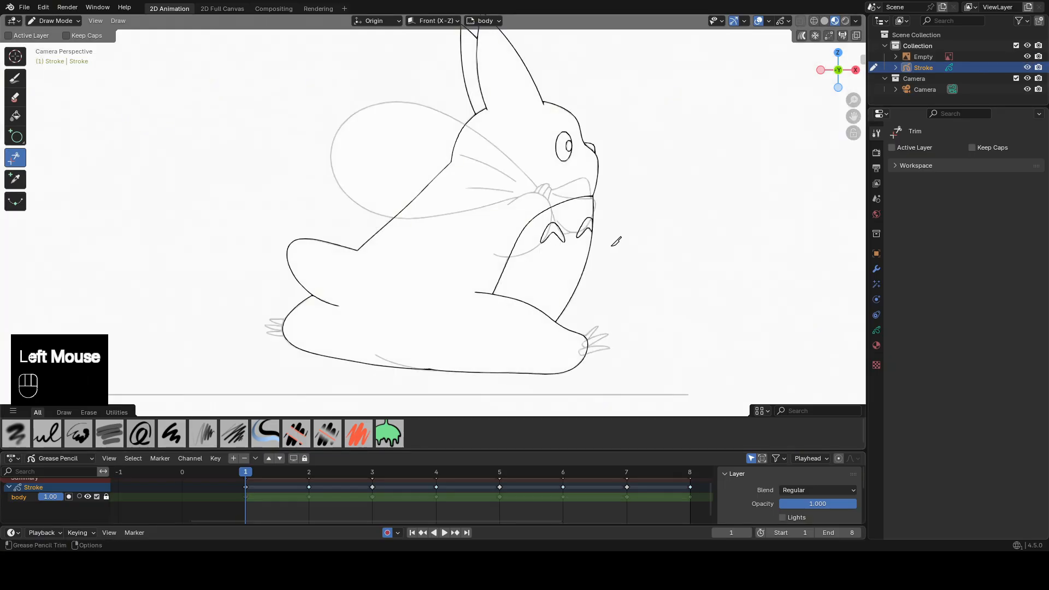
Lock and hide the body layer and add a new layer named "arm bag".
middle_click_drag(616, 241, 563, 295, "shift")
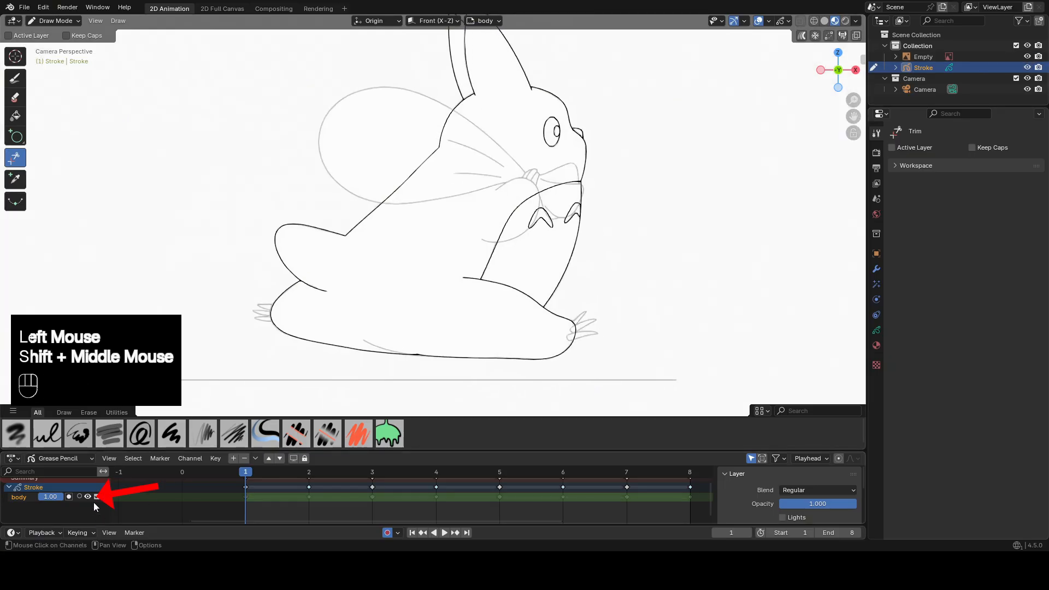
left_click(87, 496)
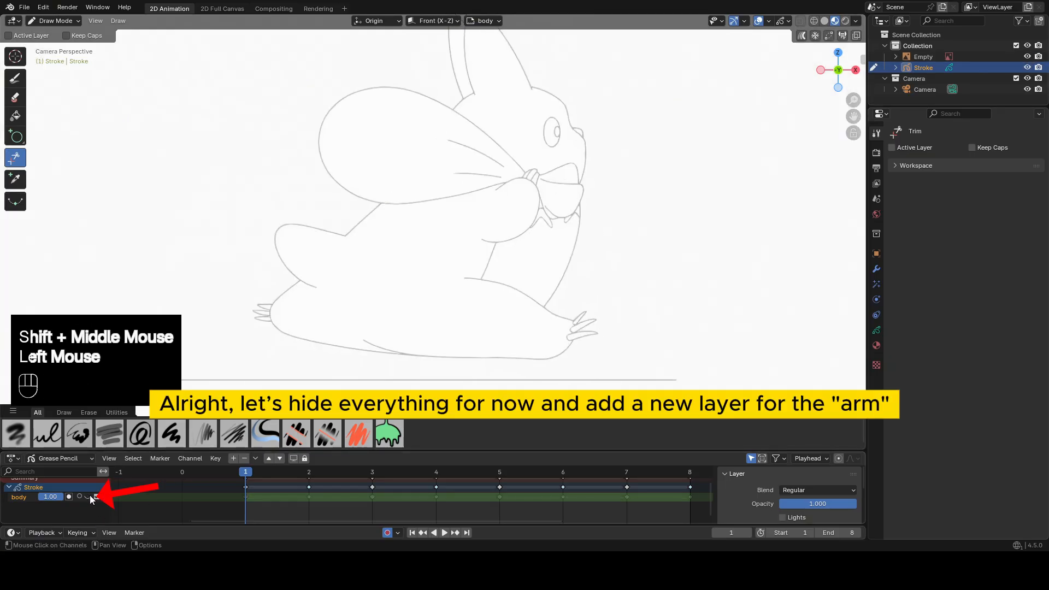
left_click(233, 458)
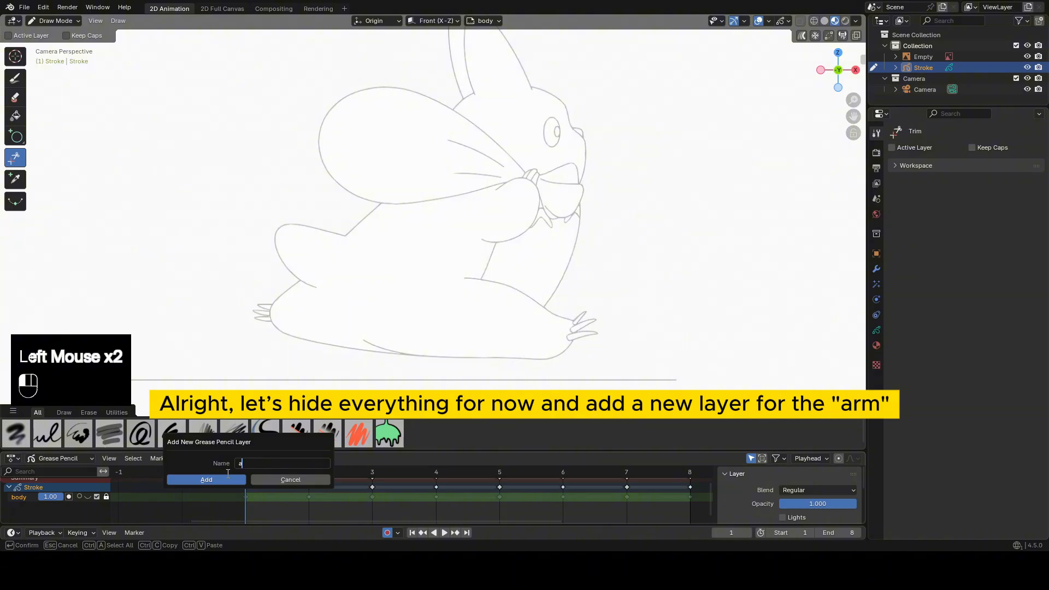
type("arm bag")
key("Return")
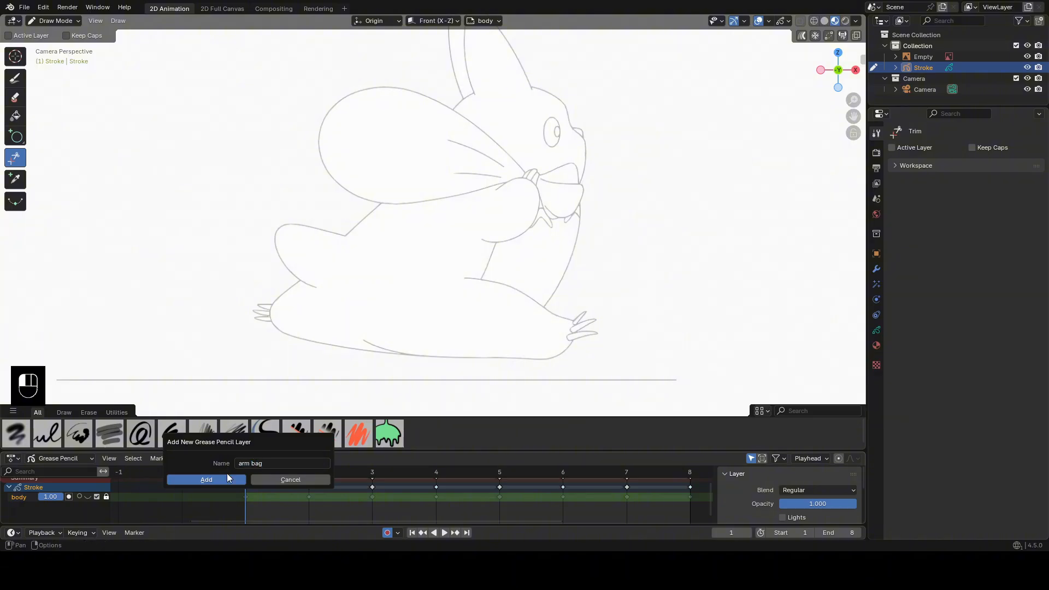
left_click(228, 478)
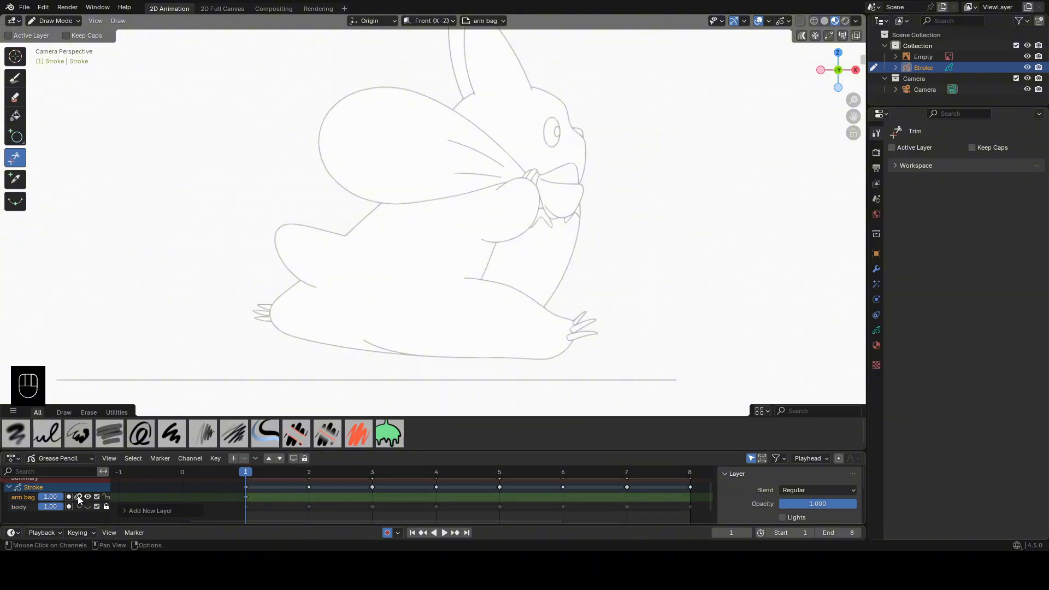
On frame 1, draw a circle over the arm with the Circle tool.
scroll(644, 212, "up", 2)
middle_click_drag(645, 212, 590, 301, "shift")
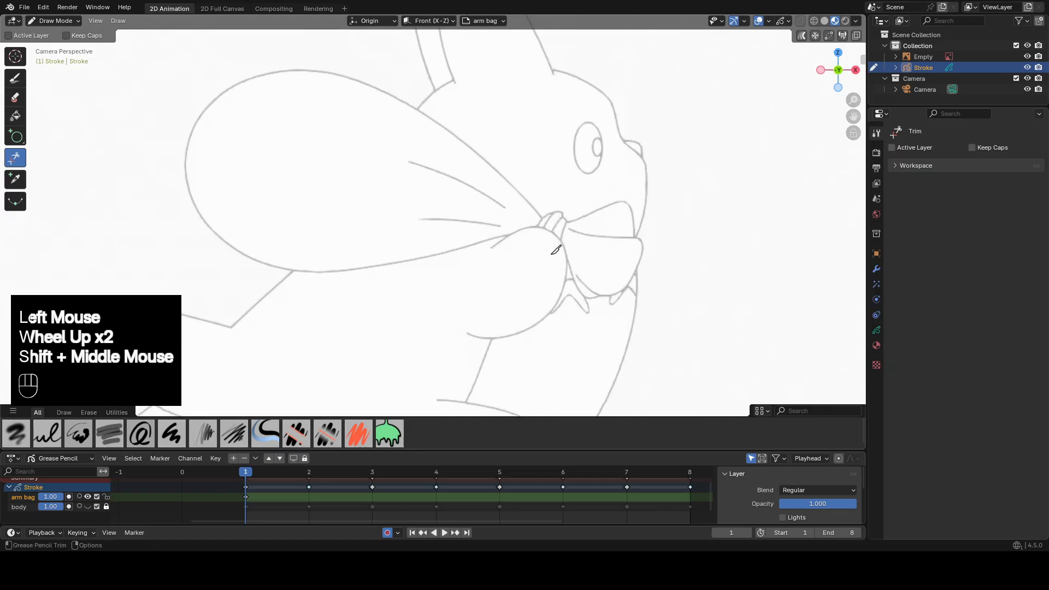
scroll(191, 184, "down", 1)
left_click(16, 136)
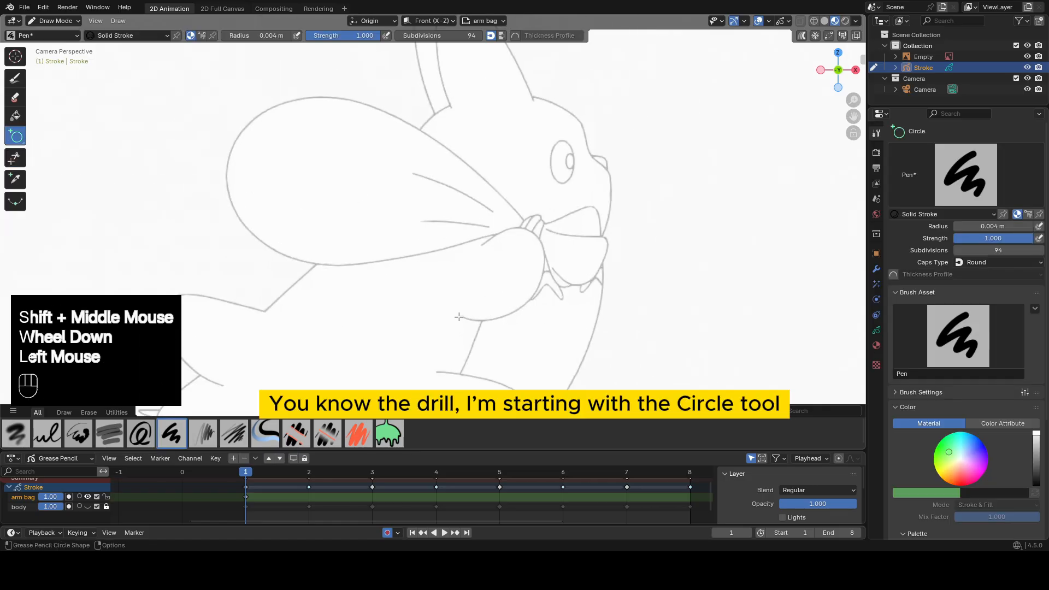
mouse_move(441, 322)
left_mouse_down()
mouse_move(508, 276)
mouse_move(474, 304)
left_mouse_up()
middle_click(548, 213)
Sculpt the arm circle with the Grab and Smooth brushes until it follows the arm outline in the reference.
key("Tab")
left_click(617, 242)
key("Tab")
left_click_drag(535, 318, 529, 314)
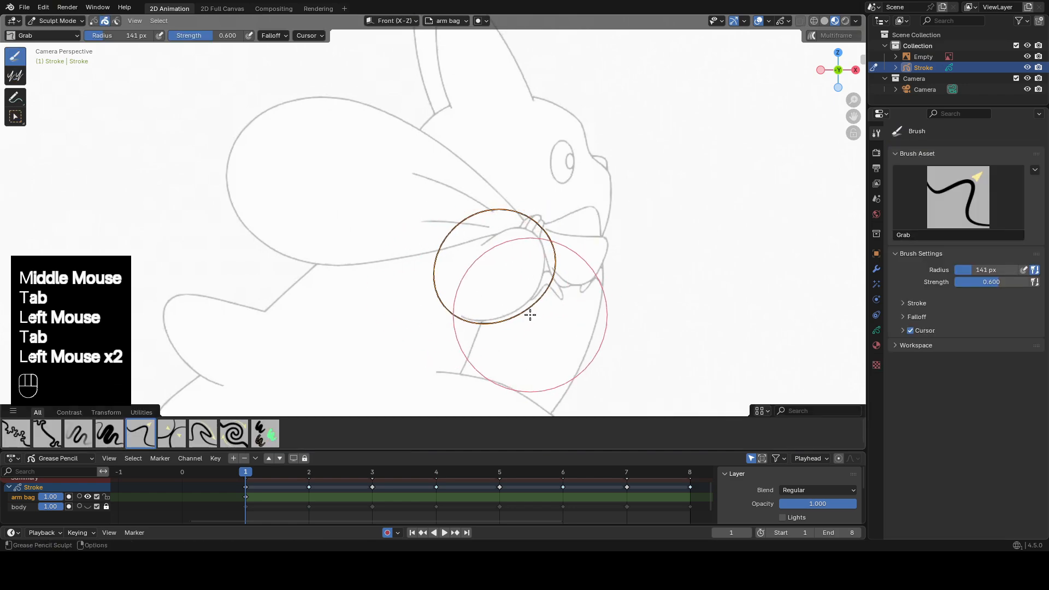
left_click_drag(571, 283, 566, 279)
left_click_drag(576, 249, 573, 246)
left_click_drag(542, 201, 539, 209)
left_click_drag(466, 193, 465, 238)
left_click_drag(548, 236, 549, 235)
left_click_drag(528, 344, 484, 328)
scroll(510, 259, "up", 1)
left_click_drag(475, 252, 478, 255)
left_click_drag(403, 255, 407, 260)
left_click_drag(569, 231, 567, 234)
left_click_drag(582, 312, 578, 310)
left_click_drag(571, 322, 522, 333)
left_click_drag(488, 331, 488, 327)
left_click_drag(495, 272, 497, 276)
middle_click_drag(506, 197, 525, 227, "shift")
key("Tab")
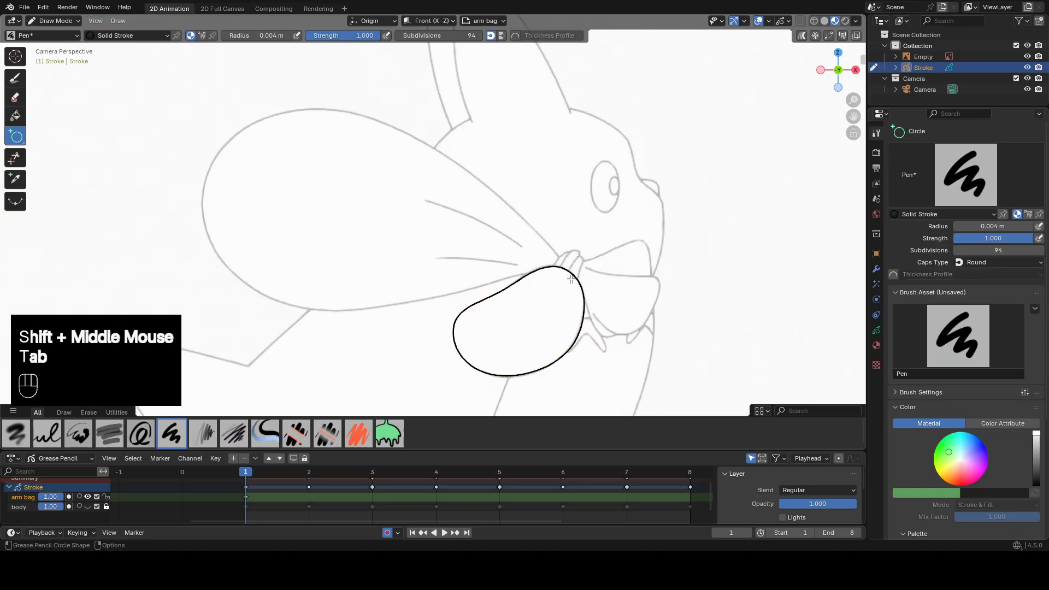
Draw an ellipse over the bag and rotate it about 13° to follow the bag's slant.
left_click_drag(571, 279, 204, 121)
middle_click(523, 213)
key("Tab")
left_click(577, 226)
key("r")
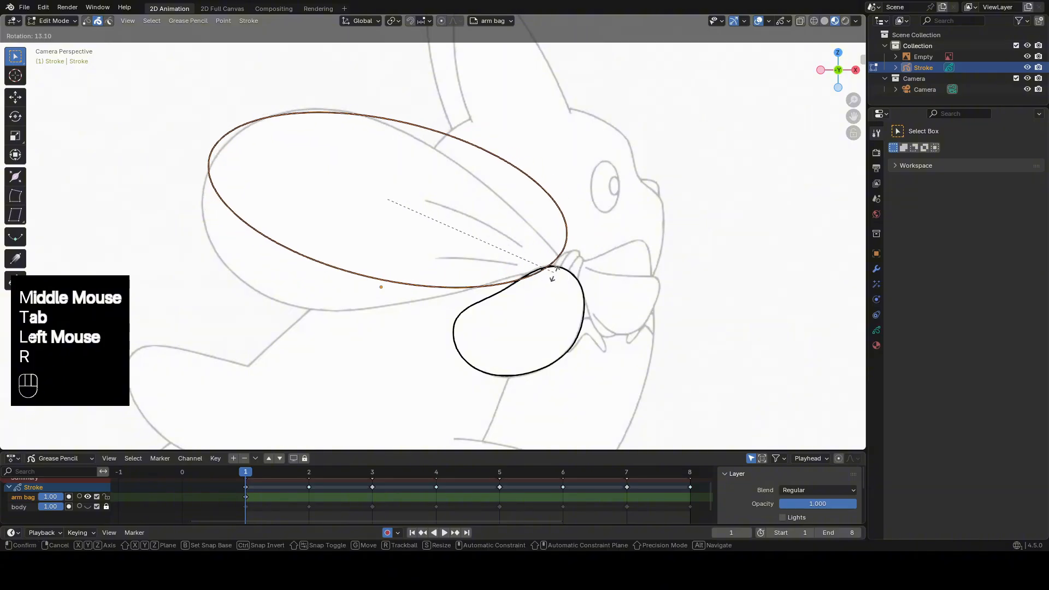
left_click(552, 279)
Sculpt the ellipse into the bag's outline, pulling it onto the reference and smoothing its upper and lower curves.
key("Tab")
scroll(415, 246, "down", 2)
left_click_drag(379, 231, 365, 249)
left_click_drag(320, 235, 311, 241)
left_click_drag(298, 193, 293, 189)
left_click_drag(336, 229, 333, 233)
left_click_drag(350, 273, 352, 278)
left_click_drag(392, 264, 392, 268)
left_click_drag(377, 265, 372, 267)
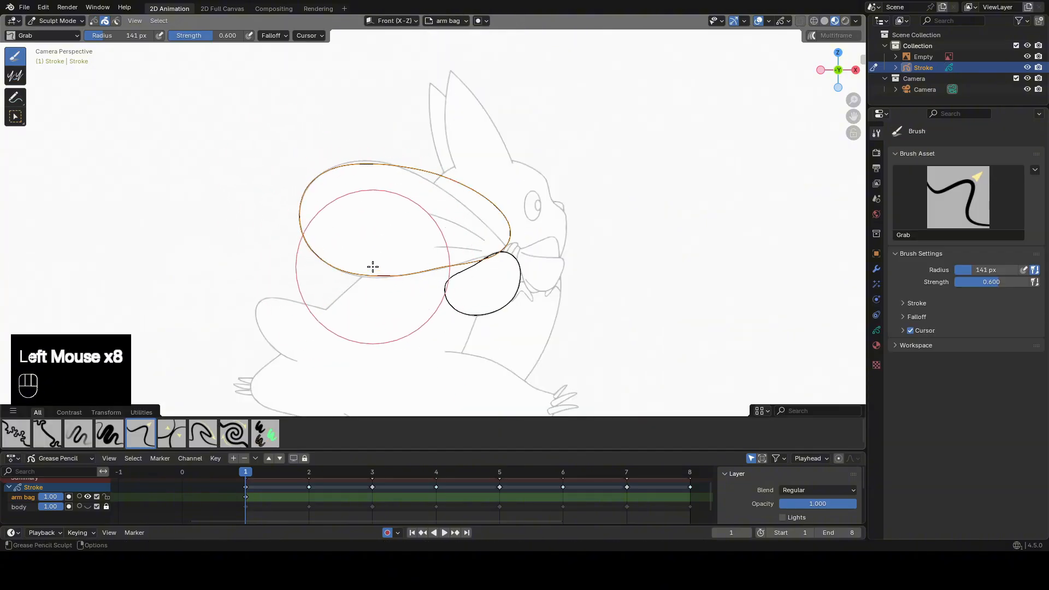
scroll(403, 327, "up", 1)
left_click_drag(404, 326, 400, 323)
left_click_drag(505, 305, 498, 287)
mouse_move(465, 276)
left_mouse_down("shift")
mouse_move(401, 286)
mouse_move(369, 274)
left_mouse_up("shift")
left_click_drag(522, 227, 527, 229)
left_click_drag(486, 174, 455, 178)
left_click_drag(426, 149, 421, 158)
left_click_drag(355, 165, 469, 200)
left_click_drag(449, 169, 444, 173)
left_click_drag(544, 236, 538, 240)
mouse_move(519, 263)
left_mouse_down("shift")
mouse_move(483, 289)
mouse_move(505, 282)
left_mouse_up("shift")
left_click_drag(497, 283, 410, 296, "shift")
Pull the bag outline's narrow end to a point at the claws and smooth the curves leading into it.
scroll(585, 284, "up", 3)
mouse_move(540, 269)
middle_mouse_down("shift")
mouse_move(585, 284)
mouse_move(585, 274)
middle_mouse_up("shift")
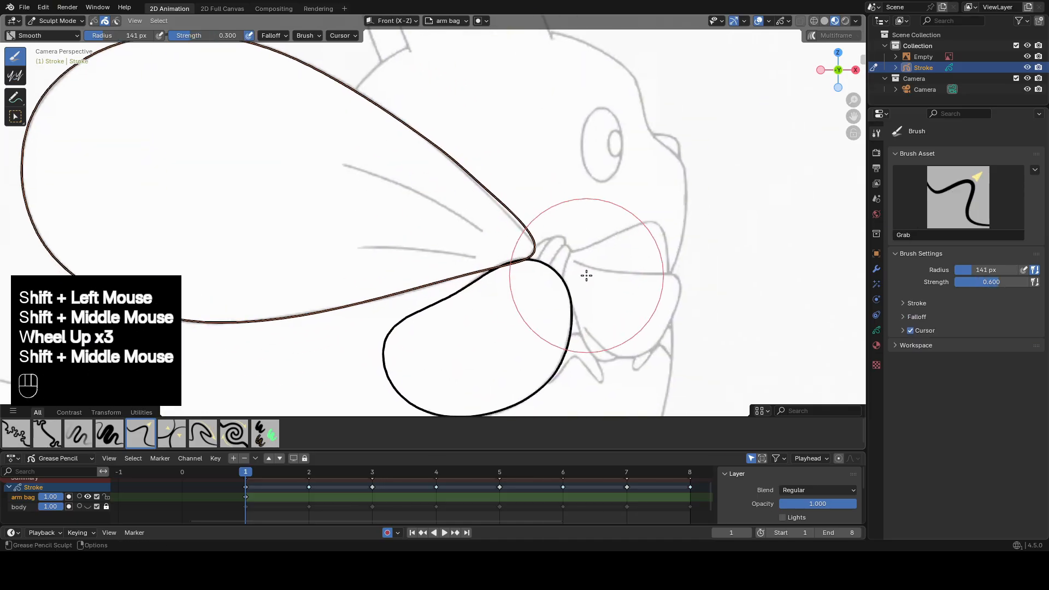
left_click_drag(546, 220, 524, 207, "shift")
left_click_drag(556, 248, 565, 259)
scroll(532, 223, "down", 1)
left_click_drag(489, 273, 451, 285, "shift")
left_click_drag(513, 250, 517, 209)
middle_click_drag(553, 238, 553, 251, "shift")
scroll(552, 251, "up", 2)
scroll(613, 230, "down", 1)
key("Tab")
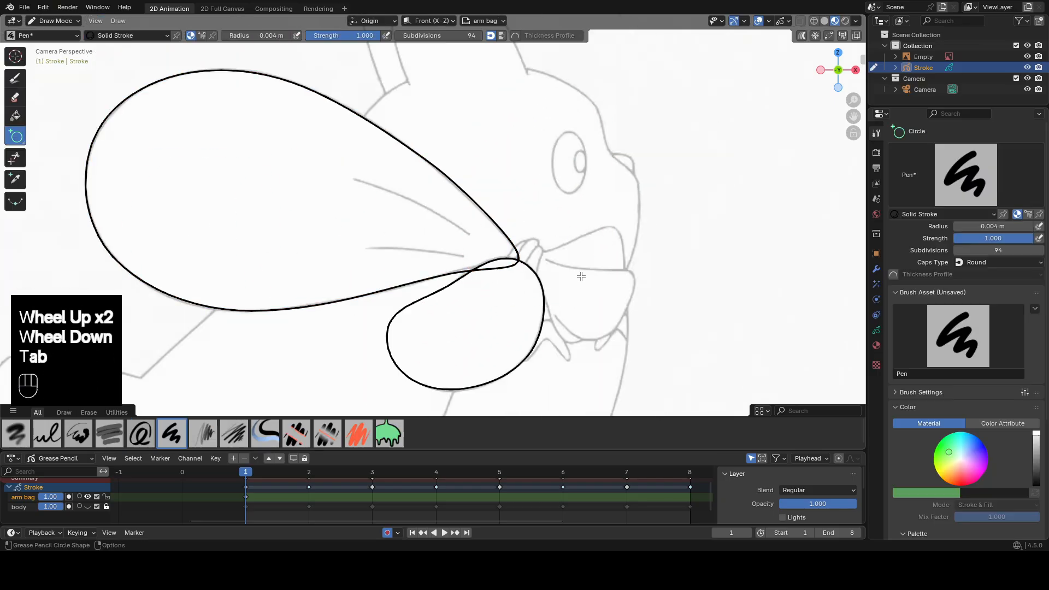
Switch to the Draw tool with the Pen brush at a 0.004 m radius, framing the bag's creases.
middle_click_drag(56, 163, 40, 141, "shift")
left_click(15, 78)
middle_click_drag(503, 157, 503, 176, "shift")
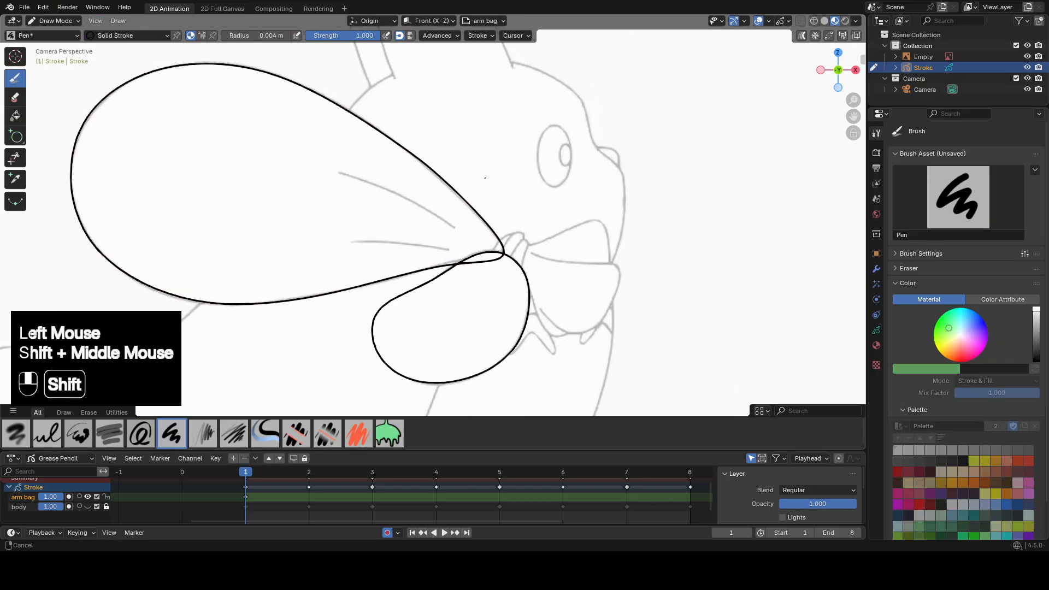
scroll(494, 216, "up", 1)
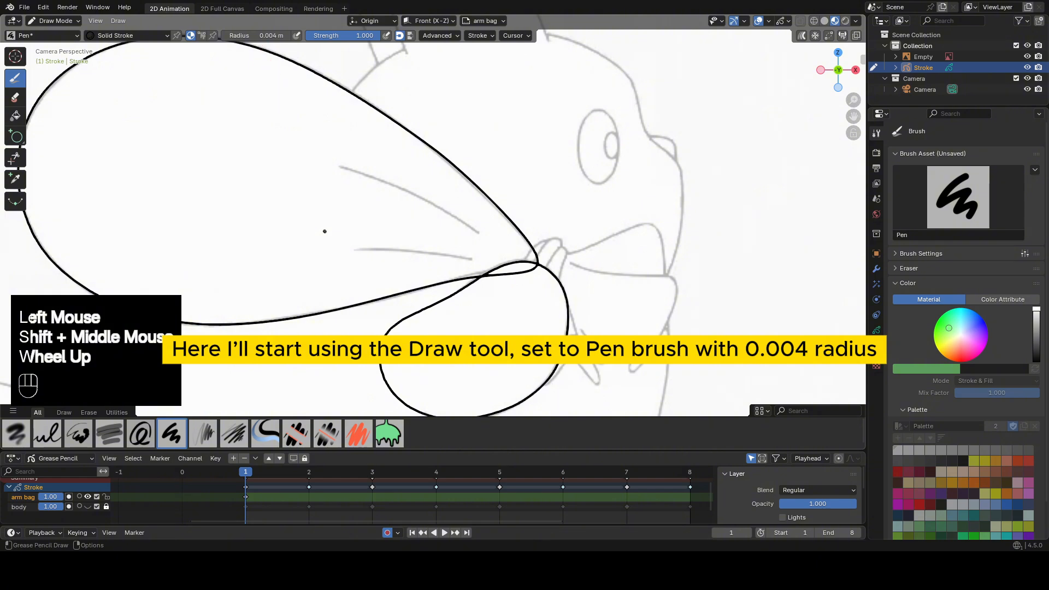
mouse_move(323, 234)
left_mouse_down()
mouse_move(375, 218)
mouse_move(404, 229)
mouse_move(397, 202)
left_mouse_up()
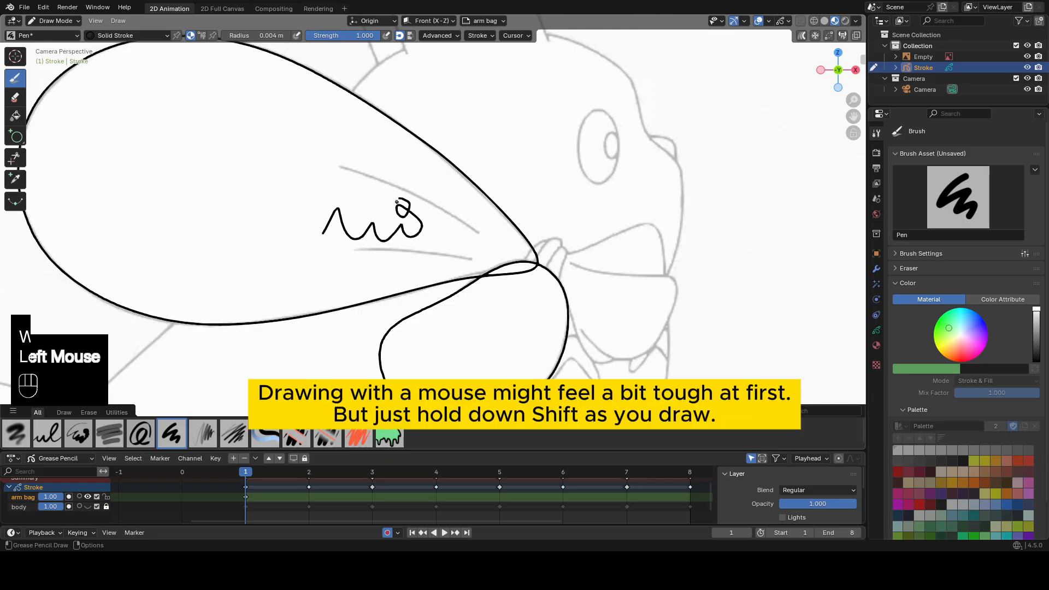
left_click_drag(248, 183, 249, 184, "shift")
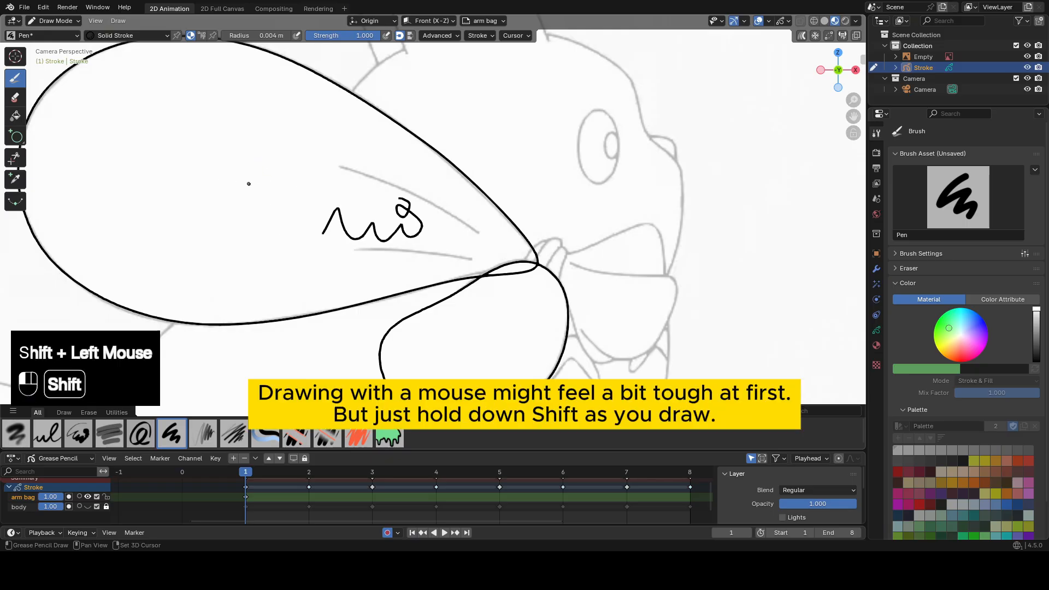
left_click_drag(275, 145, 305, 166, "shift")
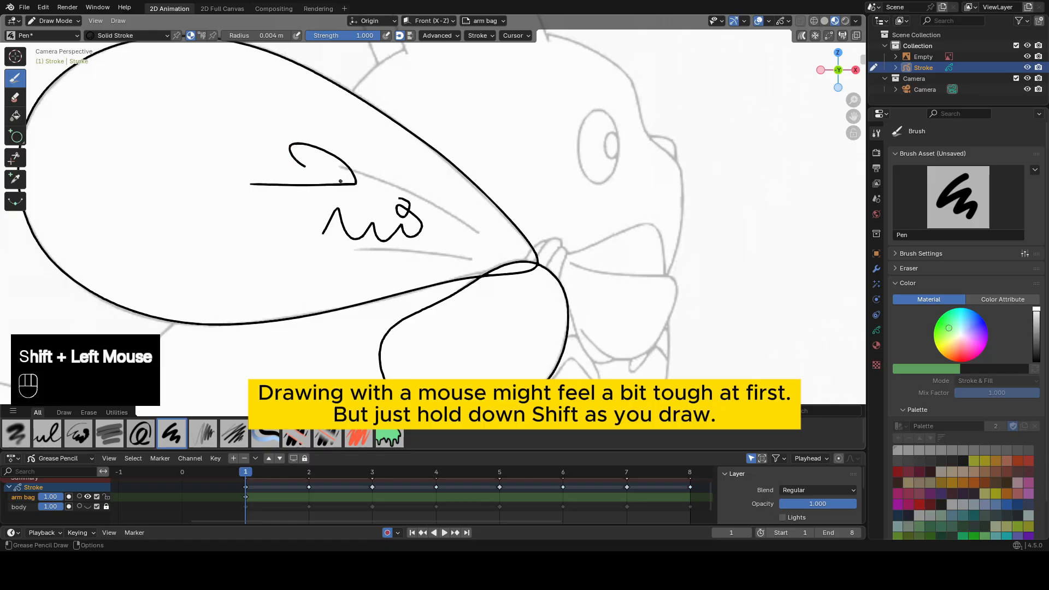
left_click_drag(238, 144, 260, 153)
left_click_drag(209, 179, 279, 169, "shift")
key("ctrl+z")
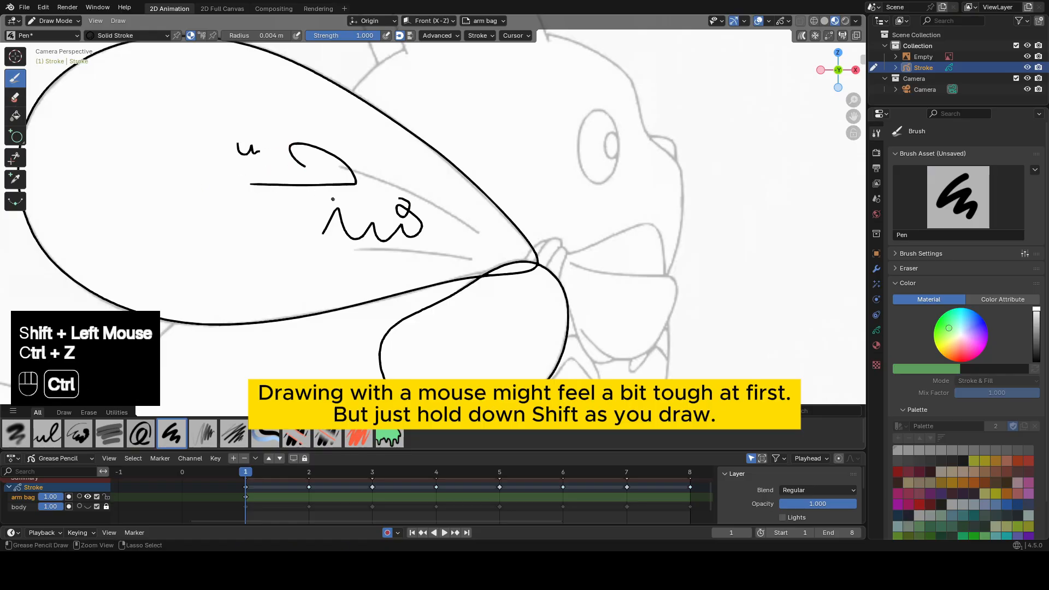
key("ctrl+z")
key("ctrl+z")
key("ctrl+z")
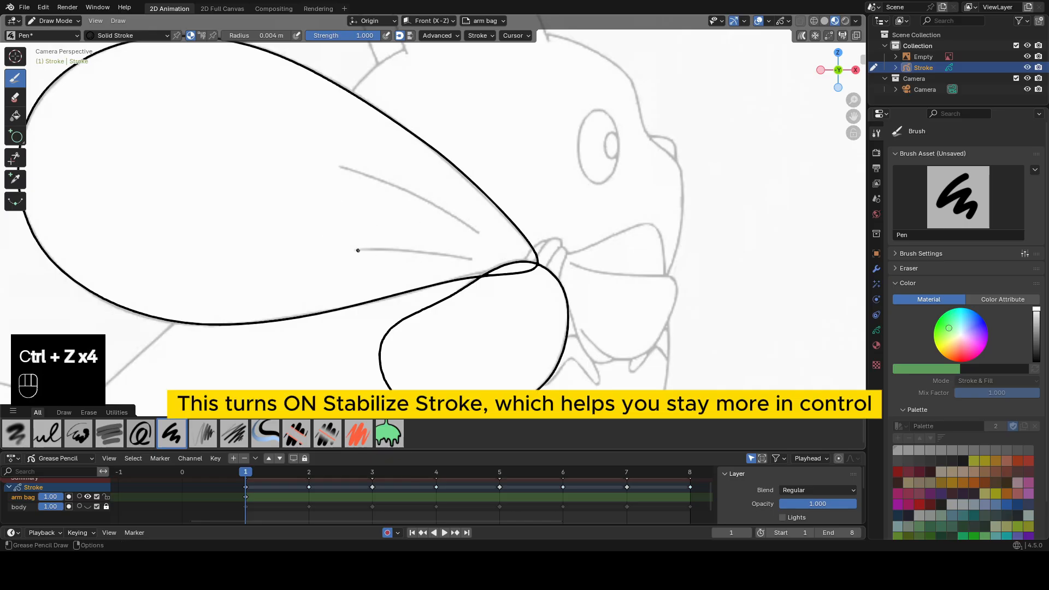
Trace the two crease lines inside the bag with stabilized strokes and sculpt them onto the reference.
left_click_drag(355, 249, 462, 257, "shift")
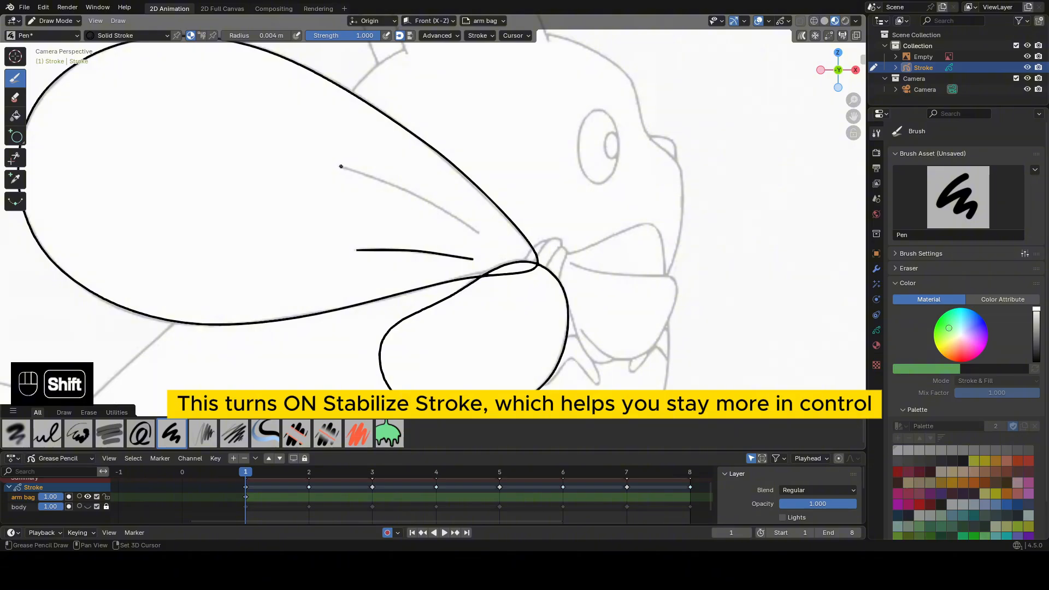
left_click_drag(340, 167, 360, 174, "shift")
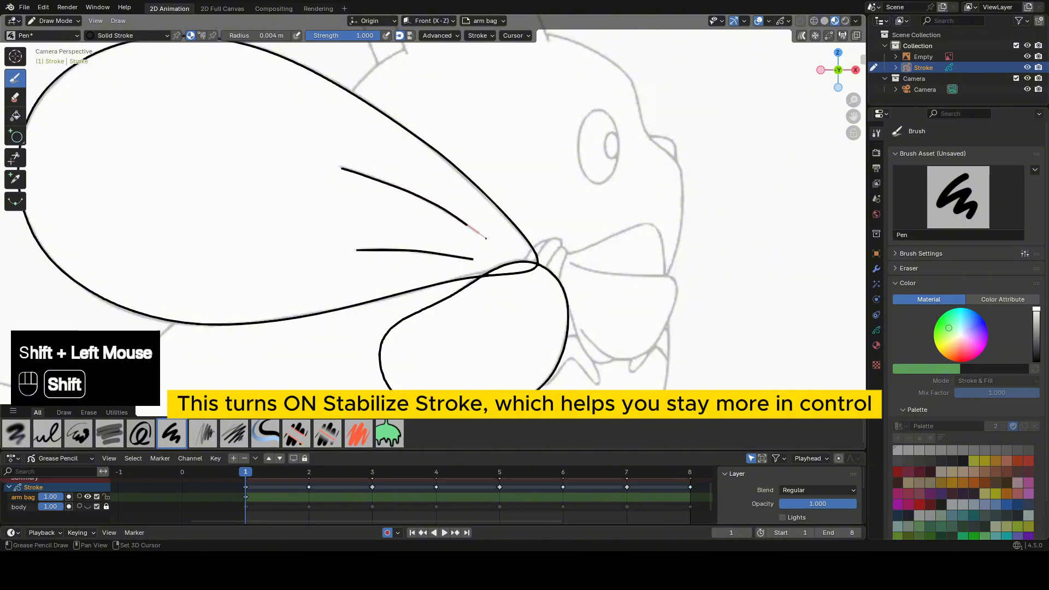
key("Tab")
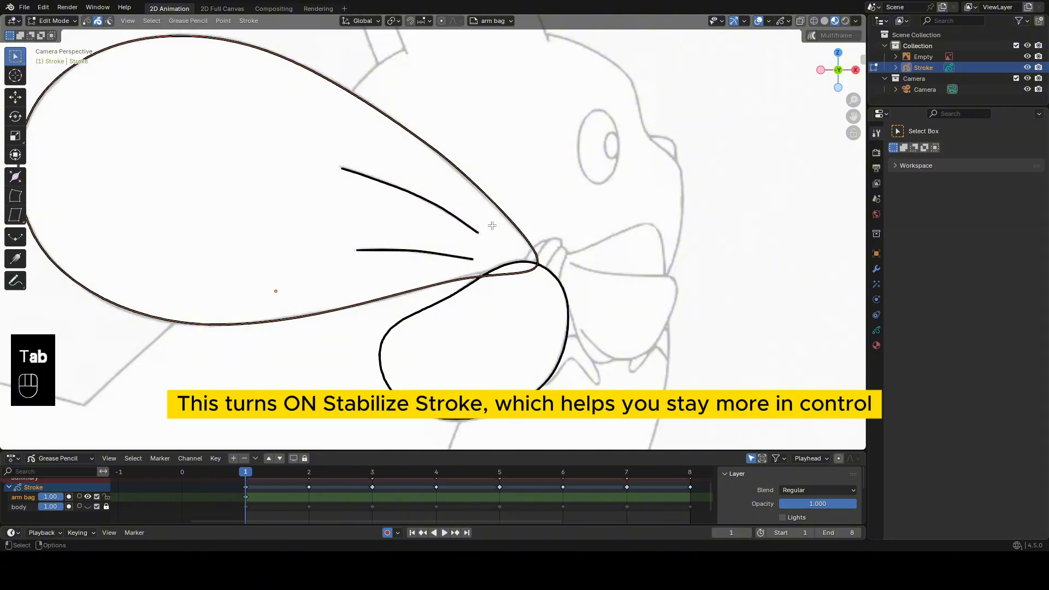
left_click(468, 236)
key("Tab")
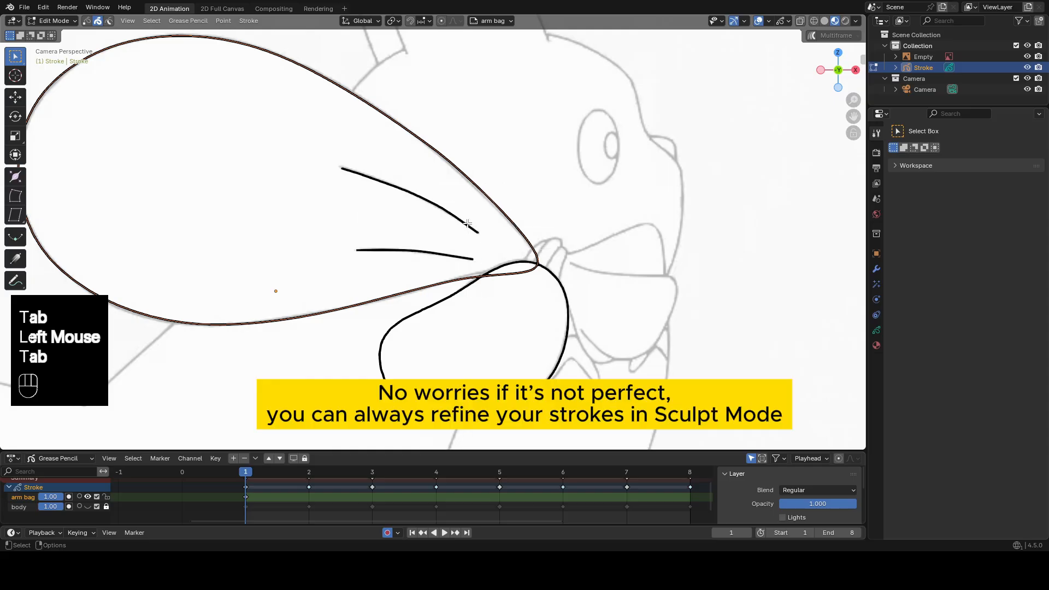
left_click(469, 224)
key("Tab")
left_click_drag(377, 194, 473, 218, "shift")
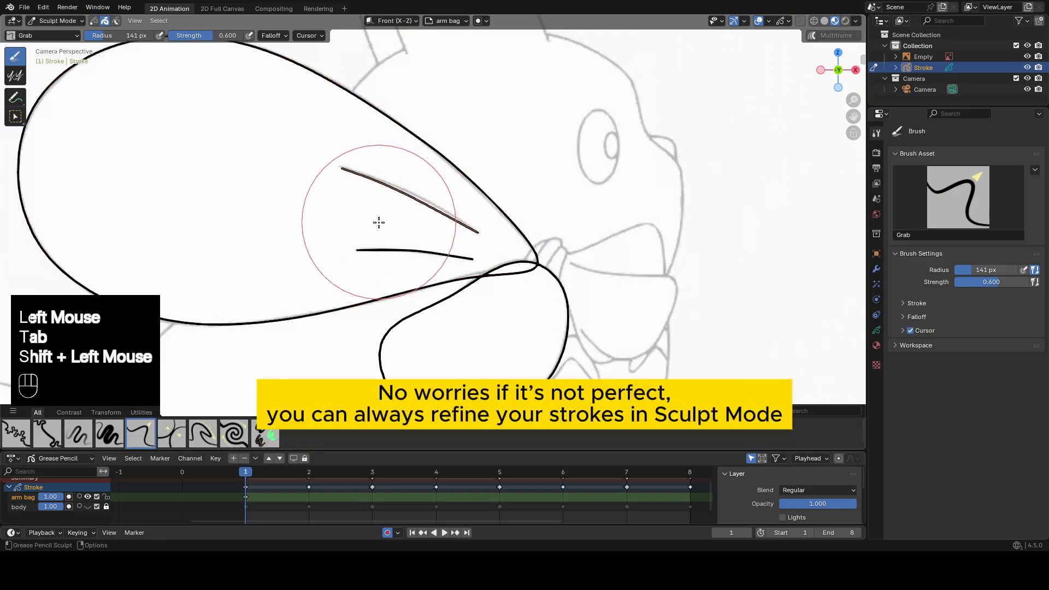
left_click_drag(382, 220, 479, 245)
mouse_move(486, 245)
left_mouse_down()
mouse_move(428, 234)
mouse_move(450, 262)
mouse_move(422, 259)
left_mouse_up()
key("Tab")
left_click(433, 255)
key("Tab")
key("Tab")
Draw the first claw at the bag's narrow end and trim the bag lines overlapping the arm and claw.
middle_click_drag(569, 256, 481, 222, "shift")
scroll(481, 221, "up", 1)
mouse_move(480, 221)
middle_mouse_down("shift")
mouse_move(431, 196)
mouse_move(454, 212)
middle_mouse_up("shift")
scroll(431, 196, "up", 2)
left_click(377, 216, "shift")
left_click_drag(377, 217, 440, 177, "shift")
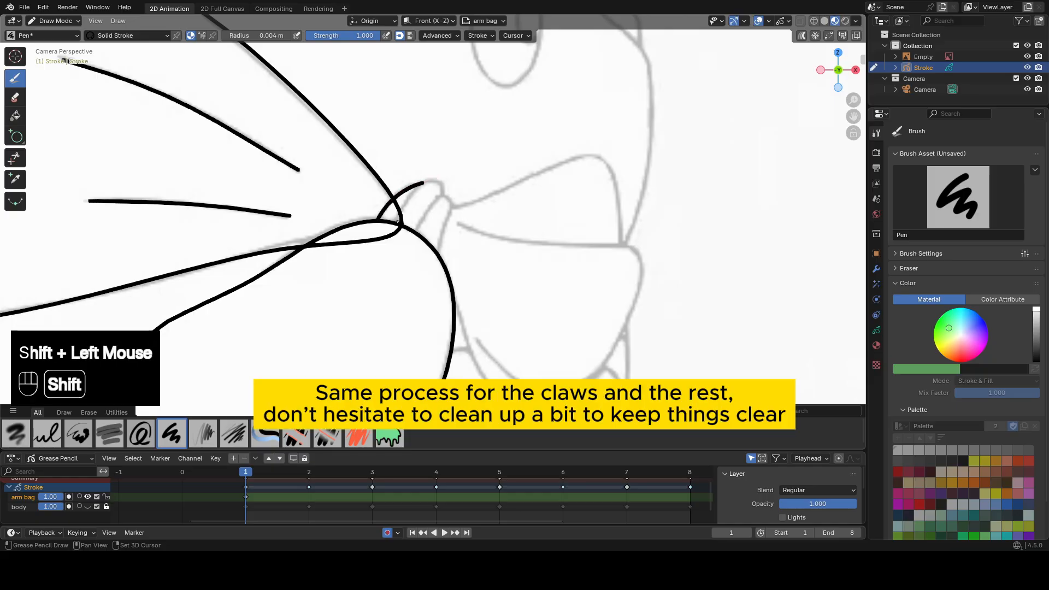
left_click(15, 157)
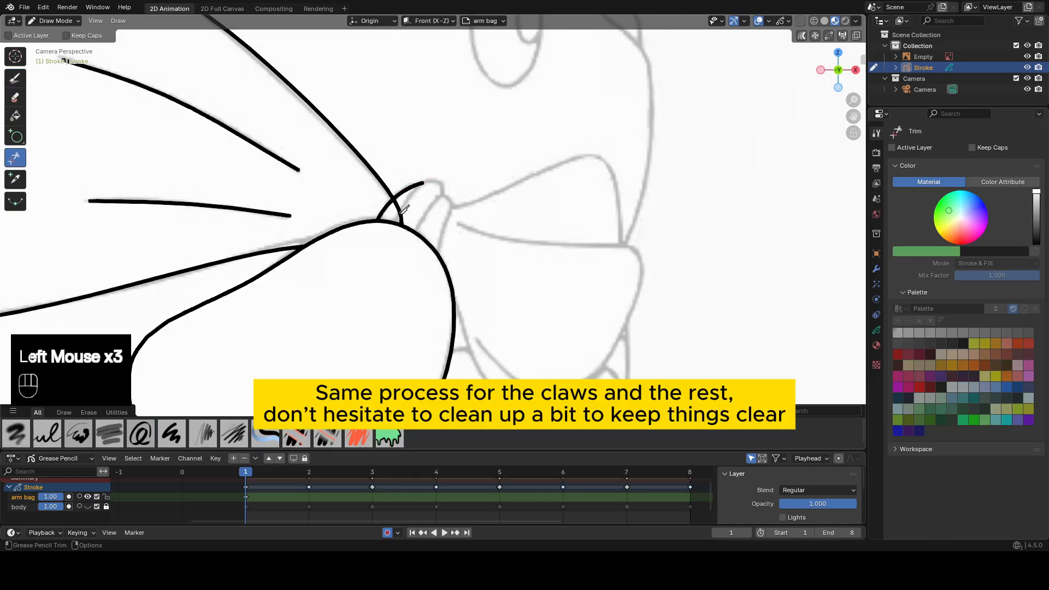
Draw the remaining two claws along the arm's upper edge and adjust their curves to the reference.
left_click(15, 78)
mouse_move(395, 224)
left_mouse_down("shift")
mouse_move(433, 170)
mouse_move(448, 216)
mouse_move(457, 187)
mouse_move(442, 247)
left_mouse_up("shift")
key("Tab")
left_click(445, 198)
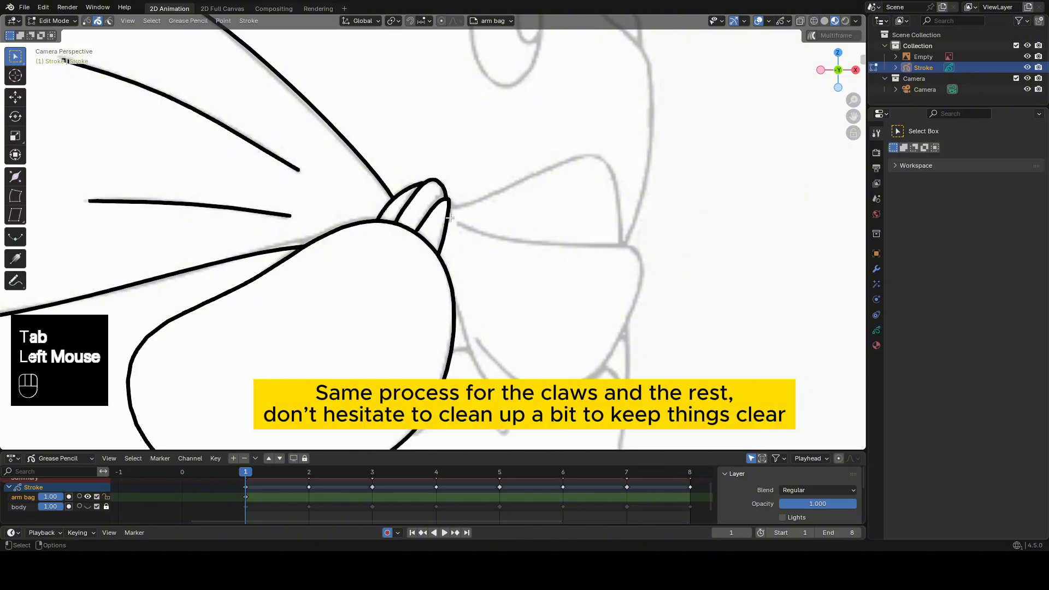
key("Tab")
left_click(443, 232)
Select the claw stroke farthest from the bag, then smooth and grab it onto the reference shape.
key("Tab")
left_click(428, 154)
mouse_move(451, 211)
left_mouse_down("shift")
mouse_move(463, 186)
mouse_move(438, 192)
mouse_move(428, 214)
left_mouse_up("shift")
key("Tab")
left_click(448, 211)
key("Tab")
left_click_drag(393, 240, 372, 260)
left_click_drag(448, 189, 462, 172)
mouse_move(459, 183)
left_mouse_down("shift")
mouse_move(449, 197)
mouse_move(475, 215)
mouse_move(477, 200)
left_mouse_up("shift")
left_click_drag(454, 275, 451, 289)
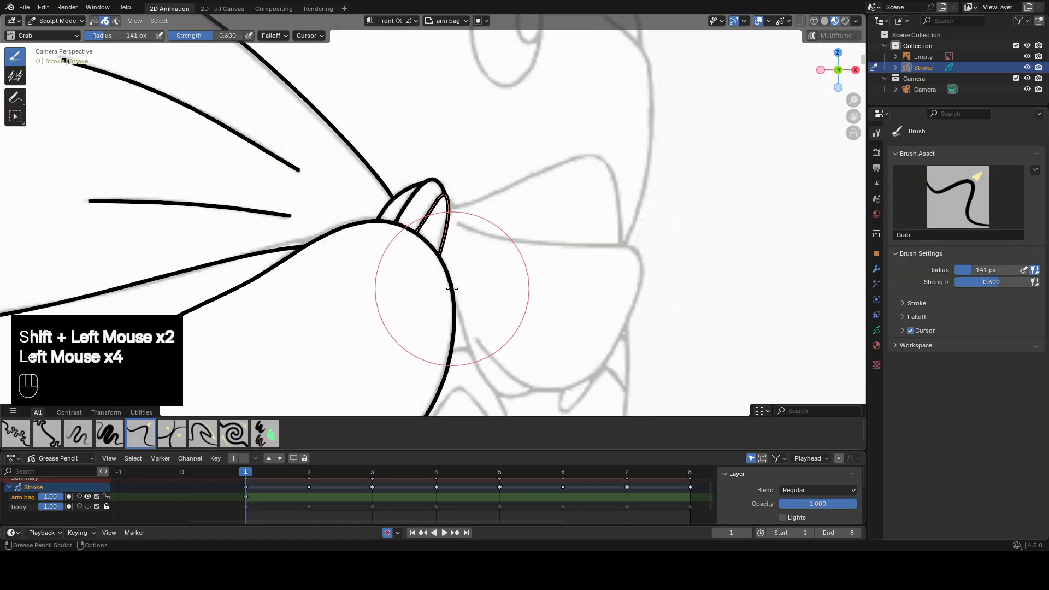
Draw the bag's flared end beyond the claws, tracing its upper edge, lower lobe and the edge beside the arm.
key("Tab")
scroll(461, 182, "down", 1)
middle_click_drag(461, 186, 357, 171, "shift")
left_click_drag(347, 189, 390, 182, "shift")
key("ctrl+z")
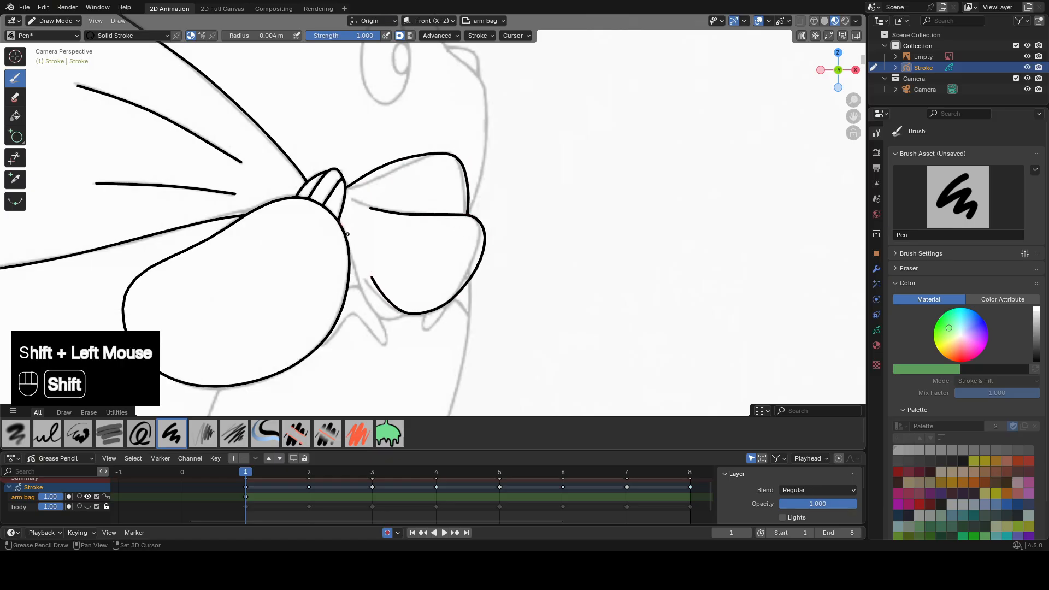
scroll(400, 235, "down", 2)
mouse_move(400, 235)
middle_mouse_down("shift")
mouse_move(568, 328)
mouse_move(518, 213)
middle_mouse_up("shift")
scroll(568, 328, "down", 1)
scroll(481, 273, "up", 3)
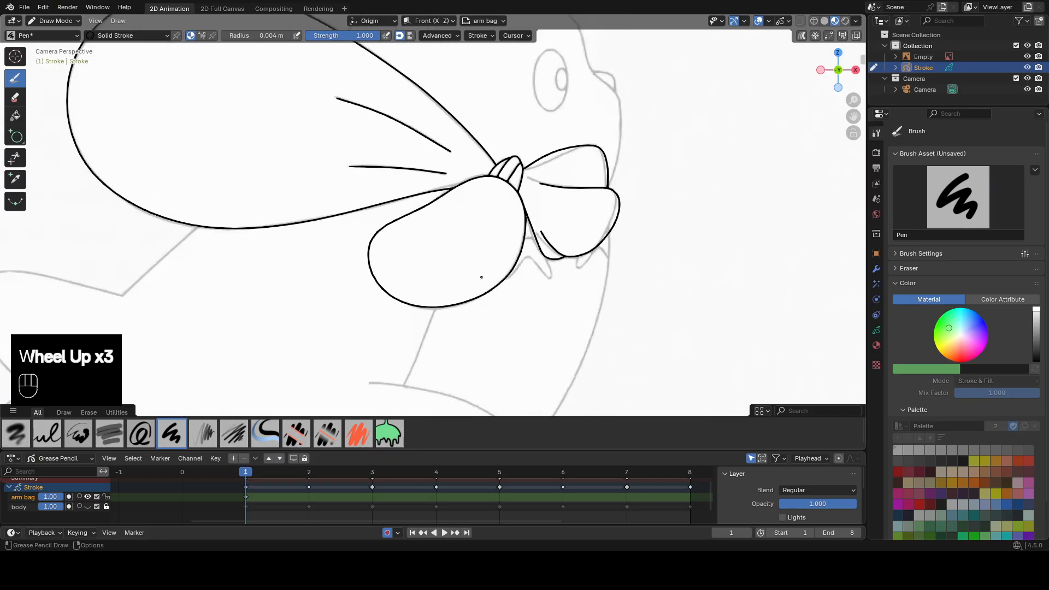
scroll(481, 277, "down", 2)
middle_click_drag(481, 277, 454, 240, "shift")
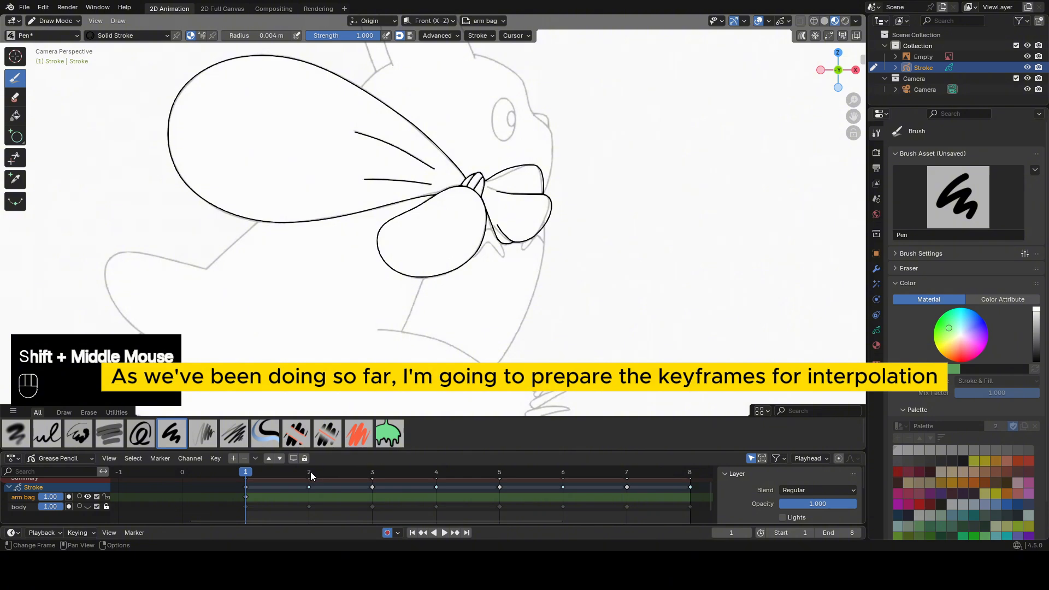
On frame 3, move all arm and bag strokes together onto that frame's reference.
left_click(310, 472)
left_click(370, 473)
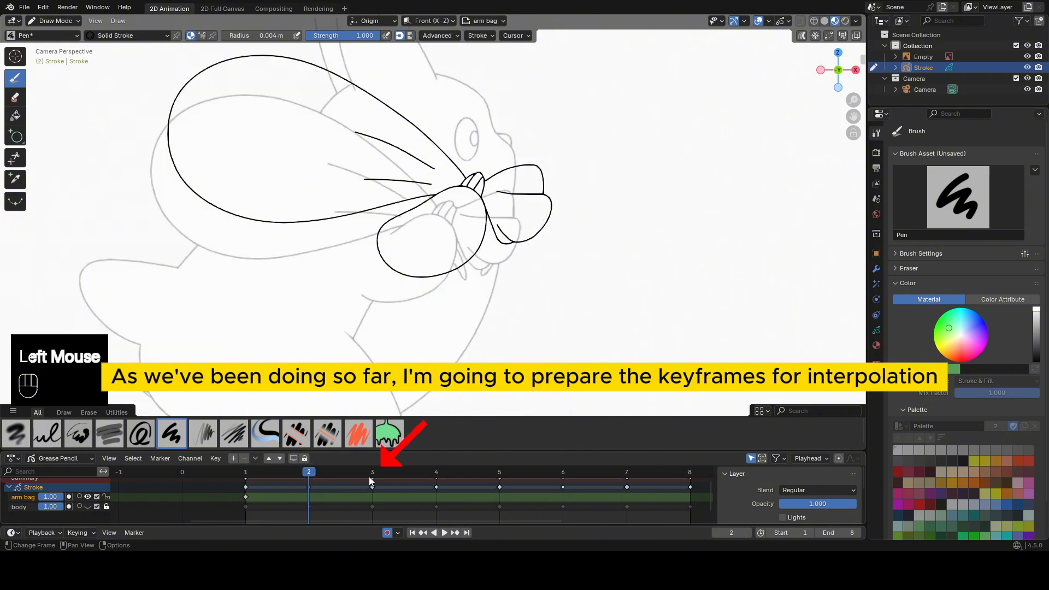
key("Tab")
key("a")
key("g")
left_click(323, 147, "shift")
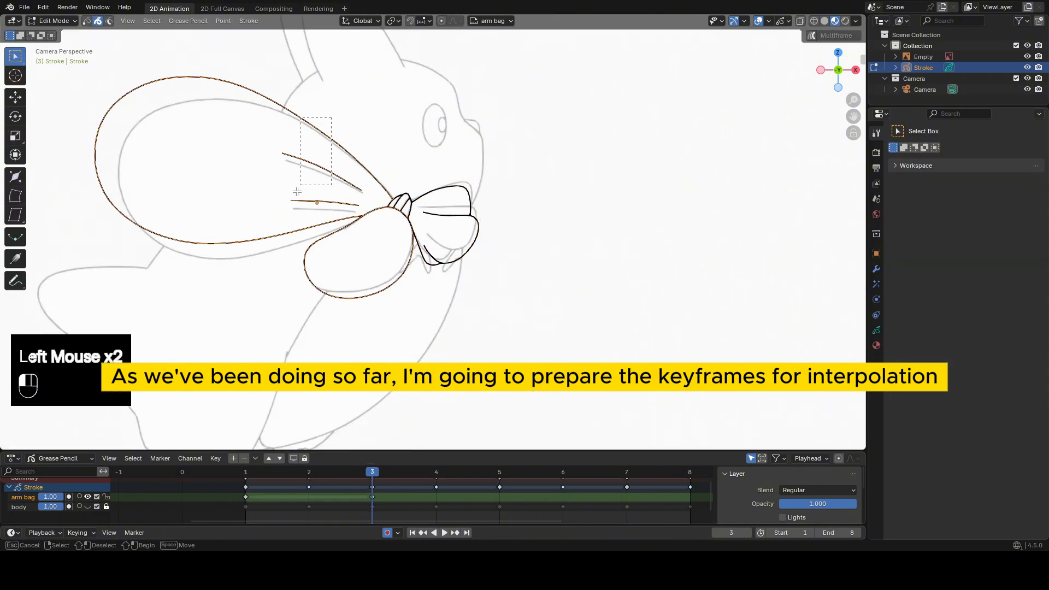
Select the bag outline and crease strokes on frame 3, then rotate and move them toward the reference.
mouse_move(296, 192)
left_mouse_down()
mouse_move(295, 211)
mouse_move(342, 206)
left_mouse_up()
key("r")
left_click(444, 241)
key("g")
left_click(447, 245)
Sculpt the bag outline and both crease lines on frame 3 with the Grab brush to fit the reference.
key("Tab")
scroll(415, 232, "down", 4)
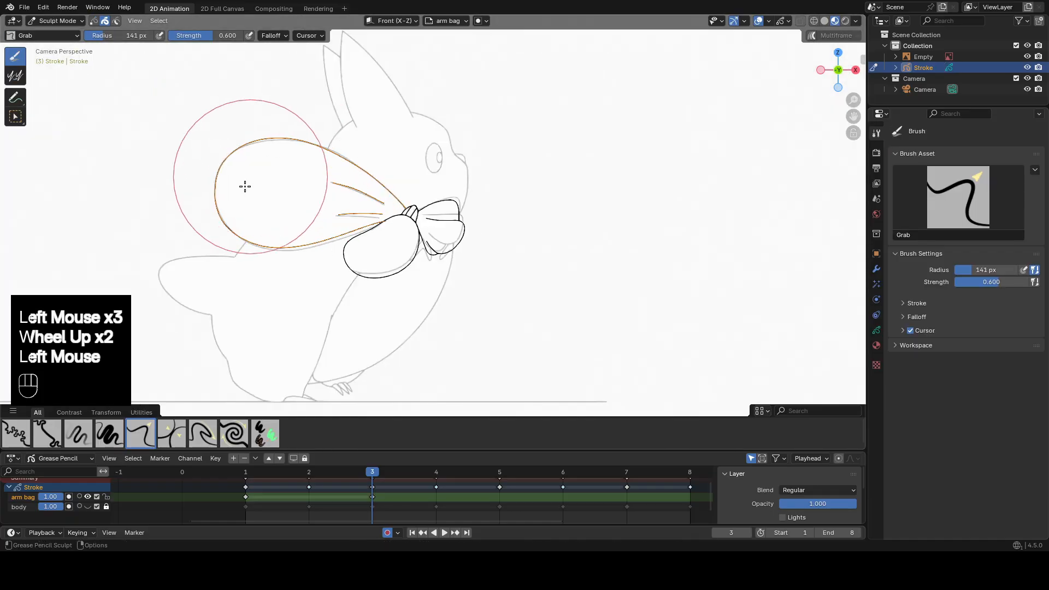
scroll(415, 232, "up", 3)
left_click_drag(284, 221, 302, 240)
left_click_drag(306, 235, 321, 229, "shift")
middle_click_drag(321, 229, 454, 284, "shift")
left_click_drag(217, 104, 220, 108)
middle_click_drag(605, 286, 541, 228, "shift")
key("Tab")
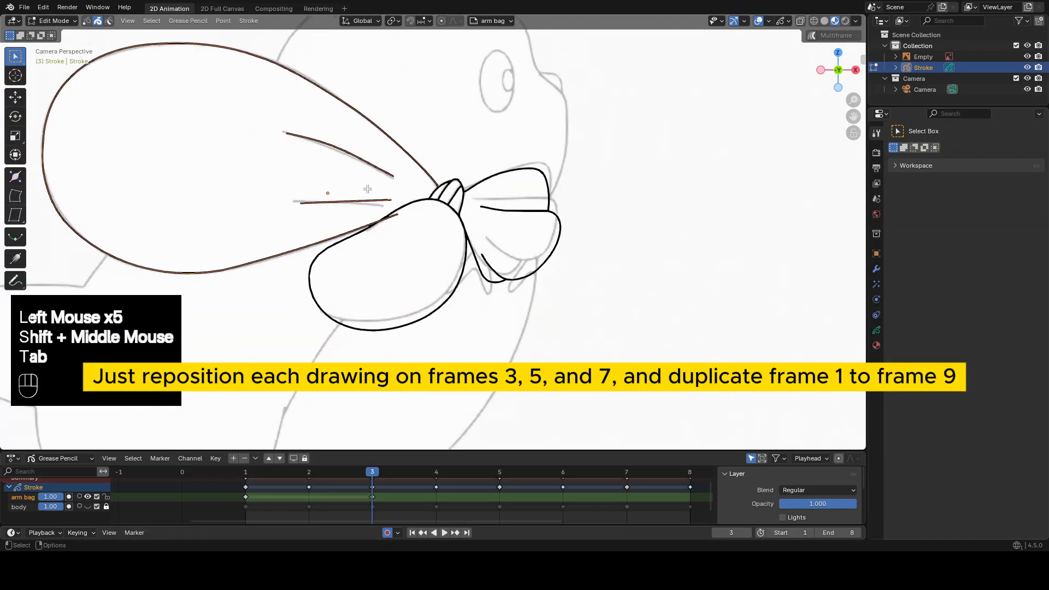
key("Tab")
left_click_drag(284, 205, 277, 201)
scroll(395, 262, "up", 2)
scroll(466, 273, "down", 1)
middle_click_drag(476, 257, 416, 273, "shift")
Select the flared-end strokes on frame 3, then rotate and move them closer to the reference.
key("Tab")
left_click(434, 277)
left_click(523, 164, "shift")
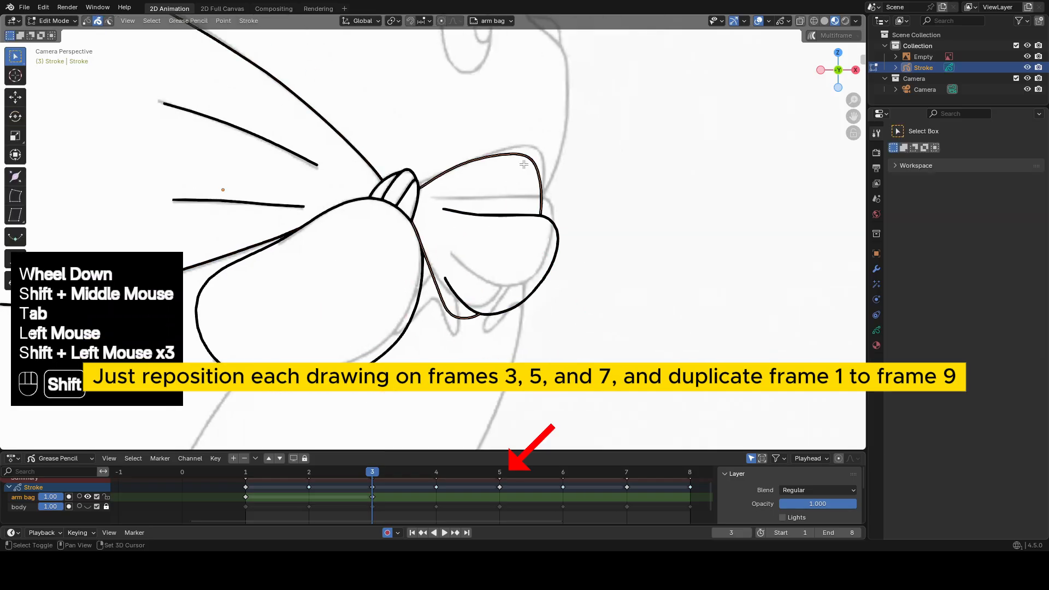
left_click(552, 223, "shift")
key("r")
left_click(549, 233)
key("g")
left_click(546, 210)
Grab the flared end's upper edge, lower lobe and arm-side edge individually onto the frame 3 reference.
left_click(492, 135)
key("Tab")
left_click_drag(431, 175, 434, 171)
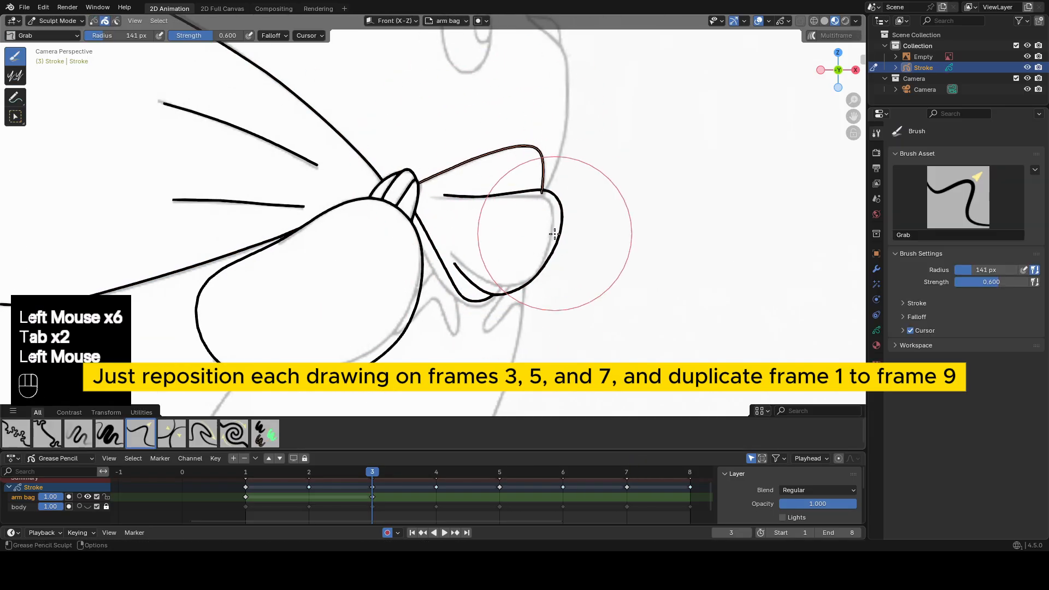
key("Tab")
left_click(558, 233)
key("Tab")
left_click_drag(565, 210, 557, 215)
left_click_drag(575, 220, 571, 222)
On frame 5, move all arm and bag strokes together onto that frame's reference.
key("Tab")
left_click(459, 293)
key("Tab")
left_click_drag(456, 279, 449, 281)
left_click_drag(448, 260, 442, 264)
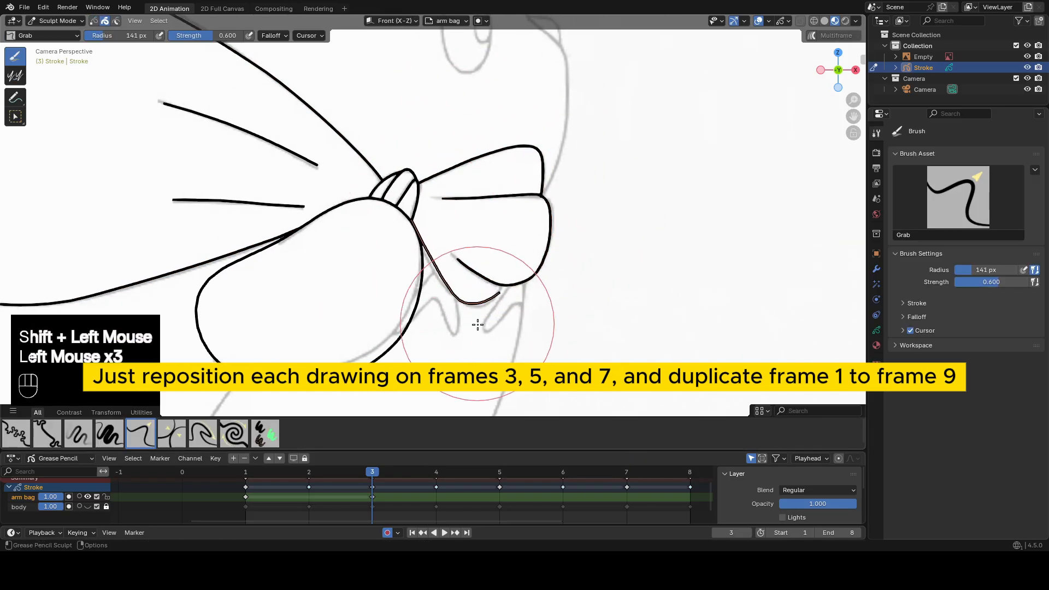
key("Tab")
scroll(470, 256, "down", 2)
left_click(500, 471)
key("a")
key("g")
left_click(601, 215, "shift")
Select the bag outline and crease strokes on frame 5 and grab them onto the reference shape.
left_click(525, 223)
left_click(528, 155, "shift")
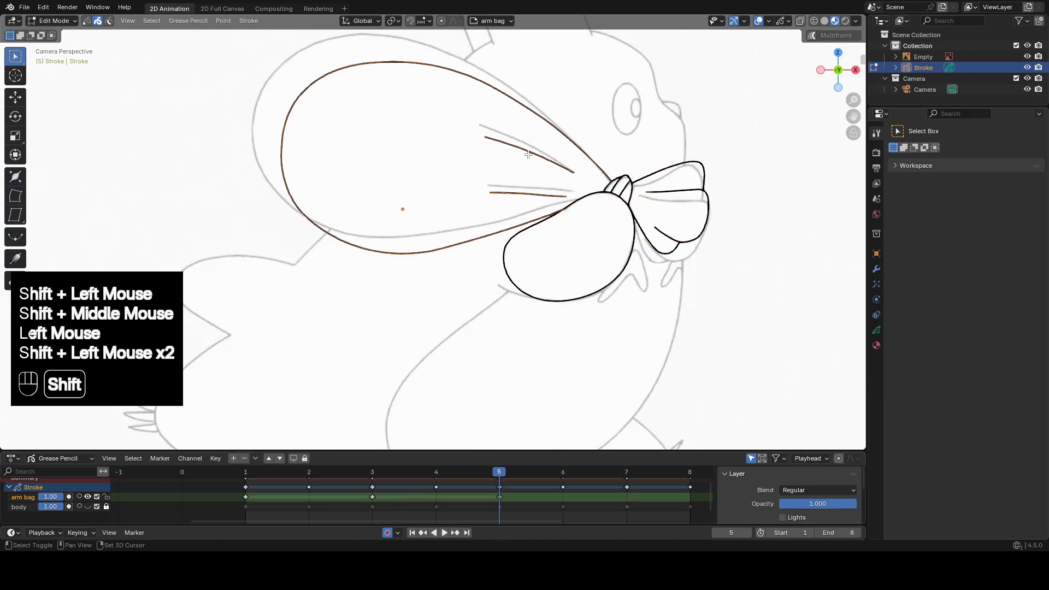
key("Tab")
scroll(528, 155, "down", 3)
left_click_drag(409, 192, 400, 188)
scroll(398, 191, "up", 2)
Refine the two crease lines and the bag outline on frame 5 individually with Grab and Smooth.
key("Tab")
left_click(539, 223)
key("Tab")
left_click_drag(551, 229, 560, 231)
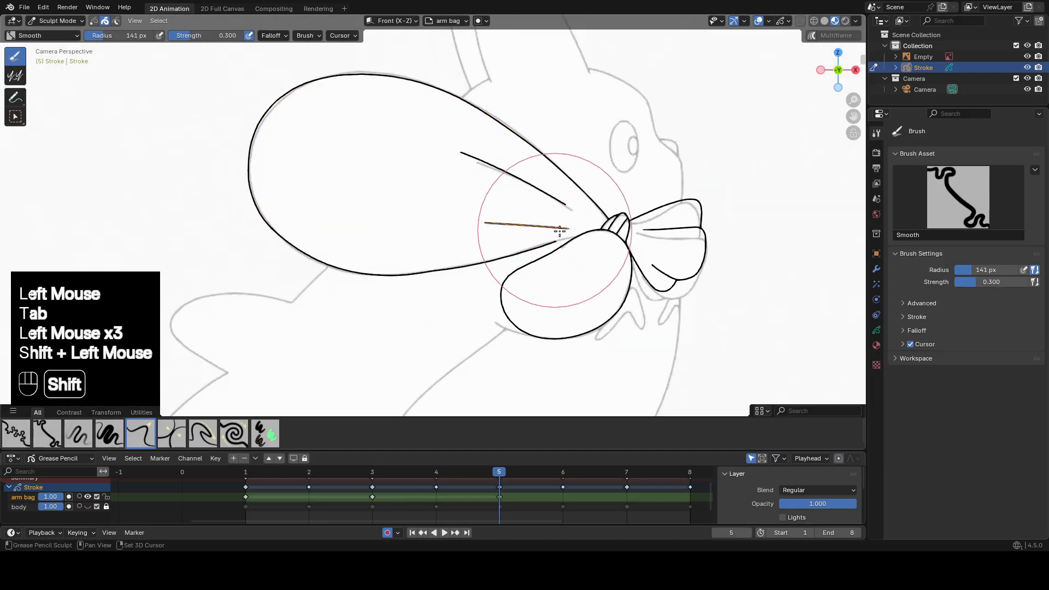
key("Tab")
left_click(519, 180)
key("Tab")
left_click_drag(458, 160, 471, 168)
key("Tab")
key("Tab")
left_click(541, 254)
Move the flared-end strokes on frame 5 into place and sculpt their upper edge onto the reference.
key("Tab")
key("Tab")
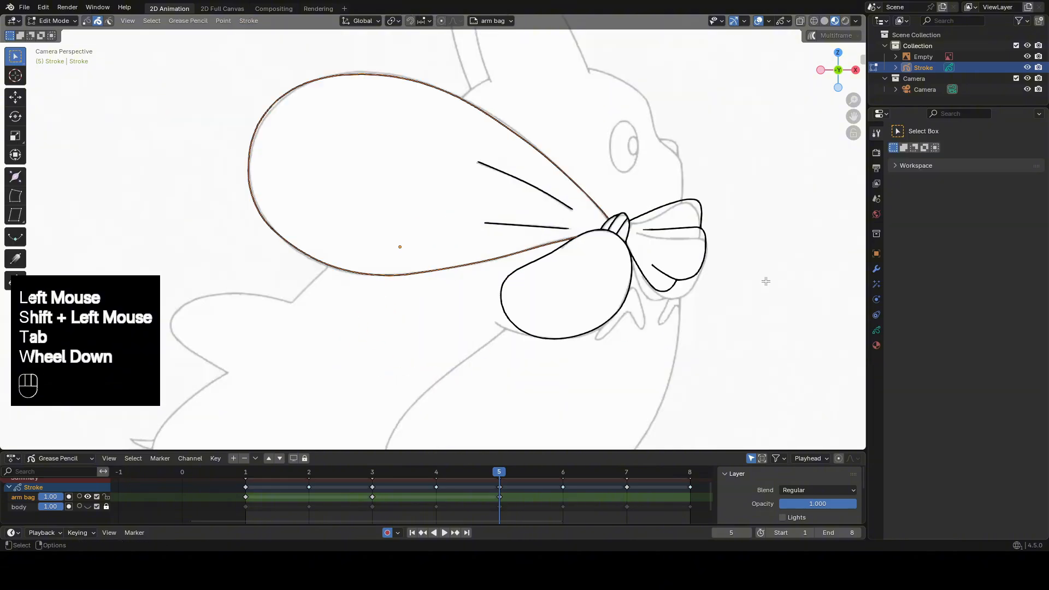
middle_click_drag(766, 281, 655, 257, "shift")
scroll(655, 256, "up", 1)
left_click(626, 235)
left_click(622, 169, "shift")
key("g")
left_click(658, 224)
Grab the flared end's lower lobe and arm-side edge onto the frame 5 reference.
key("Tab")
key("Tab")
key("Tab")
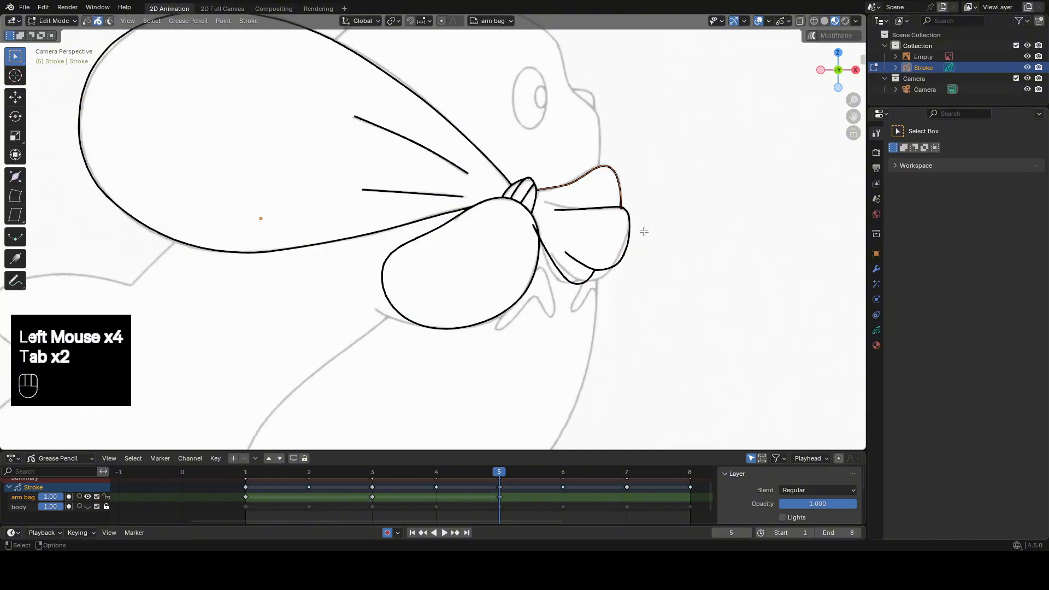
left_click(629, 233)
key("Tab")
scroll(644, 231, "up", 1)
On frame 7, move all arm and bag strokes together onto that frame's reference.
key("Tab")
left_click(639, 306)
key("Tab")
left_click_drag(650, 317, 622, 318)
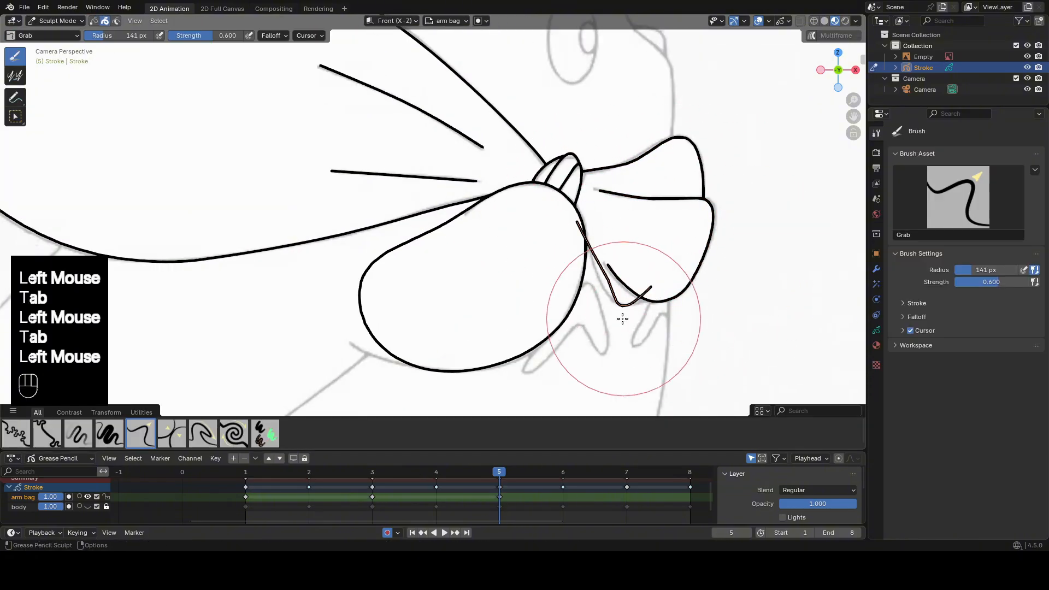
scroll(557, 233, "down", 2)
middle_click_drag(550, 234, 574, 253, "shift")
left_click(626, 472)
middle_click_drag(428, 213, 536, 251, "shift")
Select the bag outline and crease strokes on frame 7 and grab the outline onto the reference.
key("Tab")
key("a")
key("g")
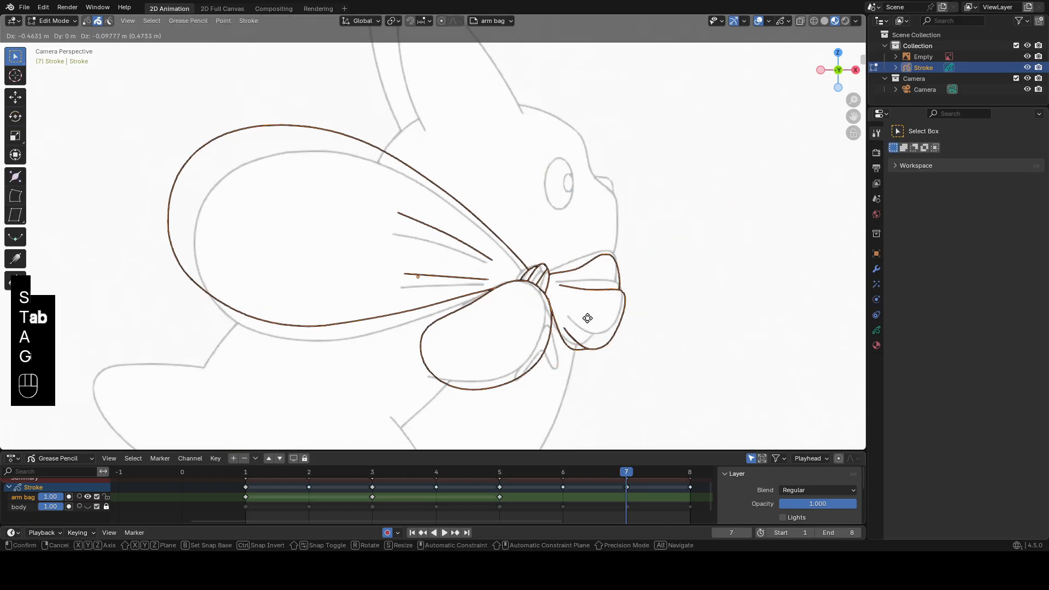
left_click(556, 307, "shift")
middle_click_drag(556, 307, 631, 297, "shift")
left_click_drag(503, 188, 456, 323)
Select the crease lines inside the bag on frame 7 and sculpt them onto the reference.
key("Tab")
scroll(451, 270, "down", 3)
left_click_drag(407, 218, 418, 224)
scroll(366, 270, "up", 3)
scroll(365, 269, "up", 2)
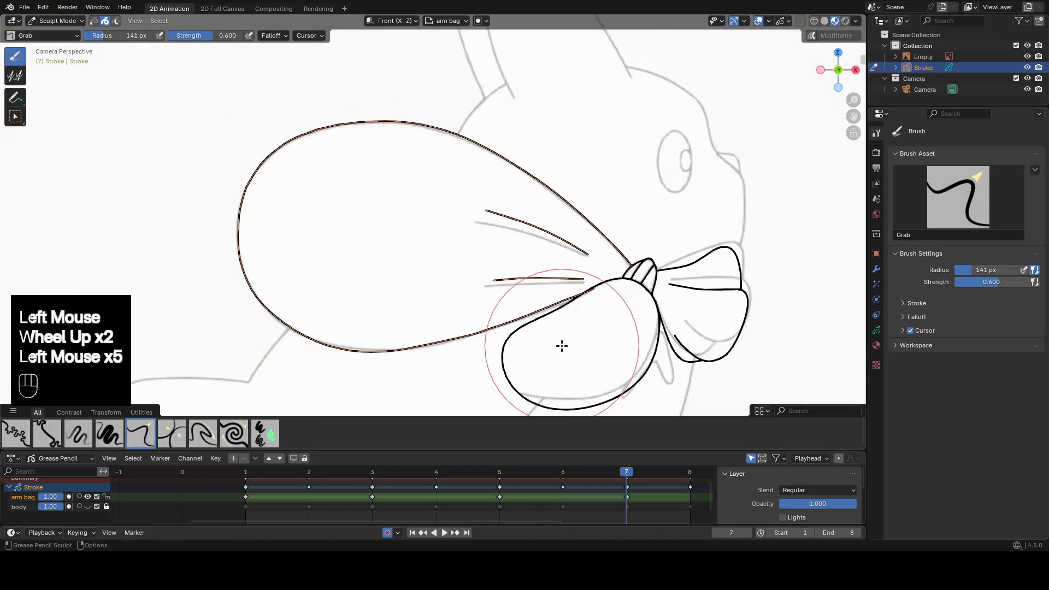
left_click_drag(395, 349, 356, 345, "shift")
key("Tab")
left_click(546, 280)
Grab the flared end's upper edge and lower lobe onto the frame 7 reference.
key("Tab")
key("Tab")
Select the flared end's arm-side edge on frame 7 and grab it onto the reference.
key("Tab")
middle_click_drag(506, 272, 414, 211, "shift")
key("Tab")
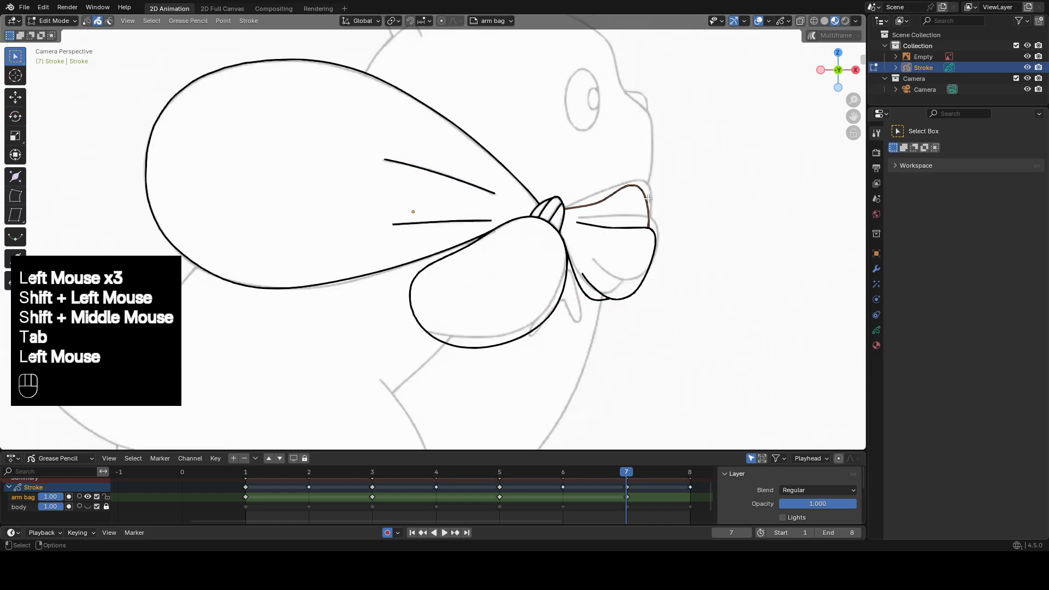
key("Tab")
left_click_drag(626, 291, 627, 285)
left_click_drag(653, 203, 650, 218, "shift")
left_click_drag(656, 235, 653, 234)
key("Tab")
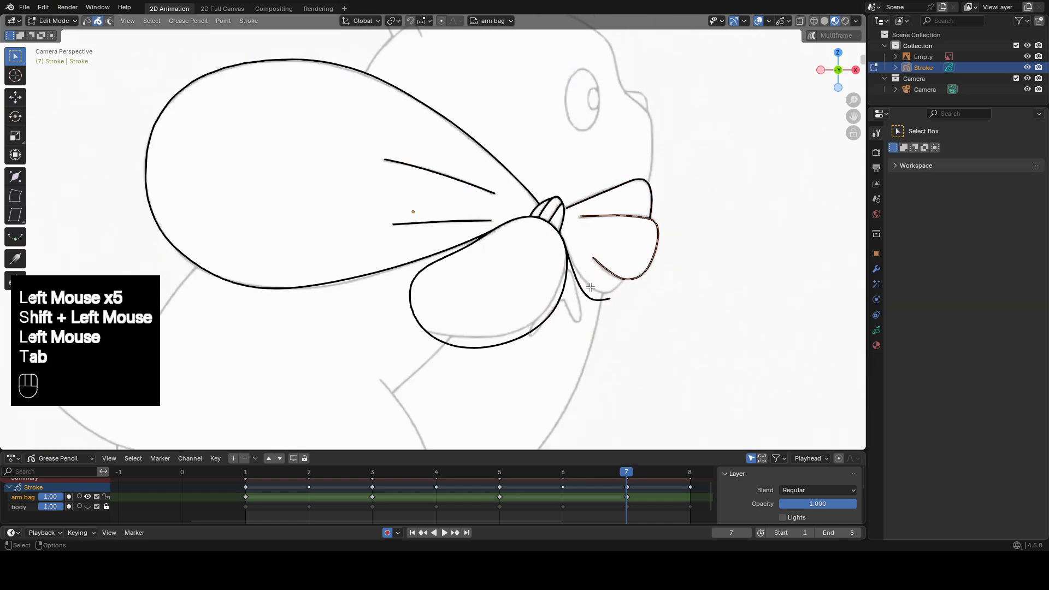
left_click(583, 293)
key("Tab")
left_click_drag(600, 317, 607, 307)
left_click_drag(628, 306, 636, 298)
left_click_drag(592, 269, 597, 275)
key("Tab")
scroll(595, 273, "down", 2)
middle_click_drag(596, 273, 568, 265, "shift")
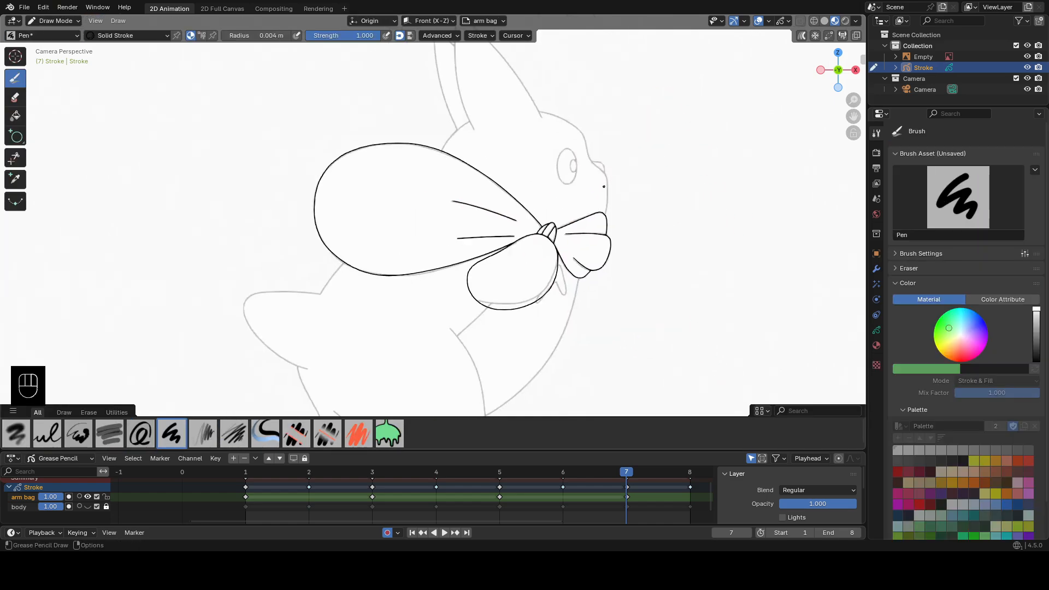
Play through the drawings, then select the arm stroke on frame 5 and grab it onto the reference.
mouse_move(626, 472)
left_mouse_down()
mouse_move(498, 473)
mouse_move(612, 482)
left_mouse_up()
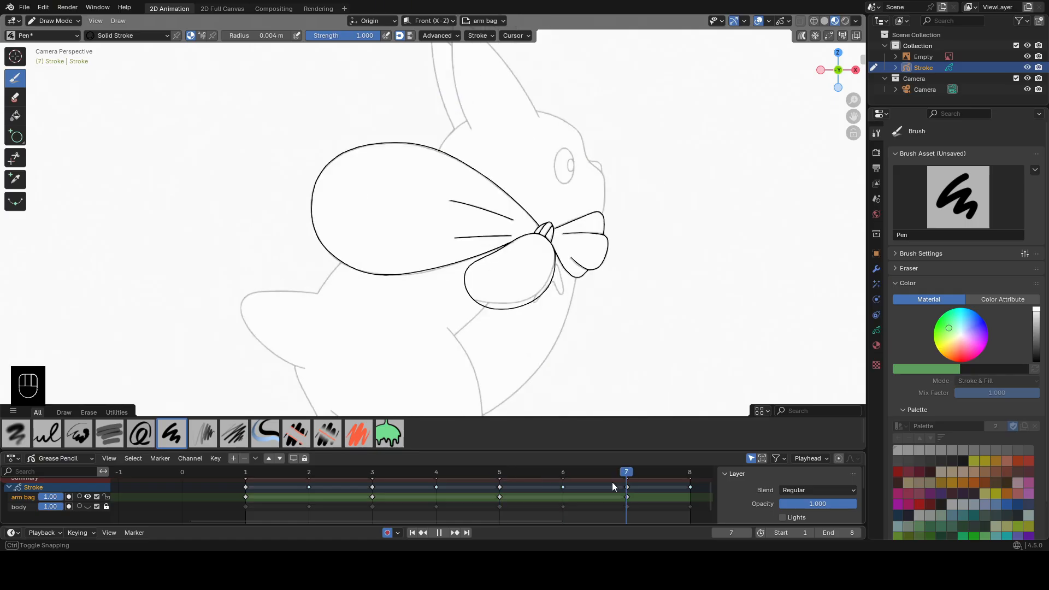
left_click(374, 471)
left_click(499, 472)
key("Tab")
left_click(580, 294)
Select the arm stroke on frame 3 and sculpt it to match the reference.
key("Tab")
left_click_drag(570, 306, 561, 311)
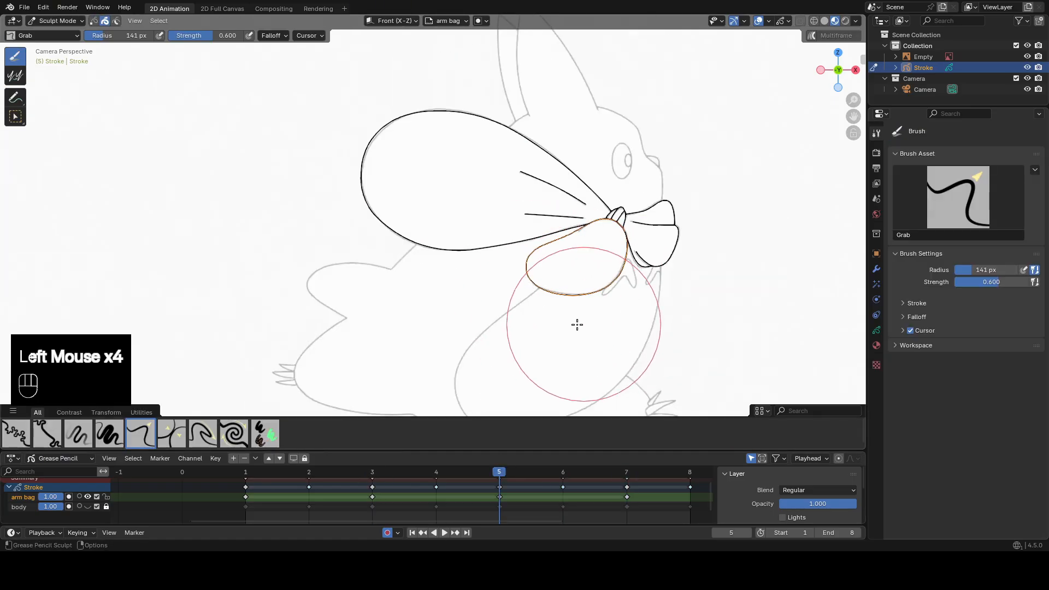
left_click(372, 472)
key("Tab")
left_click(494, 314)
Select the arm stroke on frame 7 and grab its lower edge onto the reference.
key("Tab")
left_click(249, 471)
left_click(626, 471)
key("Tab")
left_click(533, 333)
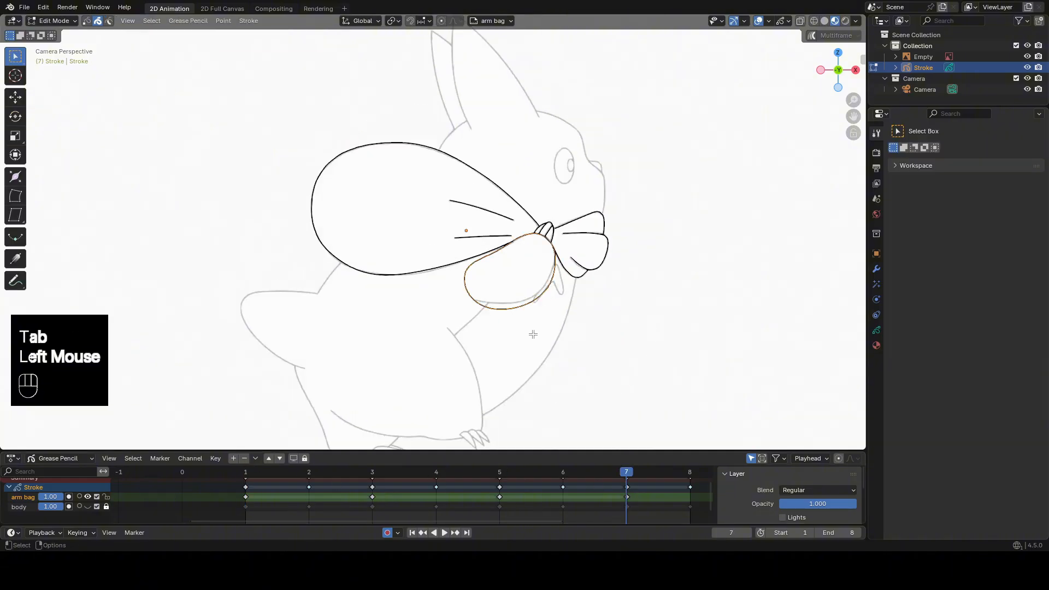
key("Tab")
left_click_drag(449, 316, 456, 314)
Duplicate the arm bag layer's frame 1 keyframe to frame 9.
scroll(653, 496, "down", 2)
middle_click_drag(317, 505, 244, 509, "shift")
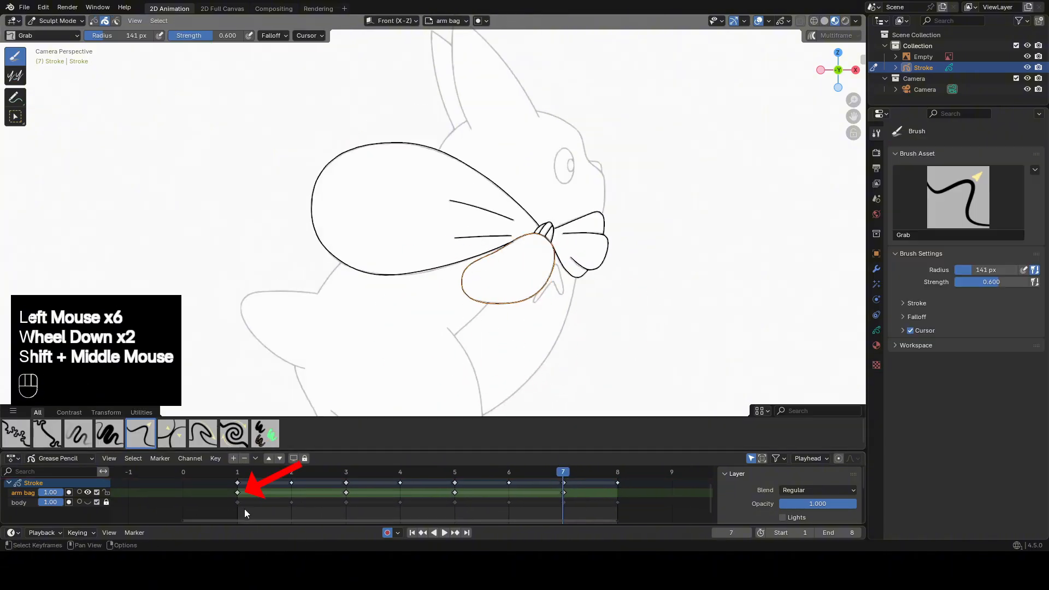
left_click(238, 492)
key("shift+d")
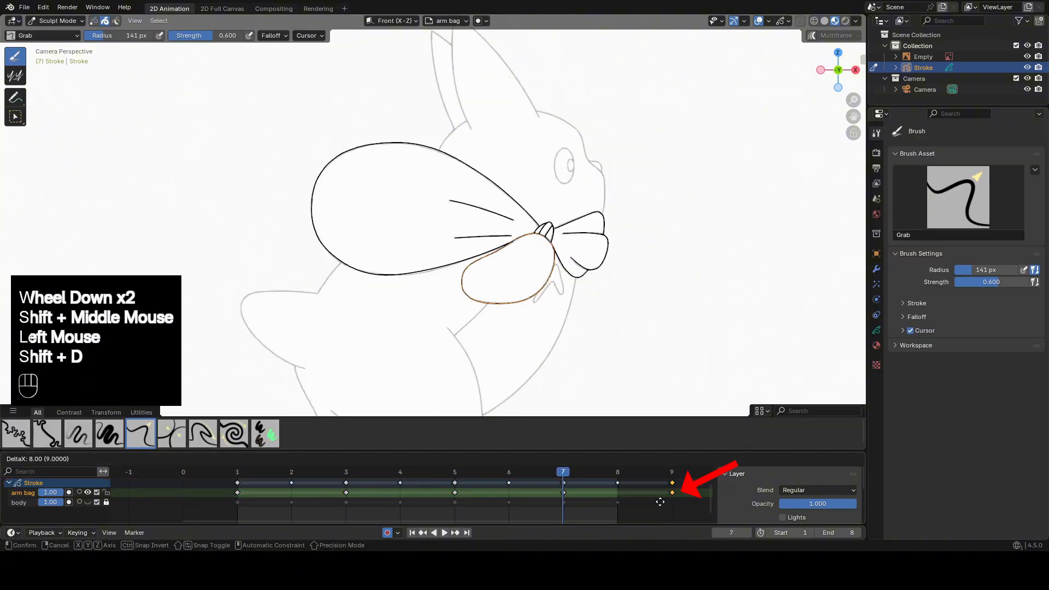
left_click(660, 502)
Interpolate the in-between drawing on frame 2 and move all its strokes onto the reference.
left_click(293, 471)
key("Tab")
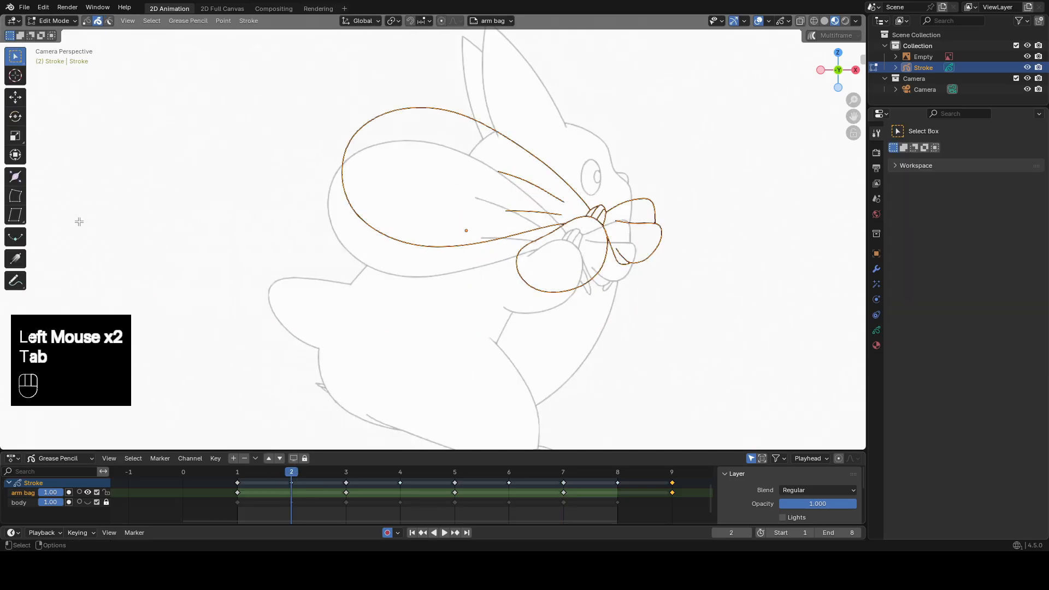
left_click(16, 239)
left_click(663, 321)
mouse_move(661, 321)
left_mouse_down()
mouse_move(589, 330)
mouse_move(310, 311)
left_mouse_up()
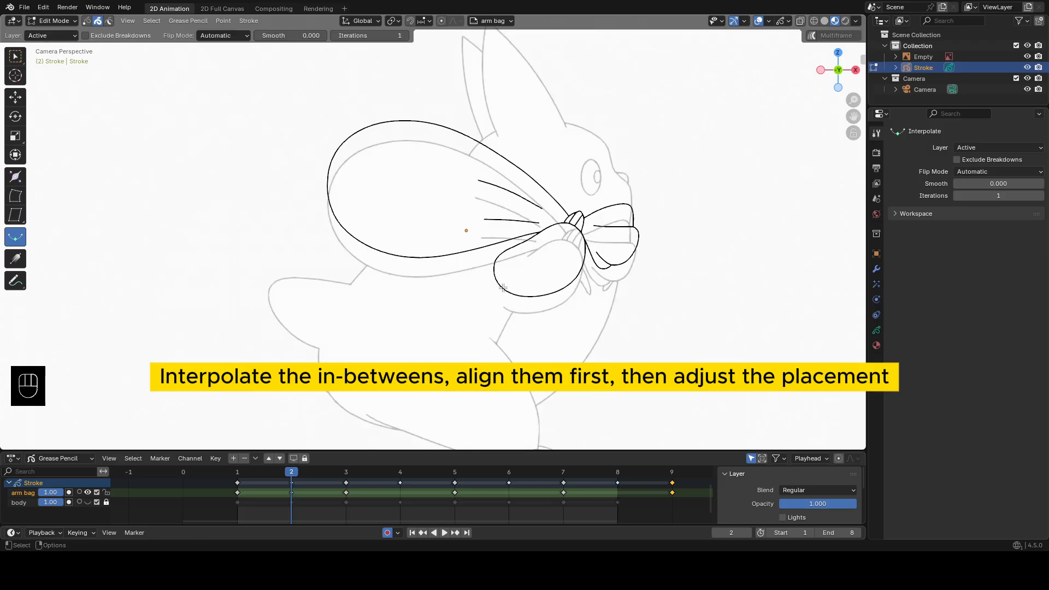
key("g")
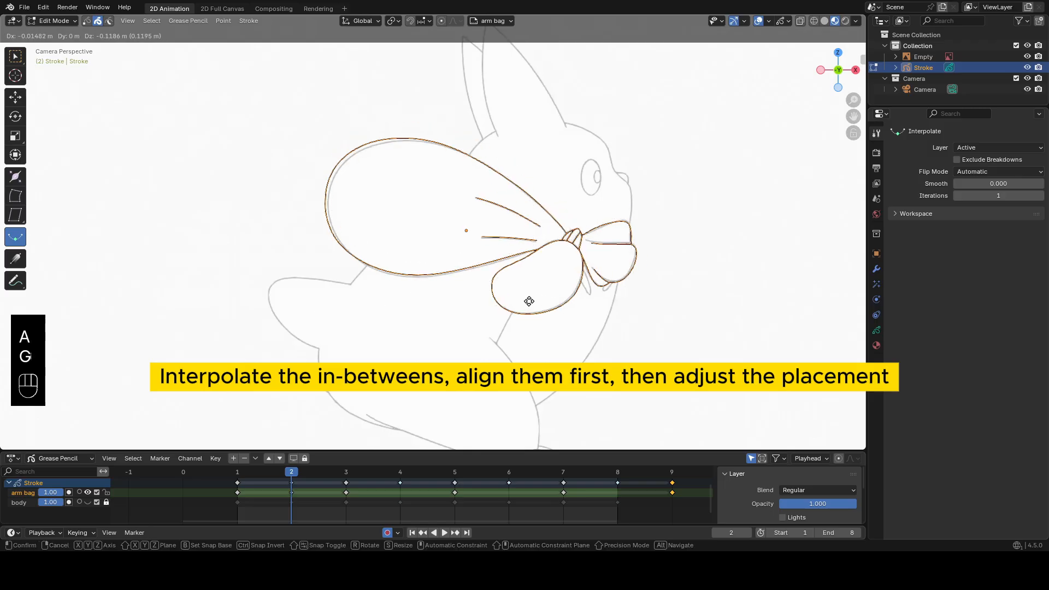
left_click(533, 326)
Interpolate the in-between drawing on frame 4 of the arm bag layer.
left_click(401, 471)
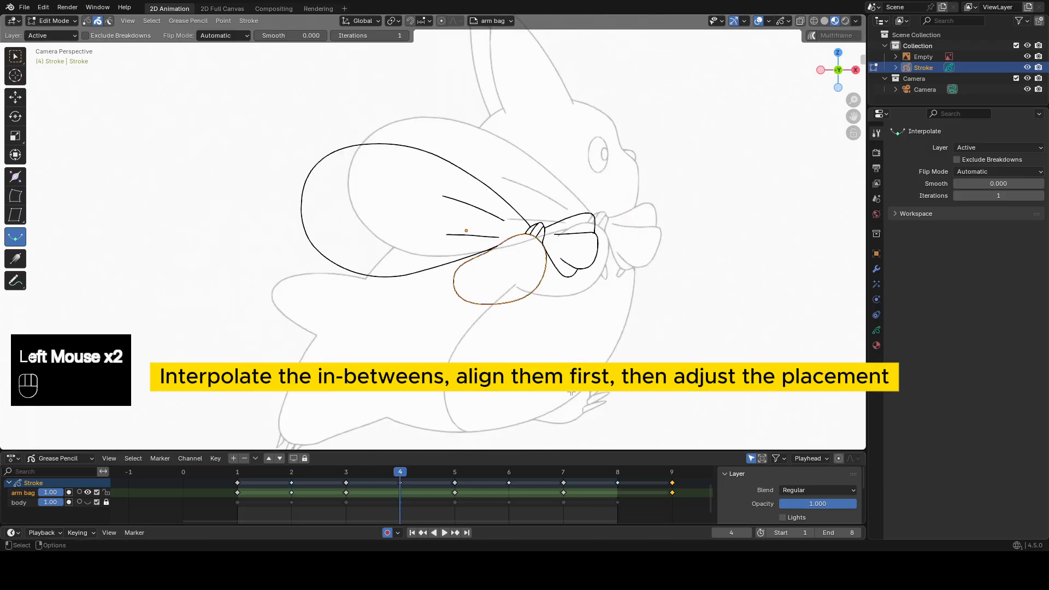
left_click(548, 325)
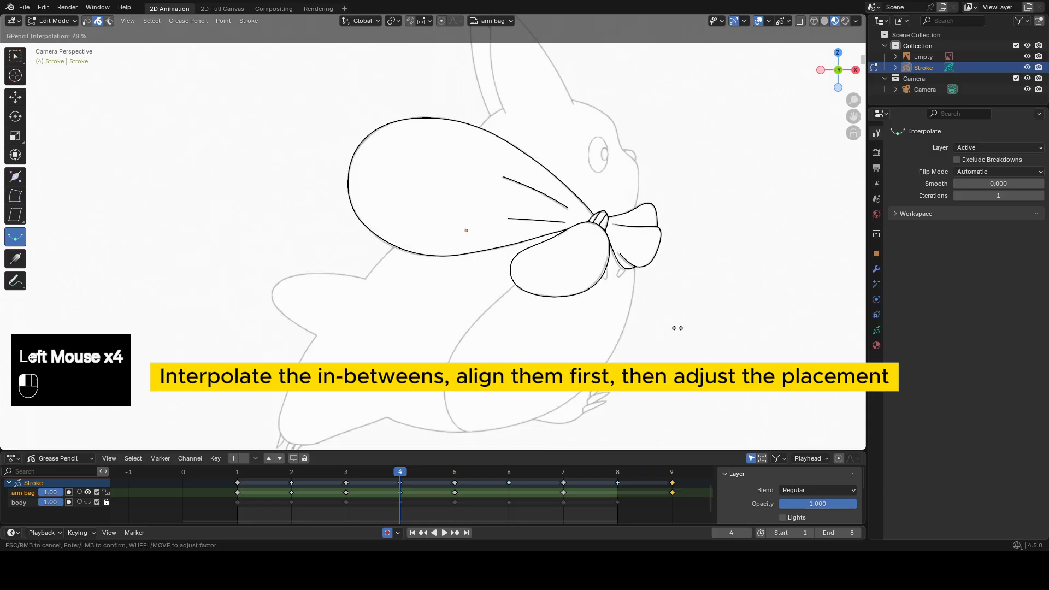
Interpolate the in-between drawing on frame 6 of the arm bag layer and move all its strokes onto the reference.
left_click(509, 472)
mouse_move(689, 321)
left_mouse_down()
mouse_move(405, 318)
mouse_move(425, 317)
left_mouse_up()
key("a")
key("g")
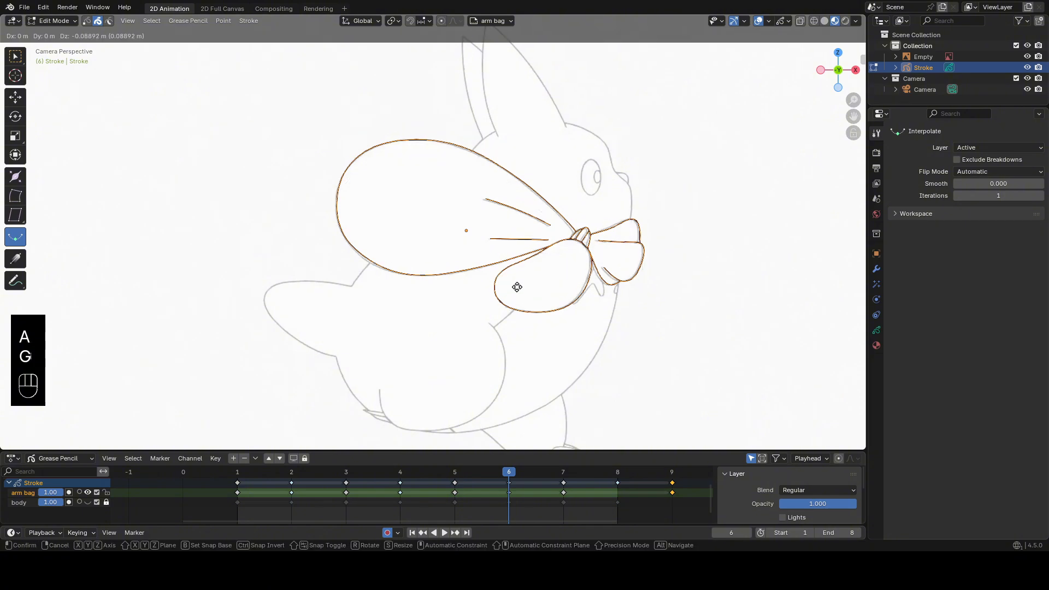
left_click(516, 287)
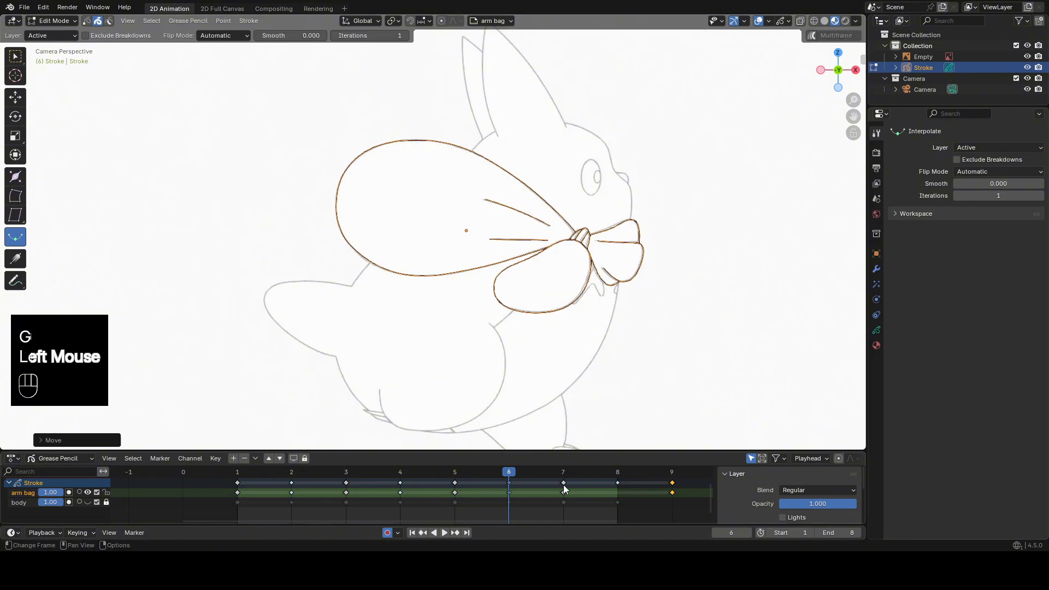
Interpolate the in-between drawing on frame 8 of the arm bag layer and delete the duplicated keyframe on frame 9.
left_click(617, 472)
left_click(690, 313)
mouse_move(689, 313)
left_mouse_down()
mouse_move(662, 317)
mouse_move(683, 318)
left_mouse_up()
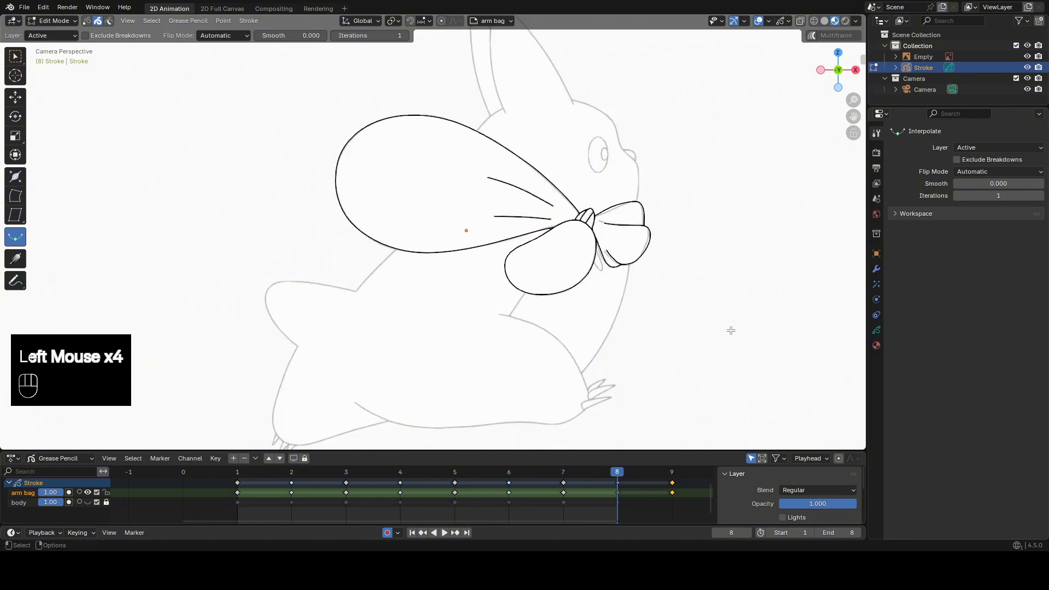
key("x")
Show the body layer again and lock the arm bag layer.
scroll(613, 197, "down", 2)
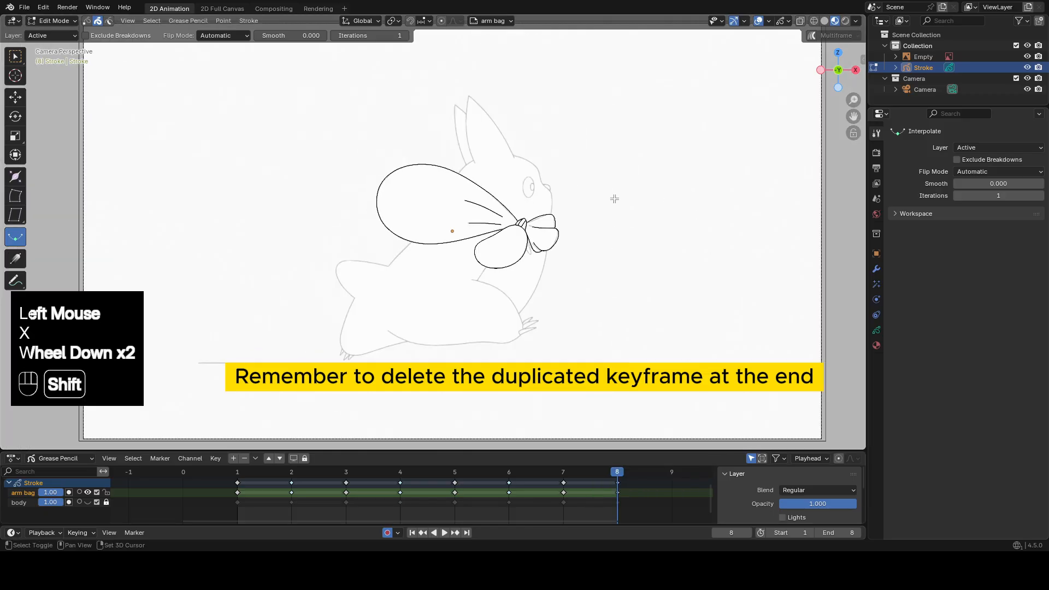
middle_click_drag(613, 196, 716, 215, "shift")
left_click(87, 502)
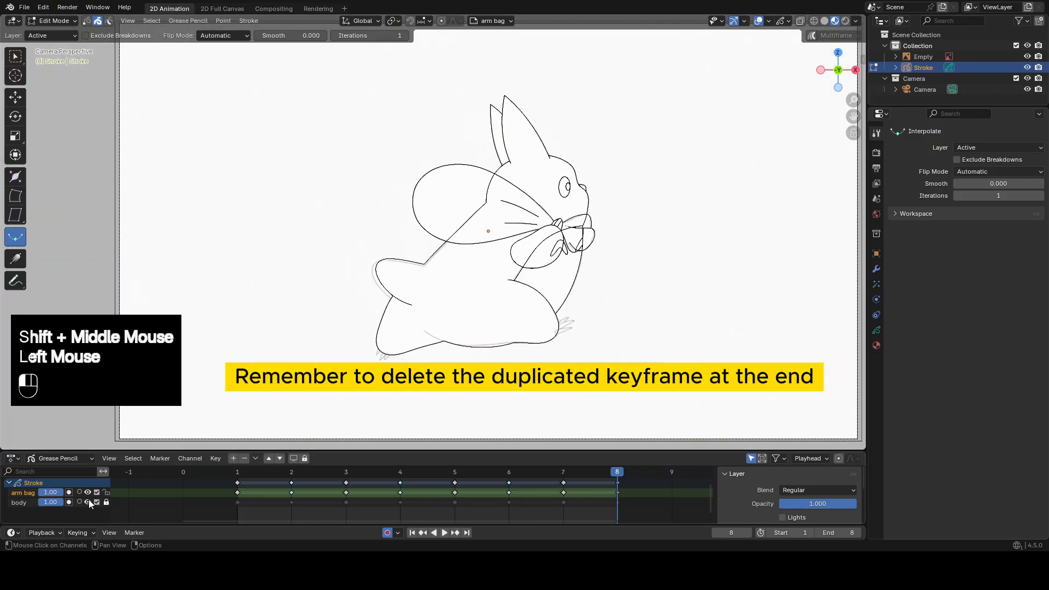
left_click(106, 492)
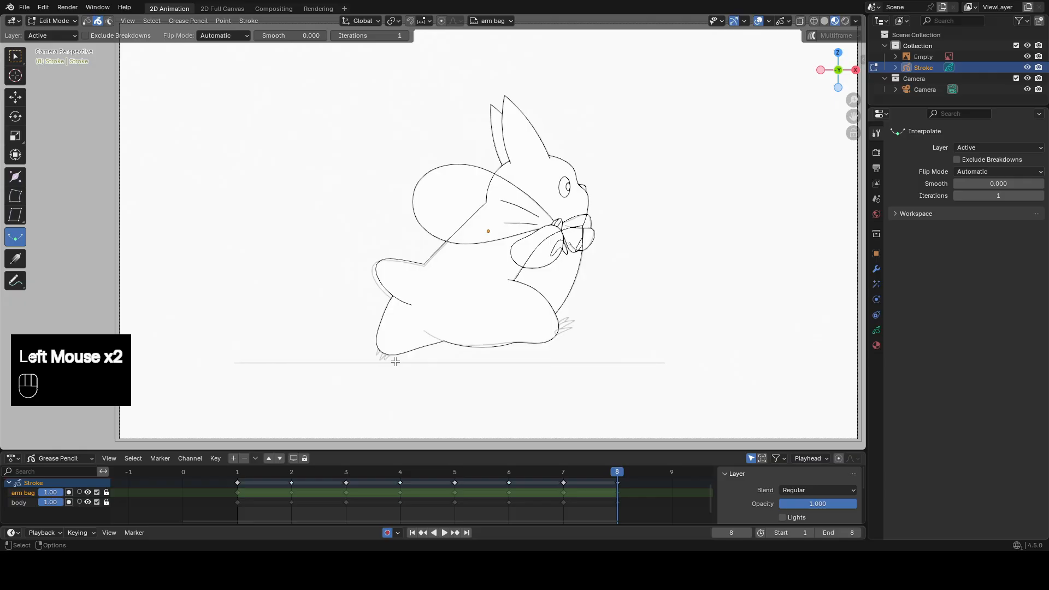
Play the animation with the reference Empty hidden, then return to frame 1 and show the reference again.
left_click(1027, 56)
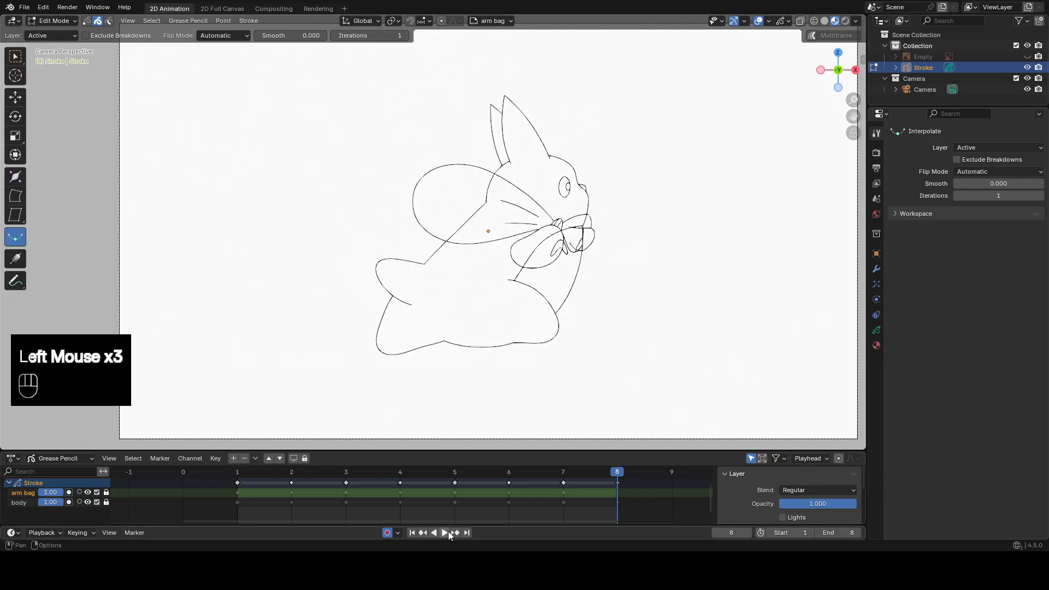
left_click(445, 533)
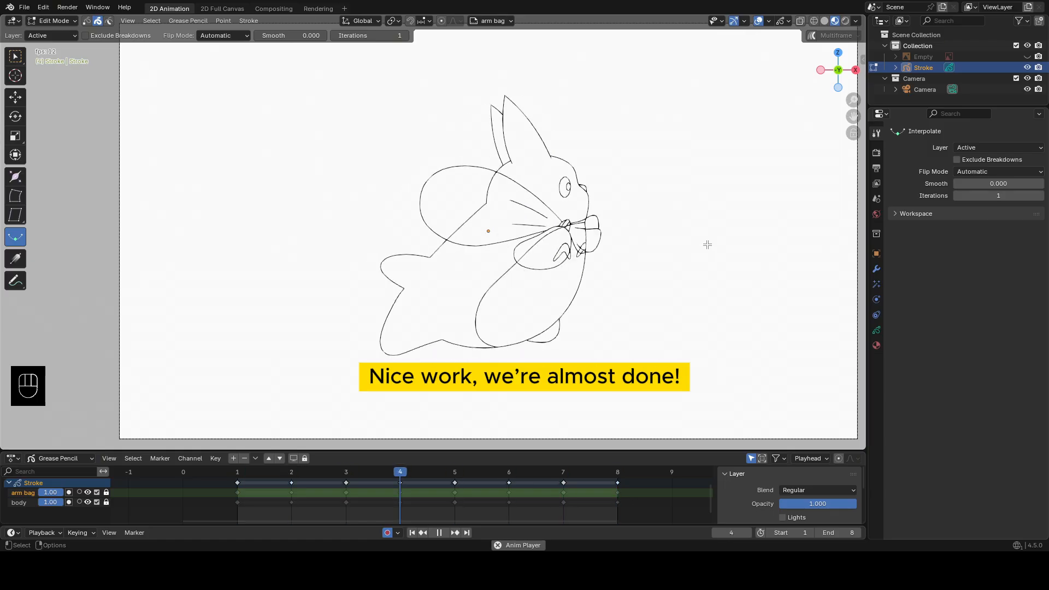
left_click(422, 532)
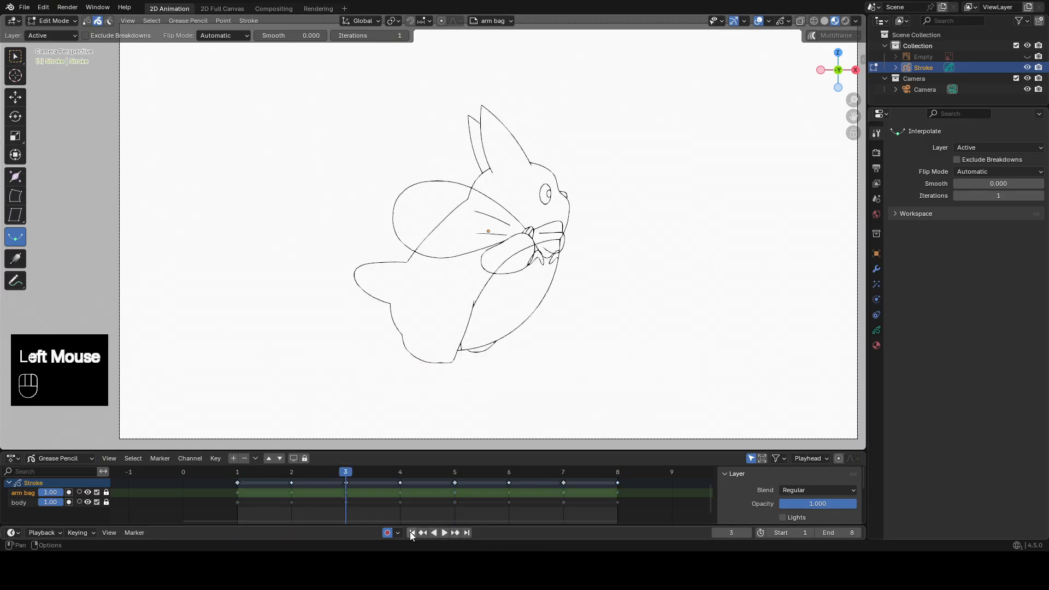
left_click(412, 532)
left_click(1026, 56)
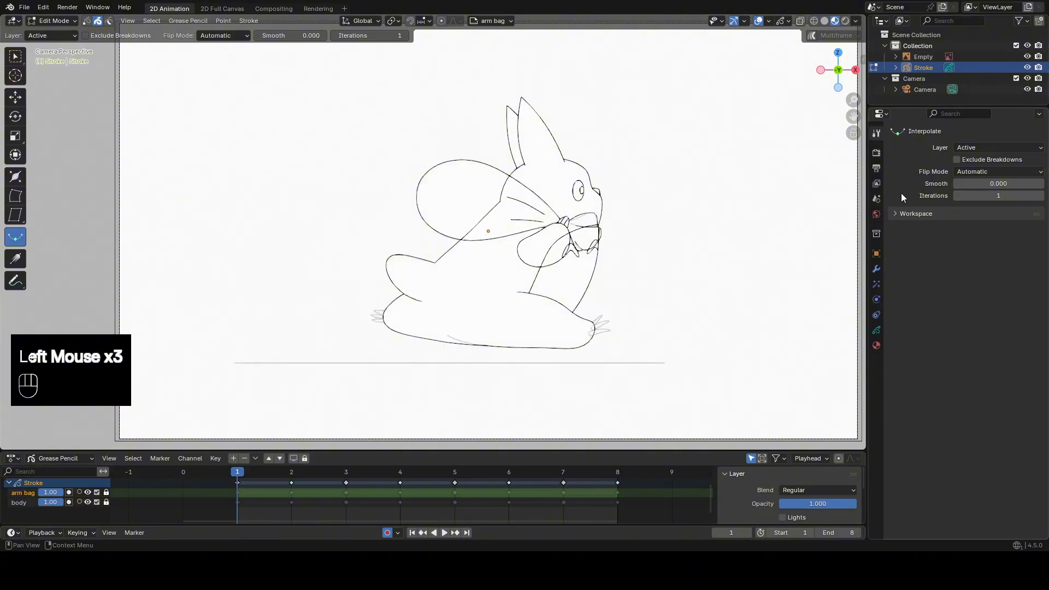
Add a new Grease Pencil layer named "claws".
scroll(644, 200, "up", 3)
middle_click_drag(644, 200, 362, 531, "shift")
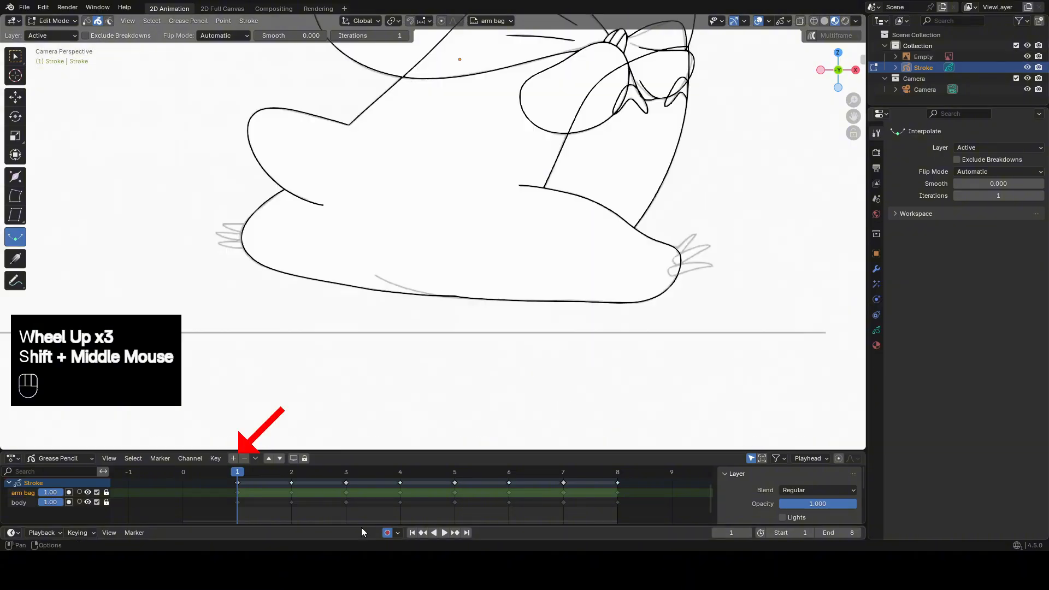
left_click(233, 457)
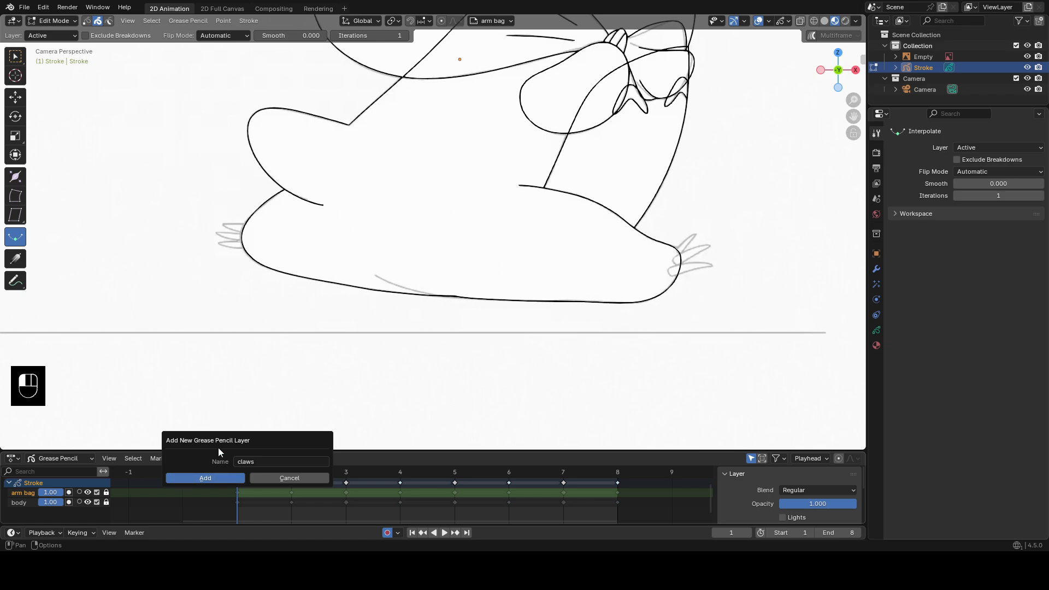
left_click(201, 474)
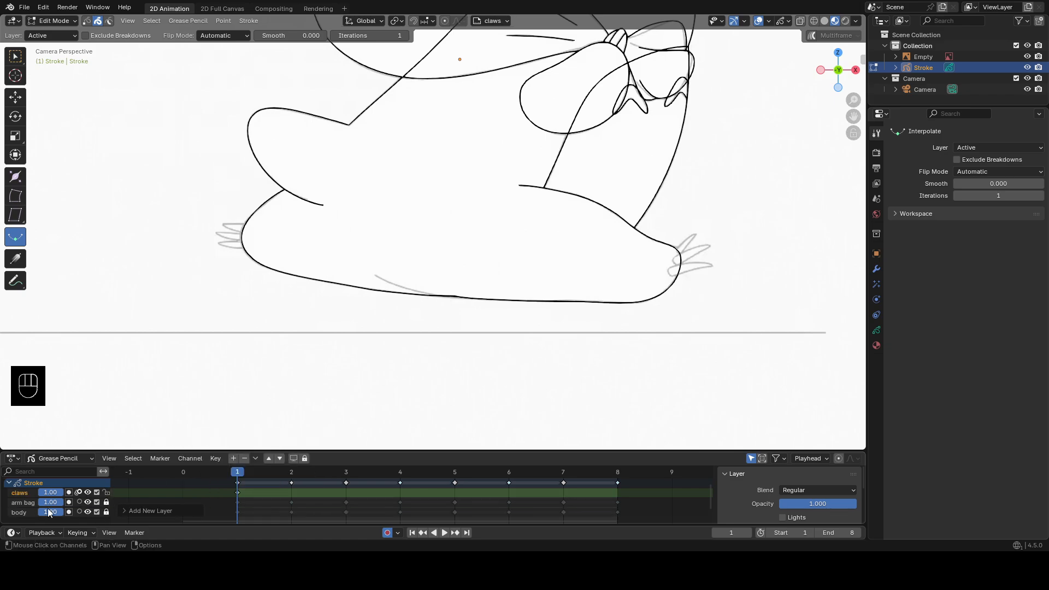
Move the arm bag layer above the claws layer and make claws the active layer.
left_click(28, 501)
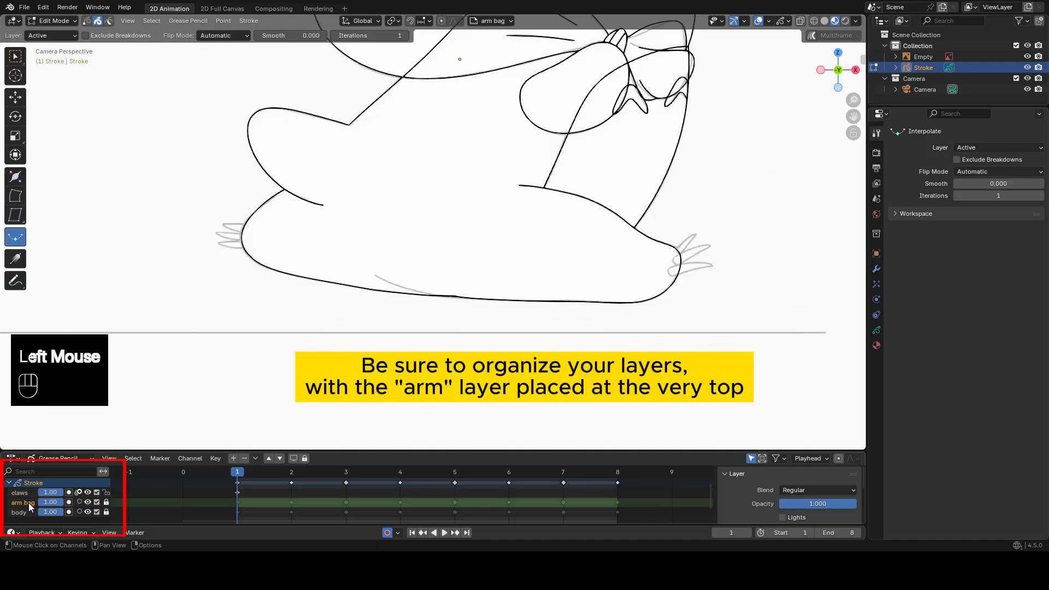
left_click(269, 458)
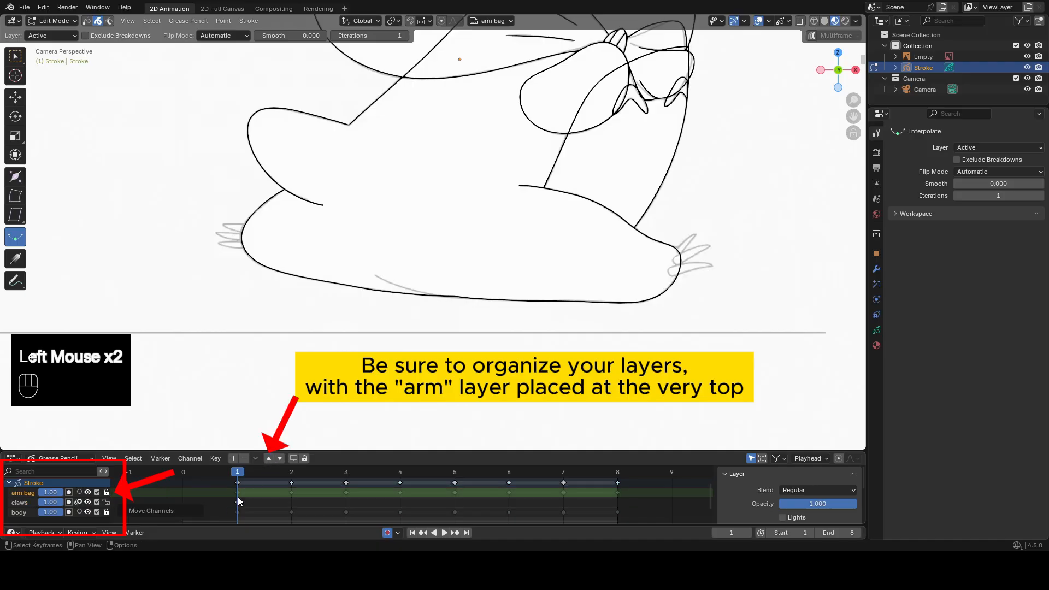
left_click(237, 503)
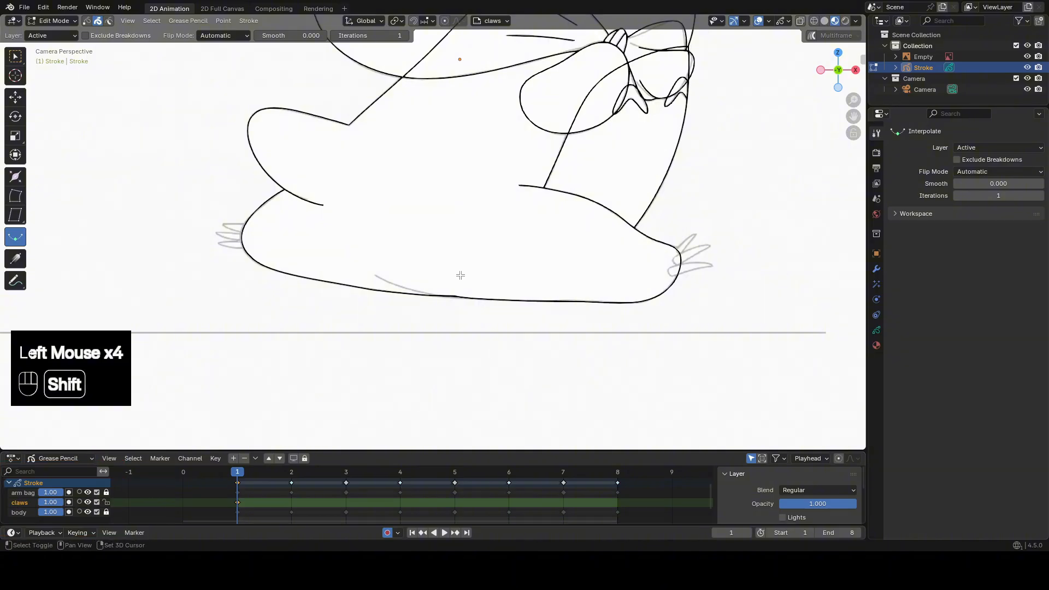
In Draw Mode, draw a flat ellipse with the Circle tool over the back foot's lowest claw on frame 1.
scroll(412, 269, "up", 3)
mouse_move(461, 275)
middle_mouse_down("shift")
mouse_move(412, 269)
mouse_move(374, 234)
middle_mouse_up("shift")
key("Tab")
scroll(219, 125, "up", 2)
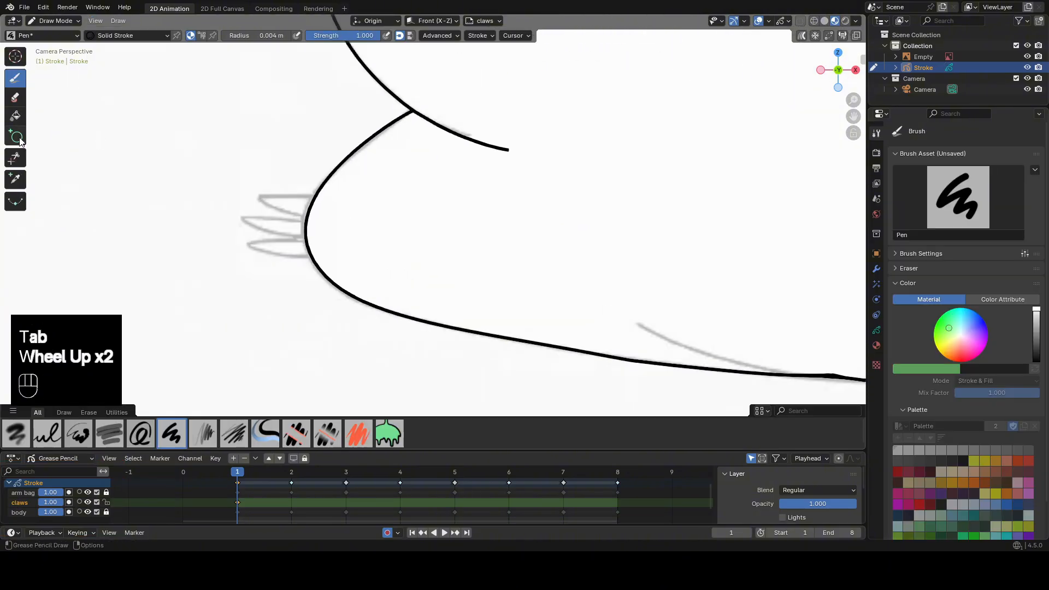
left_click(19, 141)
scroll(312, 264, "up", 1)
left_click_drag(213, 236, 317, 271)
middle_click(327, 243)
Sculpt the ellipse with the Grab brush until it matches the lowest claw of the back foot.
key("Tab")
left_click(412, 246)
key("Tab")
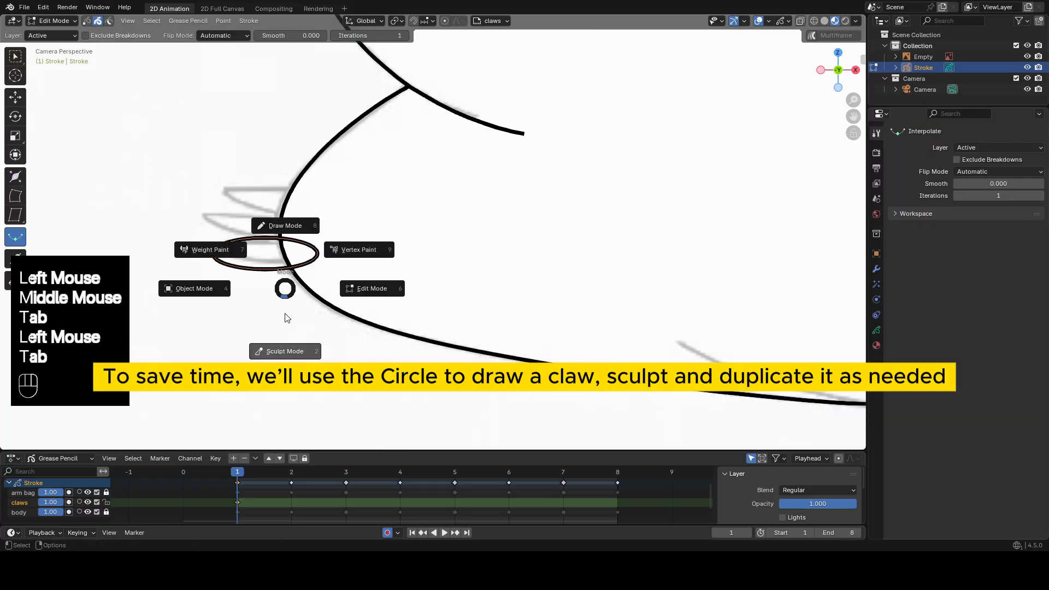
left_click(284, 327)
left_click_drag(229, 288, 196, 265)
left_click_drag(225, 206, 229, 213)
left_click_drag(256, 191, 255, 204)
left_click_drag(193, 241, 198, 243)
left_click_drag(233, 247, 253, 243, "shift")
left_click_drag(250, 203, 252, 208)
left_click_drag(279, 203, 278, 206)
left_click_drag(238, 209, 197, 226)
left_click_drag(276, 243, 310, 250, "shift")
left_click_drag(300, 249, 280, 244, "shift")
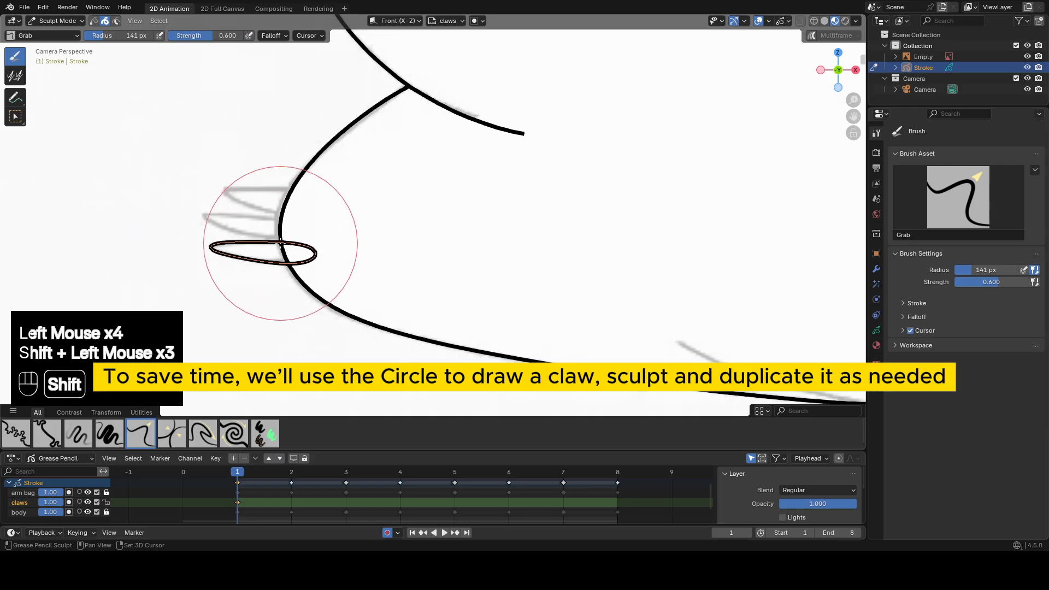
Duplicate the sculpted claw twice, placing the copies over the back foot's middle and upper claws.
key("Tab")
key("shift+d")
left_click(291, 233)
key("shift+d")
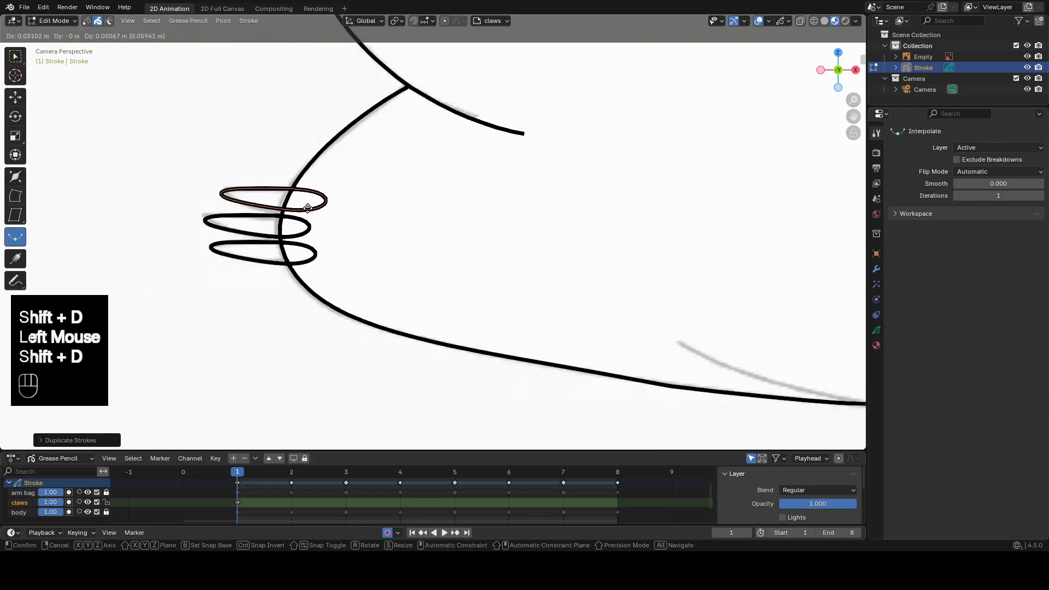
left_click(307, 208)
Draw another flat ellipse with the Circle tool beside the front foot's lowest claw on frame 1.
scroll(307, 207, "down", 2)
mouse_move(307, 207)
middle_mouse_down("shift")
mouse_move(322, 257)
mouse_move(427, 270)
middle_mouse_up("shift")
scroll(322, 257, "down", 2)
scroll(427, 270, "up", 2)
key("Tab")
scroll(427, 270, "up", 1)
middle_click(463, 258)
mouse_move(335, 232)
left_mouse_down()
mouse_move(450, 286)
mouse_move(398, 271)
mouse_move(407, 254)
left_mouse_up()
Sculpt the new ellipse with the Grab brush into the shape of the front foot's lowest claw.
key("Tab")
left_click(447, 266)
key("Tab")
left_click_drag(449, 274, 455, 260)
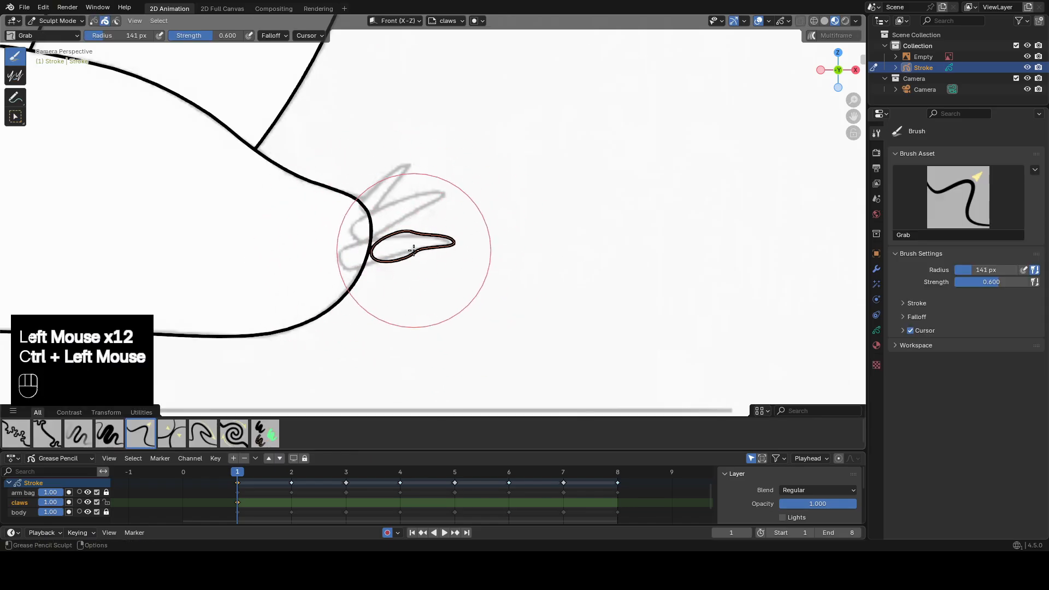
key("ctrl+z")
left_click_drag(383, 254, 365, 256, "shift")
left_click_drag(372, 252, 464, 233, "shift")
Duplicate the front claw, rotate the copy about 16 degrees and fit it onto the front foot's middle claw.
key("Tab")
key("shift+d")
left_click(472, 225)
key("r")
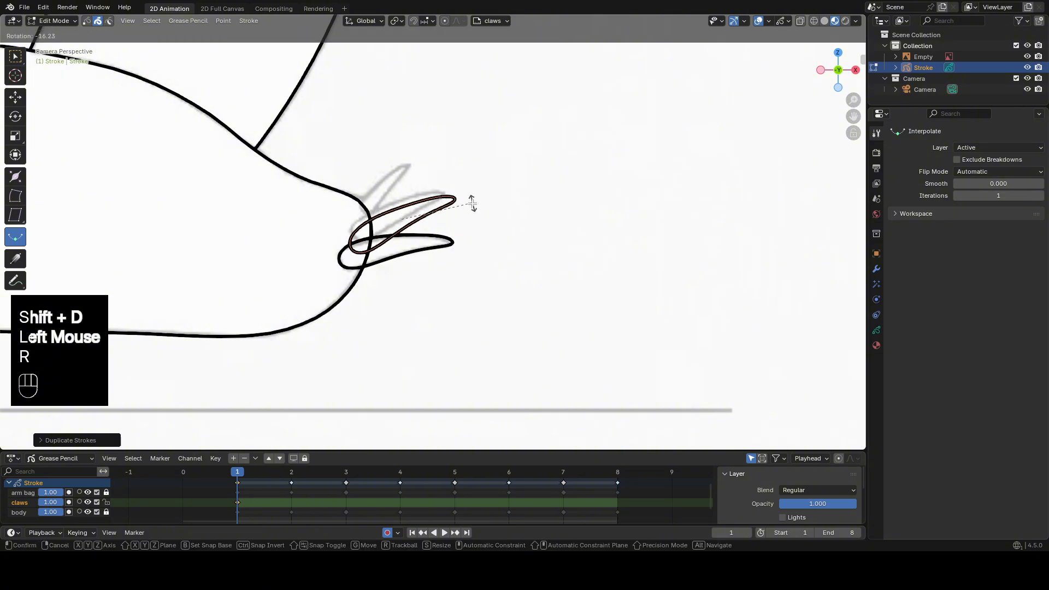
left_click(473, 203)
key("g")
left_click(470, 197)
key("Tab")
left_click(385, 249)
key("Tab")
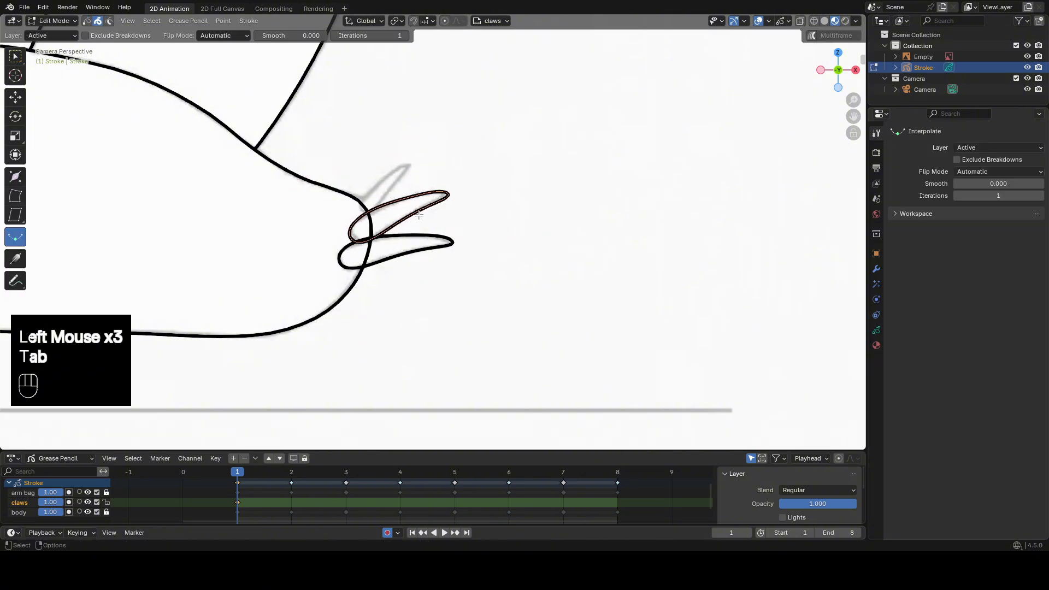
Duplicate the middle front claw, then rotate, scale and move the copy onto the front foot's upper claw.
key("shift+d")
left_click(432, 193)
key("r")
left_click(456, 176)
key("s")
left_click(445, 186)
key("g")
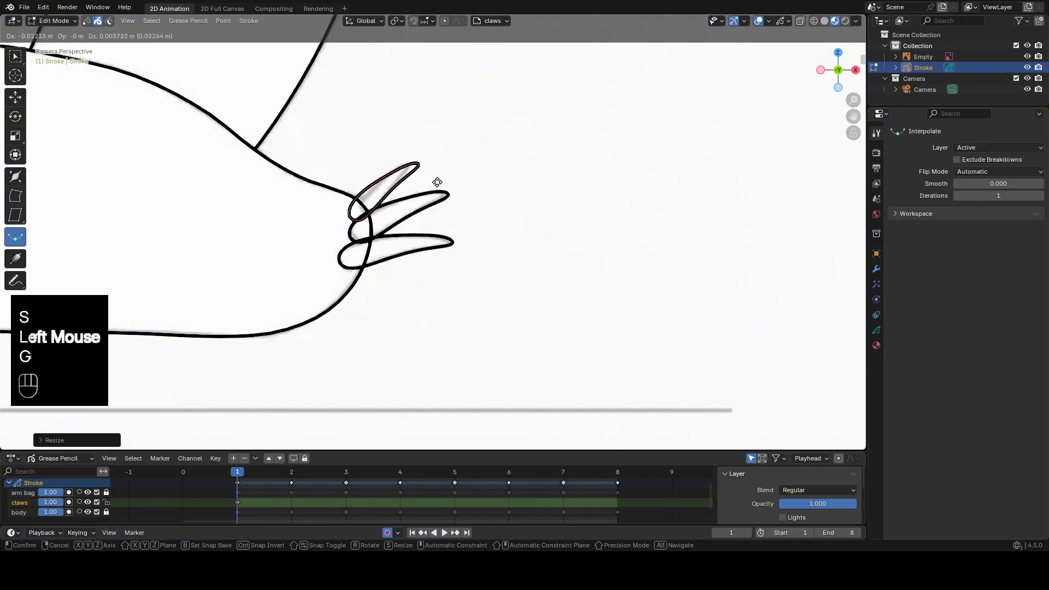
left_click(437, 182)
On frame 2, box-select the three back claws and move them onto the back foot.
scroll(437, 182, "down", 4)
middle_click_drag(437, 182, 519, 93, "shift")
left_click(291, 472)
middle_click_drag(338, 252, 444, 272, "shift")
scroll(443, 271, "up", 1)
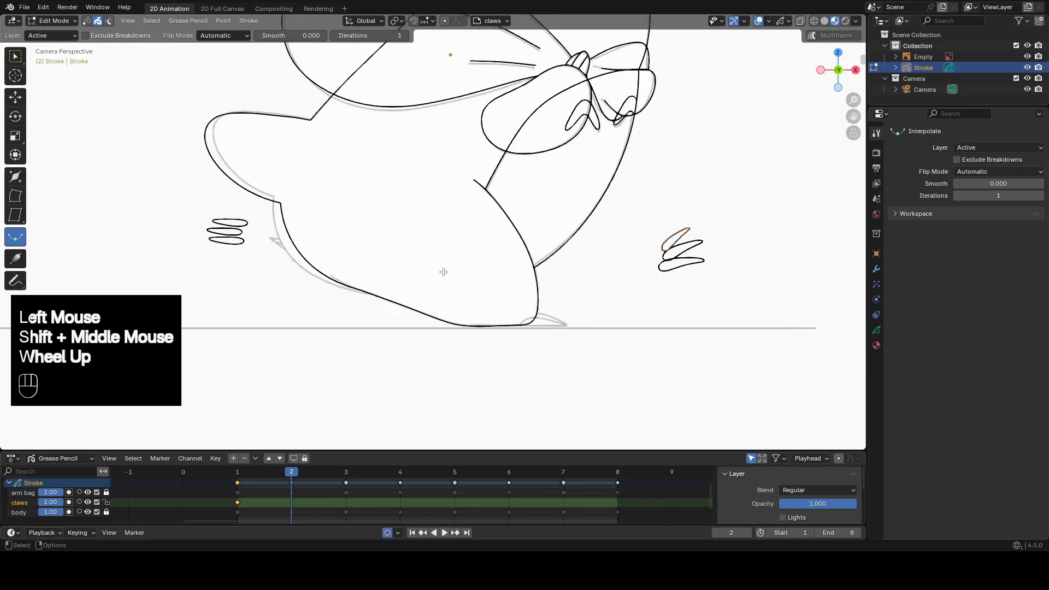
scroll(443, 271, "up", 1)
middle_click_drag(200, 218, 242, 217, "shift")
left_click(242, 217)
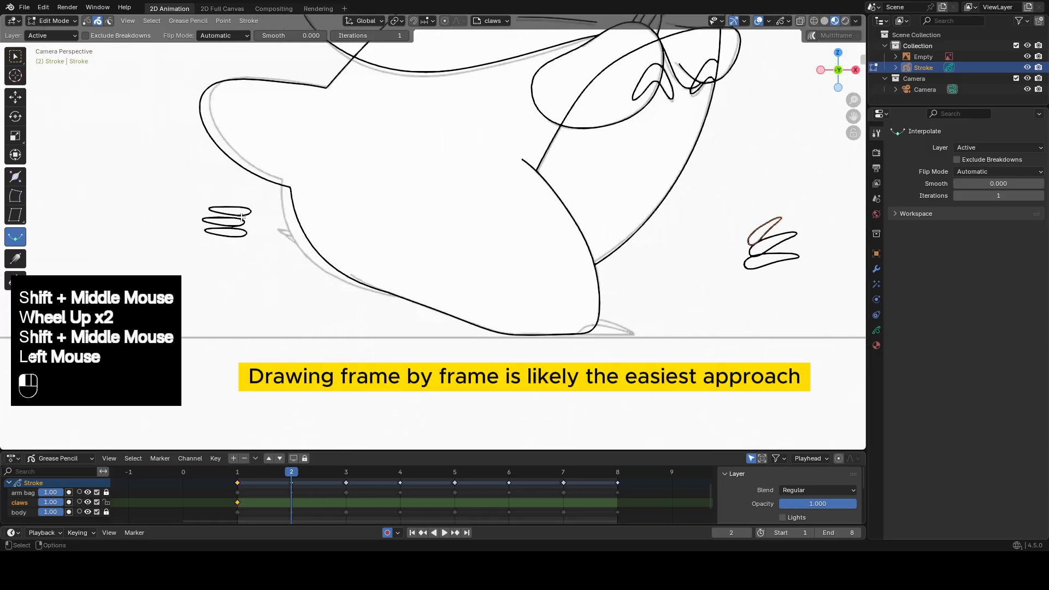
left_click(16, 59)
scroll(139, 183, "up", 1)
left_click_drag(146, 197, 185, 257)
key("g")
left_click(373, 265)
Reposition the back foot's claws on frame 2 to match the reference.
scroll(246, 224, "up", 1, "shift")
middle_click_drag(229, 221, 290, 243, "shift")
scroll(289, 242, "up", 2)
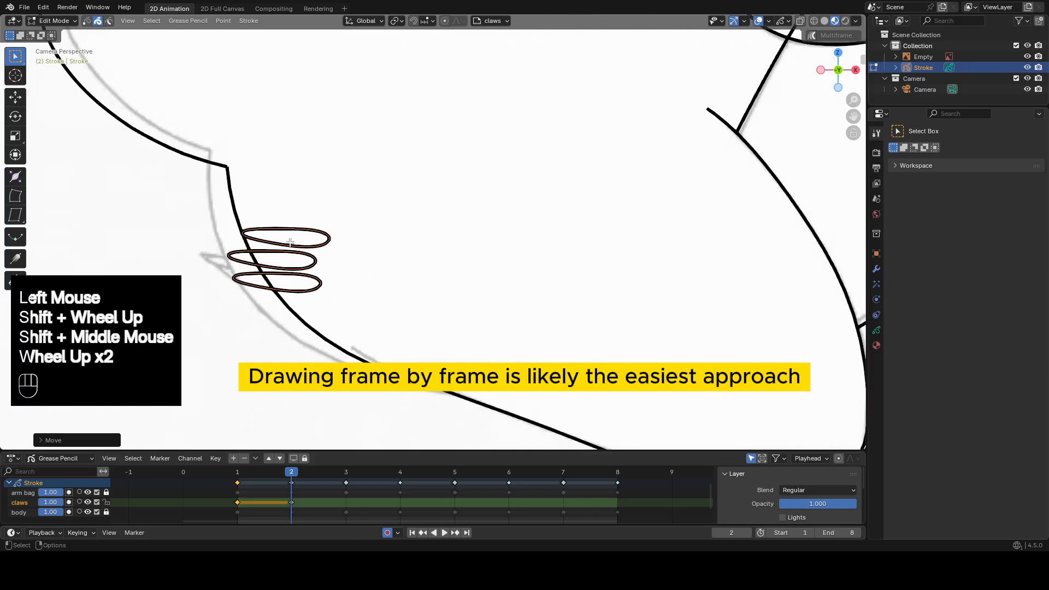
left_click(296, 276)
key("g")
left_click(307, 268)
left_click(300, 261, "shift")
key("g")
left_click(286, 266)
On frame 2, fit one front claw onto the front foot's reference by moving and rotating it, and delete the surplus claws.
middle_click_drag(581, 311, 375, 255, "shift")
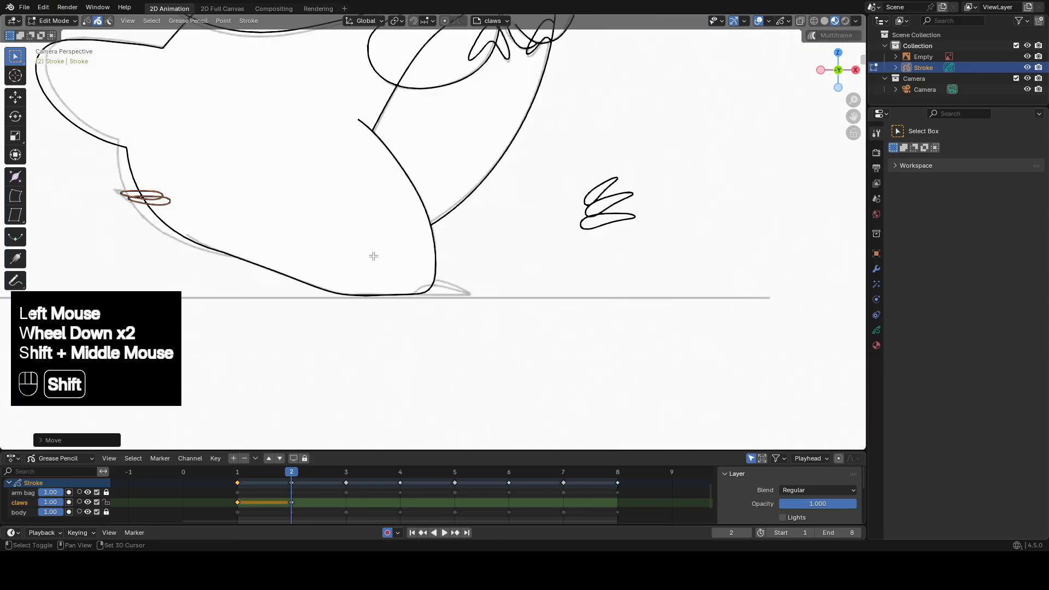
left_click(699, 224)
key("g")
left_click(453, 315)
left_click(670, 203)
key("x")
key("x")
key("r")
key("g")
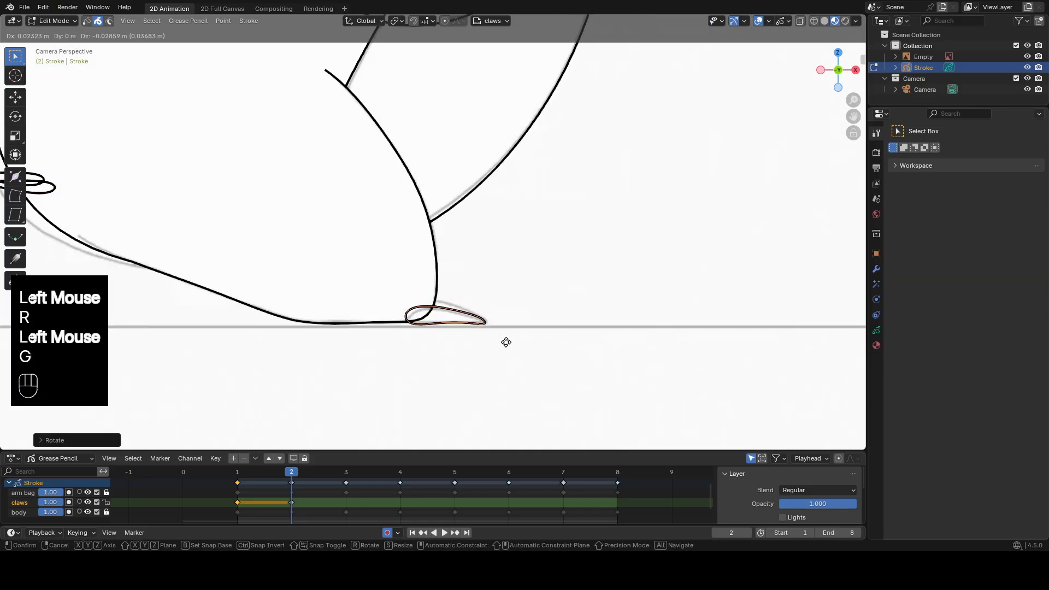
Duplicate the front foot's claw on frame 2, placing the copy slightly above and behind the first.
key("shift+d")
left_click(417, 308)
scroll(416, 312, "down", 2)
middle_click_drag(415, 316, 532, 337, "shift")
left_click_drag(328, 474, 305, 474)
scroll(632, 326, "up", 3)
middle_click_drag(631, 326, 660, 324, "shift")
scroll(620, 296, "down", 2)
On frame 3, move the two front claws onto the foot touching the ground.
left_click(319, 483)
scroll(660, 324, "up", 2)
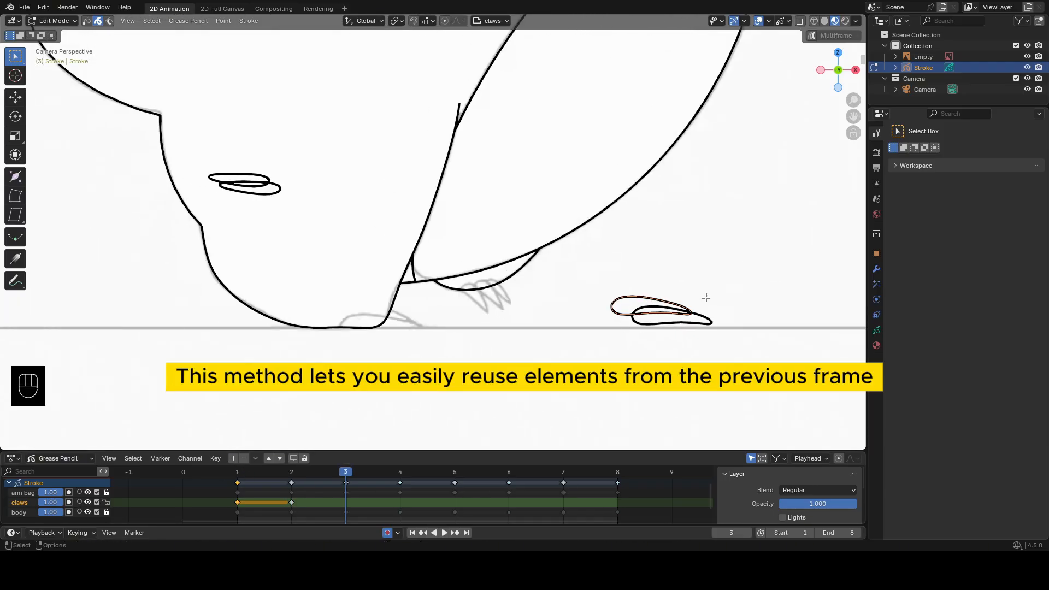
key("g")
left_click(387, 320)
Move one of the former back claws onto the raised foot on frame 3, then rotate, scale and sculpt it to the reference.
key("g")
left_click(496, 309)
key("r")
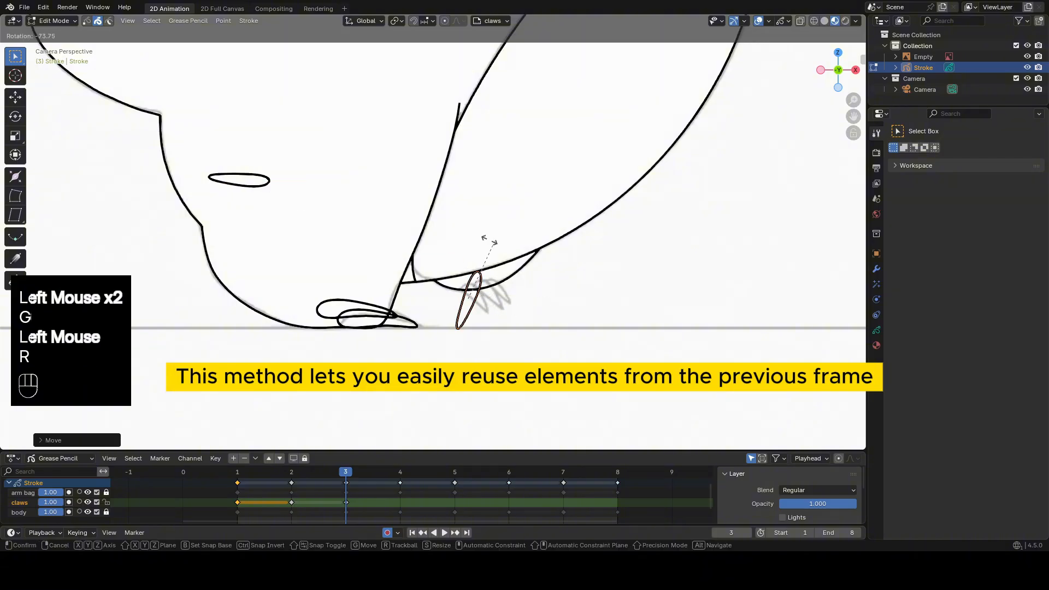
left_click(488, 238)
key("s")
left_click(583, 336)
key("Tab")
left_click(497, 335)
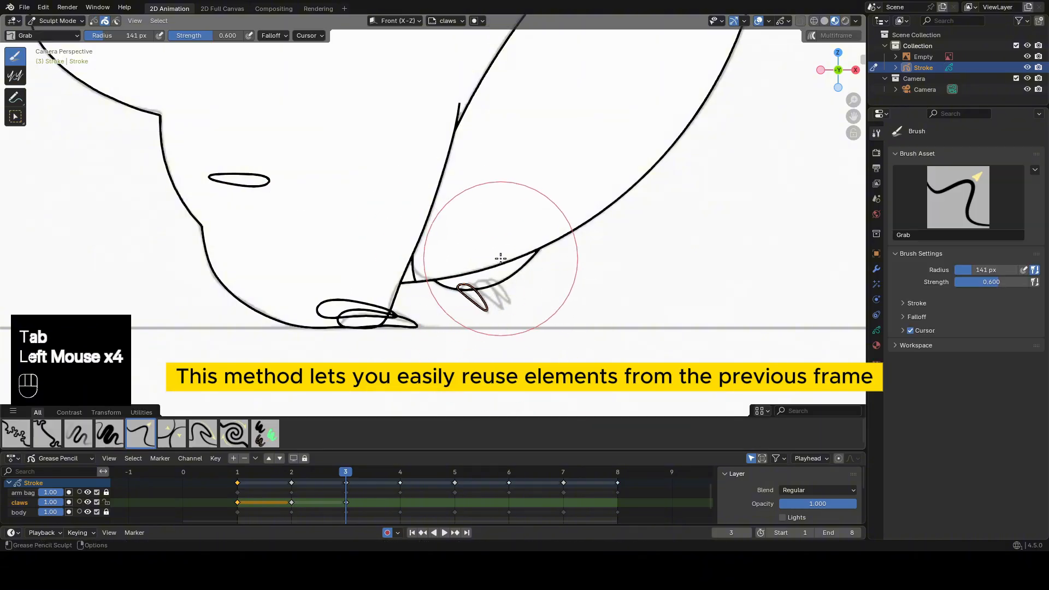
Duplicate the raised foot's claw twice across its reference claws and delete the leftover claw on frame 3.
key("Tab")
key("shift+d")
left_click(513, 290)
key("shift+d")
left_click(524, 286)
left_click(241, 180)
key("x")
On frame 4, delete the two flat claws carried over from the grounded foot.
scroll(448, 288, "down", 1)
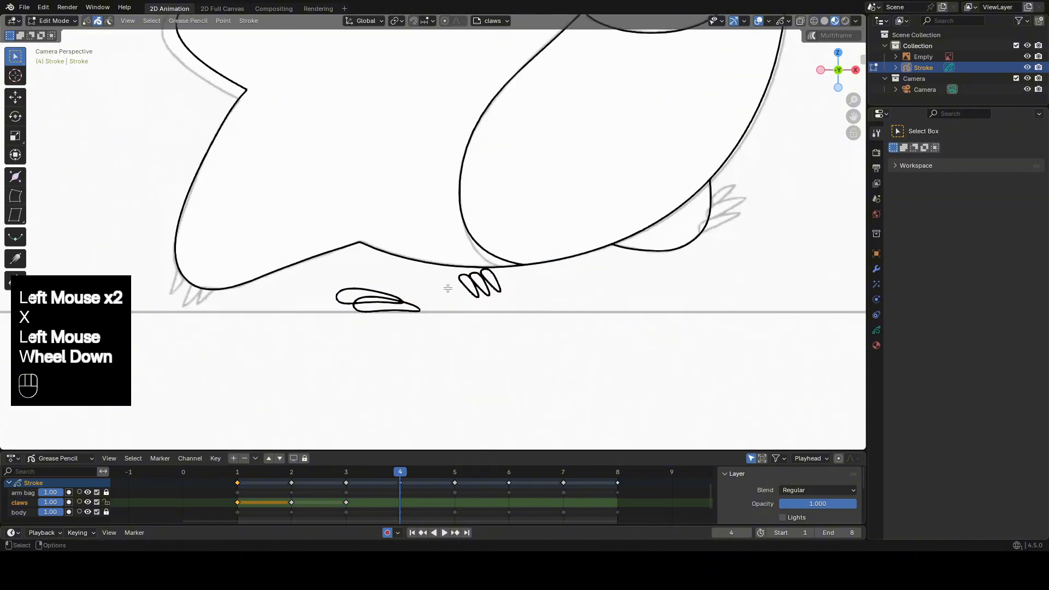
middle_click_drag(491, 287, 522, 304, "shift")
left_click(493, 297)
left_click(428, 305)
key("x")
left_click(427, 304)
key("x")
left_click(493, 298)
On frame 4, duplicate a leftover claw onto the rear foot, then rotate and position it over the first reference claw.
key("shift+d")
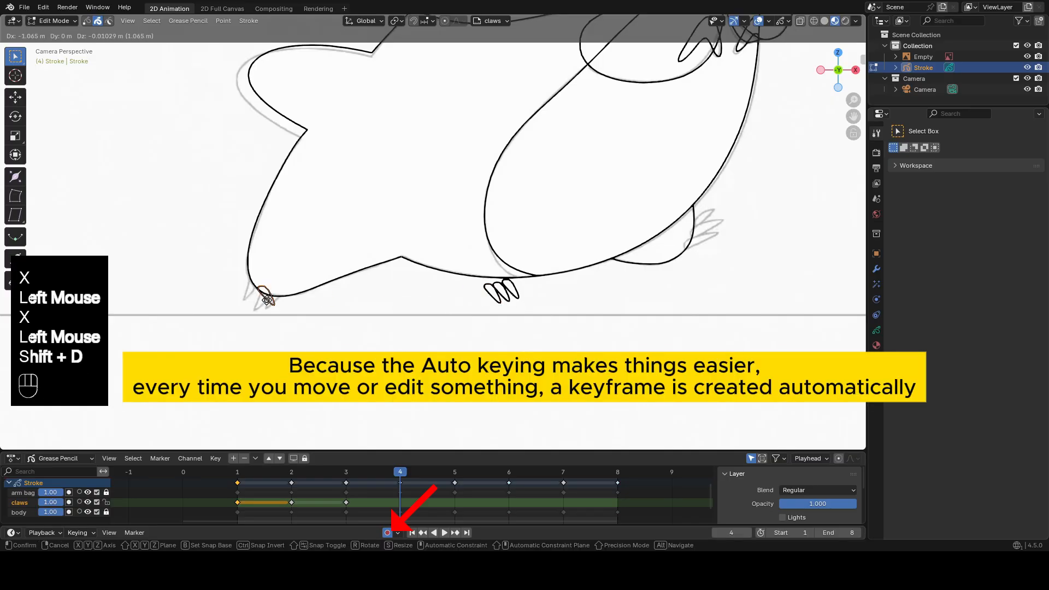
left_click(265, 295)
key("r")
left_click(277, 328)
key("g")
left_click(276, 306)
Duplicate the rear foot's claw twice across its two remaining reference claws on frame 4.
key("shift+d")
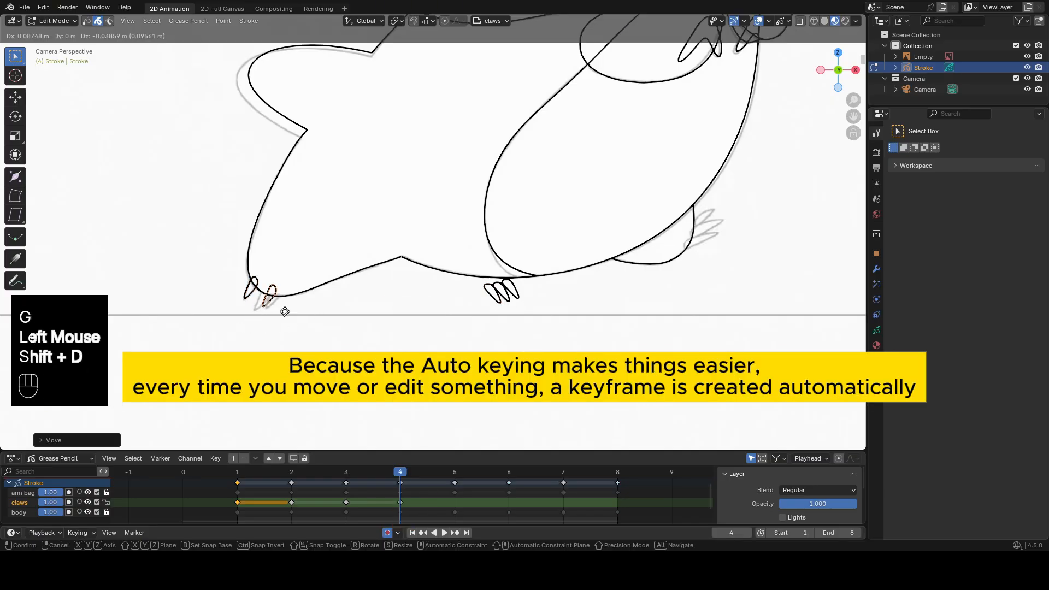
left_click(281, 313)
key("Tab")
key("f")
left_click(284, 318)
key("f")
key("Tab")
key("shift+d")
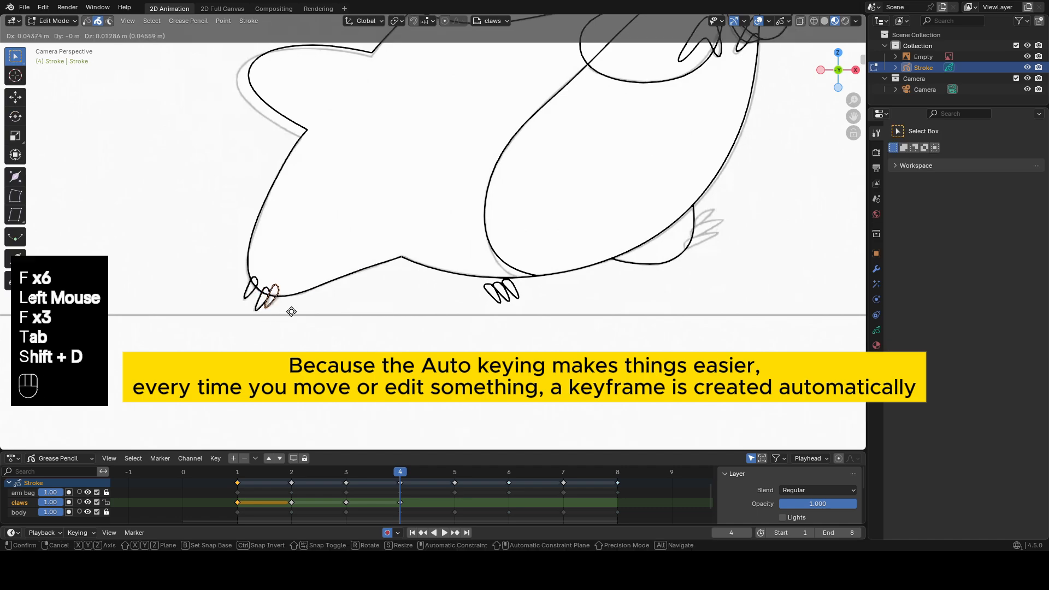
left_click(291, 312)
middle_click_drag(292, 312, 239, 318, "shift")
Duplicate a leftover claw onto the front foot's lowest reference claw, rotate it, and delete the leftover claws on frame 4.
left_click(447, 310)
key("shift+d")
left_click(651, 268)
key("r")
left_click(460, 297)
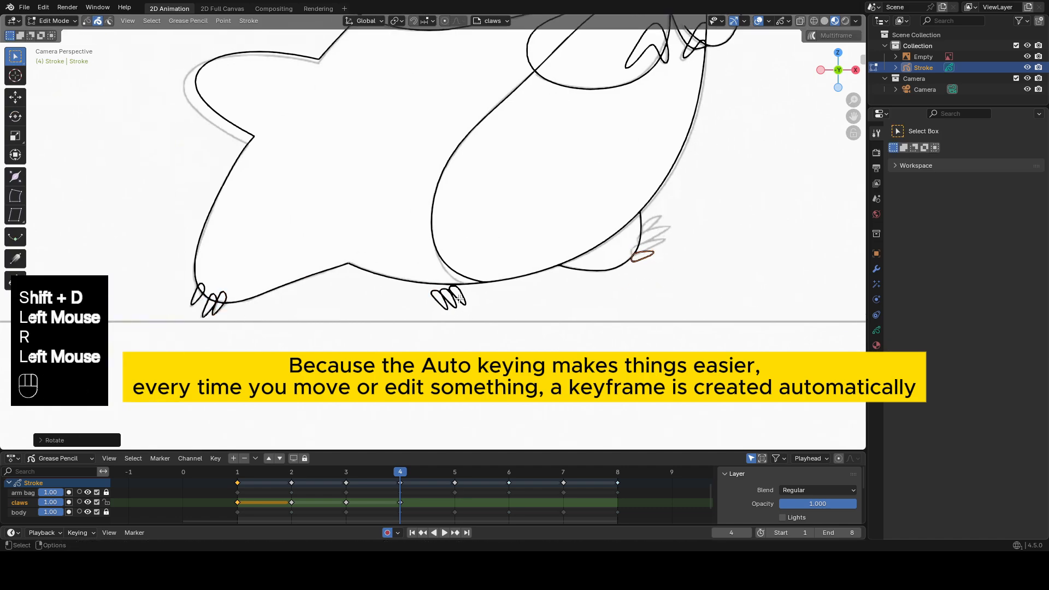
left_click_drag(427, 299, 426, 297)
key("x")
left_click(645, 260)
Sculpt the front foot's lowest claw on frame 4 to match its reference with the Grab brush.
key("Tab")
left_click_drag(658, 255, 680, 241)
scroll(622, 242, "up", 1)
middle_click_drag(623, 242, 552, 255, "shift")
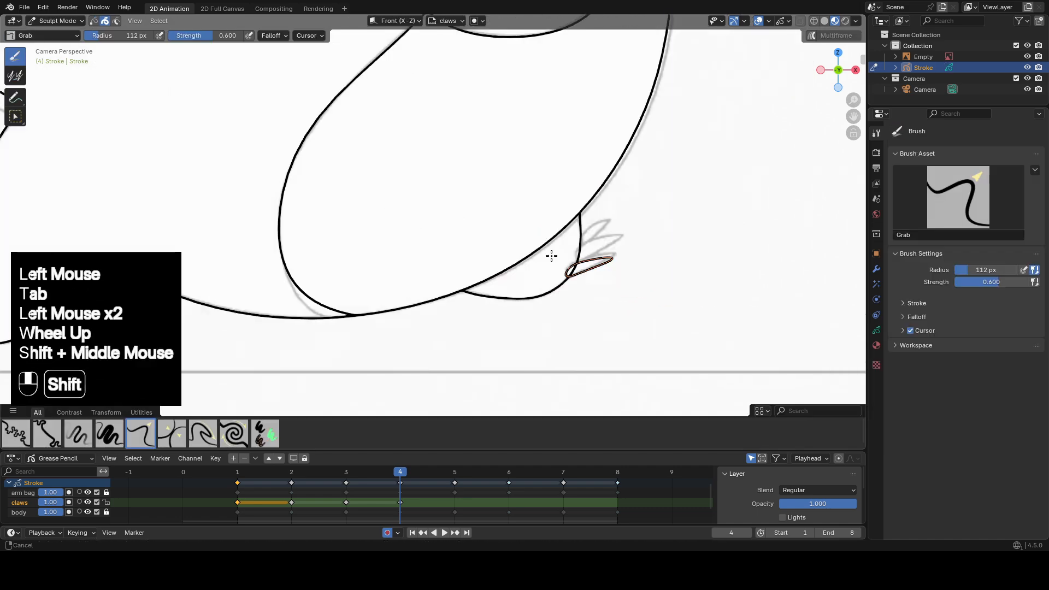
left_click_drag(610, 240, 621, 233)
left_click_drag(591, 275, 592, 271)
left_click_drag(596, 268, 632, 245)
Duplicate the lowest front claw onto the middle reference claw on frame 4, then rotate, sculpt and smooth it to fit.
key("Tab")
key("shift+d")
left_click(601, 249)
key("r")
left_click(596, 272)
key("Tab")
left_click_drag(612, 253, 597, 259, "shift")
left_click_drag(598, 258, 598, 255)
key("Tab")
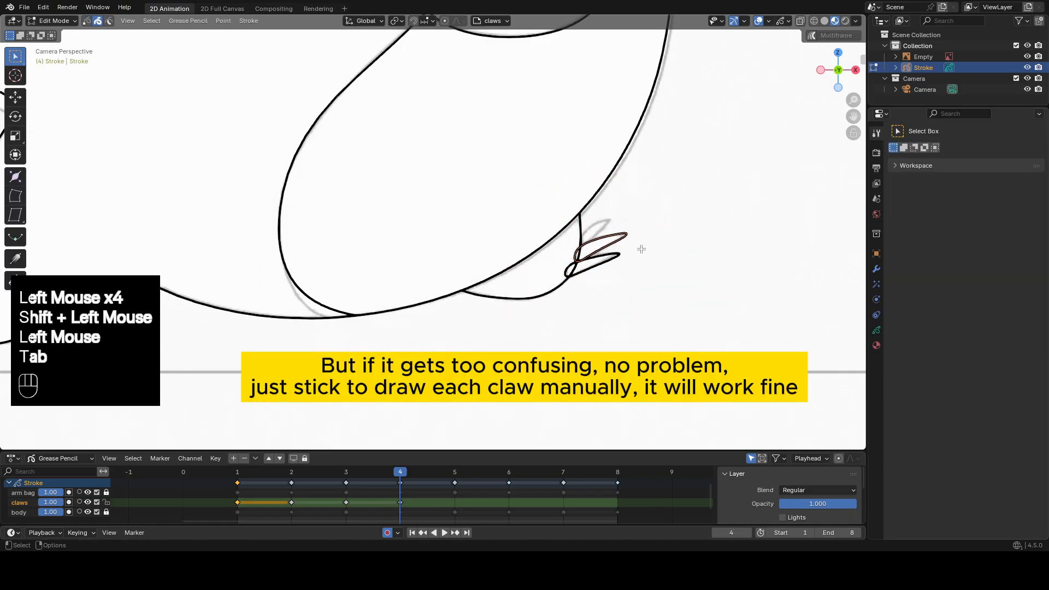
Duplicate the middle front claw onto the uppermost reference claw on frame 4, then scale and sculpt it to fit.
key("shift+d")
left_click(666, 235)
key("s")
left_click(644, 227)
key("Tab")
left_click(614, 211)
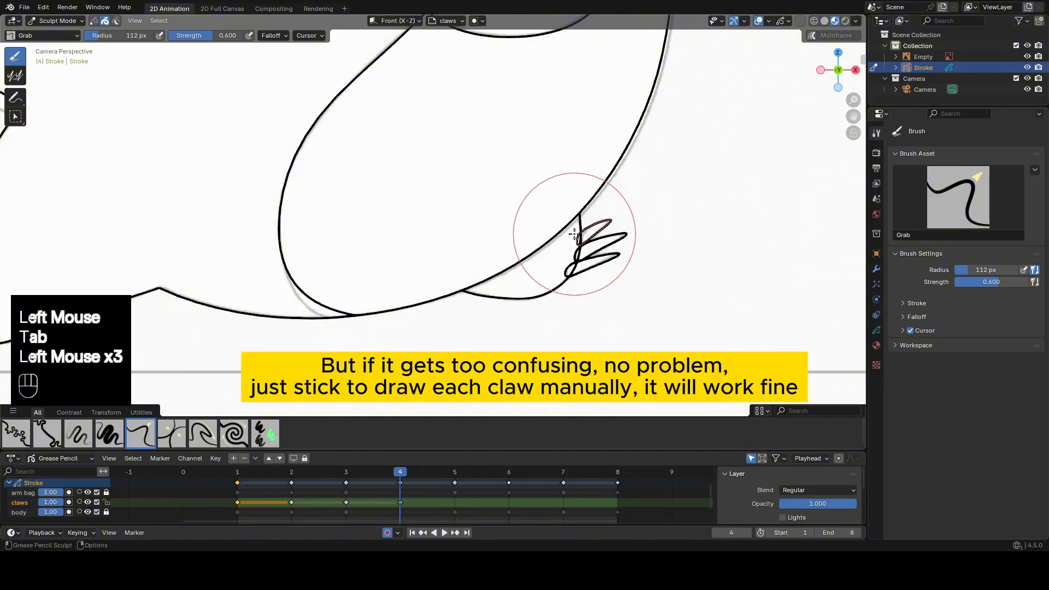
On frame 5, rotate and move one rear claw onto the rear foot, then sculpt it to the reference.
scroll(606, 238, "down", 2)
left_click(454, 474)
key("Tab")
left_click(262, 255)
key("r")
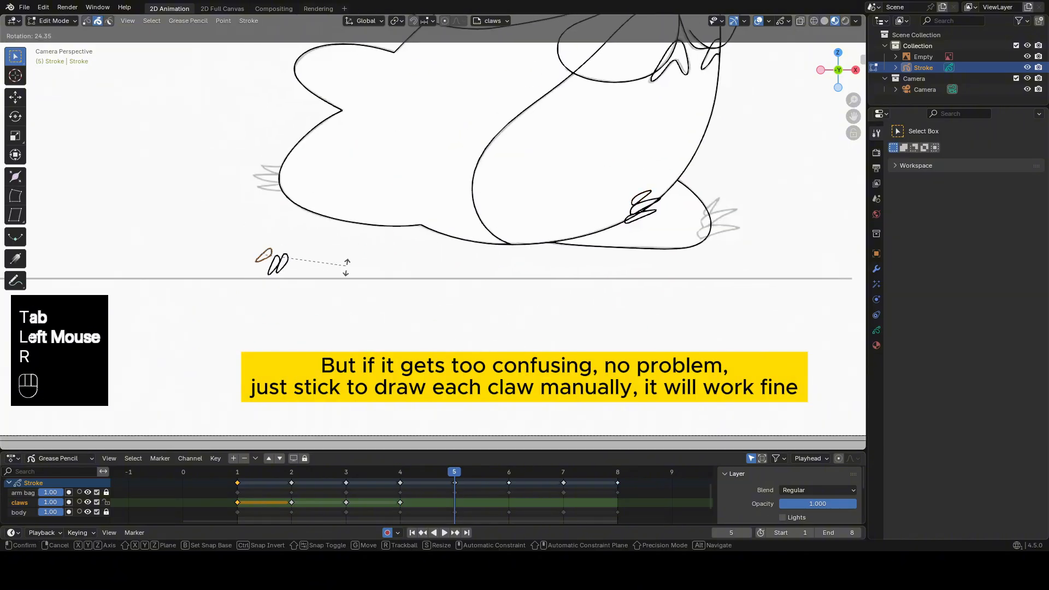
key("g")
left_click(305, 188)
key("Tab")
middle_click_drag(381, 214, 392, 217, "shift")
Duplicate the rear foot's claw over the other reference claws and delete the two leftover rear claws on frame 5.
scroll(387, 219, "up", 2)
key("Tab")
key("shift+d")
left_click(310, 197)
key("shift+d")
left_click(324, 179)
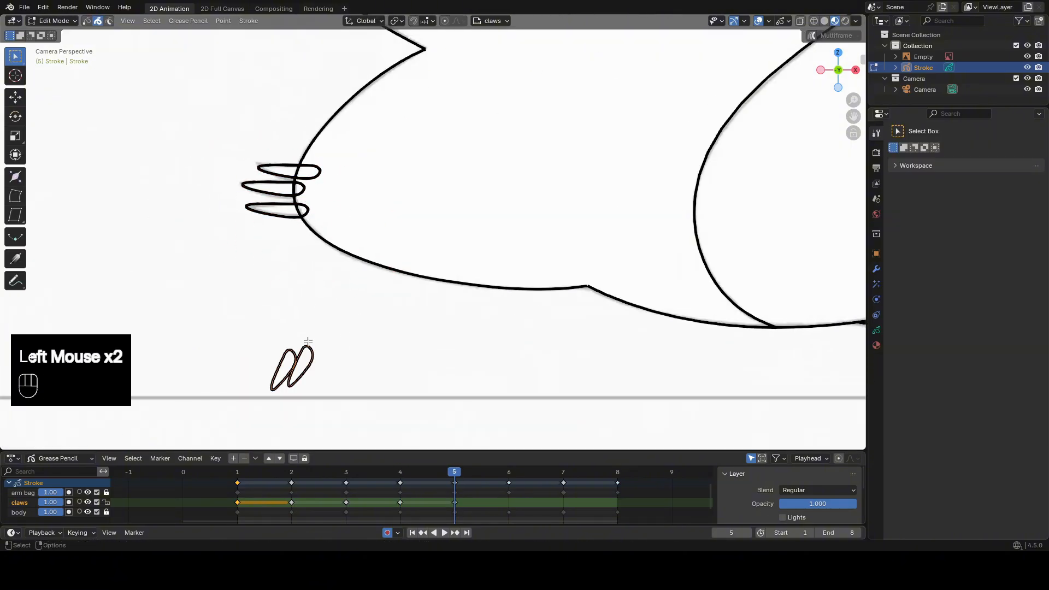
key("x")
On frame 5, move the three front claws onto the front foot and sculpt them to the reference.
key("g")
left_click(694, 289)
key("Tab")
left_click(754, 268)
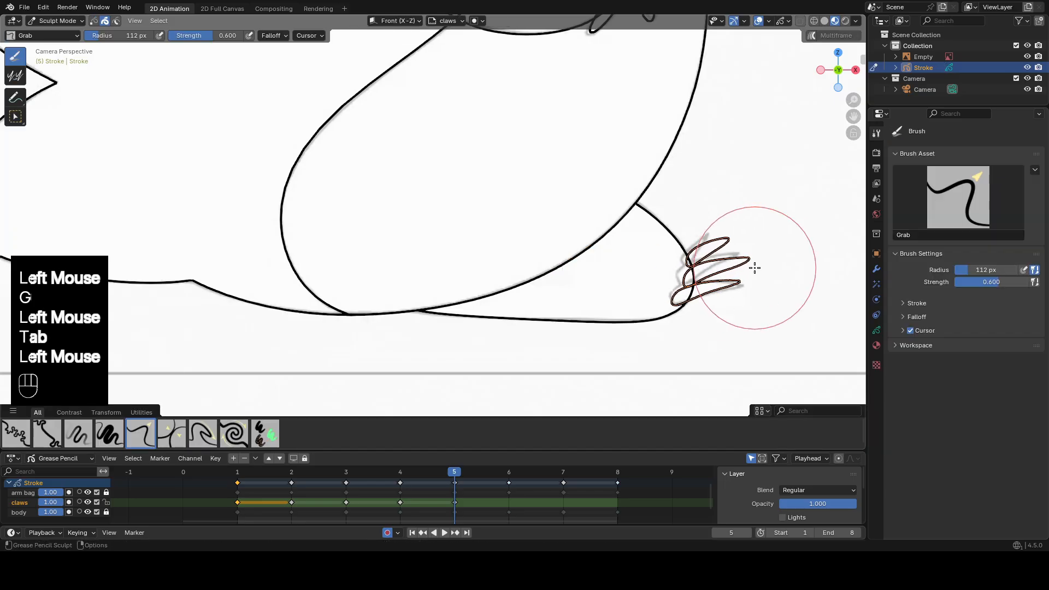
left_click(681, 296)
scroll(681, 296, "down", 2)
middle_click_drag(681, 296, 622, 271, "shift")
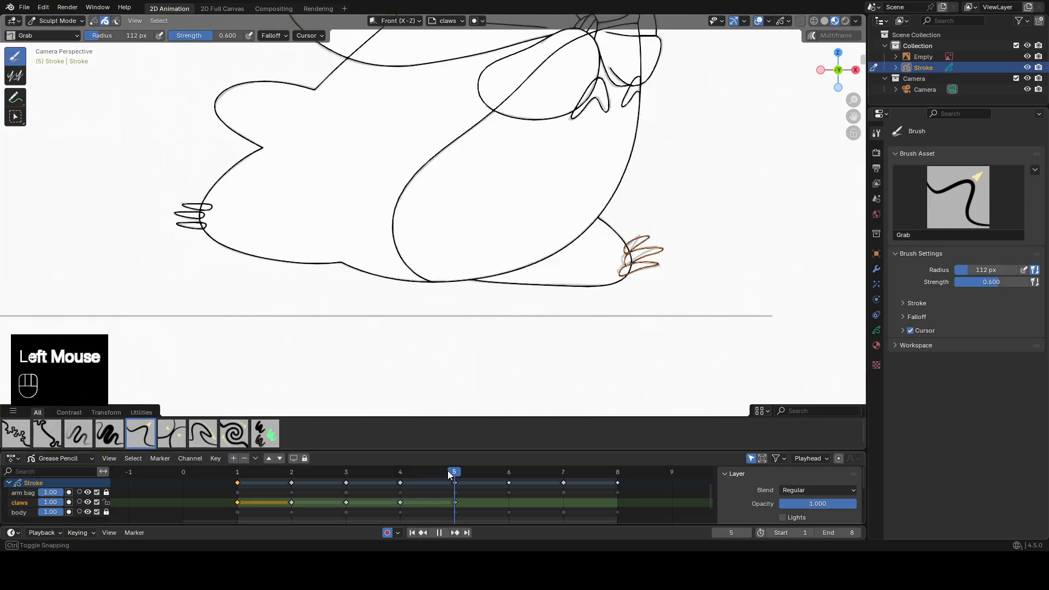
scroll(710, 262, "up", 2)
mouse_move(771, 254)
left_mouse_down()
mouse_move(757, 240)
mouse_move(758, 262)
left_mouse_up()
On frame 6, move two rear claws onto the lifted rear foot's reference and delete the leftover third one.
left_click(509, 471)
middle_click_drag(551, 279, 600, 270, "shift")
key("Tab")
left_click(165, 217)
key("g")
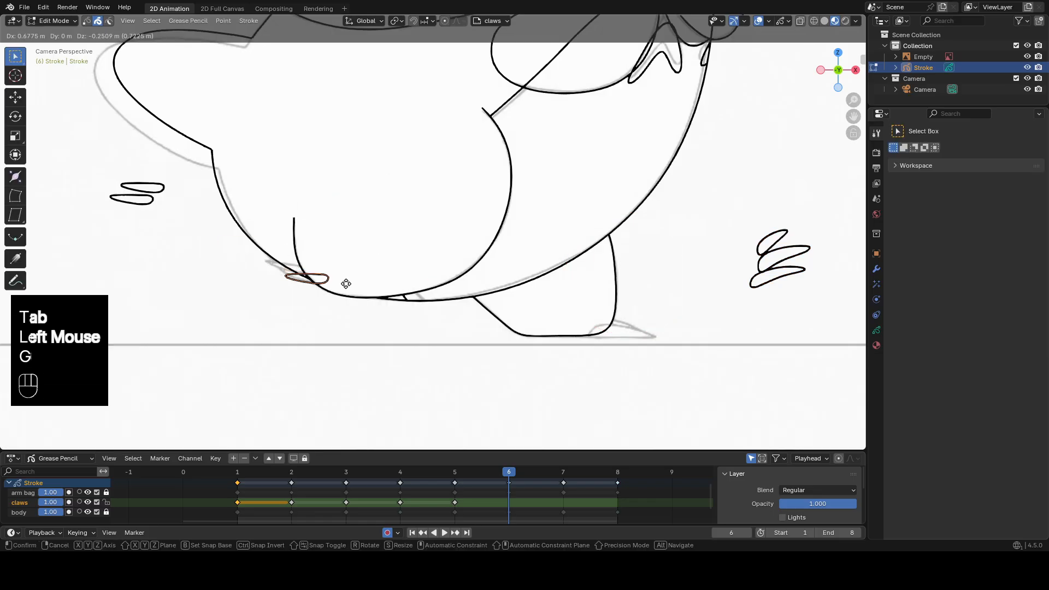
left_click(347, 282)
key("g")
left_click(362, 321)
key("x")
middle_click_drag(486, 248, 382, 235, "shift")
Move one front claw onto the grounded front foot on frame 6, then rotate and sculpt it flat to the reference.
left_click(710, 262)
key("g")
left_click(562, 307)
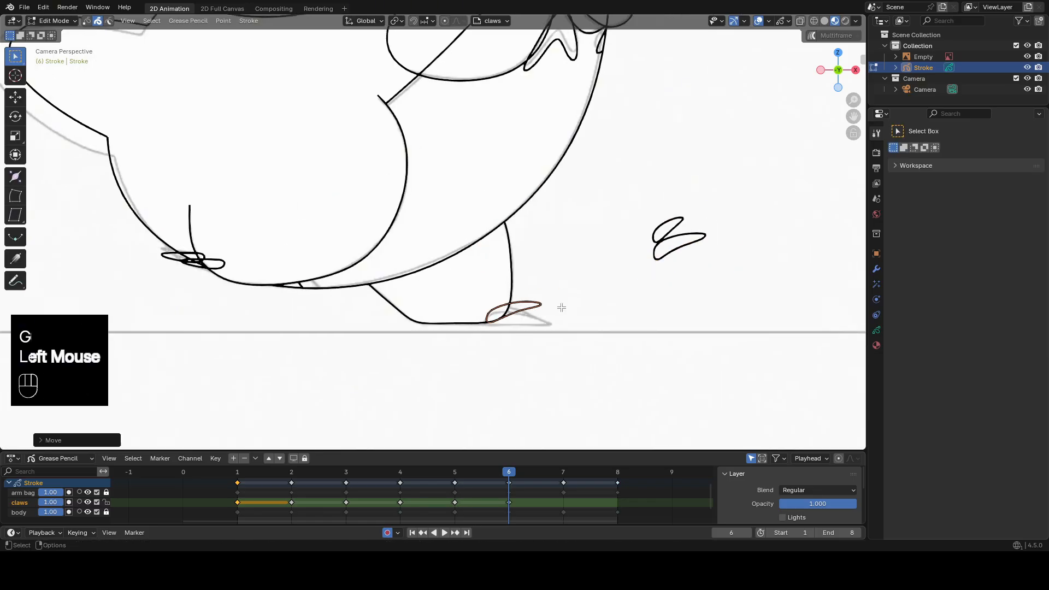
key("r")
left_click(560, 328)
key("Tab")
left_click_drag(519, 316, 519, 323)
left_click_drag(474, 320, 470, 322)
Duplicate the flat claw on the grounded foot and delete the two leftover front claws on frame 6.
key("Tab")
key("shift+d")
left_click(514, 277)
left_click(676, 220)
key("x")
left_click(683, 238)
key("x")
On frame 7, place the two flat claws on the grounded foot and move and rotate a leftover claw onto the raised foot.
left_click(564, 472)
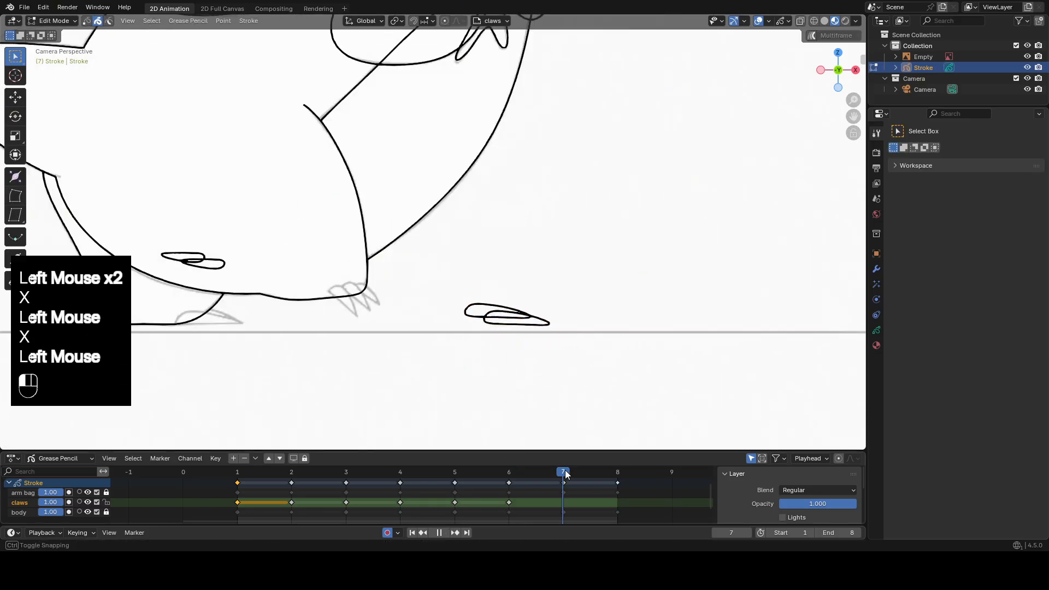
left_click(444, 253)
key("g")
left_click(547, 276)
key("r")
left_click(549, 229)
key("g")
left_click(563, 238)
Scale, sculpt and duplicate the raised foot's claw across its three reference claws on frame 7, then delete the leftover claw.
key("Tab")
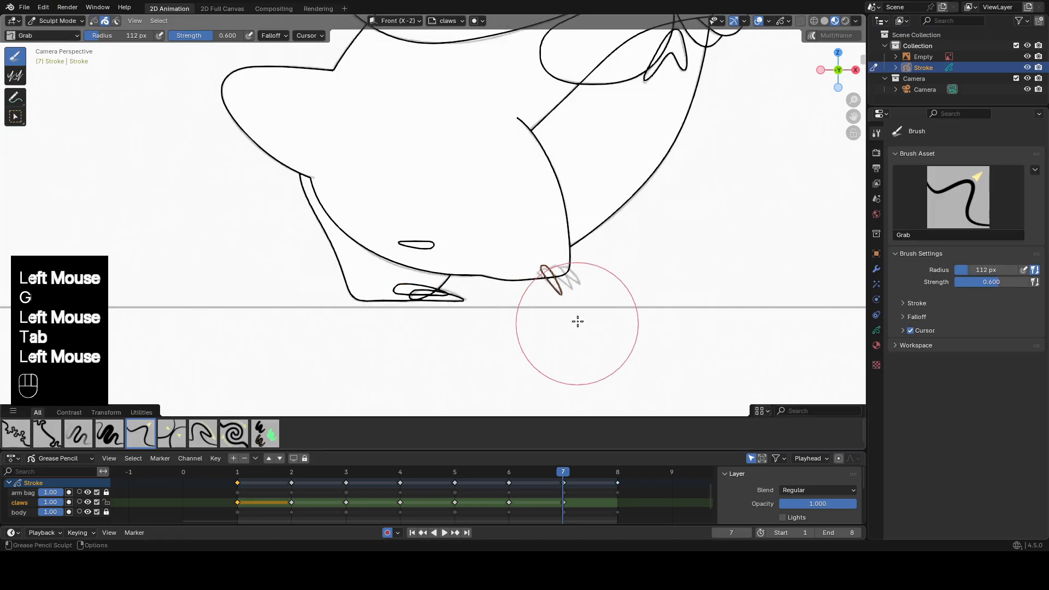
key("s")
key("Tab")
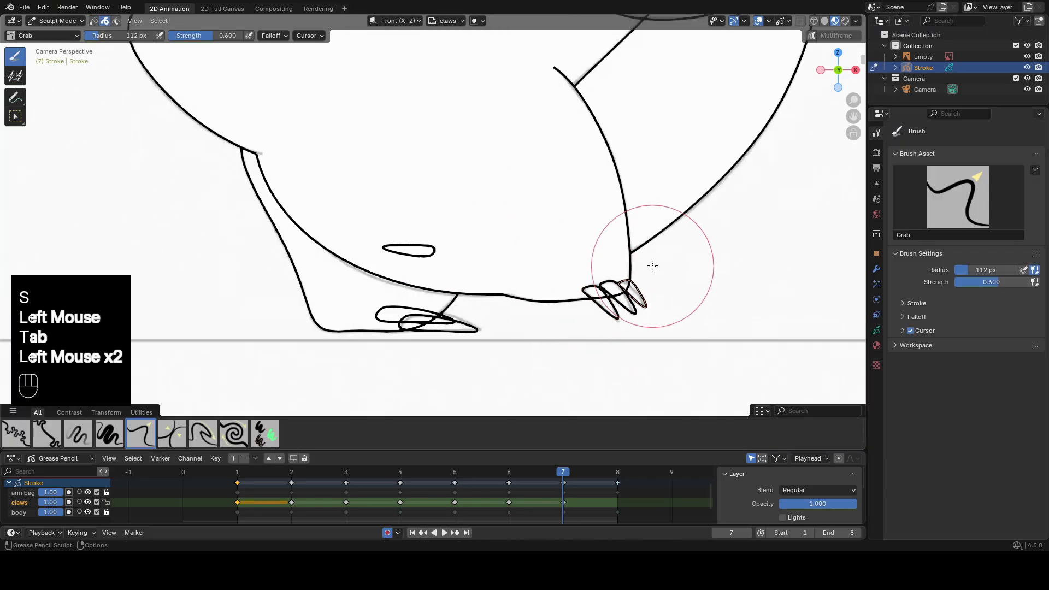
key("Tab")
left_click(408, 256)
key("x")
On frame 8, rotate the three raised claws onto the front foot and sculpt each one to its reference.
left_click(617, 473)
scroll(605, 286, "down", 1)
middle_click_drag(604, 286, 583, 312, "shift")
left_click(757, 246)
key("r")
left_click(756, 241)
middle_click_drag(756, 243, 661, 253, "shift")
scroll(683, 252, "up", 2)
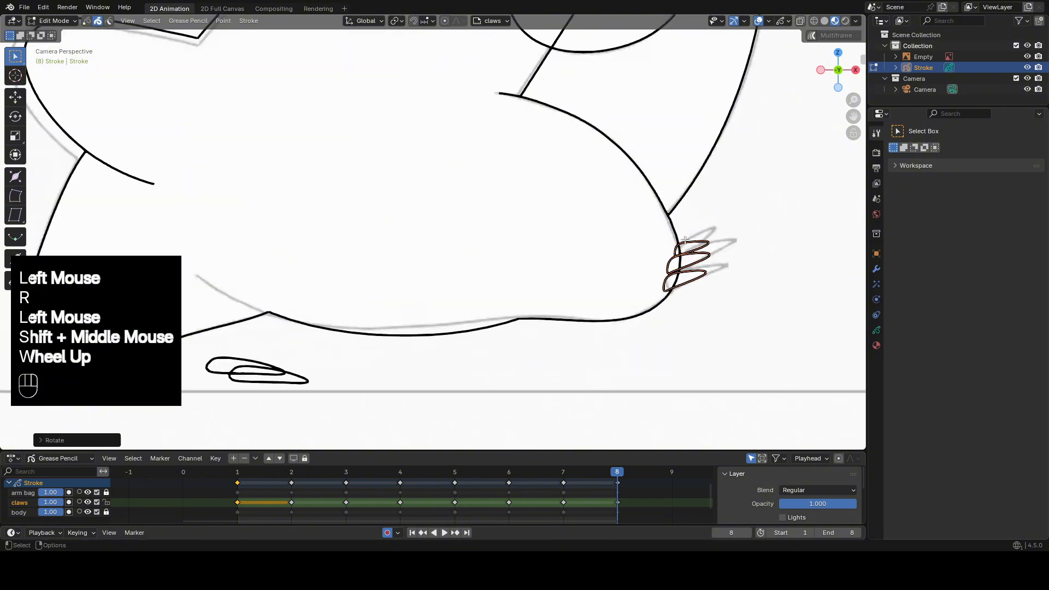
key("Tab")
left_click_drag(690, 246, 698, 239)
key("Tab")
scroll(555, 295, "down", 2)
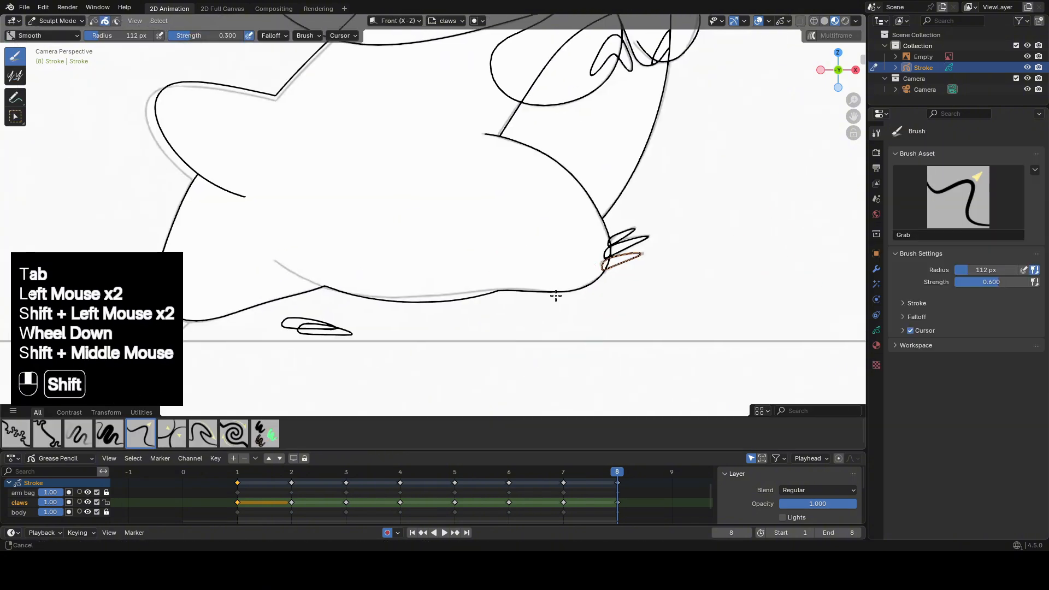
Delete one flat claw on frame 8, then rotate, move, scale and sculpt the other onto the rear foot's first reference claw.
key("Tab")
key("g")
key("x")
key("r")
key("g")
left_click(429, 303)
key("s")
left_click(410, 291)
key("Tab")
mouse_move(385, 245)
left_mouse_down()
mouse_move(363, 263)
mouse_move(374, 309)
left_mouse_up()
Duplicate the rear foot's claw twice over the two remaining reference claws on frame 8.
key("Tab")
key("shift+d")
left_click(386, 318)
key("Tab")
key("Tab")
key("shift+d")
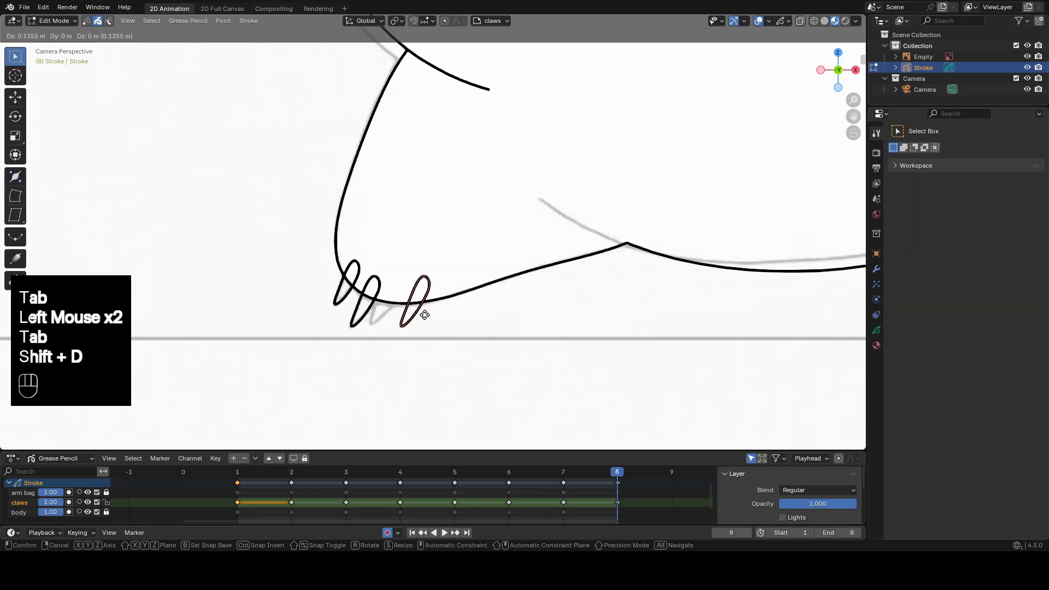
left_click(402, 313)
Unlock the body layer, hide the arm bag layer and return to frame 1.
key("Tab")
scroll(377, 306, "down", 3)
key("Tab")
middle_click_drag(558, 210, 519, 216, "shift")
left_click(89, 502)
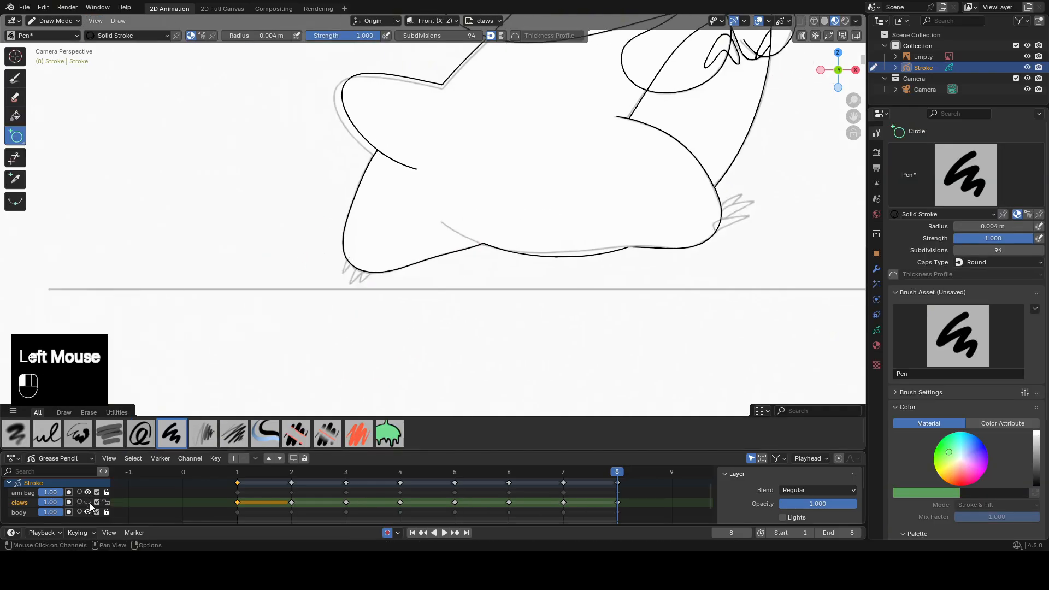
left_click(89, 502)
left_click(106, 512)
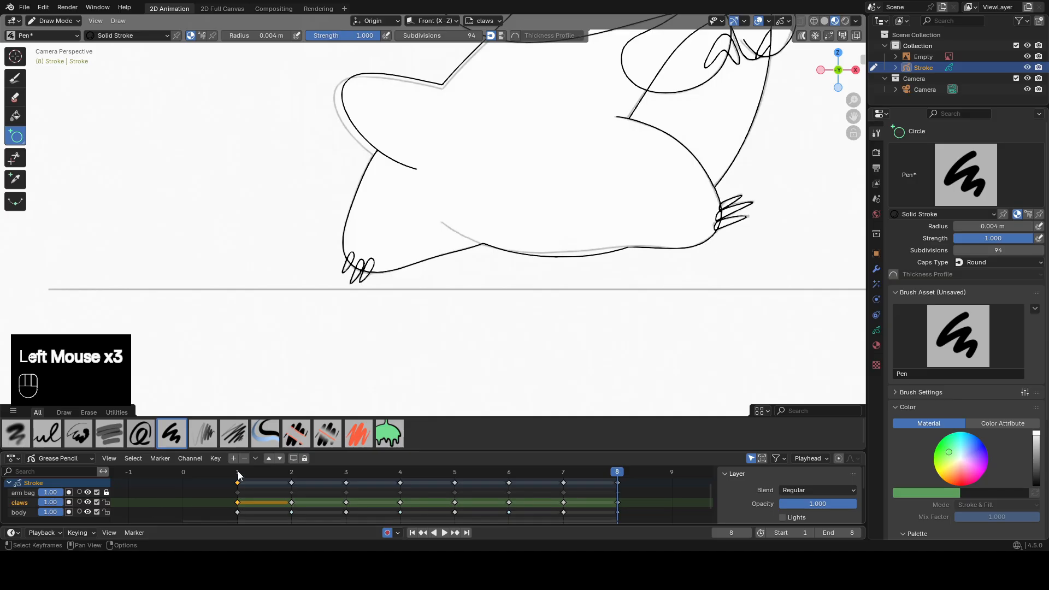
left_click(238, 473)
mouse_move(686, 190)
middle_mouse_down("shift")
mouse_move(646, 272)
mouse_move(648, 300)
middle_mouse_up("shift")
left_click(528, 315)
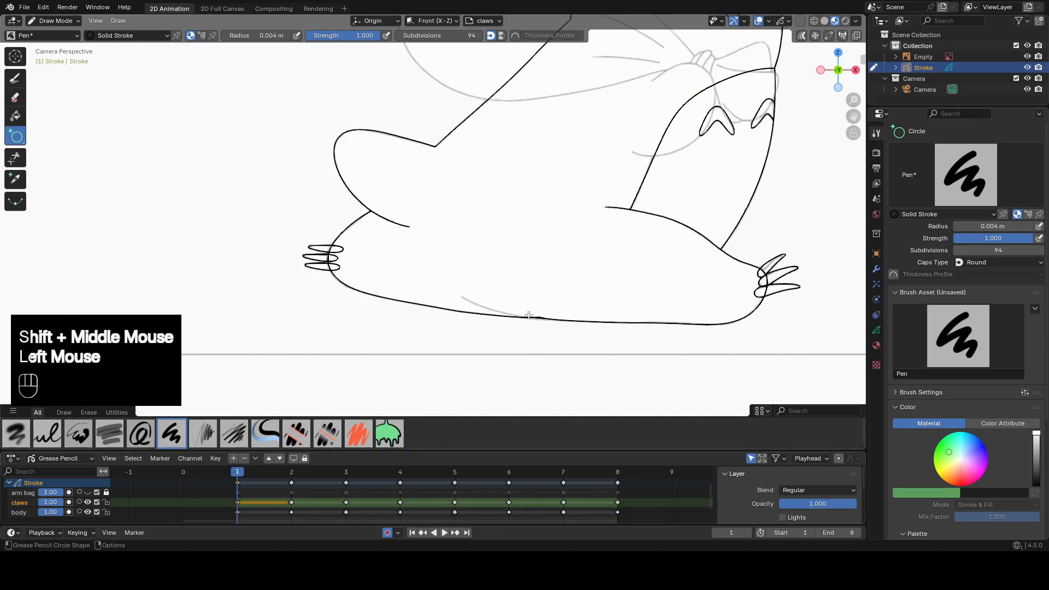
Merge the claws layer down into the body layer.
left_click(239, 502)
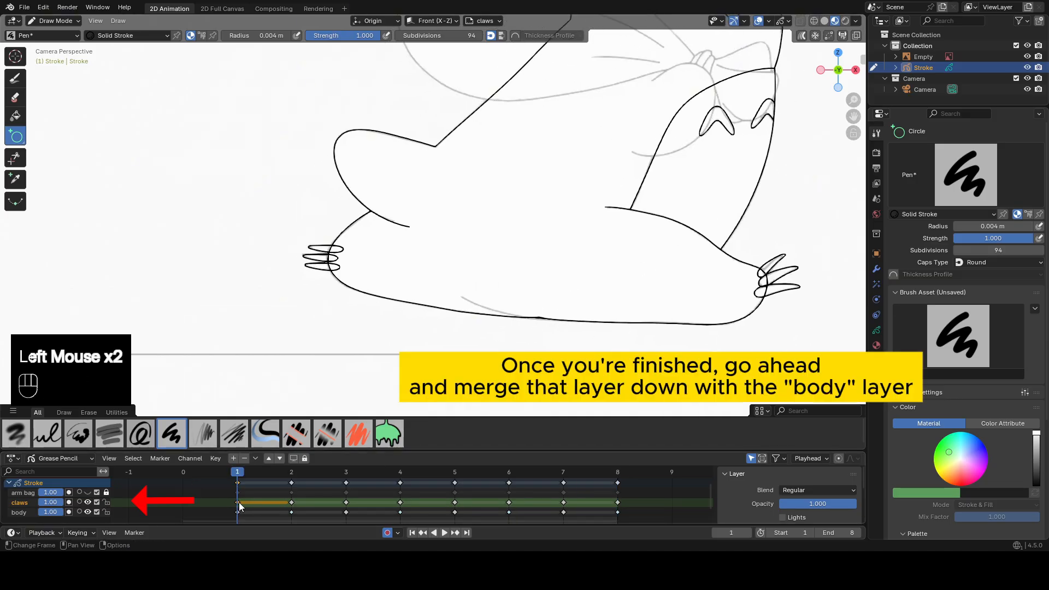
left_click(256, 458)
left_click(255, 459)
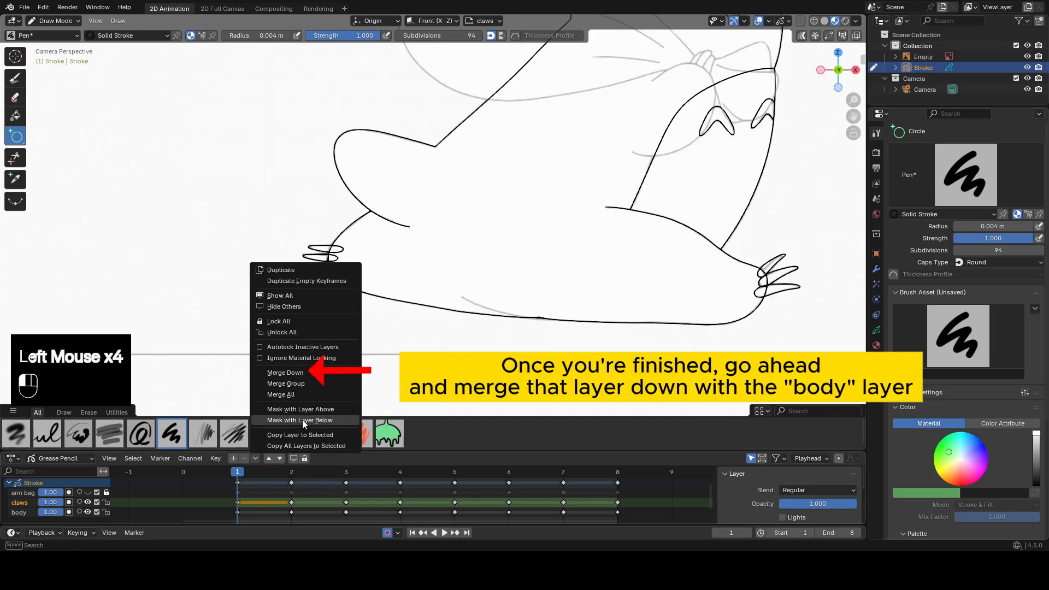
left_click(300, 372)
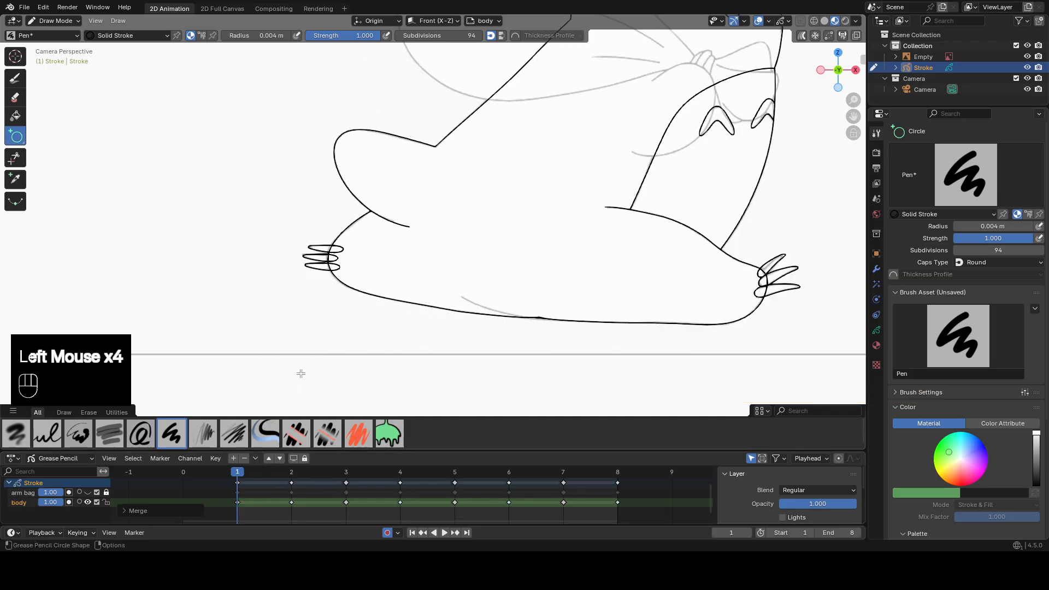
Trim the inner ends of the left foot's claws where they overlap the foot outline on frame 1.
scroll(537, 302, "up", 2)
middle_click_drag(537, 302, 650, 314, "shift")
left_click(15, 158)
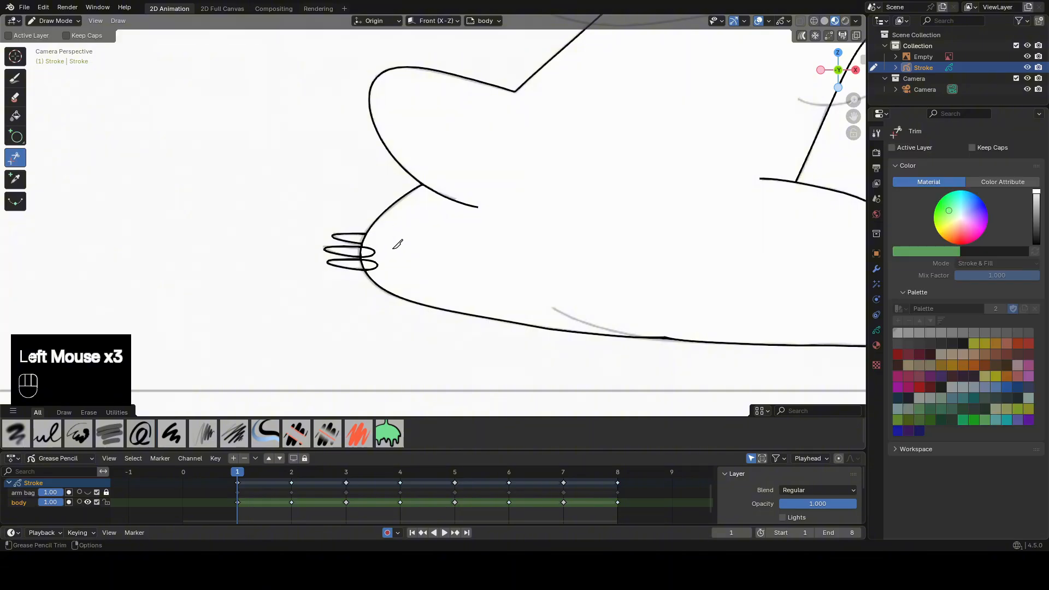
left_click_drag(390, 249, 369, 253)
left_click_drag(386, 262, 371, 267)
Trim away the foot outline where it crosses the right foot's three claws on frame 1.
middle_click_drag(726, 285, 491, 268, "shift")
middle_click_drag(721, 278, 500, 259, "shift")
scroll(601, 257, "up", 2)
mouse_move(628, 233)
left_mouse_down()
mouse_move(615, 246)
mouse_move(621, 267)
left_mouse_up()
left_click_drag(623, 264, 639, 273)
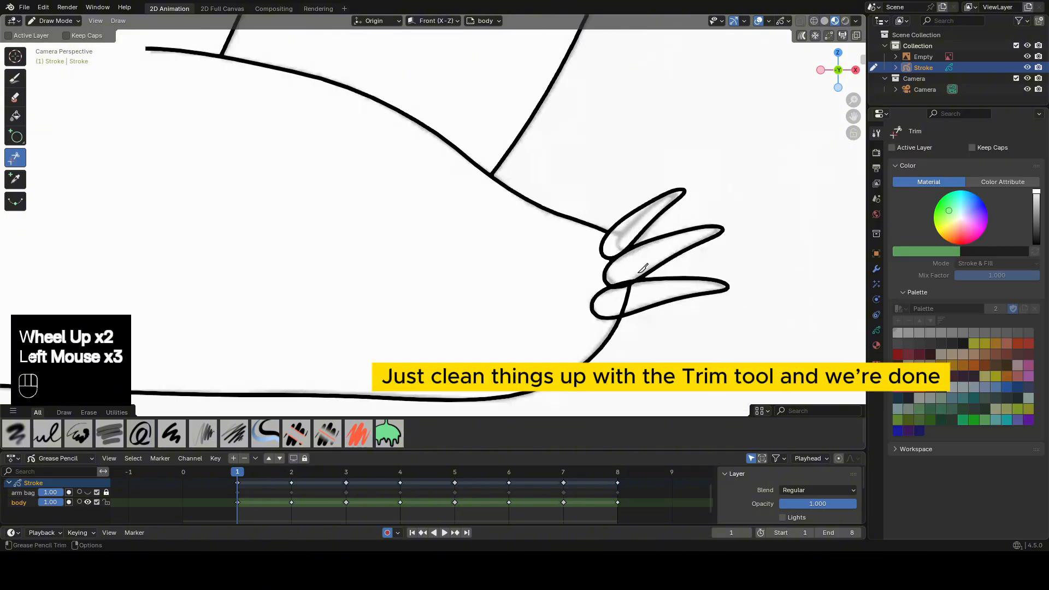
scroll(642, 270, "up", 2)
mouse_move(704, 301)
left_mouse_down()
mouse_move(701, 316)
mouse_move(706, 307)
left_mouse_up()
mouse_move(718, 331)
left_mouse_down()
mouse_move(702, 328)
mouse_move(714, 308)
left_mouse_up()
scroll(716, 314, "down", 1)
scroll(715, 314, "up", 1)
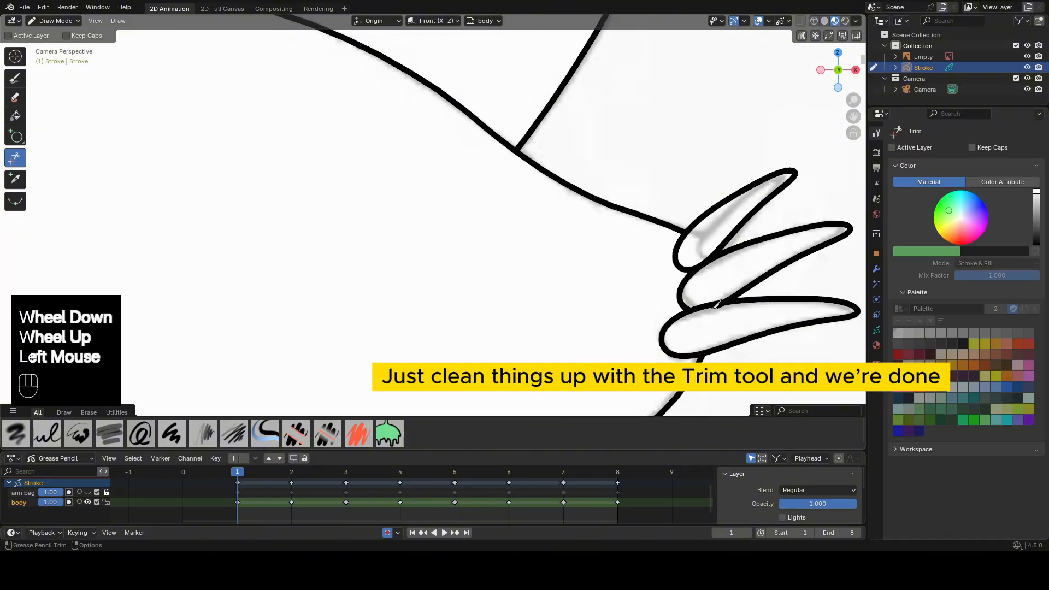
Go to frame 2 and trim the overlapping lines of the left foot's claws.
scroll(711, 306, "down", 3)
middle_click_drag(334, 239, 517, 260, "shift")
scroll(517, 260, "down", 1)
key("Up")
middle_click_drag(344, 260, 541, 225, "shift")
scroll(492, 221, "up", 2)
Copy the two flat claw strokes of the right foot on frame 2 in Edit Mode.
scroll(378, 215, "up", 1)
mouse_move(409, 203)
left_mouse_down()
mouse_move(404, 225)
mouse_move(358, 224)
left_mouse_up()
scroll(456, 250, "down", 1)
middle_click_drag(611, 267, 350, 206, "shift")
middle_click_drag(710, 317, 447, 255, "shift")
scroll(497, 289, "up", 1)
key("Tab")
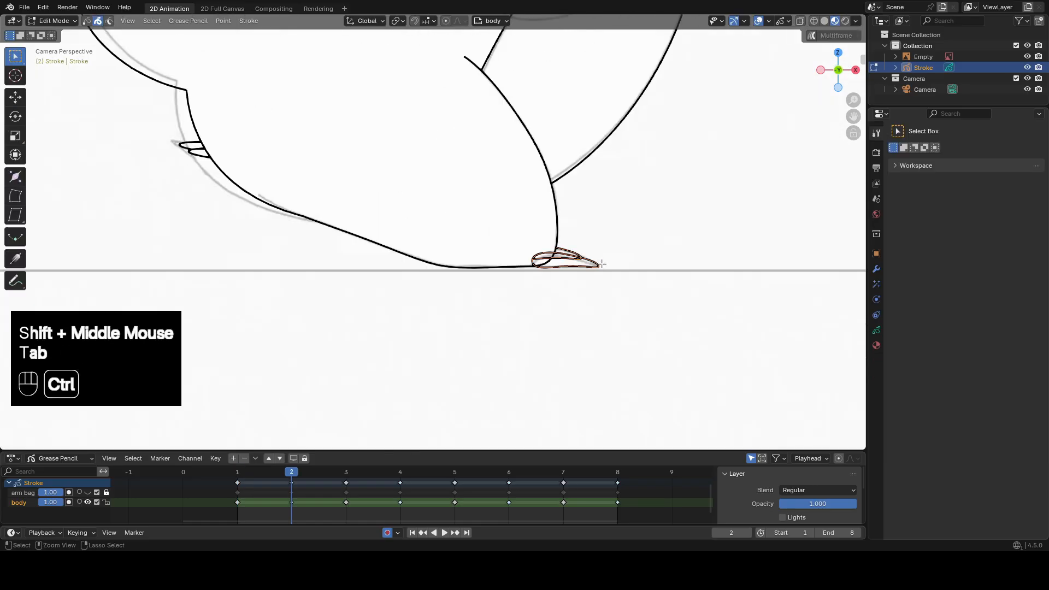
key("ctrl+c")
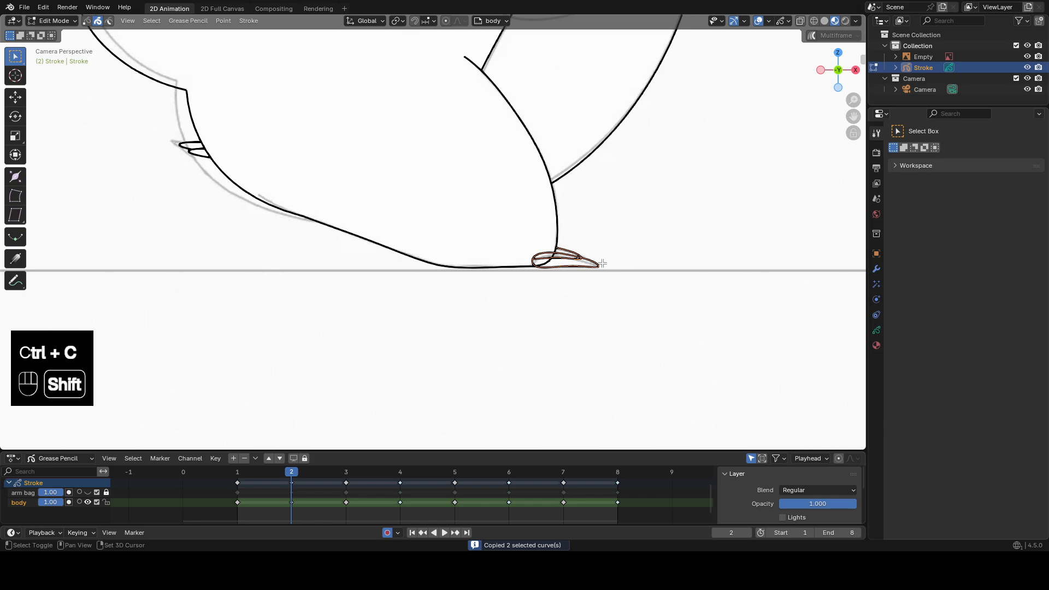
Trim the rear claw's hidden part and the foot outline inside the flat claws on frame 2.
middle_click_drag(602, 263, 551, 263, "shift")
scroll(551, 263, "up", 2)
key("Tab")
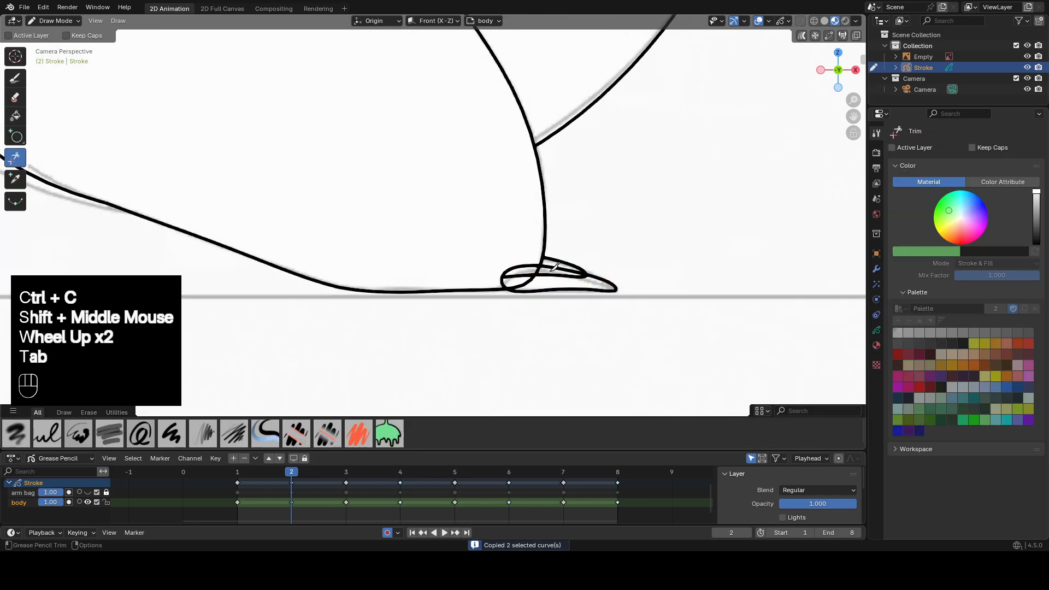
left_click(555, 266)
left_click(552, 272)
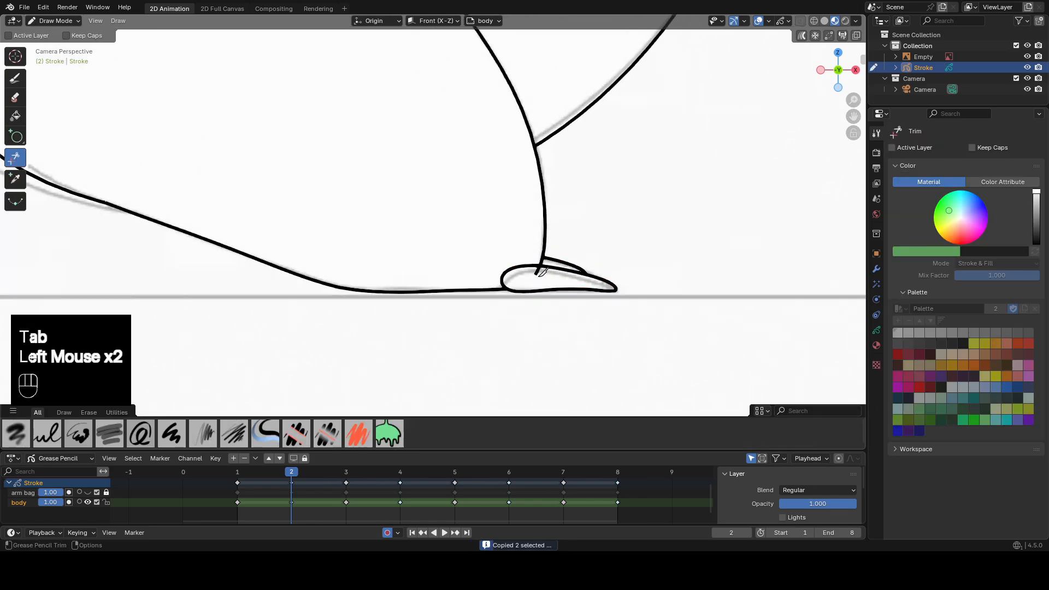
left_click(538, 274)
scroll(542, 272, "down", 2)
Go to frame 3 and trim the foot outline crossing the raised foot's three claws.
middle_click_drag(542, 272, 549, 281, "shift")
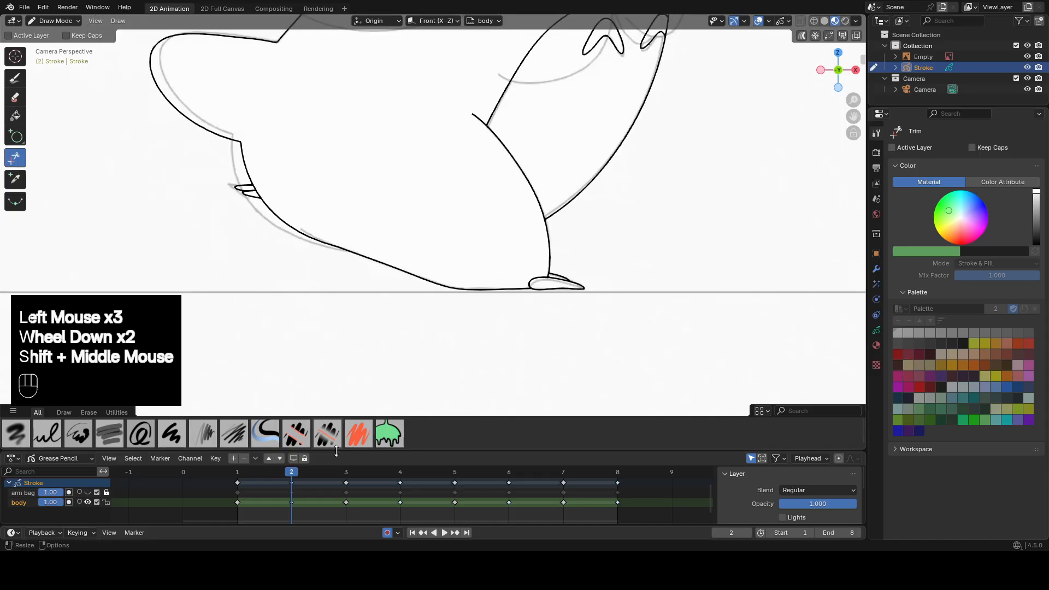
left_click(350, 472)
scroll(454, 295, "up", 1)
middle_click_drag(459, 290, 523, 236, "shift")
scroll(524, 236, "up", 2)
left_click_drag(533, 240, 546, 246)
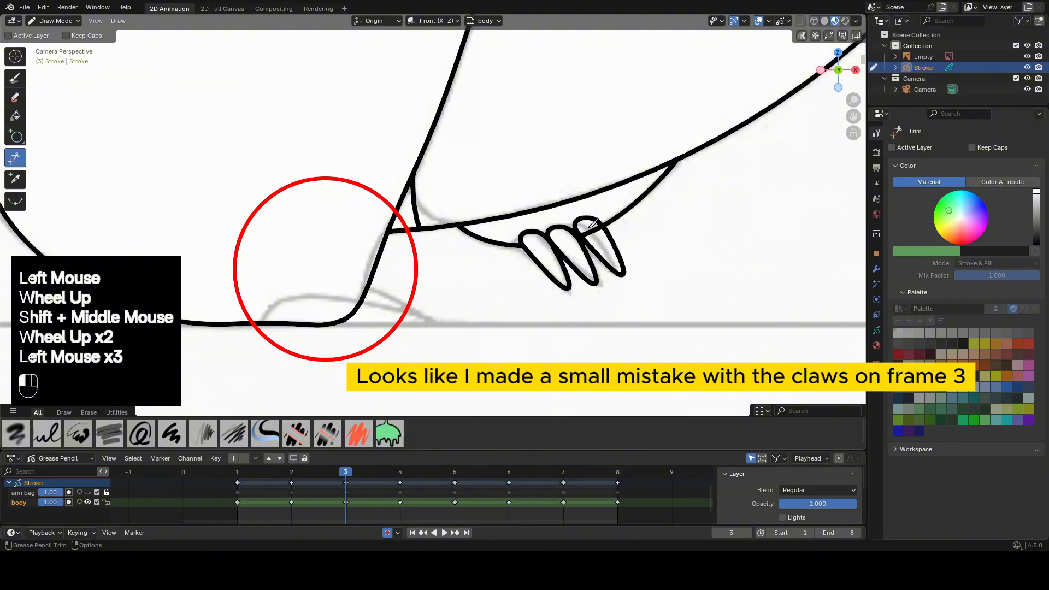
Paste the copied flat claws into frame 3 and move them onto the planted foot's reference claws.
scroll(568, 244, "down", 1)
key("Tab")
left_click(647, 252)
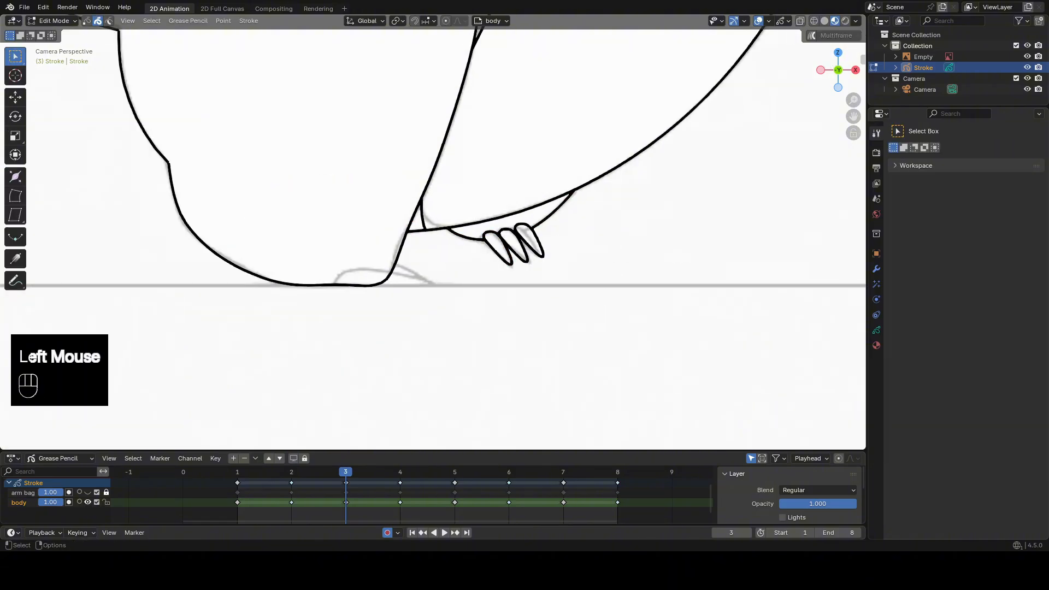
left_click(638, 22)
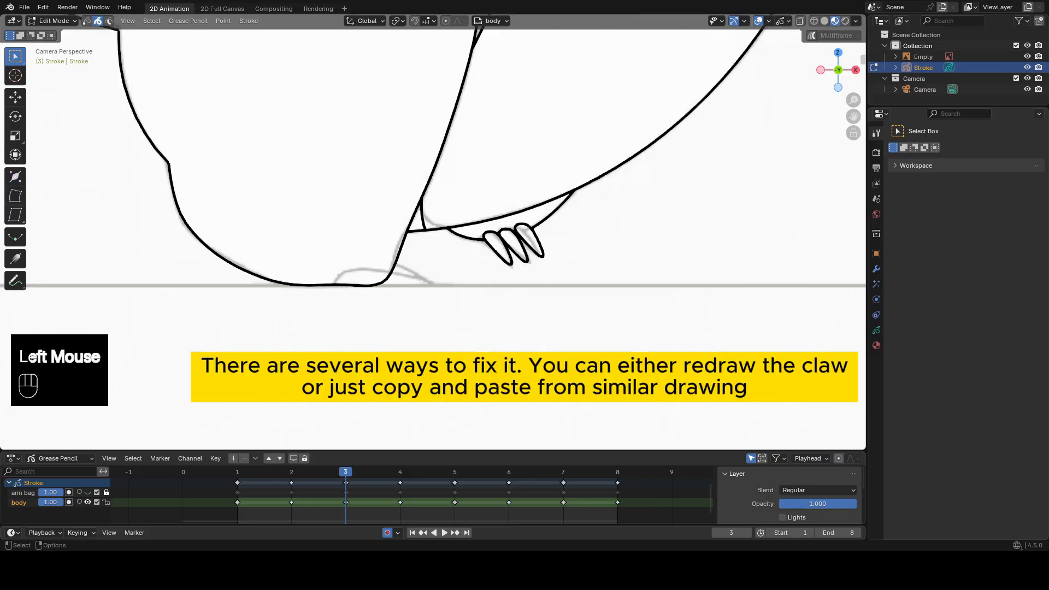
key("ctrl+v")
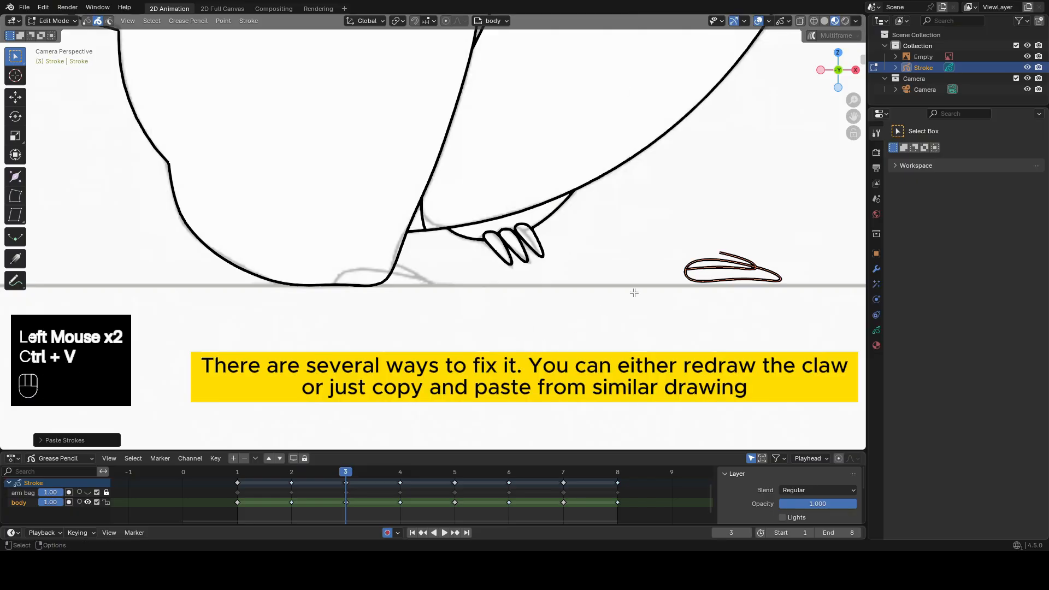
key("g")
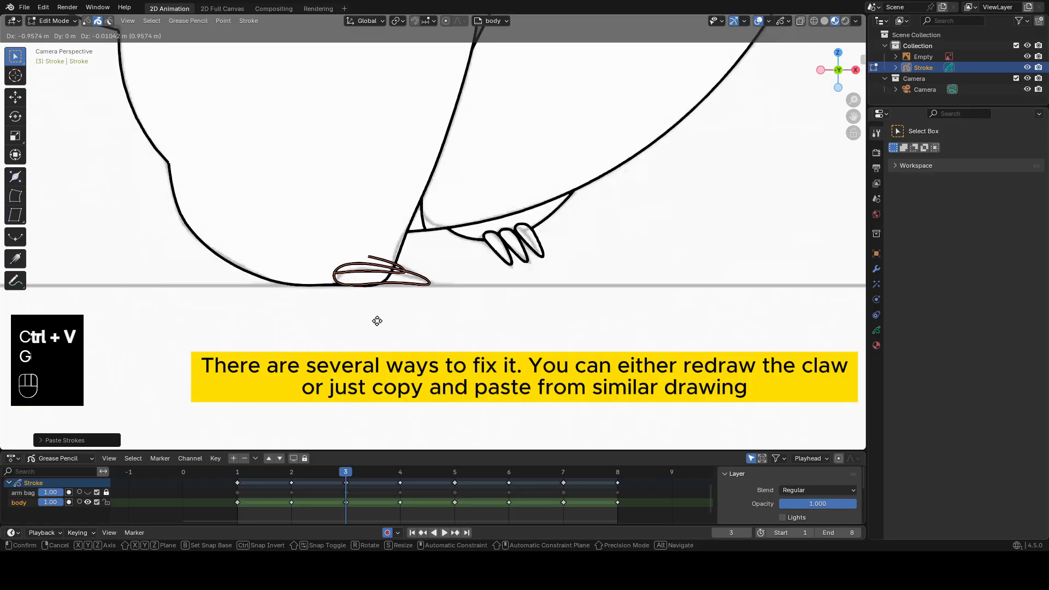
left_click(377, 321)
Trim the overlapping claw lines and the foot outline inside the pasted claws on frame 3.
key("Tab")
scroll(355, 295, "up", 2)
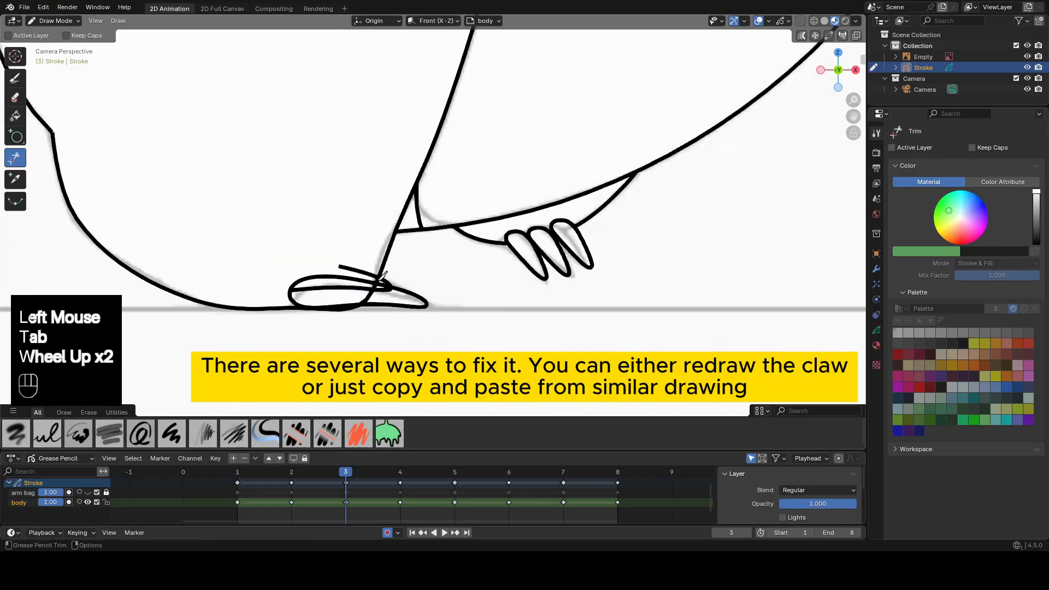
left_click(349, 287)
left_click(383, 290)
left_click(339, 261)
left_click(367, 292)
scroll(367, 293, "down", 1)
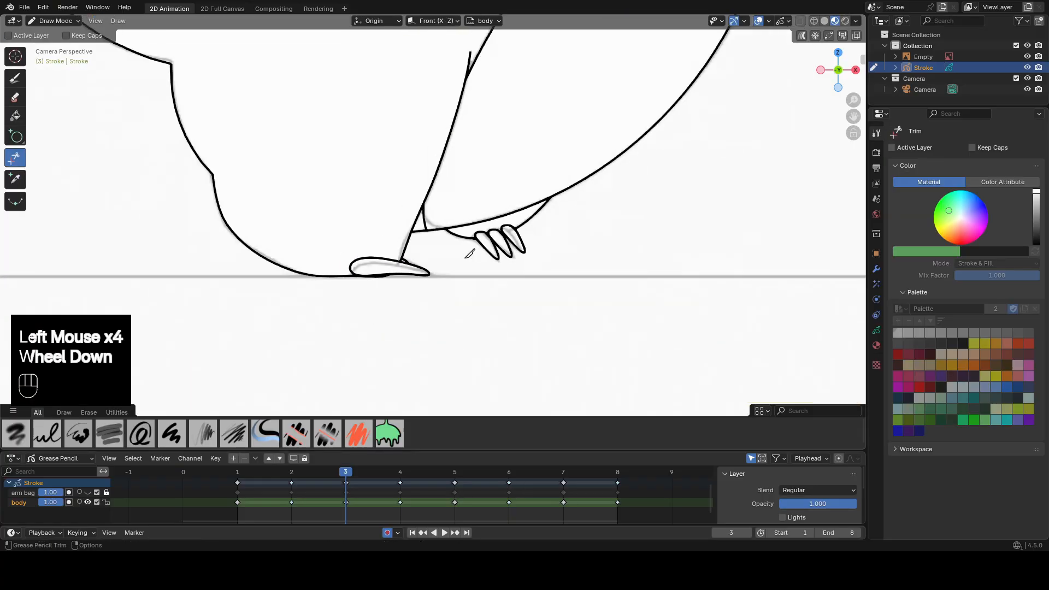
Reshape the planted foot's flat claws on frame 3 to fit the reference with the Grab sculpt brush.
key("Down")
key("Up")
scroll(415, 268, "up", 1)
key("Tab")
key("Tab")
left_click(384, 326)
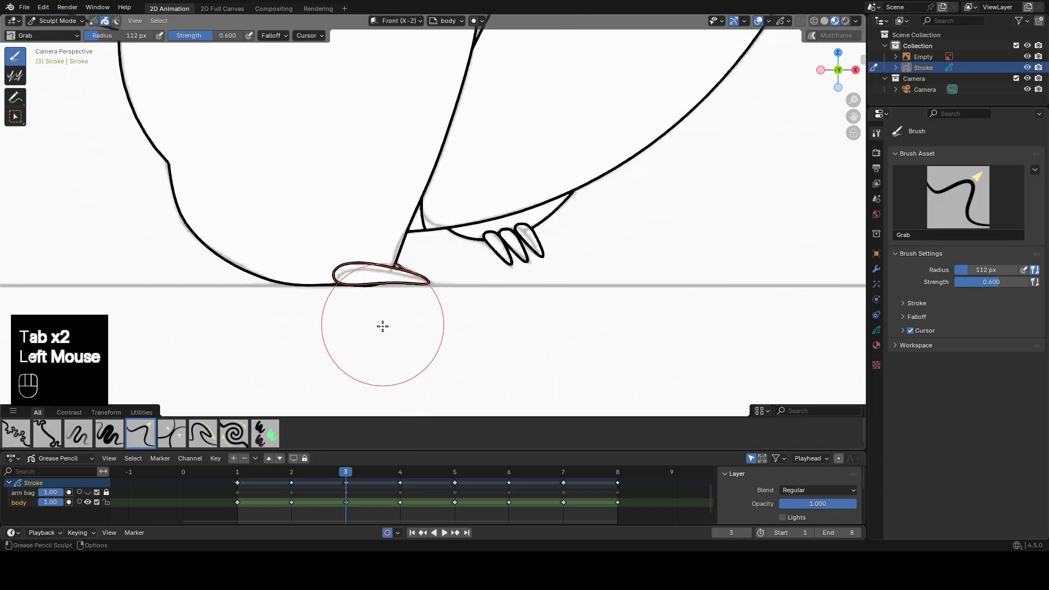
left_click_drag(382, 323, 385, 314)
key("Tab")
left_click(391, 232)
Go to frame 4 to work on the left foot's claws.
scroll(392, 277, "down", 2)
middle_click_drag(392, 277, 383, 343, "shift")
left_click_drag(349, 472, 400, 470)
scroll(469, 333, "up", 1)
scroll(552, 267, "up", 2)
middle_click_drag(475, 333, 542, 229, "shift")
left_click(562, 319)
left_click(576, 322)
key("ctrl+z")
key("ctrl+z")
key("ctrl+z")
Trim the overlapping lines where the left foot's claws meet the foot outline on frame 4.
left_click(591, 307)
left_click(564, 308)
left_click(533, 280)
Step back and forth between frames 1 and 4 to compare the trimmed claws.
scroll(530, 279, "down", 2)
key("Down")
key("Down")
key("Up")
key("Up")
key("Down")
key("Down")
key("Down")
key("Up")
key("Up")
key("Up")
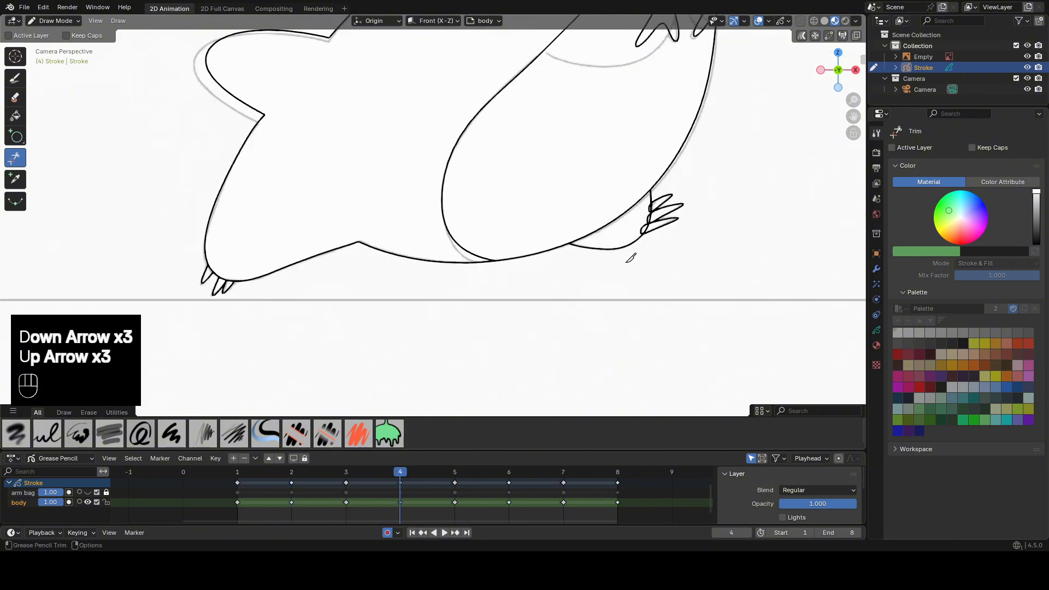
Trim the overlapping lines where the right foot's claws meet the foot outline on frame 4.
scroll(630, 246, "up", 2)
middle_click_drag(631, 240, 519, 284, "shift")
Go to frame 5 and trim the overlapping claw and outline lines on both feet.
scroll(518, 281, "up", 2)
left_click(525, 270)
left_click(528, 252)
left_click(534, 241)
left_click(534, 219)
scroll(537, 221, "down", 3)
key("Up")
Go to frame 6 and trim the overlapping lines of the left foot's two claws.
scroll(650, 270, "up", 2)
left_click(655, 277)
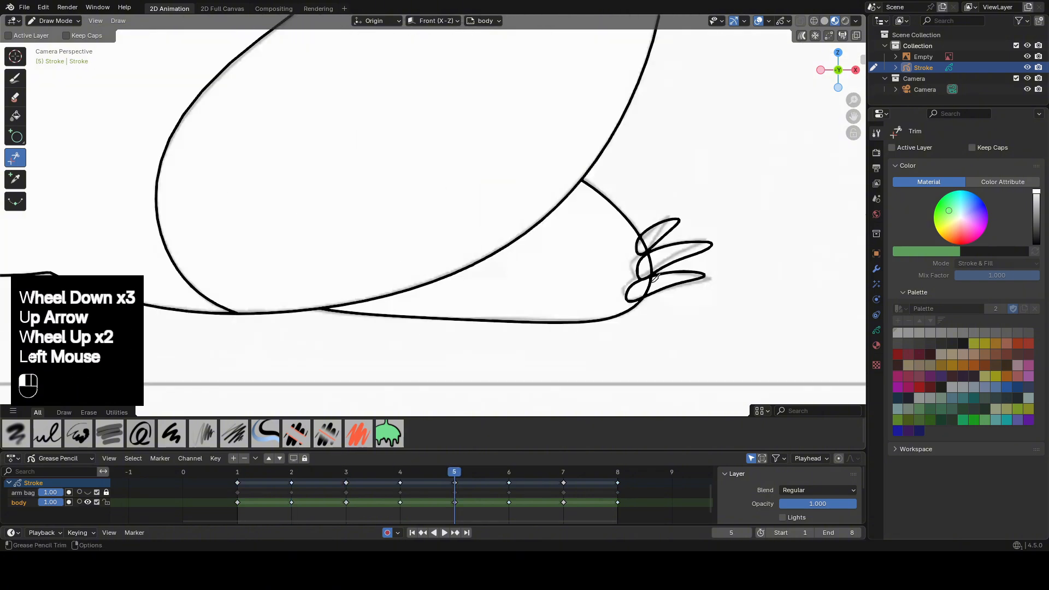
middle_click_drag(118, 199, 382, 200, "shift")
left_click(361, 177)
left_click(358, 189)
key("Down")
key("Up")
key("Up")
scroll(609, 283, "up", 3)
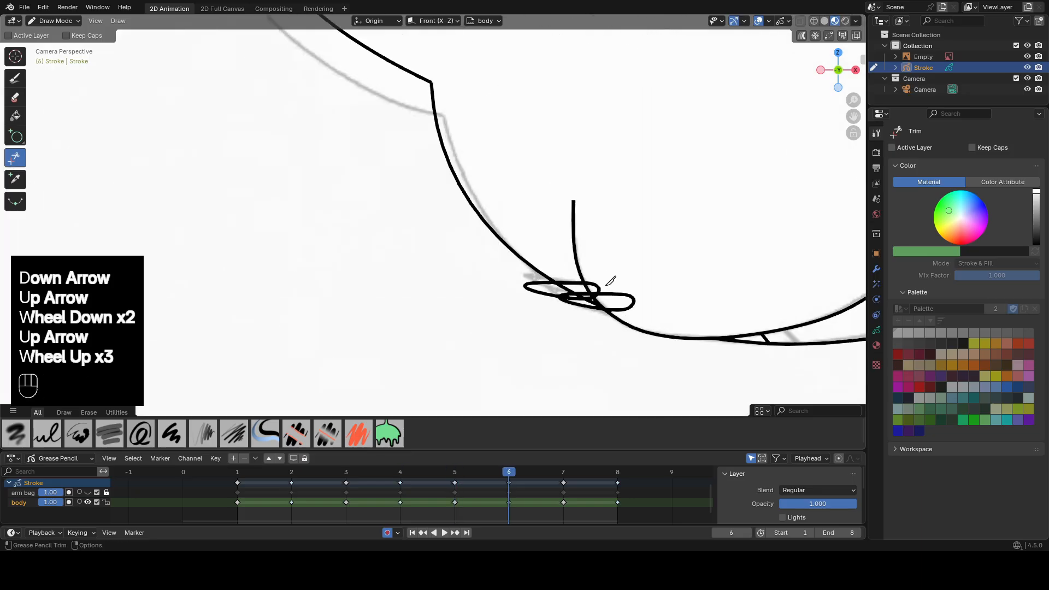
middle_click_drag(609, 284, 508, 221, "shift")
left_click_drag(499, 240, 519, 241)
left_click(526, 235)
left_click(526, 234)
left_click(637, 248)
left_click(591, 223)
left_click(573, 241)
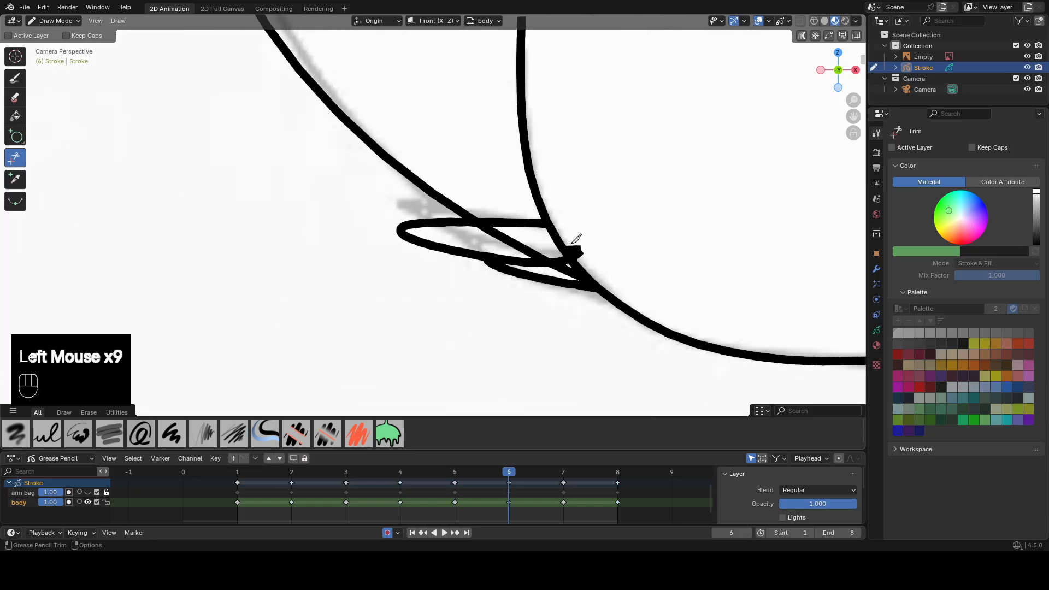
left_click(574, 246)
left_click(513, 226)
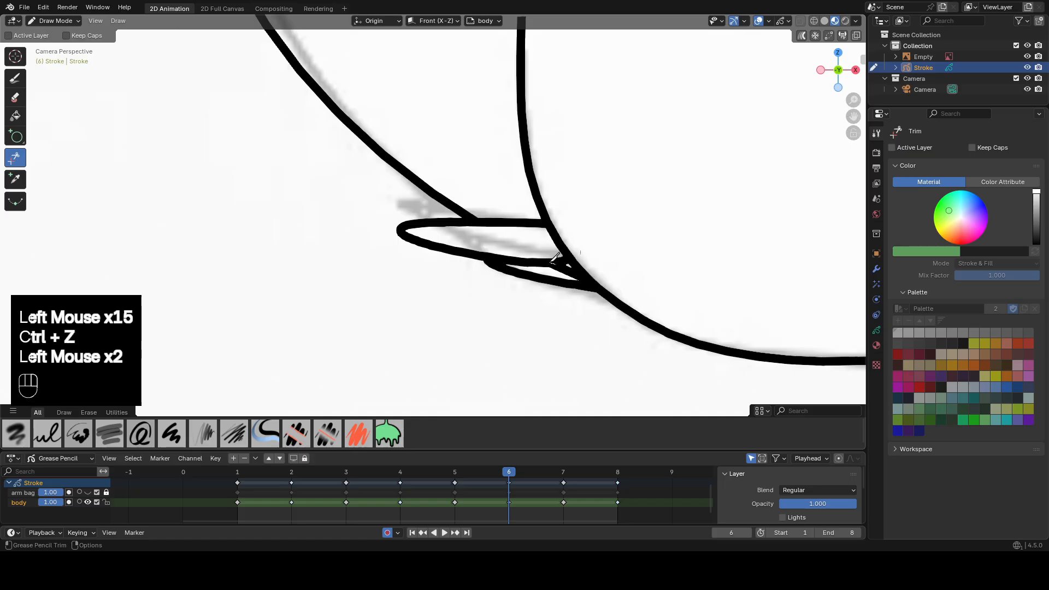
Undo the last trim and delete the leftover stroke fragment beside the left foot's claws on frame 6.
key("ctrl+z")
key("Tab")
left_click(566, 265)
key("x")
scroll(563, 265, "down", 4)
scroll(601, 281, "up", 4)
middle_click_drag(672, 286, 454, 257, "shift")
scroll(546, 265, "up", 2)
key("Tab")
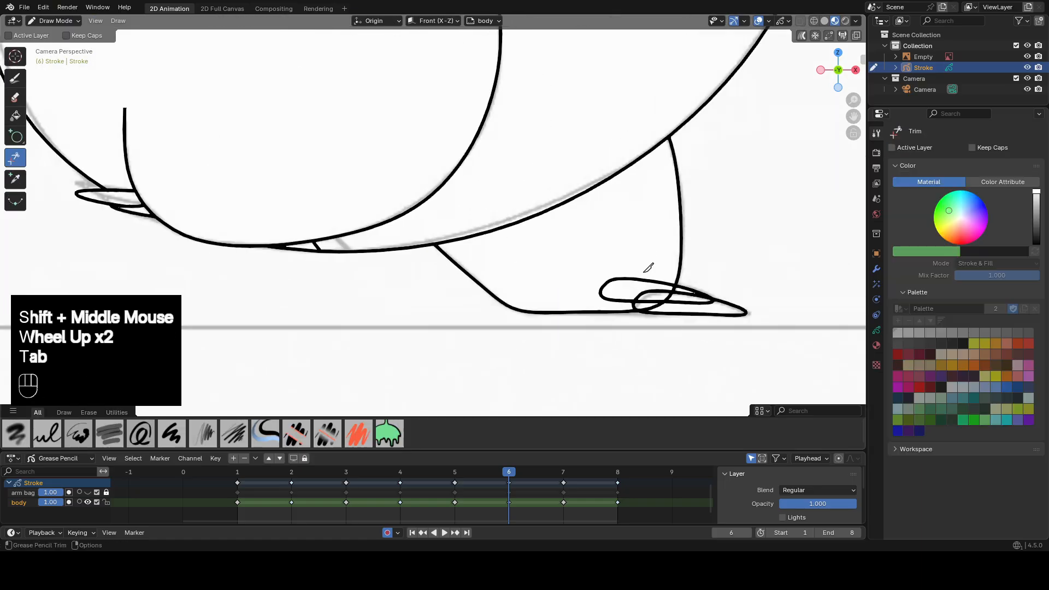
left_click_drag(645, 274, 641, 286)
left_click_drag(655, 289, 649, 304)
key("ctrl+z")
key("ctrl+z")
Trim the overlapping claw lines and the outline crossing the right foot's claws on frame 6.
left_click_drag(655, 304, 657, 310)
left_click_drag(683, 306, 681, 297)
scroll(623, 273, "down", 2)
Go to frame 7 and trim the overlapping lines at the right foot's claws.
key("Down")
key("Up")
key("Up")
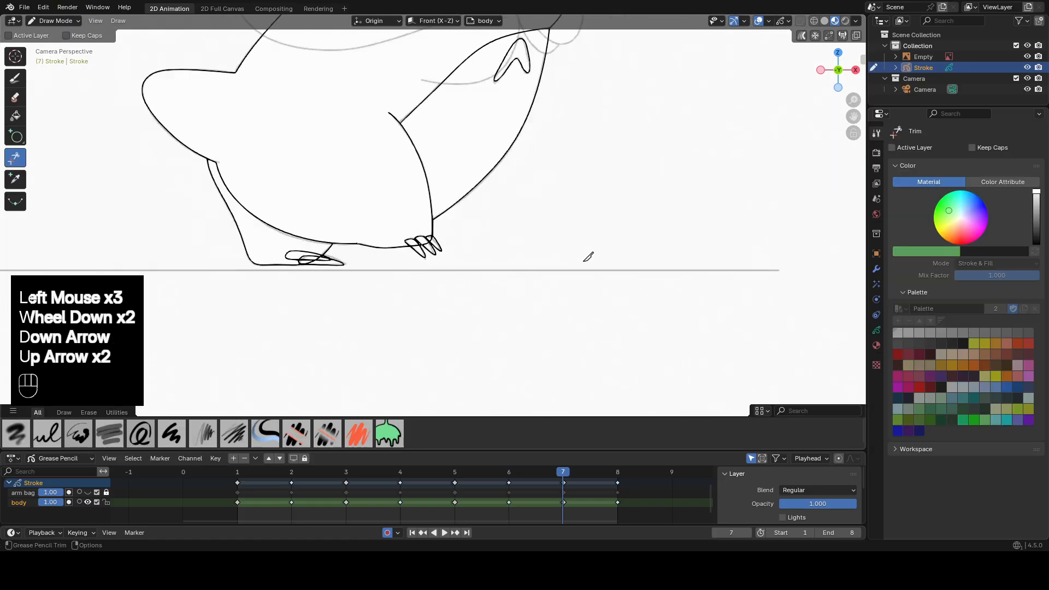
key("Down")
key("Up")
scroll(381, 274, "up", 3)
left_click(381, 275)
Trim the overlapping lines of the left foot's flat claws on frame 7.
middle_click_drag(219, 295, 617, 241, "shift")
scroll(525, 251, "up", 2)
left_click_drag(520, 245, 511, 255)
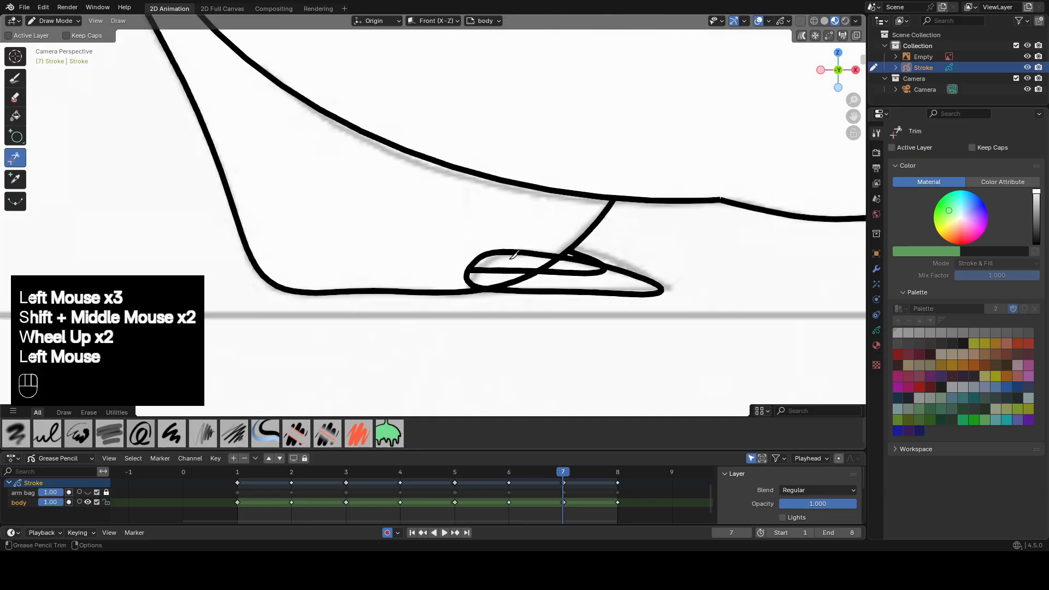
scroll(585, 265, "down", 4)
Go to frame 8 and trim the overlapping lines at the right foot's claws.
key("Up")
middle_click_drag(714, 235, 535, 262, "shift")
scroll(579, 263, "up", 5)
left_click_drag(637, 277, 621, 289)
left_click_drag(646, 209, 624, 211)
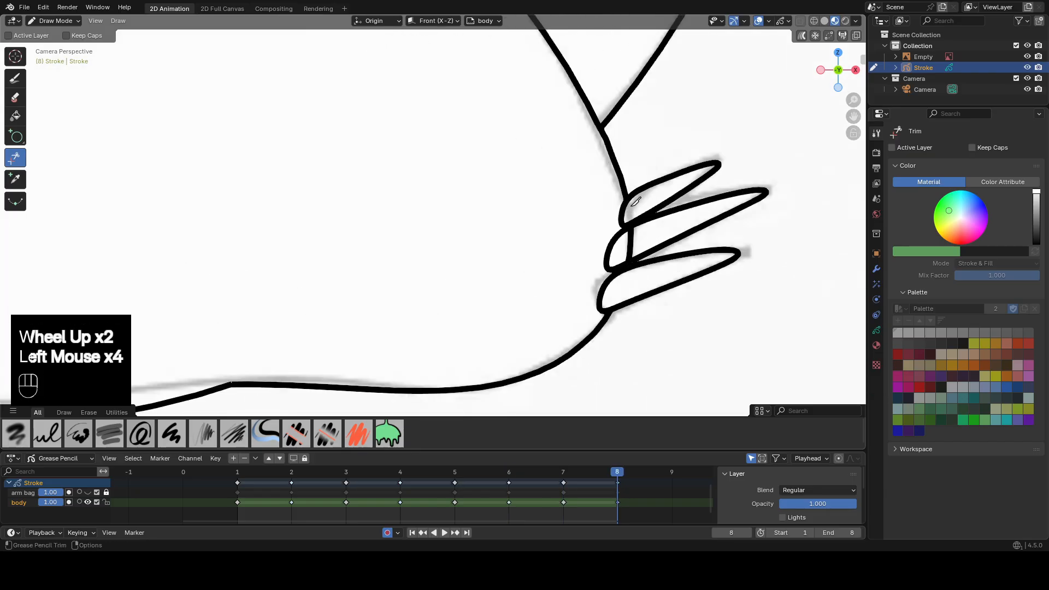
Remove the remaining outline segment crossing between the right foot's claws on frame 8.
key("Tab")
left_click(630, 239)
key("x")
scroll(623, 255, "down", 2)
middle_click_drag(363, 297, 655, 239, "shift")
key("Tab")
Trim the overlapping lines at the left foot's claws on frame 8.
scroll(432, 279, "up", 2)
key("ctrl+z")
key("ctrl+z")
left_click_drag(414, 295, 464, 269)
left_click(15, 97)
left_click(16, 158)
left_click(441, 291)
scroll(441, 291, "down", 3)
middle_click_drag(441, 291, 538, 263, "shift")
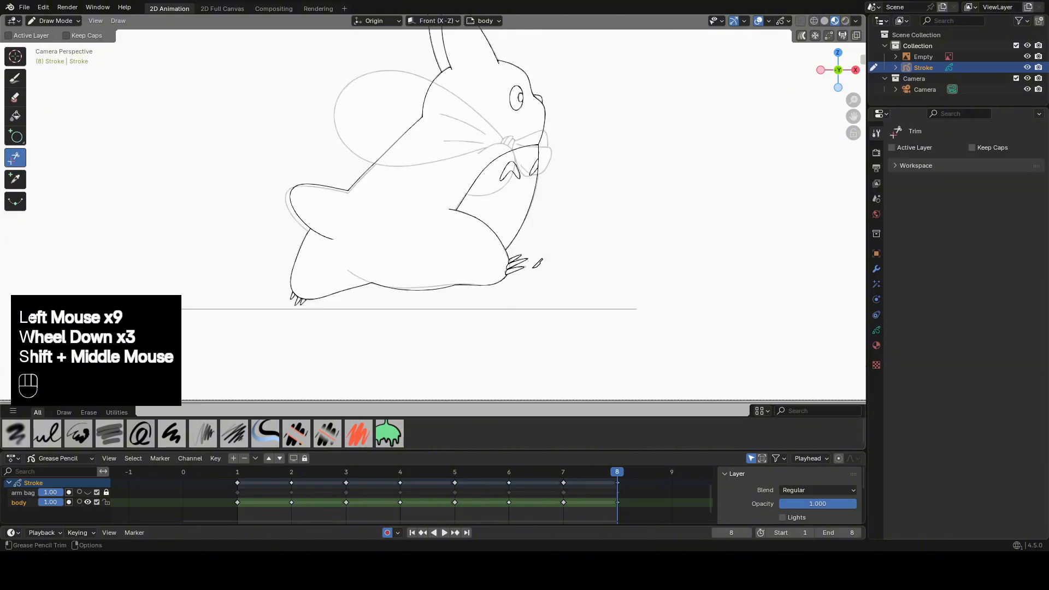
Show the arm bag layer, lock the body layer, and hide the Empty reference image.
left_click(88, 492)
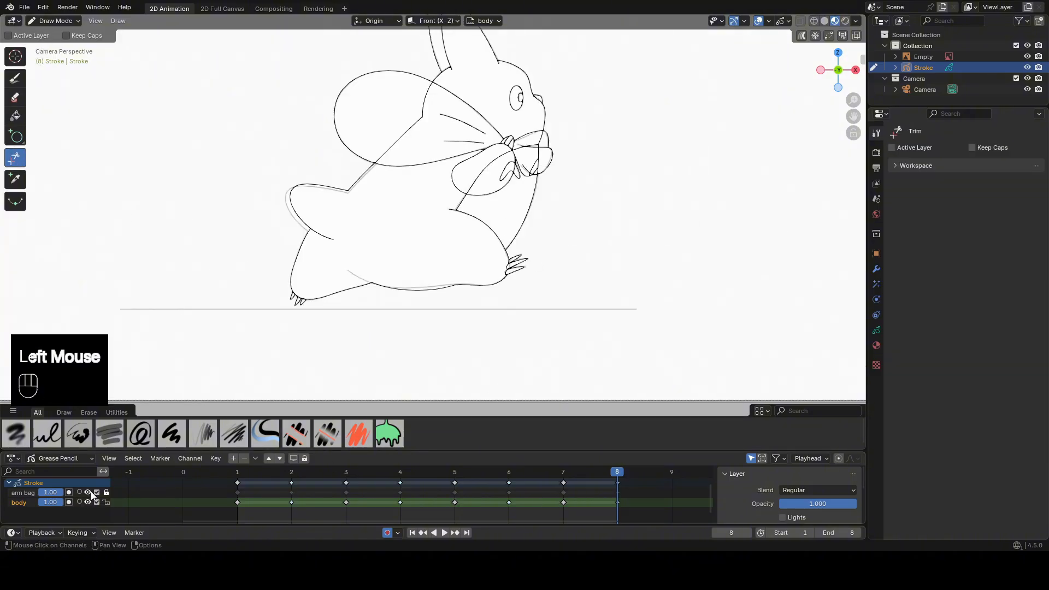
left_click(106, 503)
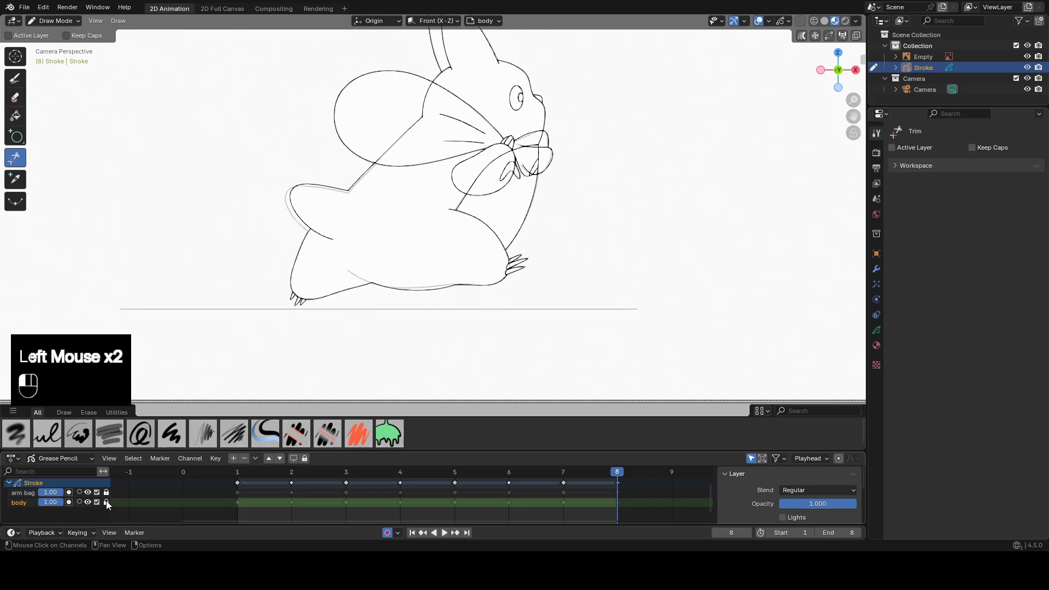
left_click(1028, 57)
scroll(629, 195, "down", 1)
Go to frame 1 and add a new Grease Pencil layer named "ground".
double_click(240, 498)
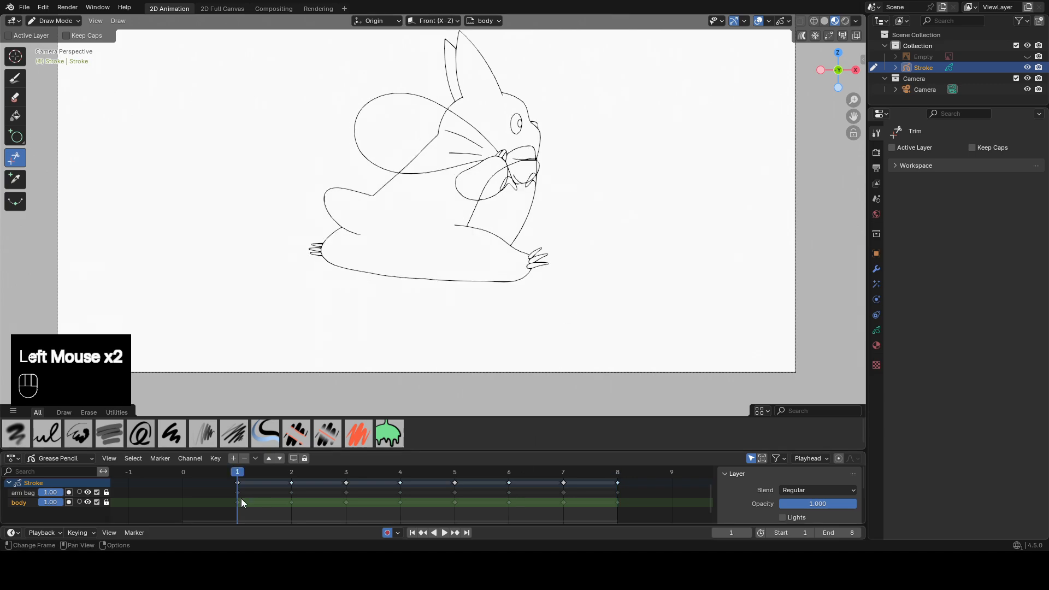
left_click(233, 459)
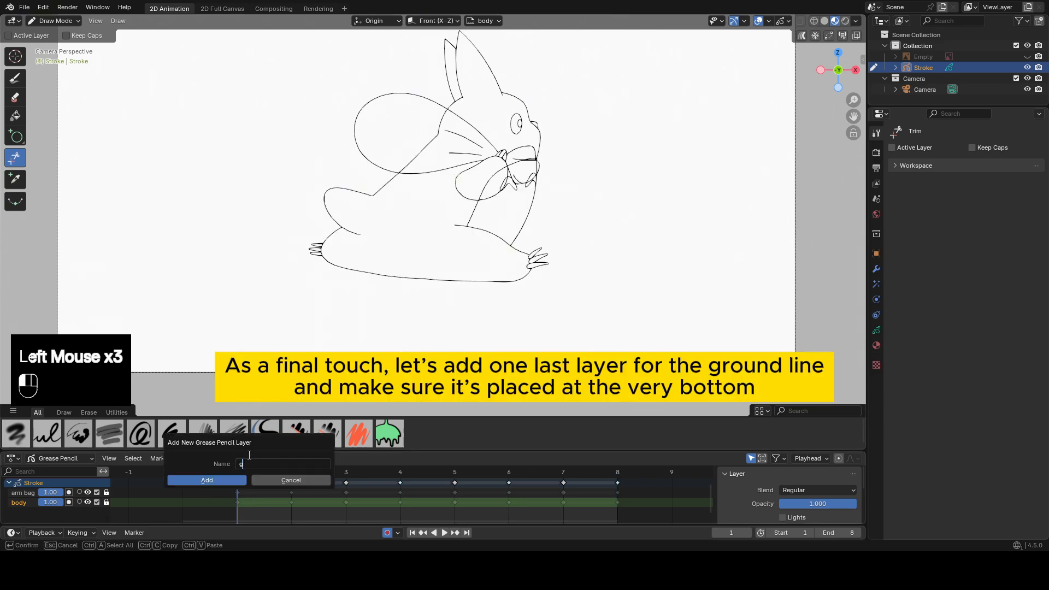
type("ground")
key("Return")
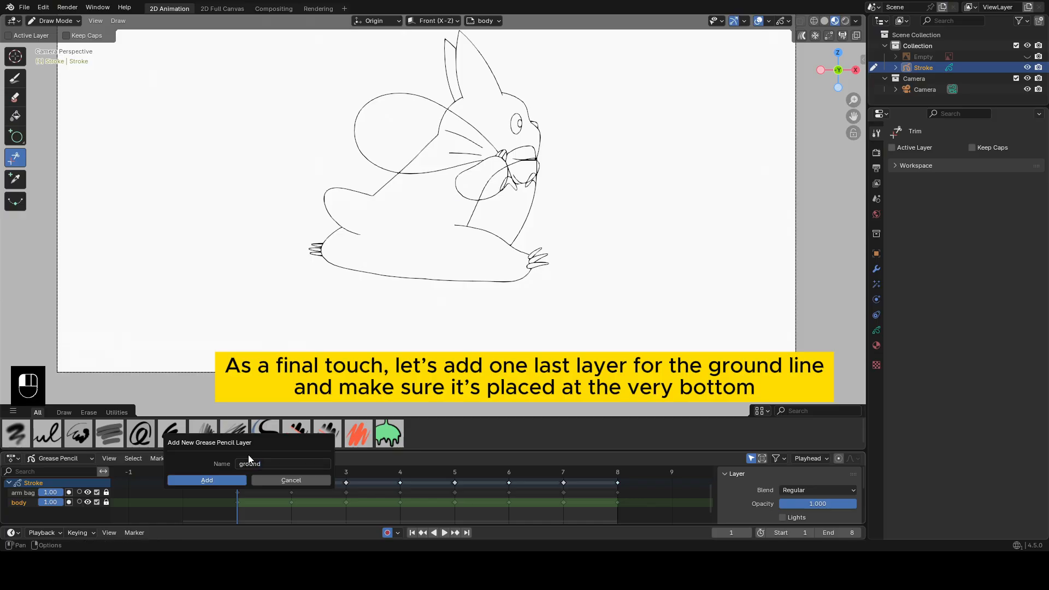
left_click(218, 480)
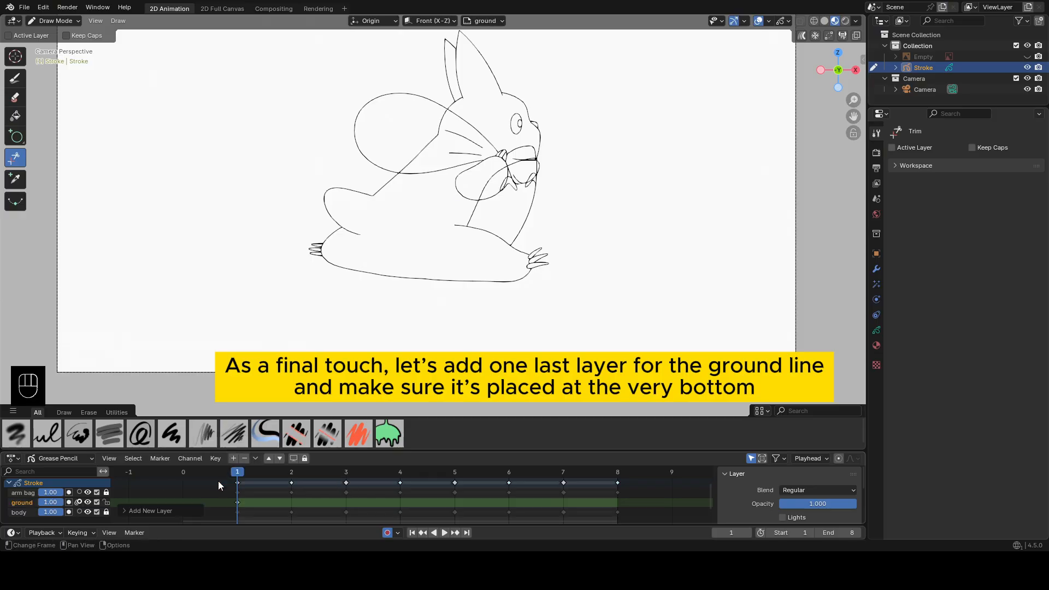
Move the ground layer below the body layer and turn off its onion skinning.
left_click(278, 458)
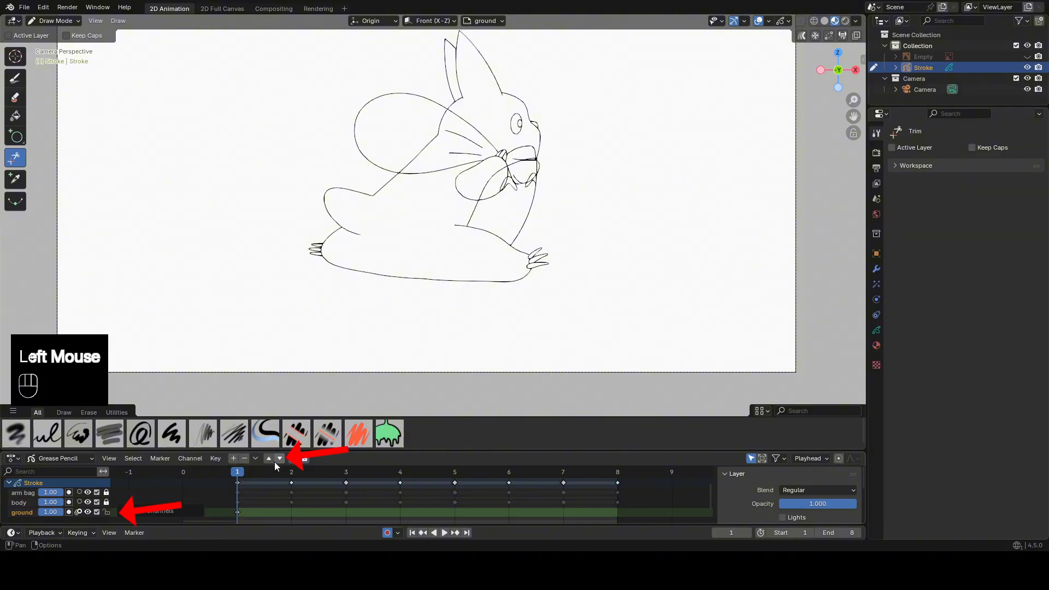
left_click(79, 512)
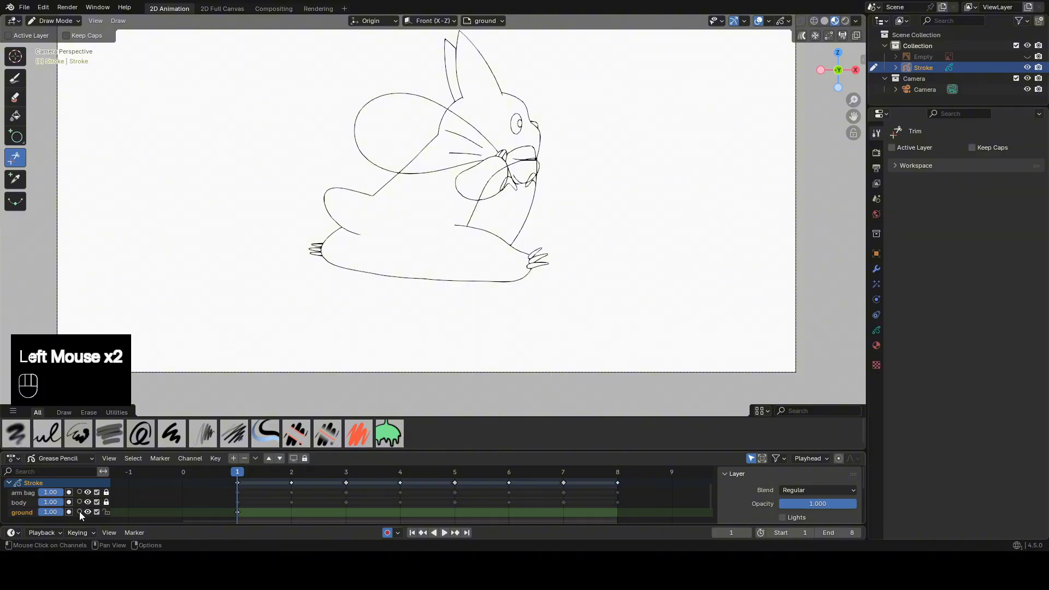
Show the Empty reference and trace its ground as one straight horizontal Line stroke on frame 1, extending past the reference's right end.
left_click(1027, 56)
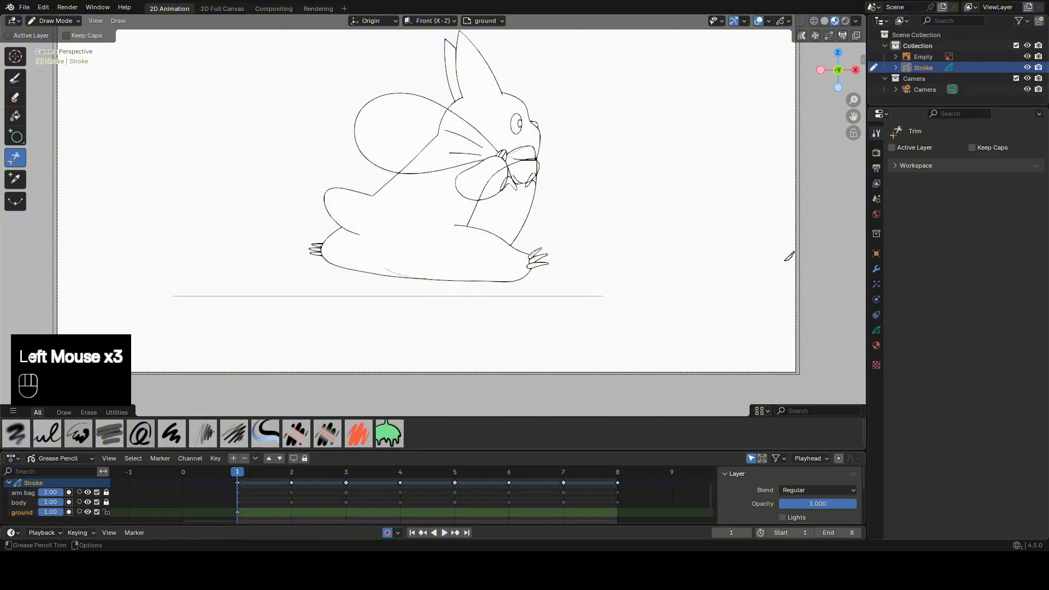
left_click(240, 512)
scroll(426, 218, "up", 1)
middle_click_drag(426, 218, 461, 176, "shift")
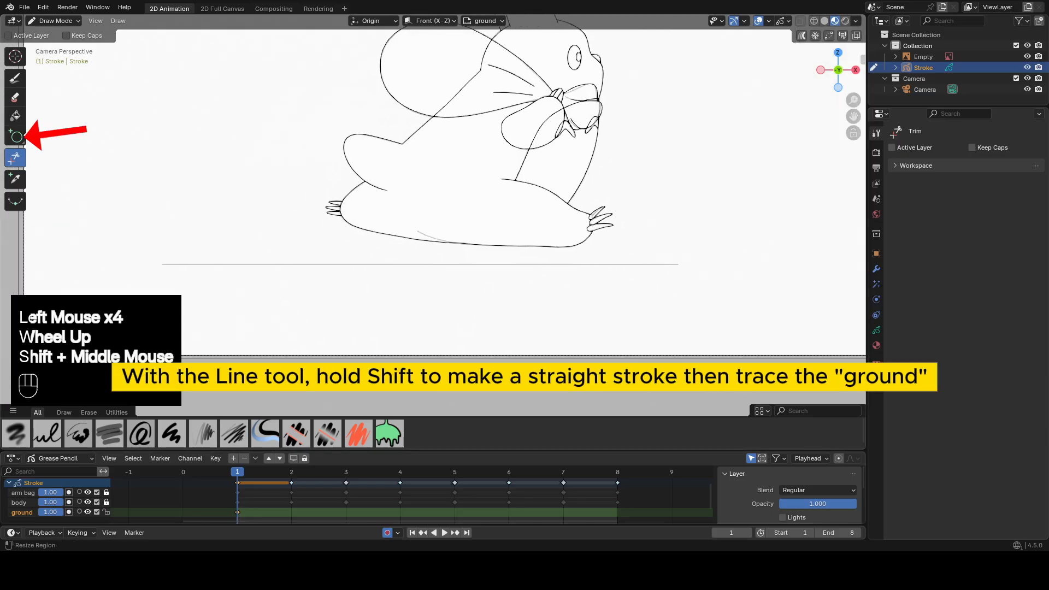
left_click_drag(17, 137, 52, 138)
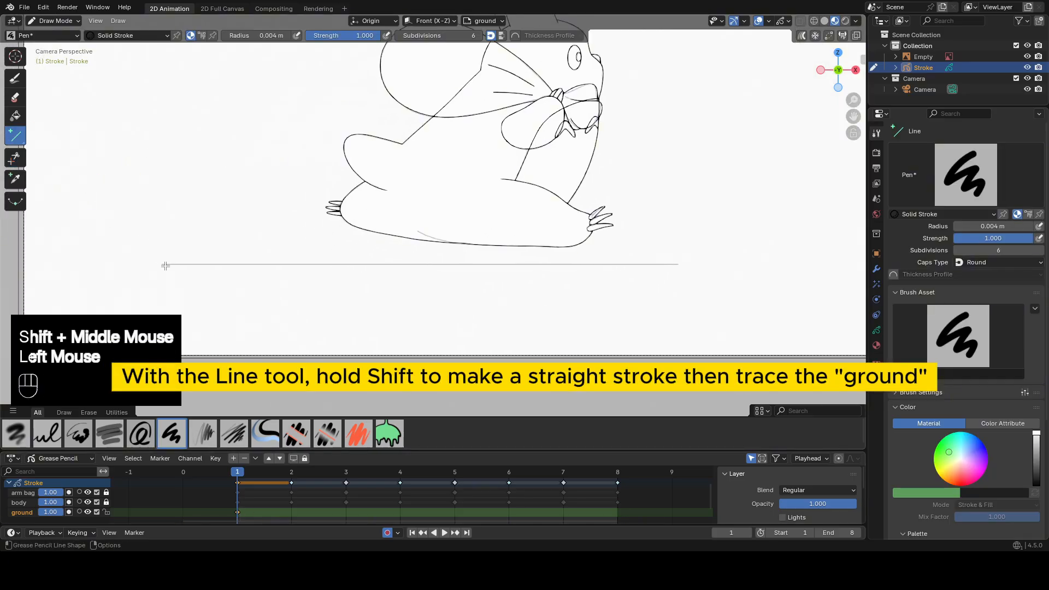
left_click_drag(165, 266, 255, 266)
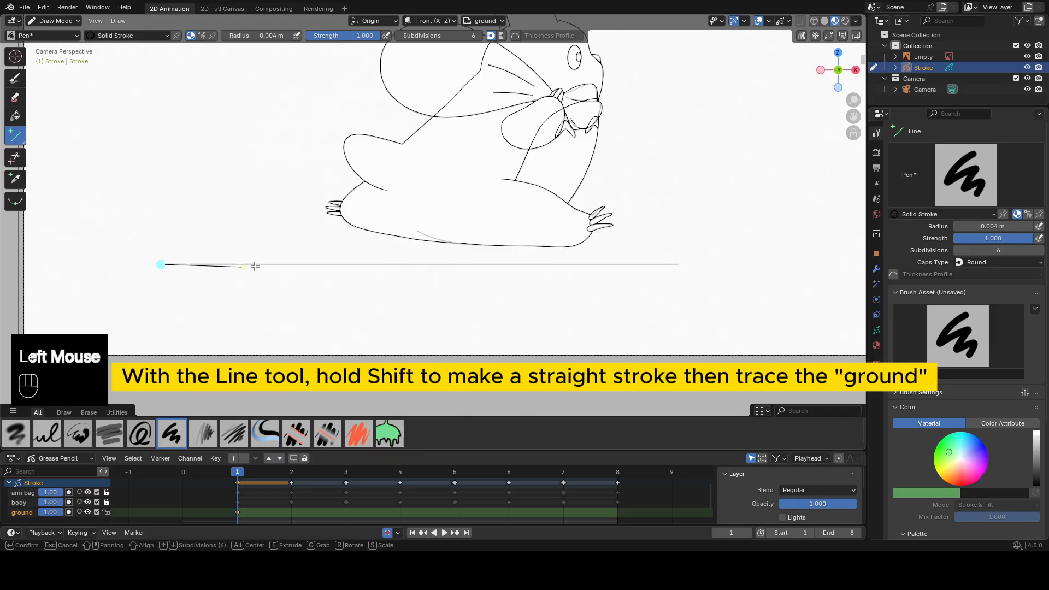
left_click_drag(348, 269, 660, 258, "shift")
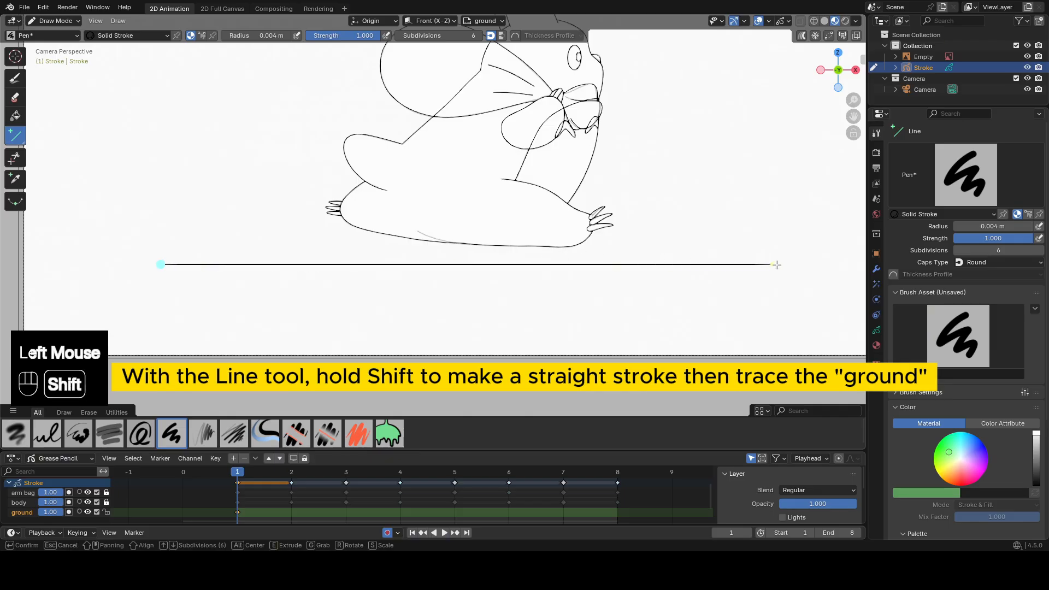
left_click_drag(810, 262, 816, 263, "shift")
middle_click(776, 229)
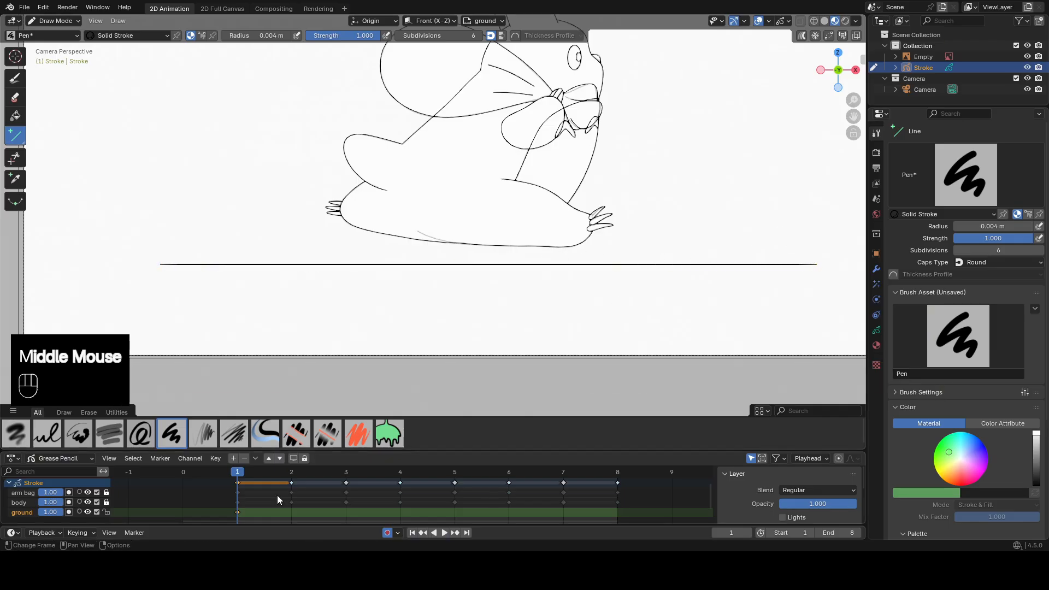
Lock the ground layer and hide the Empty reference image.
left_click(106, 511)
middle_click_drag(641, 201, 611, 301, "shift")
left_click(1027, 56)
scroll(677, 197, "down", 2)
middle_click_drag(676, 197, 713, 214, "shift")
Play the animation to check the line art, then stop it and return to frame 1.
left_click(443, 533)
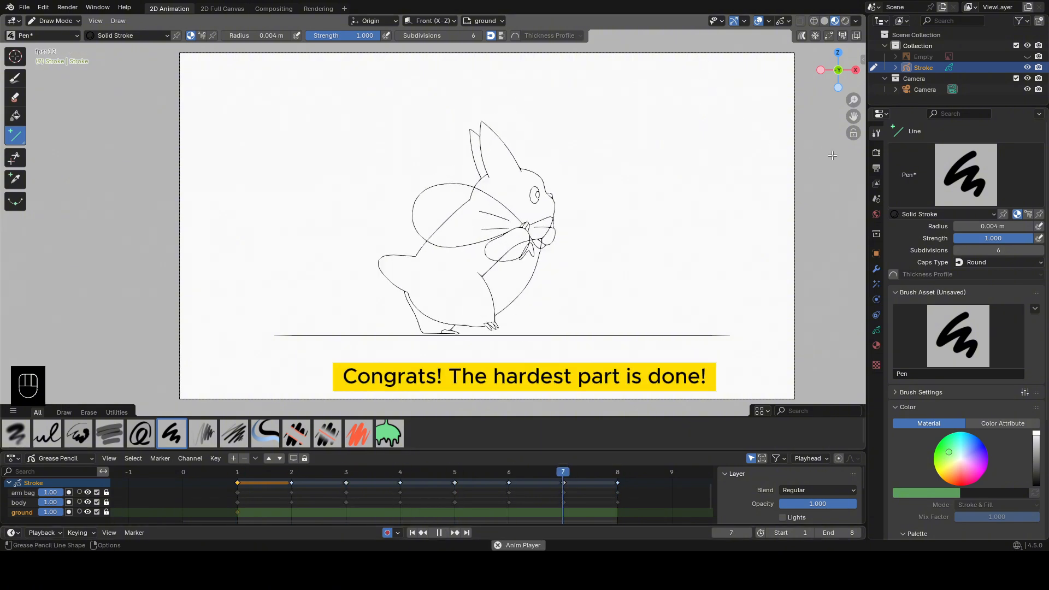
left_click(439, 533)
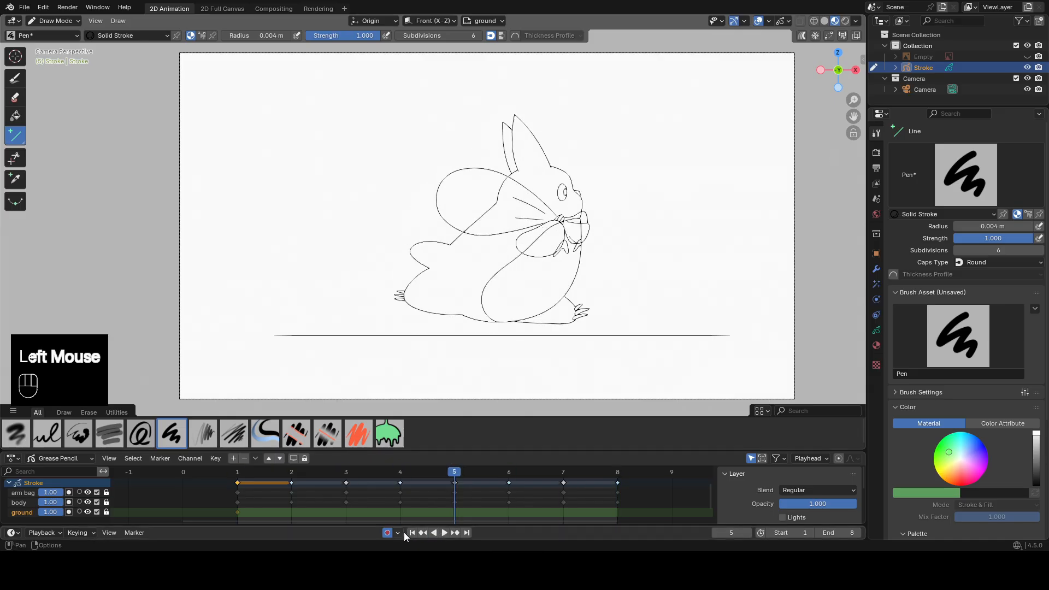
left_click(412, 532)
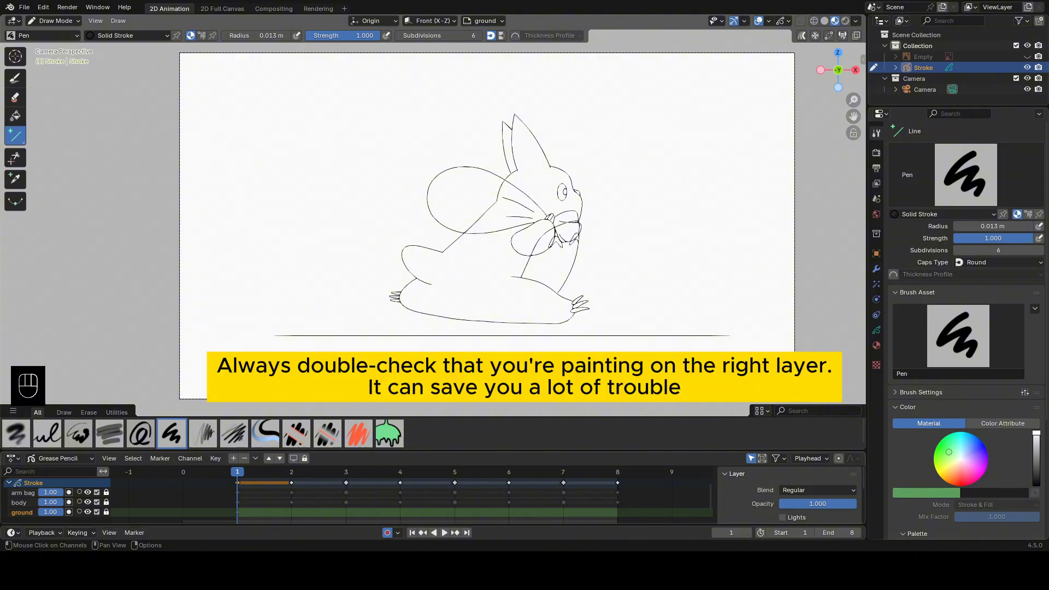
Hide the arm bag layer and unlock the body layer.
left_click(88, 493)
left_click(88, 493)
left_click(88, 493)
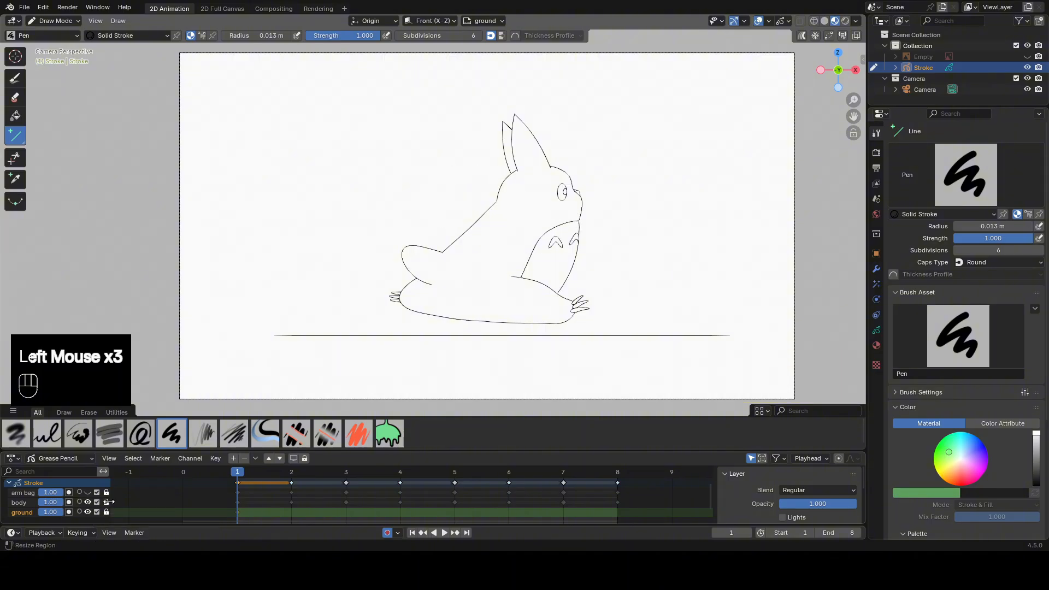
left_click(106, 502)
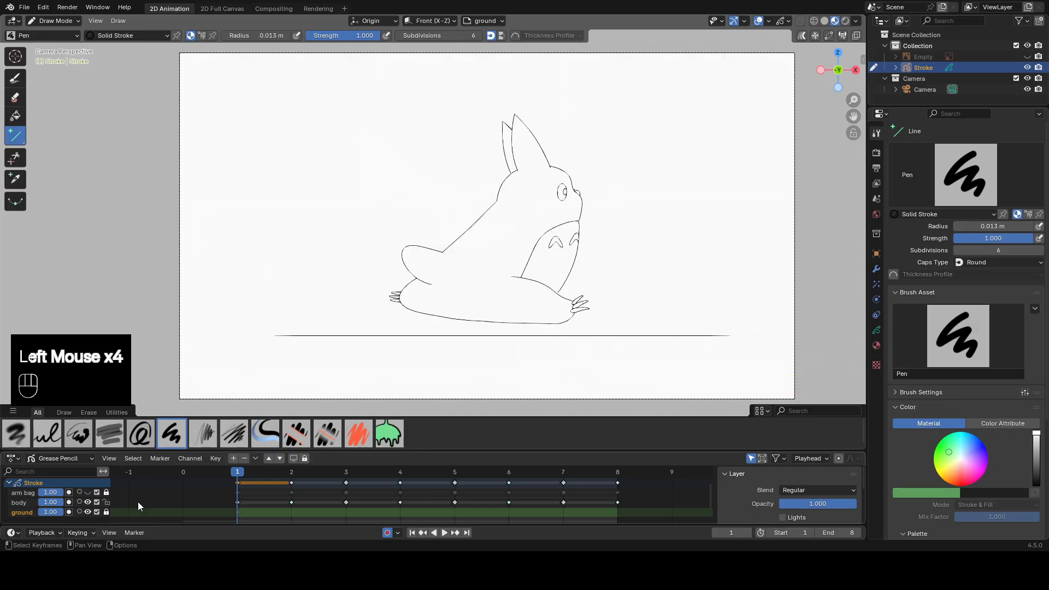
Duplicate the body layer with empty keyframes.
left_click(238, 503)
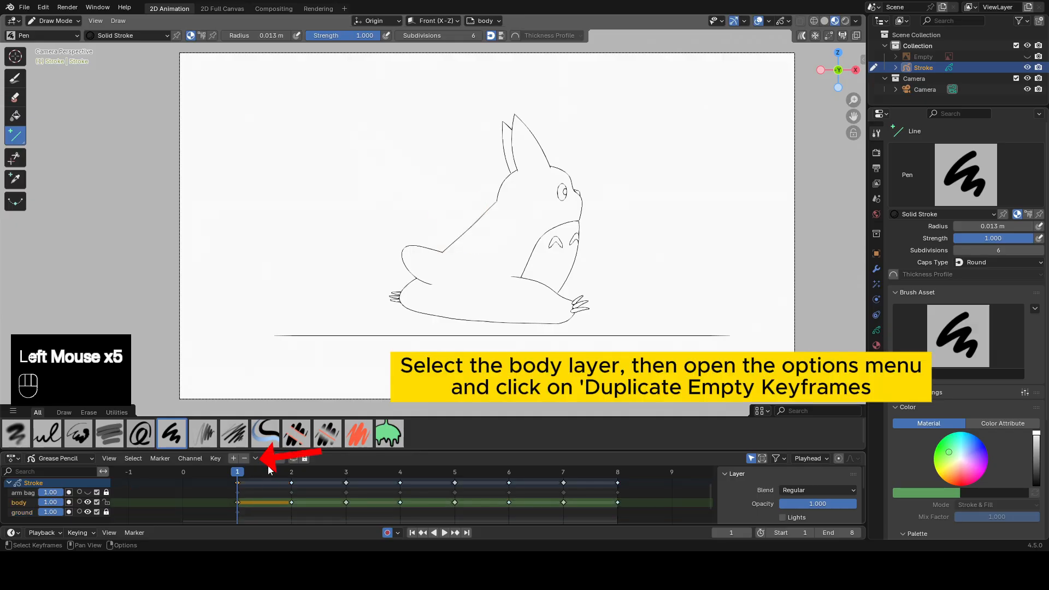
left_click(255, 458)
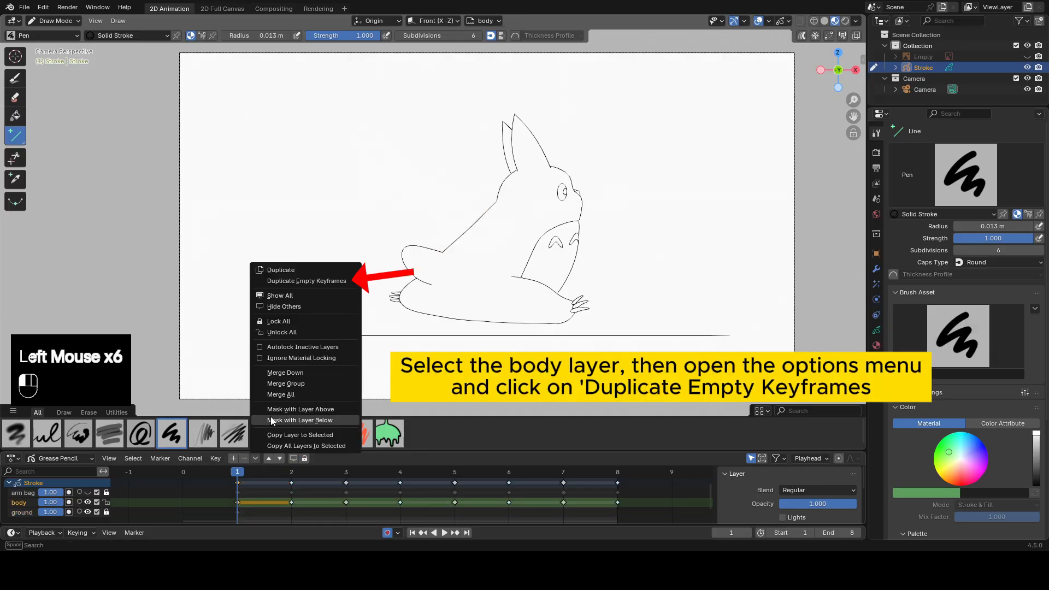
left_click(297, 280)
Rename the duplicated body layer to "body.fill".
left_click_drag(111, 493, 126, 494)
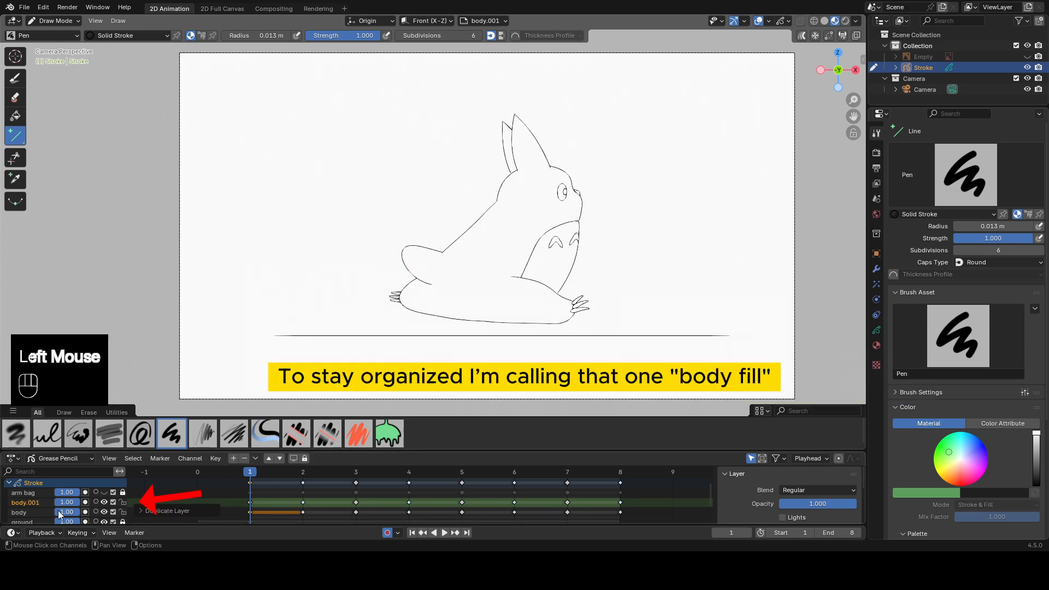
left_click(34, 502)
double_click(33, 502)
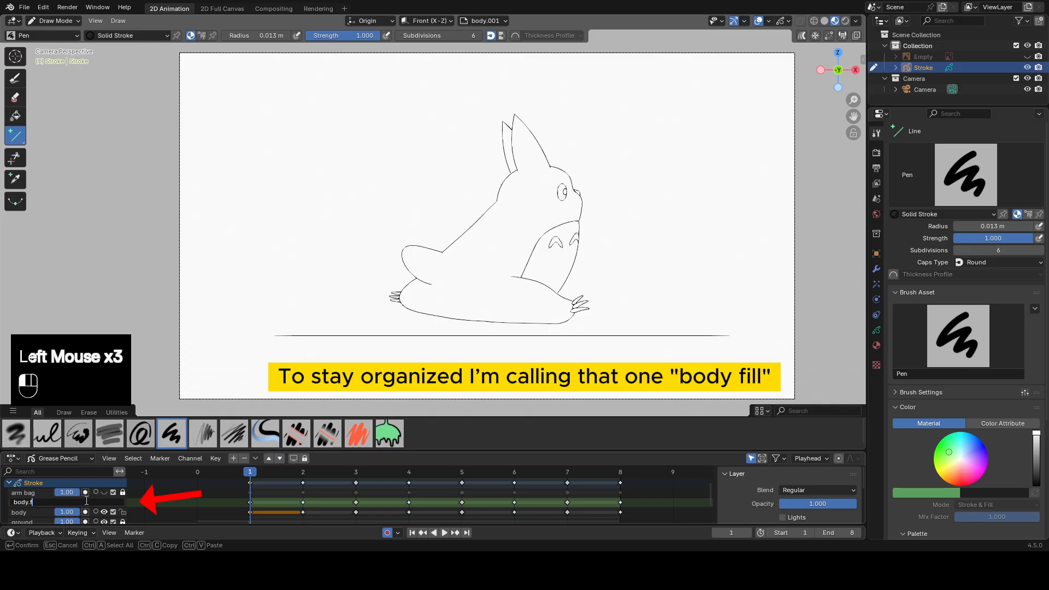
type("body.fill")
key("Return")
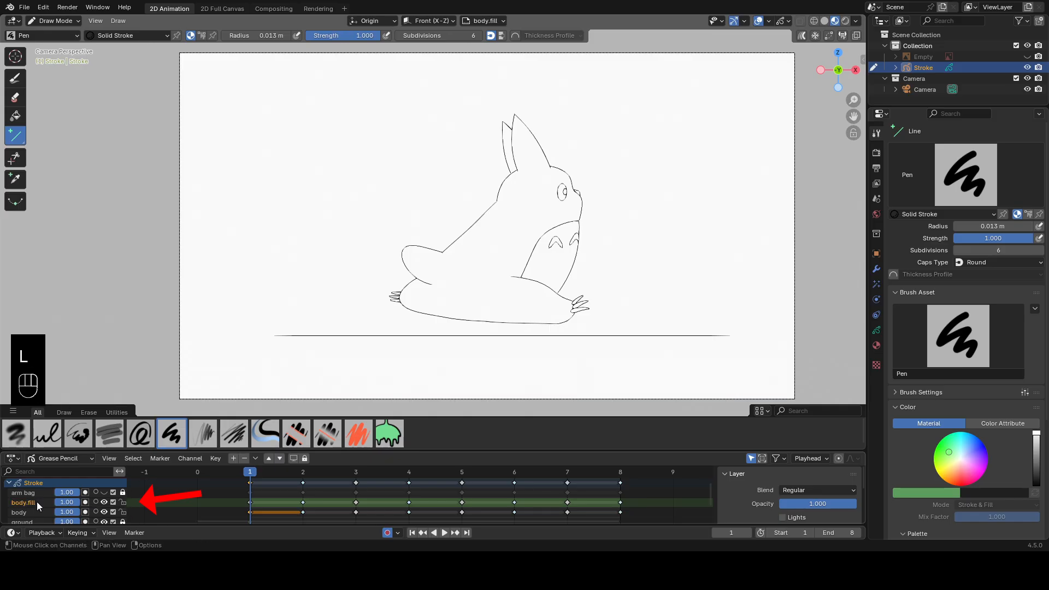
Move the body.fill layer directly under the body layer and lock the body layer.
left_click_drag(96, 502, 96, 513)
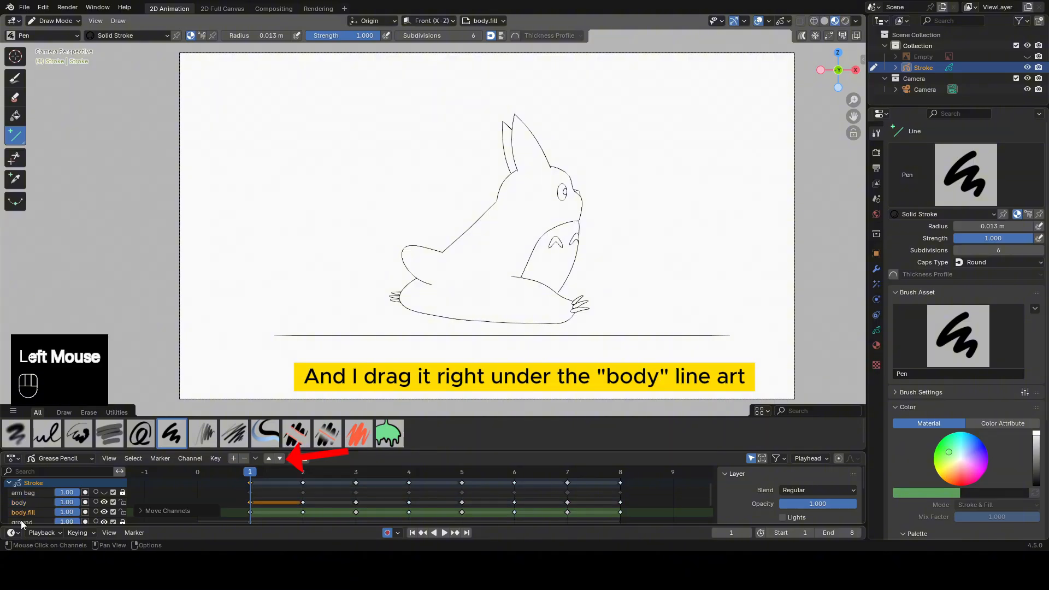
left_click(122, 502)
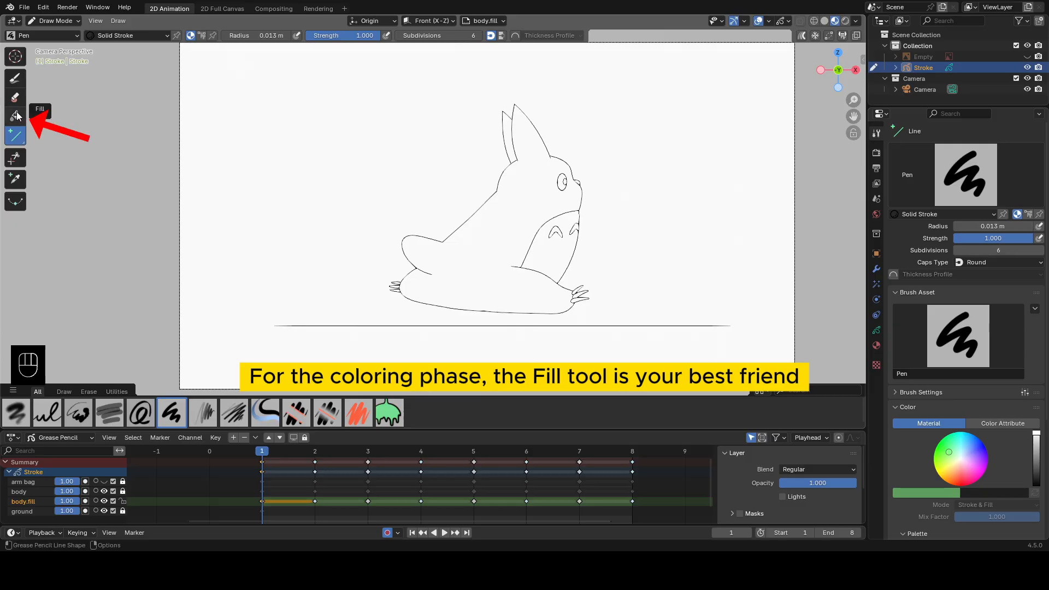
Activate the Fill tool with the Solid Fill material.
left_click(16, 115)
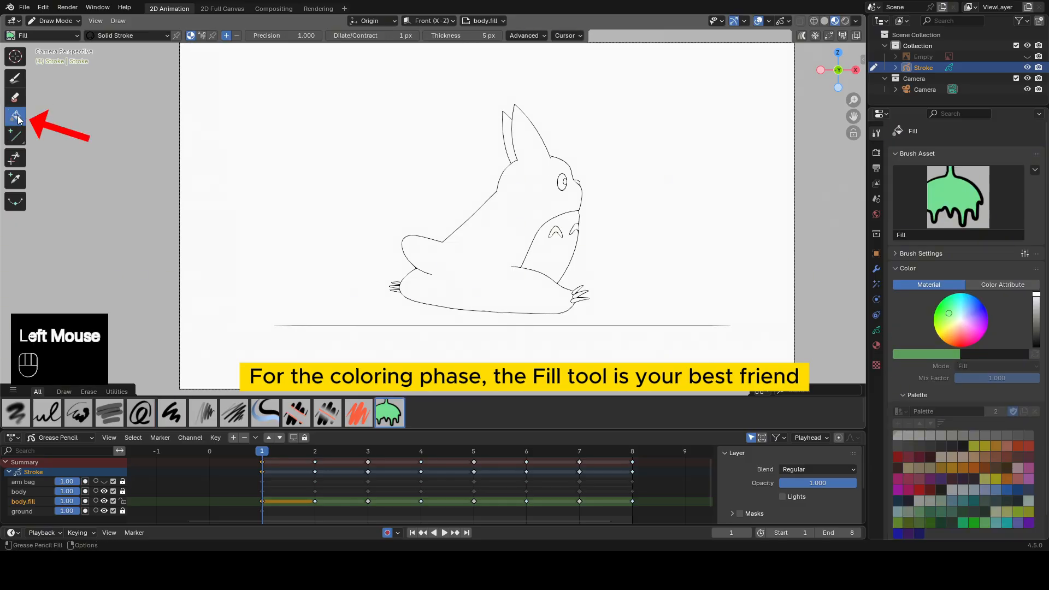
left_click(139, 37)
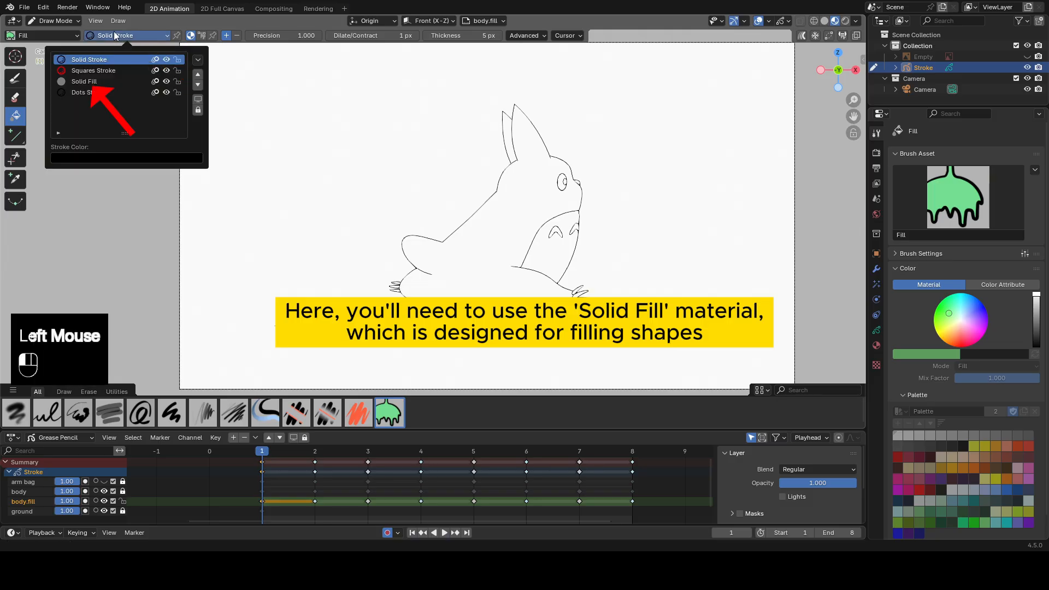
left_click(99, 82)
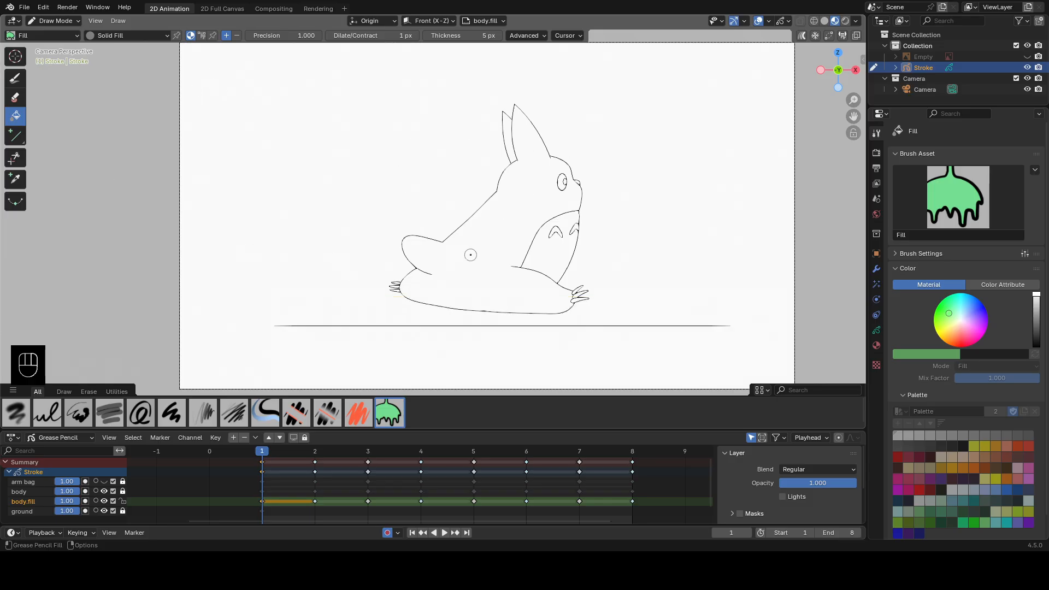
Display the Solid Fill material settings and switch the Fill tool's paint mode to Color Attribute, opening its color picker.
left_click(877, 346)
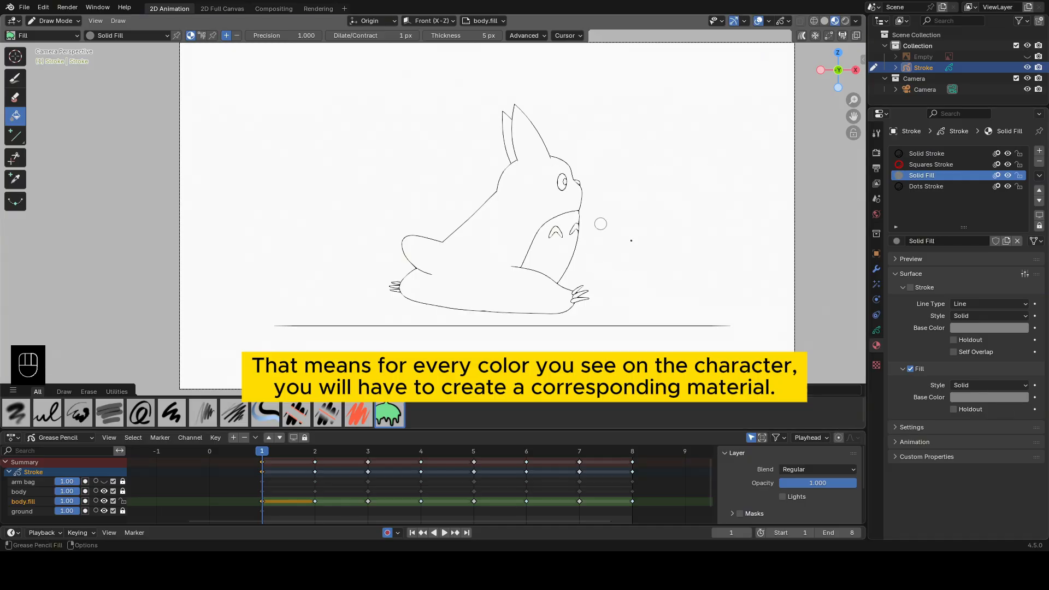
left_click(202, 40)
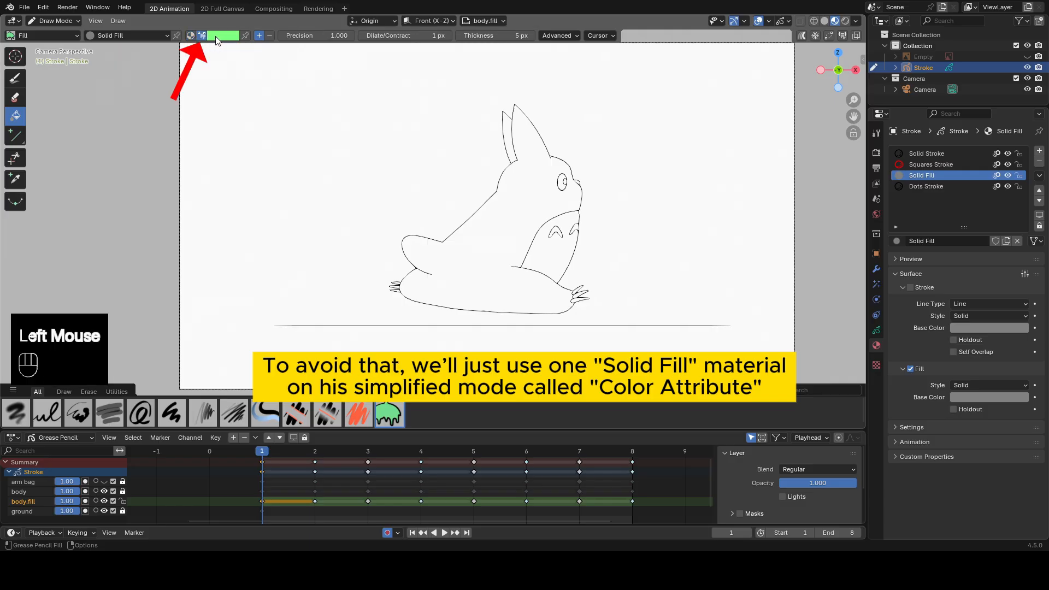
left_click(220, 39)
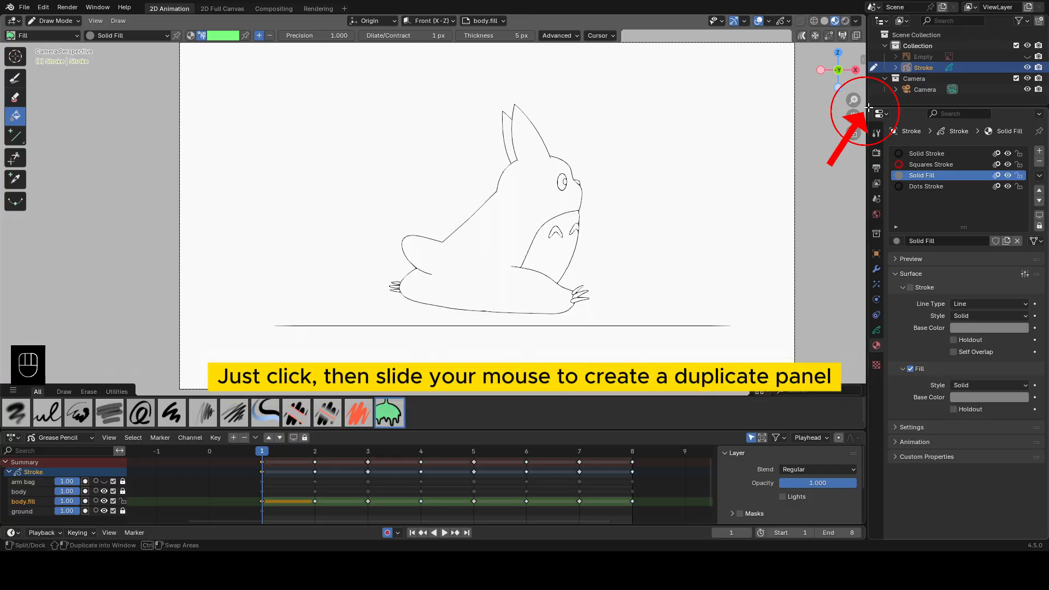
Split the Properties editor into two areas and change one of them to an Image Editor.
left_click_drag(869, 108, 888, 244)
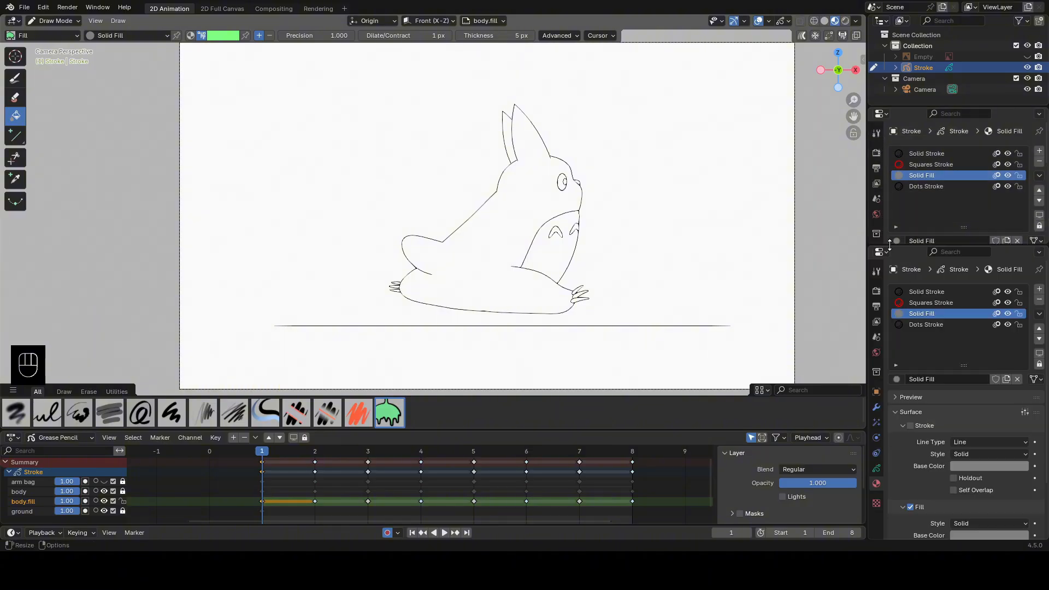
left_click(884, 114)
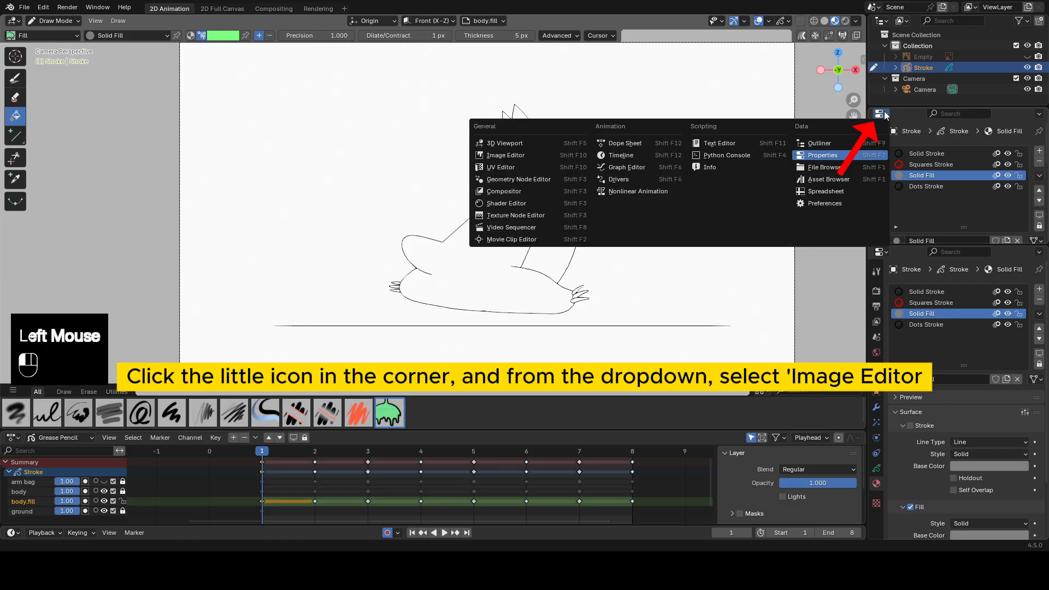
left_click(510, 155)
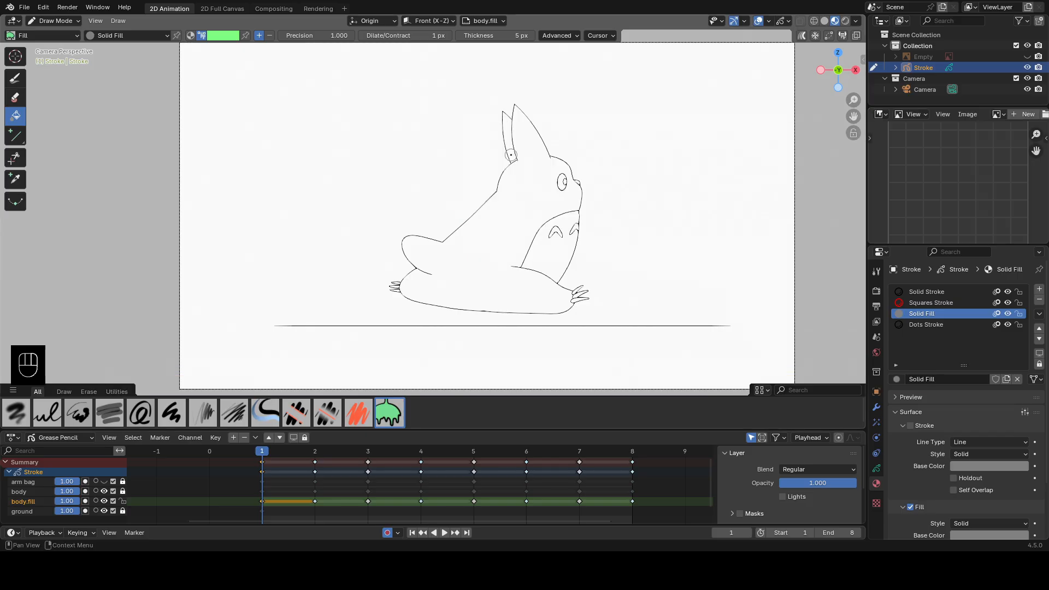
Open the image "color reference.png" from the working folder in the Image Editor.
left_click(965, 114)
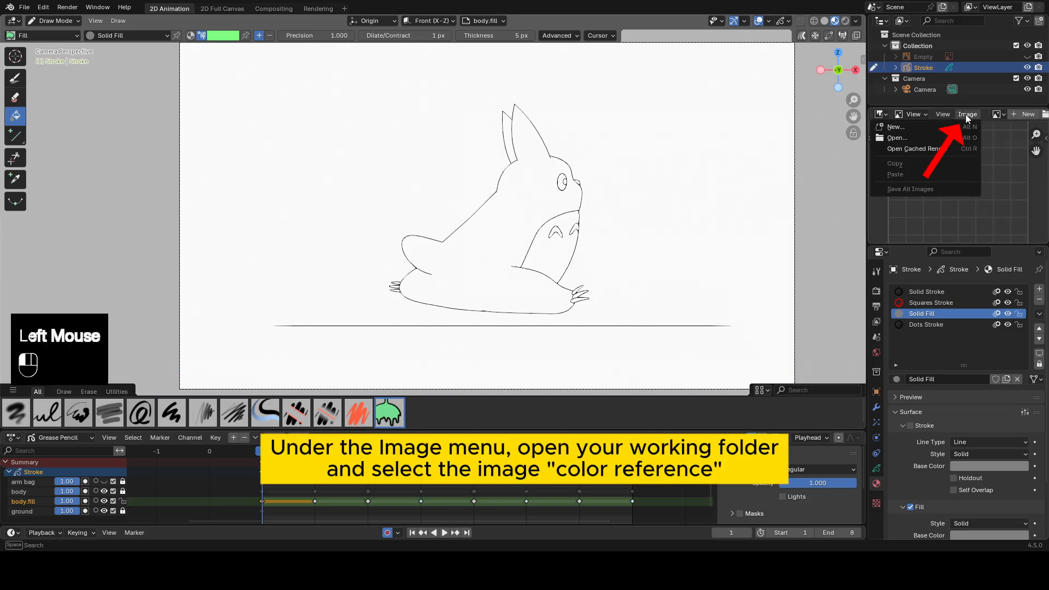
left_click(919, 136)
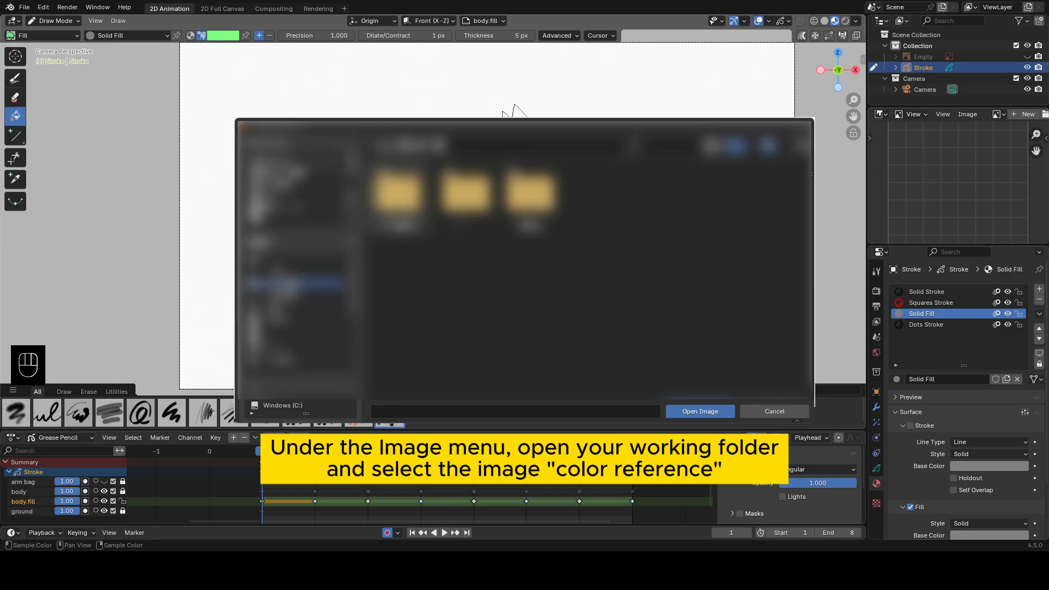
left_click(292, 173)
left_click(403, 192)
double_click(404, 192)
double_click(405, 193)
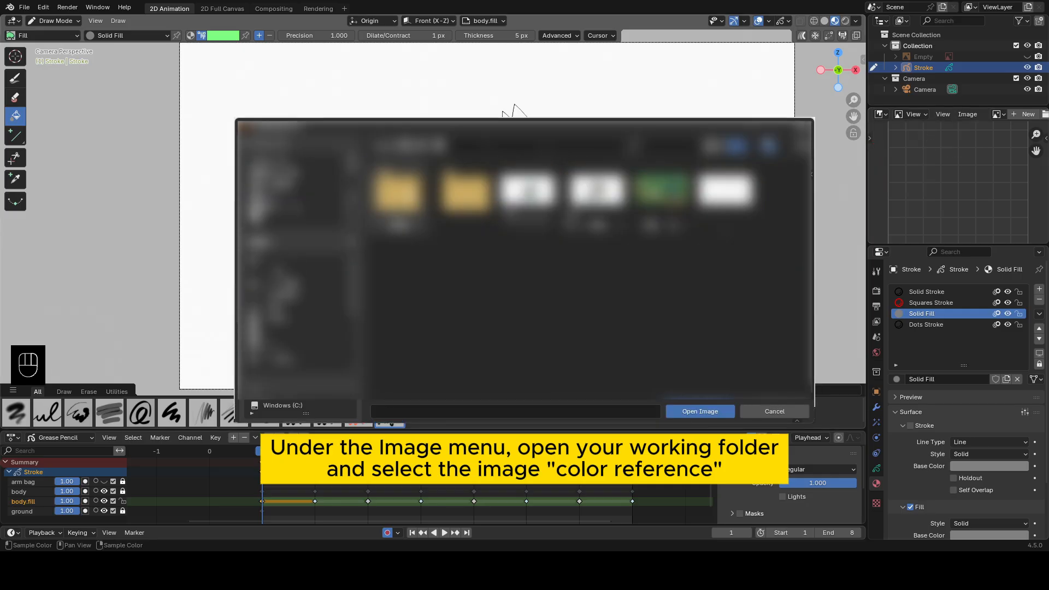
left_click(661, 191)
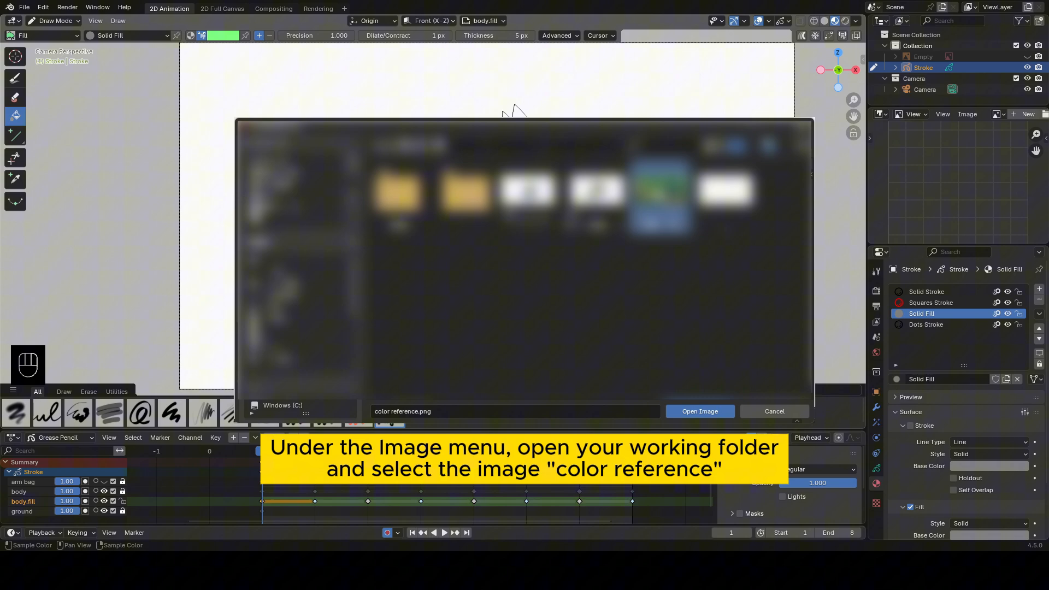
left_click(701, 411)
Sample the blue of the large character's body in the reference image as the Fill tool's color.
scroll(950, 174, "down", 1)
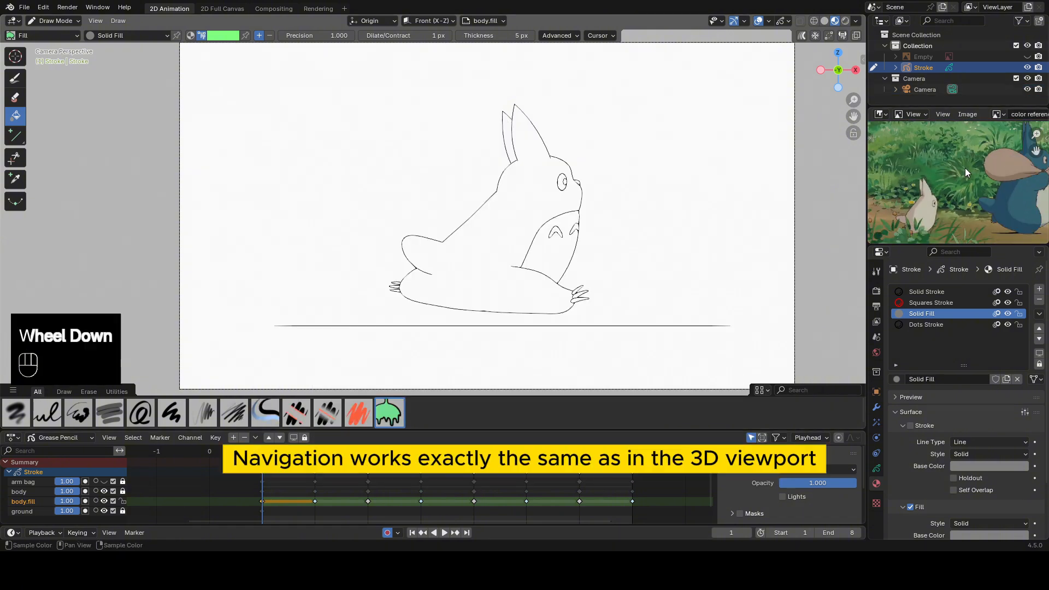
scroll(965, 170, "up", 2)
scroll(965, 170, "down", 2)
scroll(965, 170, "up", 3)
scroll(964, 170, "down", 2)
scroll(963, 171, "up", 1)
scroll(963, 172, "down", 1)
scroll(963, 171, "up", 2)
mouse_move(985, 180)
middle_mouse_down("shift")
mouse_move(901, 178)
mouse_move(959, 186)
mouse_move(976, 220)
mouse_move(982, 194)
middle_mouse_up("shift")
scroll(952, 179, "down", 2)
scroll(951, 179, "up", 1, "shift")
scroll(977, 221, "up", 2, "shift")
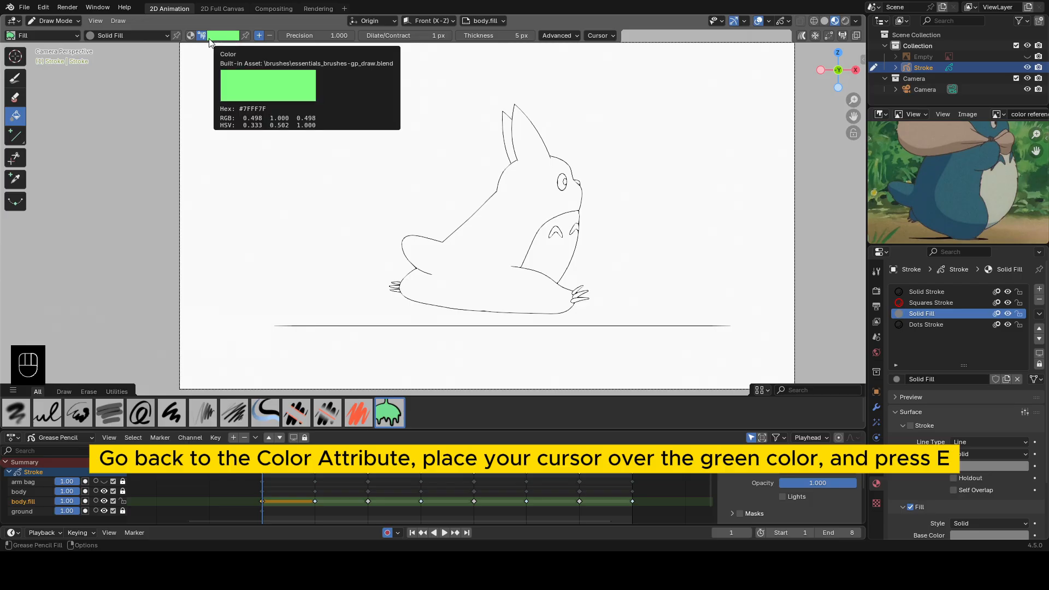
key("e")
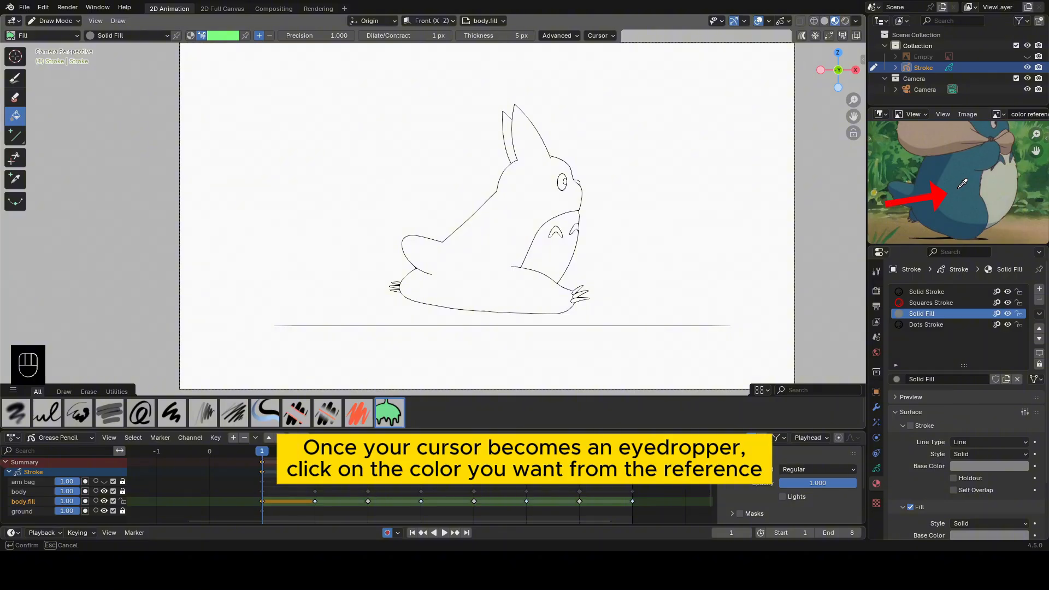
left_click(961, 185)
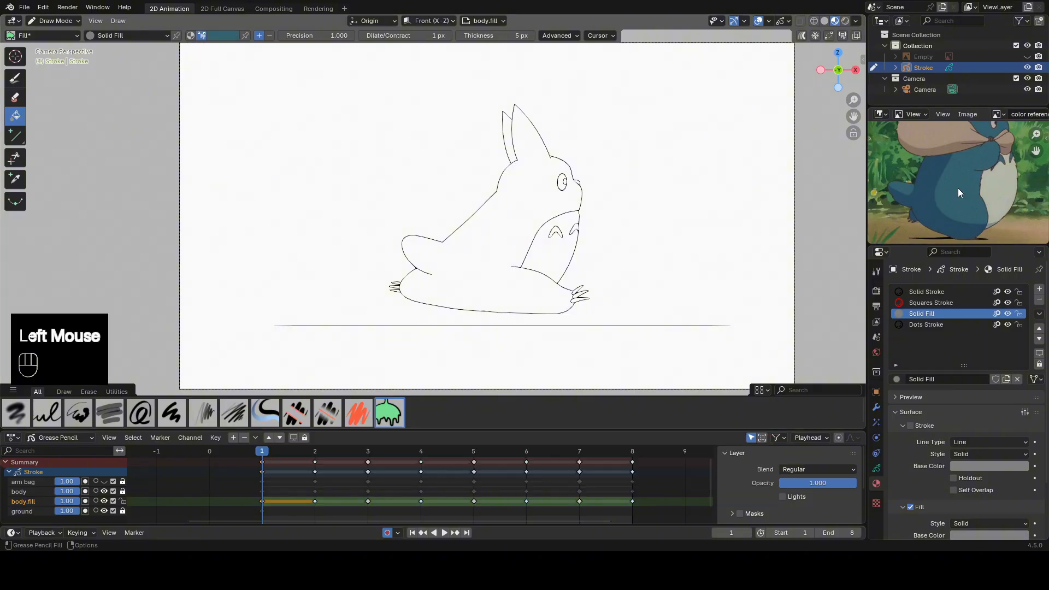
Set the scene's Color Management Look to Medium Contrast in the render properties.
left_click(876, 292)
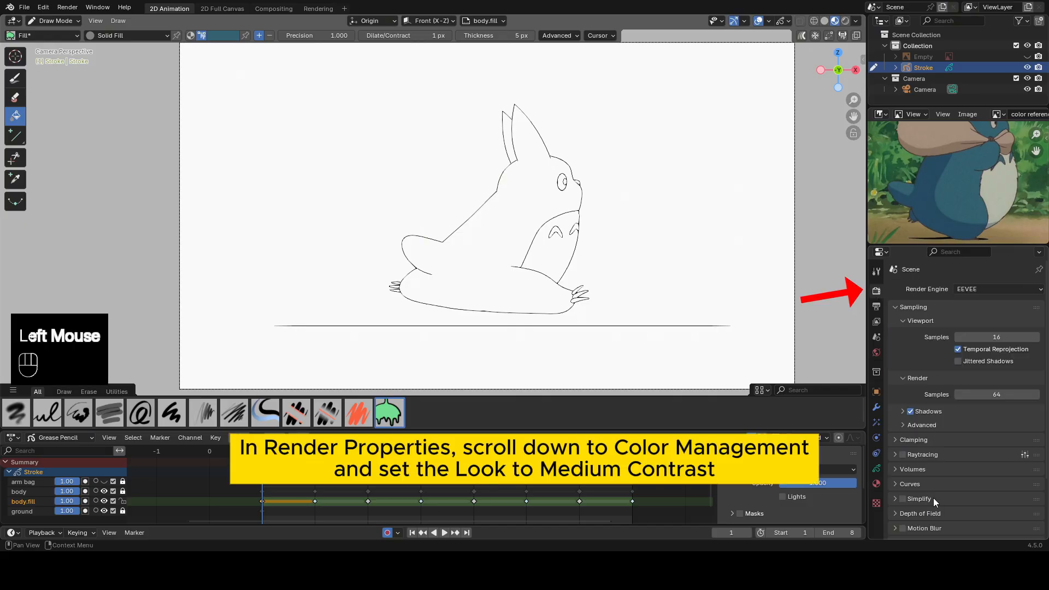
scroll(933, 497, "down", 5)
left_click(932, 534)
scroll(955, 440, "down", 2)
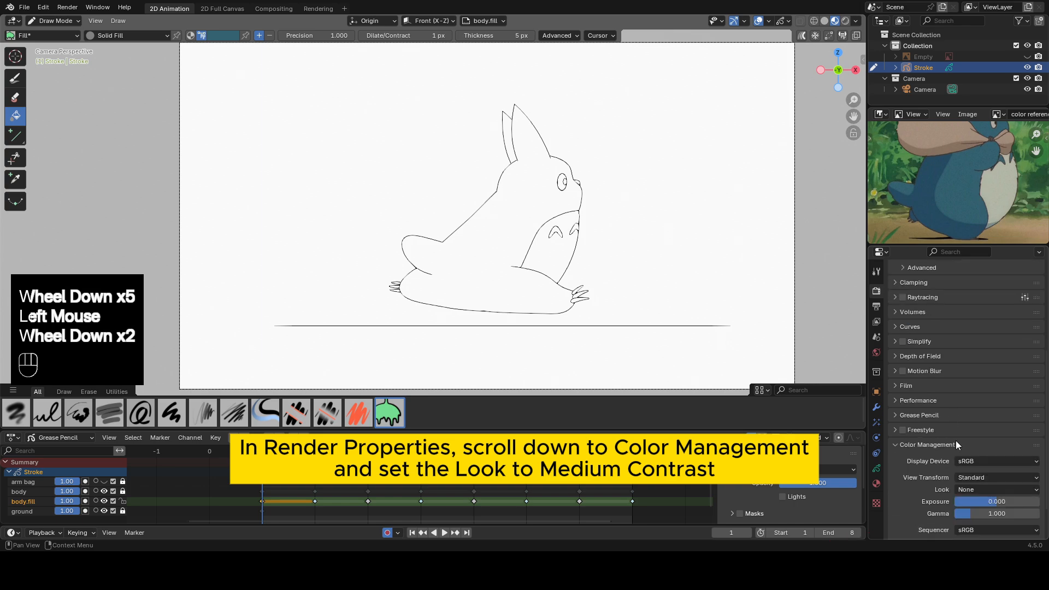
scroll(955, 440, "down", 1)
left_click(966, 467)
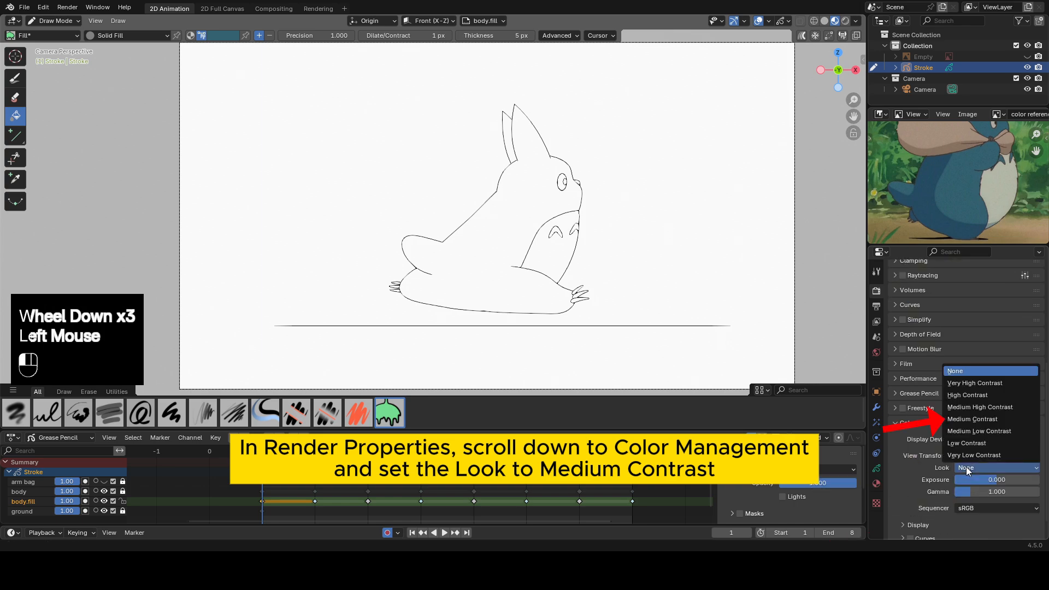
left_click(967, 468)
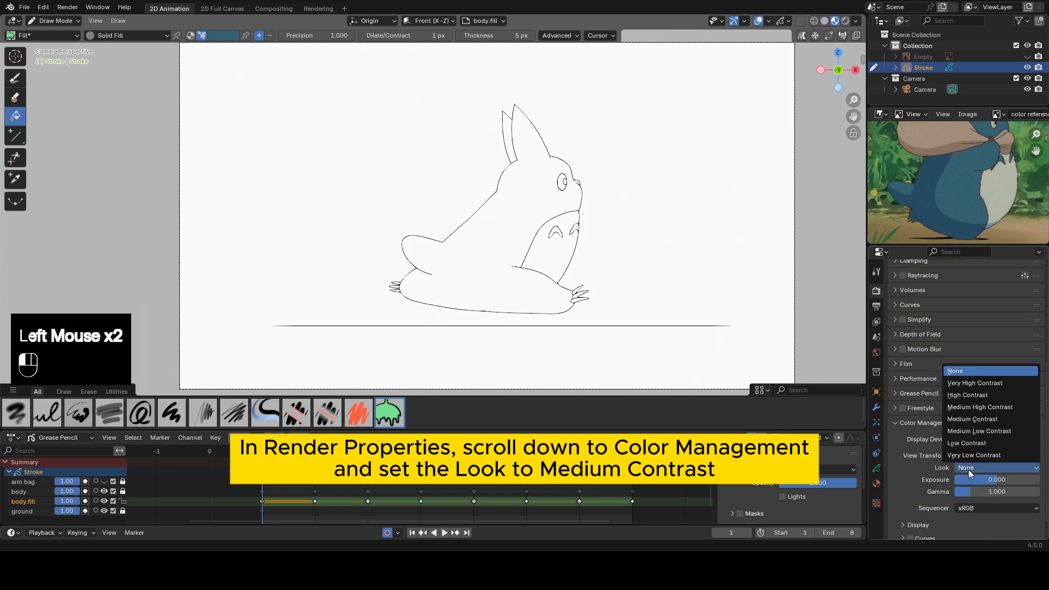
left_click(978, 419)
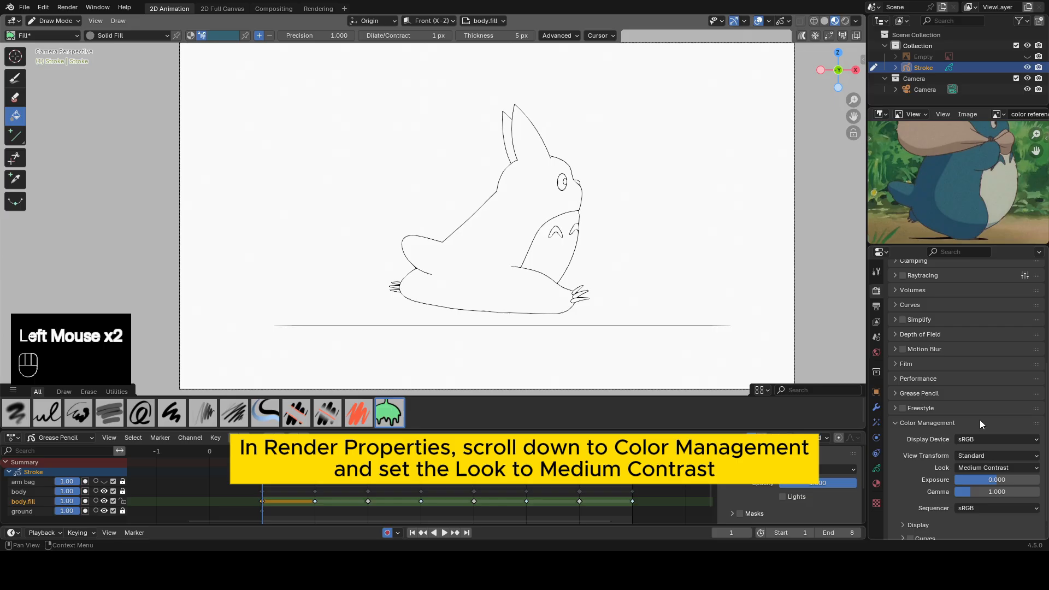
Disable Use Lights in the Stroke object's visibility settings.
left_click(877, 391)
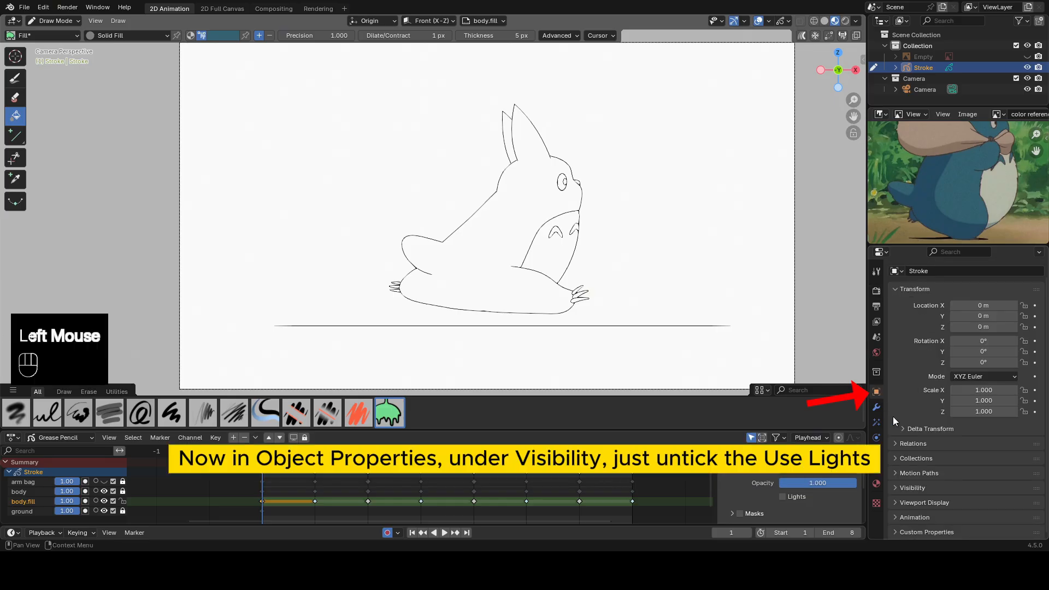
left_click(899, 486)
scroll(912, 484, "down", 3)
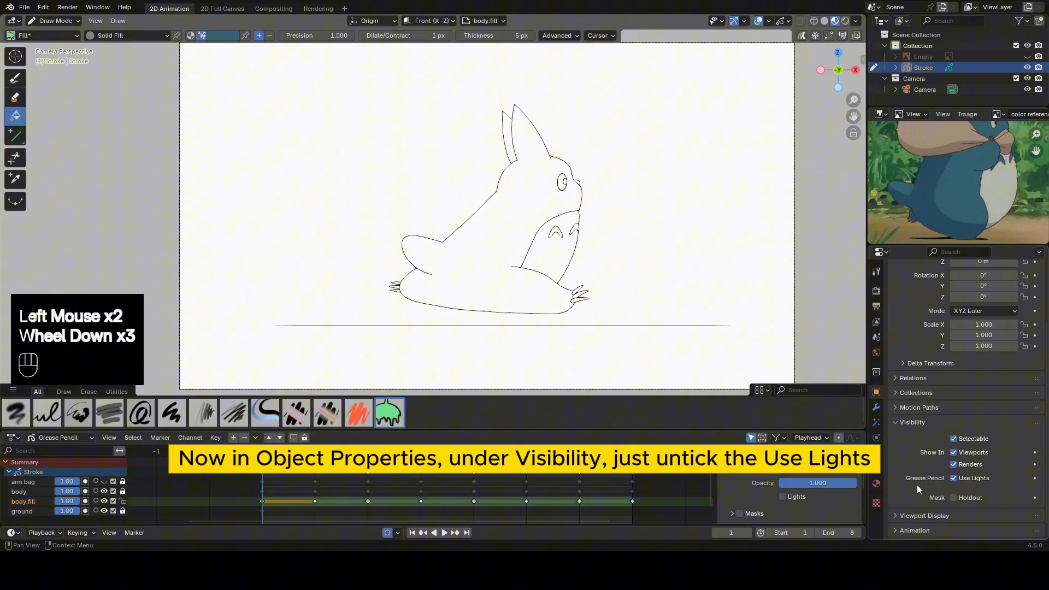
left_click(955, 478)
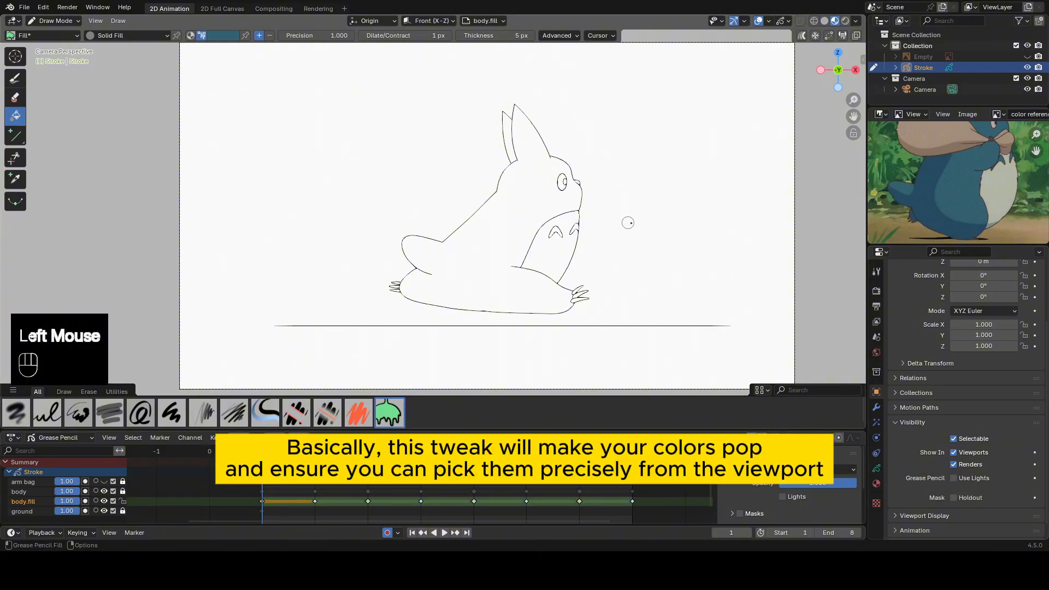
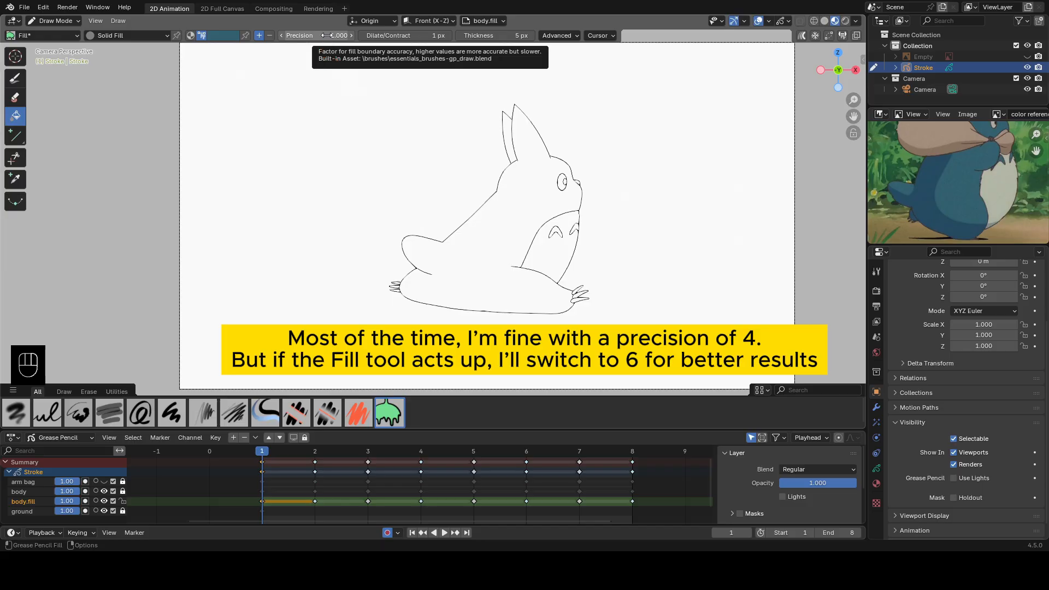
Set the Fill tool's precision to 4.
left_click(326, 36)
key("Return")
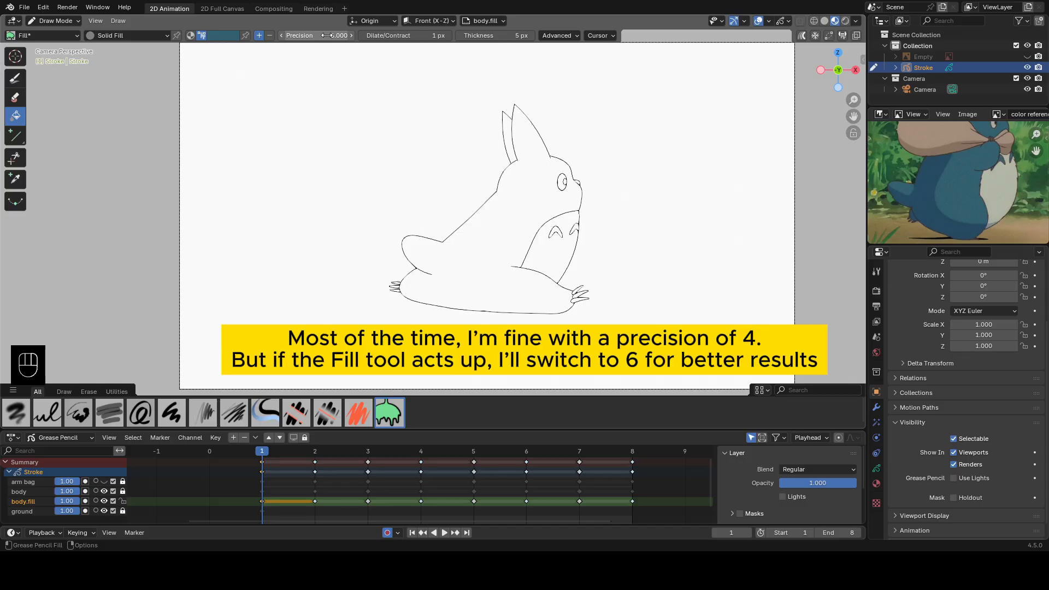
left_click(327, 36)
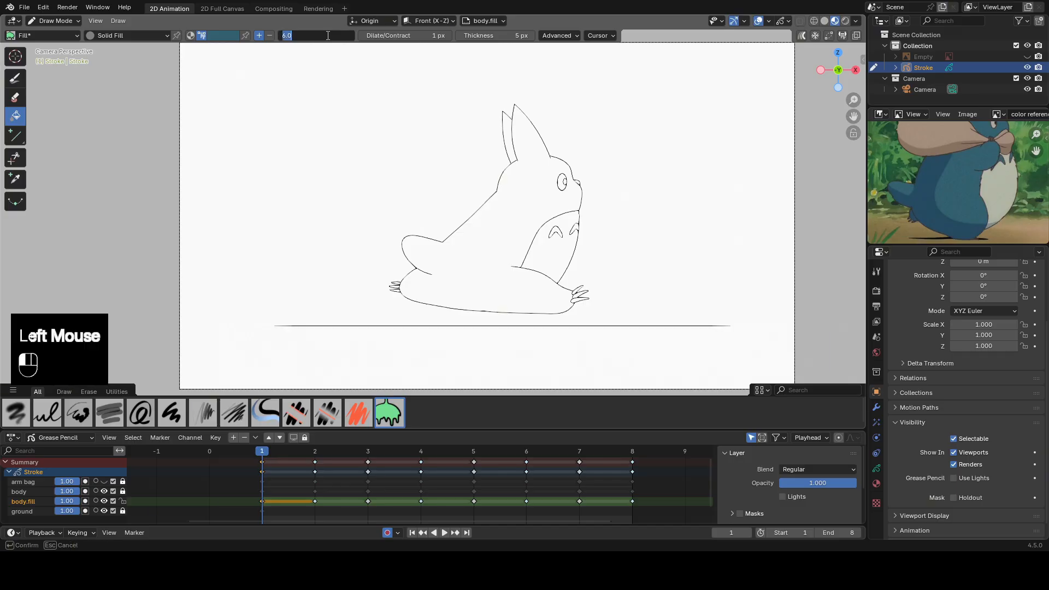
type("4")
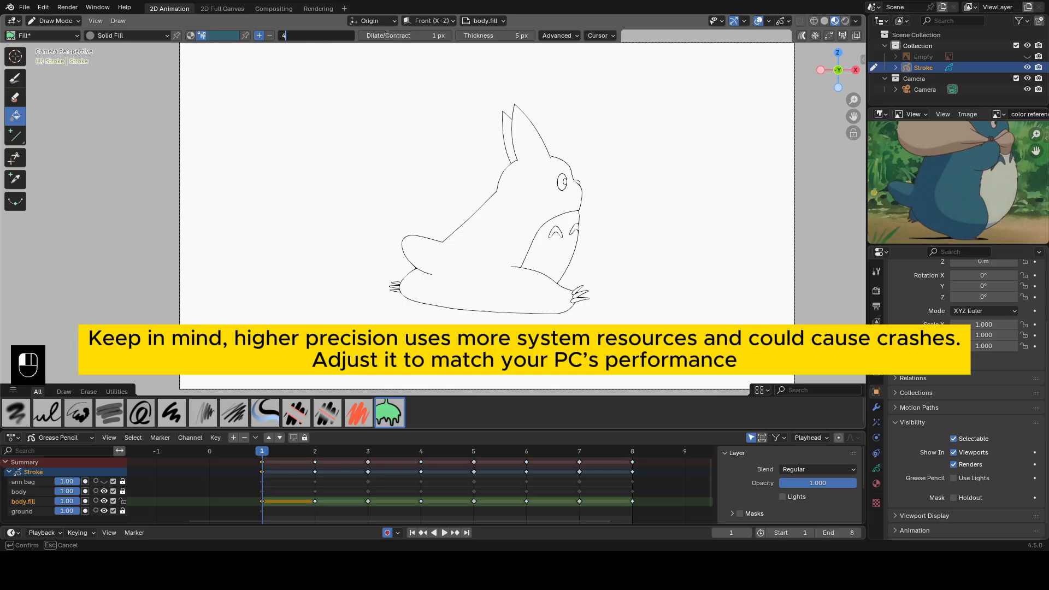
key("Return")
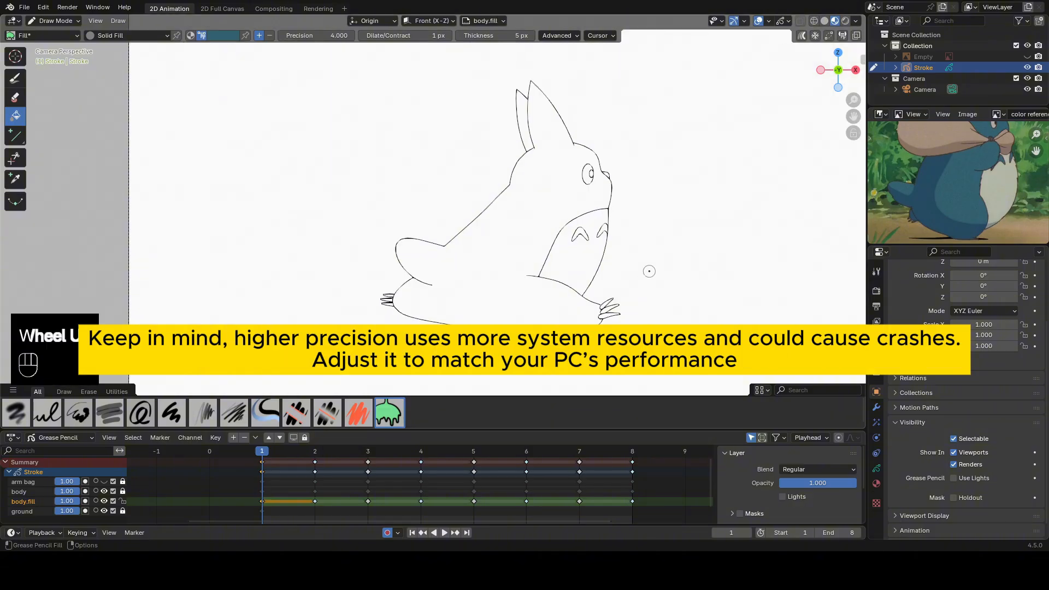
Turn on Visual Aids for gap closure in the Fill tool's advanced settings.
scroll(649, 271, "up", 1)
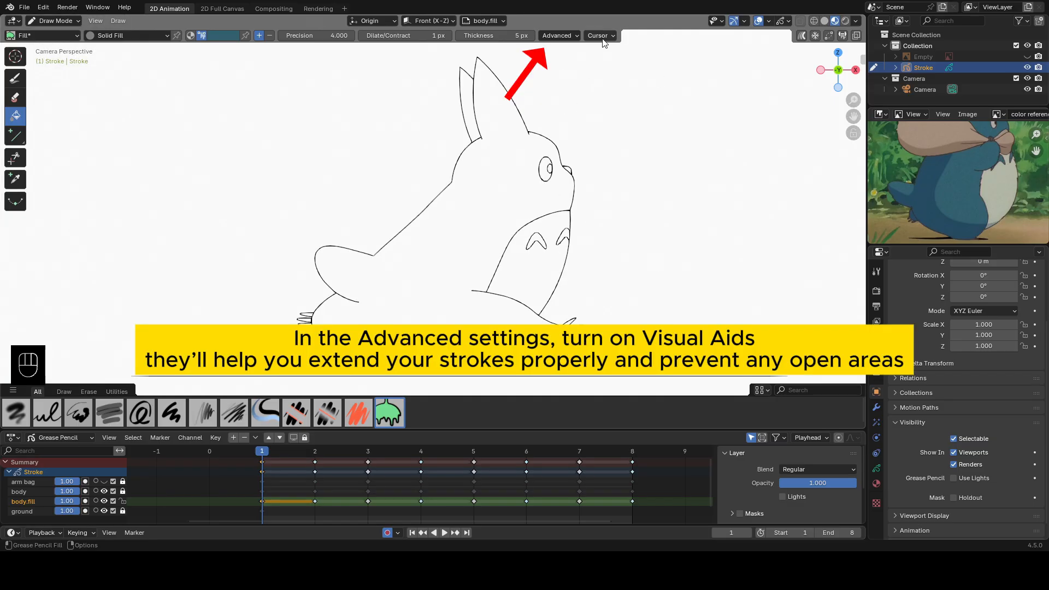
left_click(570, 37)
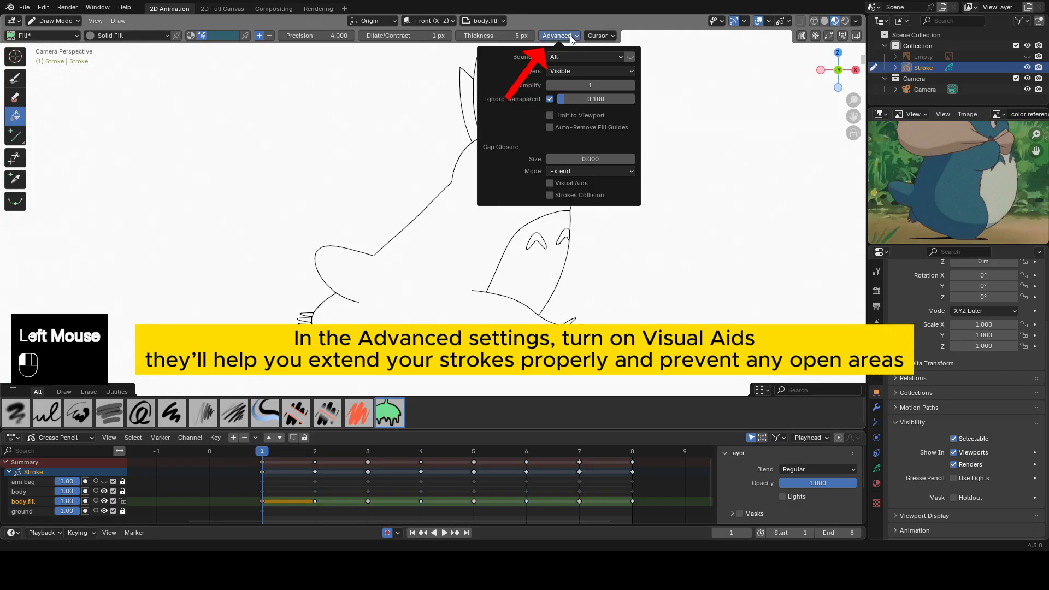
left_click(550, 183)
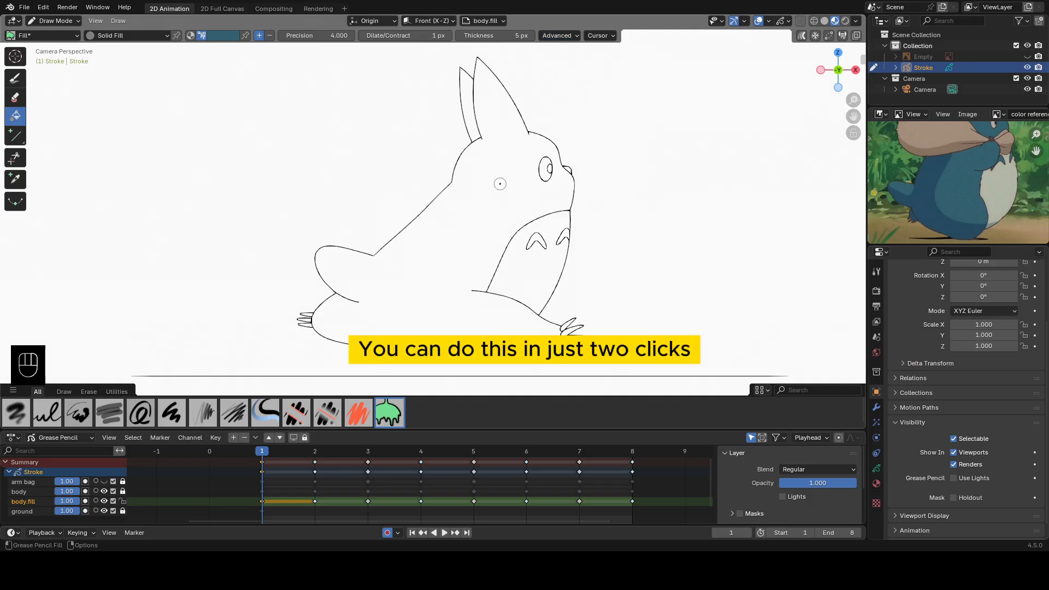
Fill the character's body on frame 1 with the sampled blue, using a stroke extension length of 0.020 to close the gaps.
left_click(490, 204)
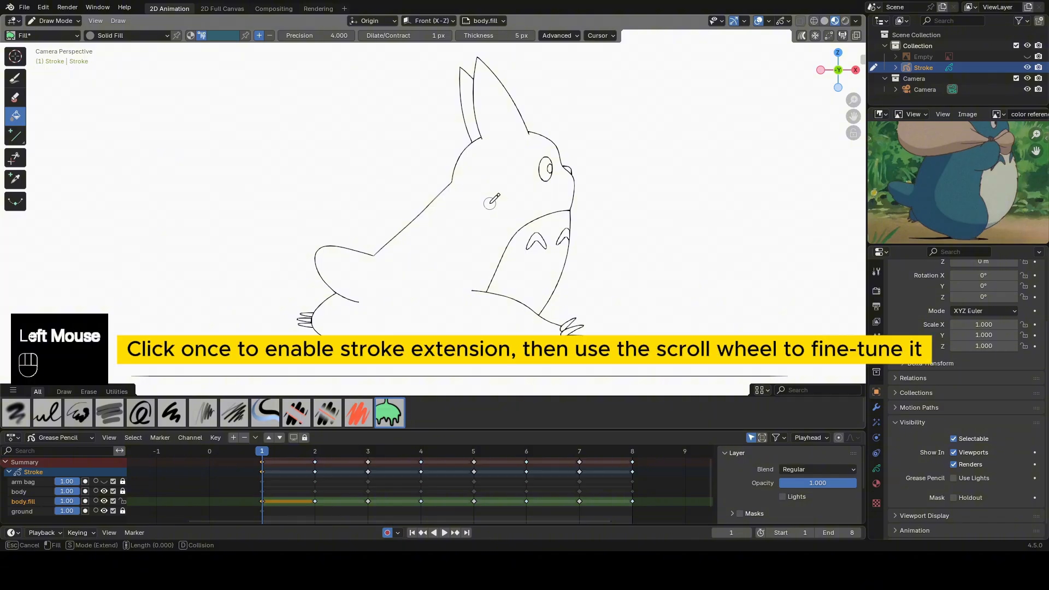
scroll(489, 203, "down", 4)
scroll(490, 203, "up", 2)
scroll(489, 203, "down", 2)
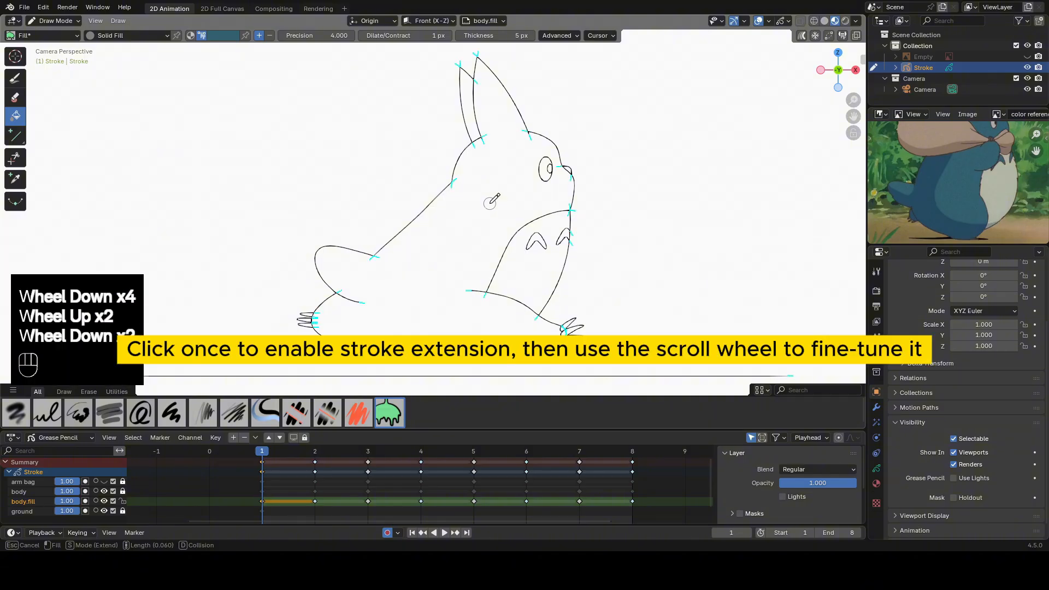
scroll(489, 203, "down", 4)
scroll(490, 203, "up", 4)
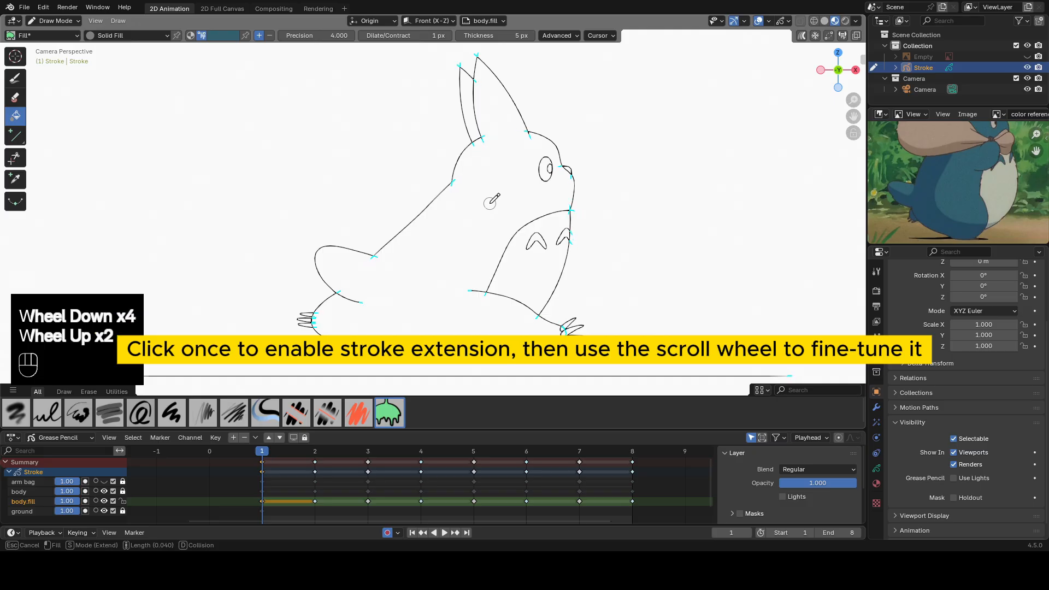
scroll(489, 203, "down", 1)
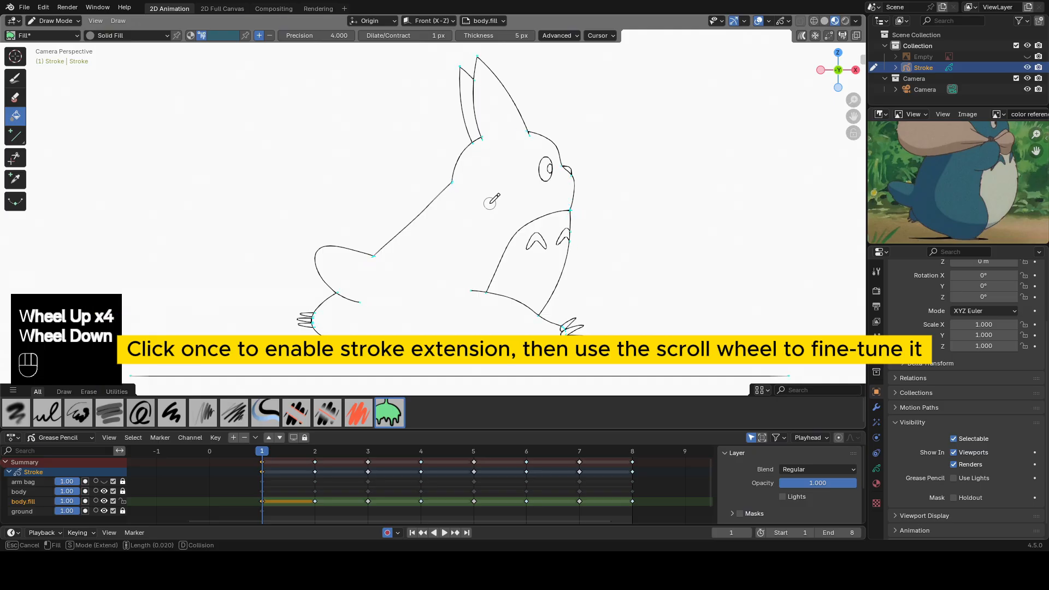
scroll(489, 203, "up", 1)
scroll(489, 203, "down", 1)
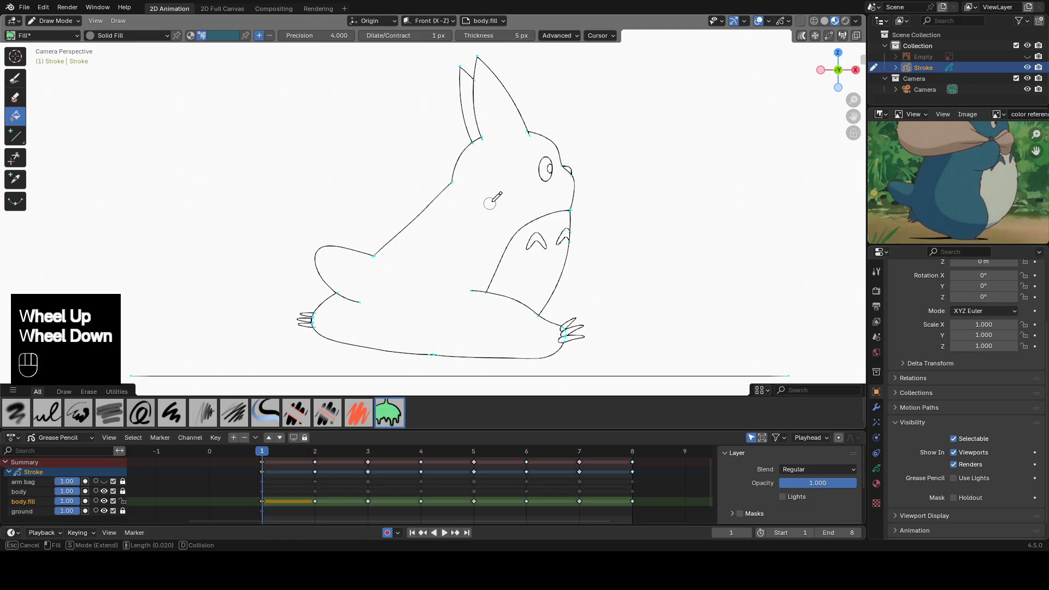
left_click(505, 179)
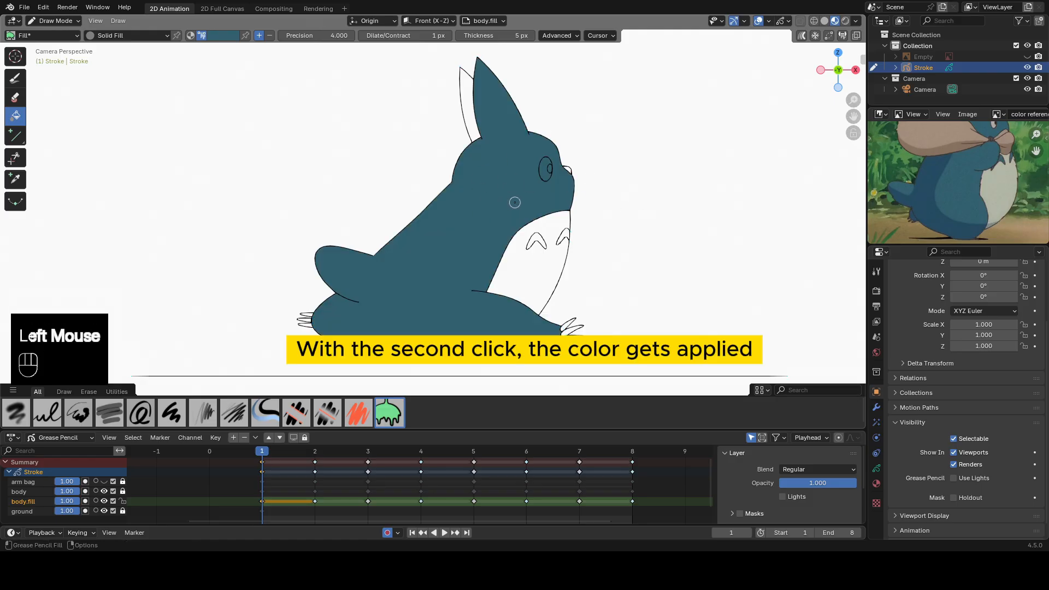
Fill the unpainted far ear with the same blue.
scroll(528, 183, "up", 1)
middle_click_drag(527, 184, 558, 199, "shift")
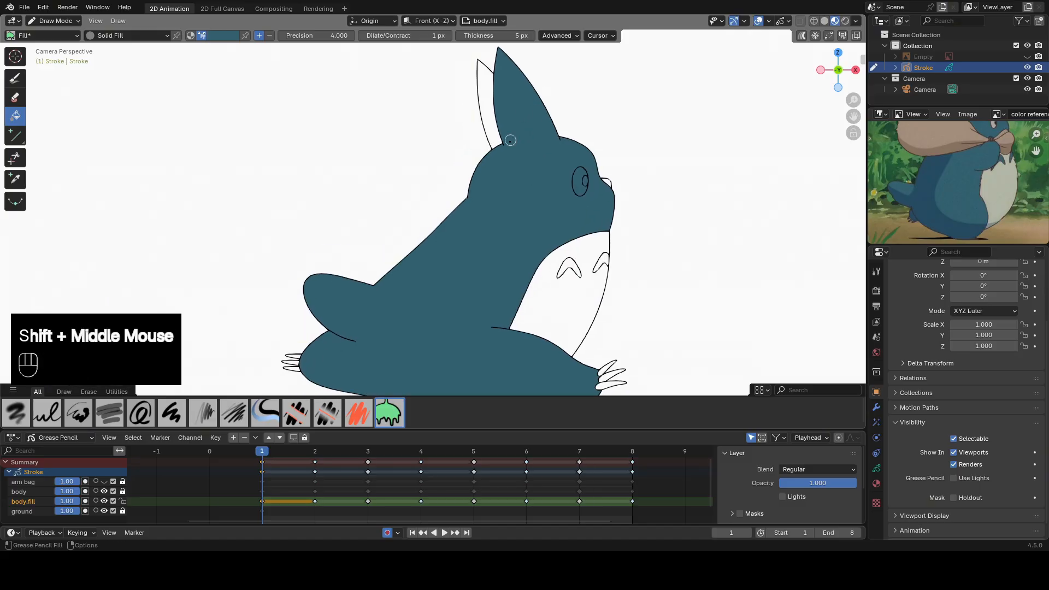
left_click(485, 83)
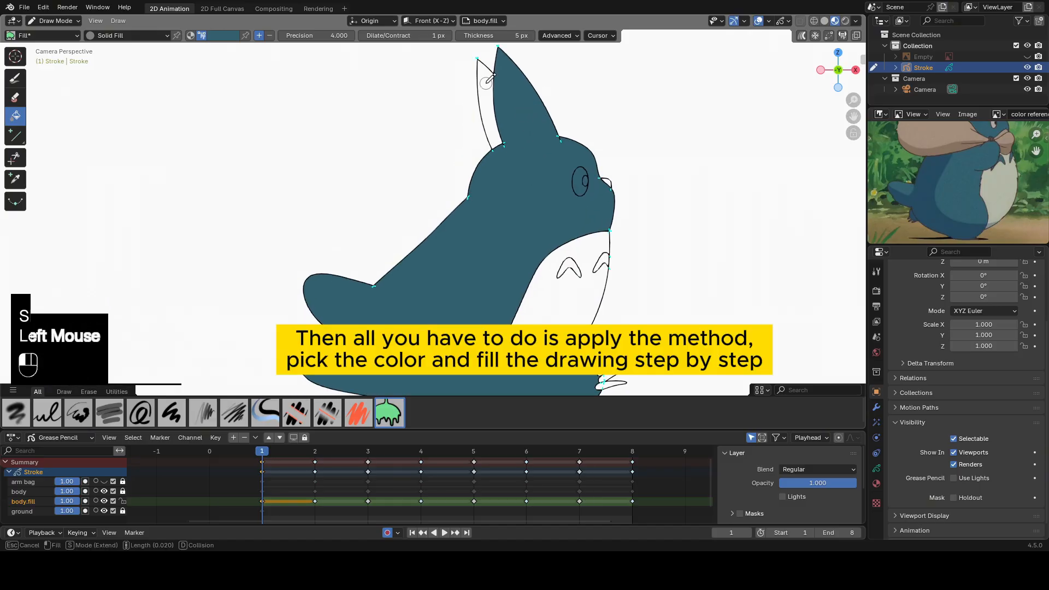
left_click(485, 83)
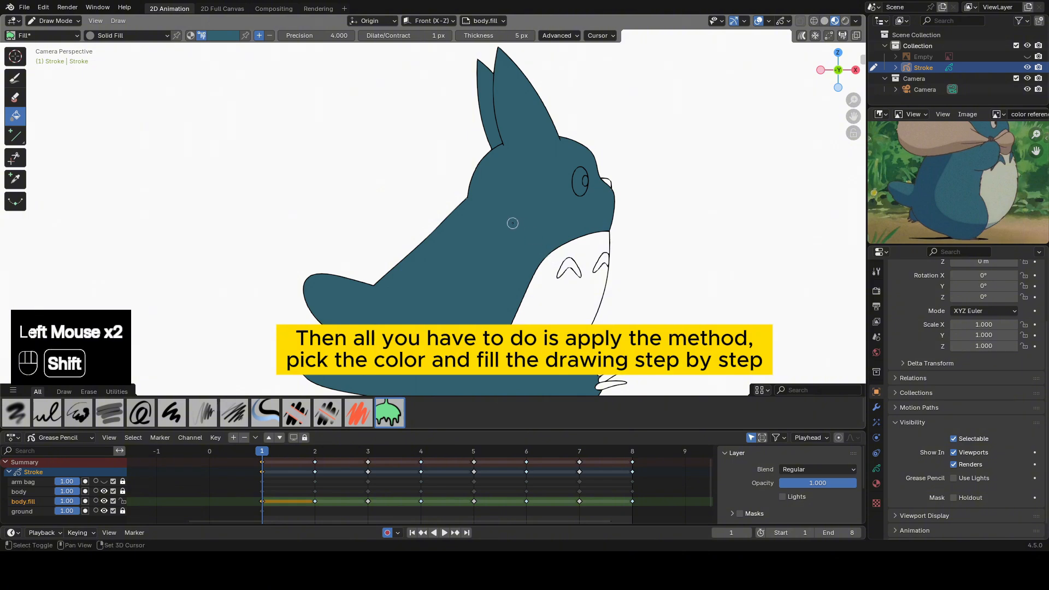
Sample the pale belly color from the reference image and fill the character's belly with it.
mouse_move(516, 224)
middle_mouse_down("shift")
mouse_move(493, 201)
mouse_move(497, 173)
middle_mouse_up("shift")
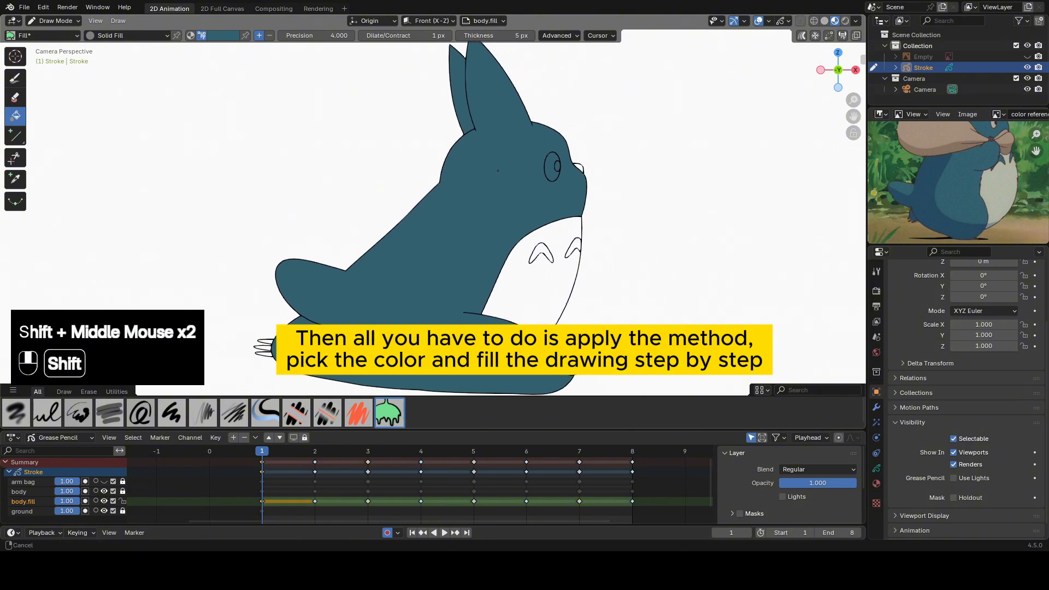
left_click(218, 35)
key("e")
left_click(1008, 178)
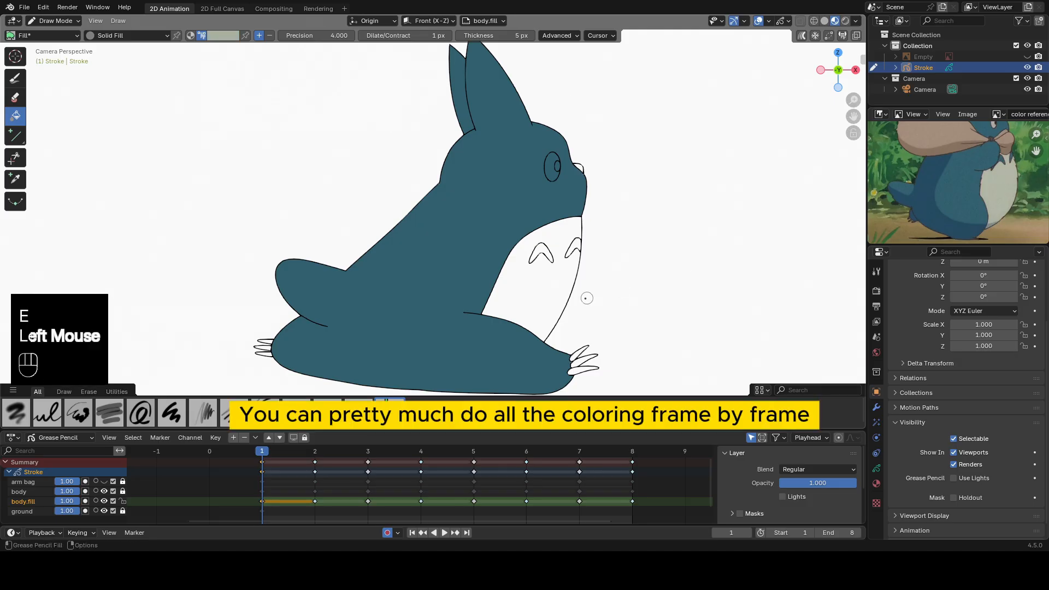
left_click(553, 277)
left_click(552, 277)
Sample the blue from the painted body and fill the two chest markings with it.
key("e")
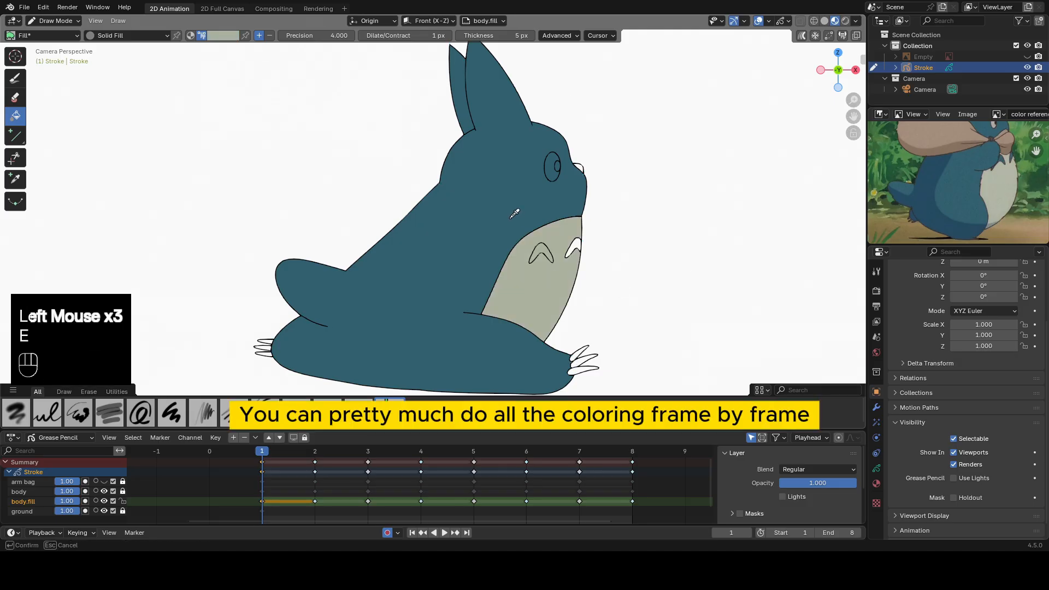
left_click(496, 211)
scroll(499, 213, "up", 2)
left_click(645, 166)
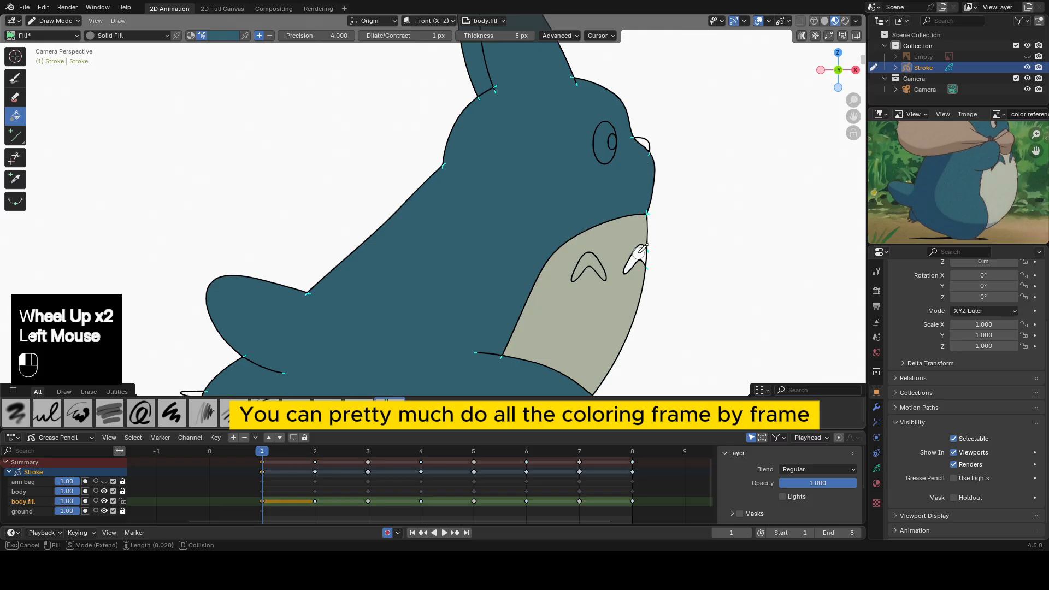
left_click(635, 258)
left_click(585, 268)
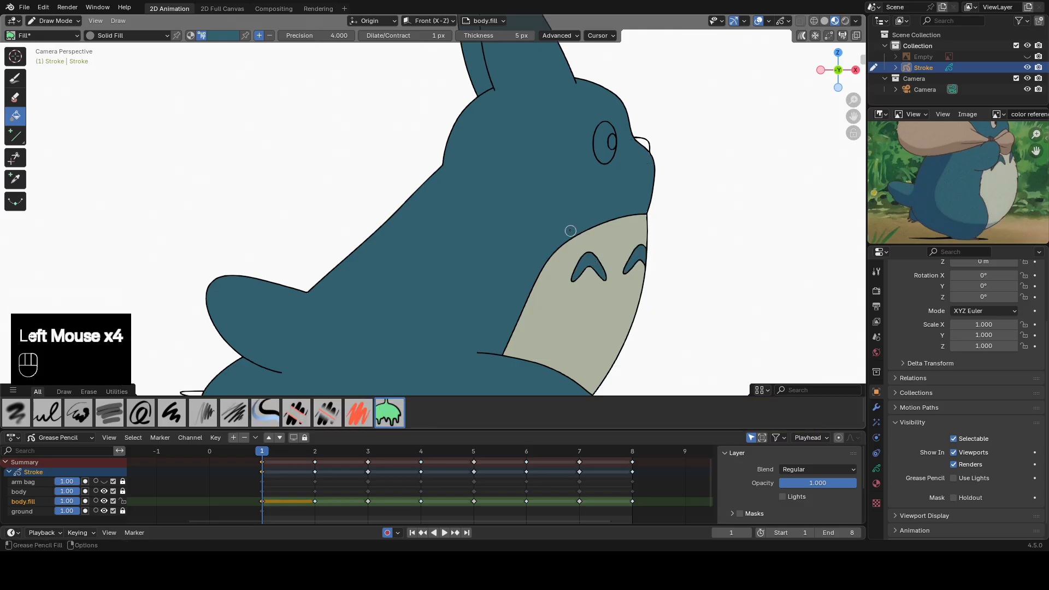
left_click(609, 156)
key("ctrl+z")
key("ctrl+z")
left_click(589, 261)
left_click(499, 163)
Sample the dark color of the pupil in the reference image and fill the character's nose with it.
scroll(499, 162, "down", 1)
middle_click_drag(951, 186, 962, 170, "shift")
scroll(958, 175, "up", 2)
scroll(964, 172, "up", 1)
key("e")
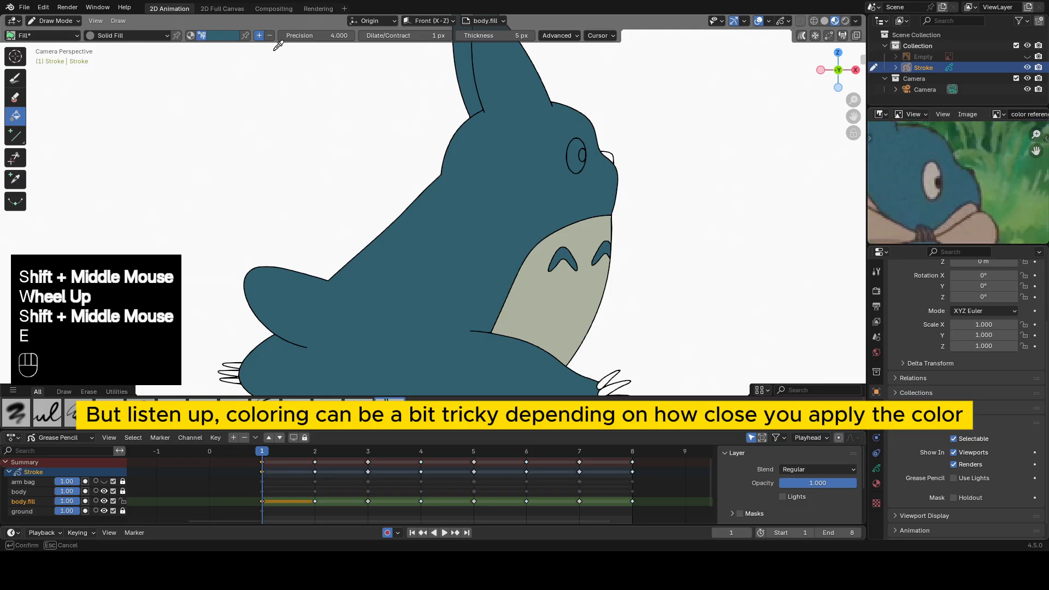
left_click(917, 165)
key("e")
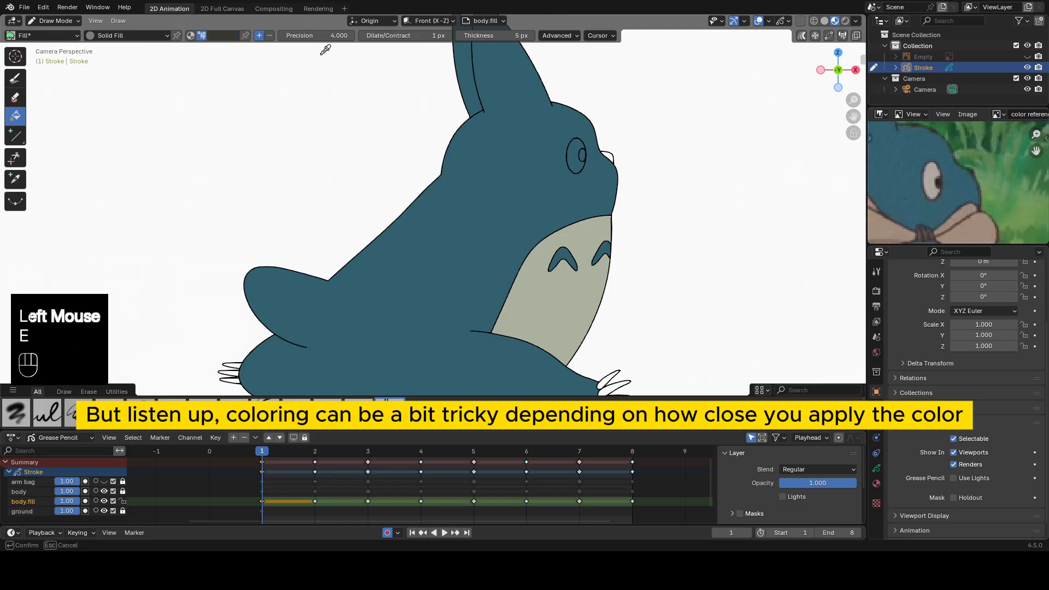
left_click(938, 182)
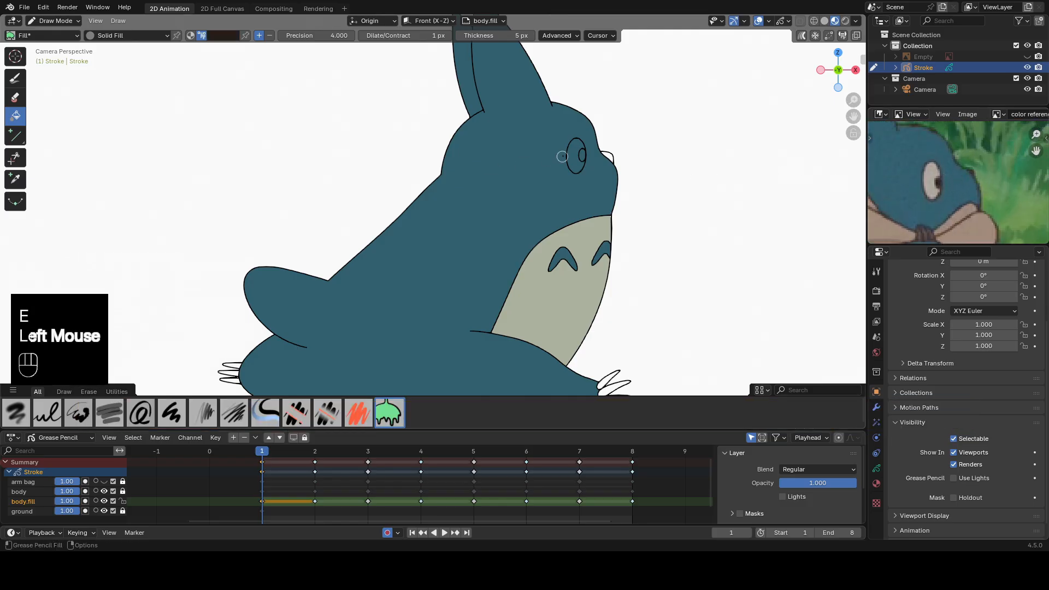
left_click(605, 155)
Sample the eye white from the reference image and fill the character's eye with it.
key("e")
left_click(930, 173)
left_click(577, 157)
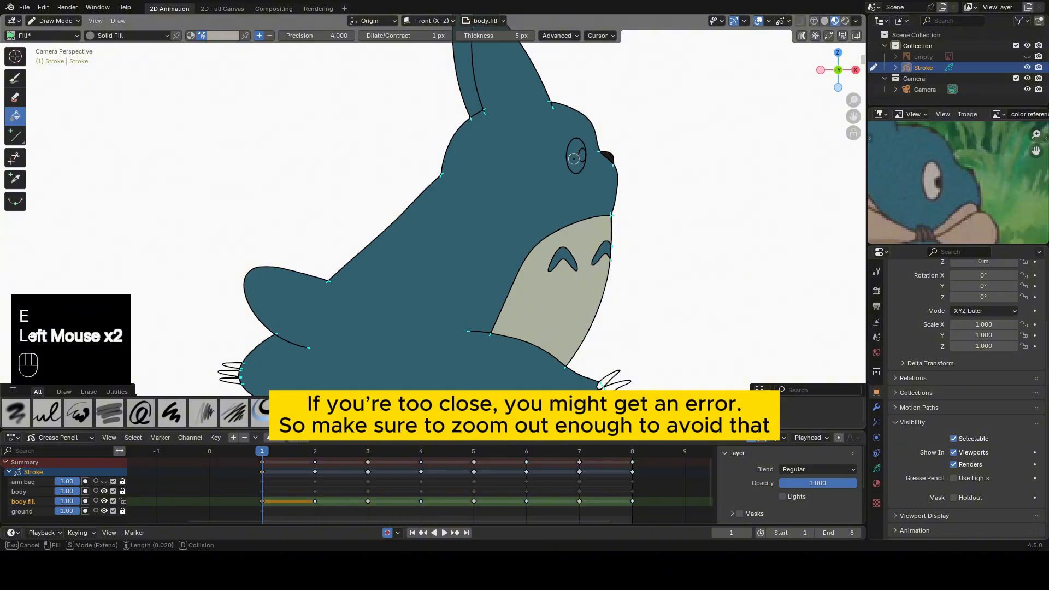
left_click(575, 157)
Sample the nose's dark color in the drawing and fill the pupil with it.
key("e")
left_click(608, 155)
left_click(583, 153)
left_click(583, 154)
scroll(570, 240, "down", 2)
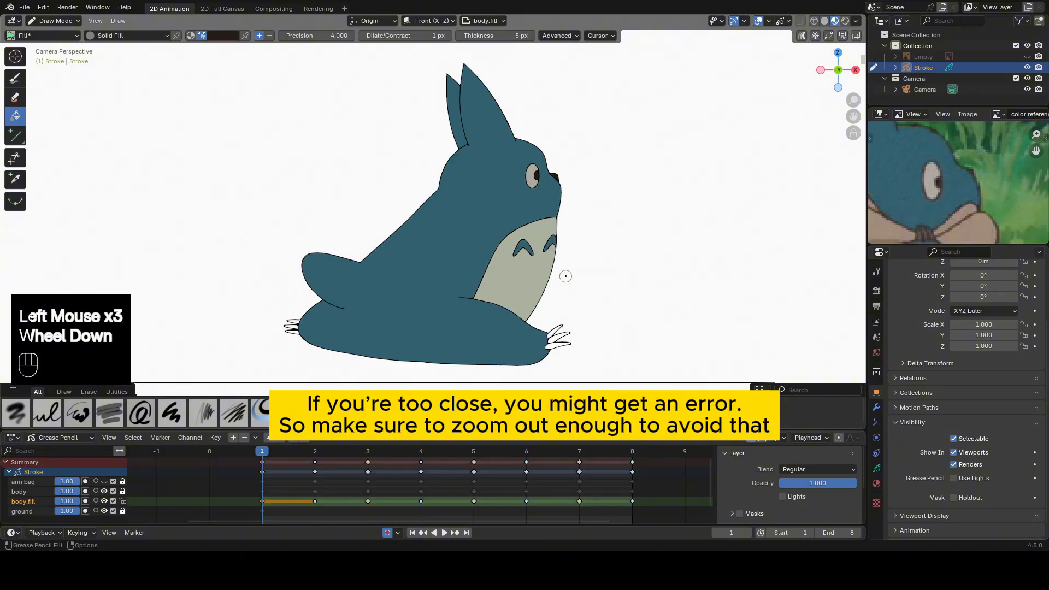
Sample the dark brown of the sack's knot in the reference image as the fill color.
middle_click_drag(518, 343, 499, 272, "shift")
scroll(929, 196, "up", 2)
middle_click_drag(929, 213, 953, 131, "shift")
key("e")
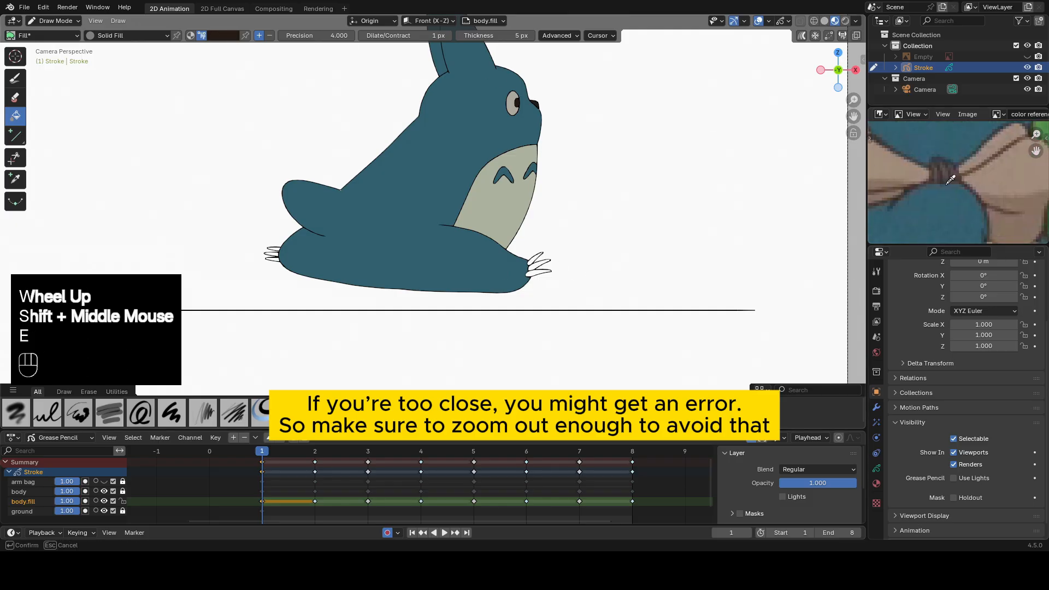
left_click(940, 171)
Try to fill the front foot's lowest claw with the dark brown at a stroke extension length of 0.020, undoing each attempt.
scroll(599, 300, "up", 2)
middle_click_drag(600, 300, 580, 223, "shift")
scroll(590, 223, "up", 3)
left_click(614, 224)
left_click(614, 222)
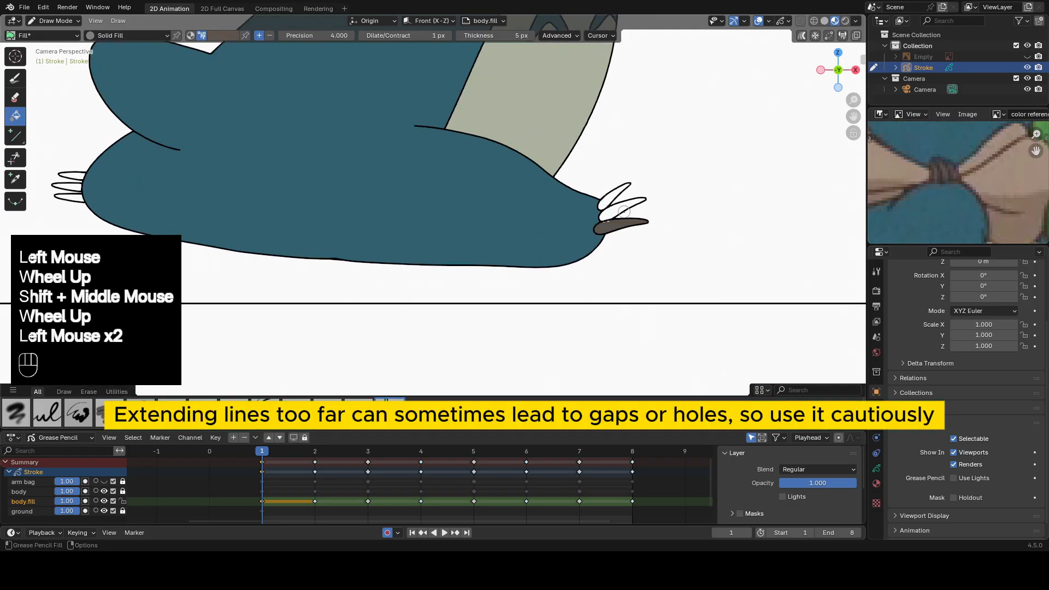
scroll(615, 220, "up", 3)
middle_click_drag(696, 223, 474, 219, "shift")
scroll(474, 219, "up", 1)
key("ctrl+z")
left_click(474, 216)
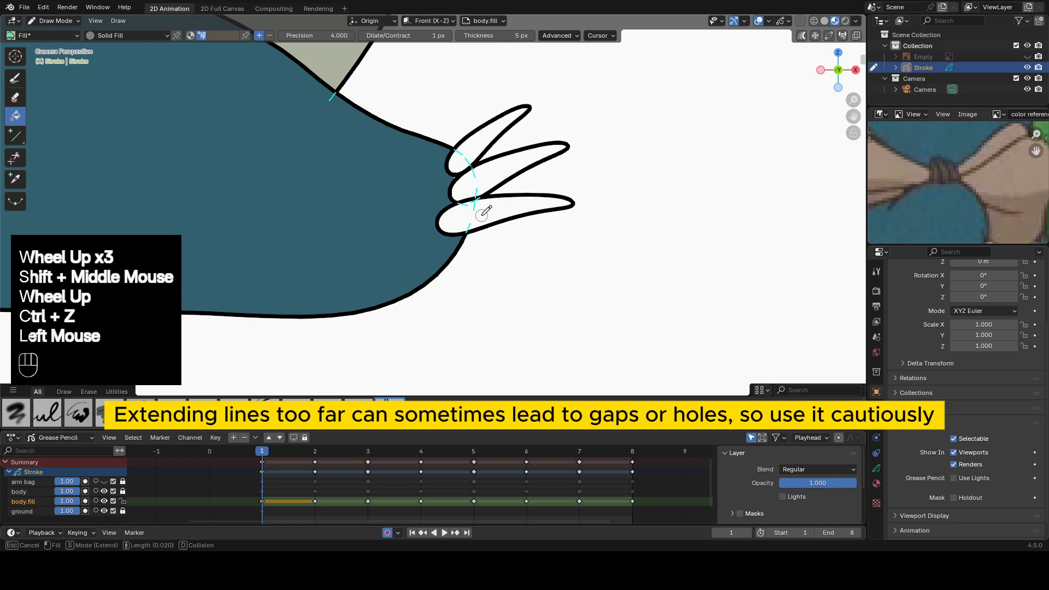
left_click(482, 210)
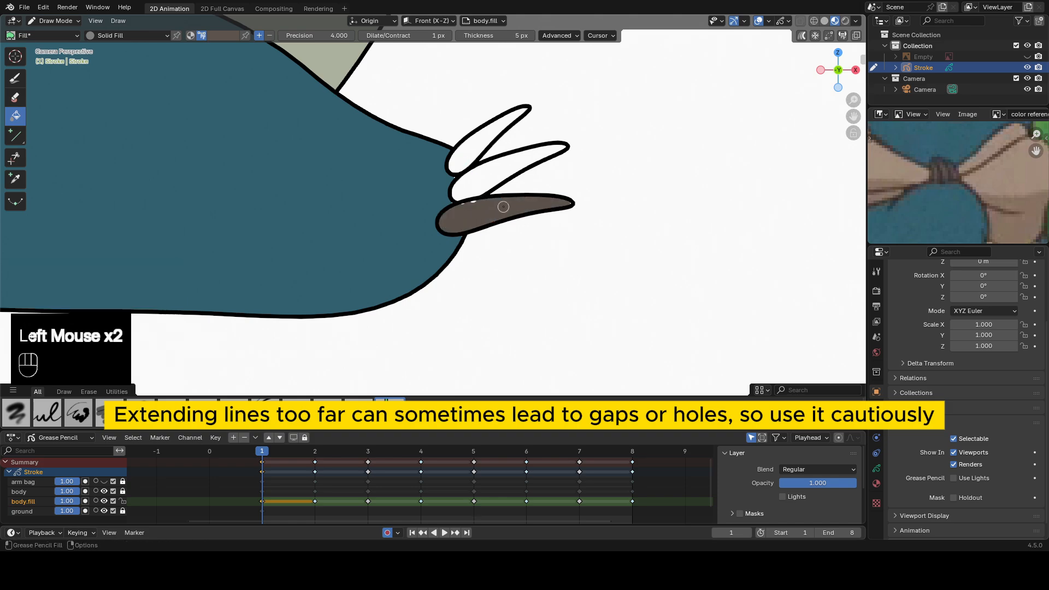
key("ctrl+z")
Fill the front foot's three claws with the dark brown, reducing the stroke extension length to 0.
left_click(494, 211)
scroll(494, 210, "up", 1)
scroll(494, 210, "down", 2)
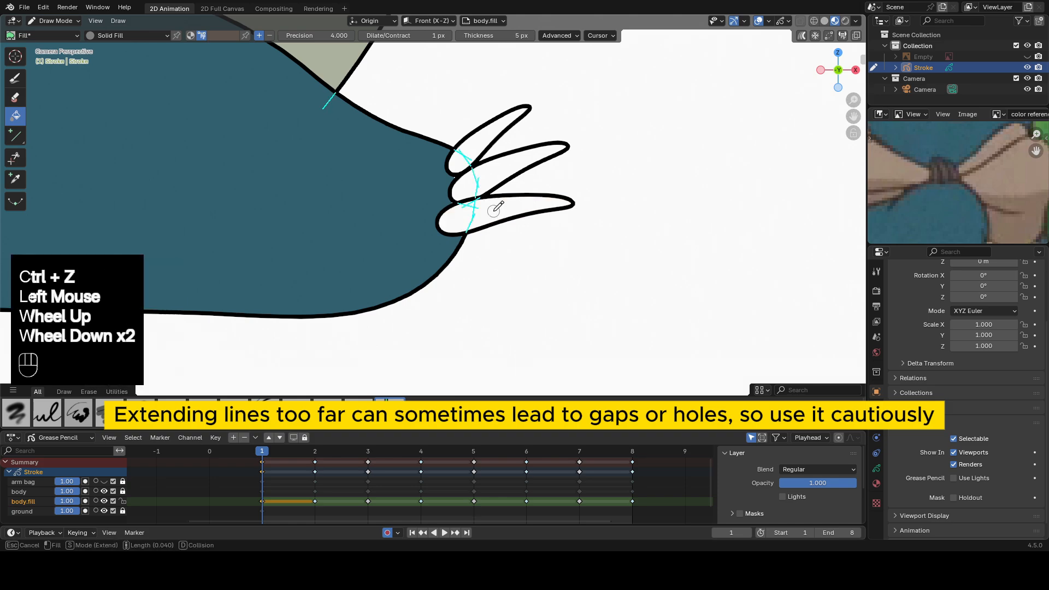
scroll(494, 210, "up", 2)
left_click(493, 211)
left_click(492, 171)
left_click(492, 171)
left_click(471, 148)
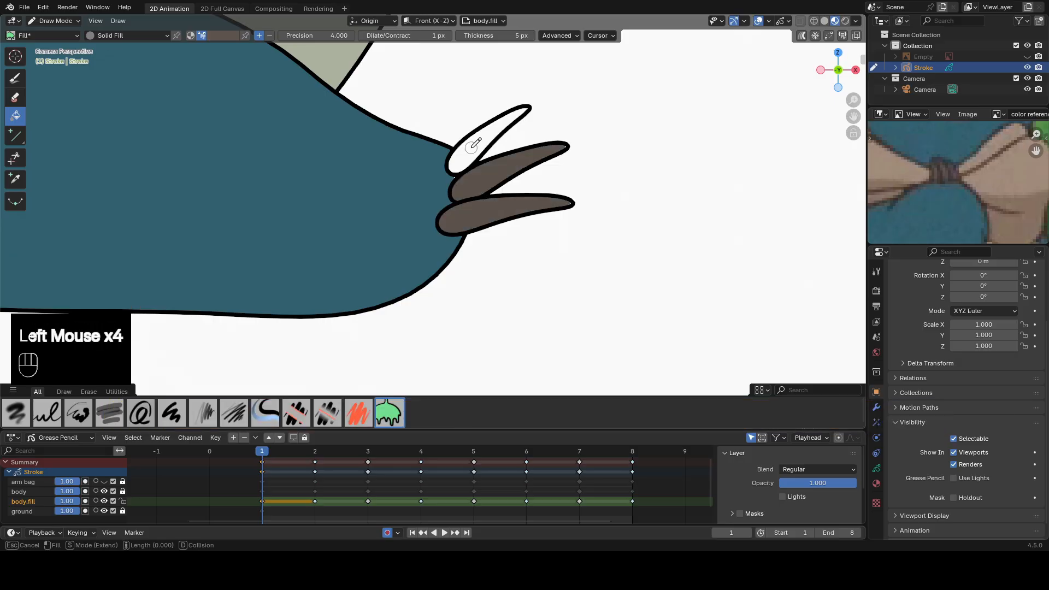
left_click(470, 148)
Fill the rear foot's three claws with the same dark brown.
scroll(471, 148, "down", 2)
middle_click_drag(371, 139, 705, 211, "shift")
left_click_drag(706, 210, 742, 211, "shift")
scroll(280, 215, "up", 1)
middle_click_drag(280, 216, 494, 228, "shift")
scroll(494, 228, "up", 2)
left_click(494, 229)
left_click(494, 229)
double_click(497, 202)
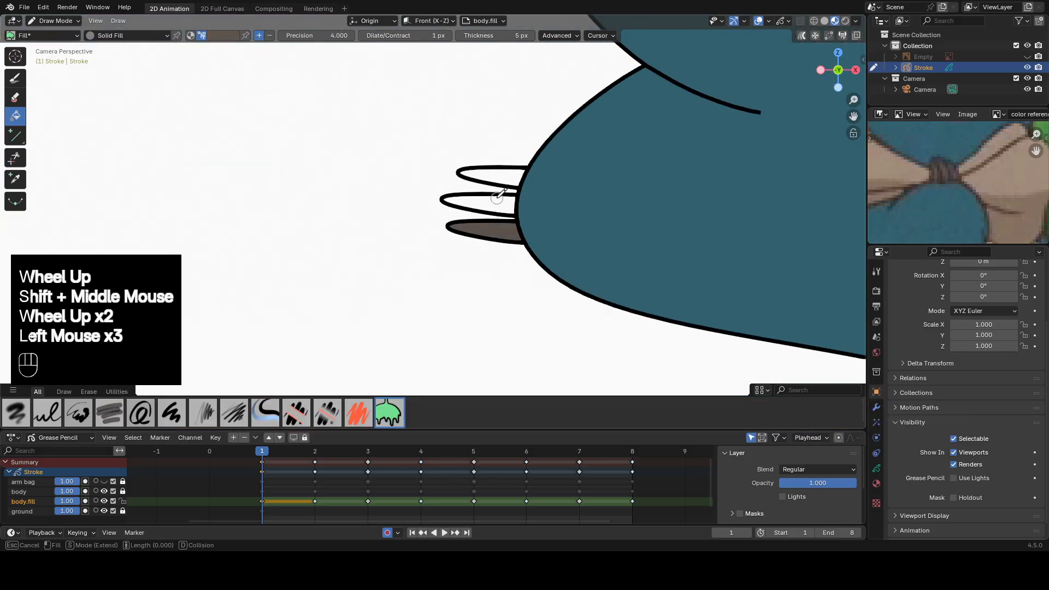
double_click(503, 177)
scroll(601, 216, "down", 2)
middle_click_drag(600, 216, 583, 148, "shift")
scroll(582, 148, "down", 1)
scroll(624, 236, "down", 1)
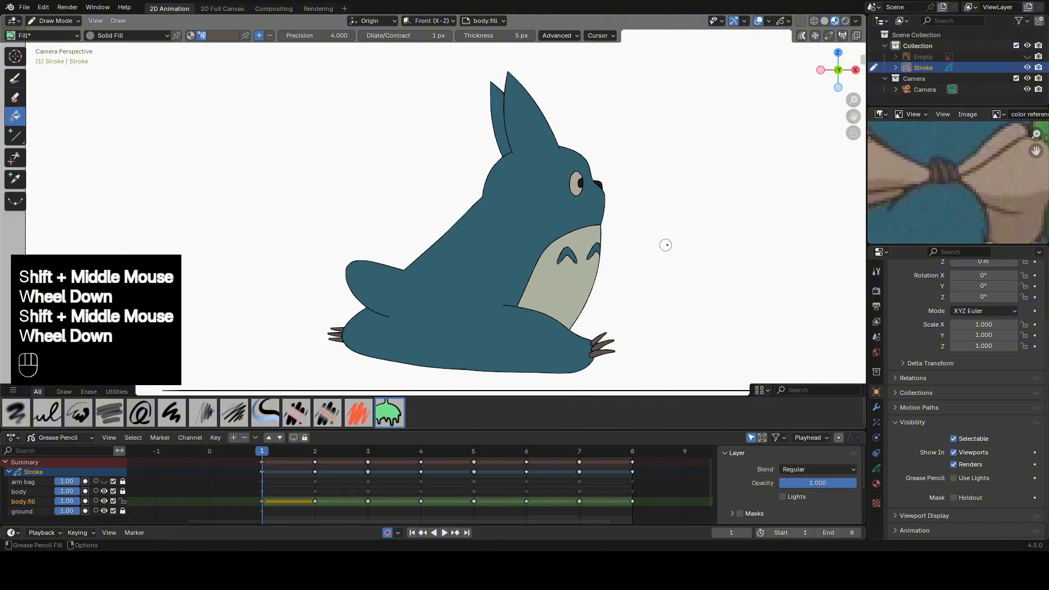
Examine the corner where the belly outline meets the face for small unfilled gaps.
scroll(664, 241, "up", 1)
mouse_move(665, 241)
middle_mouse_down("shift")
mouse_move(601, 197)
mouse_move(547, 208)
middle_mouse_up("shift")
scroll(601, 196, "up", 4)
scroll(601, 196, "up", 1)
scroll(544, 172, "up", 2)
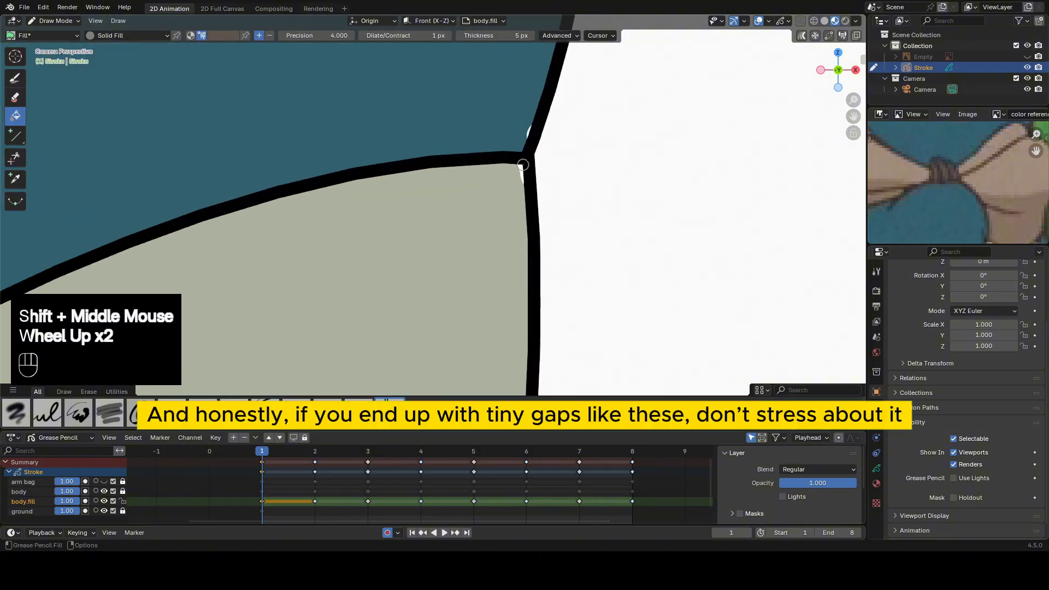
Go to frame 2, select the body and body.fill keyframes on frames 2 and 3, and enable Multi-frame Editing.
scroll(523, 165, "down", 6)
middle_click_drag(435, 187, 508, 220, "shift")
scroll(535, 234, "down", 1)
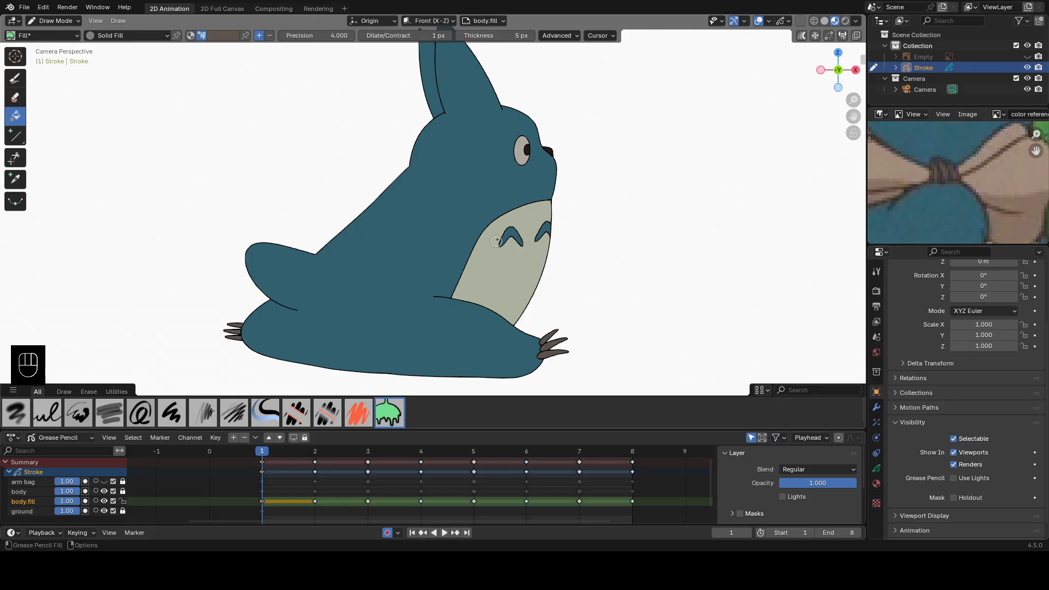
key("Up")
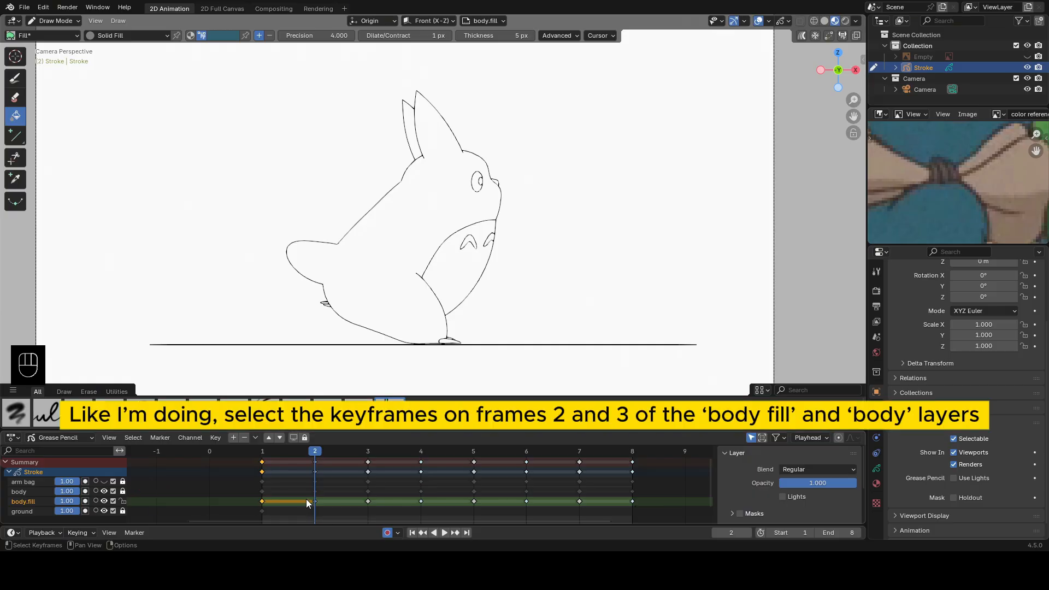
left_click_drag(303, 500, 379, 490)
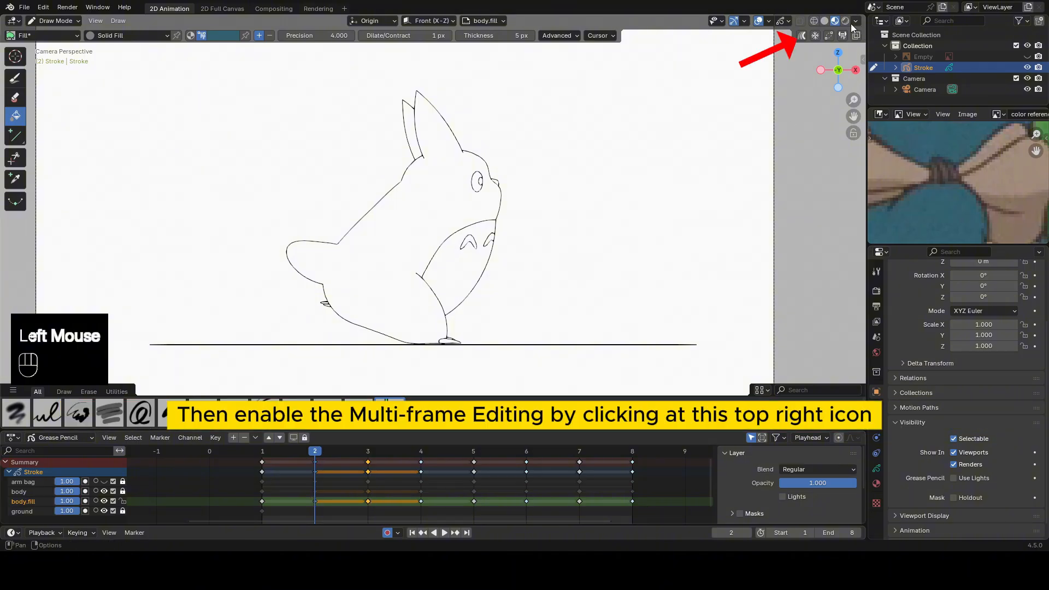
left_click(802, 36)
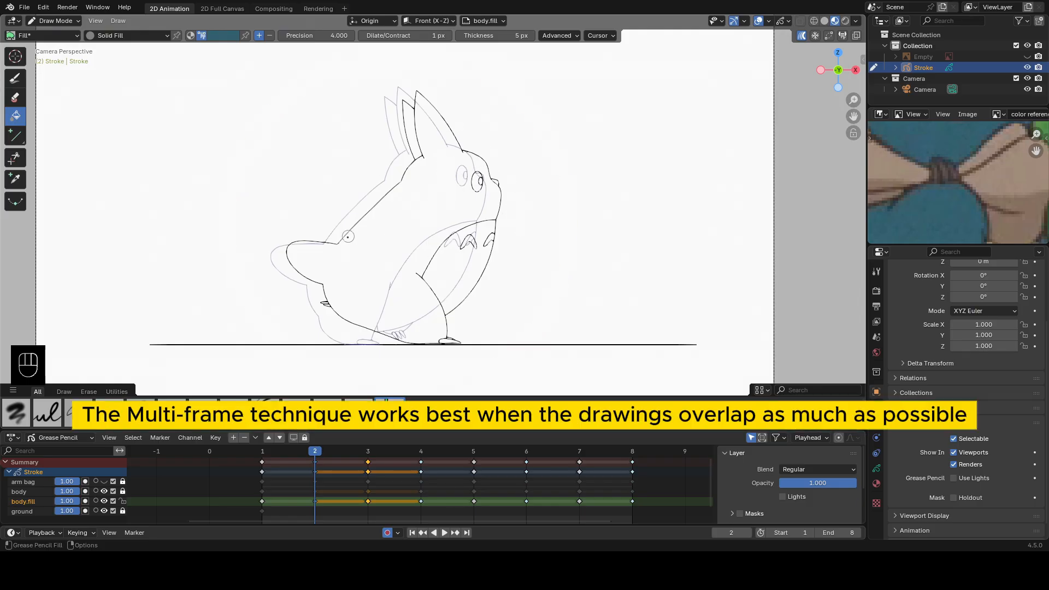
Fill the character's body with the blue on frames 2 and 3 at once.
scroll(385, 260, "up", 2)
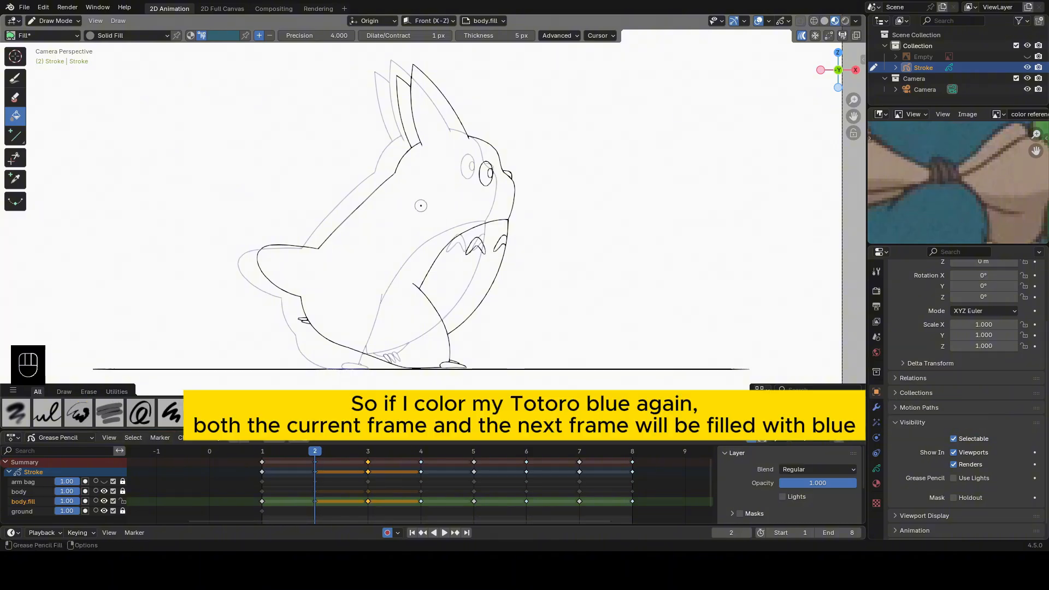
left_click(420, 205)
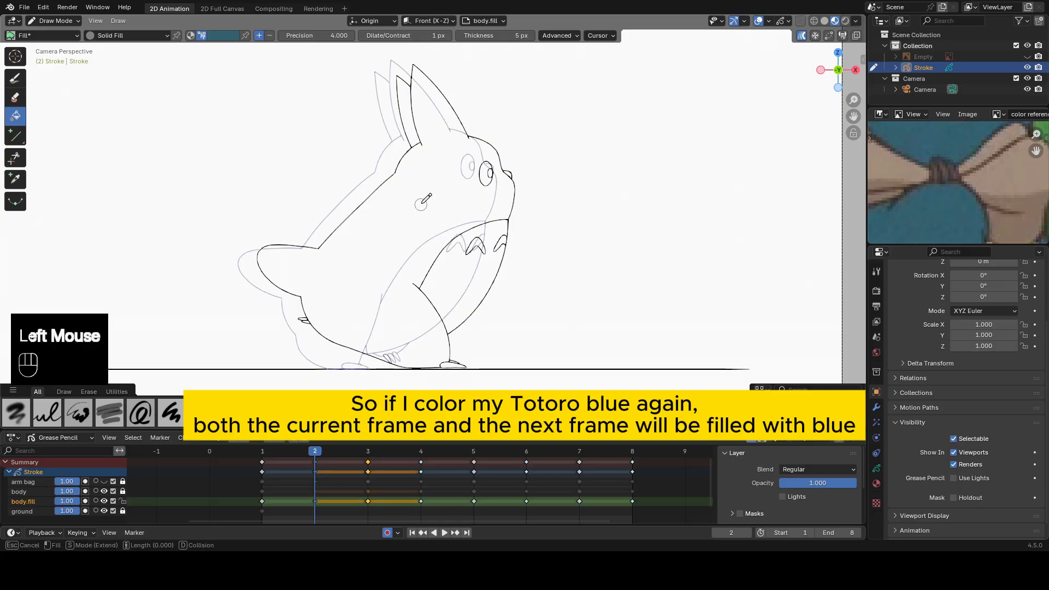
scroll(421, 205, "down", 1)
scroll(423, 204, "up", 1)
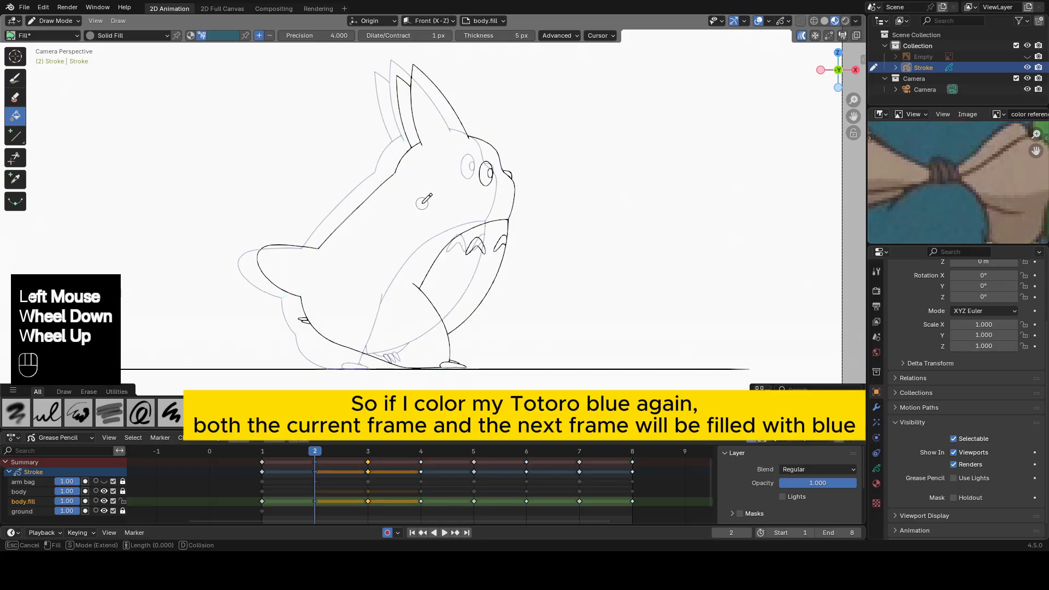
left_click(422, 203)
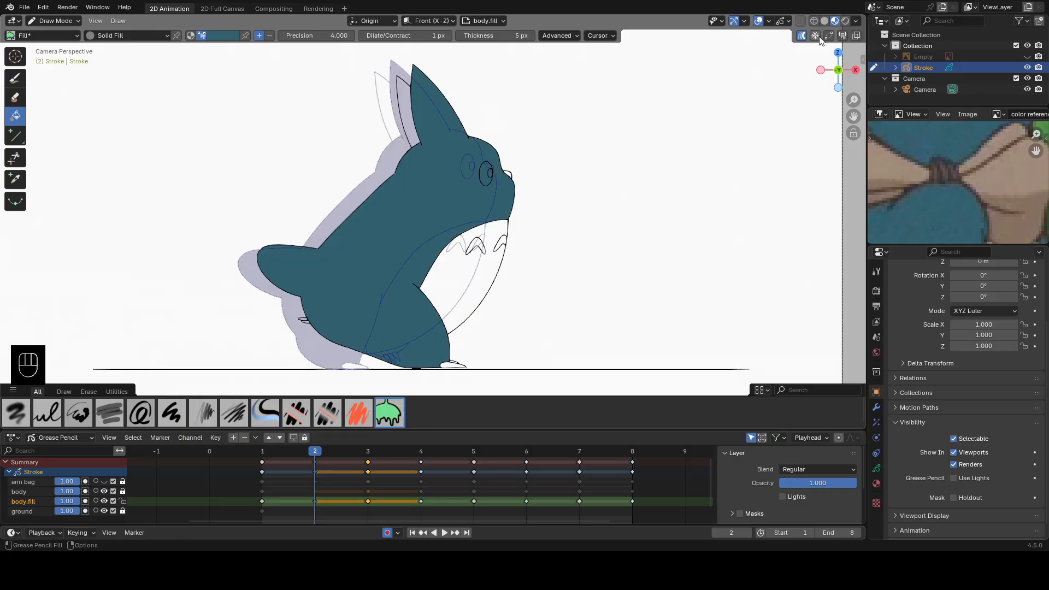
Check the blue fill on frames 2 and 3 with Multi-frame Editing off, and re-enable it on frame 2.
left_click(801, 35)
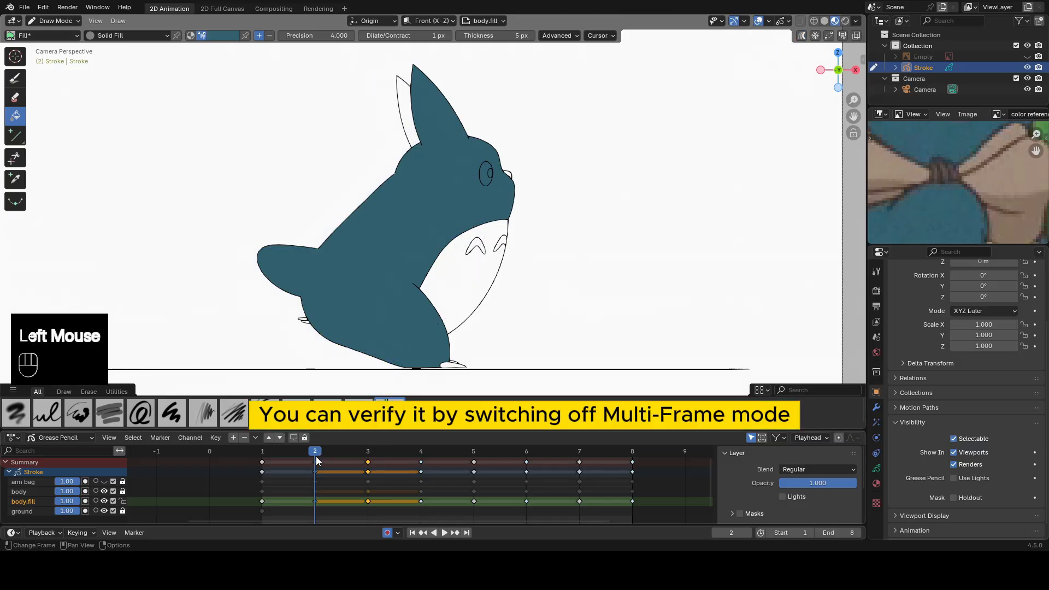
left_click_drag(313, 450, 346, 457)
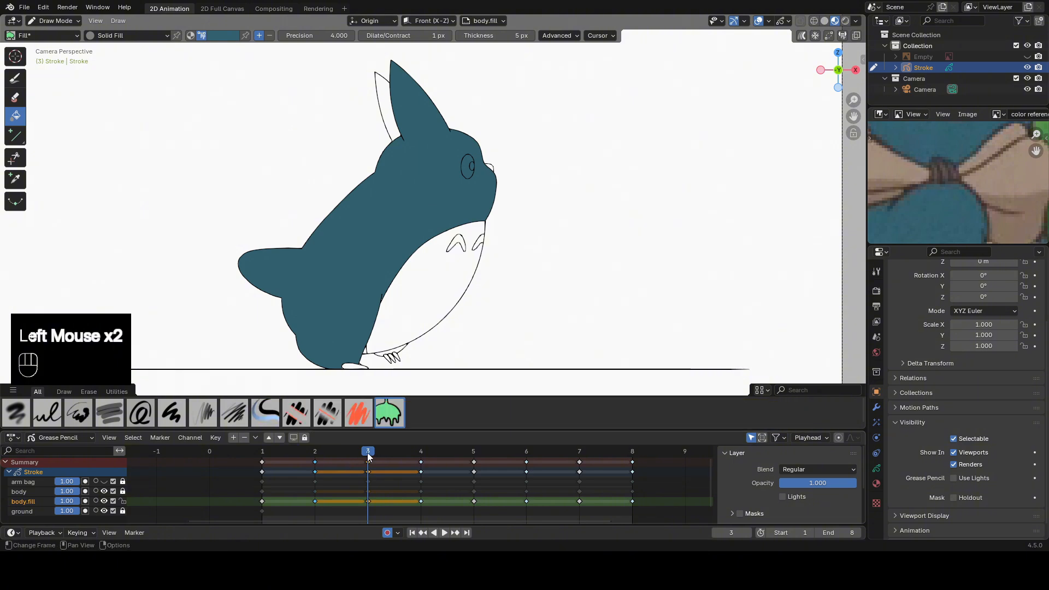
left_click(316, 450)
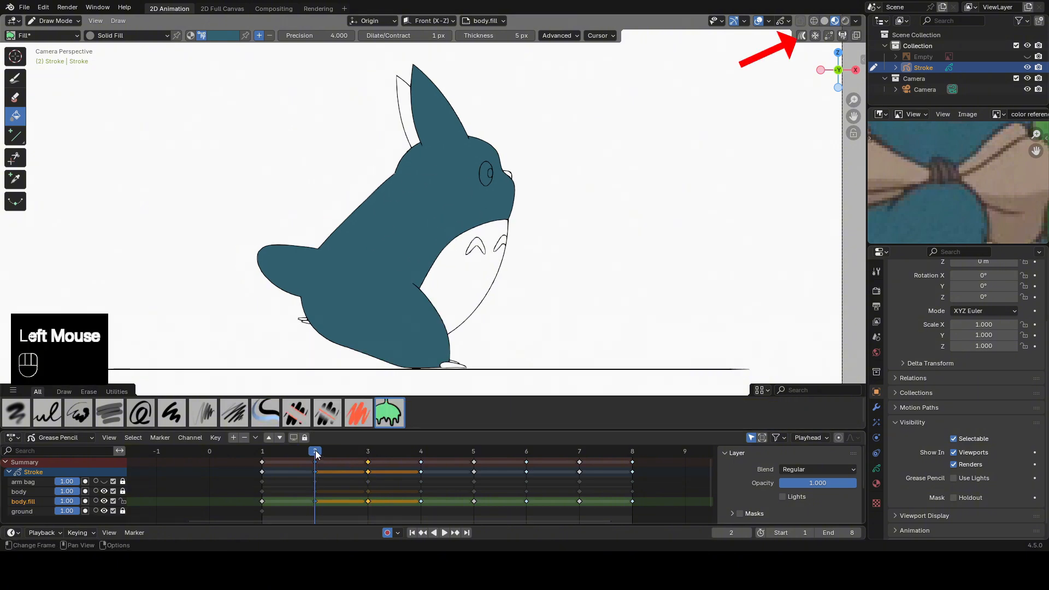
left_click(801, 36)
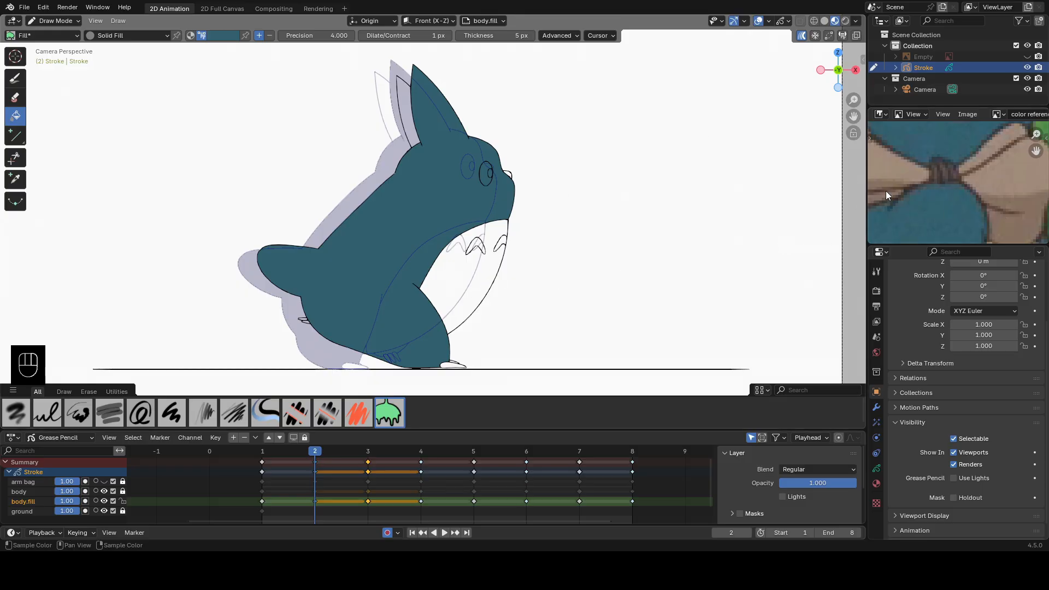
Sample the belly color from frame 1, fill the belly on frames 2 and 3 with it, and turn off Multi-frame Editing.
left_click(263, 451)
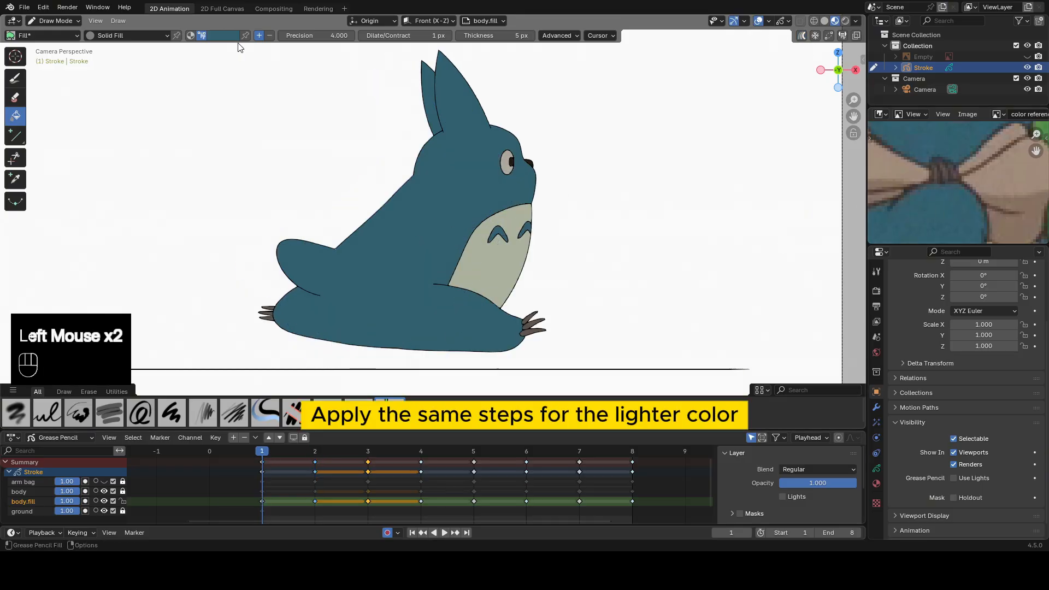
key("e")
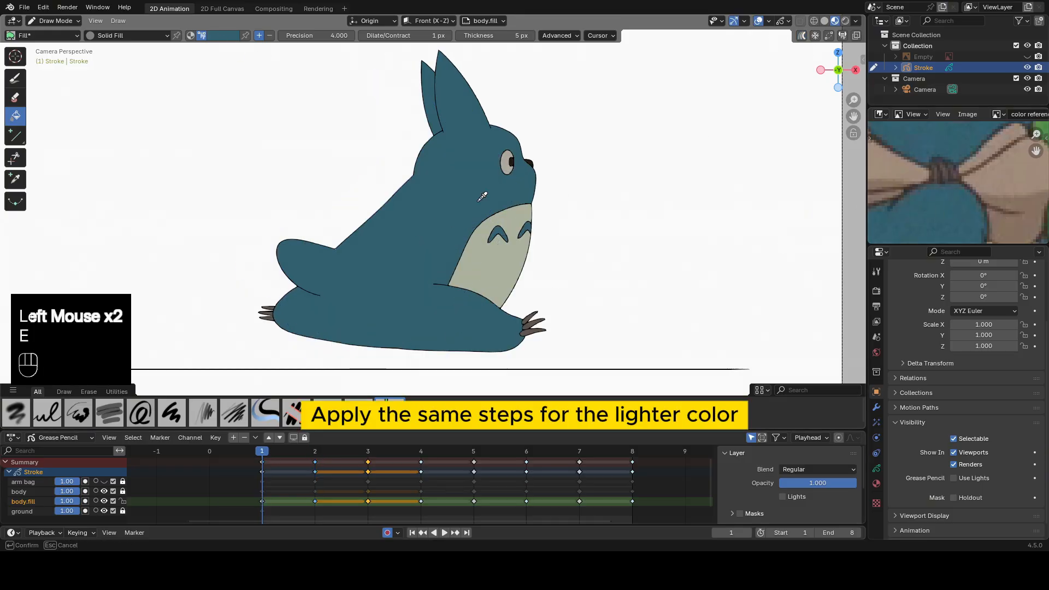
left_click(495, 262)
left_click(314, 451)
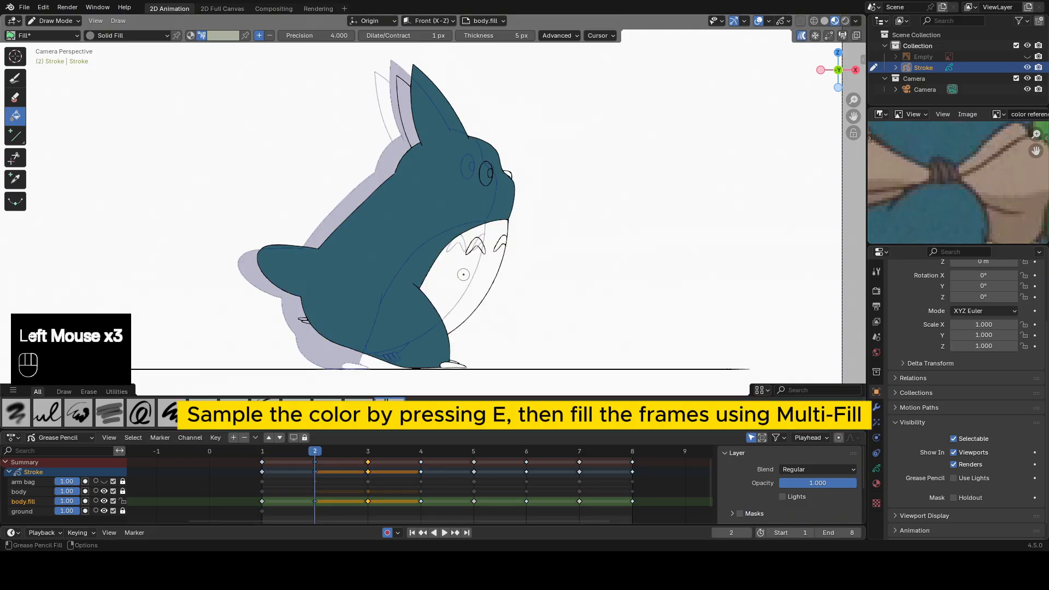
left_click(463, 273)
left_click(463, 274)
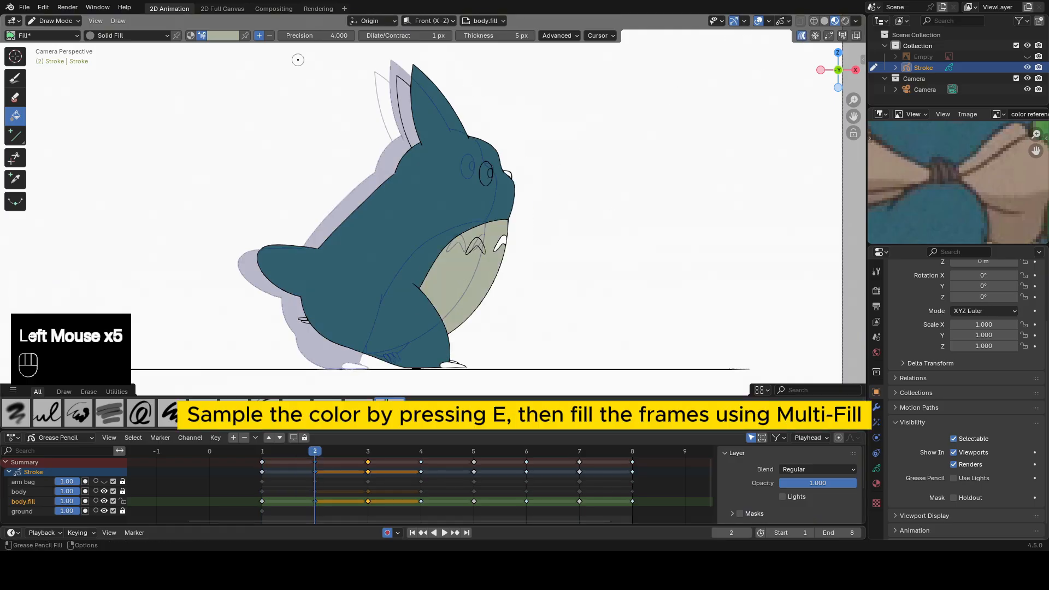
left_click(803, 34)
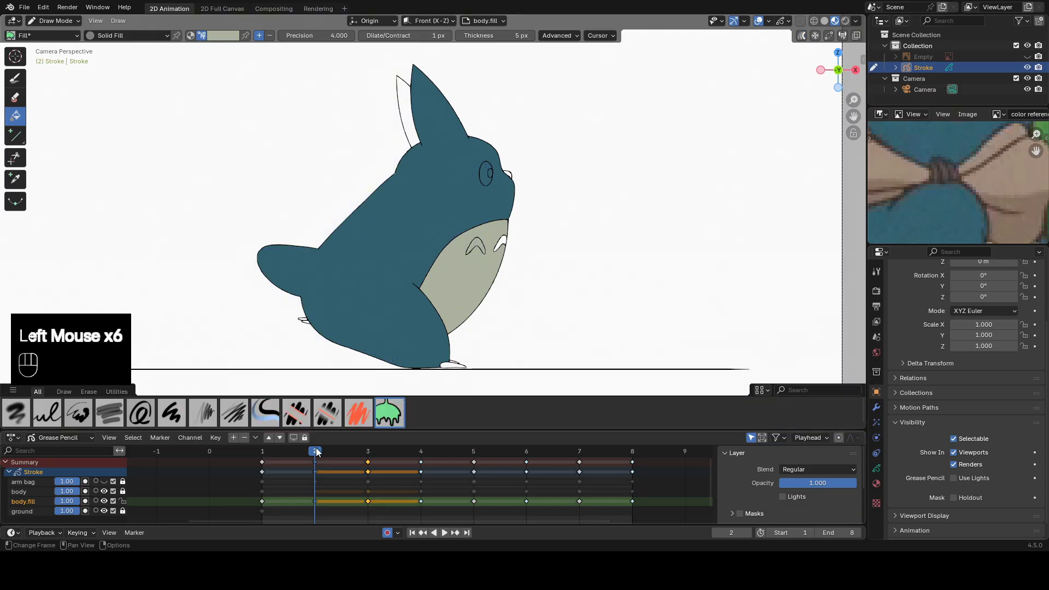
mouse_move(315, 450)
left_mouse_down()
mouse_move(361, 453)
mouse_move(339, 452)
left_mouse_up()
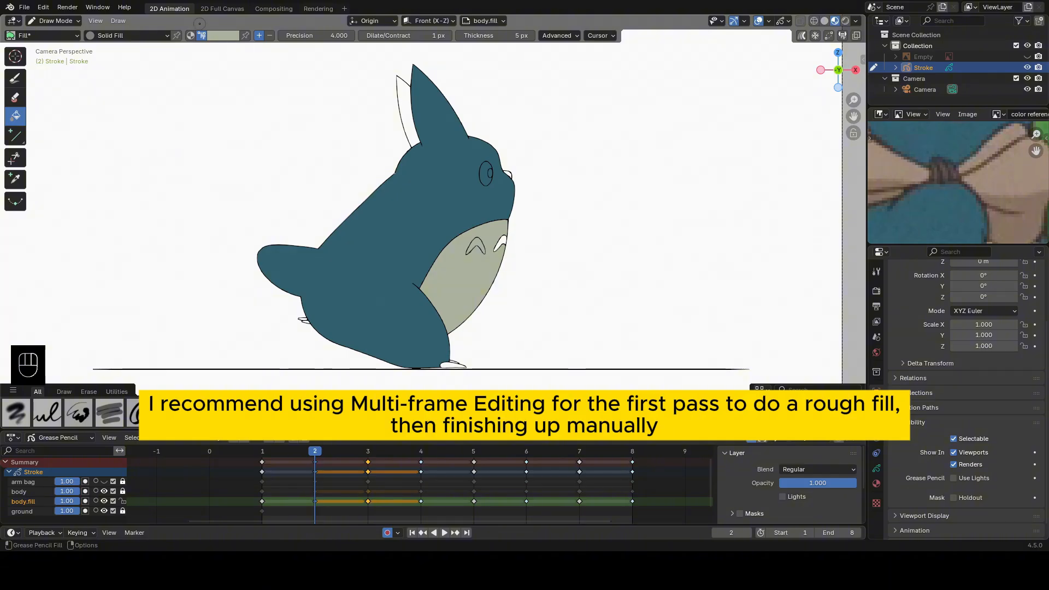
Sample the body's blue and fill the far ear on frame 2 with it.
key("e")
left_click(420, 198)
scroll(430, 109, "up", 2)
middle_click_drag(429, 109, 458, 180, "shift")
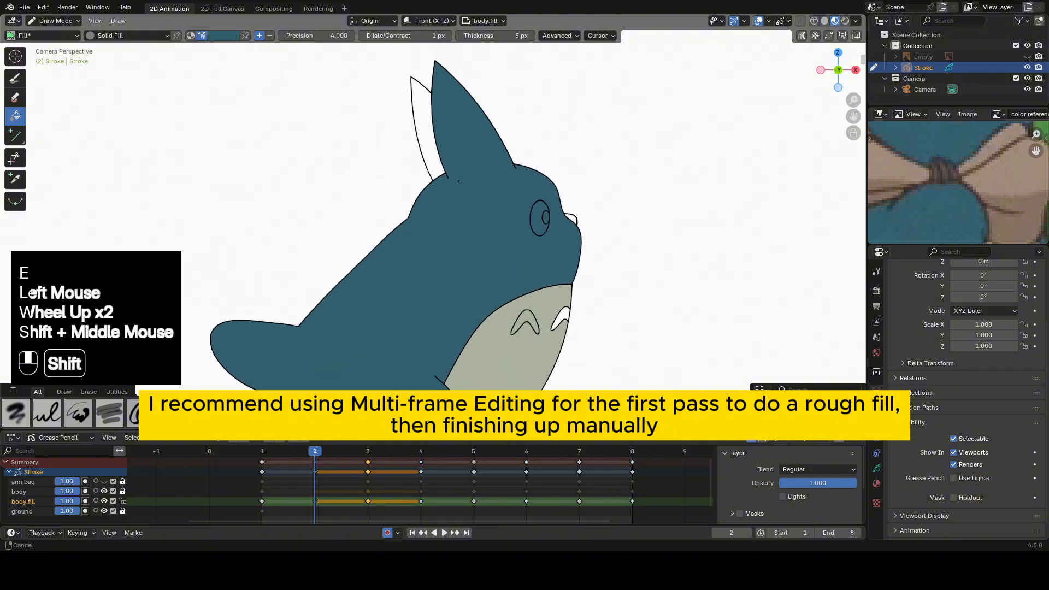
left_click(434, 150)
left_click(431, 141)
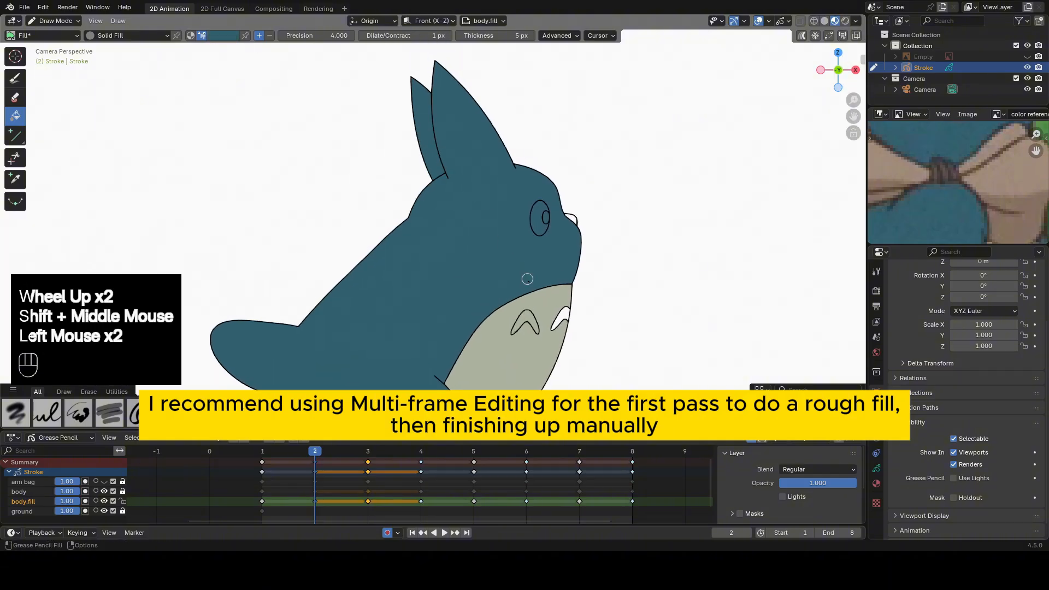
Fill the two arched belly marks on frame 2 with the blue.
middle_click_drag(527, 279, 471, 226, "shift")
scroll(470, 227, "up", 2)
left_click(508, 181)
left_click(575, 177)
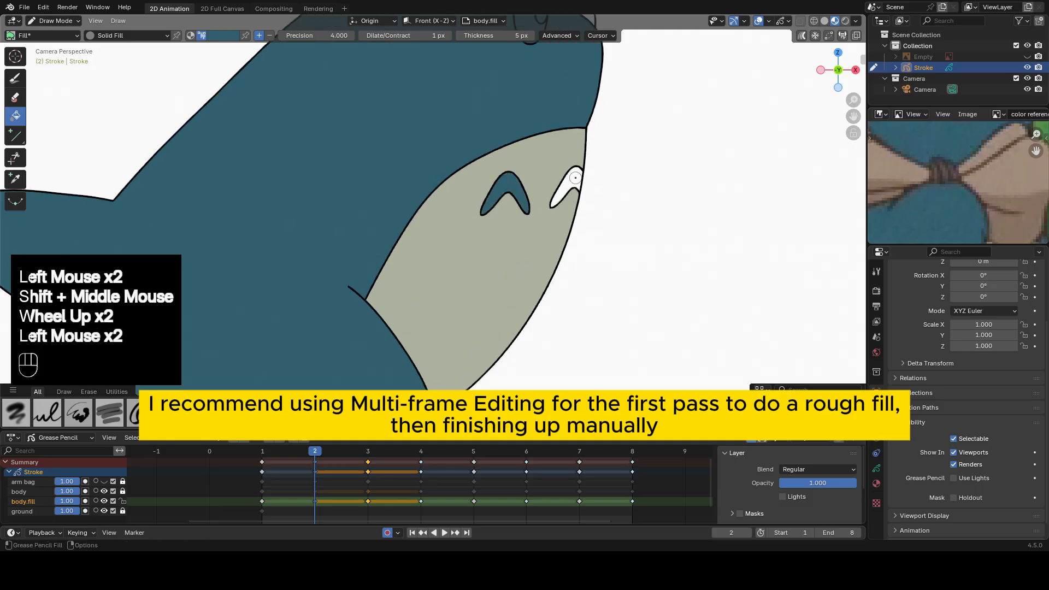
left_click(575, 177)
left_click(569, 189)
scroll(569, 189, "down", 2)
Fill both open parts of the far foot beneath the belly on frame 3 with the blue.
middle_click_drag(567, 191, 599, 88, "shift")
left_click(369, 452)
scroll(399, 222, "up", 2)
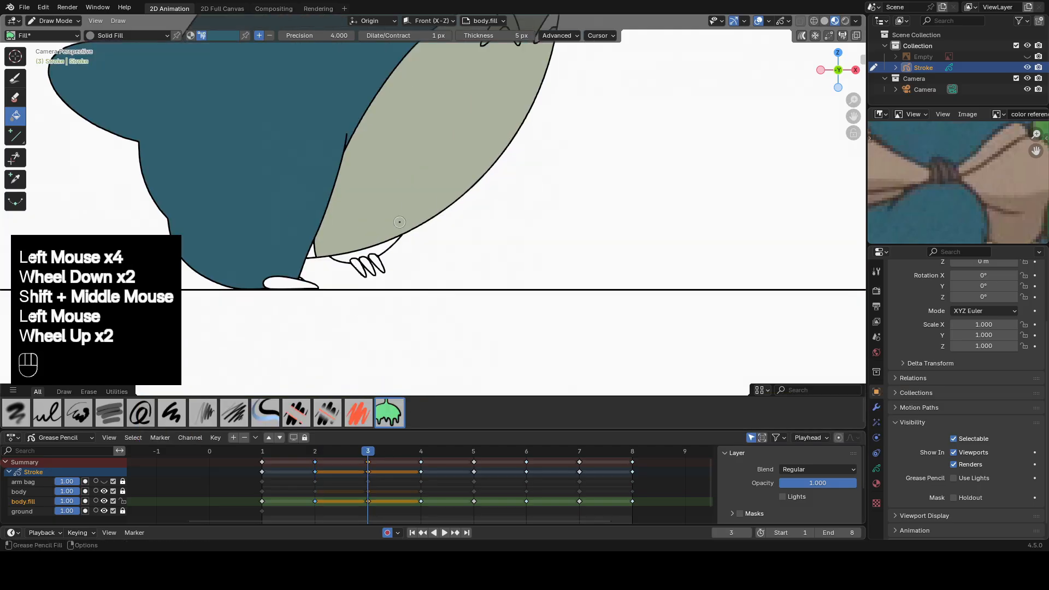
scroll(399, 221, "up", 2)
left_click(224, 276)
left_click(224, 276)
left_click(281, 281)
left_click(282, 282)
scroll(305, 262, "down", 2)
Fill the two arched belly marks on frame 3 with the blue.
middle_click_drag(480, 128, 443, 282, "shift")
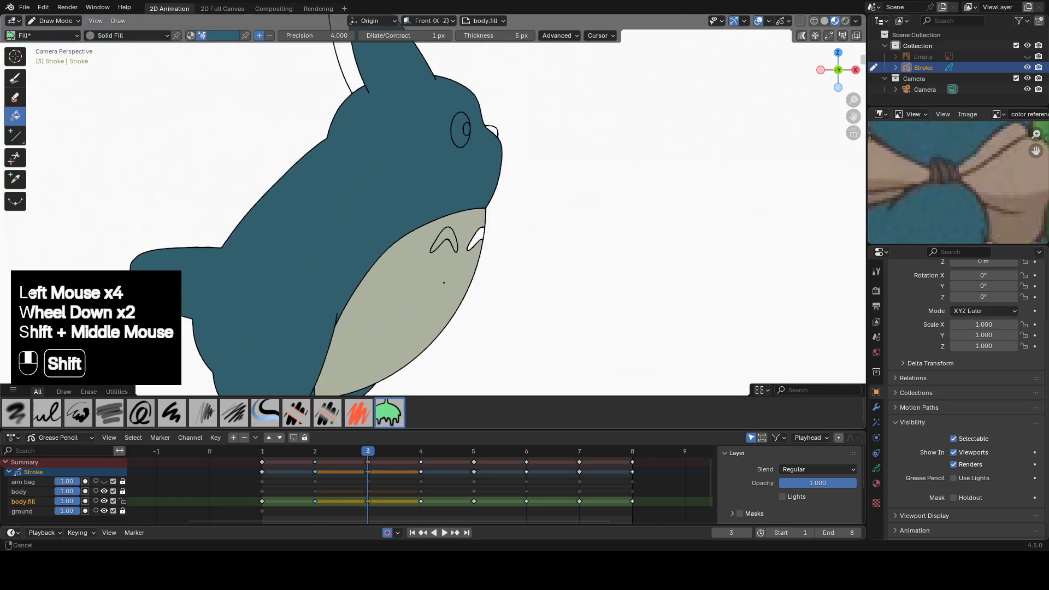
scroll(444, 235, "up", 3)
left_click(471, 245)
left_click(471, 245)
left_click(533, 241)
left_click(533, 241)
Fill the far ear on frame 3 with the blue.
scroll(530, 235, "down", 2)
middle_click_drag(439, 94, 438, 192, "shift")
left_click(398, 166)
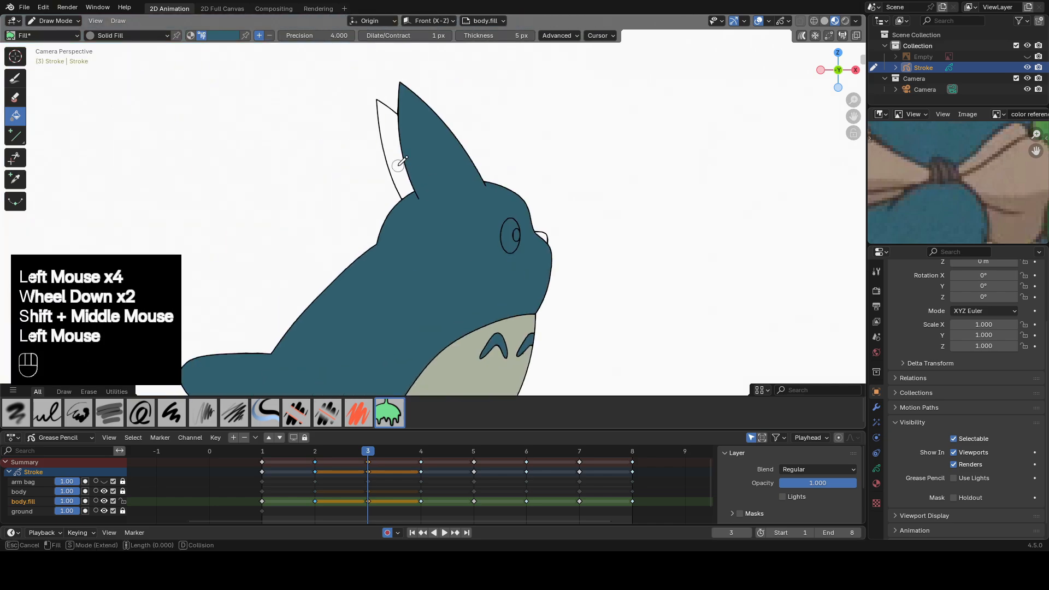
left_click(397, 164)
Sample the light gray of the eye on frame 1 and fill the eyeball on frames 2 and 3 with it.
left_click_drag(330, 450, 286, 449)
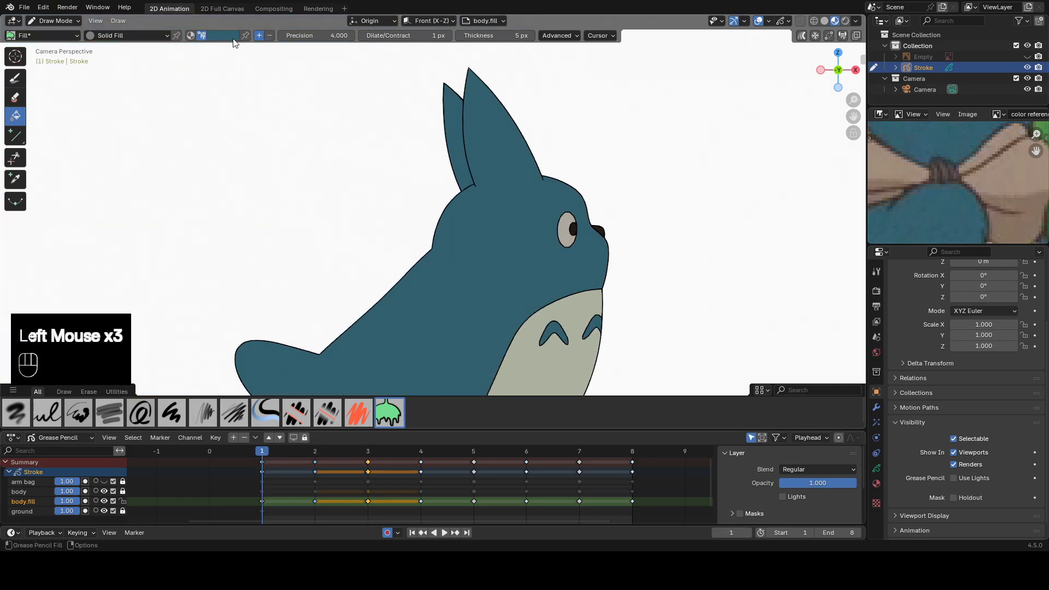
key("e")
left_click(564, 232)
left_click(317, 452)
scroll(552, 270, "up", 2)
left_click(605, 274)
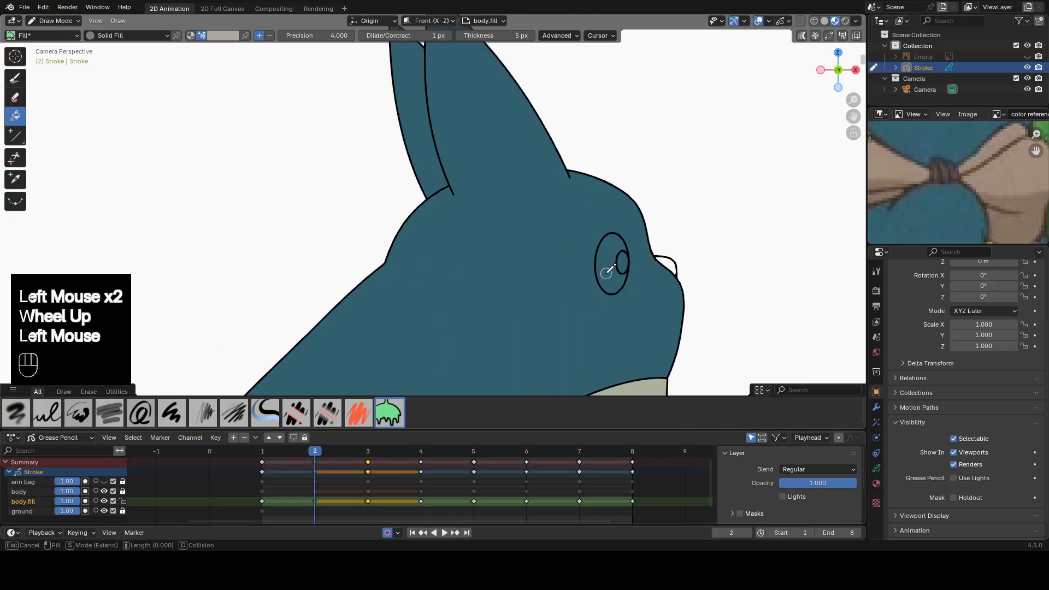
left_click(606, 273)
left_click(365, 454)
left_click(559, 257)
left_click(560, 257)
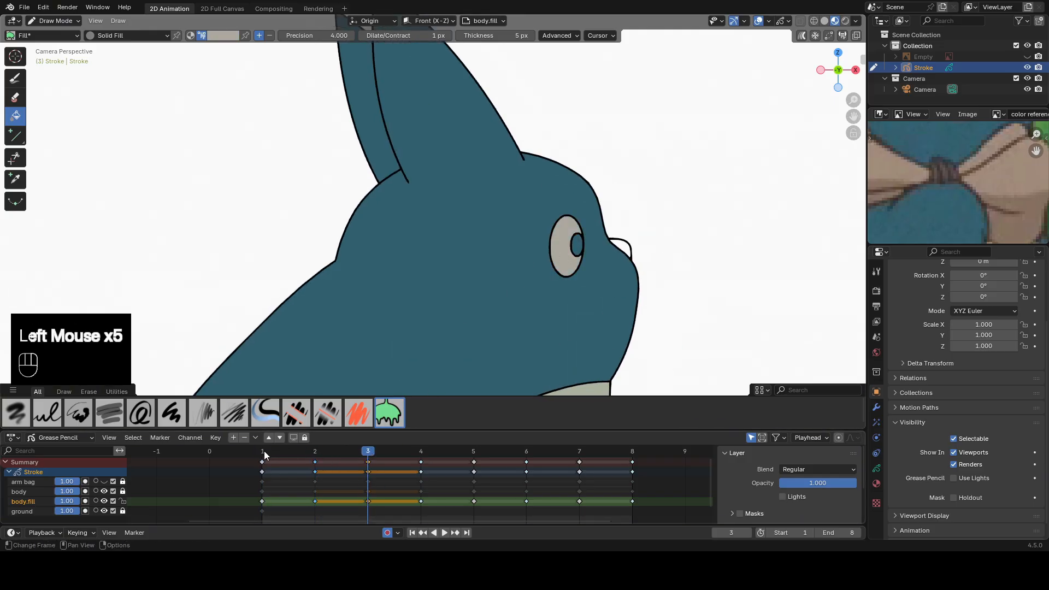
Sample the pupil's near-black color from frame 1 and fill the pupil and nose on frame 2 with it.
left_click(263, 452)
key("e")
left_click(672, 233)
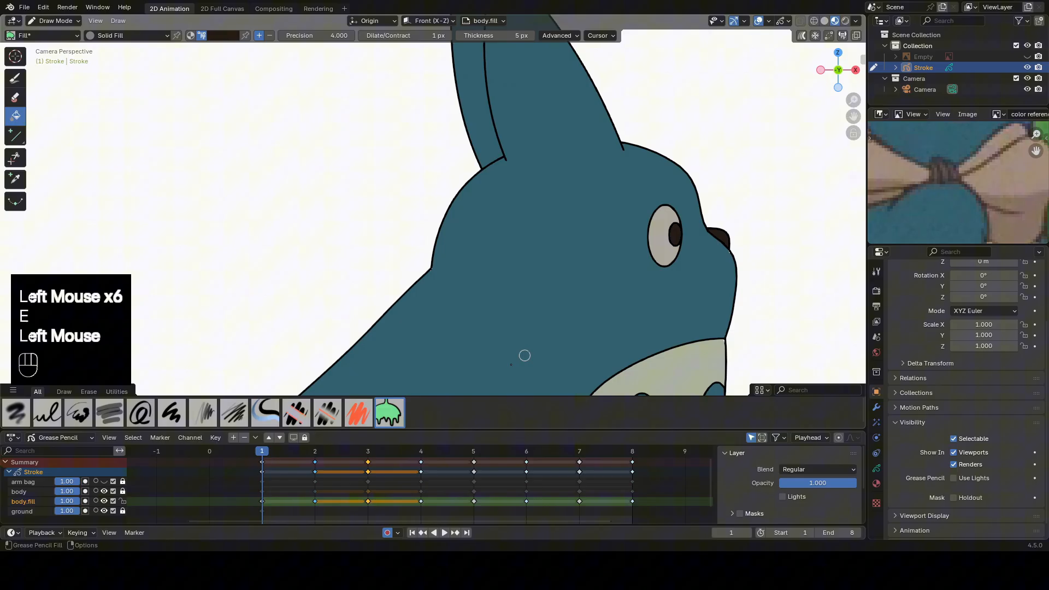
left_click(317, 452)
left_click(623, 261)
left_click(623, 261)
left_click(668, 263)
left_click(667, 263)
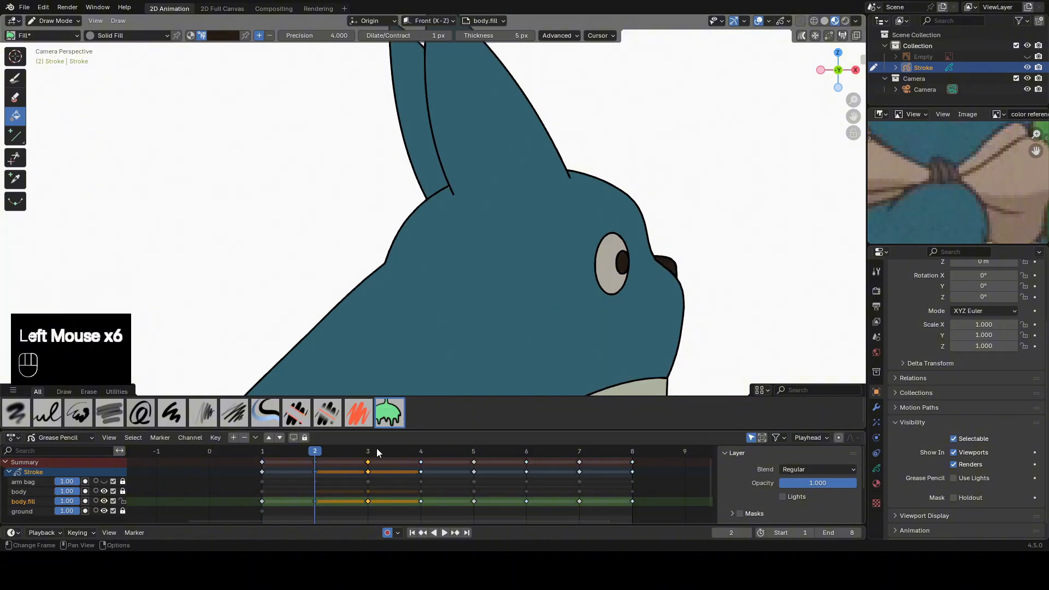
Fill the pupil and nose on frame 3 with the same near-black color.
left_click(377, 452)
left_click(579, 245)
left_click(579, 244)
left_click(621, 247)
left_click(620, 247)
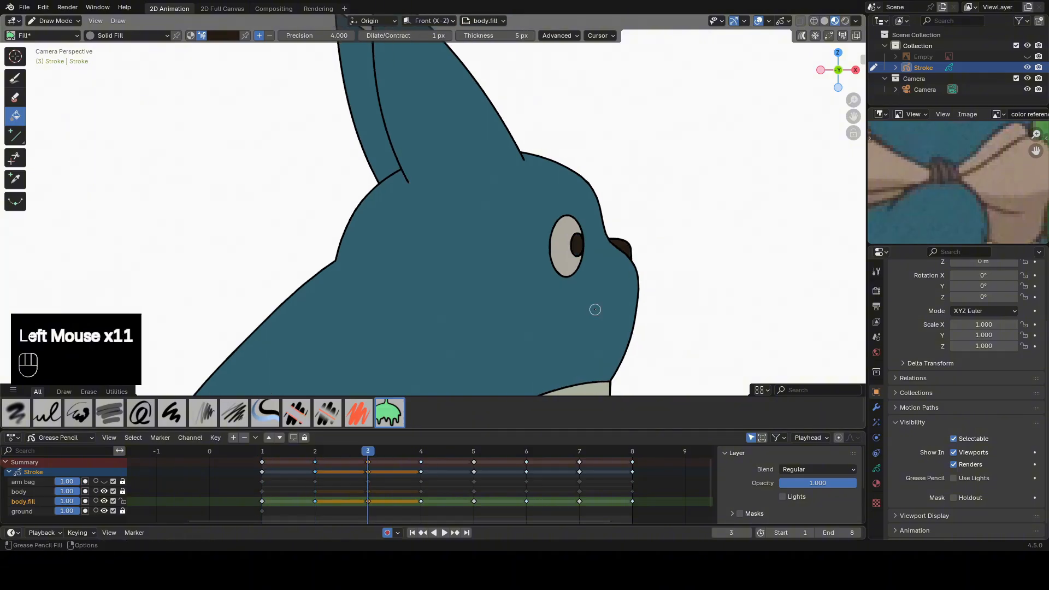
Sample the dark brown of the front foot's claws on frame 1.
scroll(595, 306, "down", 2)
middle_click_drag(595, 306, 610, 199, "shift")
scroll(610, 198, "up", 1)
left_click(273, 463)
middle_click_drag(683, 260, 478, 224, "shift")
scroll(477, 224, "up", 2)
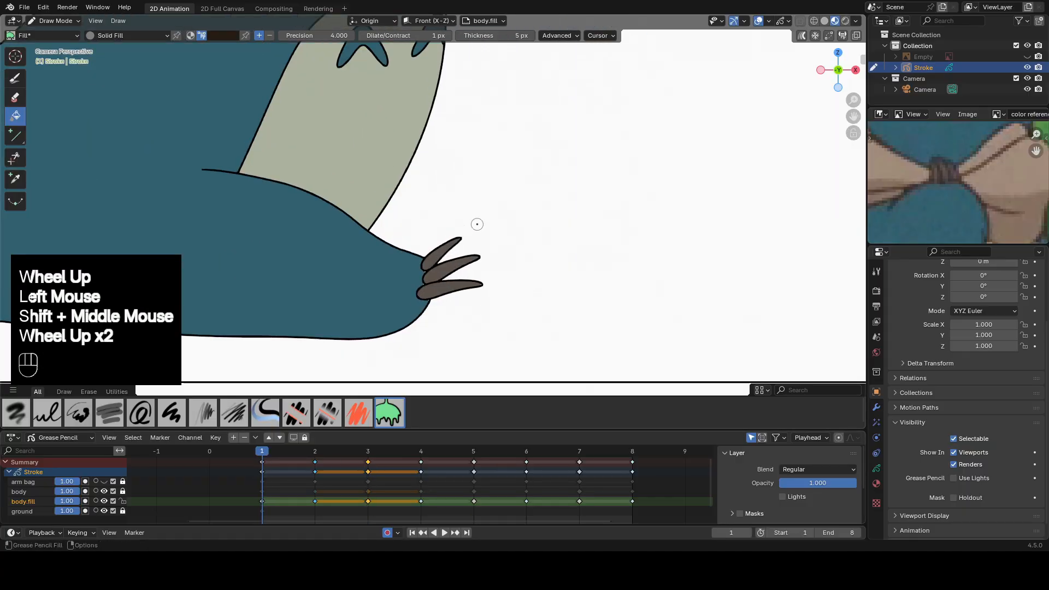
key("e")
left_click(440, 285)
Fill the front foot's large claw on frame 2 with the dark brown.
left_click(315, 451)
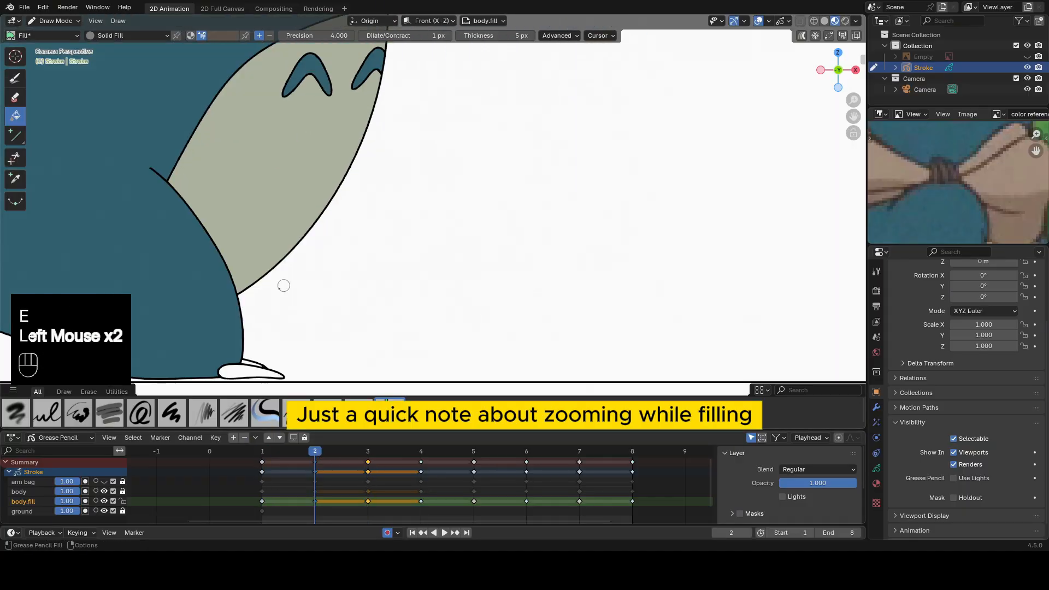
scroll(479, 312, "up", 2)
middle_click_drag(240, 377, 508, 222, "shift")
left_click(480, 312)
left_click(479, 312)
Try to fill the thin claw behind the large one on frame 2 with the dark brown, and undo the attempt.
left_click(493, 300)
left_click(492, 300)
scroll(492, 300, "down", 2)
scroll(527, 284, "up", 3)
scroll(507, 221, "up", 2)
key("ctrl+z")
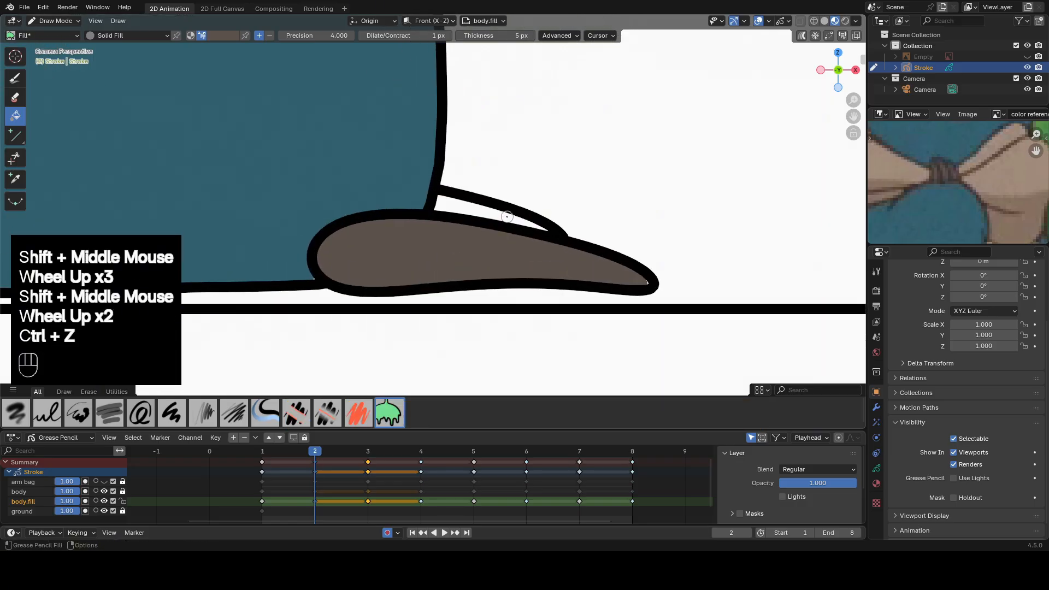
Retry filling the thin claw behind frame 2's large claw at wider zoom levels with a precision of 4, and undo that fill.
left_click(507, 216)
left_click(508, 217)
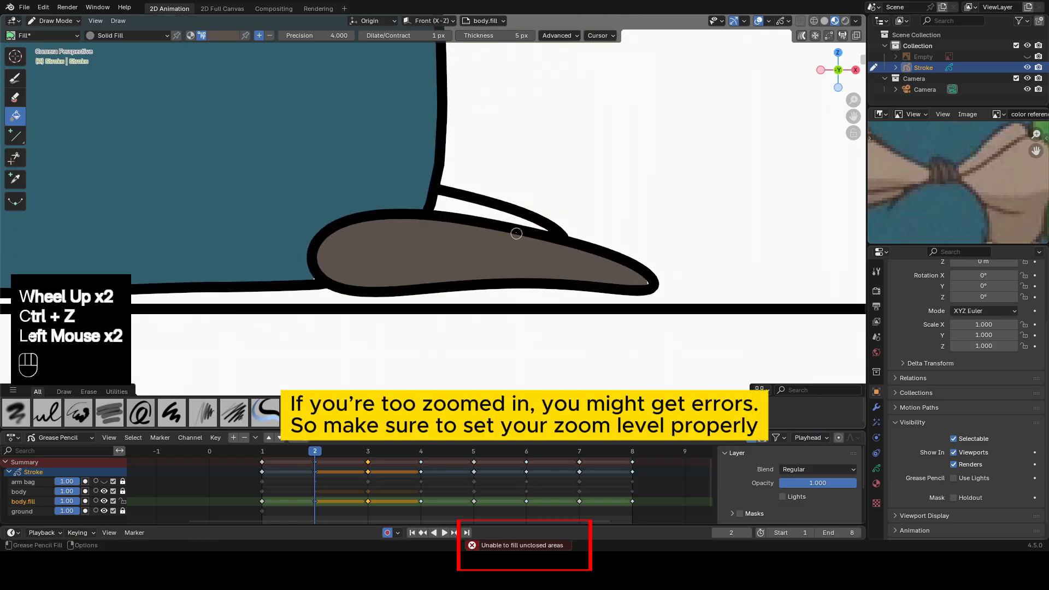
scroll(562, 251, "down", 2)
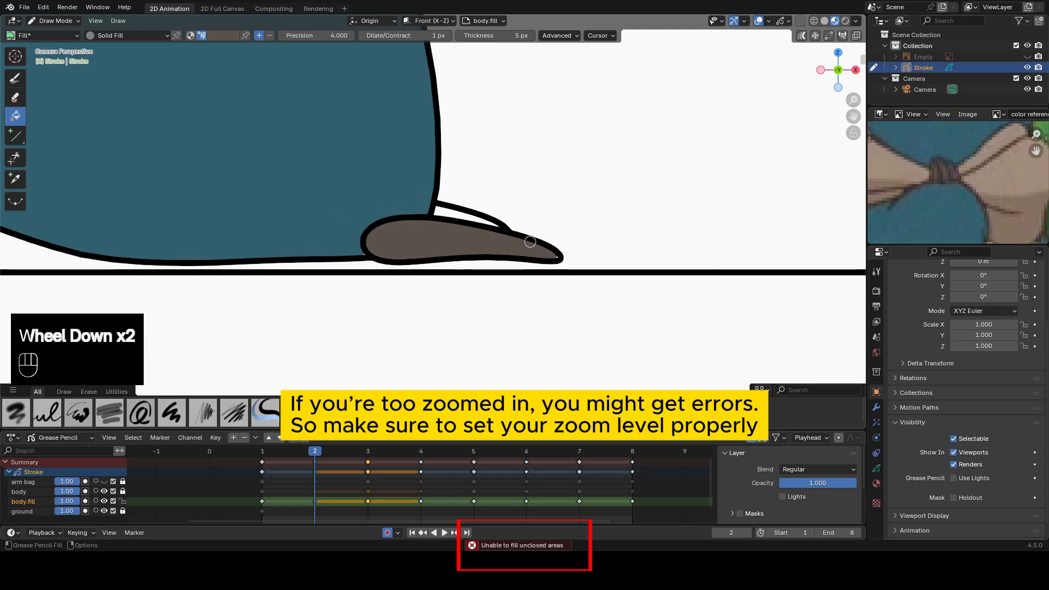
left_click(447, 210)
left_click(447, 211)
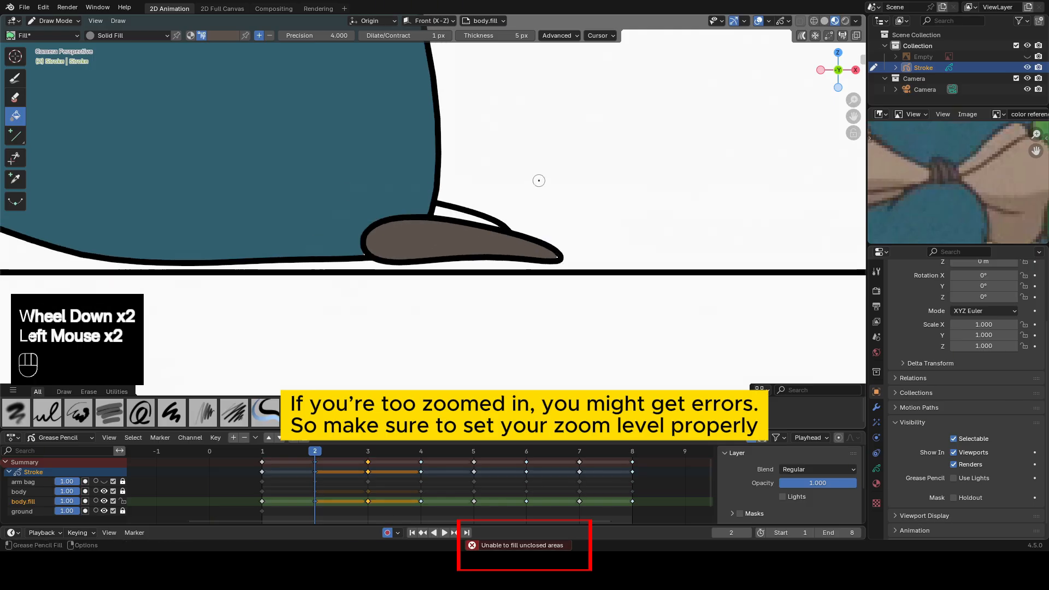
scroll(526, 191, "down", 2)
left_click(440, 211)
left_click(441, 211)
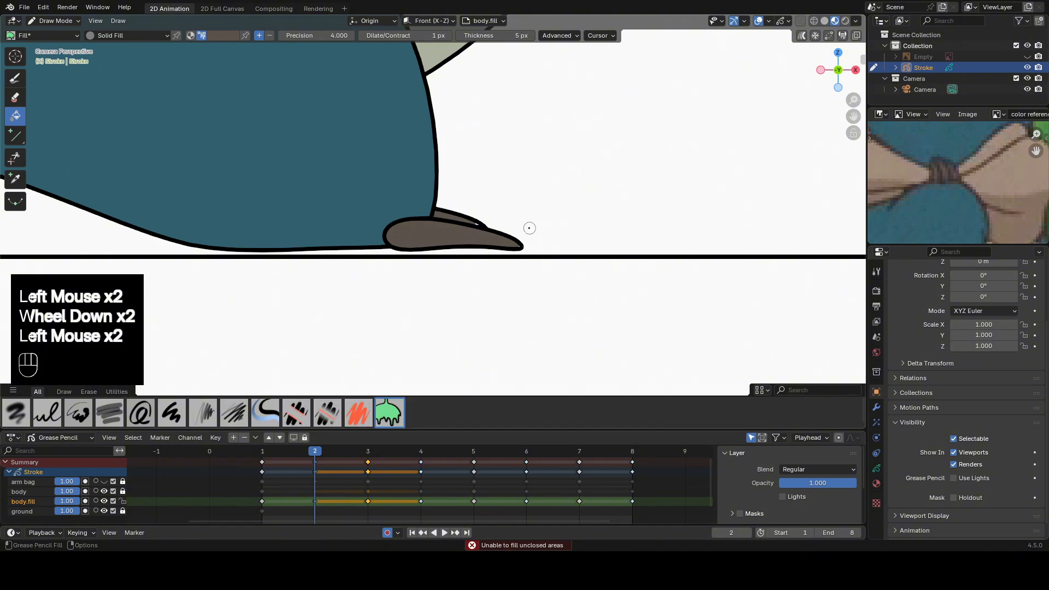
scroll(528, 228, "down", 2)
scroll(541, 232, "up", 5)
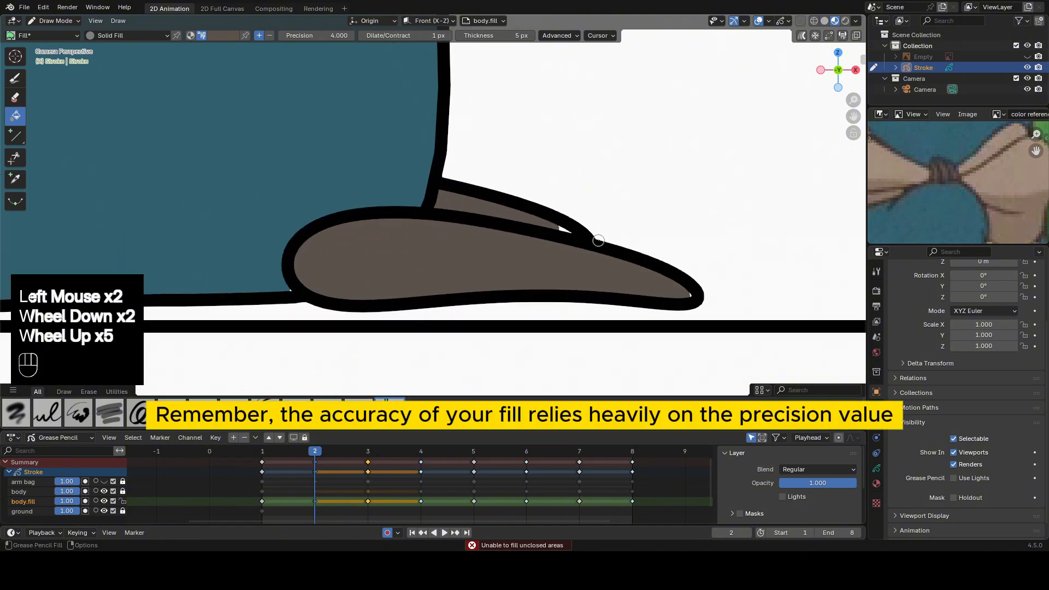
scroll(546, 232, "down", 2)
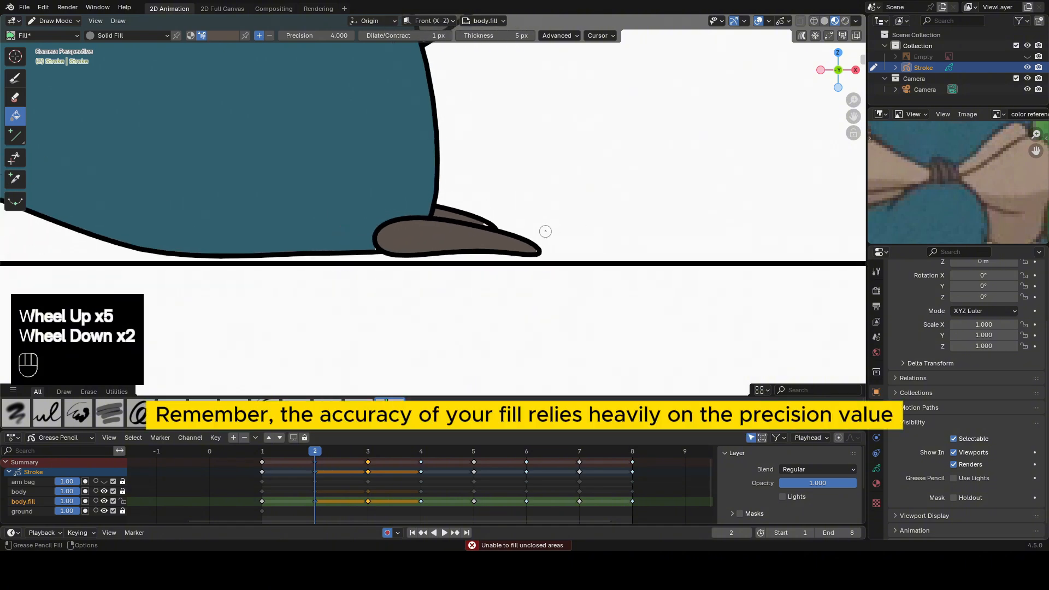
key("ctrl+z")
Set the fill precision to 6 and fill the thin claw behind the large one on frame 2 with dark brown.
left_click(322, 35)
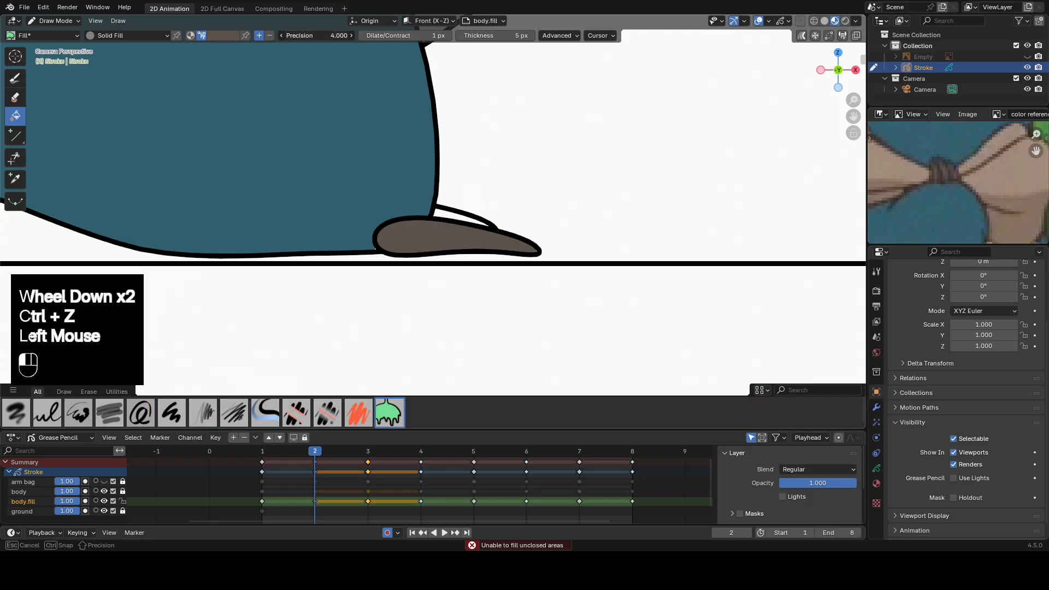
type("6")
left_click(451, 214)
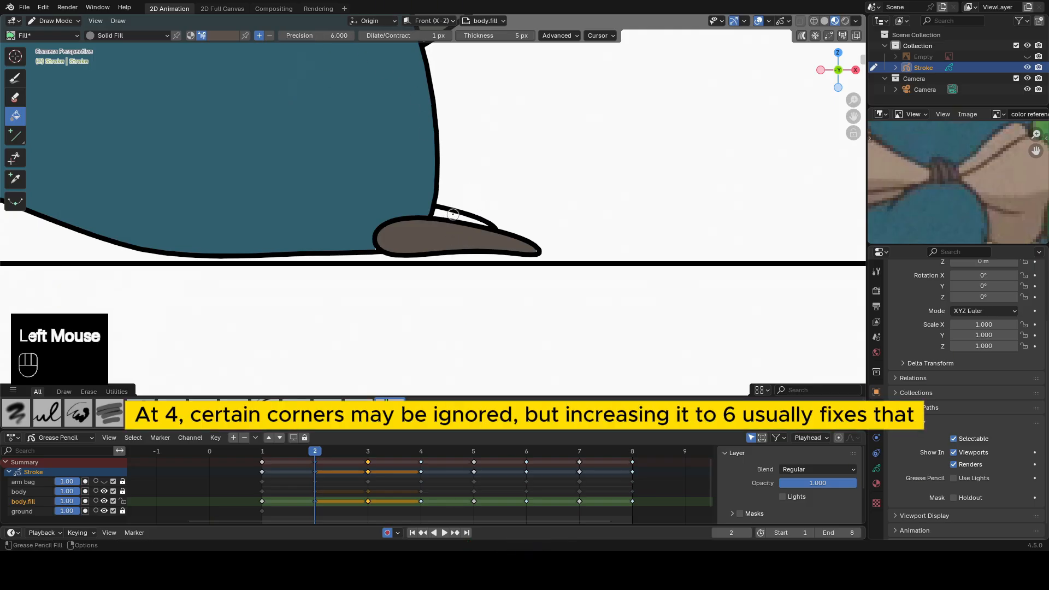
left_click(451, 214)
left_click(450, 214)
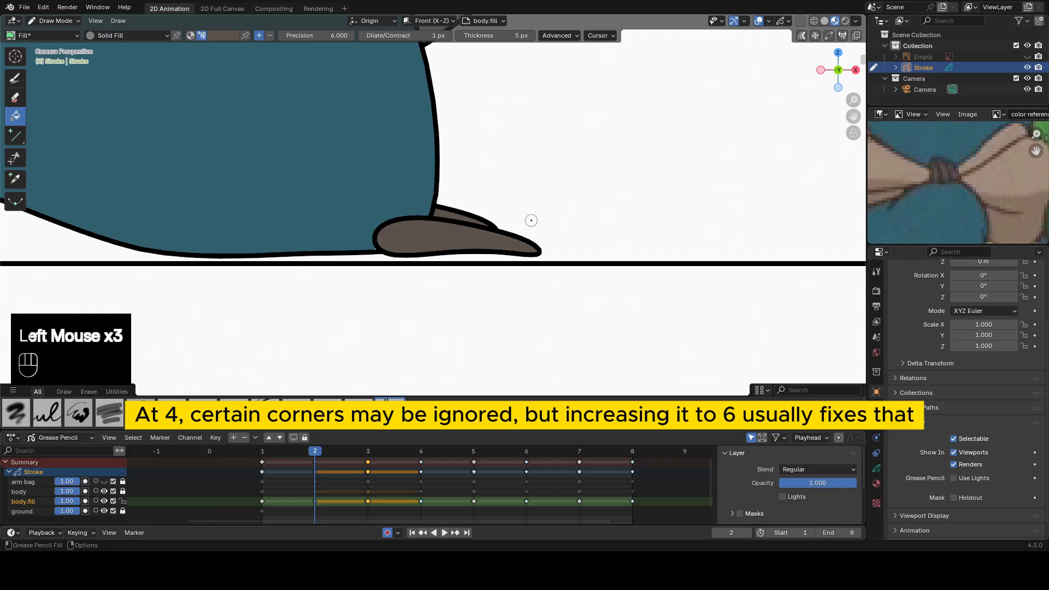
Set the fill precision to 4 and fill the two rear-foot claws on frame 2 with the dark brown.
scroll(514, 239, "down", 2)
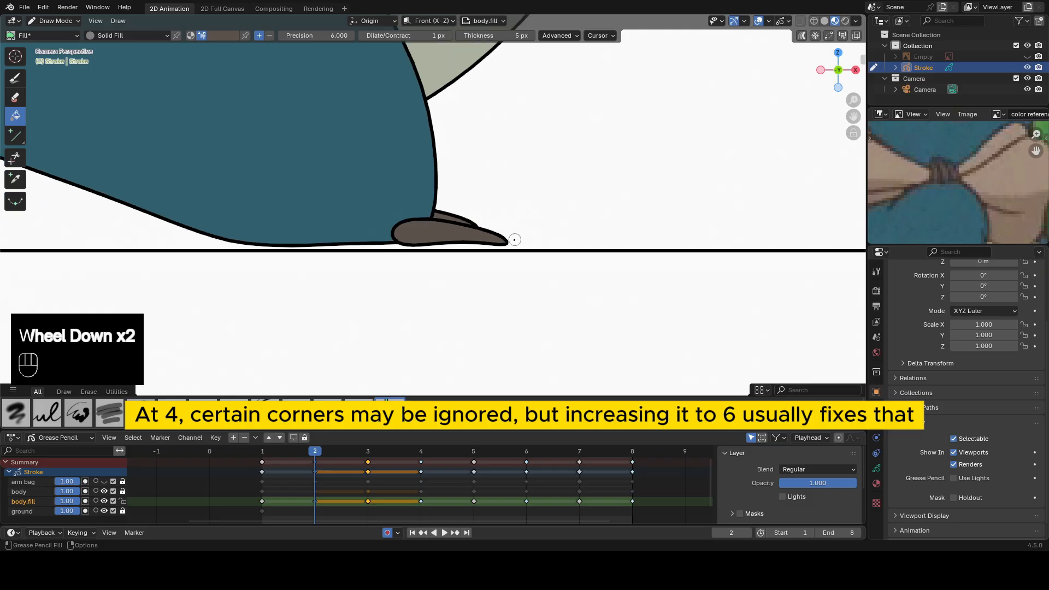
left_click(338, 37)
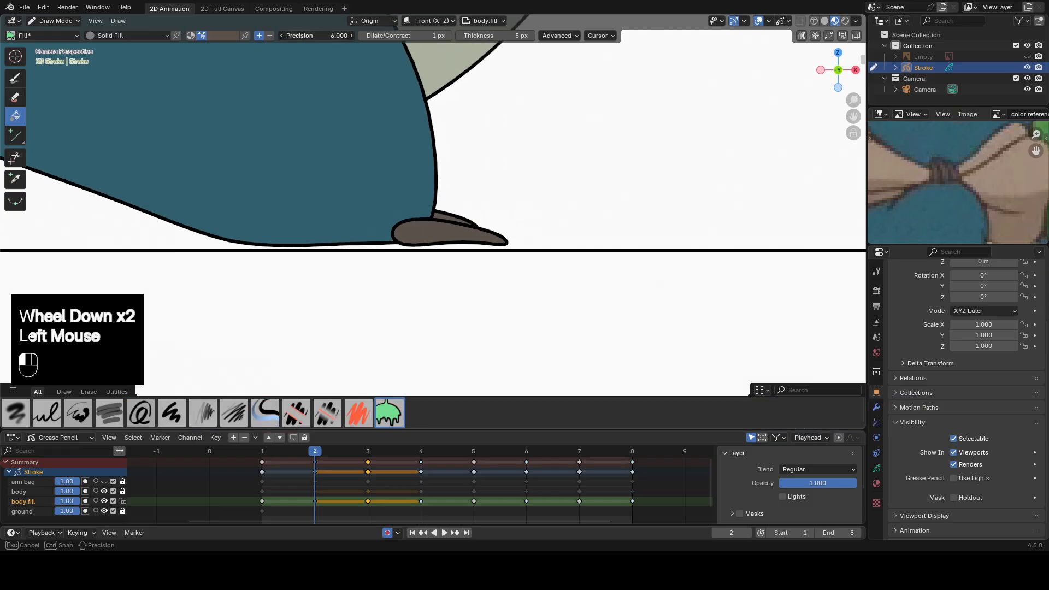
type("4")
key("Return")
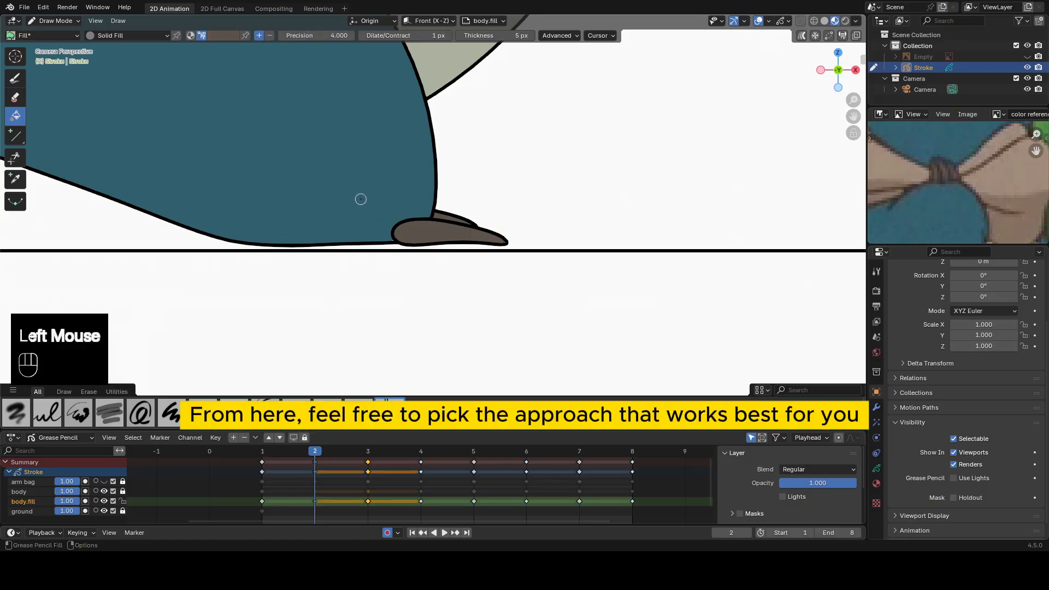
middle_click_drag(361, 199, 360, 174, "shift")
middle_click_drag(87, 120, 407, 213, "shift")
scroll(406, 211, "up", 2)
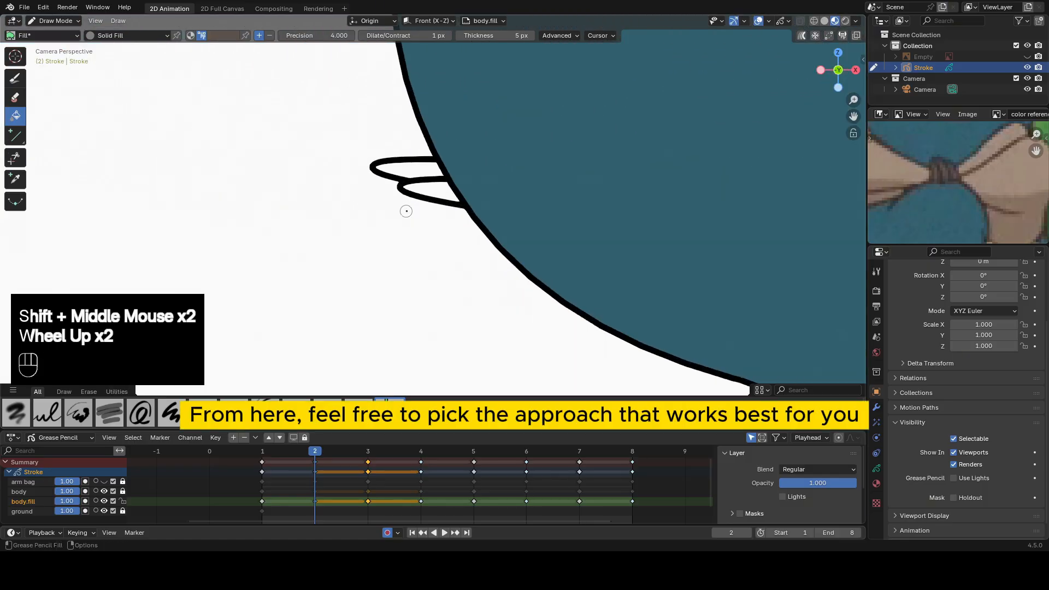
left_click(424, 189)
left_click(423, 190)
left_click(411, 168)
left_click(412, 169)
scroll(604, 202, "down", 2)
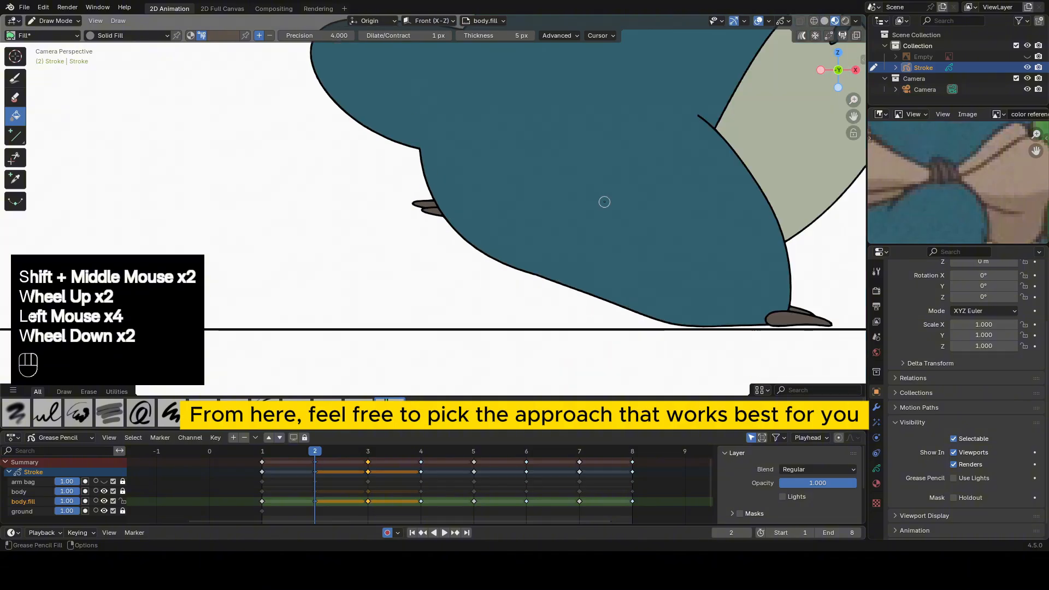
Go to frame 3 and fill the large claw of the foot on the ground with the dark brown.
middle_click_drag(536, 110, 405, 116, "shift")
scroll(707, 192, "down", 2)
left_click(368, 451)
middle_click_drag(590, 109, 476, 131, "shift")
scroll(475, 142, "up", 2)
middle_click_drag(480, 306, 469, 205, "shift")
Fill the tiny claw behind the large one on frame 3 with dark brown, using a fill precision of 6.
scroll(469, 205, "up", 2)
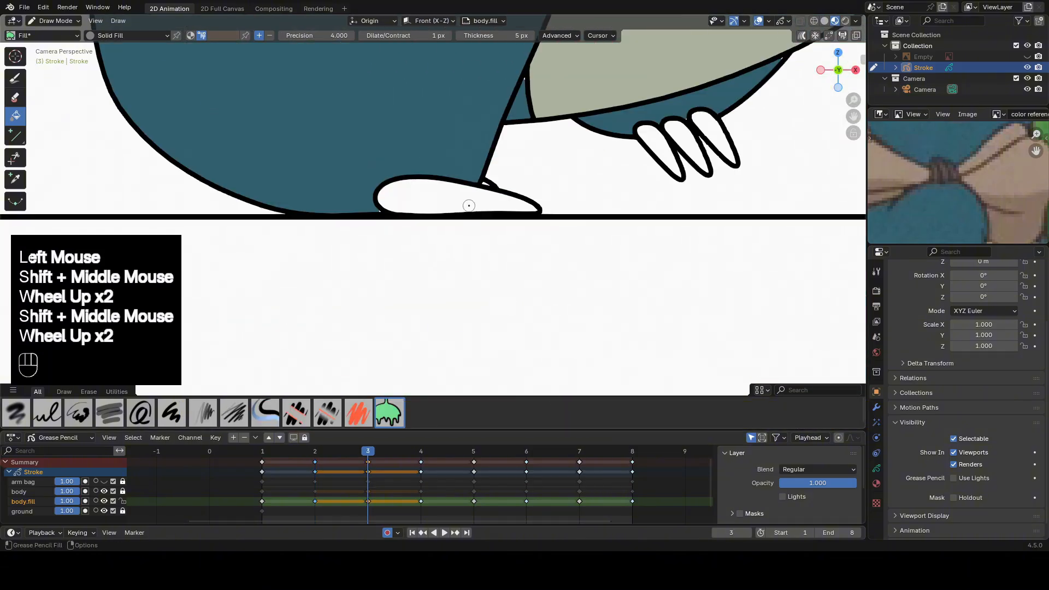
double_click(473, 190)
scroll(480, 186, "up", 3)
double_click(565, 123)
scroll(566, 124, "down", 2)
double_click(524, 156)
scroll(523, 156, "down", 2)
double_click(495, 176)
scroll(493, 178, "down", 1)
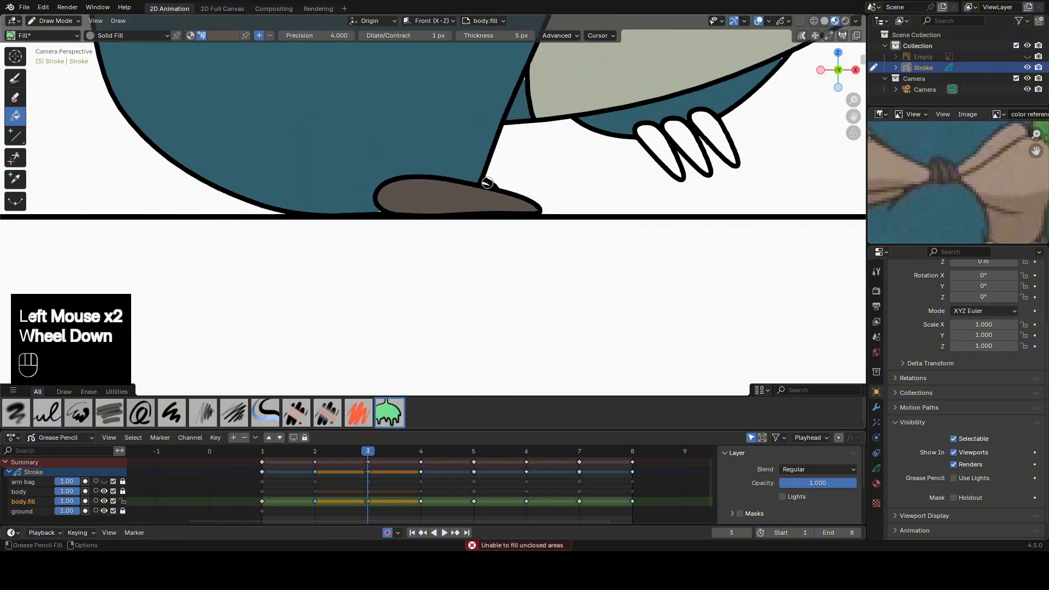
double_click(487, 183)
key("ctrl+z")
left_click_drag(317, 35, 349, 35)
double_click(485, 183)
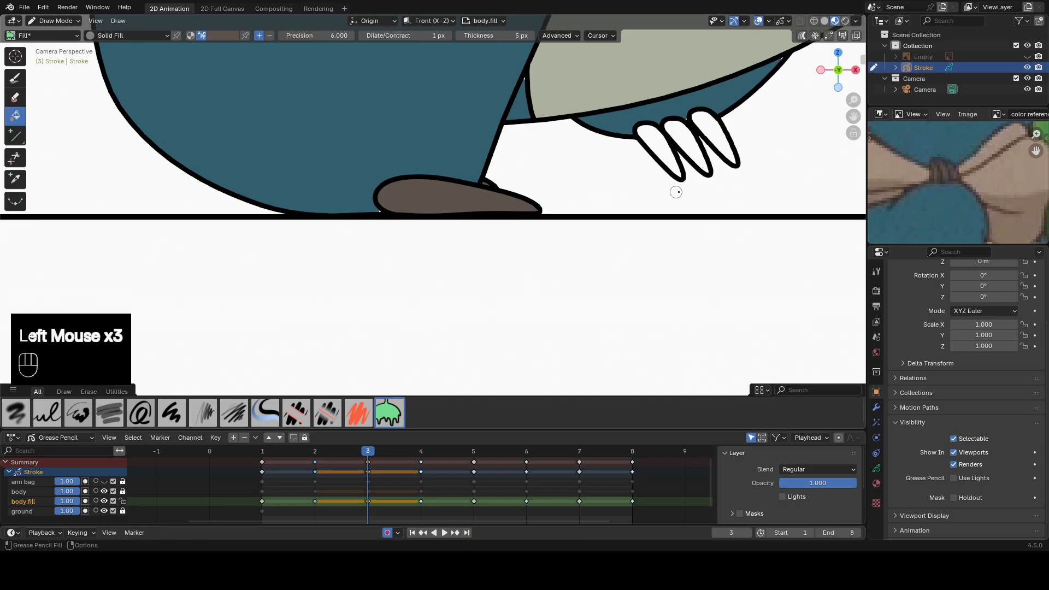
Set the fill precision to 4 and fill the raised foot's three claws on frame 3 with the dark brown.
left_click(314, 34)
type("4")
key("Return")
middle_click_drag(612, 123, 382, 180, "shift")
double_click(423, 198)
double_click(450, 191)
double_click(482, 182)
scroll(566, 202, "down", 2)
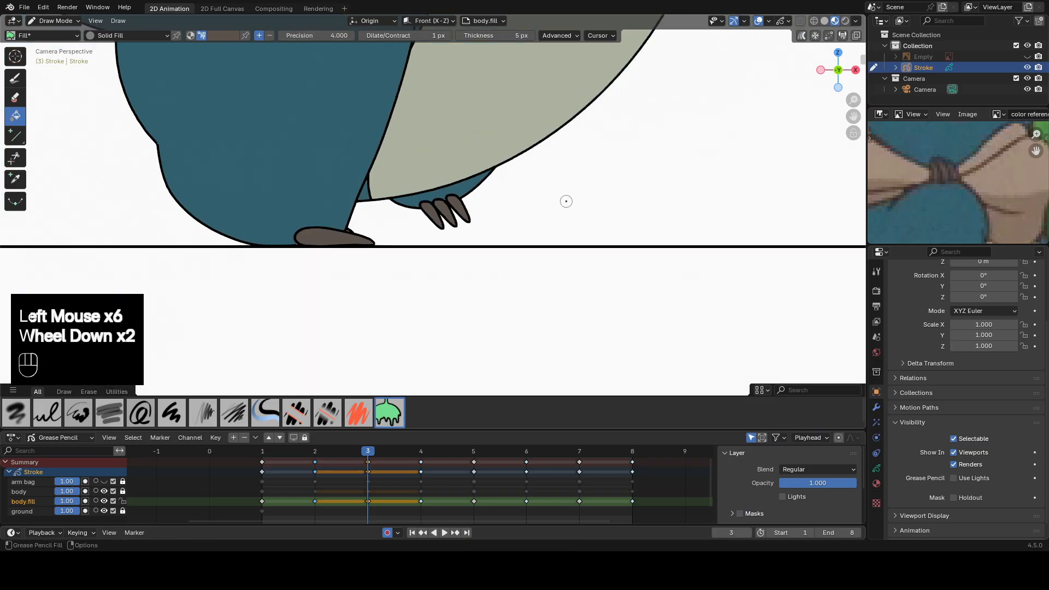
Go to frame 4 and select the body.fill keyframes from frame 4 to frame 8.
scroll(566, 202, "down", 2)
middle_click_drag(566, 202, 587, 306, "shift")
middle_click_drag(568, 180, 593, 289, "shift")
scroll(579, 290, "down", 3)
left_click(408, 451)
left_click(405, 512)
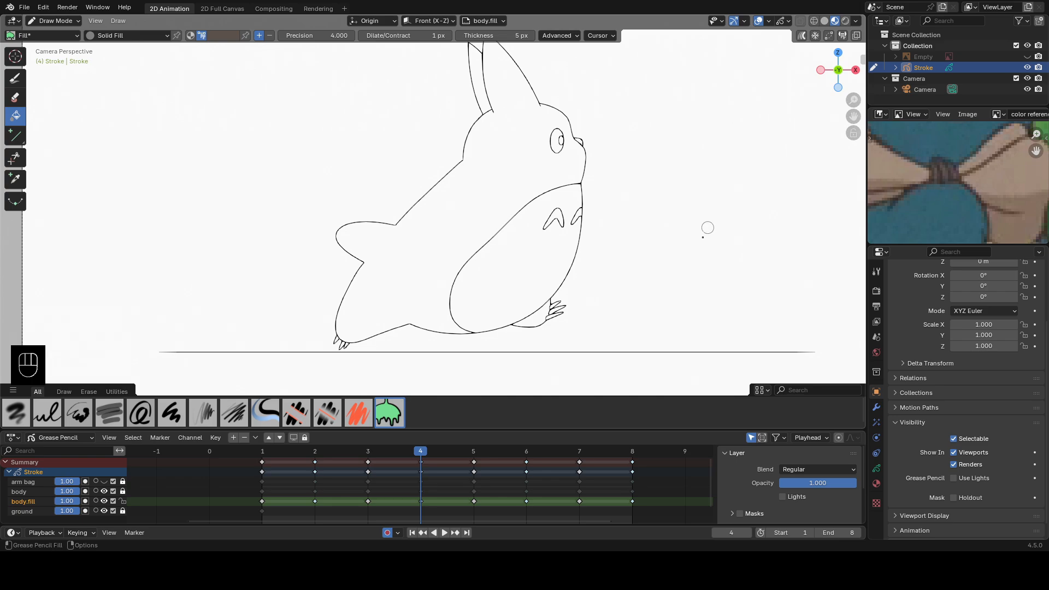
left_click_drag(411, 501, 637, 494)
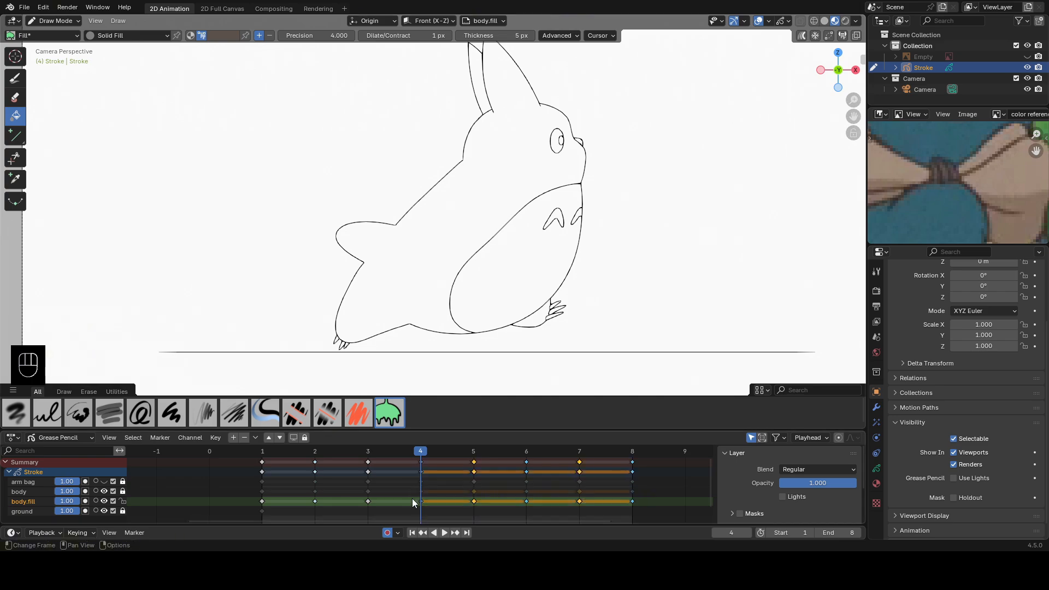
Sample the body's blue on frame 3 and fill the body across frames 4 to 8 with Multi-frame Editing.
left_click(801, 37)
left_click(802, 37)
left_click(369, 454)
key("e")
left_click(437, 216)
left_click(420, 452)
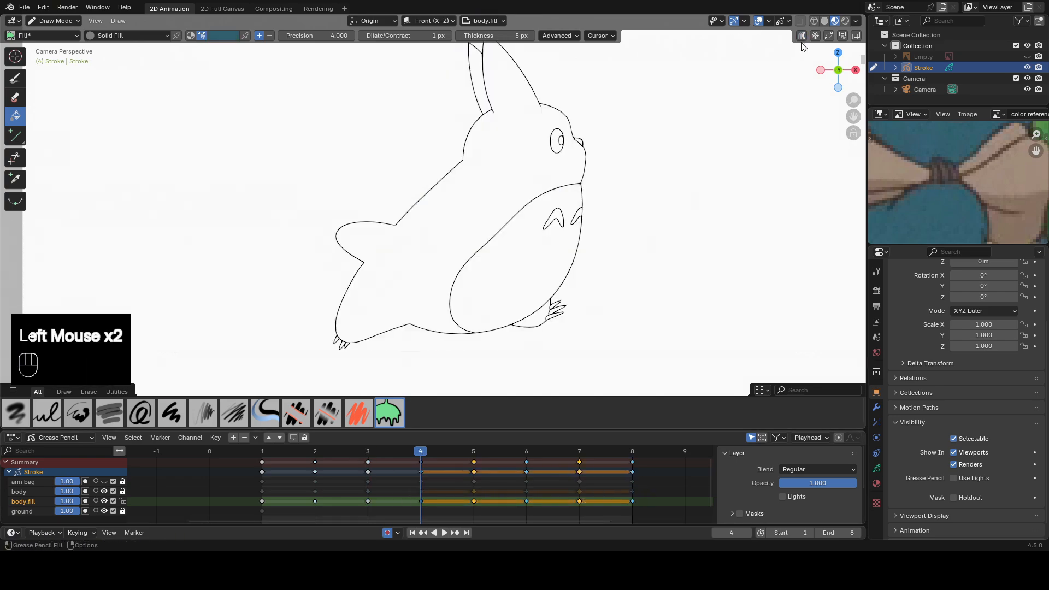
left_click(801, 37)
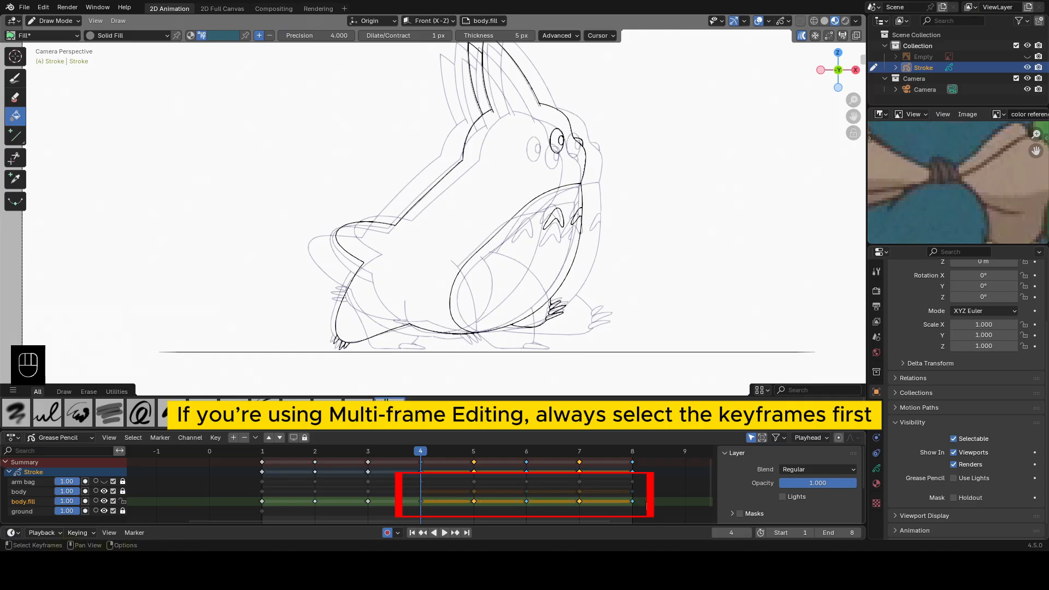
left_click(478, 195)
left_click(478, 195)
left_click(802, 37)
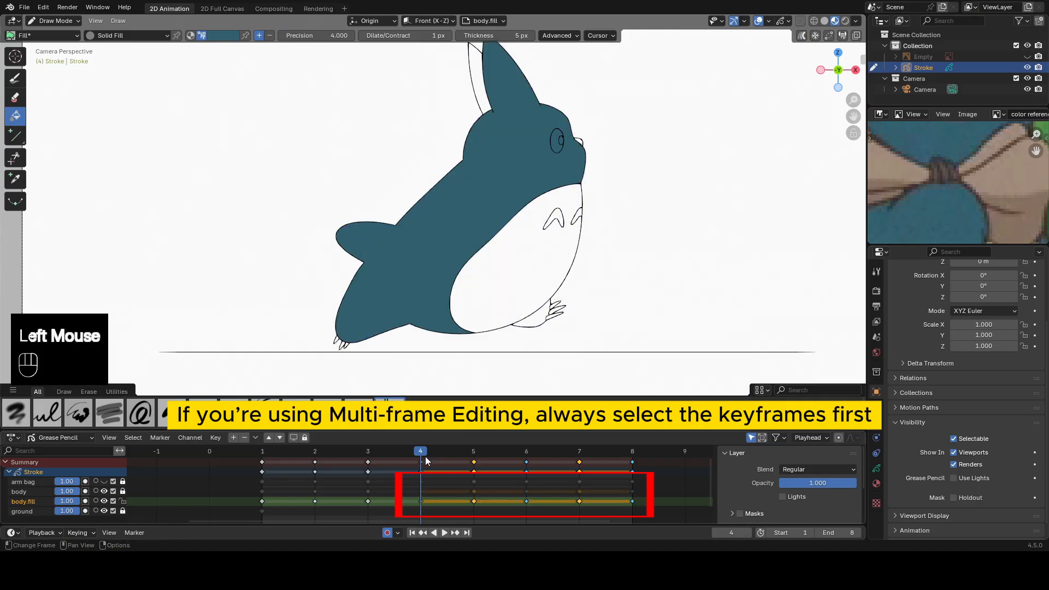
left_click_drag(425, 454, 420, 476)
Sample the belly color on frame 3, fill the belly across frames 4 to 8 with Multi-frame Editing, and check the frames.
left_click(802, 35)
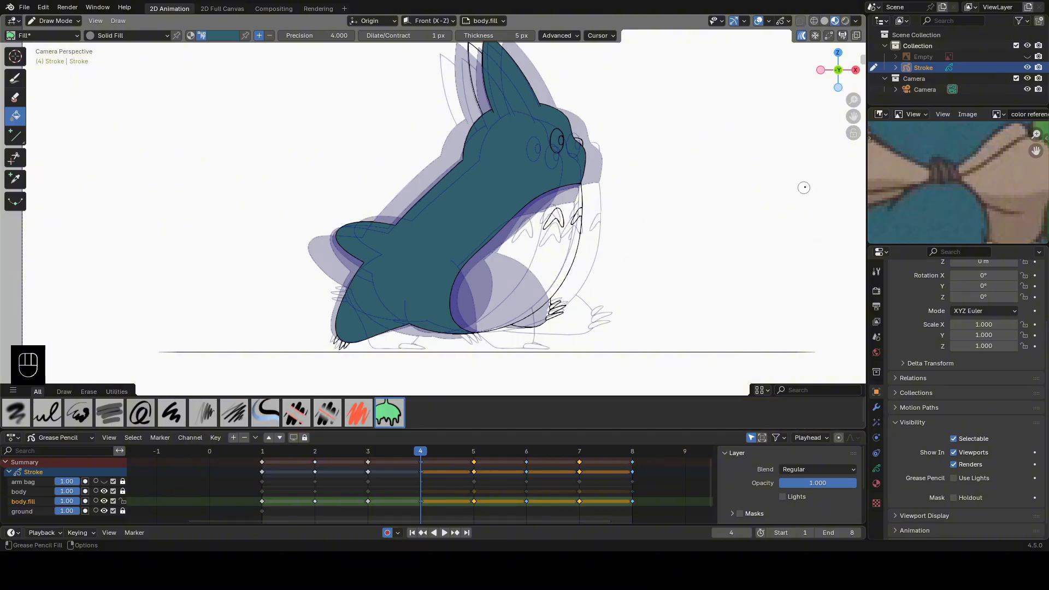
left_click(801, 36)
left_click(368, 451)
key("e")
left_click(476, 261)
left_click(416, 449)
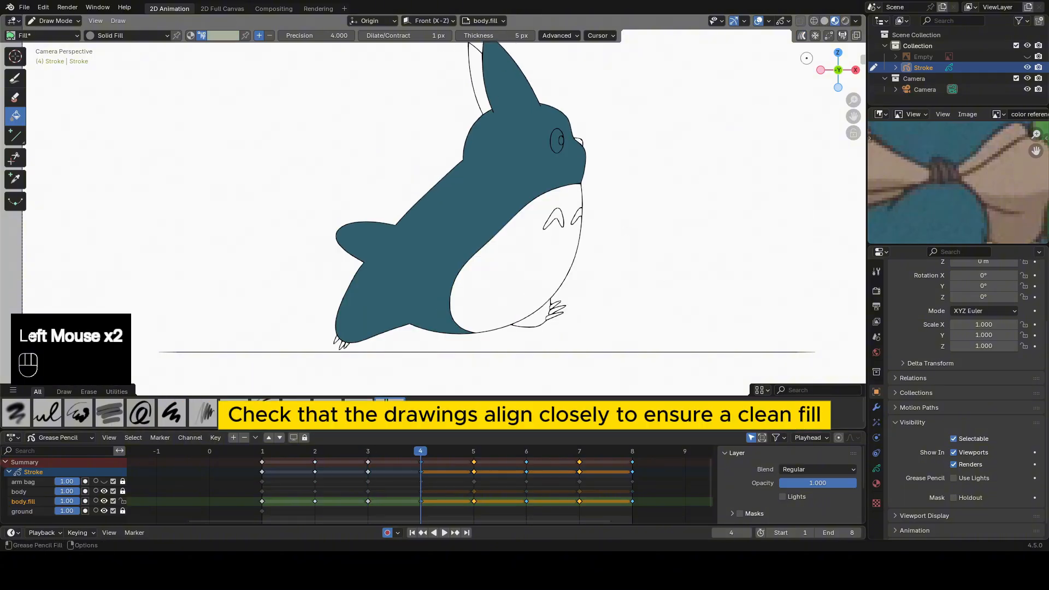
left_click(802, 36)
left_click(525, 250)
left_click(525, 251)
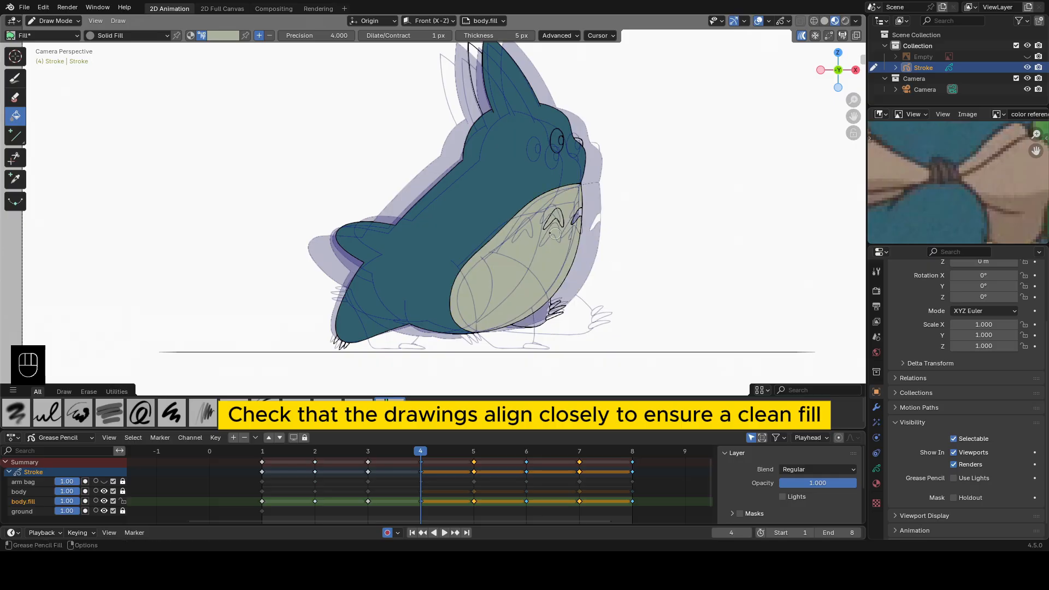
left_click(801, 36)
left_click_drag(470, 452, 619, 477)
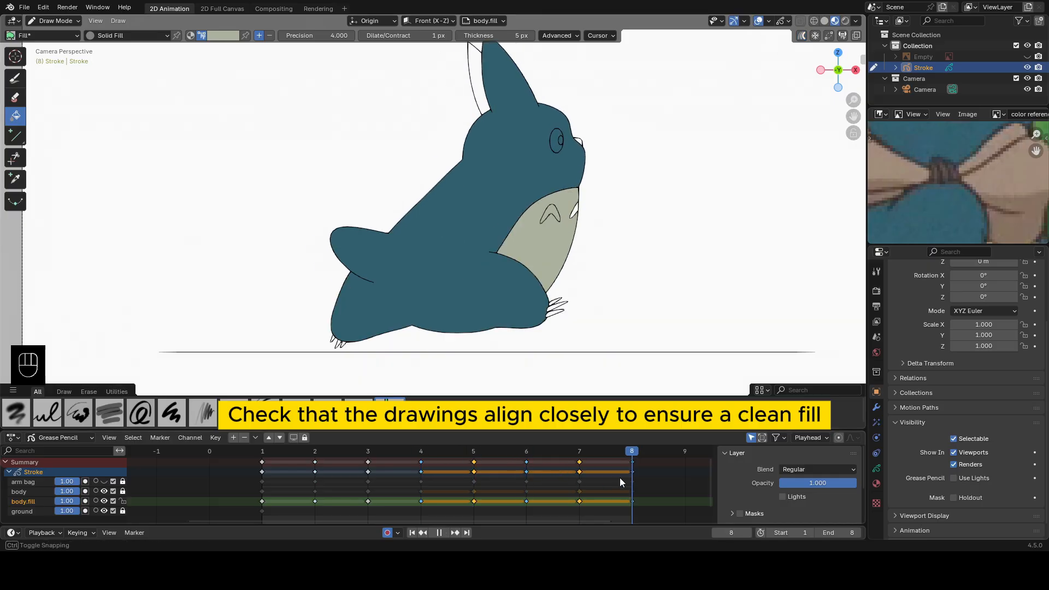
Fill the far ear and the far foot on frame 4 with the body's blue.
left_click(424, 450)
left_click(496, 82)
middle_click_drag(489, 82, 474, 113, "shift")
scroll(471, 109, "up", 1)
double_click(463, 99)
middle_click_drag(529, 377, 507, 244, "shift")
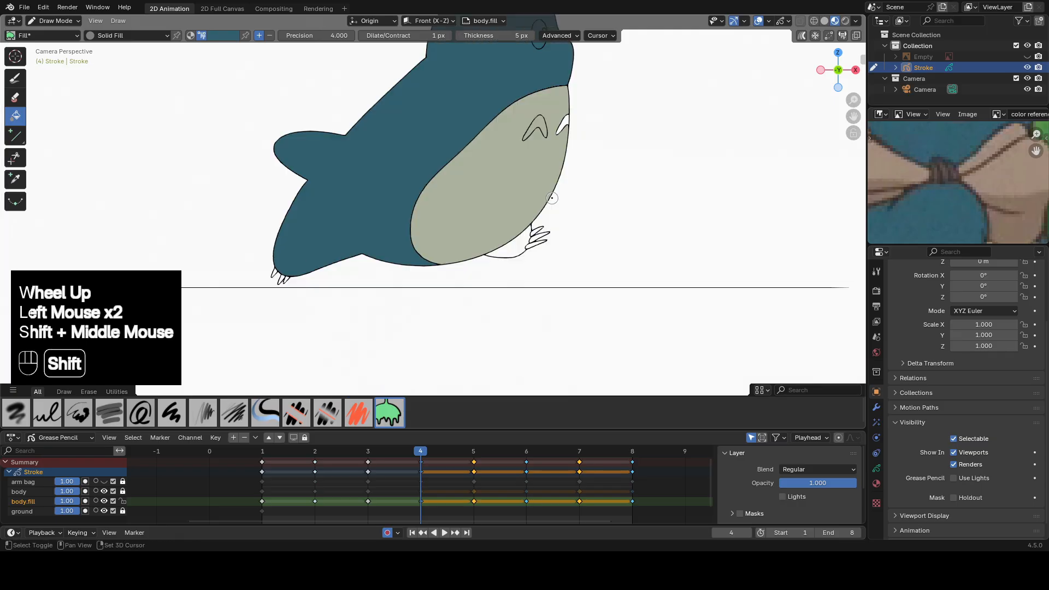
double_click(511, 250)
Fill the far foot, the far ear and both chest markings on frame 5 with the body's blue.
key("Up")
double_click(521, 251)
double_click(451, 91)
double_click(549, 258)
double_click(574, 259)
Return to frame 4 and fill its two chest markings with the body's blue.
key("Down")
double_click(527, 247)
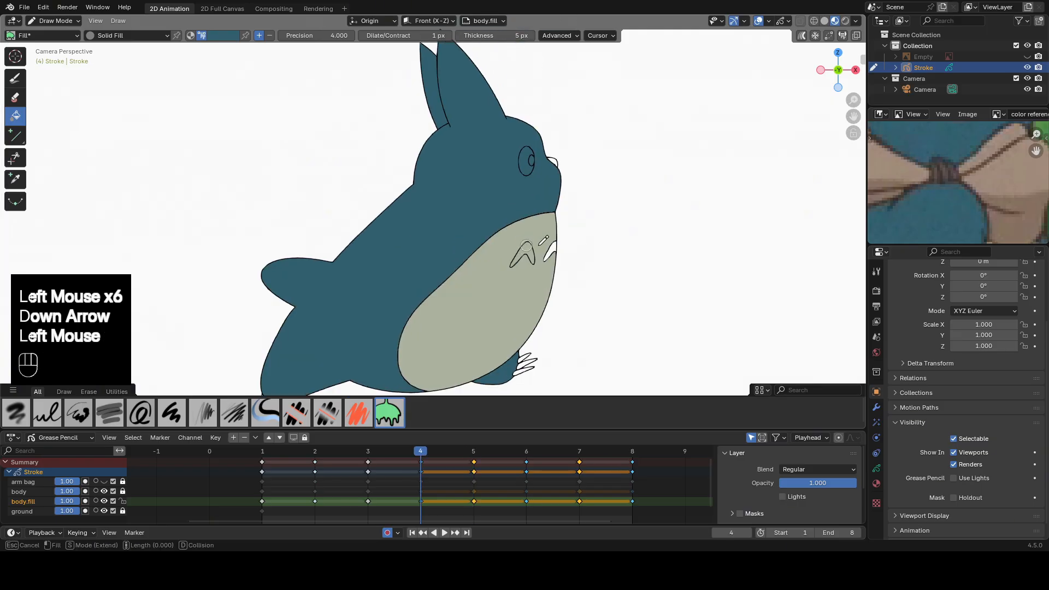
double_click(556, 246)
Fill the far ear, chest markings and remaining blue areas on frame 6 with the body's blue.
key("Up")
key("Up")
double_click(427, 124)
left_click(524, 268)
scroll(521, 244, "up", 2)
double_click(522, 257)
middle_click_drag(492, 377, 556, 291, "shift")
scroll(549, 148, "up", 1)
double_click(552, 140)
scroll(542, 142, "down", 4)
Fill the far ear, the far leg and the chest marking on frame 7 with the body's blue.
left_click(579, 451)
double_click(451, 123)
middle_click_drag(382, 377, 444, 211, "shift")
double_click(423, 243)
scroll(424, 243, "up", 2)
double_click(636, 134)
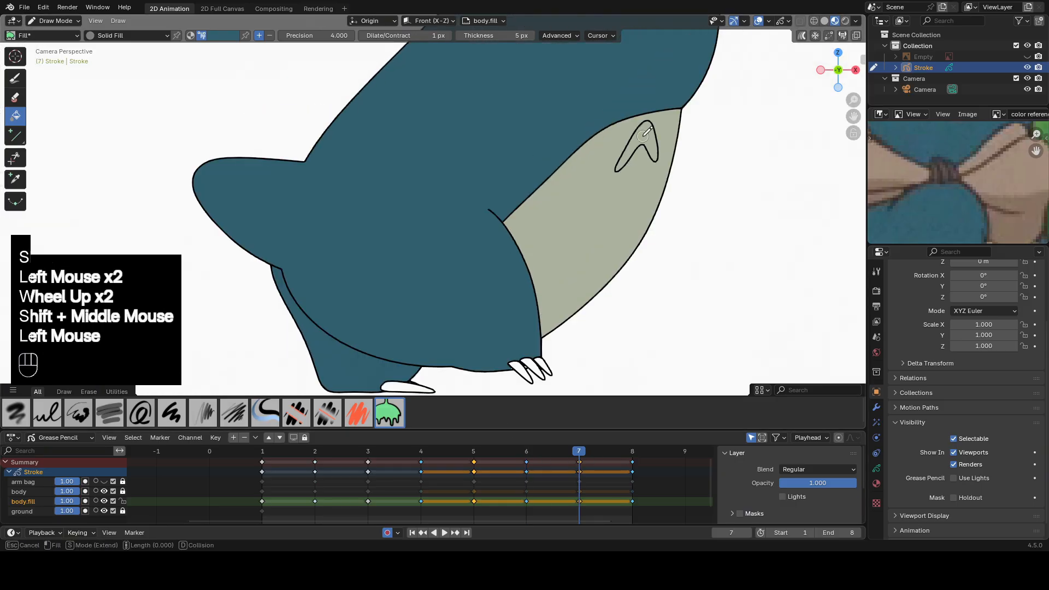
Fill both chest markings and the far ear on frame 8 with the body's blue.
left_click(632, 452)
double_click(538, 248)
double_click(577, 251)
double_click(480, 178)
middle_click_drag(417, 72, 491, 114, "shift")
scroll(480, 178, "down", 3)
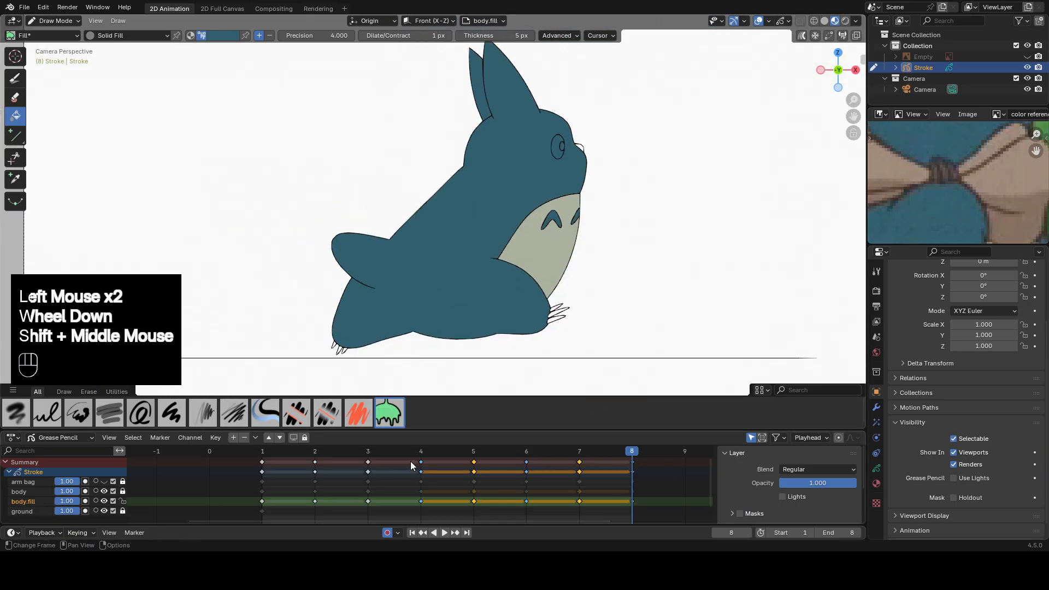
Sample the light eyeball color on frame 3 and fill the eyeball on frames 4 to 8.
left_click(420, 453)
key("e")
left_click(533, 155)
scroll(584, 187, "up", 2)
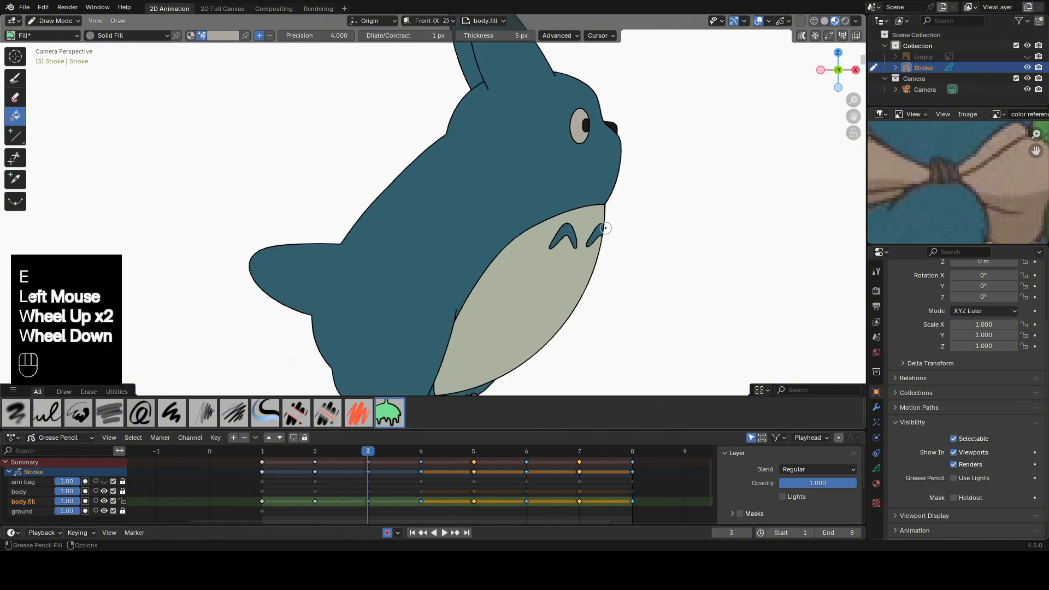
key("Up")
double_click(611, 116)
key("Up")
key("Up")
left_click(609, 140)
key("Up")
key("Up")
double_click(610, 119)
Sample the pupil's near-black on frame 3 and fill the pupil and nose on frame 4.
left_click(368, 451)
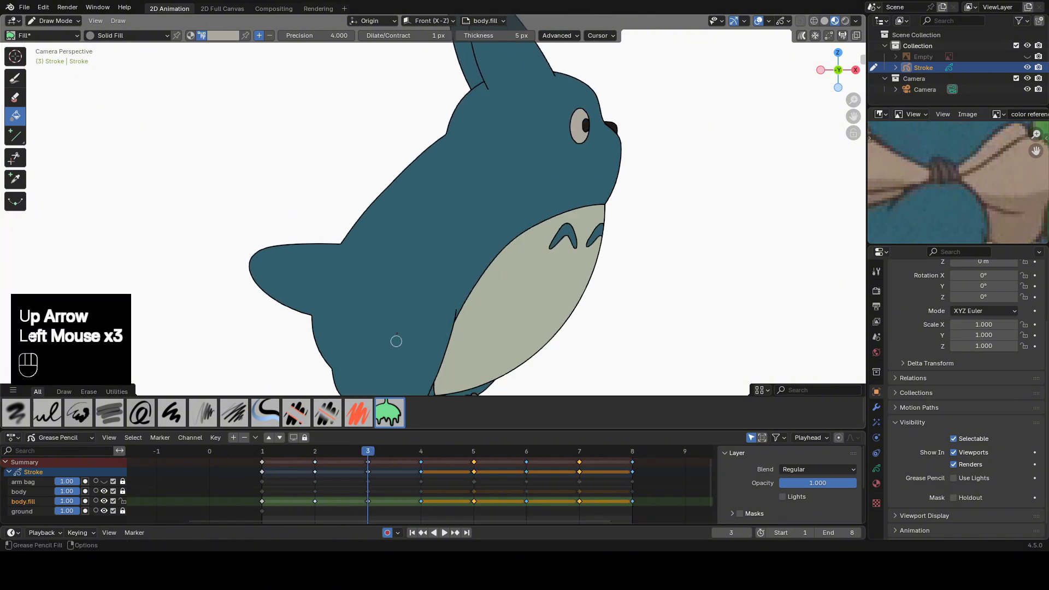
left_click(584, 125)
key("Up")
scroll(614, 145, "up", 1)
double_click(660, 89)
double_click(690, 91)
Fill the pupil and nose on frames 5 to 8 with the sampled near-black.
key("Up")
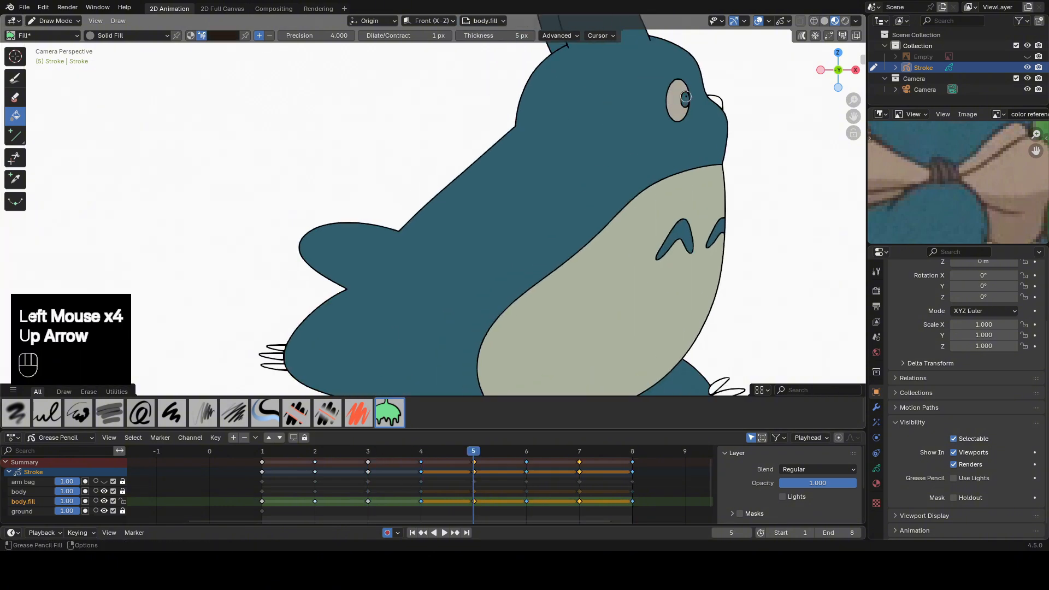
double_click(686, 99)
key("Up")
double_click(648, 117)
key("Up")
double_click(616, 106)
key("Up")
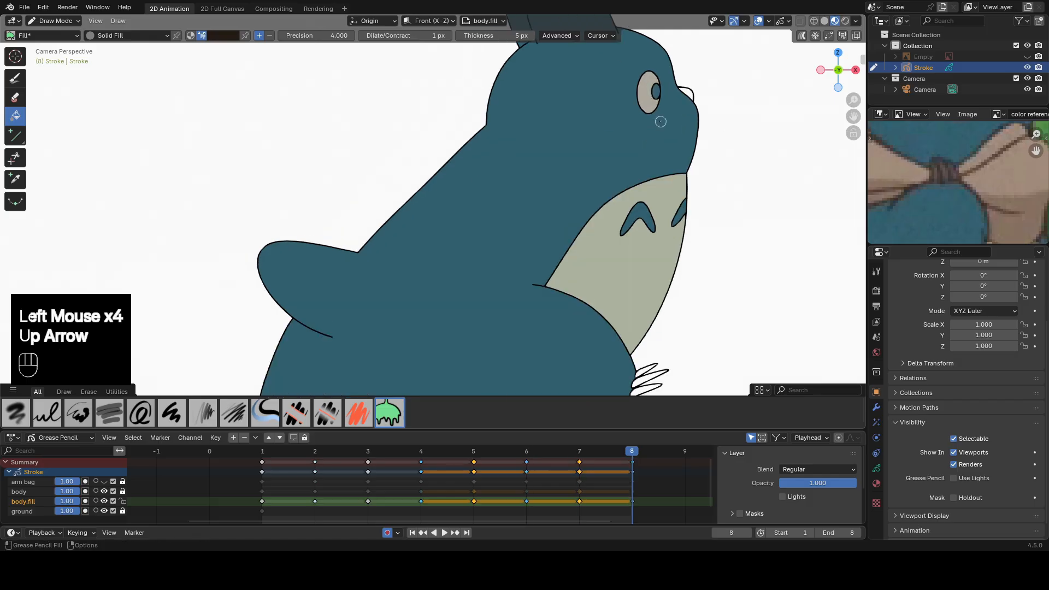
left_click(688, 92)
key("Up")
Sample the claw brown on frame 3 and fill the claws of both feet on frame 4.
left_click(368, 451)
middle_click_drag(546, 328, 548, 180, "shift")
scroll(532, 186, "up", 2)
key("e")
left_click(522, 178)
key("Up")
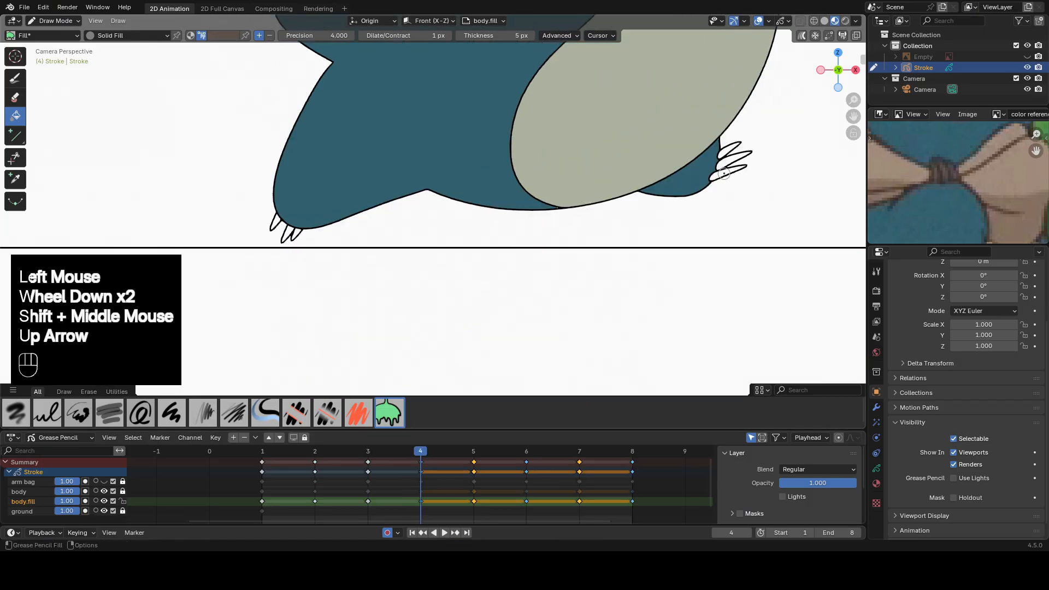
double_click(724, 174)
double_click(732, 161)
double_click(730, 150)
middle_click_drag(297, 230, 349, 193, "shift")
double_click(350, 196)
double_click(331, 184)
Fill the claws of both feet on frame 5 with the claw brown.
middle_click_drag(818, 114, 765, 123, "shift")
key("Up")
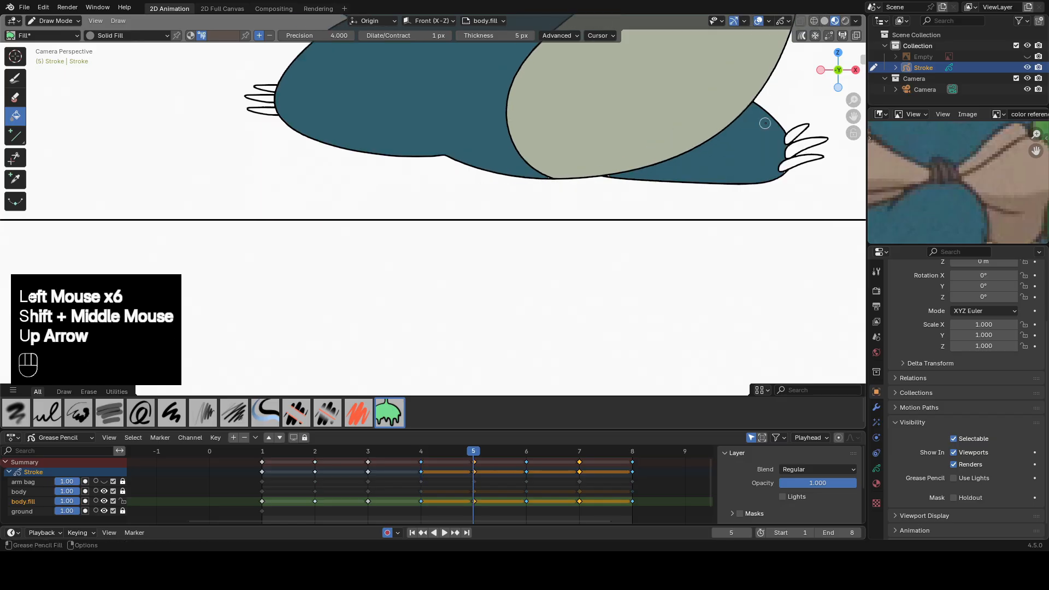
double_click(799, 162)
double_click(805, 145)
Fill the front foot's claws on frame 6 with the claw brown.
key("Up")
scroll(407, 223, "up", 2)
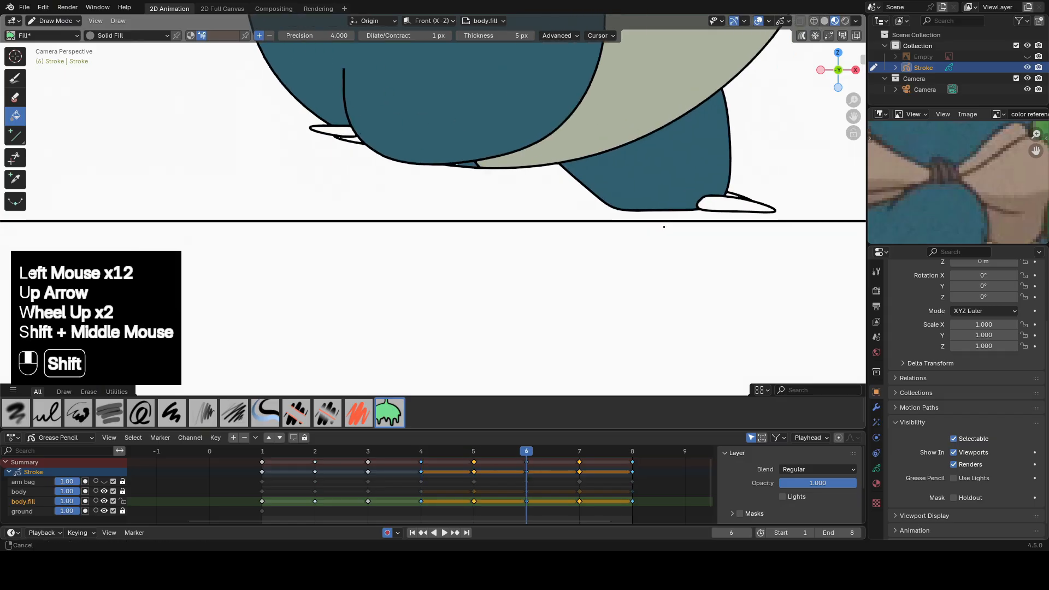
middle_click_drag(663, 227, 569, 240, "shift")
double_click(635, 216)
double_click(637, 201)
Sculpt the fill of the front foot's thin upper claw on frame 6 with Grab to cover the unfilled gap.
middle_click_drag(714, 223, 496, 240, "shift")
scroll(552, 248, "up", 4)
key("Tab")
left_click(419, 216)
key("Tab")
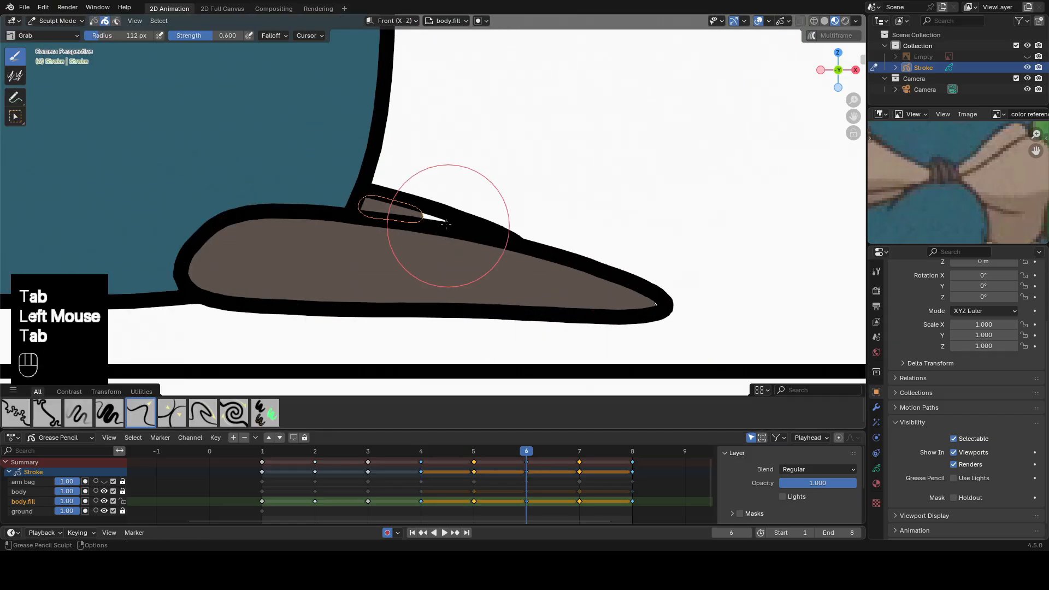
left_click_drag(445, 225, 460, 225)
scroll(399, 216, "down", 3)
key("Tab")
scroll(431, 240, "up", 3)
left_click(469, 223)
key("Tab")
scroll(407, 211, "down", 2)
Return to Draw Mode and fill the rear foot's two claws on frame 6.
key("Tab")
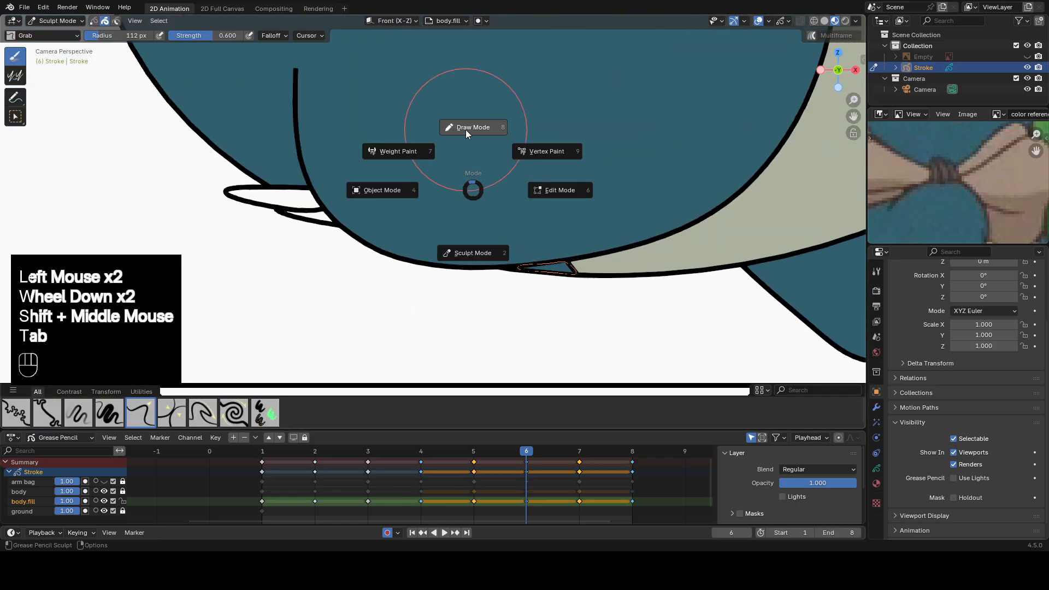
double_click(312, 214)
double_click(283, 199)
Sculpt the fill of the rear foot's lower claw on frame 6 with Grab so it reaches the outline.
scroll(437, 218, "up", 2)
key("Tab")
left_click(482, 230)
key("Tab")
left_click_drag(399, 212, 356, 200)
scroll(437, 219, "up", 3)
middle_click_drag(513, 181, 533, 227, "shift")
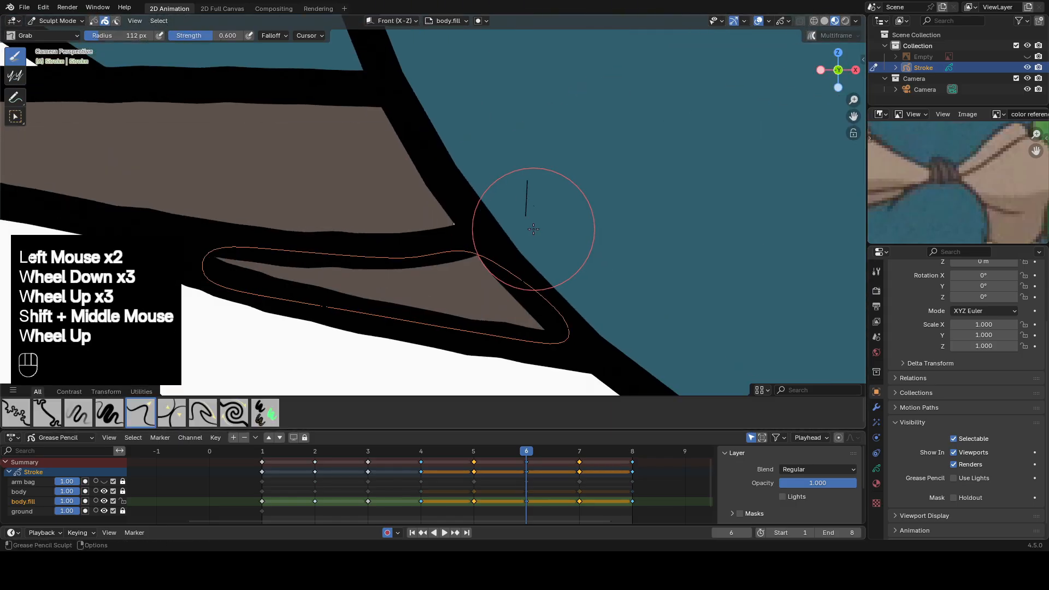
Unlock the body layer and delete the short stray stroke beside the rear claws on frame 6 in Edit Mode.
key("Tab")
left_click(350, 377)
left_click(105, 501)
left_click(104, 501)
double_click(105, 492)
triple_click(527, 213)
key("Tab")
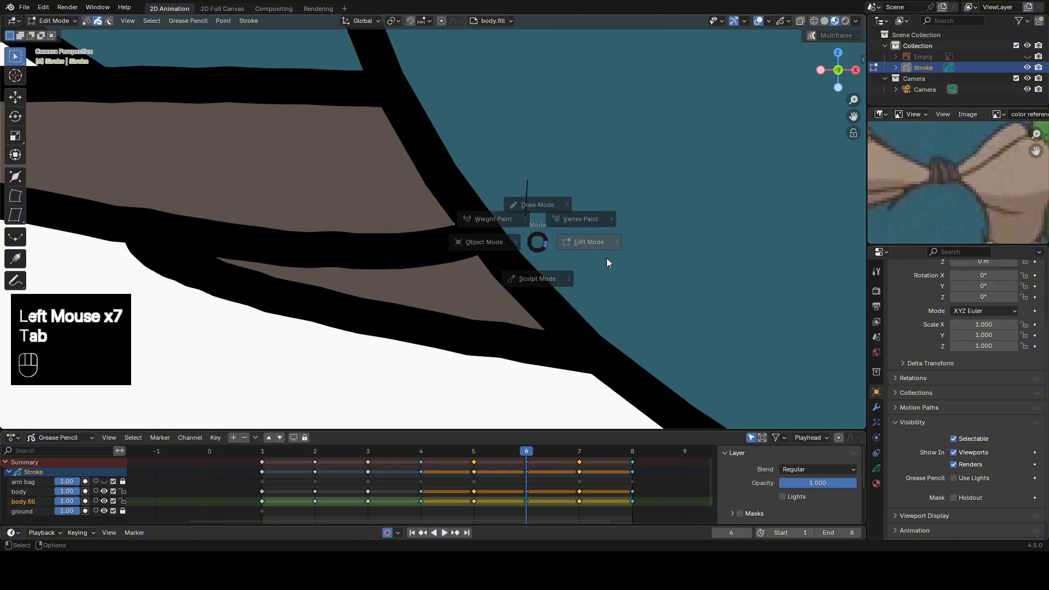
left_click(527, 215)
key("x")
left_click(526, 215)
left_click(583, 231)
Fill the rear foot's large claw and the front foot's three claws on frame 7 with the claw brown.
scroll(582, 231, "down", 3)
scroll(582, 230, "down", 4)
mouse_move(579, 232)
middle_mouse_down("shift")
mouse_move(516, 320)
mouse_move(557, 114)
middle_mouse_up("shift")
left_click(580, 452)
key("Tab")
scroll(529, 292, "up", 1)
scroll(525, 142, "up", 2)
double_click(328, 269)
left_click(596, 224)
double_click(623, 220)
double_click(647, 216)
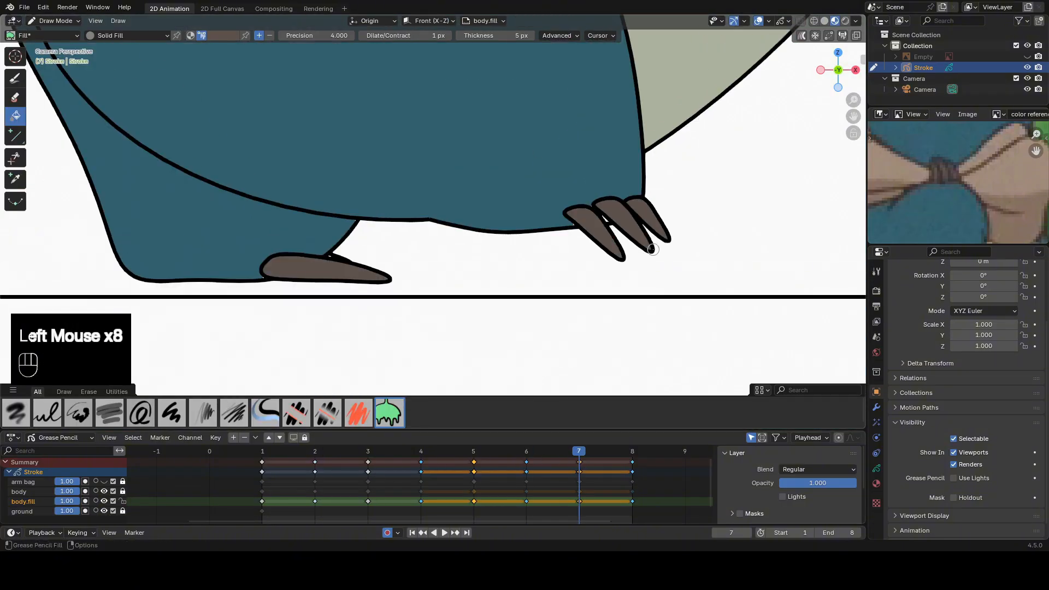
Fill the thin sliver above the rear foot's large claw on frame 7 with the claw brown.
middle_click_drag(360, 246, 410, 189, "shift")
scroll(382, 188, "up", 3)
double_click(316, 179)
scroll(316, 180, "down", 1)
double_click(320, 185)
middle_click_drag(472, 231, 440, 240, "shift")
scroll(382, 262, "up", 2)
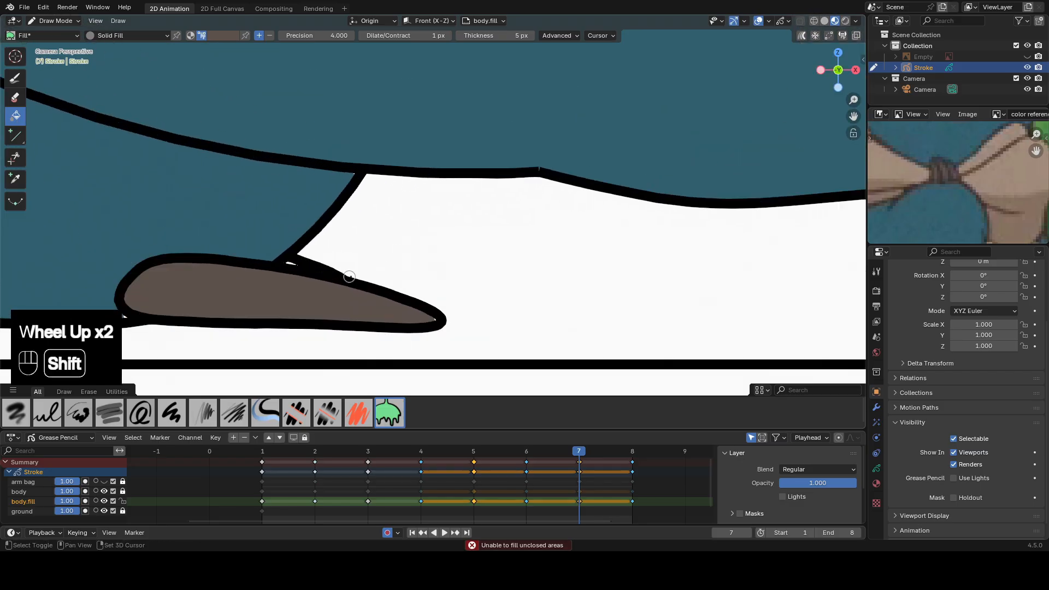
Sculpt the sliver fill above the rear foot's large claw on frame 7 with Grab to close the gap.
middle_click_drag(351, 276, 454, 214, "shift")
scroll(447, 217, "up", 2)
key("Tab")
left_click(425, 224)
key("Tab")
mouse_move(405, 226)
left_mouse_down()
mouse_move(403, 190)
mouse_move(432, 206)
left_mouse_up()
scroll(609, 196, "down", 2)
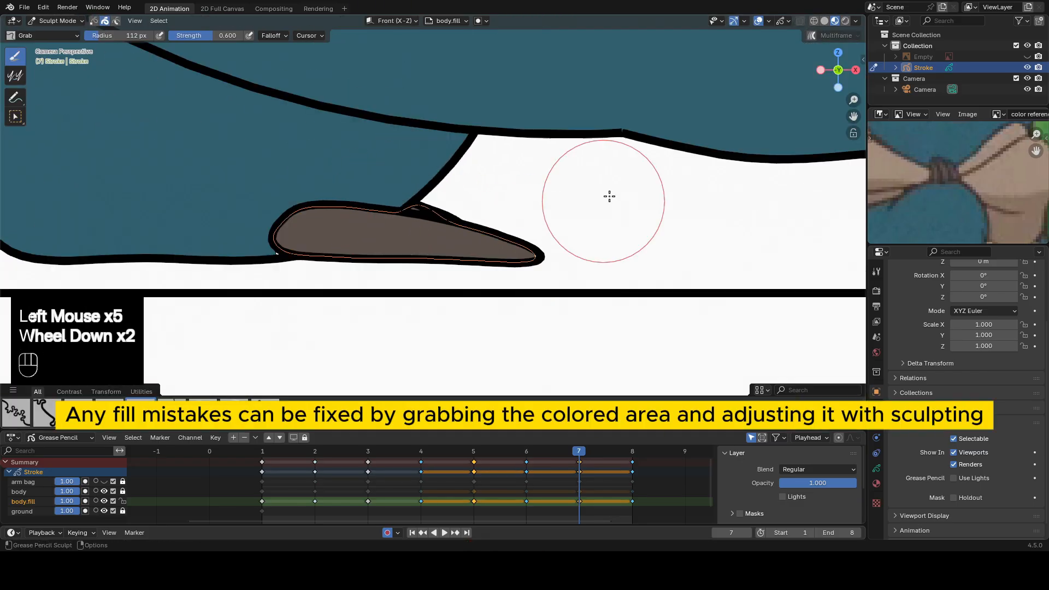
Sample the body's blue and fill the small gap between the front foot's claws on frame 7.
middle_click_drag(609, 197, 426, 207, "shift")
scroll(527, 206, "up", 2)
key("Tab")
left_click(431, 235)
key("Tab")
left_click_drag(377, 258, 393, 262)
key("Tab")
key("e")
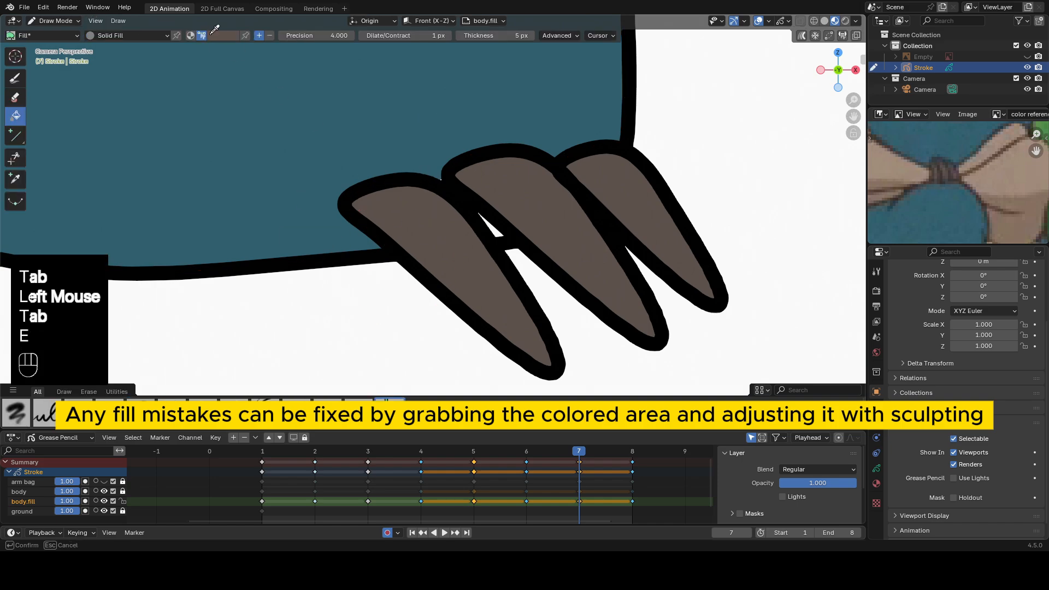
left_click(496, 231)
scroll(492, 220, "down", 3)
left_click(468, 224)
scroll(462, 224, "down", 1)
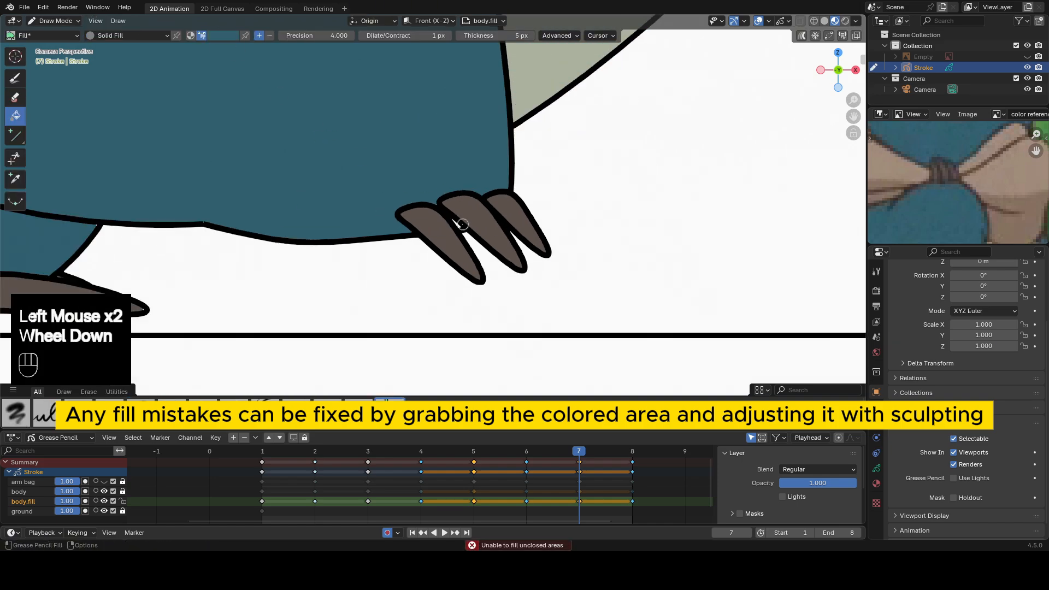
Sculpt the small blue fill between the front foot's claws on frame 7 with Grab to cover the gap.
scroll(460, 225, "up", 4)
key("Tab")
left_click(520, 220)
key("Tab")
key("Tab")
left_click_drag(508, 221, 500, 213)
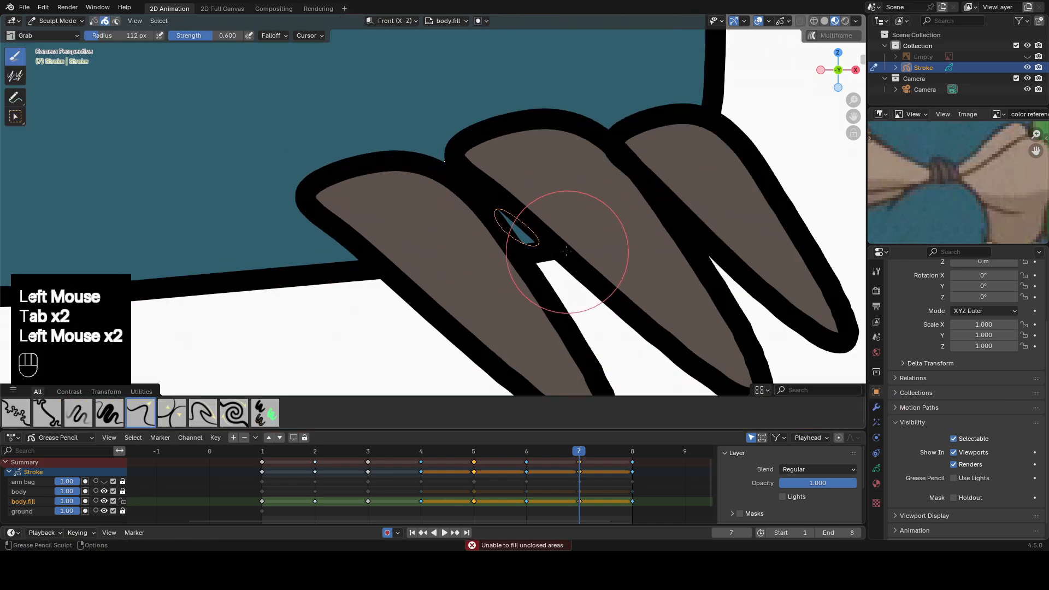
scroll(566, 251, "down", 6)
key("Tab")
Sample the claw brown on frame 7 and fill the front foot's claws on frame 8.
middle_click_drag(655, 71, 637, 173, "shift")
left_click(632, 451)
left_click(579, 451)
scroll(492, 219, "up", 2)
key("e")
left_click(445, 175)
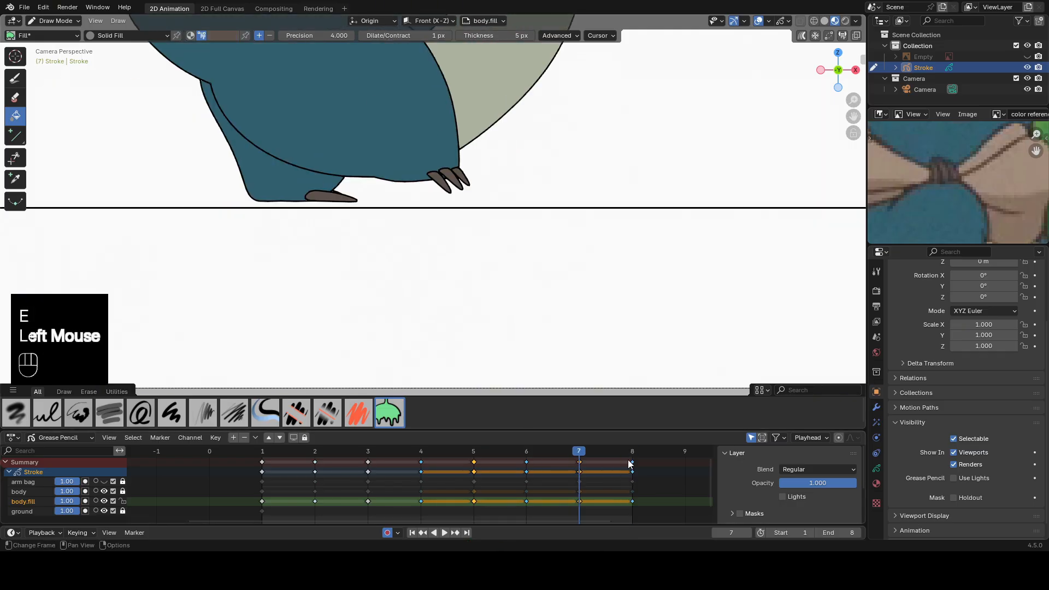
left_click(632, 451)
middle_click_drag(492, 142, 464, 202, "shift")
left_click(448, 203)
left_click(448, 203)
double_click(451, 187)
left_click(452, 174)
Fill the rear foot's claws on frame 8 with the claw brown.
middle_click_drag(230, 208, 546, 218, "shift")
scroll(552, 230, "up", 3)
double_click(551, 243)
scroll(538, 227, "down", 4)
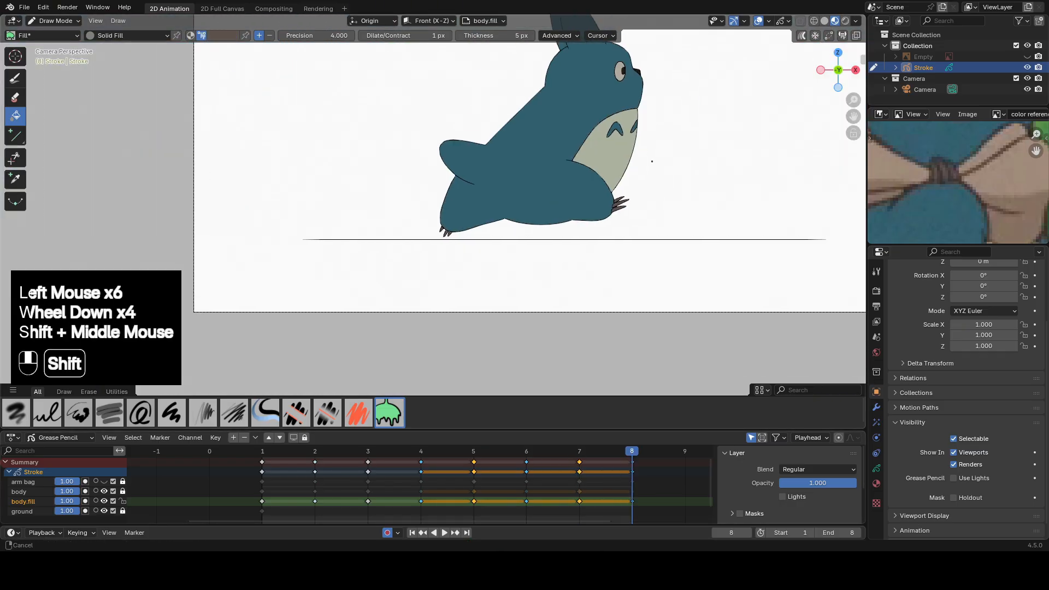
Play back the animation to check the colored body on all frames.
middle_click_drag(653, 159, 563, 241, "shift")
left_click(445, 533)
left_click(445, 533)
left_click(446, 533)
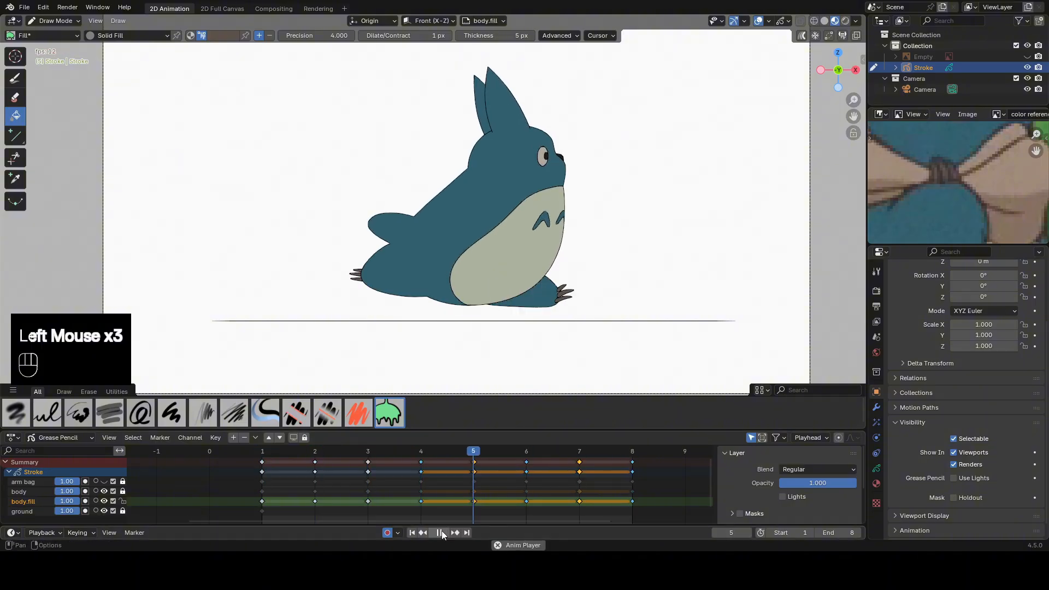
left_click(444, 532)
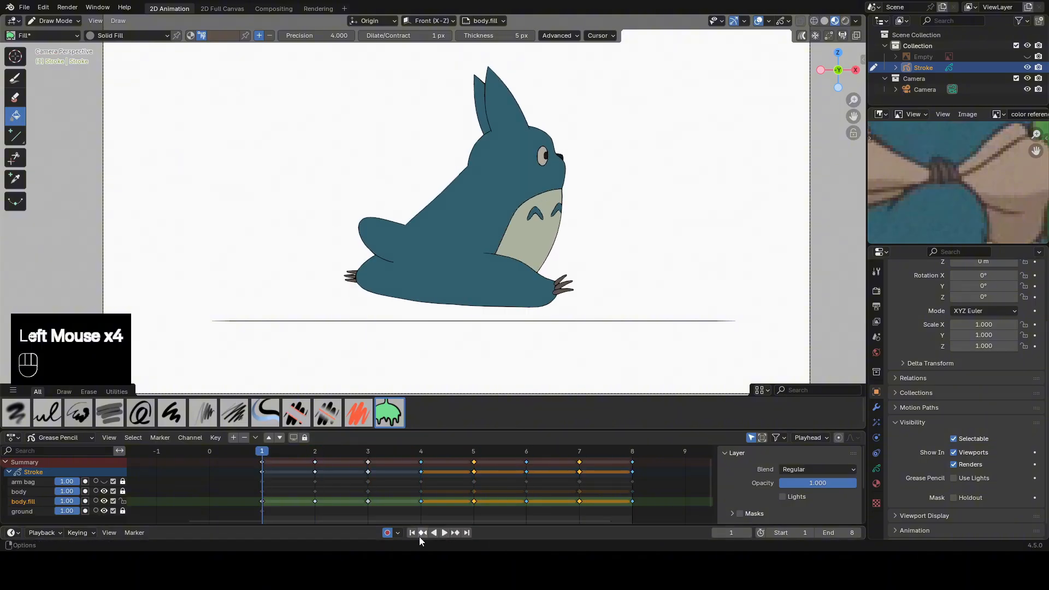
Lock the body.fill layer, then hide the body and body.fill layers.
left_click(123, 502)
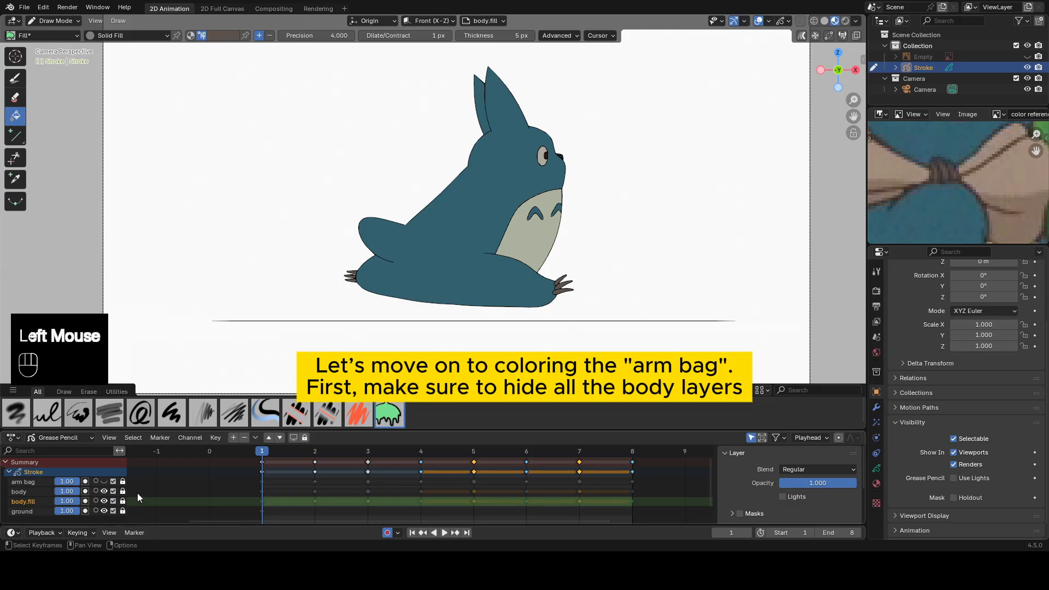
left_click(41, 480)
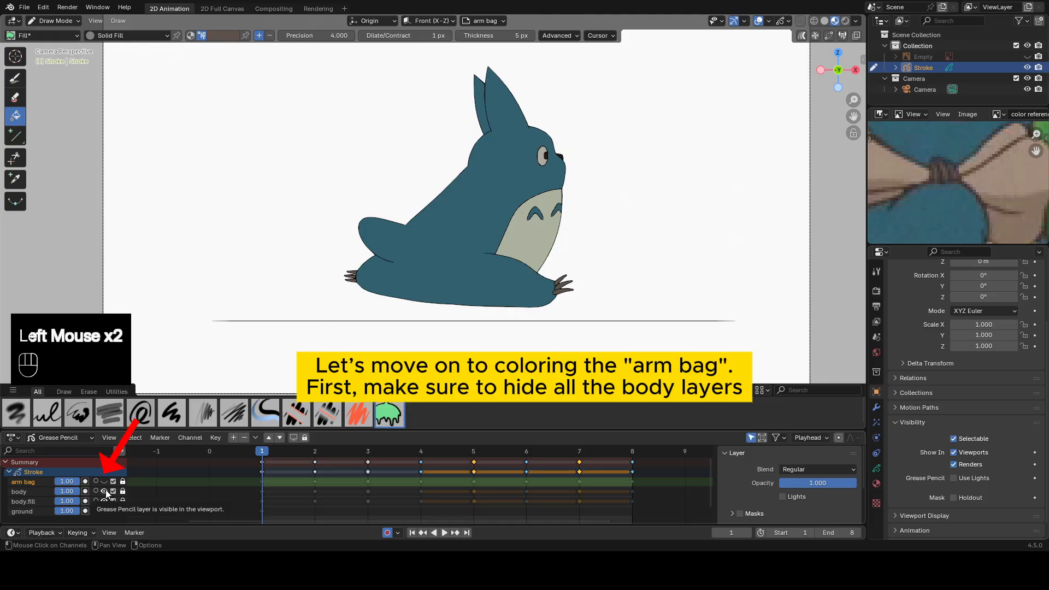
left_click(104, 492)
left_click(104, 501)
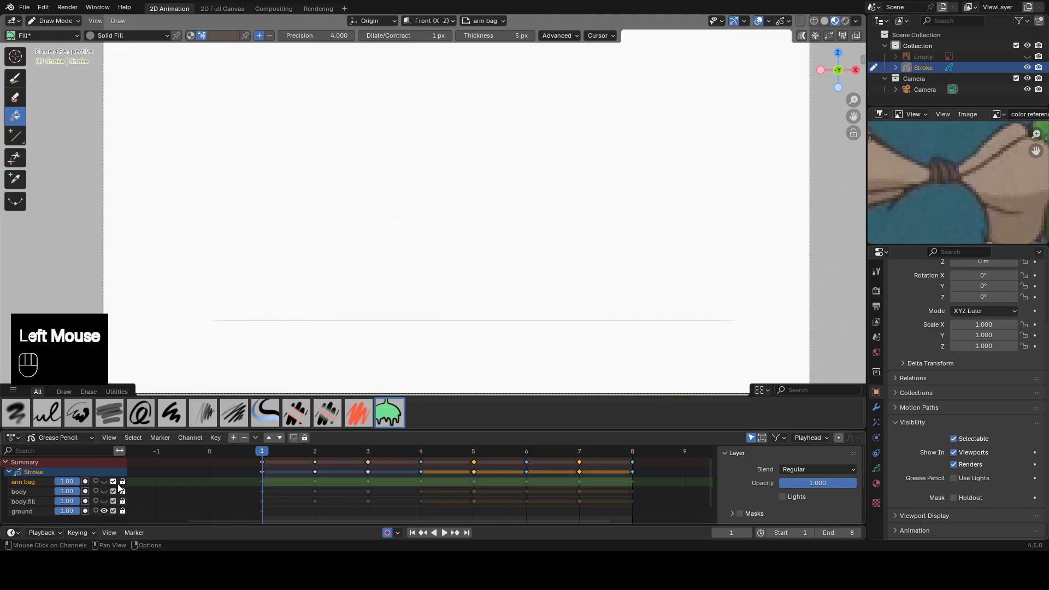
Show and unlock the arm bag layer and duplicate it with empty keyframes.
left_click(104, 481)
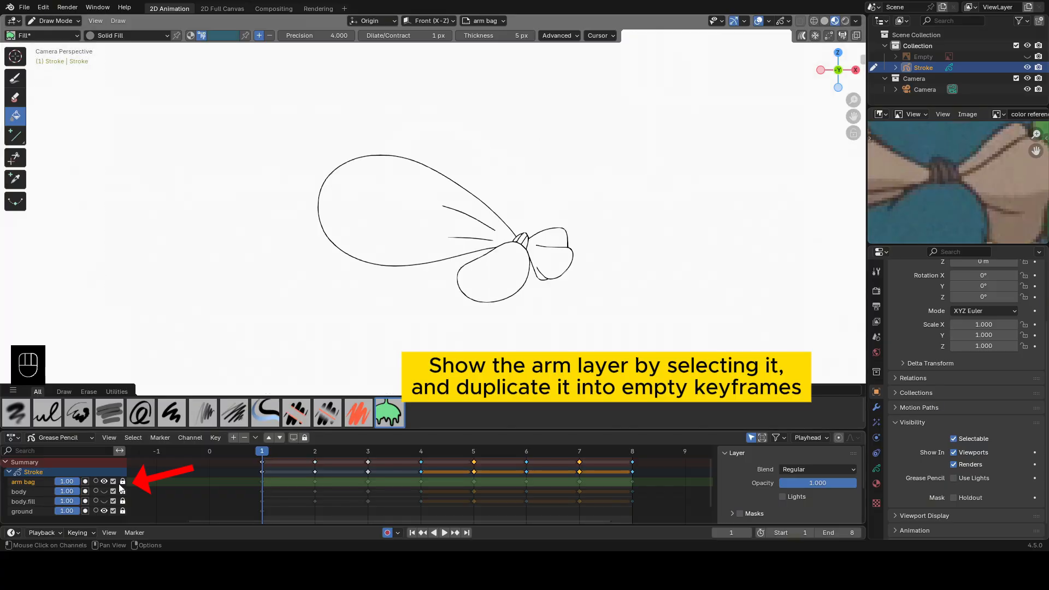
left_click(123, 483)
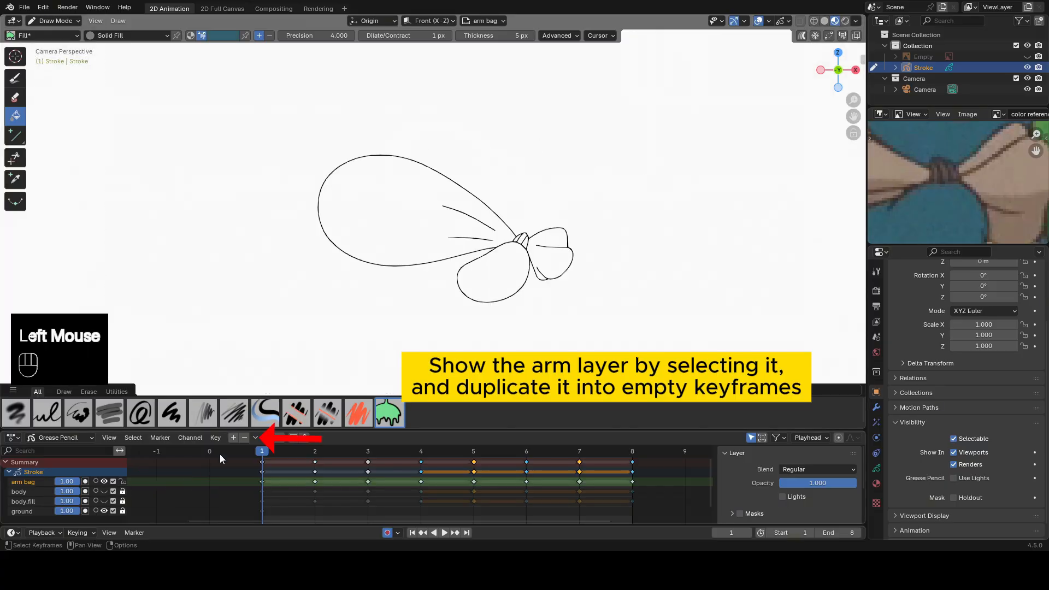
left_click(256, 438)
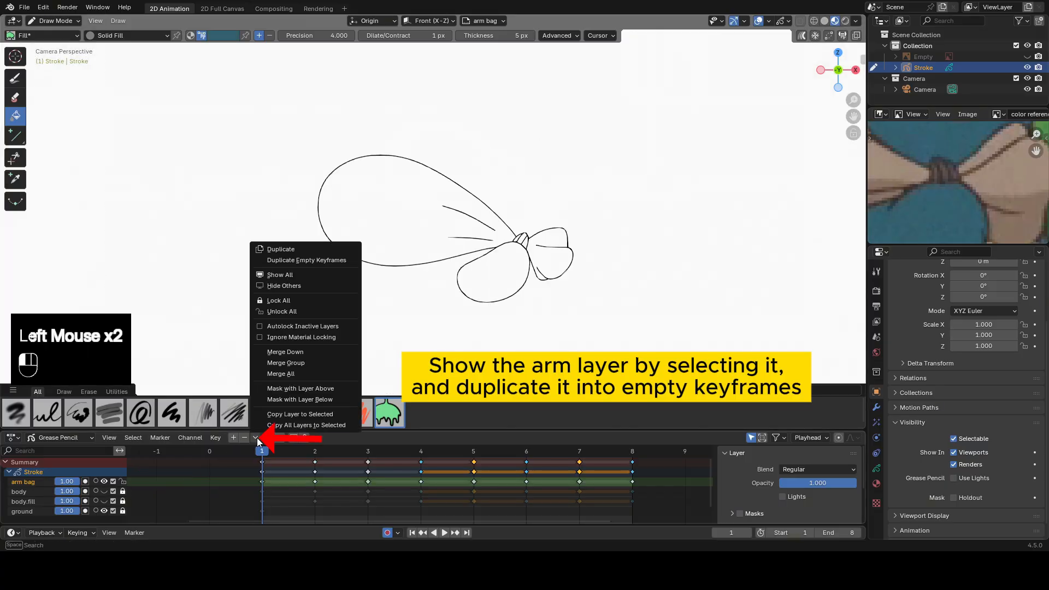
left_click(317, 258)
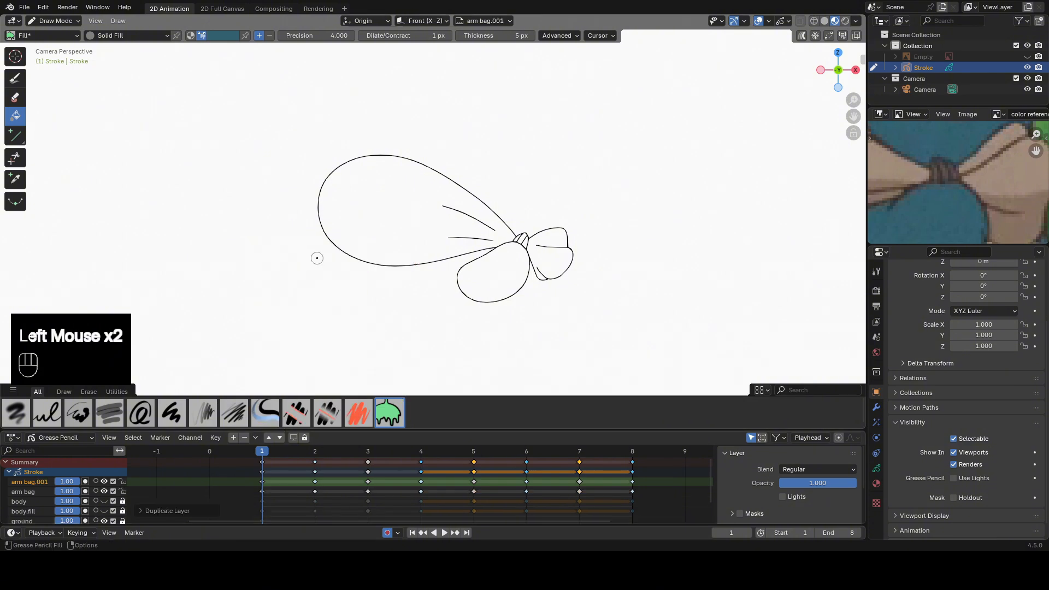
Rename the duplicated layer arm bag.fill and move it below the arm bag layer.
double_click(42, 482)
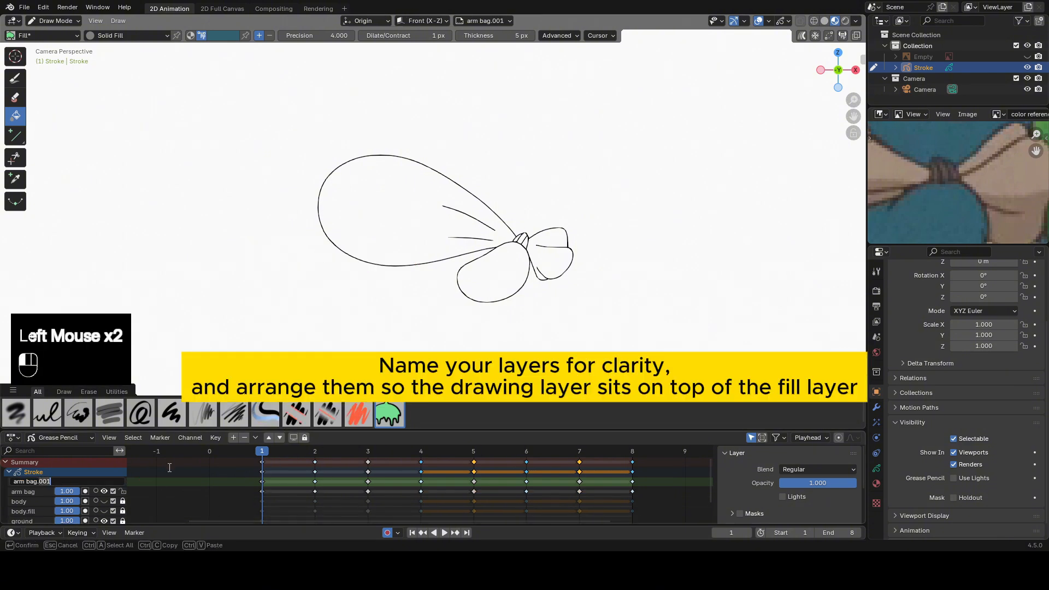
type("fill")
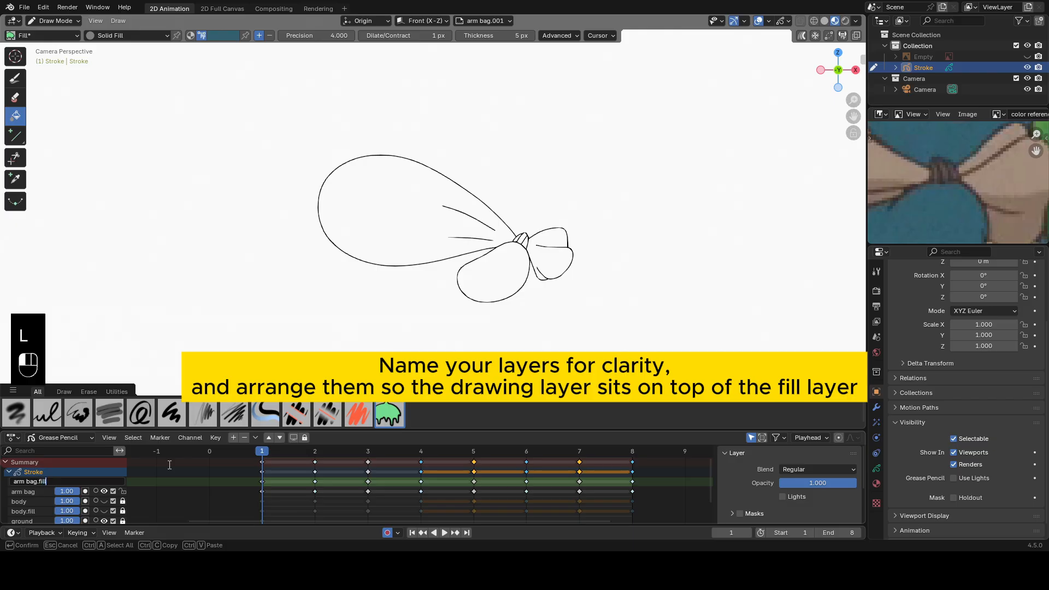
key("Return")
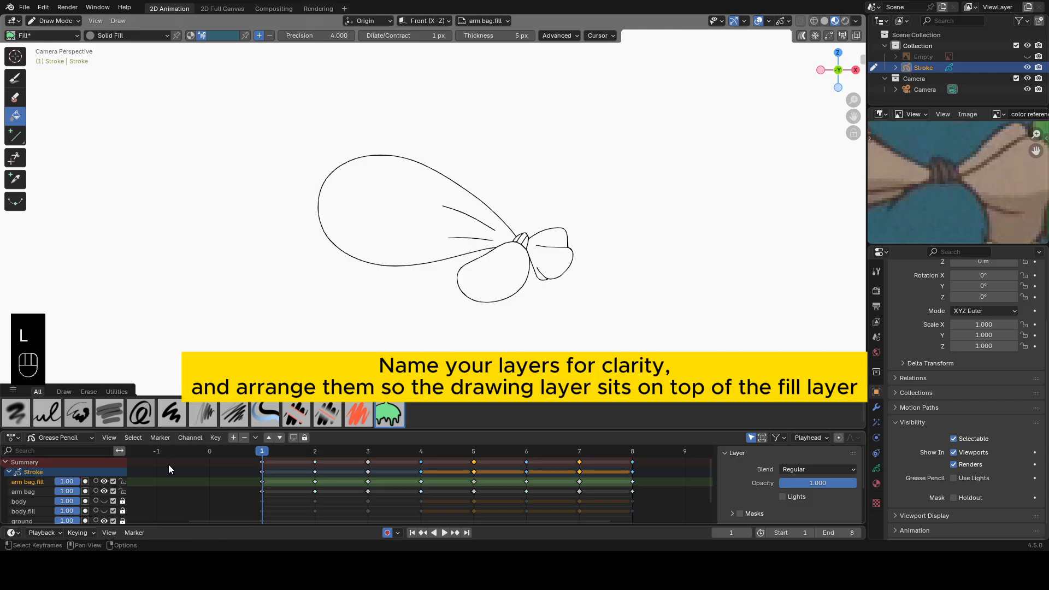
left_click(280, 437)
Lock the arm bag layer and make arm bag.fill the active layer.
left_click(36, 483)
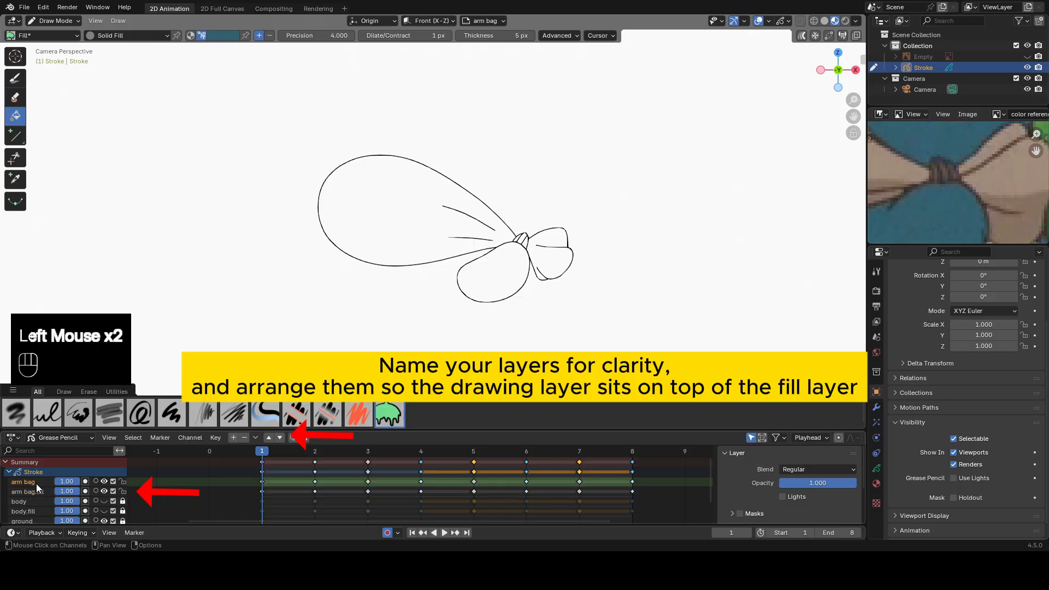
left_click(123, 481)
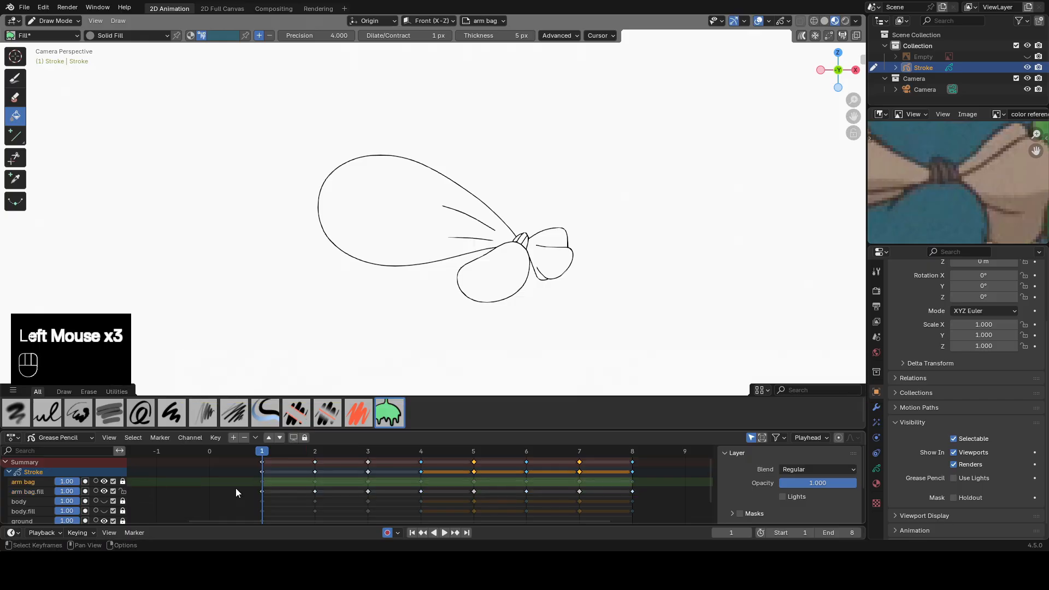
left_click(261, 491)
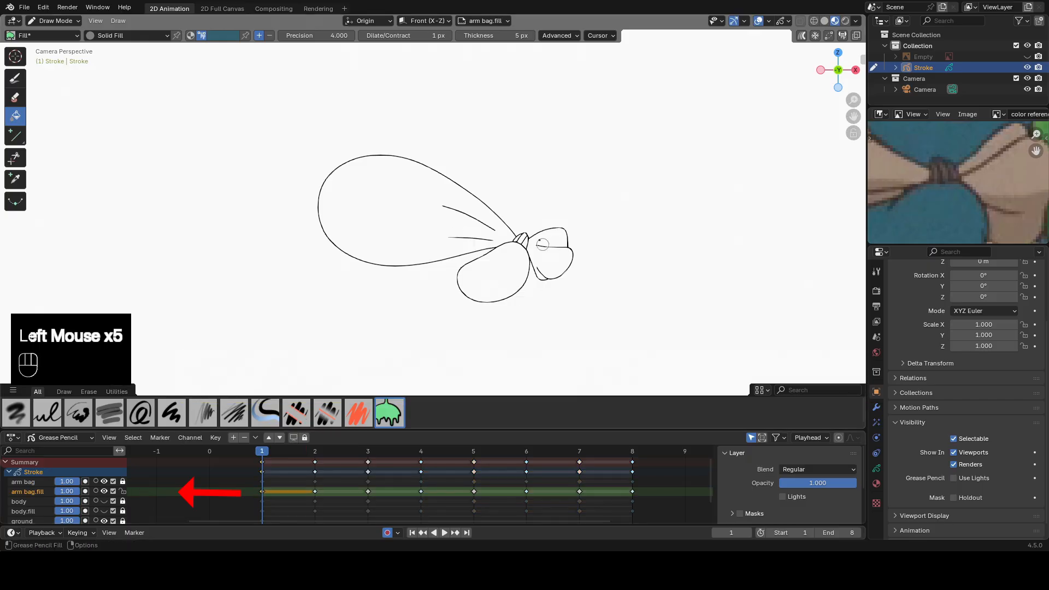
Select the arm bag.fill keyframes on frames 1 and 2 and turn on Multi-frame Editing.
middle_click_drag(602, 283, 533, 276, "shift")
left_click_drag(250, 488, 641, 480)
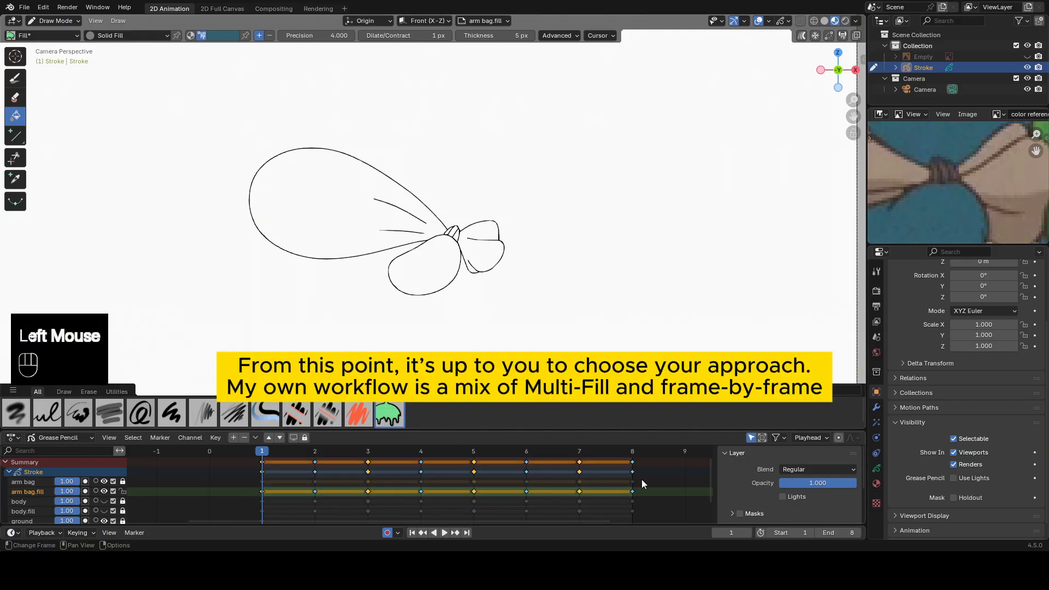
left_click(802, 36)
left_click_drag(250, 486, 338, 496)
left_click(800, 34)
Fill the arm with the body's blue and the bag with the brown sampled from the reference image, on frames 1 and 2.
left_click(423, 275)
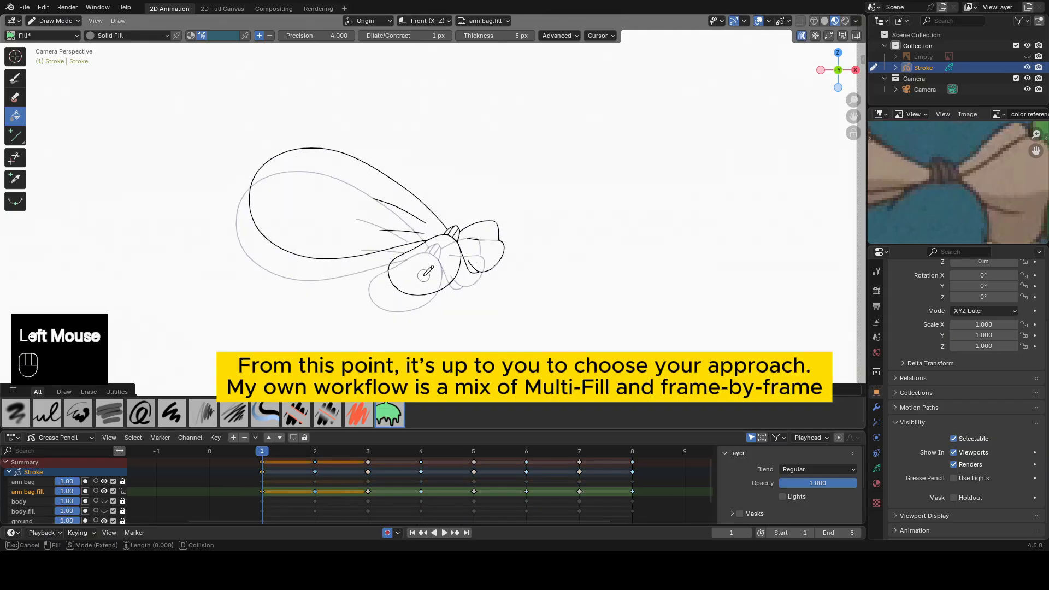
left_click(424, 275)
key("e")
left_click(902, 165)
left_click(323, 225)
left_click(323, 225)
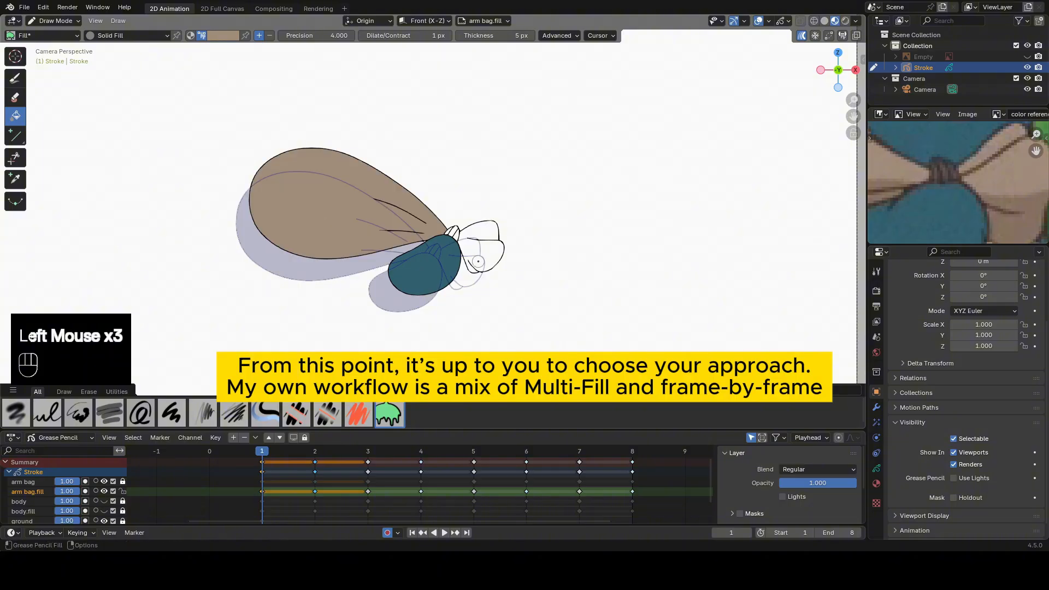
Fill the bag's loose end with brown on frames 1 and 2 and turn off Multi-frame Editing.
left_click(478, 261)
left_click(478, 261)
left_click(801, 36)
Show the body.fill layer, sample the dark brown of the foot claws, and hide the layer again.
left_click(104, 510)
middle_click_drag(554, 322, 525, 153, "shift")
scroll(525, 153, "up", 2)
key("e")
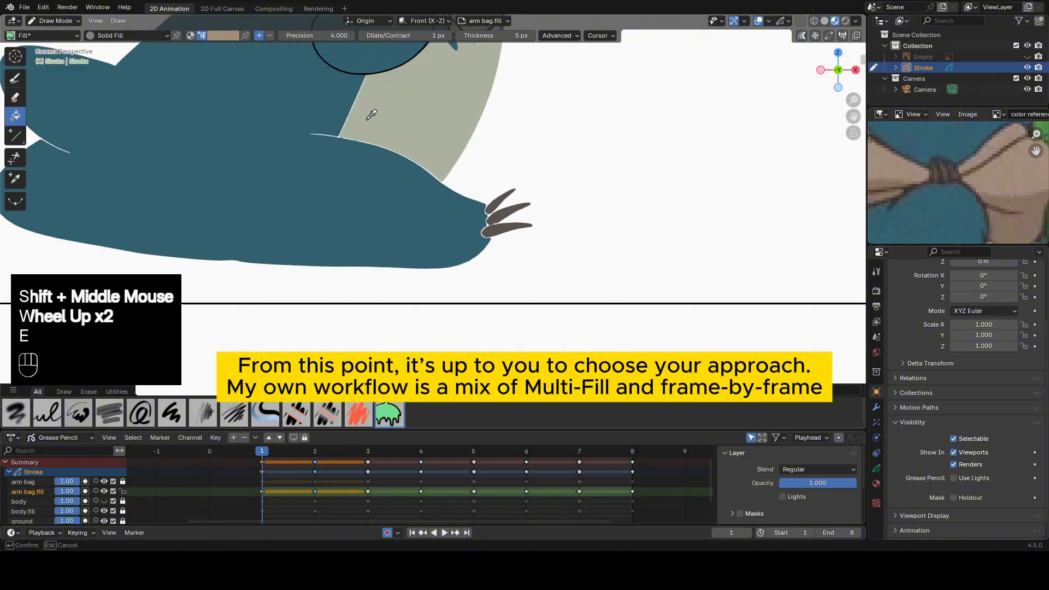
left_click(505, 214)
left_click(104, 510)
Fill each section of the bag's knot with the claws' dark brown on frames 1 and 2.
middle_click_drag(451, 171, 431, 322, "shift")
scroll(410, 243, "up", 3)
left_click(403, 246)
left_click(414, 243)
key("Up")
scroll(339, 298, "up", 2)
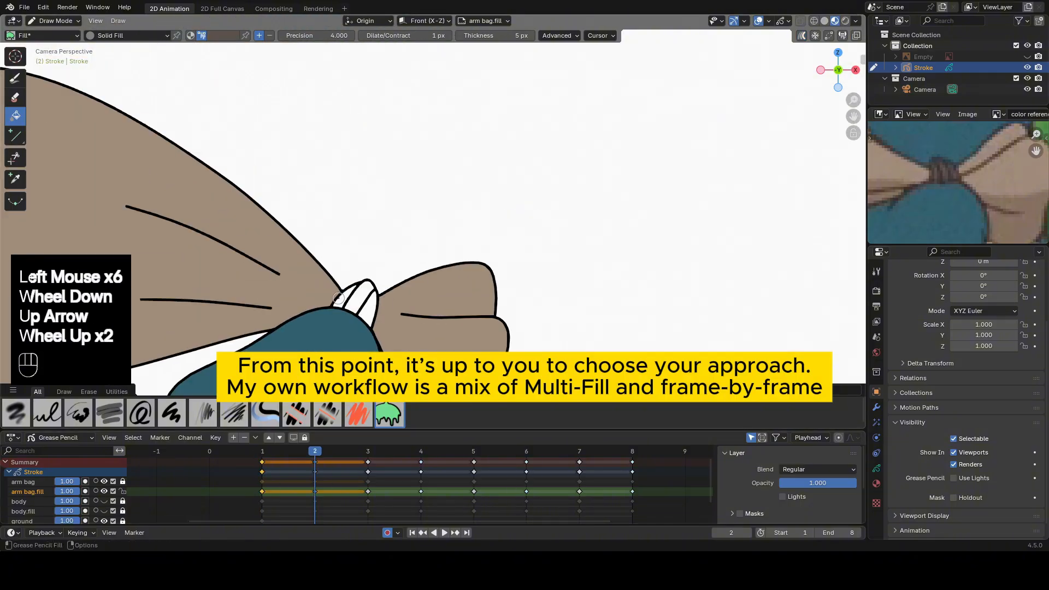
double_click(338, 299)
double_click(355, 298)
double_click(367, 307)
Sample the arm's blue and fill the arm on frames 3 to 5 using Multi-frame Editing on those arm bag.fill keyframes.
scroll(367, 307, "down", 2)
key("e")
left_click(344, 312)
left_click_drag(344, 472, 486, 506)
left_click(367, 451)
left_click(801, 36)
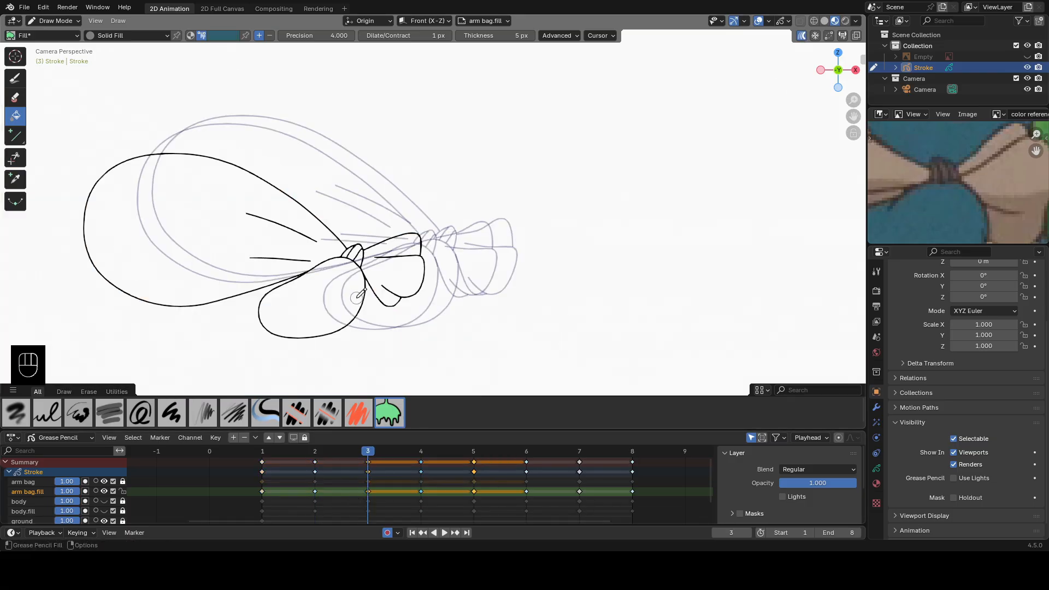
double_click(356, 298)
Sample the bag's brown from frame 2 and fill the main bag shape on frames 3 to 5.
left_click(315, 451)
key("e")
left_click(241, 189)
left_click(368, 451)
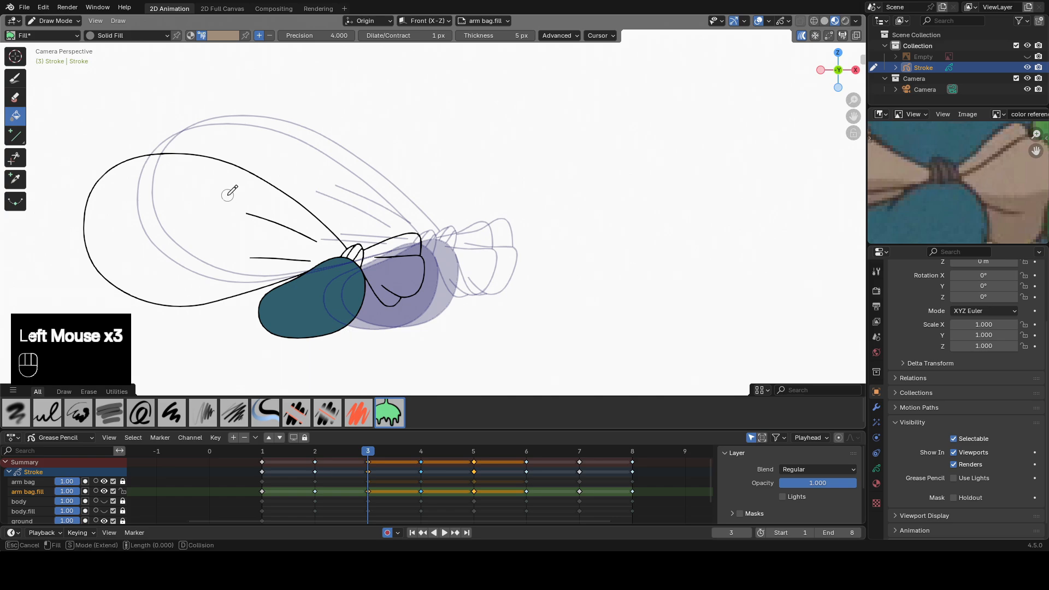
left_click(227, 195)
Turn off Multi-frame Editing and fill the bag's loose end with brown on frames 3, 4 and 5.
left_click(802, 36)
double_click(416, 272)
key("Up")
double_click(469, 262)
key("Up")
double_click(493, 256)
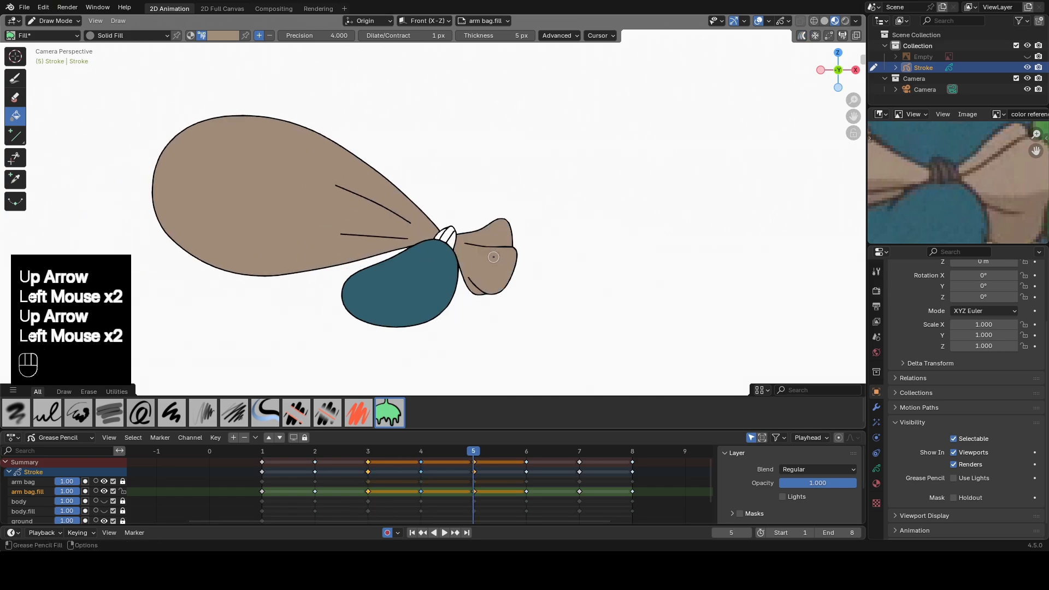
Sample the knot's dark brown from frame 2 and fill the knot sections on frames 3, 4 and 5.
key("Down")
key("Down")
key("Down")
key("e")
left_click(396, 260)
key("Up")
scroll(432, 313, "up", 2)
double_click(290, 274)
key("Up")
double_click(411, 250)
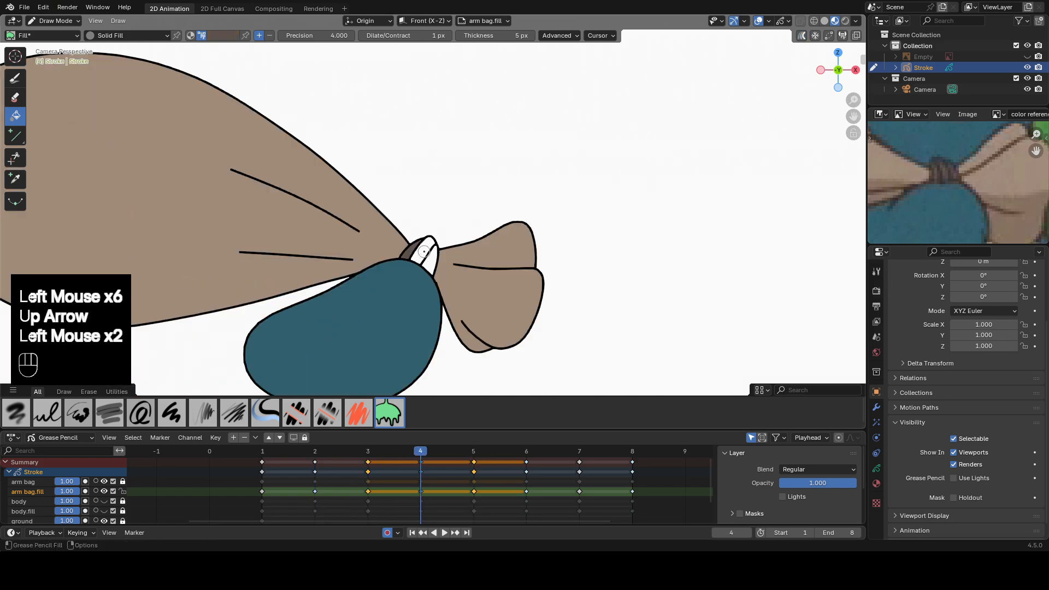
key("Up")
left_click(447, 240)
With Multi-frame Editing on for the arm bag.fill keyframes 6 to 8, fill the arm with the blue sampled from frame 5.
key("Up")
scroll(617, 489, "down", 1)
left_click_drag(617, 488, 498, 494)
left_click(802, 36)
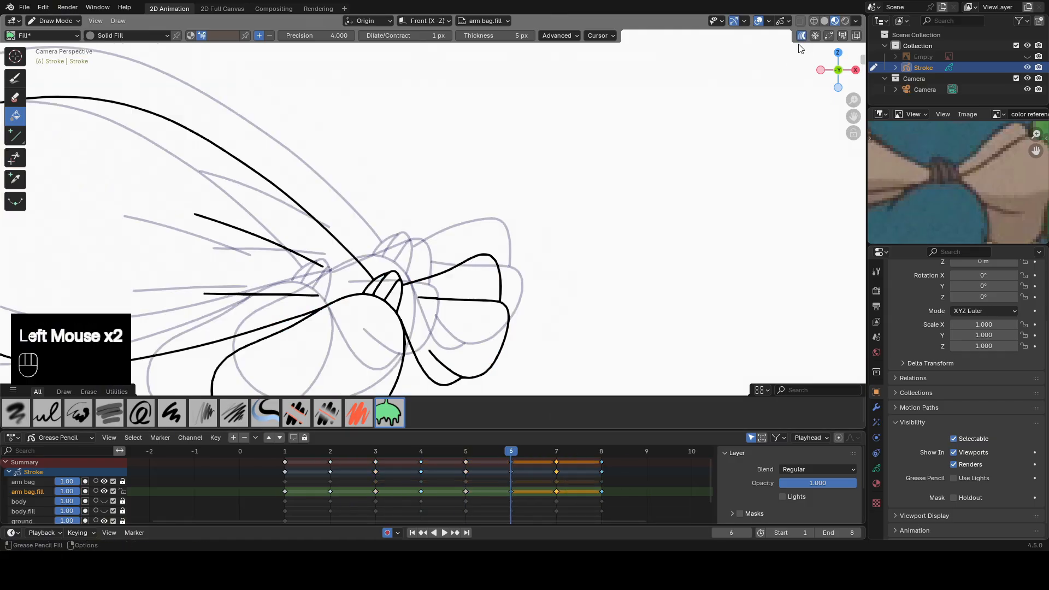
middle_click_drag(510, 182, 679, 124, "shift")
key("Down")
key("e")
left_click(293, 67)
key("e")
left_click(479, 286)
key("Up")
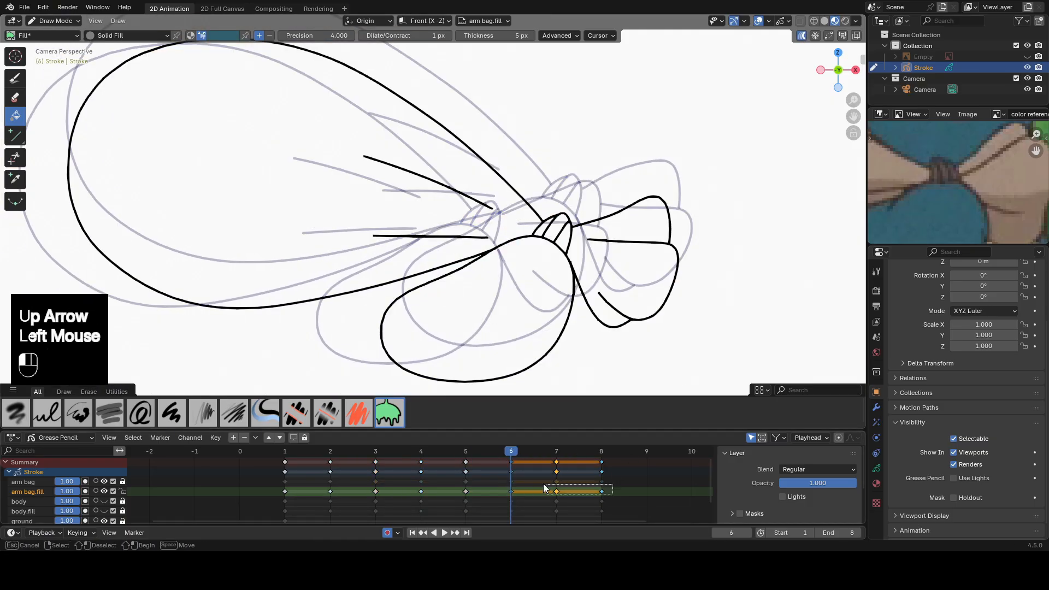
left_click_drag(543, 485, 500, 483)
left_click(475, 309)
left_click(475, 309)
Sample the bag's brown from frame 5 and fill the main bag shape on frames 6 to 8.
key("Down")
key("e")
left_click(266, 169)
key("Up")
double_click(268, 204)
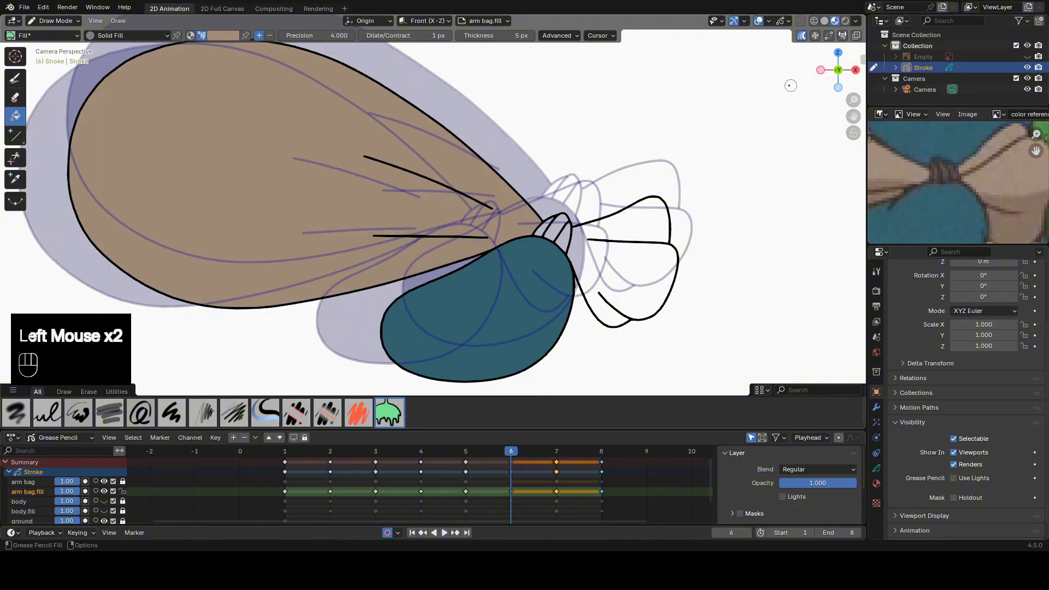
Turn off Multi-frame Editing and fill the bag's loose end with brown on frames 6 to 8.
left_click(801, 36)
double_click(610, 272)
key("Up")
Sample the knot's dark brown from frame 5 and fill the knot sections on frames 6, 7 and 8.
key("Up")
double_click(605, 226)
key("Down")
key("Down")
key("Down")
key("e")
left_click(623, 189)
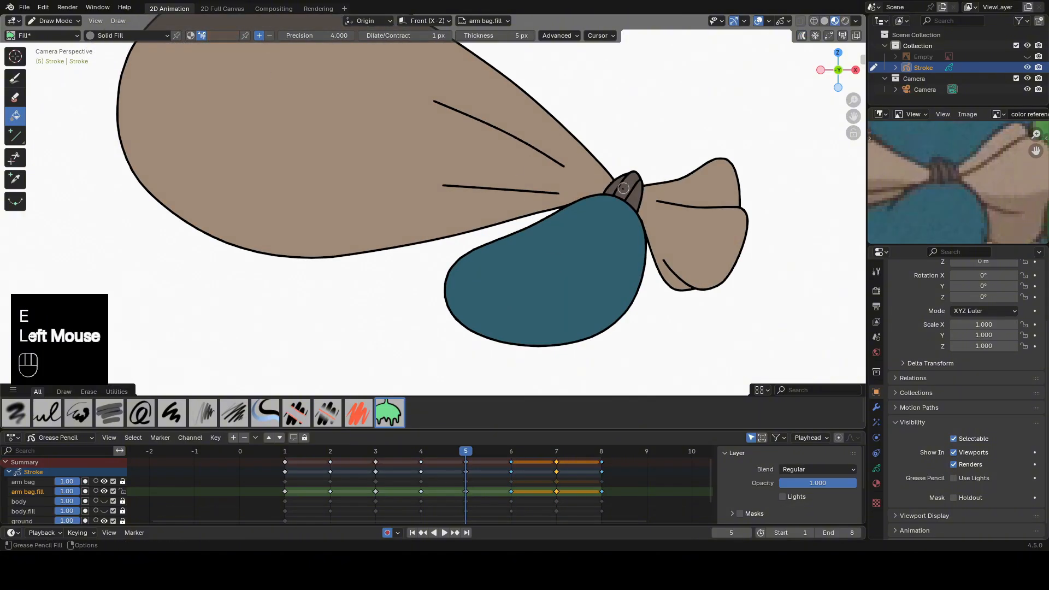
key("Up")
double_click(542, 226)
double_click(556, 226)
key("Up")
double_click(485, 220)
key("Up")
double_click(553, 189)
left_click(565, 189)
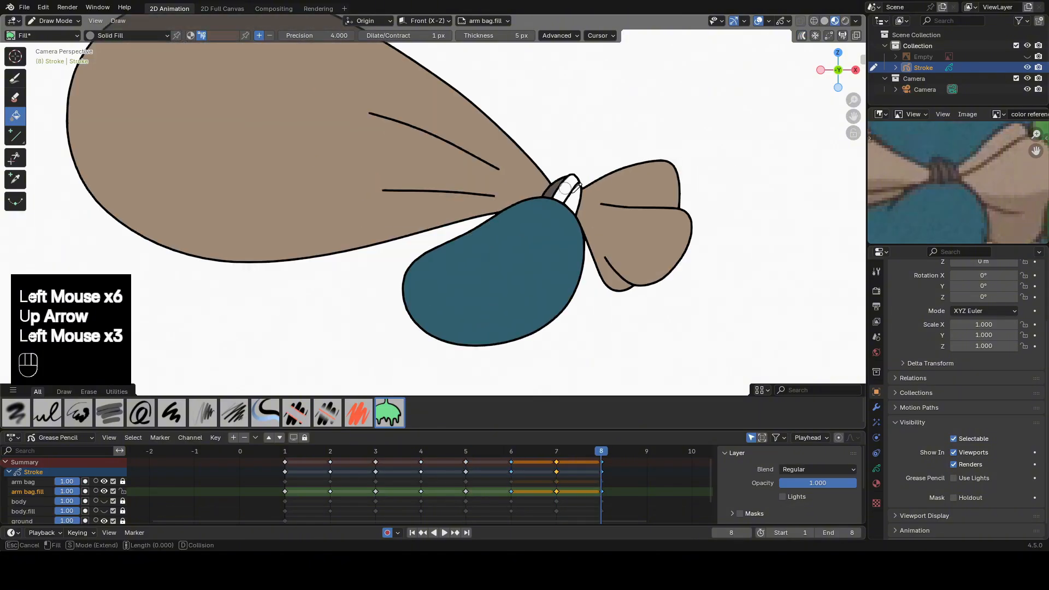
Make the body and body.fill layers visible again to show the whole character.
scroll(538, 213, "down", 2)
left_click(104, 501)
left_click(103, 511)
scroll(560, 218, "down", 3)
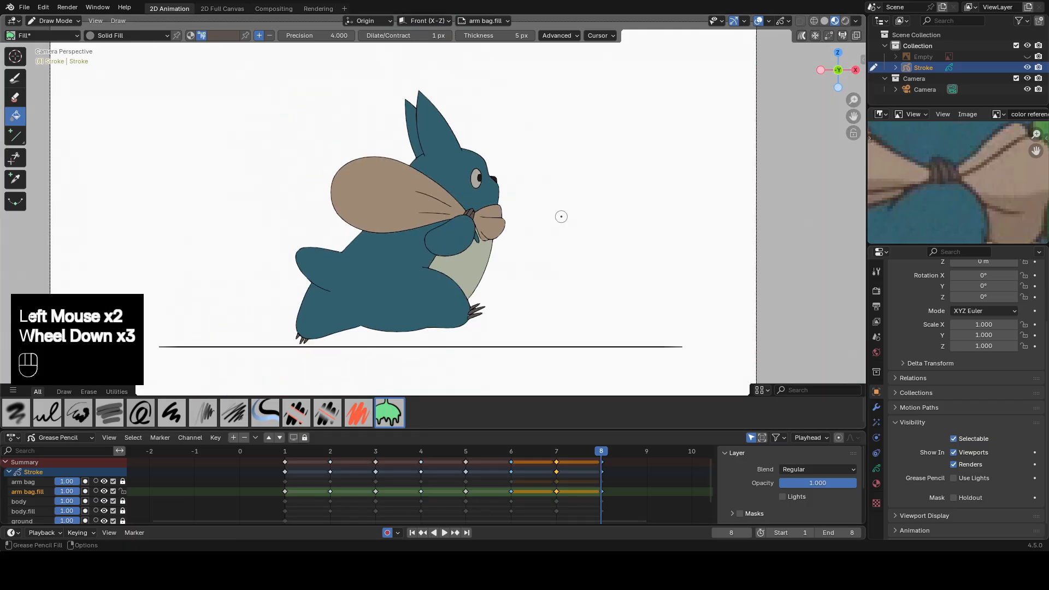
middle_click_drag(563, 282, 562, 268, "shift")
left_click_drag(276, 462, 612, 477)
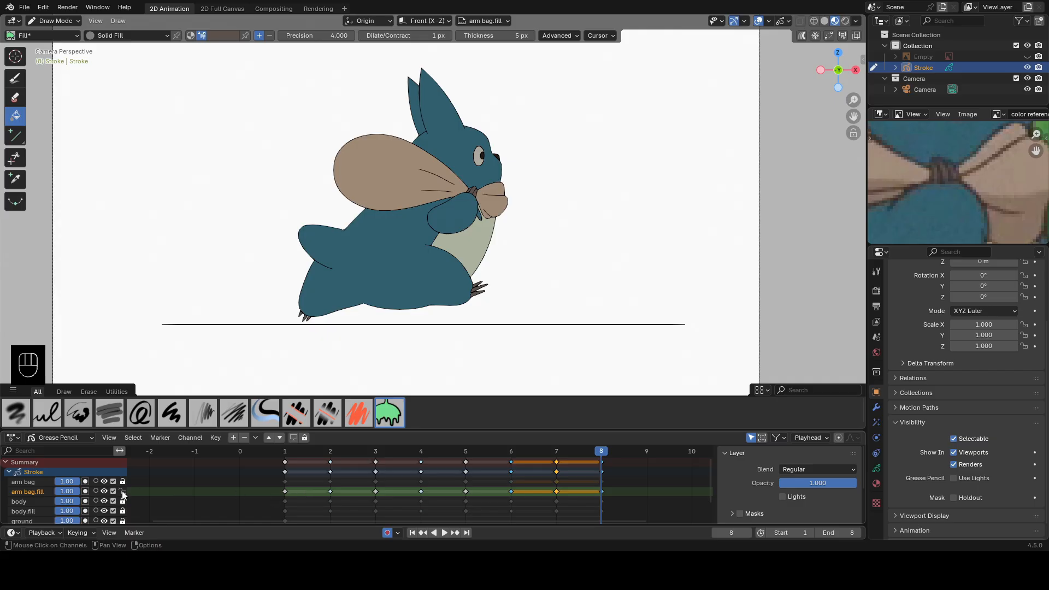
Lock the arm bag.fill layer and unlock the arm bag drawing layer.
left_click(123, 492)
left_click(104, 482)
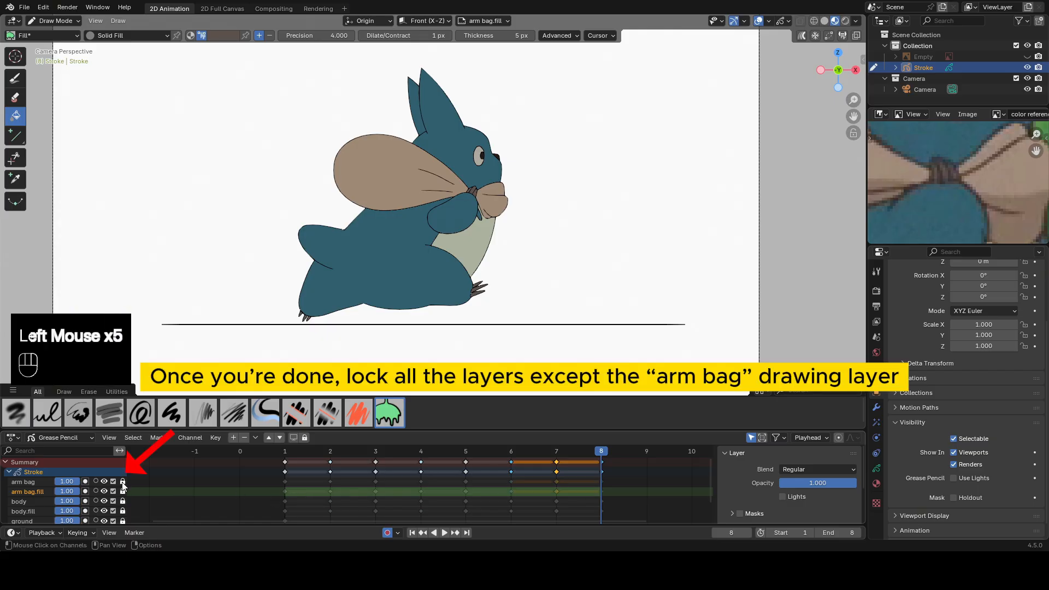
left_click(123, 481)
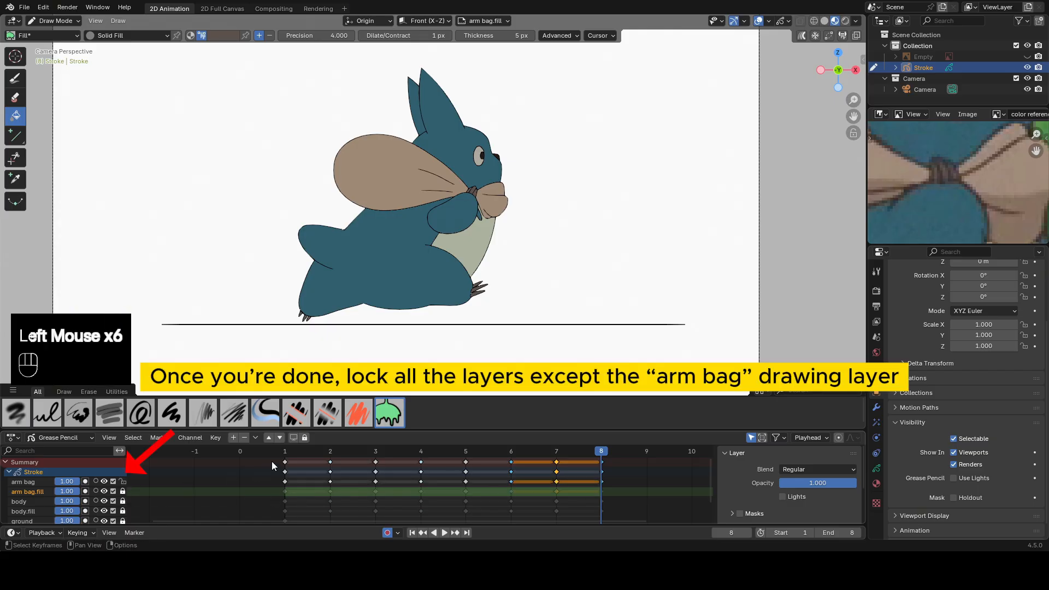
Erase the shoulder part of the arm outline on the arm bag layer on frames 1 to 4, joining arm and body.
left_click(288, 456)
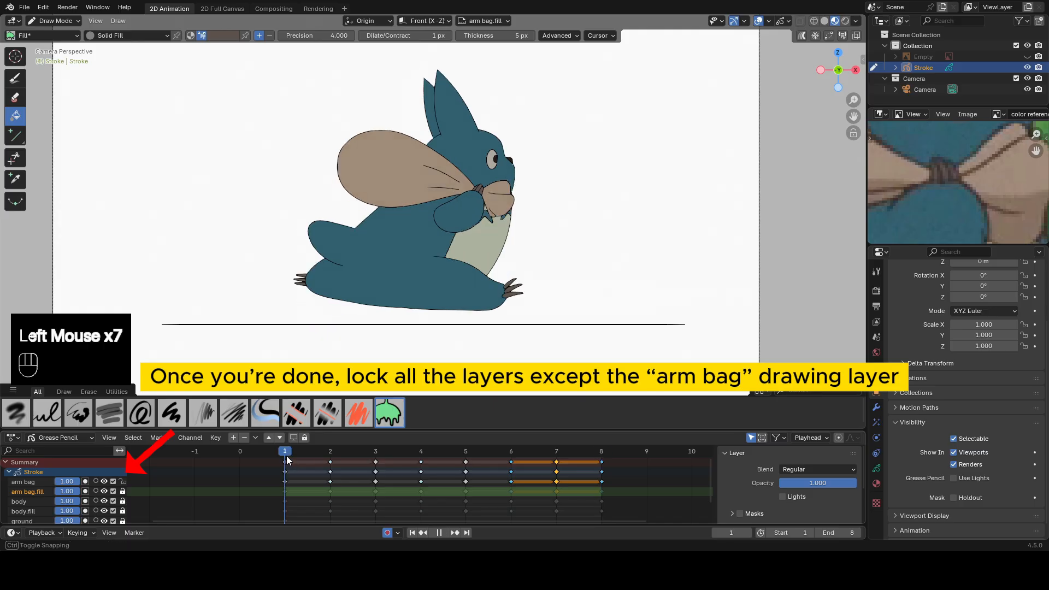
scroll(449, 125, "up", 3)
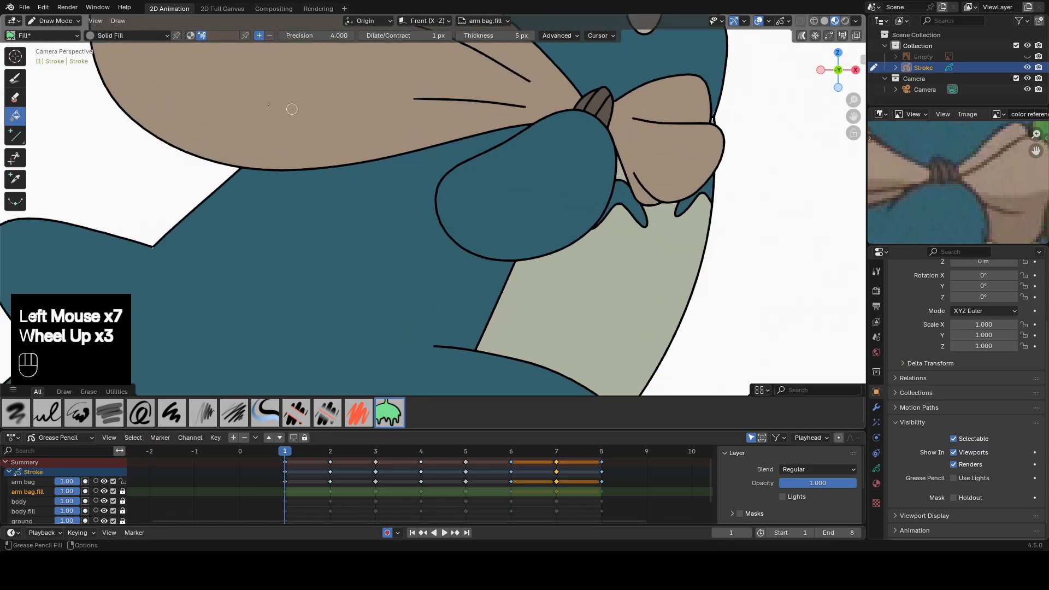
left_click(16, 97)
mouse_move(462, 169)
left_mouse_down()
mouse_move(459, 239)
mouse_move(473, 251)
left_mouse_up()
key("Up")
left_click_drag(412, 211, 403, 279)
key("Down")
key("Up")
key("Up")
left_click_drag(347, 214, 328, 269)
key("Up")
left_click(484, 174)
left_click_drag(484, 174, 432, 226)
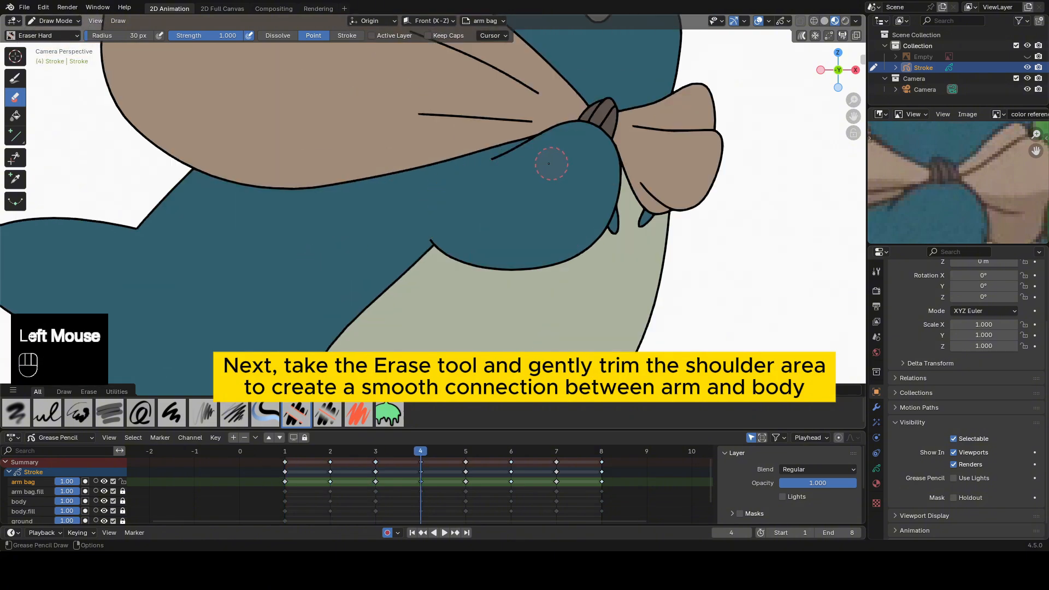
Compare neighbouring frames and refine the erased shoulder gap on frames 3, 2 and 1.
key("Down")
key("Up")
key("Down")
left_click(349, 211)
key("Up")
key("Down")
key("Down")
left_click(429, 226)
key("Up")
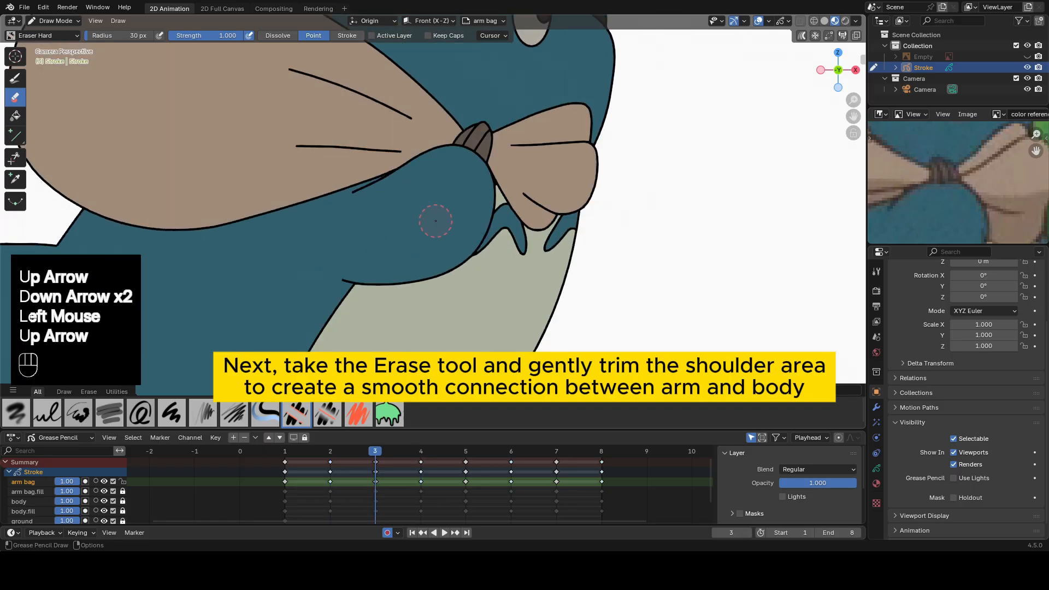
key("Down")
key("Down")
left_click(475, 166)
Erase the shoulder part of the arm outline on frames 5 and 6, matching the earlier frames.
key("Up")
key("Up")
key("Up")
key("Up")
left_click(460, 213)
left_click(460, 214)
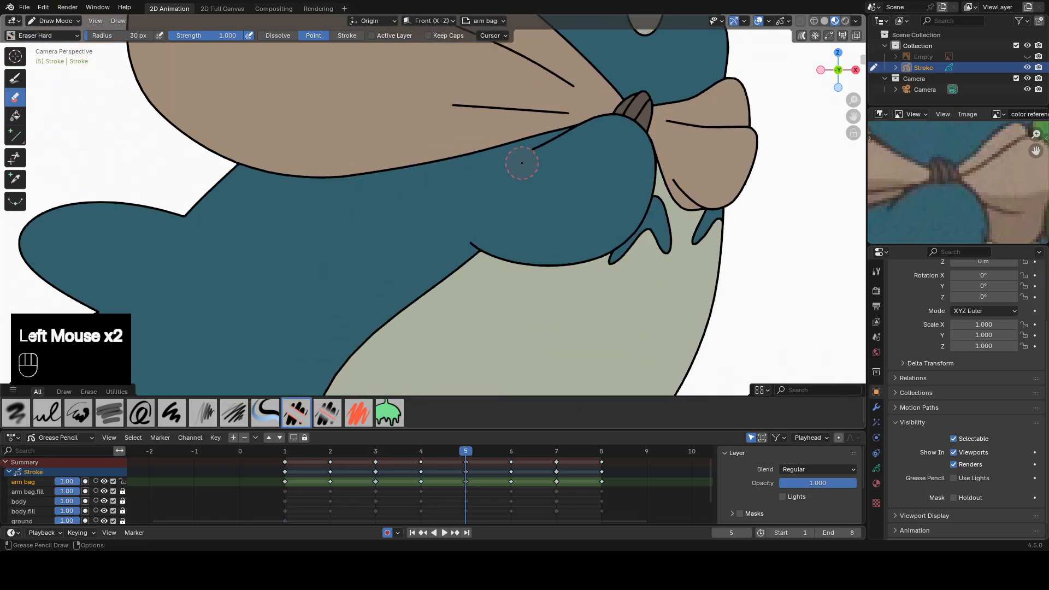
key("Down")
Erase the shoulder part of the arm outline on frames 7 and 8 and compare with frame 1.
key("Down")
key("Up")
key("Up")
key("Up")
left_click(399, 260)
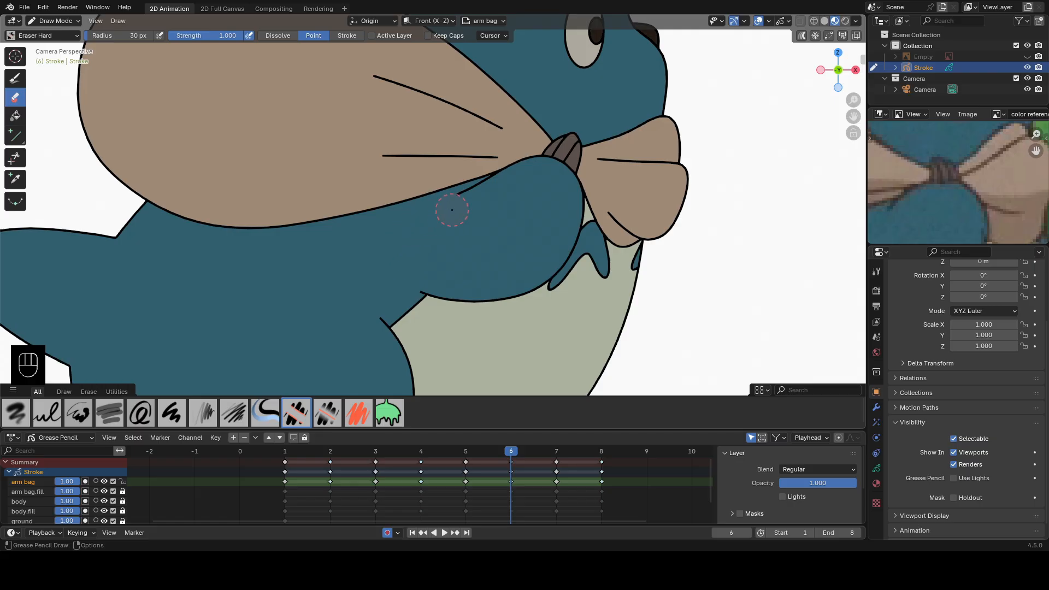
key("Down")
key("Up")
key("Up")
left_click(358, 270)
key("Down")
key("Up")
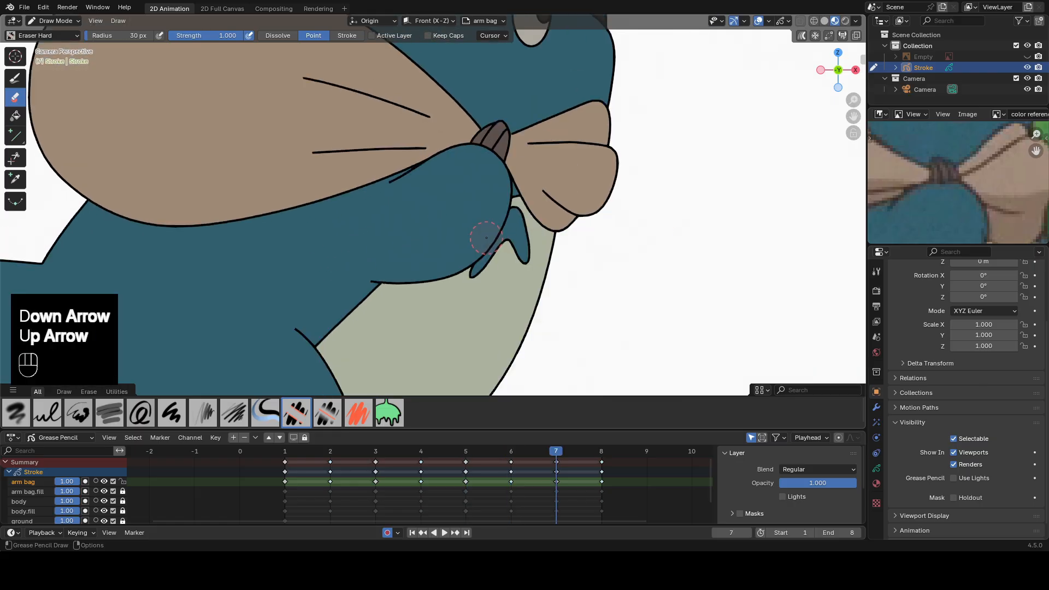
key("Up")
left_click(433, 247)
left_click(285, 455)
left_click(600, 454)
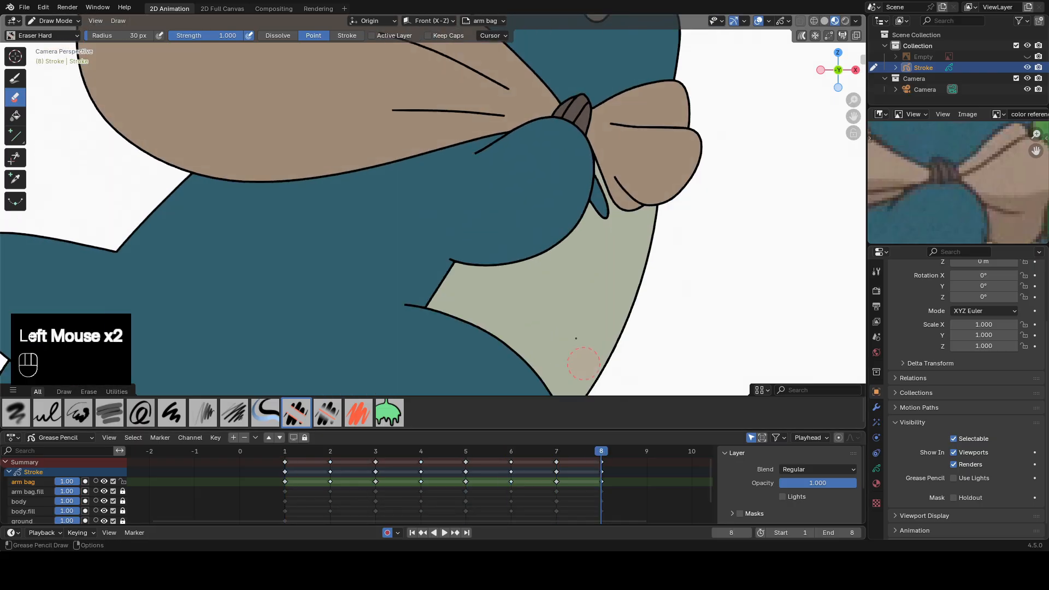
Play the colored animation with the whole character in view, stop it, and return to frame 1.
scroll(546, 225, "down", 3)
key("Tab")
scroll(566, 288, "down", 2)
left_click(16, 78)
scroll(679, 260, "down", 1)
left_click(444, 534)
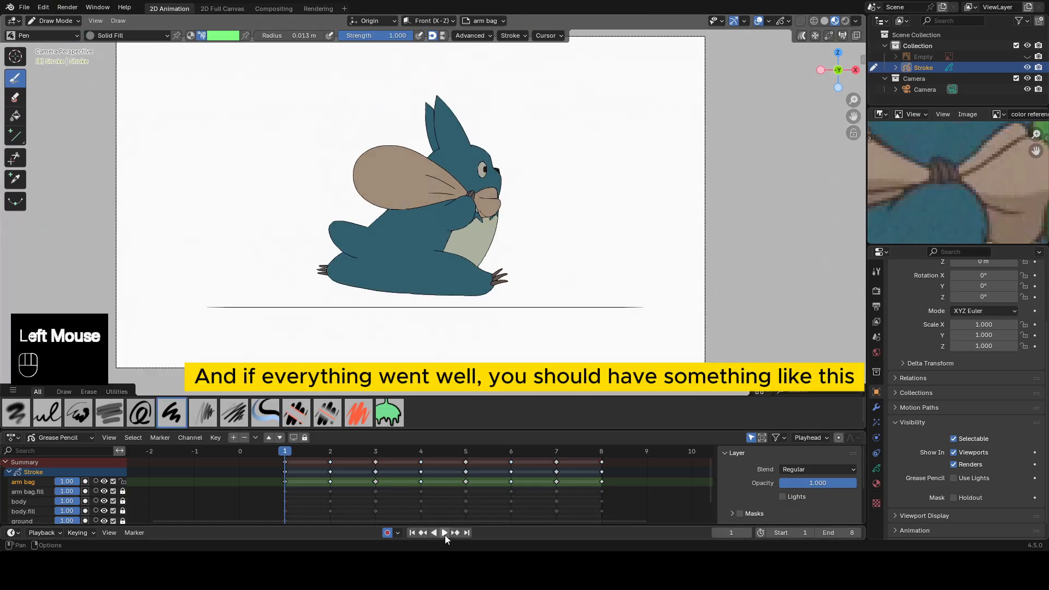
left_click(444, 533)
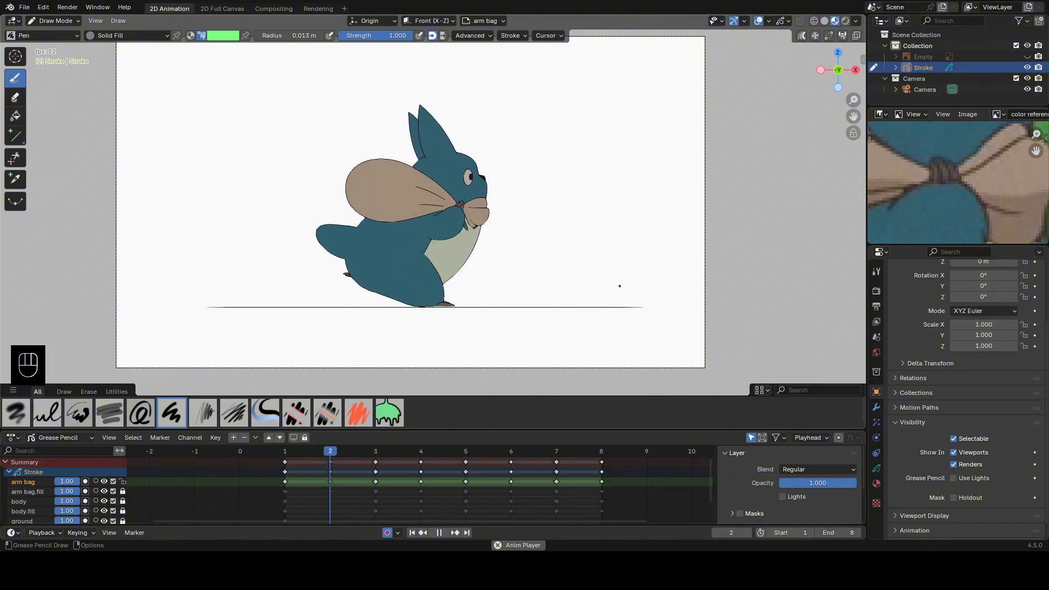
left_click(440, 533)
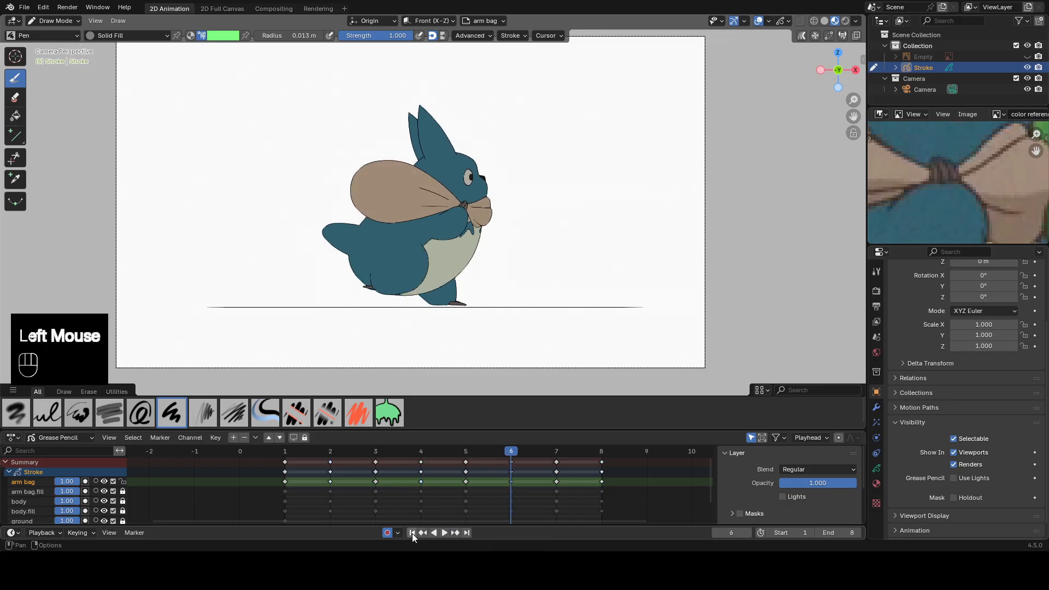
left_click(412, 533)
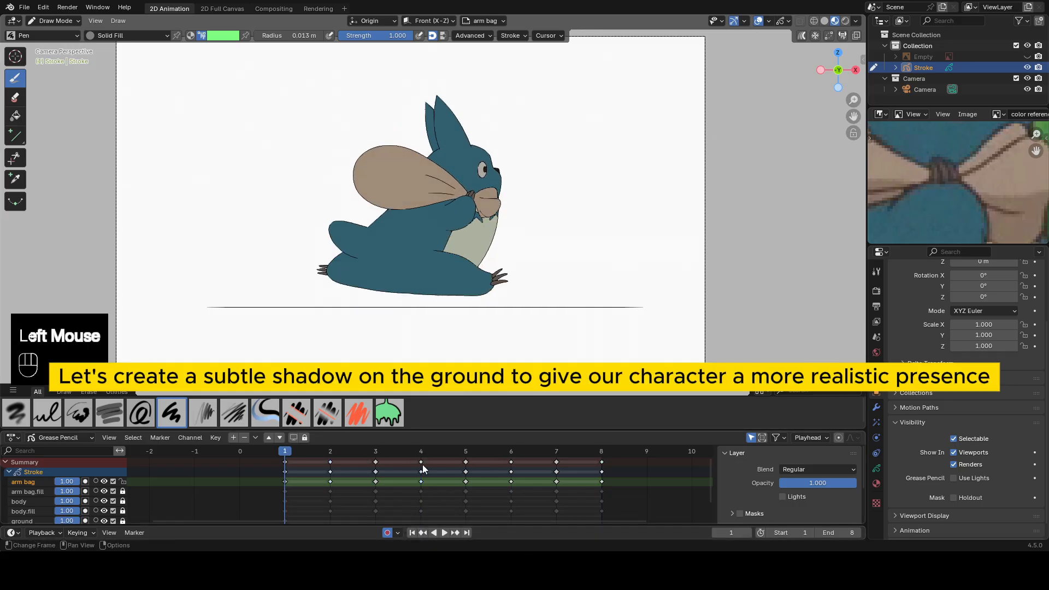
Add a new Grease Pencil layer named shadow directly above the ground layer.
scroll(55, 486, "down", 3)
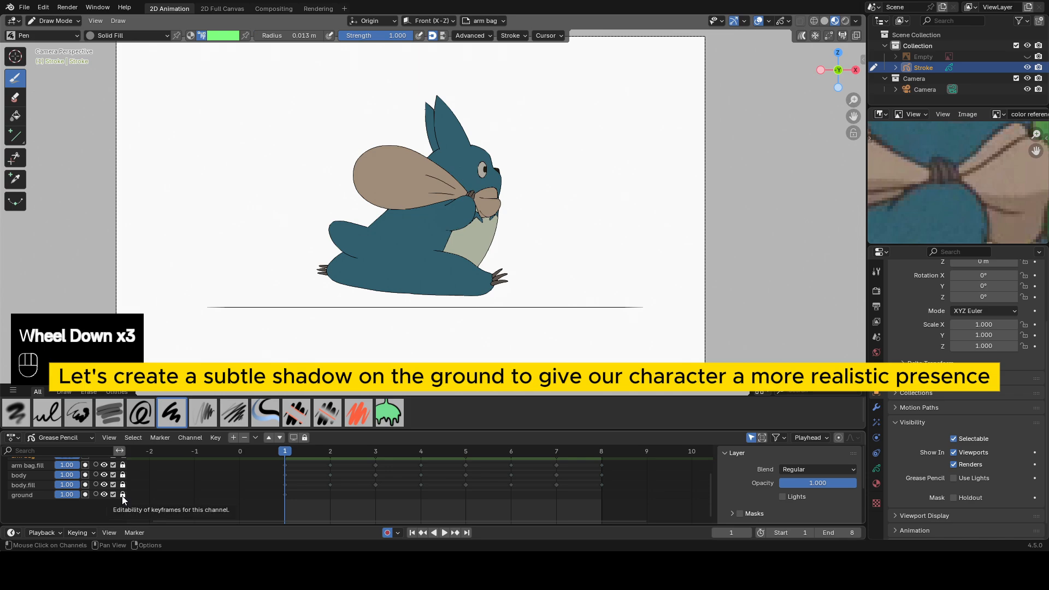
left_click(28, 485)
left_click(73, 499)
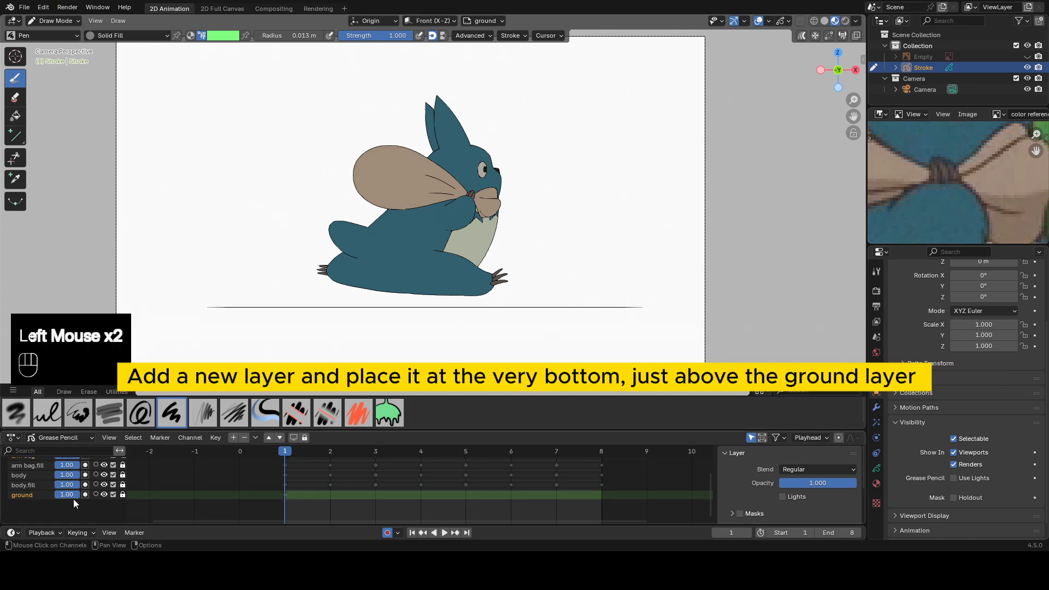
left_click(233, 438)
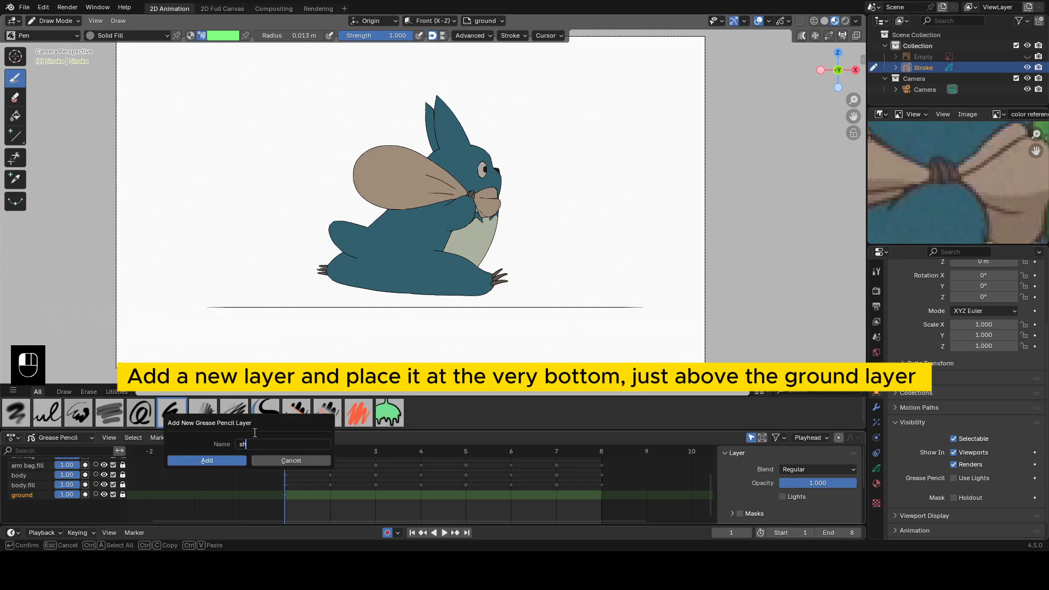
type("shadow")
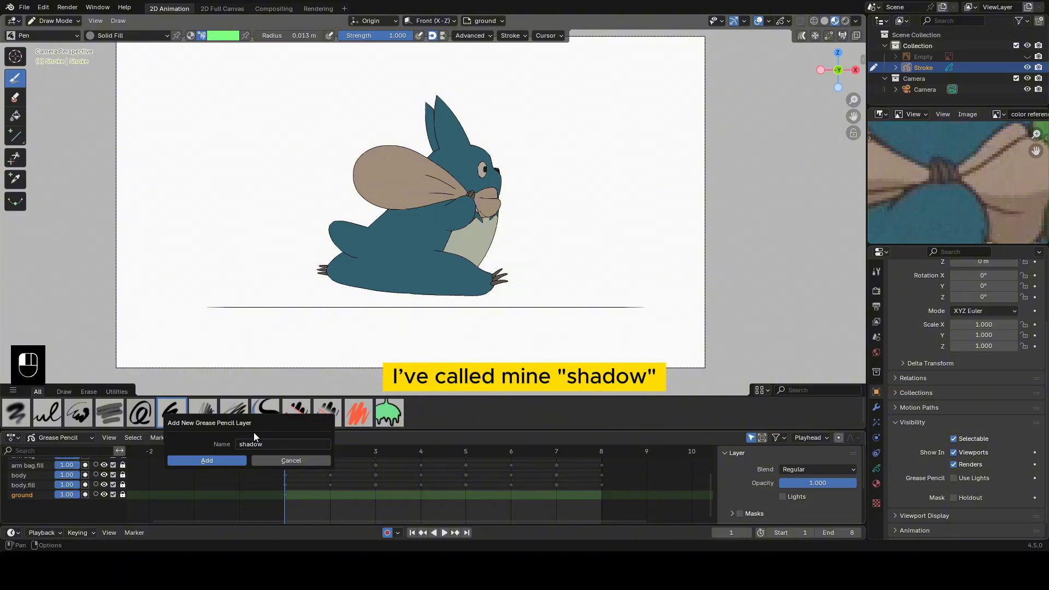
left_click(211, 458)
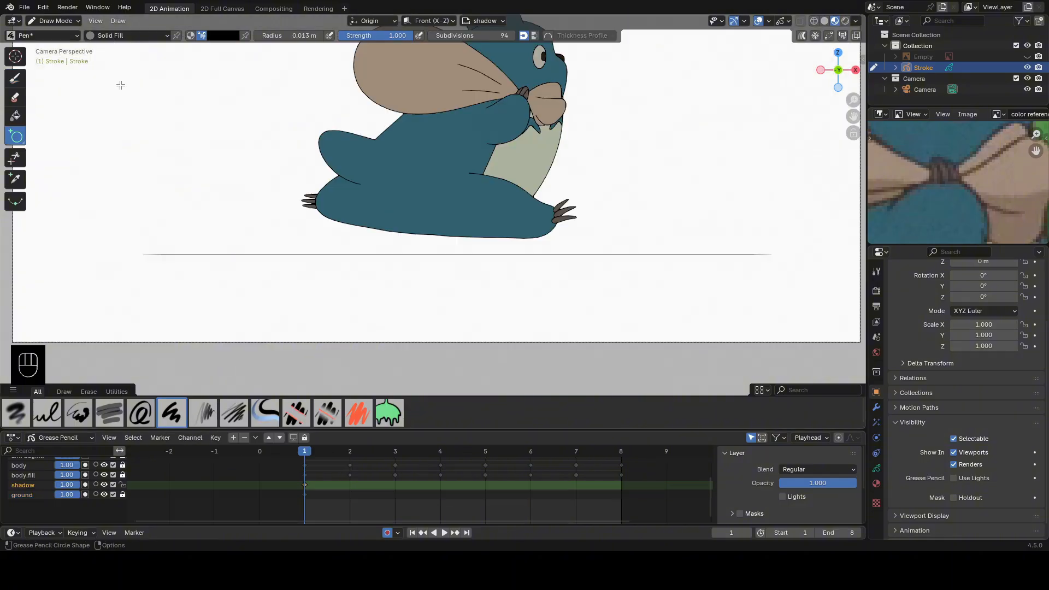
On frame 1 of the shadow layer, draw a flat black filled ellipse along the ground line beneath the character with the Circle tool.
middle_click(277, 476, "shift")
left_click_drag(340, 430, 347, 374)
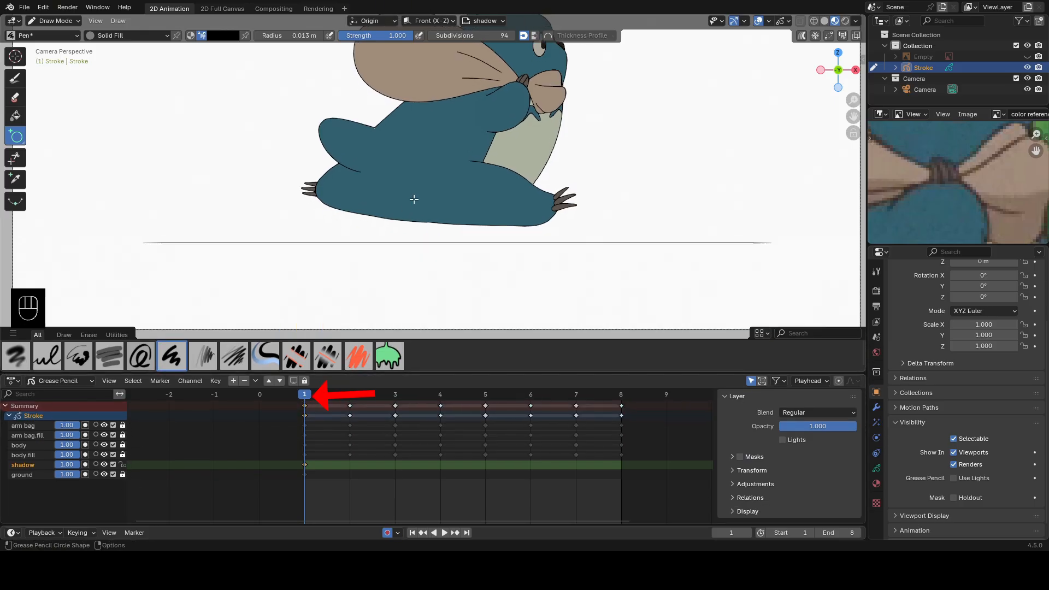
left_click(238, 35)
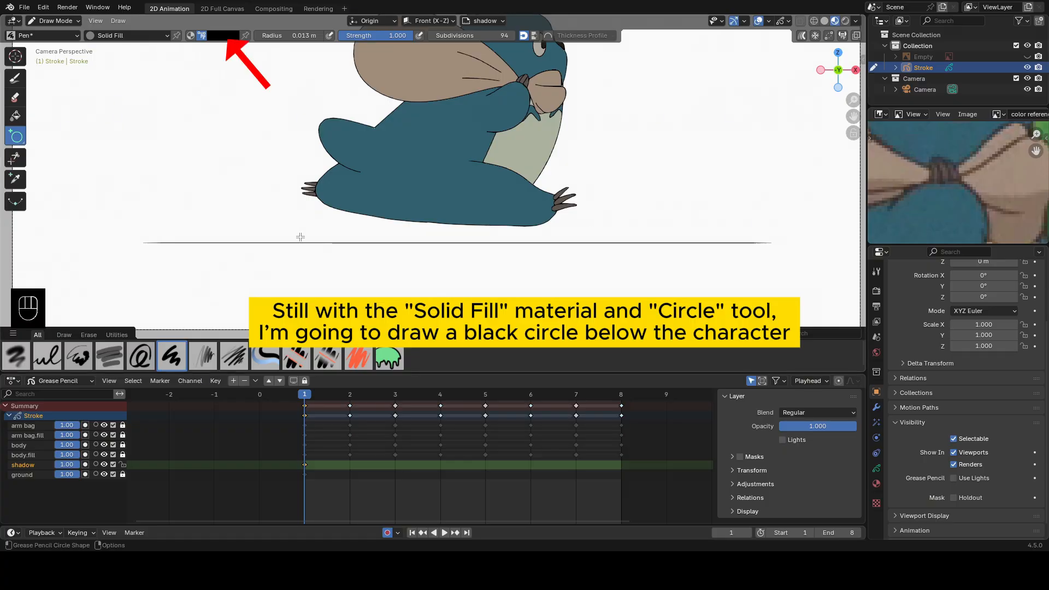
left_click_drag(300, 237, 562, 249)
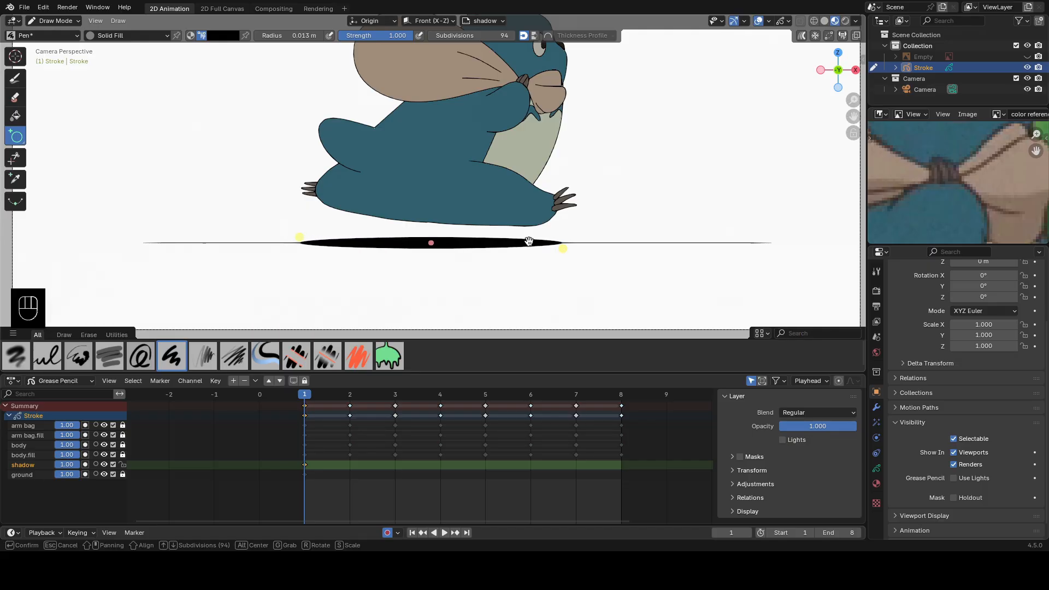
middle_click(474, 244)
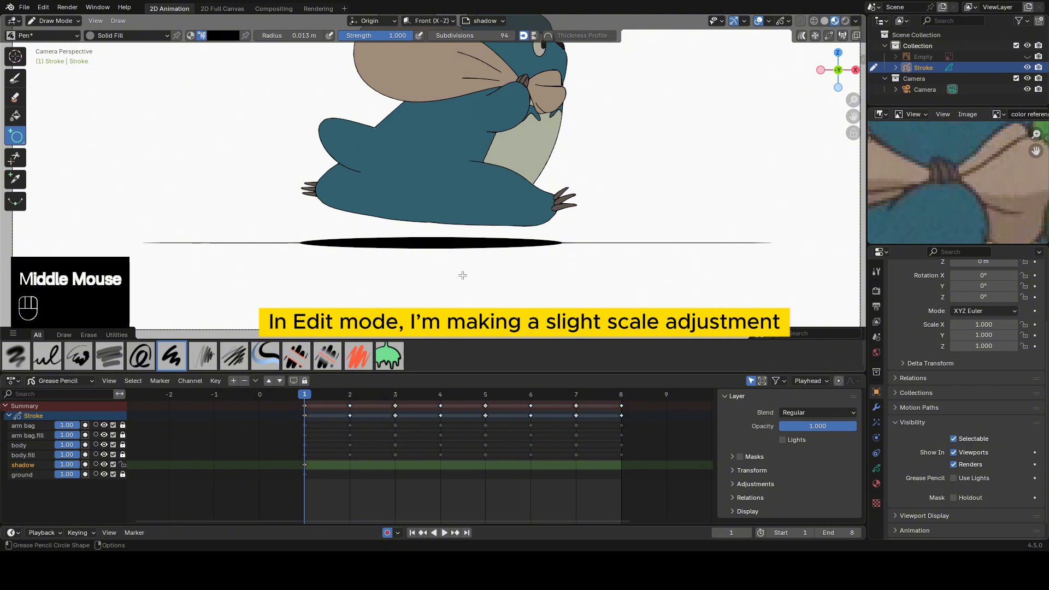
In Edit Mode, select the black shadow ellipse on frame 1 and scale it down to a small sliver beneath the body.
key("Tab")
left_click(537, 271)
double_click(555, 249)
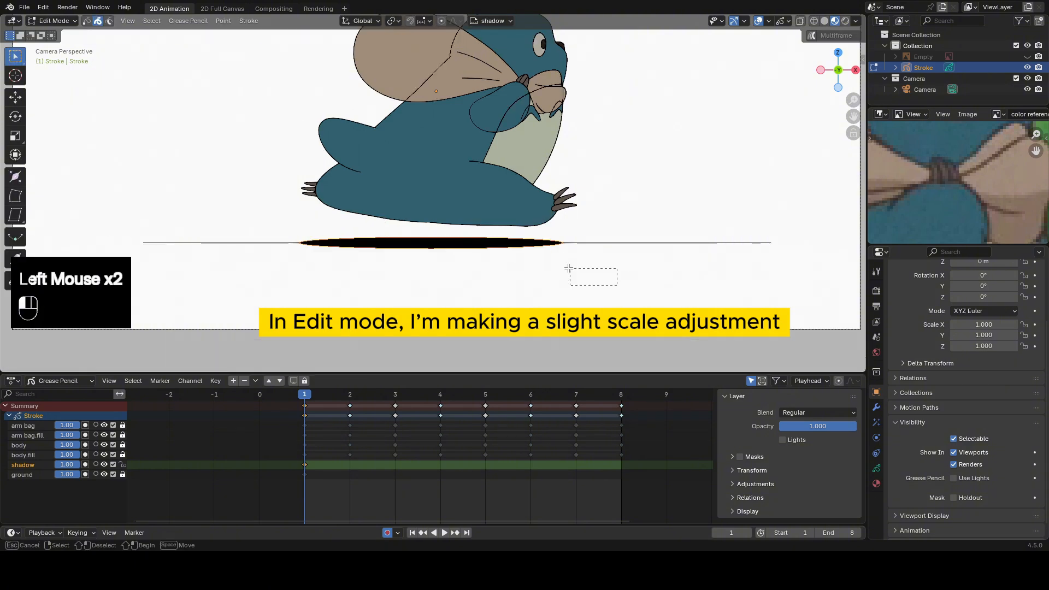
key("s")
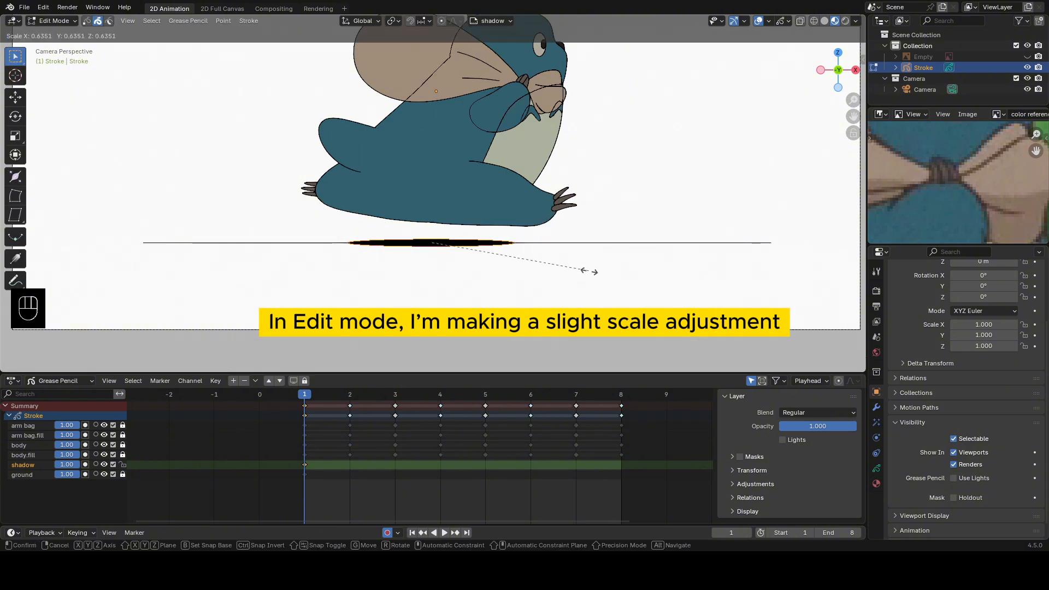
left_click(542, 266)
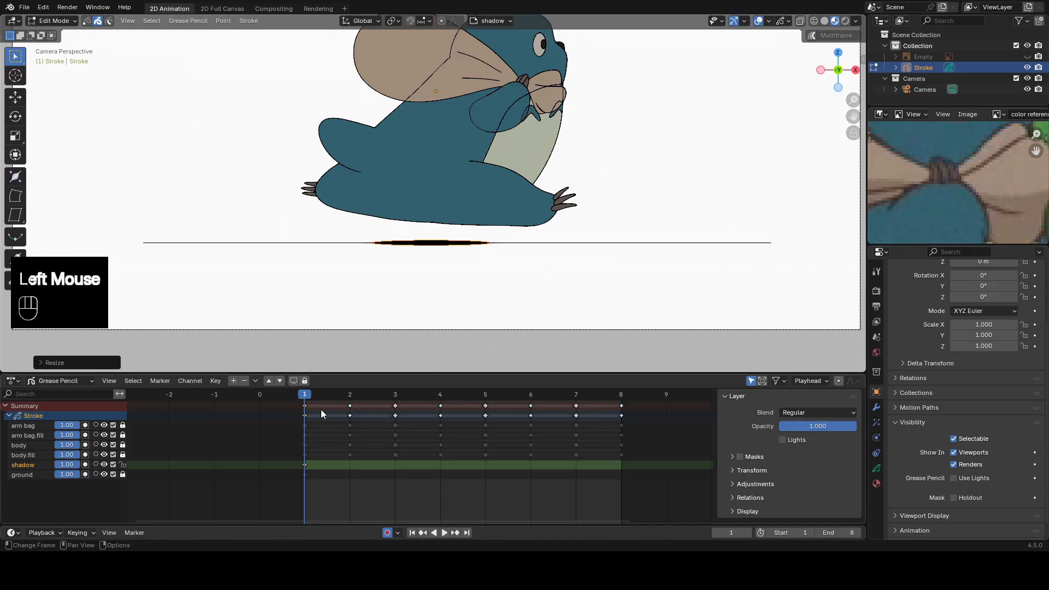
Scale the shadow ellipse up on frame 2, and enlarge it further on frame 3.
double_click(350, 396)
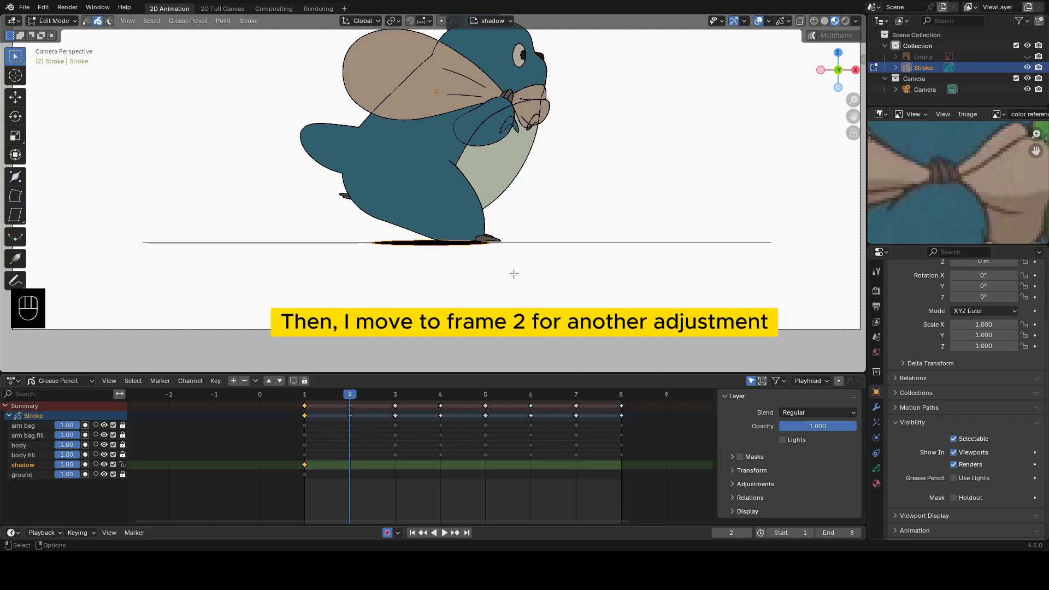
key("s")
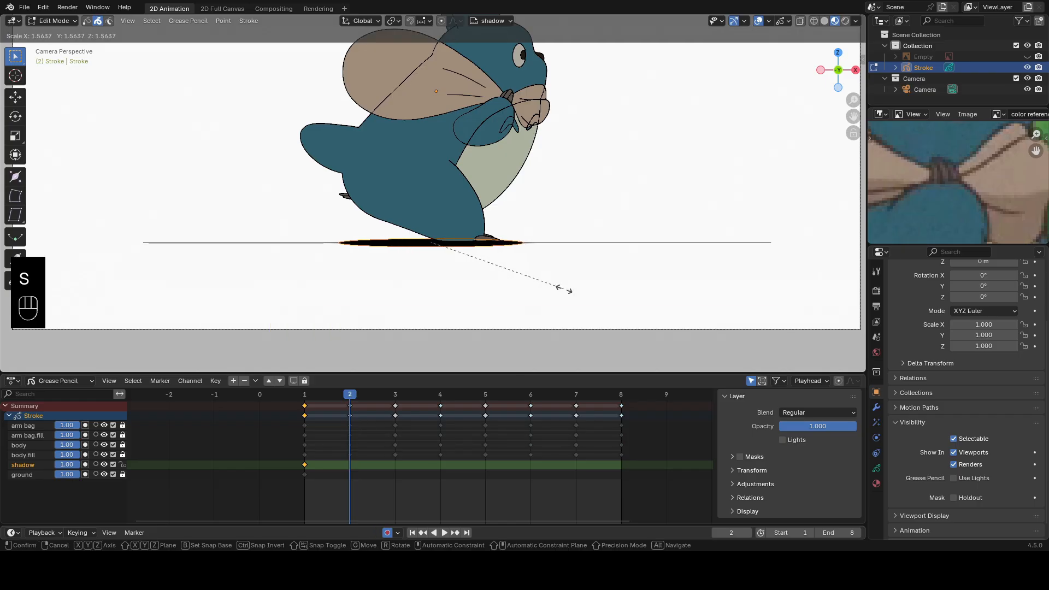
left_click(580, 293)
double_click(396, 395)
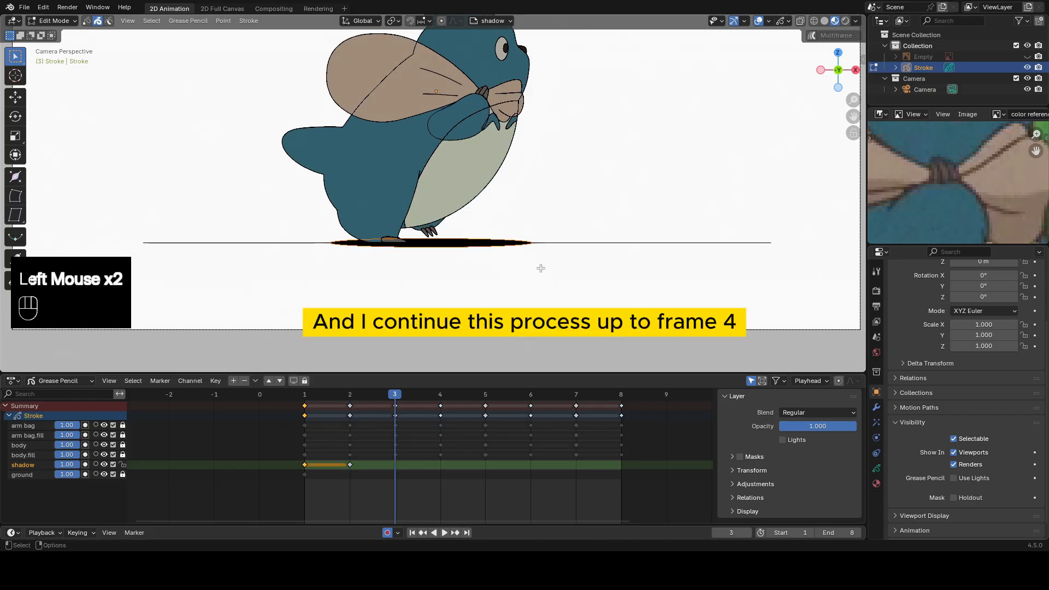
key("s")
left_click(590, 285)
Compare the shadow across the first frames and scale it down slightly on frame 4.
double_click(441, 394)
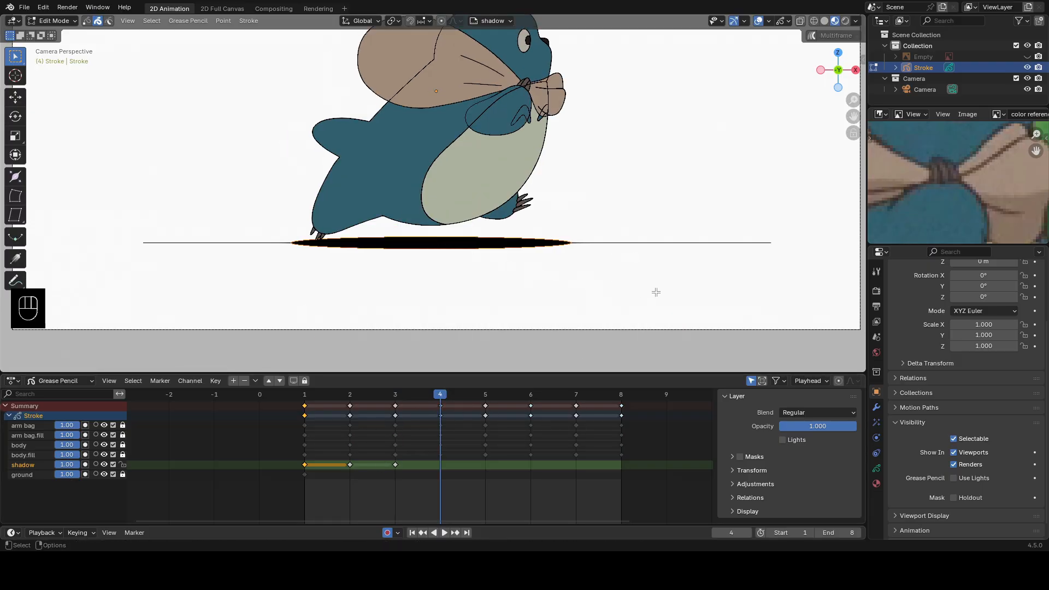
left_click(350, 394)
left_click_drag(320, 400, 430, 415)
key("s")
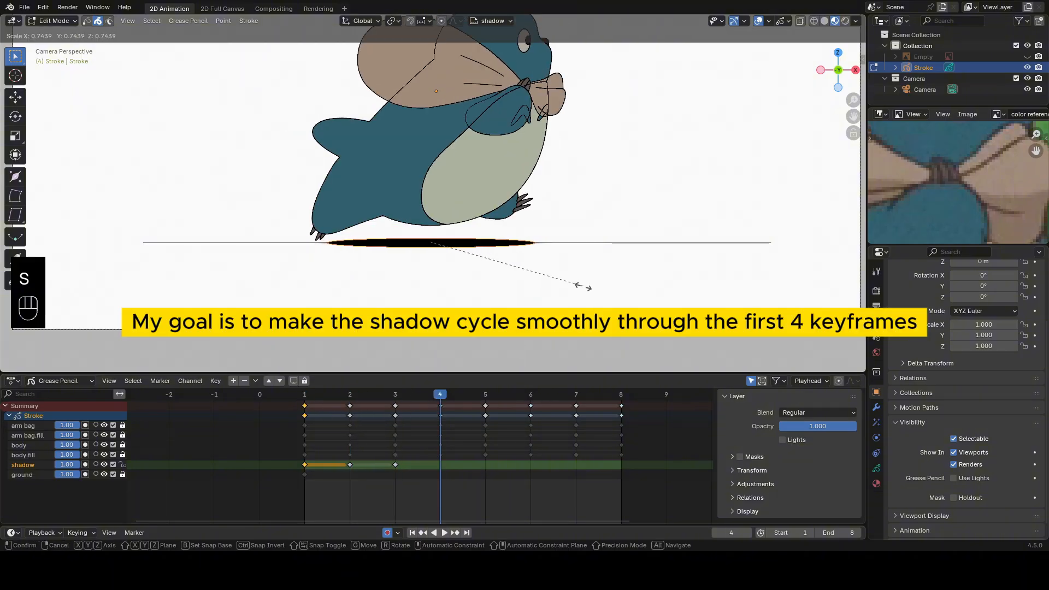
left_click(609, 291)
Duplicate the shadow layer's keyframes from frames 1–4 so the copies start at frame 5, and scrub through to frame 8.
left_click_drag(395, 392, 476, 395)
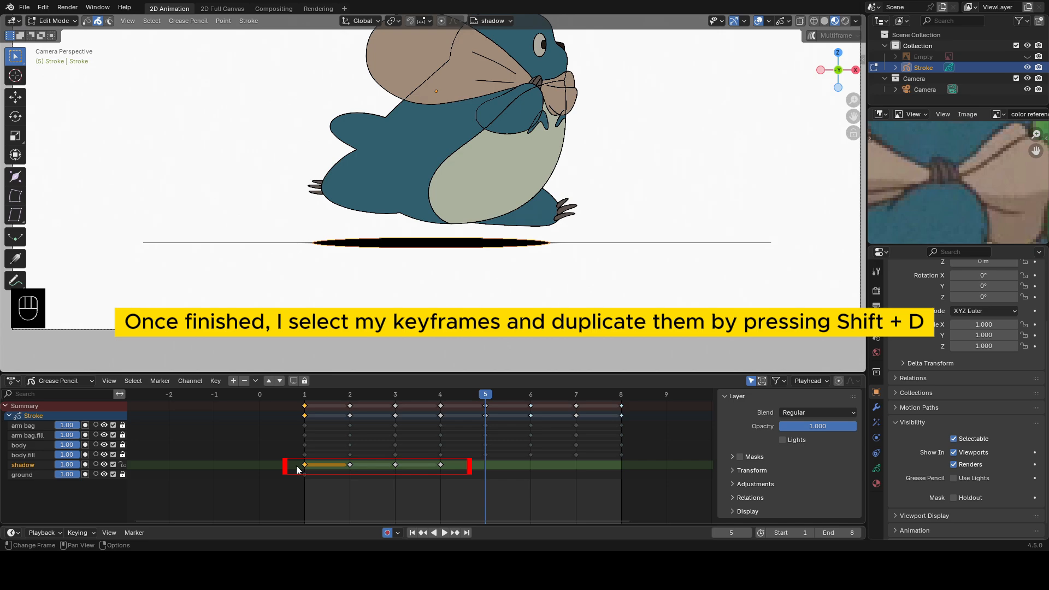
left_click_drag(296, 465, 456, 467)
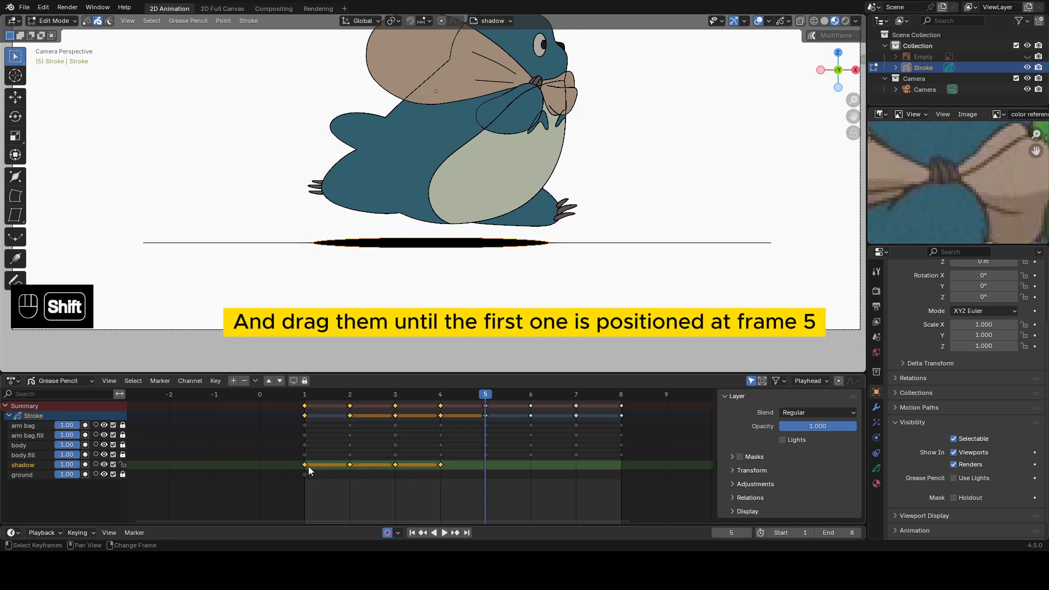
key("shift+d")
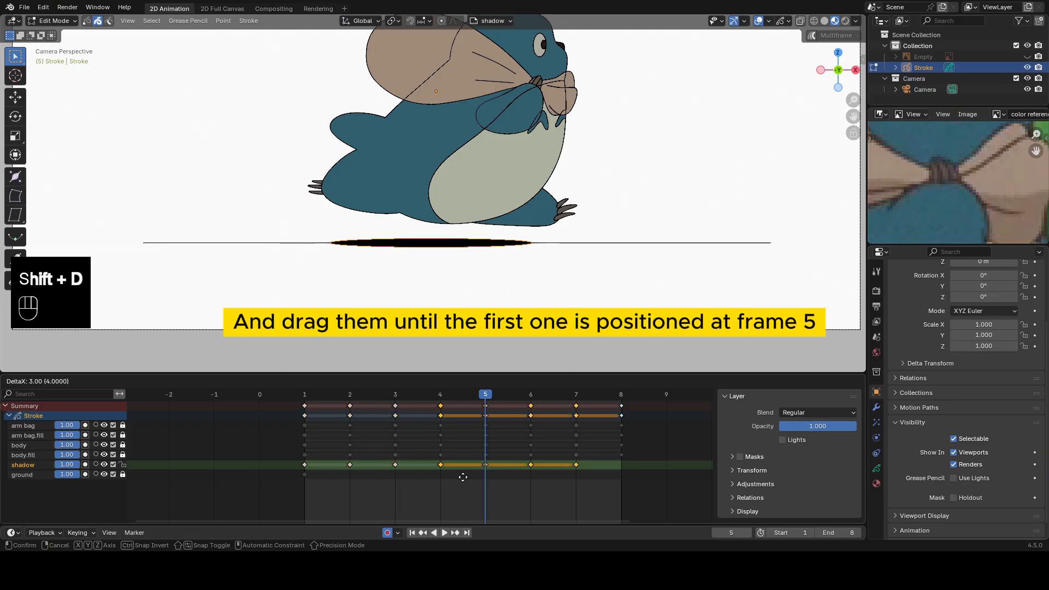
left_click(492, 483)
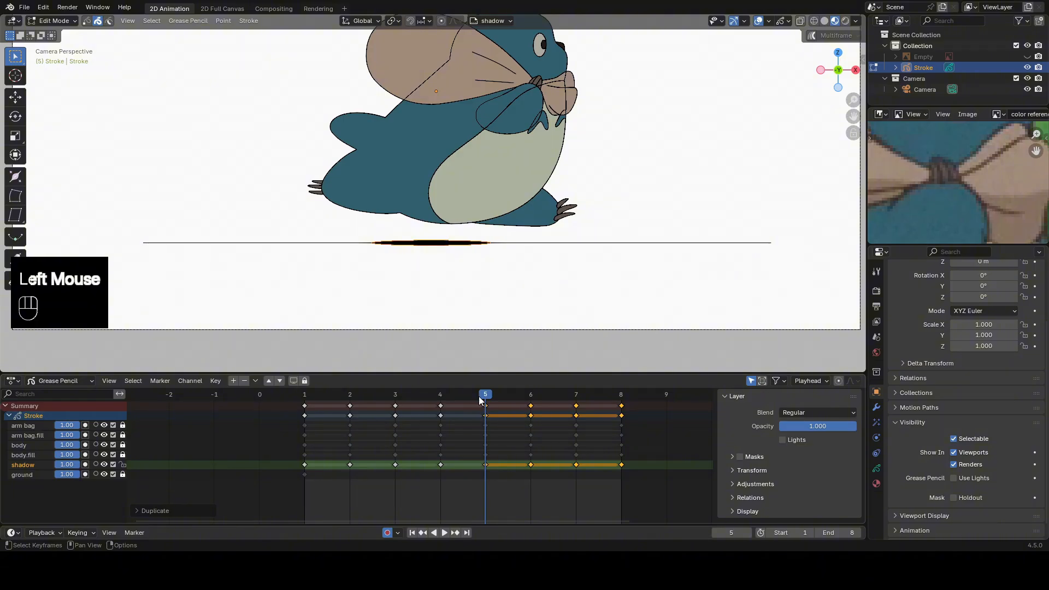
left_click_drag(478, 396, 621, 395)
Return to Draw Mode with the whole character in view and hide the ground layer.
scroll(586, 201, "down", 2)
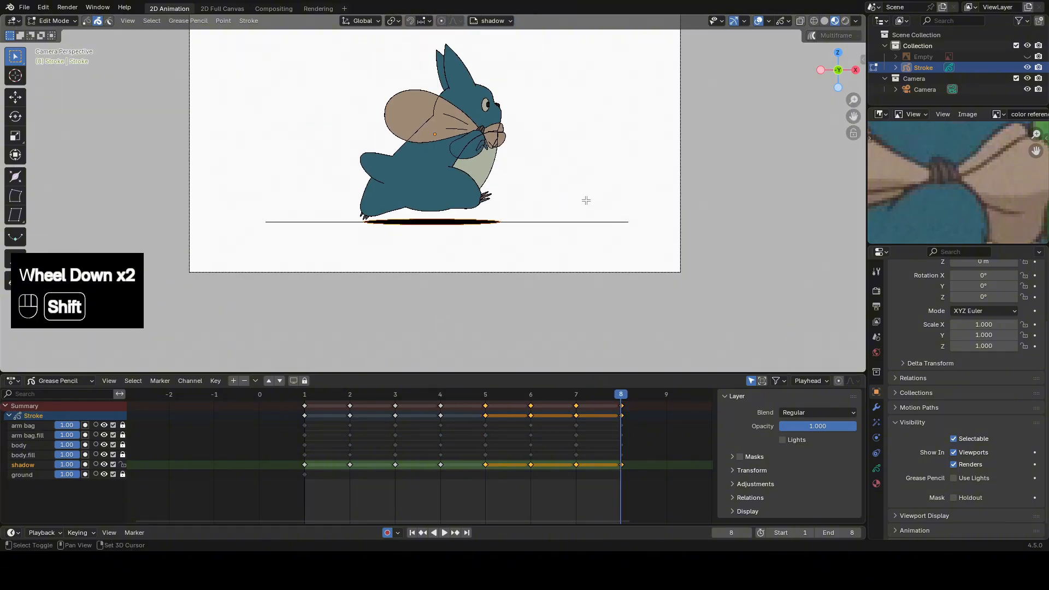
middle_click_drag(585, 201, 581, 247, "shift")
key("Tab")
left_click(551, 129)
scroll(544, 284, "up", 2)
scroll(545, 284, "down", 1)
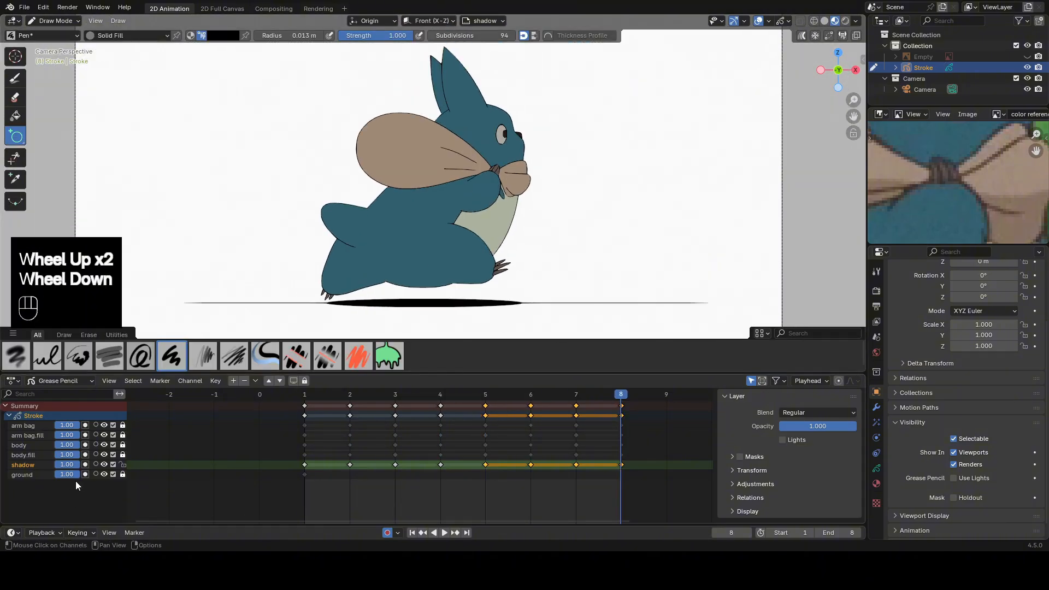
left_click(104, 475)
left_click(146, 460)
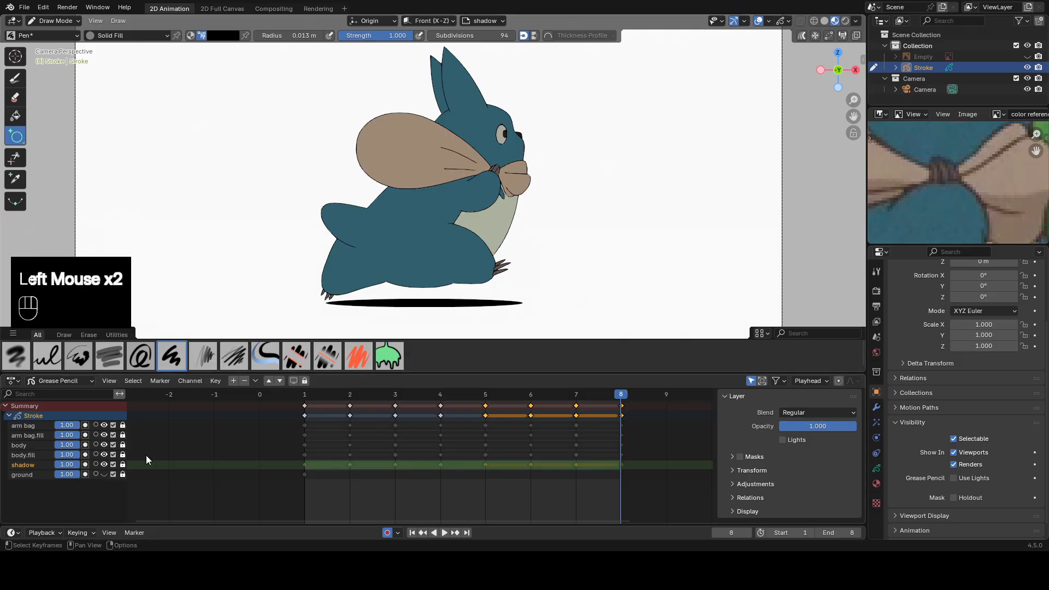
Play the animation with the shadow in full view, stop it, and return to frame 1.
left_click(444, 533)
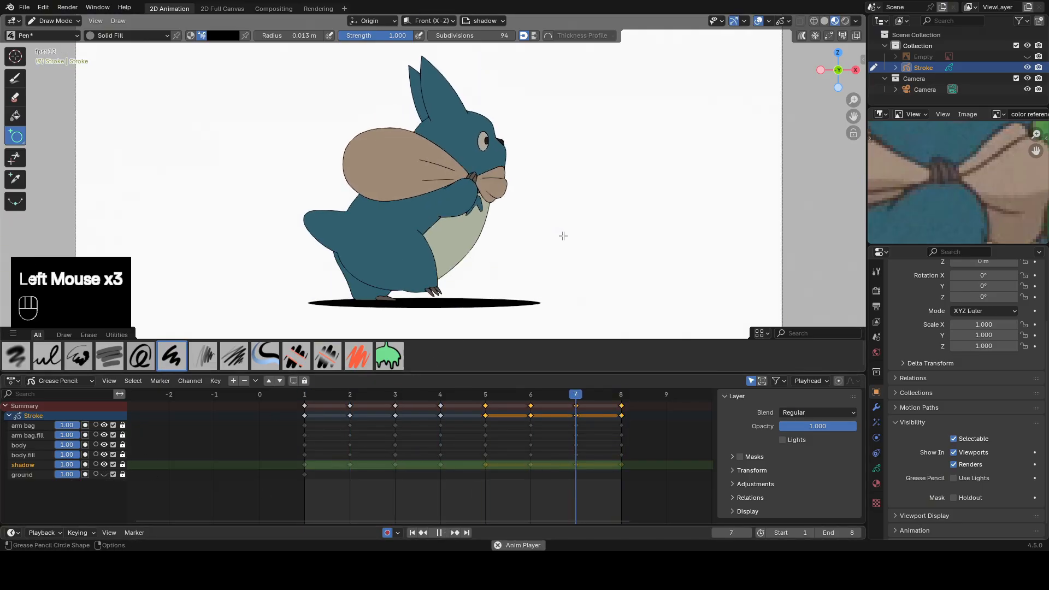
scroll(573, 235, "down", 2)
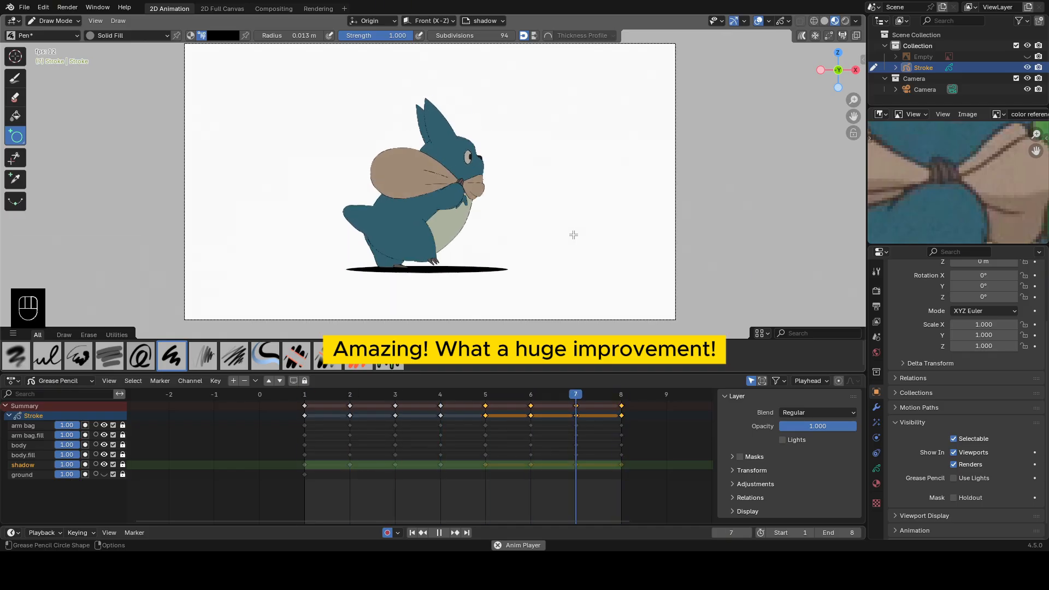
left_click(439, 533)
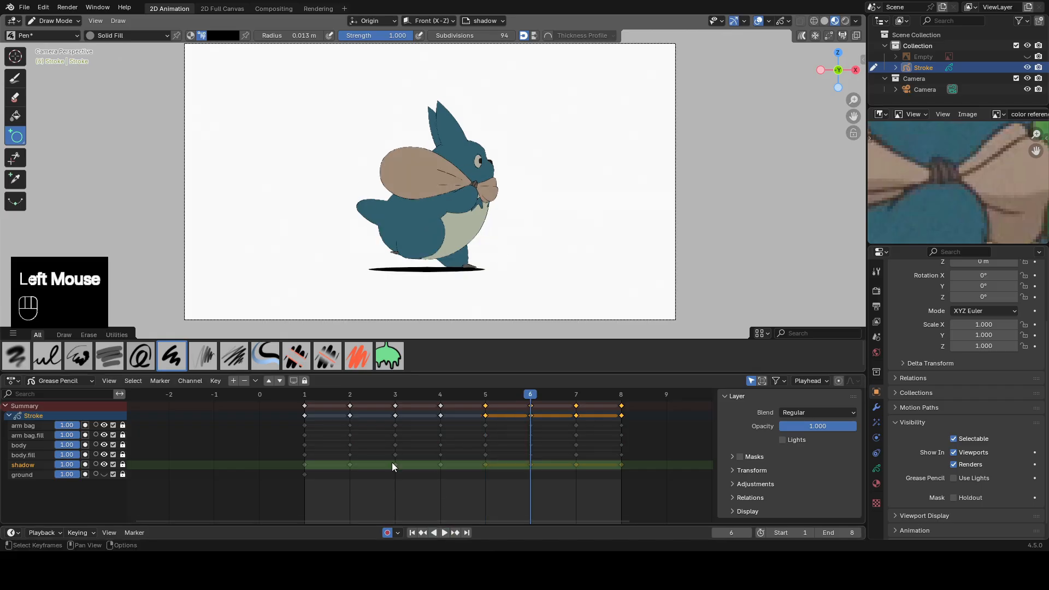
left_click(306, 394)
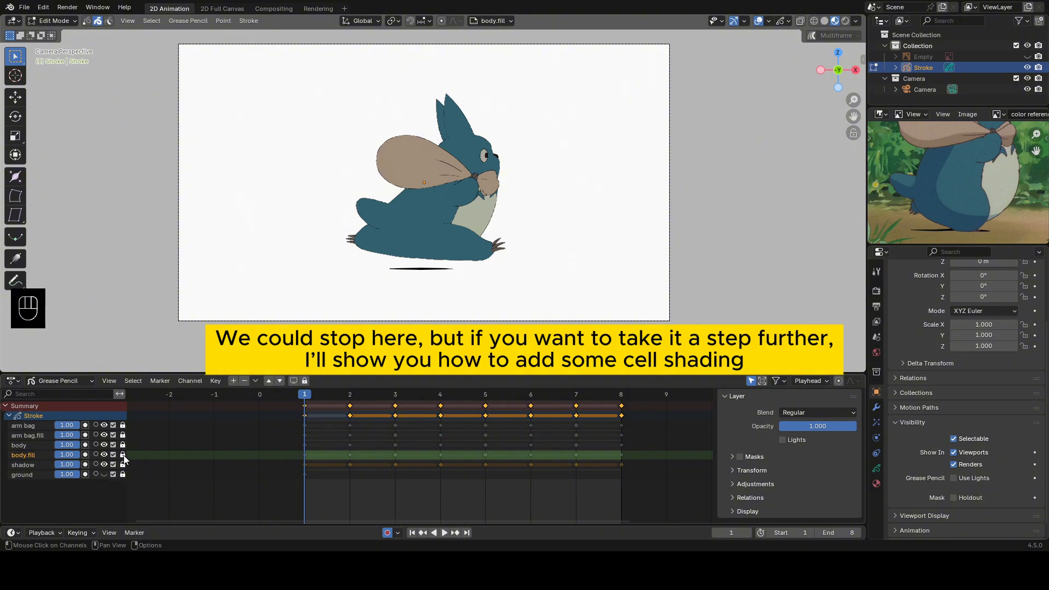
Unlock the body.fill layer and hide the arm bag and arm bag.fill layers to isolate the body.
left_click(123, 455)
double_click(305, 456)
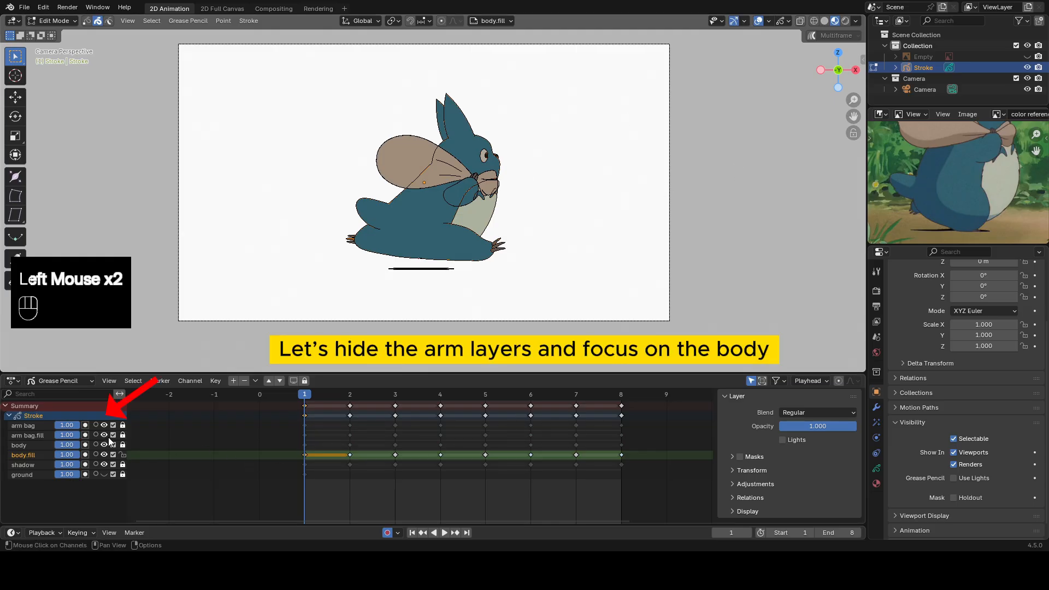
left_click_drag(104, 426, 104, 436)
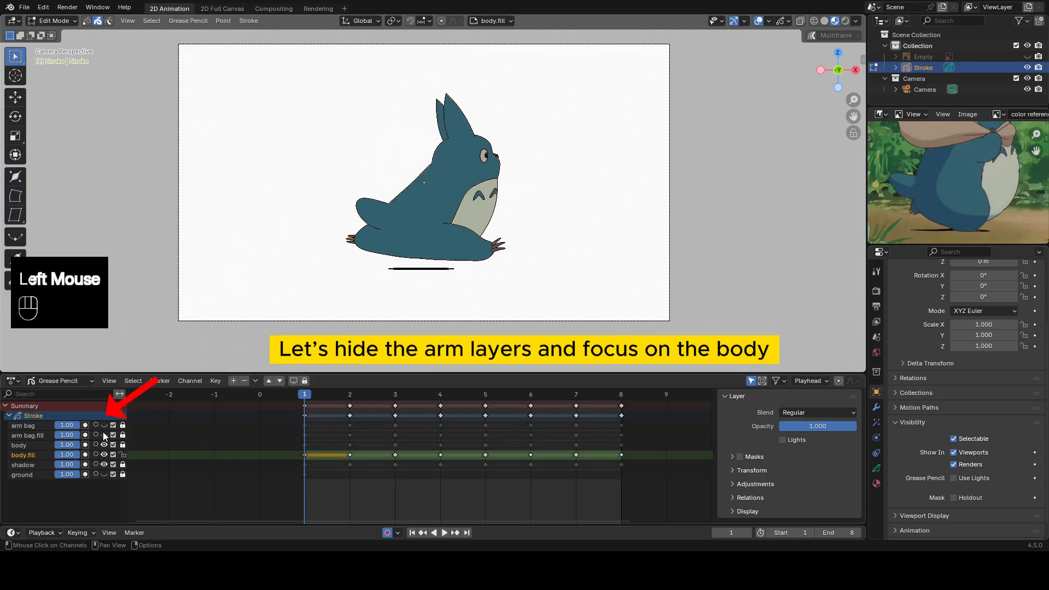
scroll(540, 229, "up", 2)
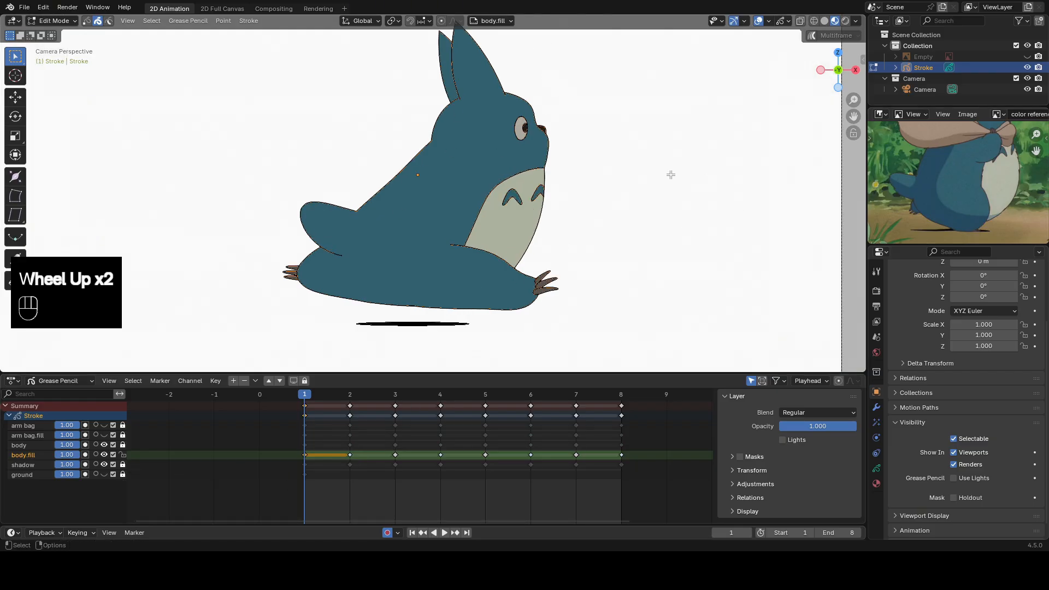
middle_click_drag(579, 159, 579, 203, "shift")
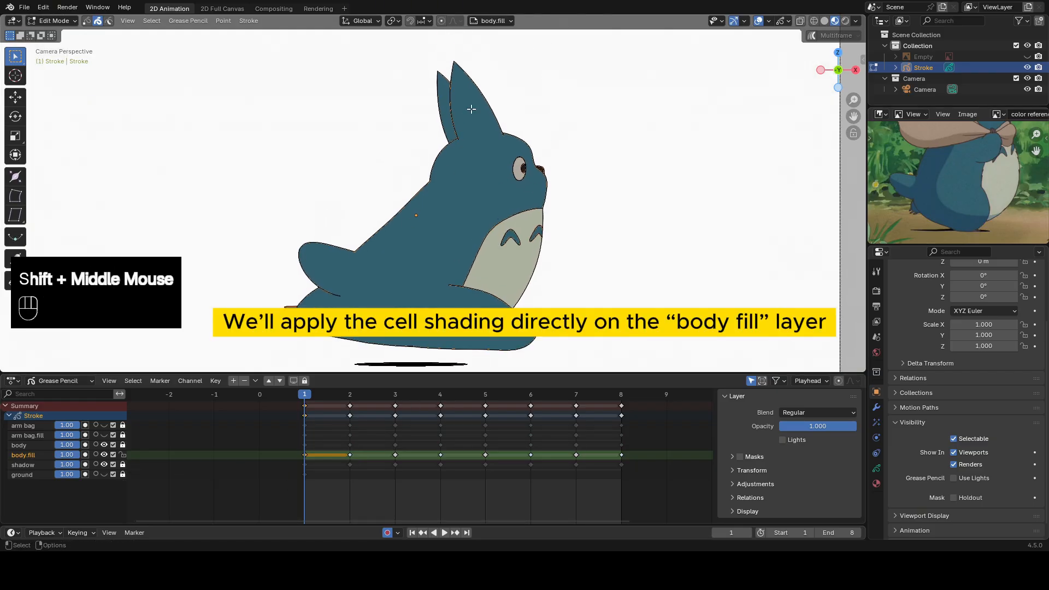
In Draw Mode, activate the Fill tool and sample the blue on the character's back in the reference image.
key("Tab")
left_click(563, 137)
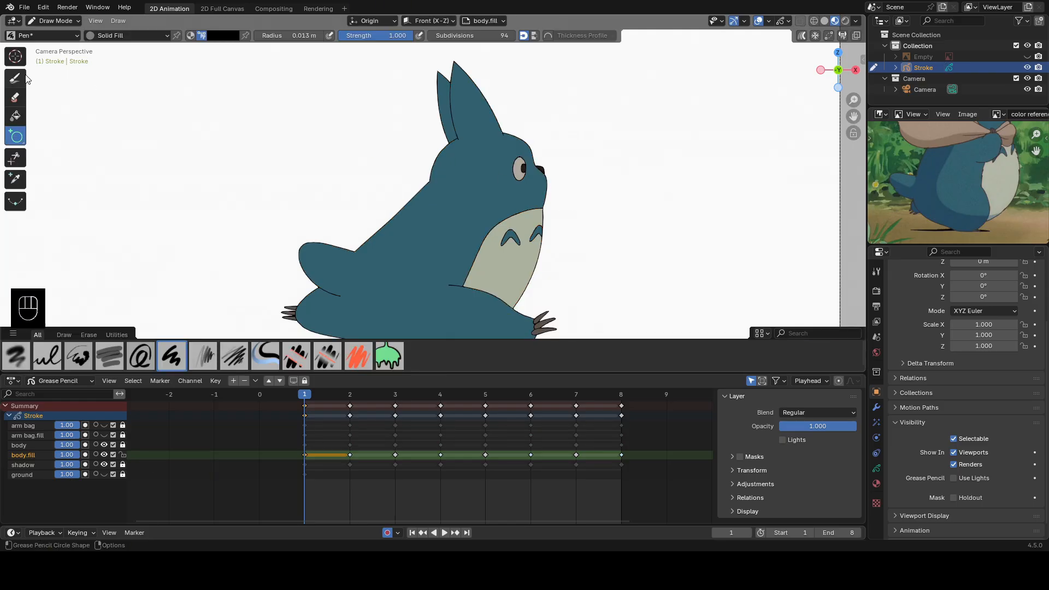
left_click(16, 116)
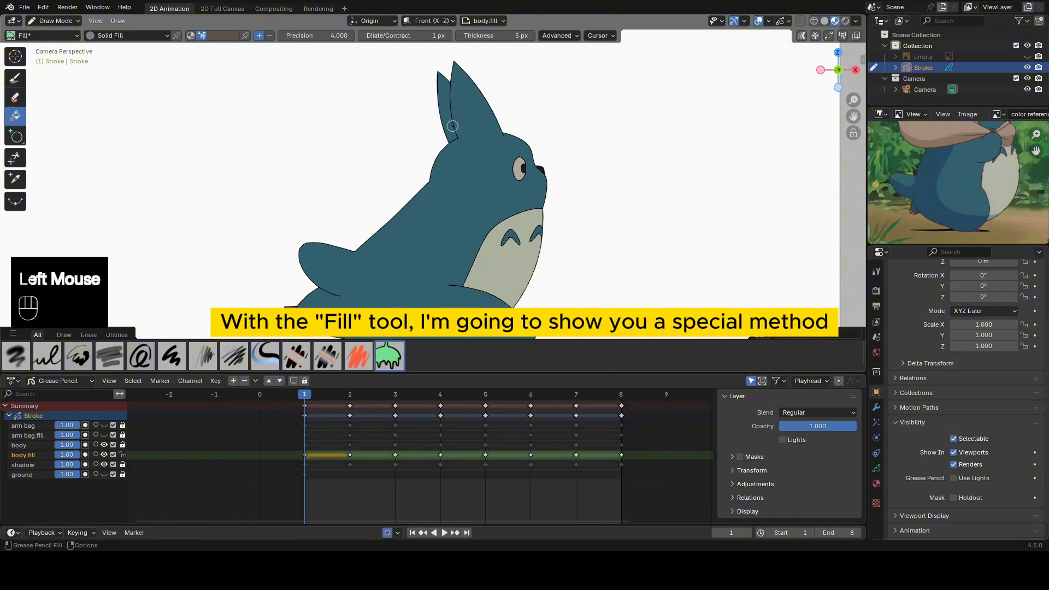
key("e")
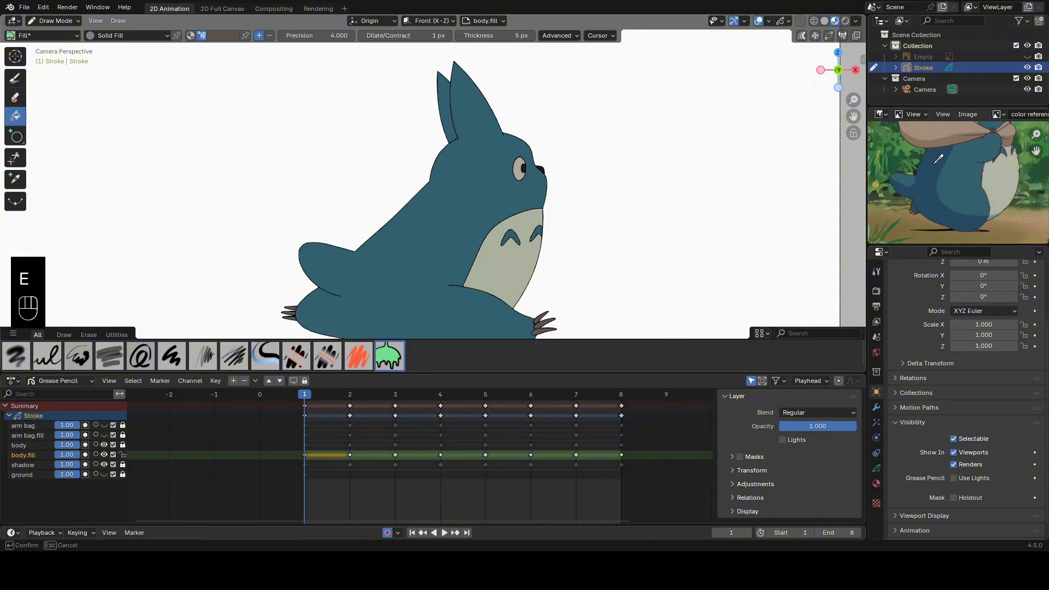
left_click(938, 159)
scroll(447, 58, "down", 1)
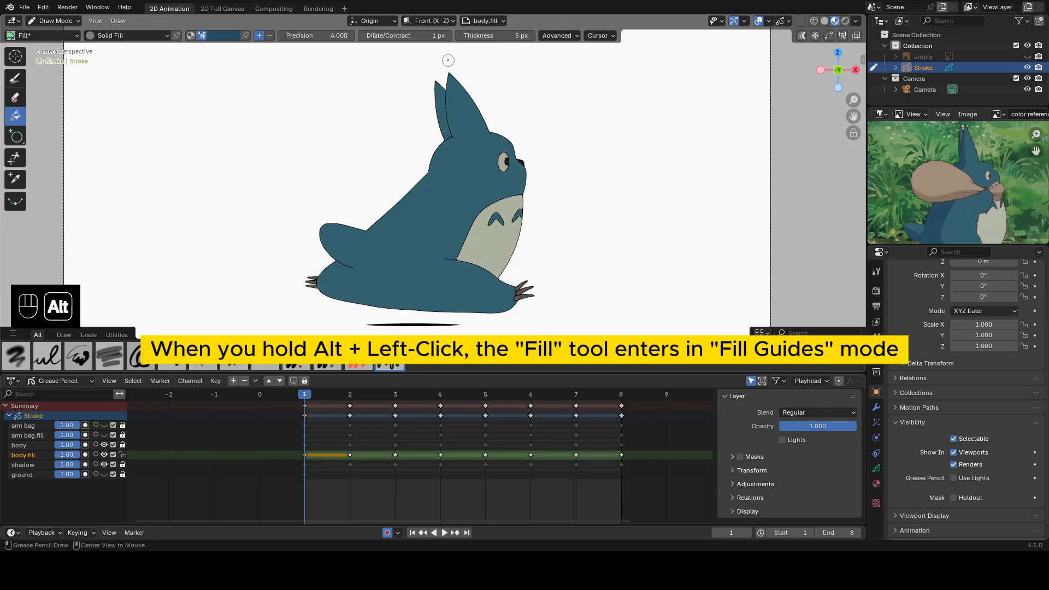
Draw temporary fill guides from the front ear tip down the body to the front foot, across the rear ear, and across the tail.
left_click(448, 60, "alt")
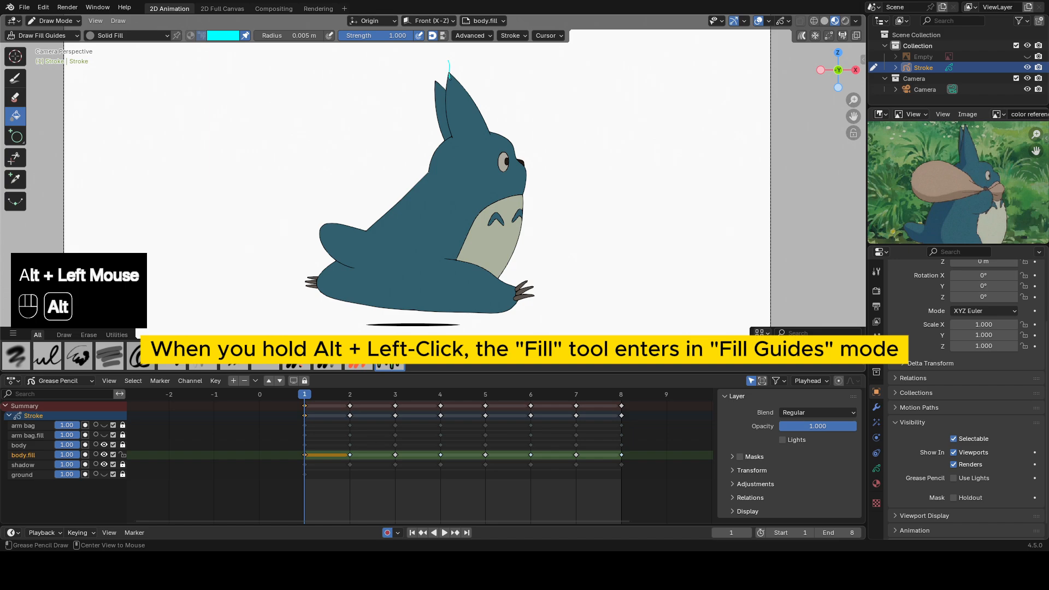
left_click_drag(451, 87, 468, 135, "alt")
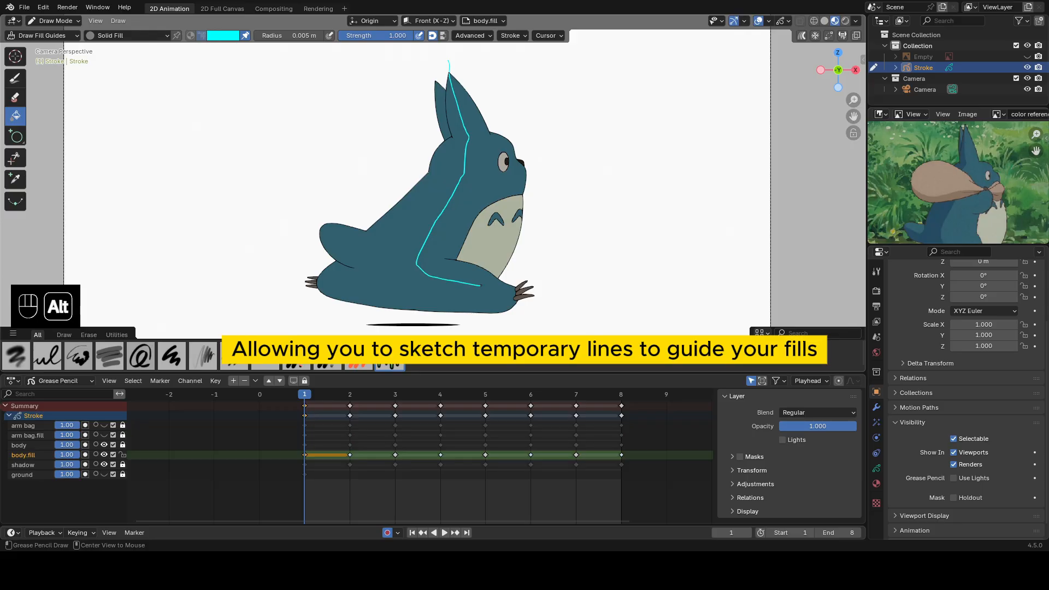
left_click_drag(514, 283, 521, 273, "alt")
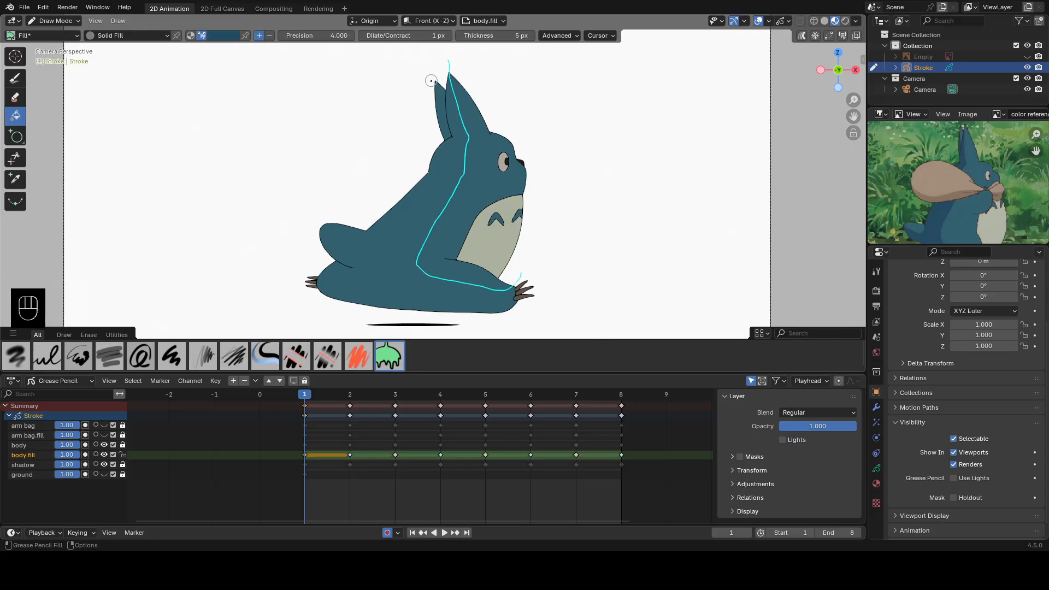
left_click_drag(428, 78, 445, 115, "alt")
mouse_move(320, 224)
left_mouse_down("alt")
mouse_move(357, 246)
mouse_move(365, 234)
left_mouse_up("alt")
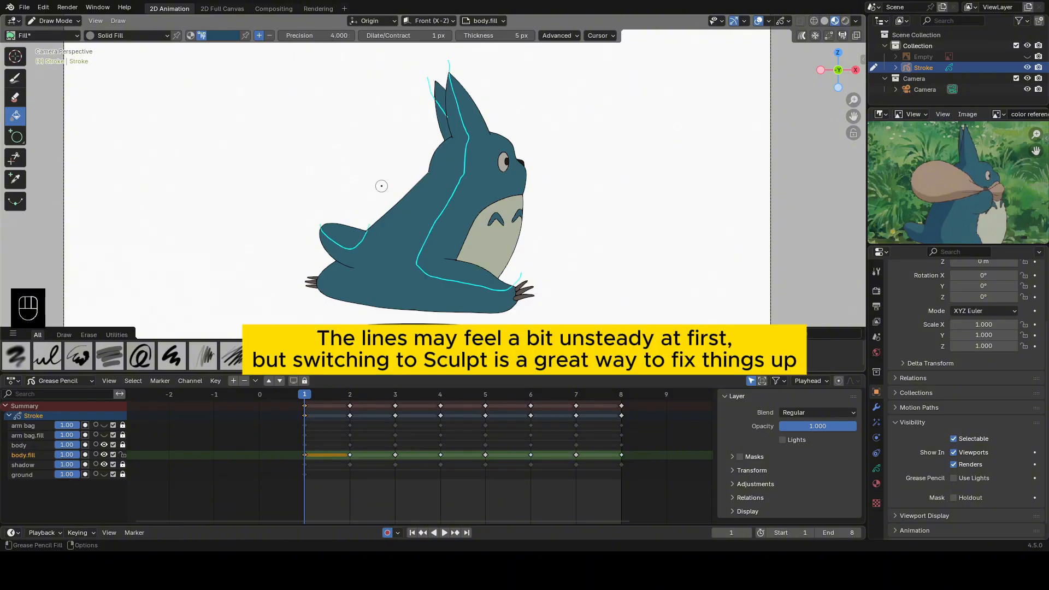
In Sculpt Mode, smooth and reshape the long fill guide running from the front ear to the front foot on frame 1.
scroll(456, 159, "up", 2)
scroll(455, 159, "down", 1)
middle_click_drag(455, 159, 457, 189, "shift")
key("Tab")
left_click(454, 60)
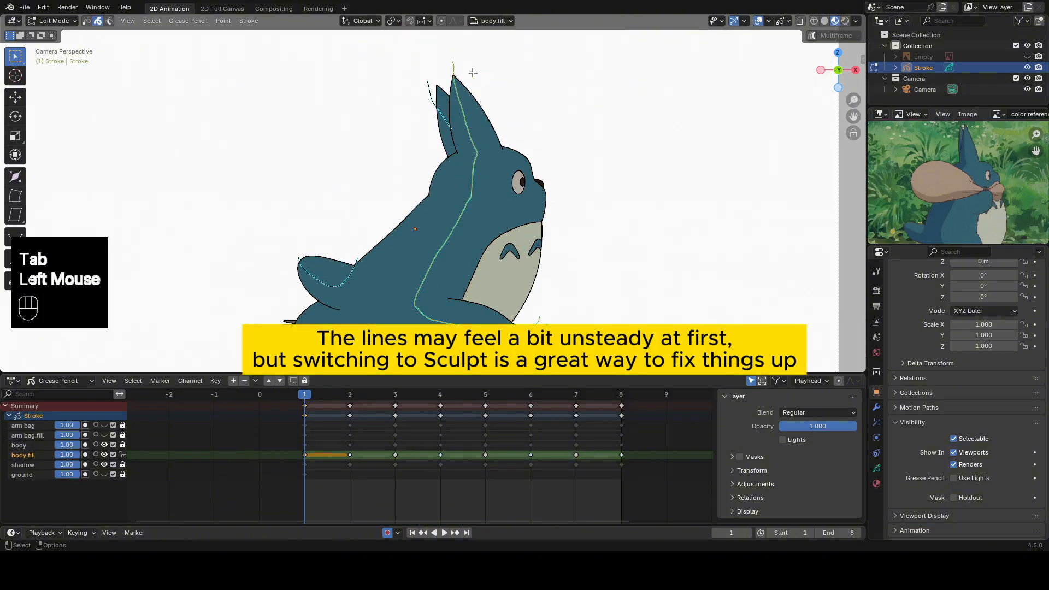
key("Tab")
key("Tab")
key("Tab")
mouse_move(459, 90)
left_mouse_down("shift")
mouse_move(454, 69)
mouse_move(476, 189)
mouse_move(421, 270)
left_mouse_up("shift")
middle_click_drag(422, 270, 417, 193, "shift")
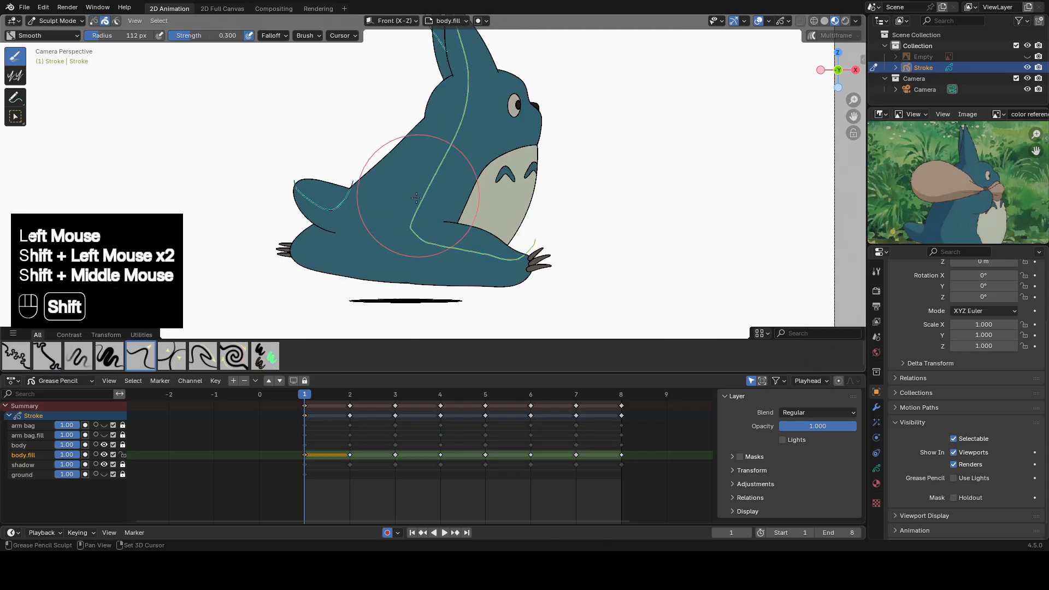
left_click_drag(417, 197, 484, 254, "shift")
Select the tail's fill guide on frame 1 and sculpt its curve to follow the tail.
key("Tab")
left_click(350, 196)
Select the rear ear's fill guide on frame 1 and sculpt it into a smoother line along the ear.
key("Tab")
left_click_drag(319, 220, 338, 192, "shift")
left_click_drag(340, 189, 357, 177)
left_click_drag(356, 176, 368, 175, "shift")
left_click_drag(338, 208, 383, 185)
middle_click_drag(381, 169, 362, 284, "shift")
scroll(377, 219, "down", 1, "shift")
scroll(383, 186, "up", 2)
key("Tab")
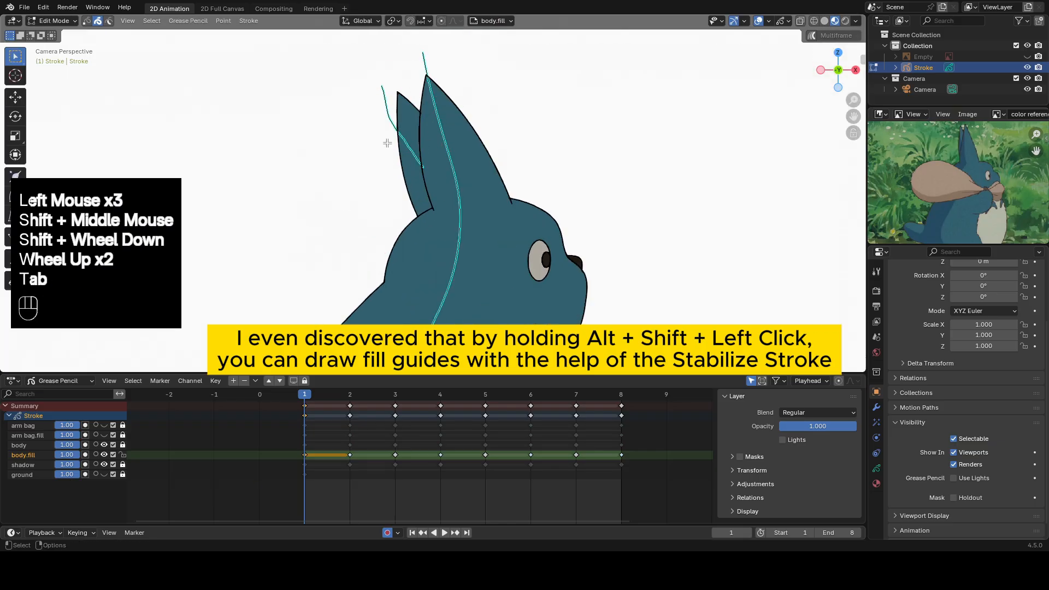
left_click(389, 140)
key("Tab")
left_click_drag(421, 176, 413, 155, "shift")
left_click_drag(416, 157, 432, 180)
scroll(437, 191, "down", 3)
middle_click_drag(440, 213, 439, 185, "shift")
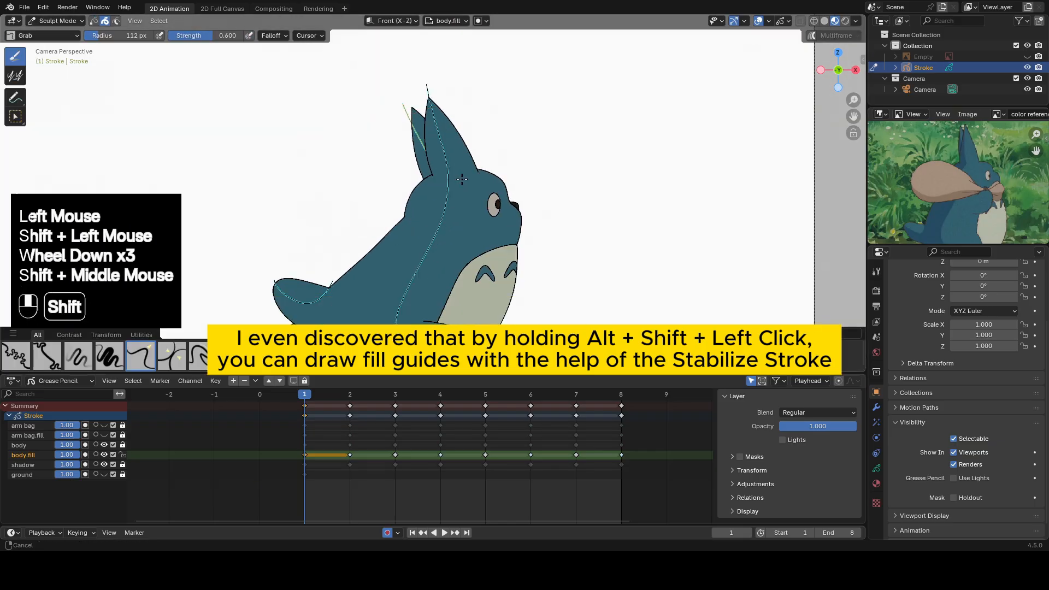
middle_click_drag(475, 284, 500, 219, "shift")
In Edit Mode, select the body, rear ear and tail fill guides on frame 1 and copy them.
key("Tab")
left_click(360, 216)
middle_click_drag(408, 115, 406, 161, "shift")
left_click(425, 83, "shift")
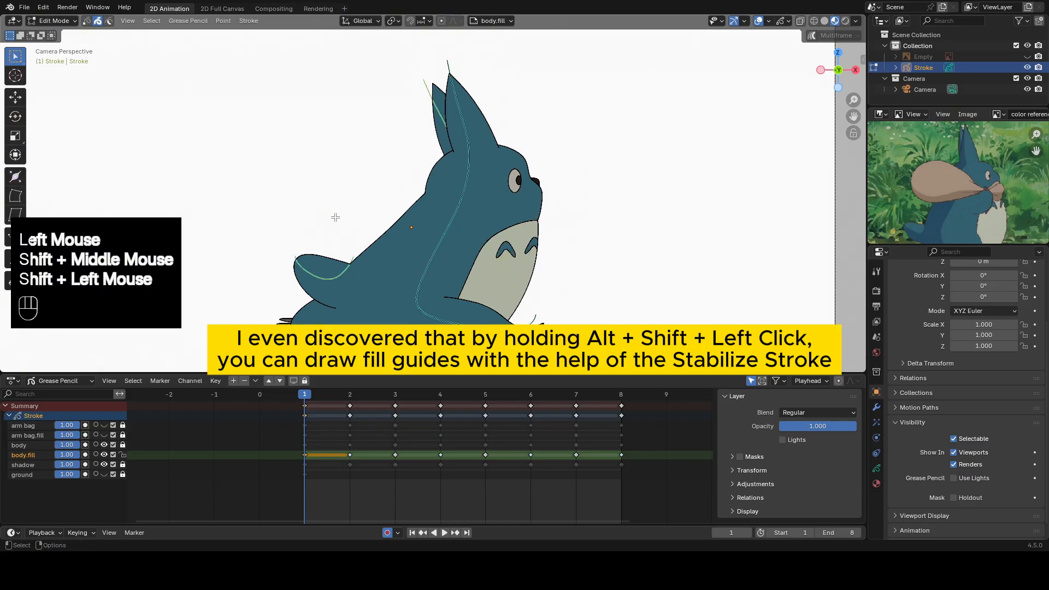
left_click(337, 219)
double_click(355, 250)
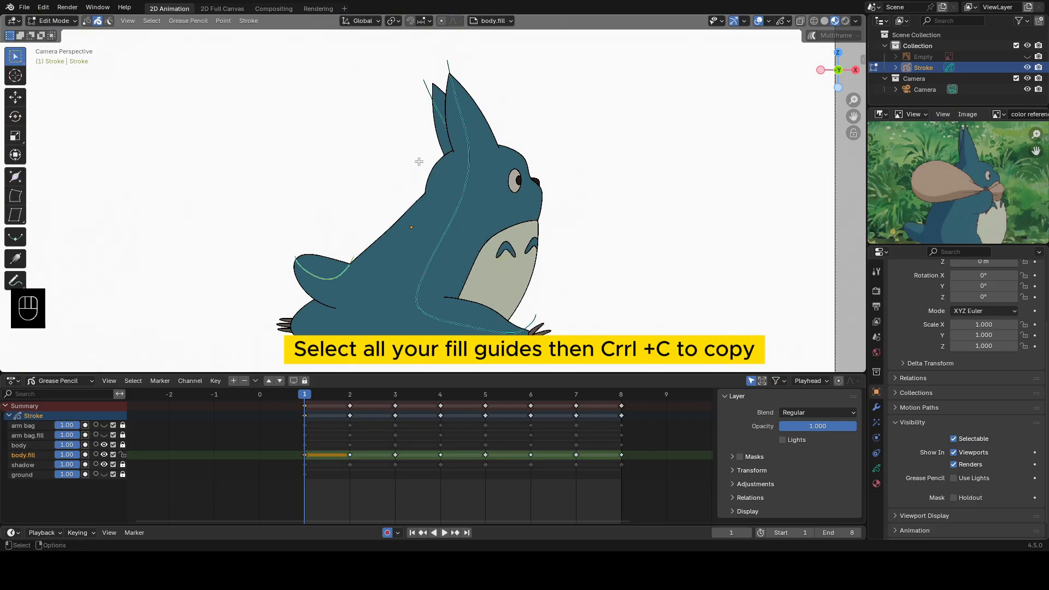
double_click(425, 82, "shift")
middle_click_drag(425, 82, 436, 42, "shift")
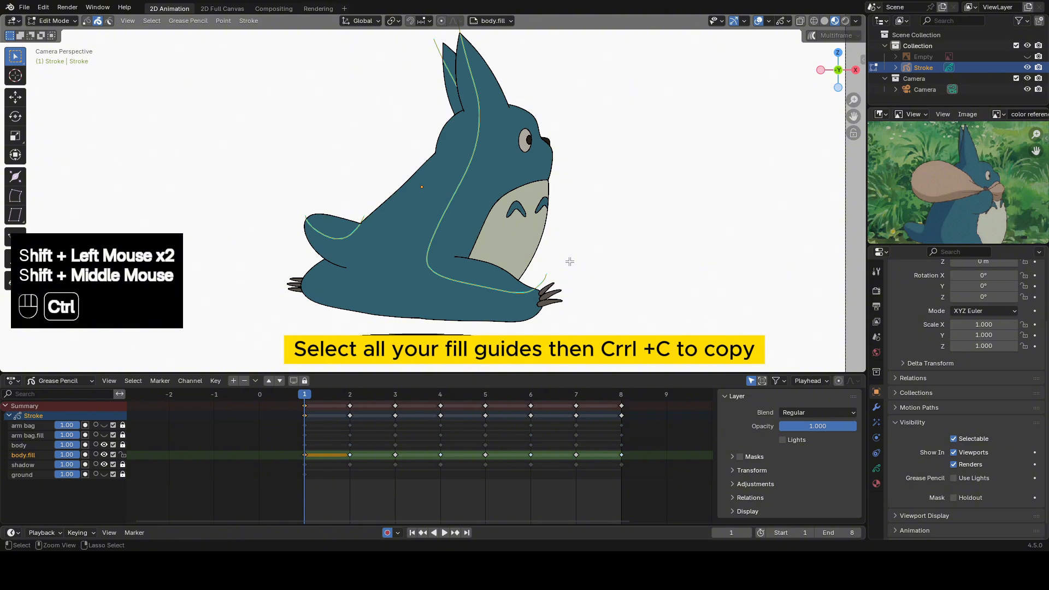
key("ctrl+c")
Paste the copied fill guides onto frame 2 and move them into line with the character's ears and body.
left_click(351, 395)
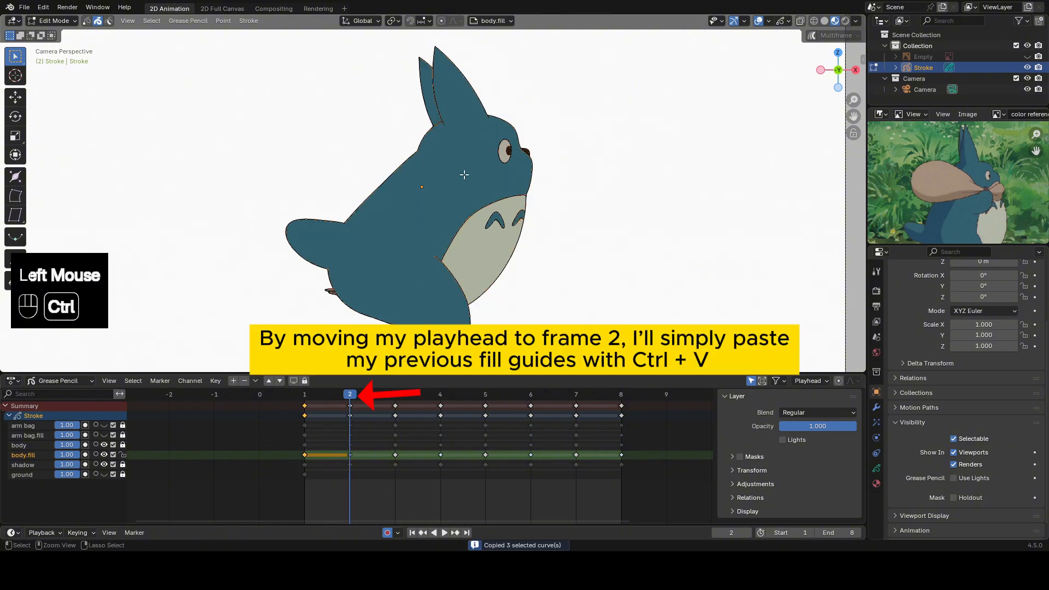
key("ctrl+v")
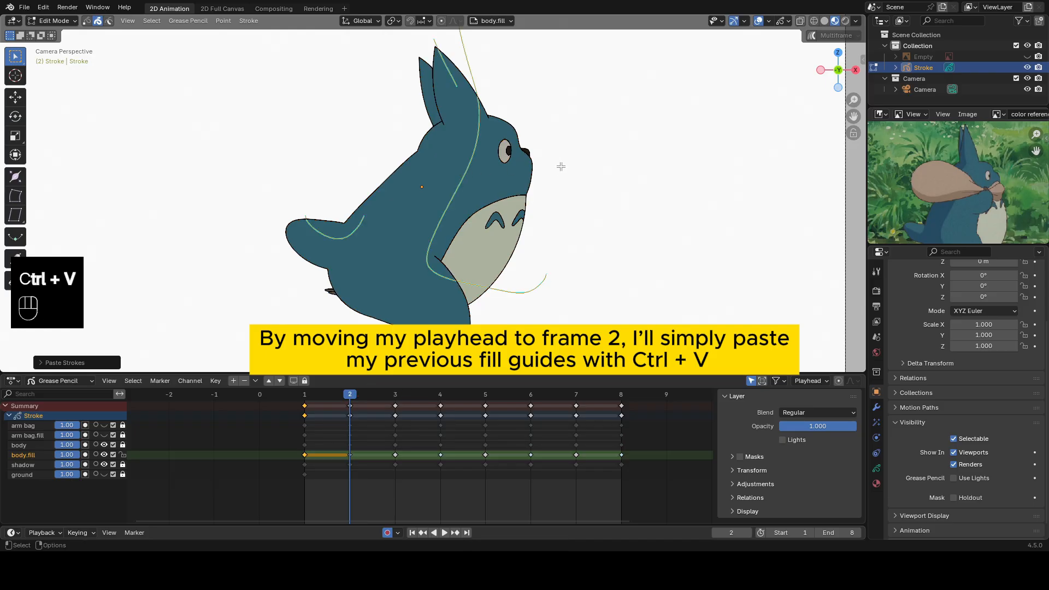
middle_click_drag(525, 99, 600, 107, "shift")
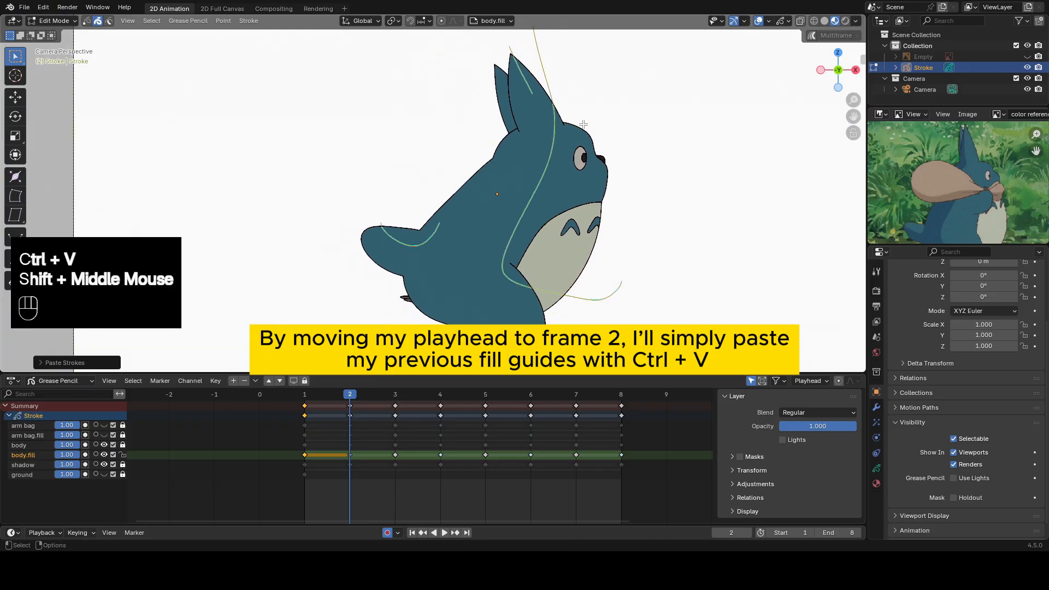
key("g")
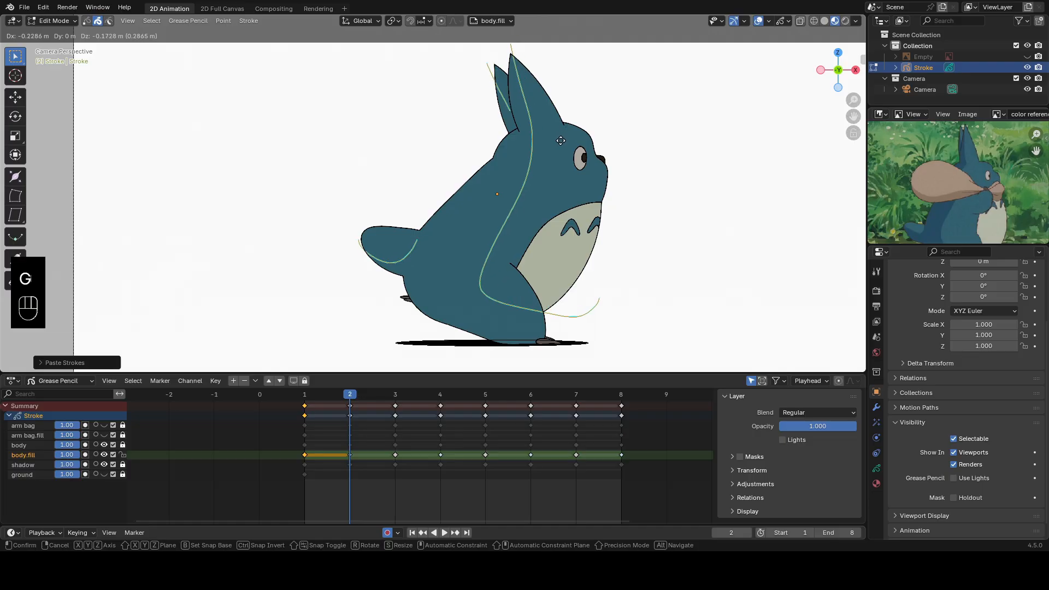
left_click(511, 148)
Select the rear ear's guide on frame 2 and adjust it with the Grab brush to fit the ear.
left_click(509, 150)
key("Tab")
left_click_drag(509, 148, 510, 141)
left_click_drag(458, 86, 463, 87)
left_click_drag(527, 144, 525, 145)
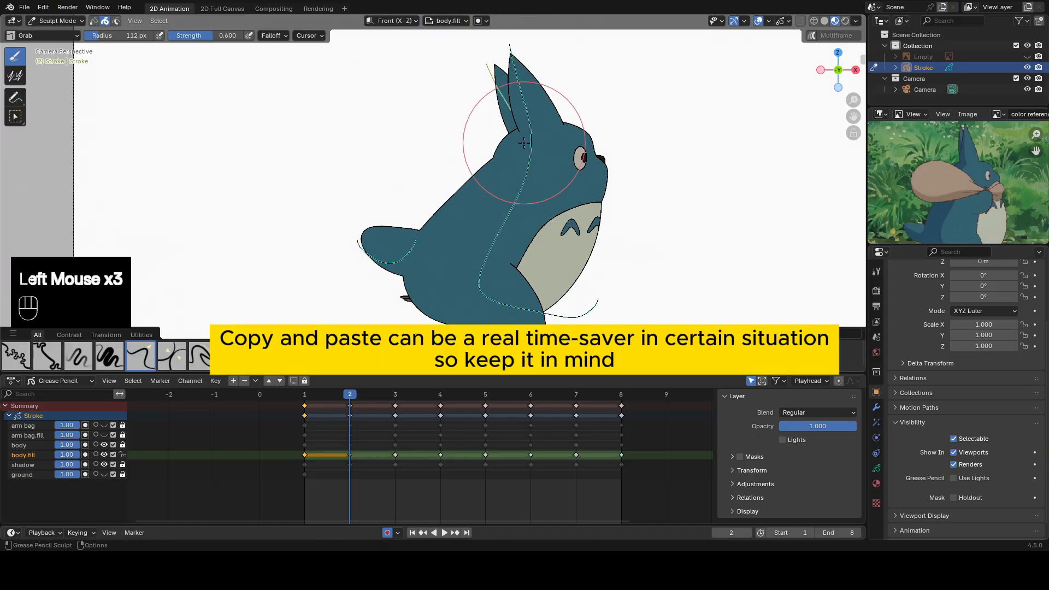
Move the tail's fill guide into place on frame 2 and compare it with frame 1.
key("Tab")
left_click(411, 248)
key("g")
left_click(418, 231)
left_click(418, 231)
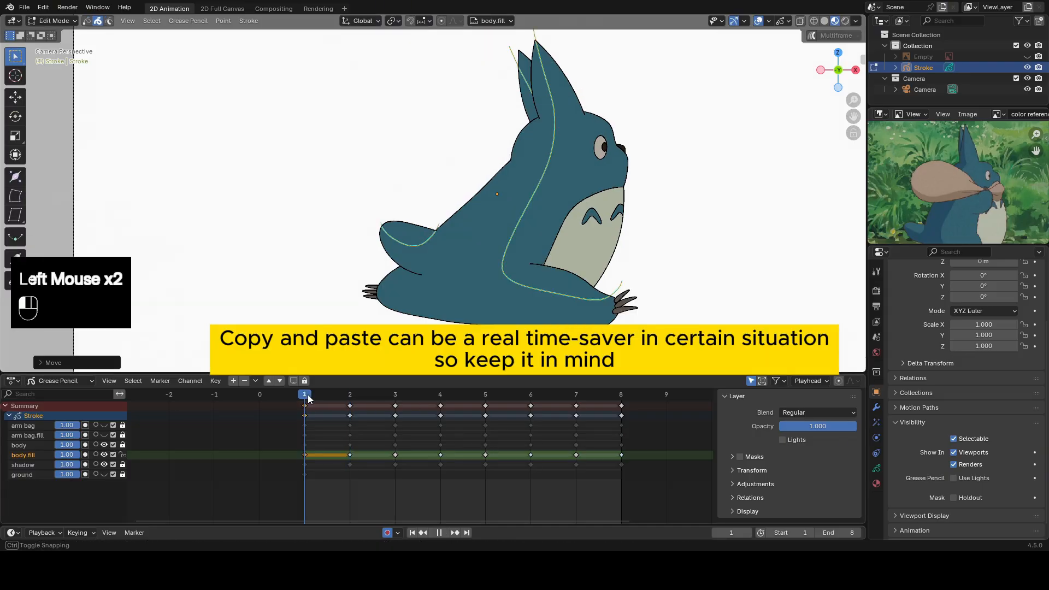
Grab the lower end of the long body guide on frame 2 and pull it in toward the front foot.
key("Tab")
scroll(524, 295, "down", 2)
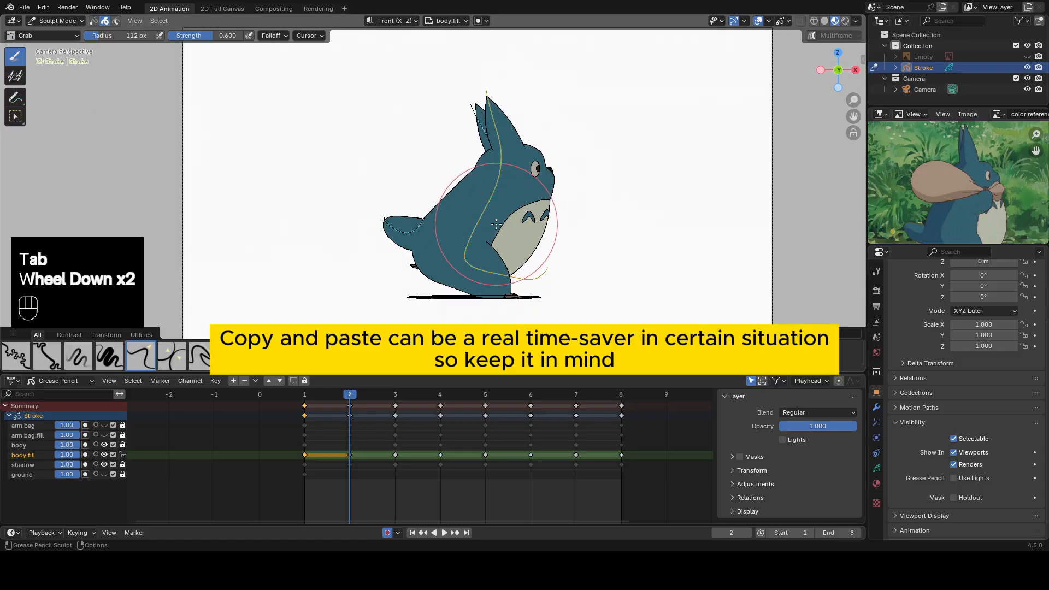
left_click(529, 275)
left_click(529, 275)
left_click(530, 275)
left_click(532, 276)
left_click(531, 276)
left_click_drag(532, 275, 522, 282)
left_click_drag(525, 286, 511, 277)
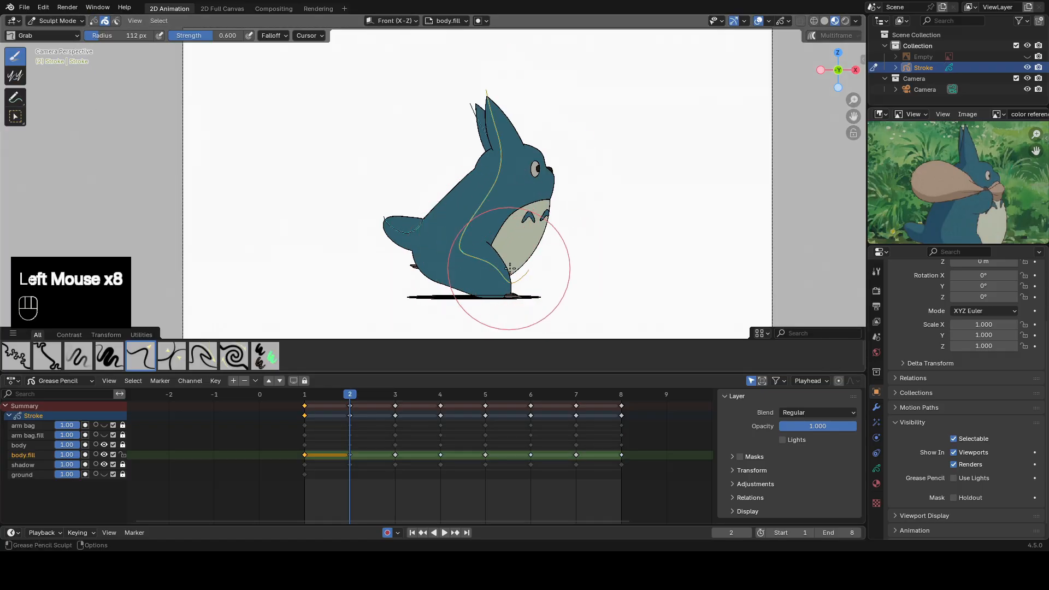
middle_click_drag(529, 269, 522, 197, "shift")
Refine the long guide's curve along the front leg and body on frame 2 with the Grab brush.
scroll(522, 197, "up", 2)
left_click_drag(523, 198, 532, 200)
left_click_drag(595, 190, 585, 195)
left_click_drag(576, 201, 570, 207)
left_click_drag(534, 239, 529, 234)
left_click_drag(516, 217, 508, 210)
middle_click_drag(506, 198, 505, 252, "shift")
left_click_drag(501, 252, 459, 247, "shift")
left_click_drag(571, 259, 557, 262)
middle_click_drag(543, 181, 542, 213, "shift")
scroll(543, 213, "down", 2)
middle_click_drag(547, 216, 558, 267, "shift")
left_click_drag(481, 249, 474, 247)
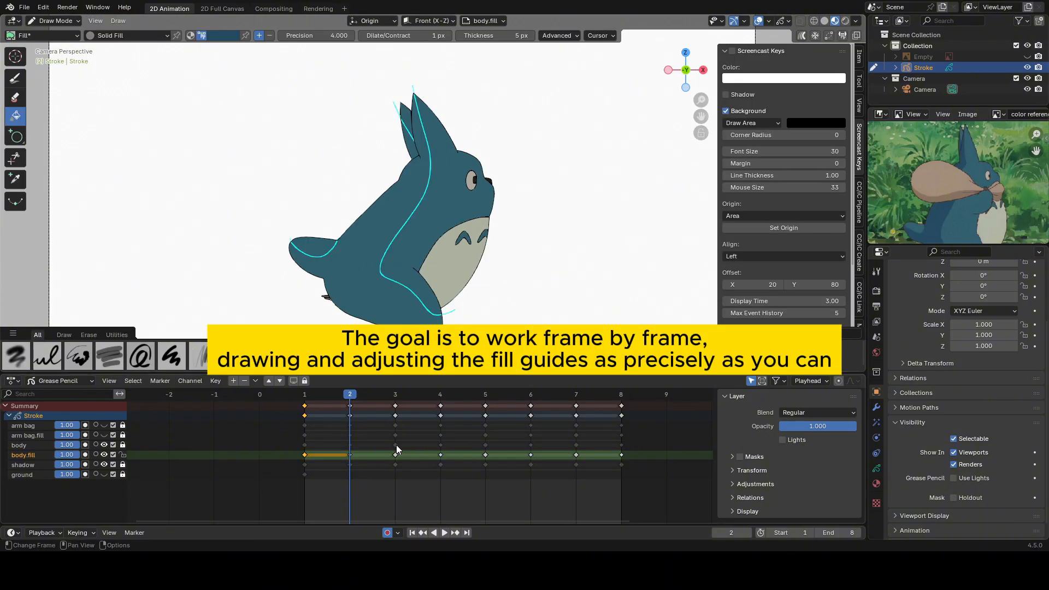
On frame 3, draw a fill guide from the front ear tip down the body to the bottom of the belly.
left_click(395, 394)
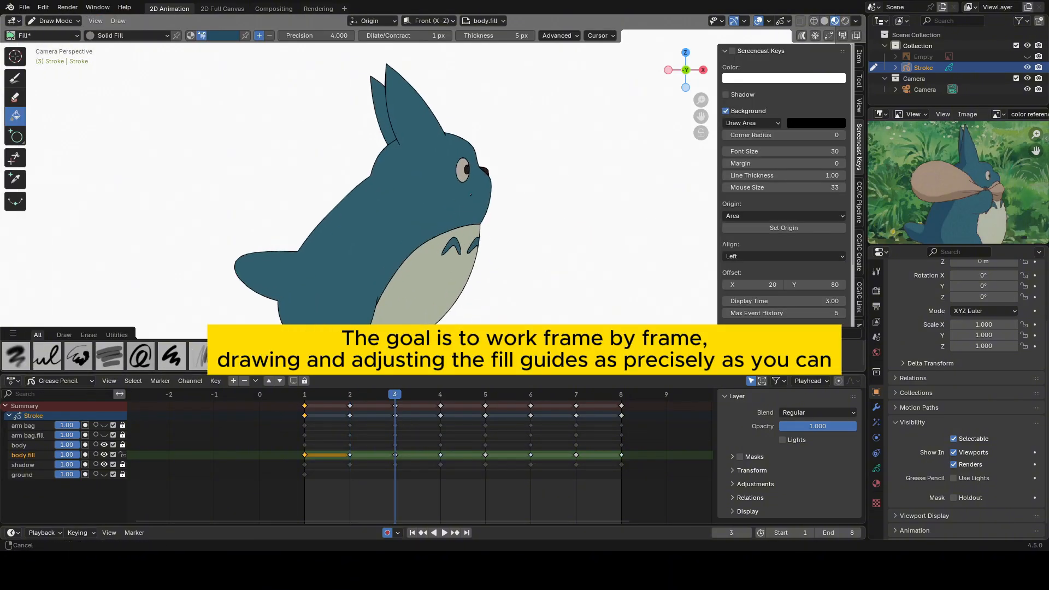
left_click_drag(443, 61, 474, 133, "alt")
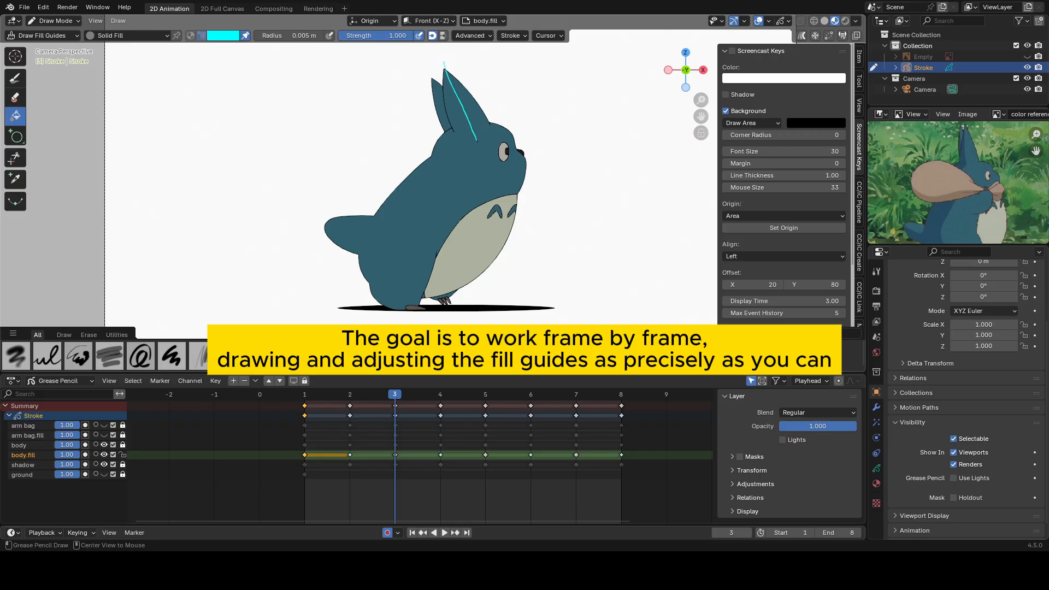
key("ctrl+Tab")
mouse_move(433, 290)
left_mouse_down("alt")
mouse_move(479, 279)
mouse_move(422, 261)
mouse_move(420, 236)
left_mouse_up("alt")
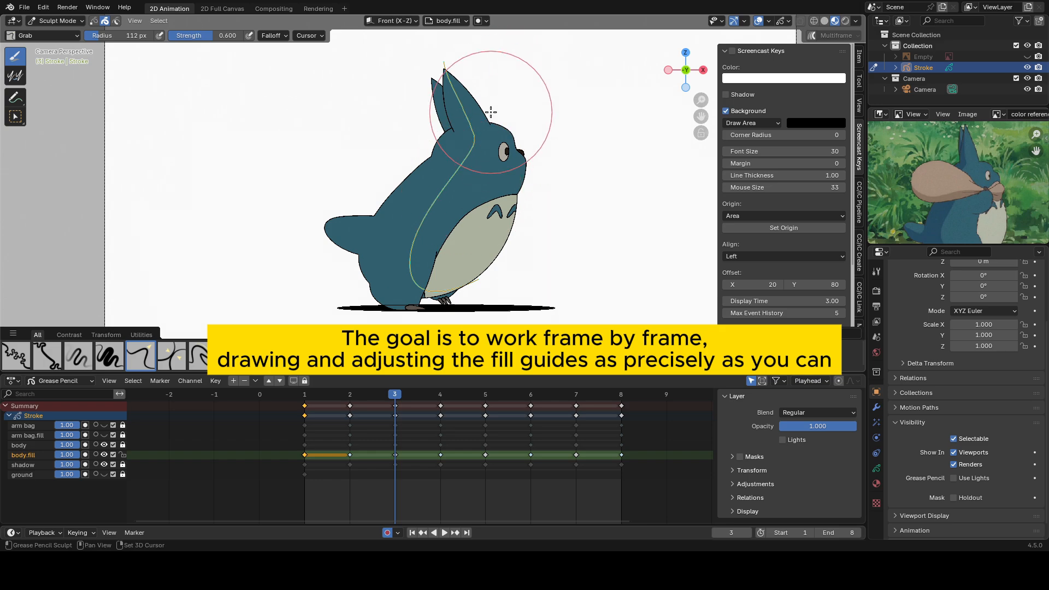
Reshape frame 3's long body guide around the head, back and belly with the Grab brush.
left_click_drag(490, 113, 511, 156, "shift")
left_click_drag(375, 398, 378, 399)
scroll(428, 214, "down", 1)
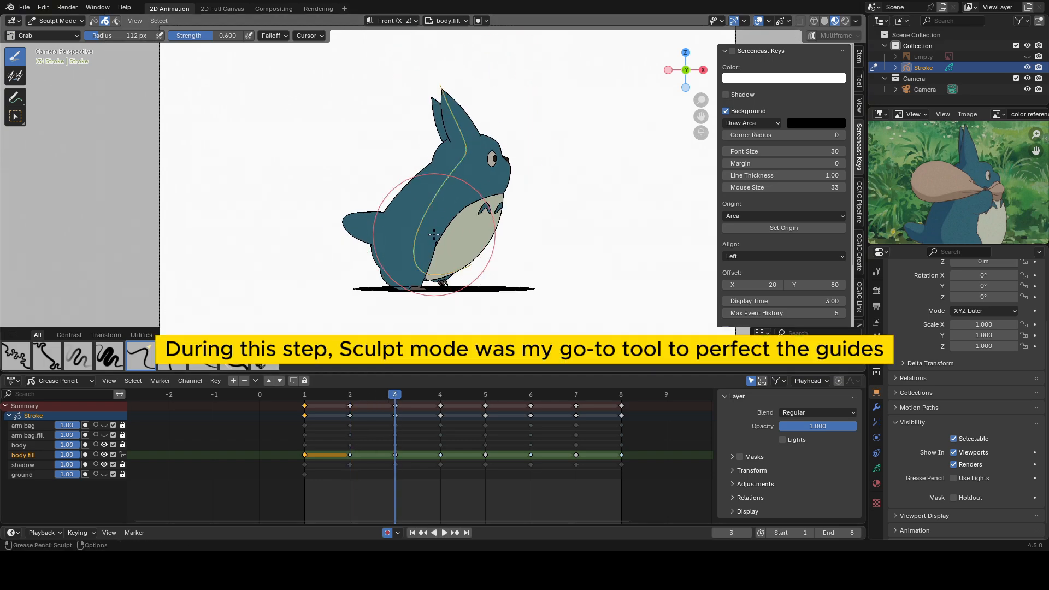
left_click_drag(428, 213, 409, 236)
mouse_move(385, 397)
left_mouse_down()
mouse_move(368, 396)
mouse_move(383, 397)
left_mouse_up()
scroll(388, 273, "up", 2)
left_click_drag(380, 274, 397, 272)
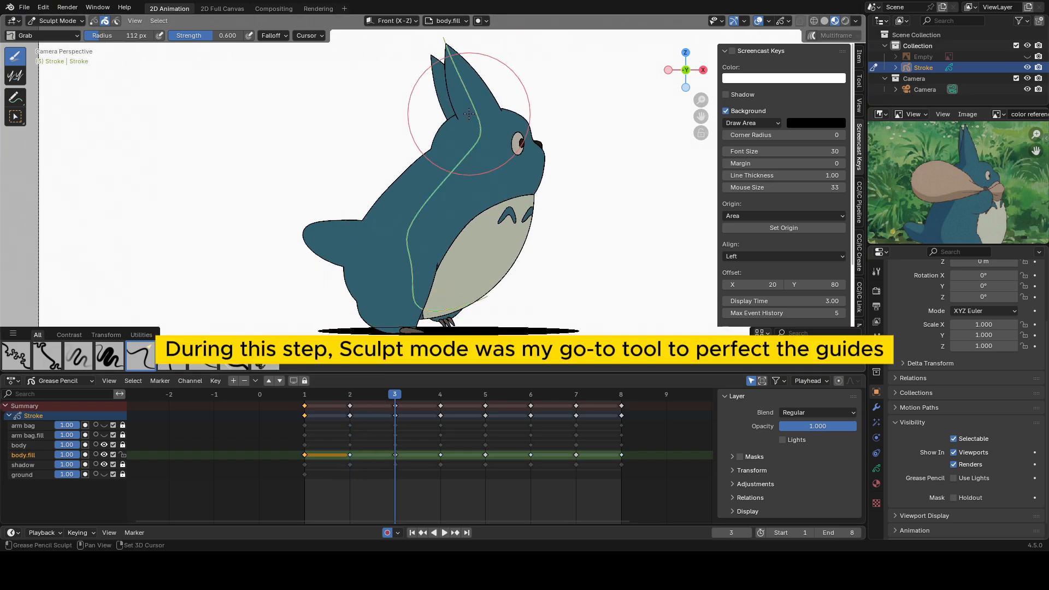
middle_click_drag(469, 114, 484, 151, "shift")
Draw fill guides across the rear ear and the tail on frame 3.
key("ctrl+Tab")
left_click_drag(443, 88, 468, 125, "alt")
left_click_drag(314, 260, 378, 253, "alt")
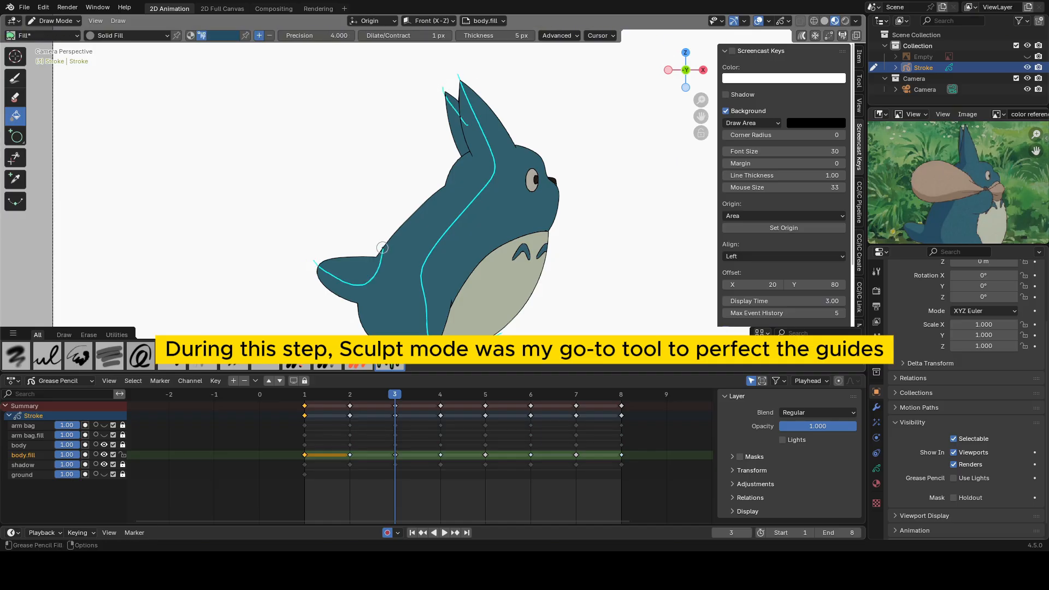
Select the rear ear's guide on frame 3 and sculpt it to follow the ear.
key("ctrl+Tab")
key("ctrl+Tab")
left_click(528, 239)
left_click(458, 113)
key("ctrl+Tab")
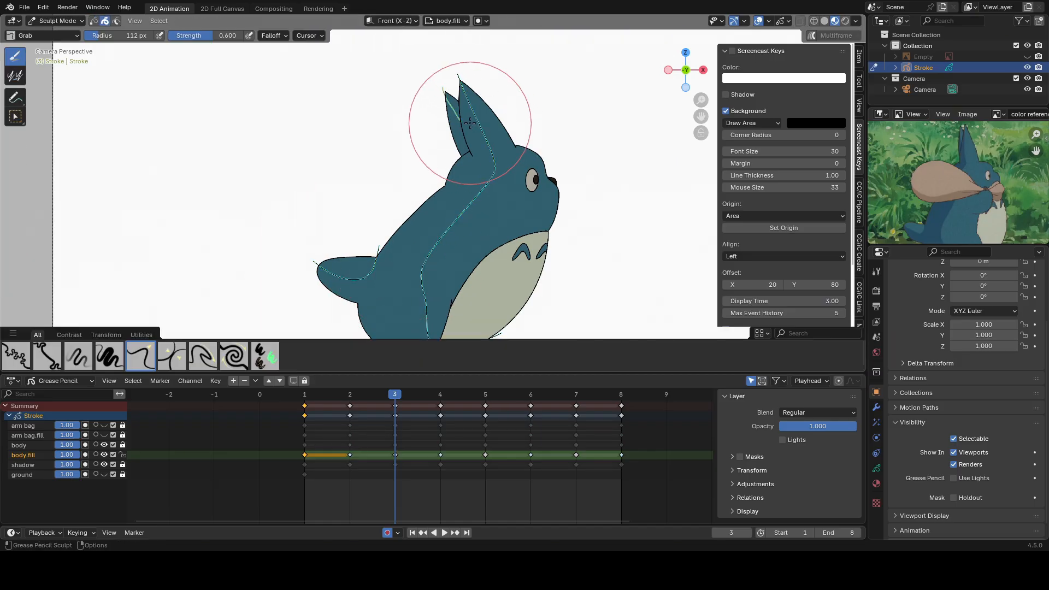
mouse_move(471, 120)
left_mouse_down("shift")
mouse_move(466, 103)
mouse_move(480, 127)
left_mouse_up("shift")
On frame 4, draw a fill guide from the front ear tip along the belly edge and adjust its curve in Sculpt Mode.
key("ctrl+Tab")
key("ctrl+Tab")
mouse_move(360, 394)
left_mouse_down()
mouse_move(395, 395)
mouse_move(320, 402)
mouse_move(439, 395)
left_mouse_up()
scroll(412, 167, "down", 2)
key("ctrl+Tab")
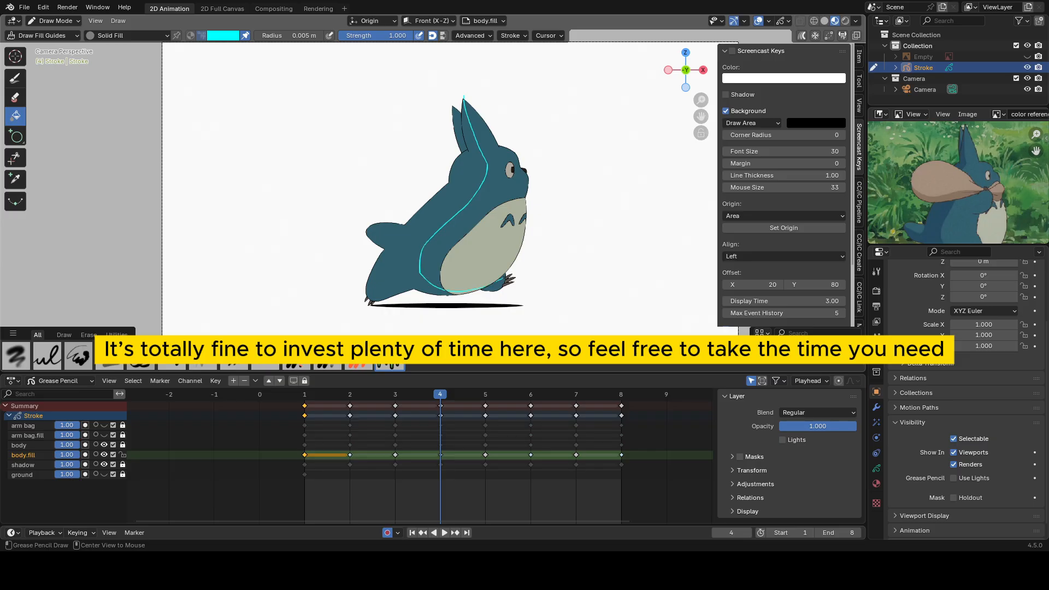
key("ctrl+Tab")
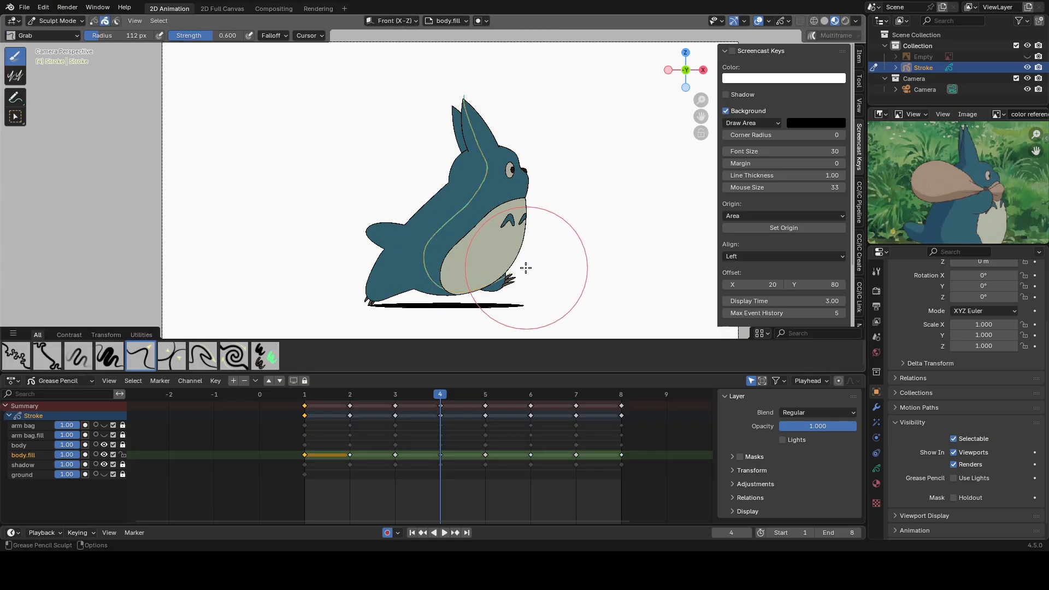
Draw a fill guide across the tail on frame 4 and compare its position with frame 3.
key("ctrl+Tab")
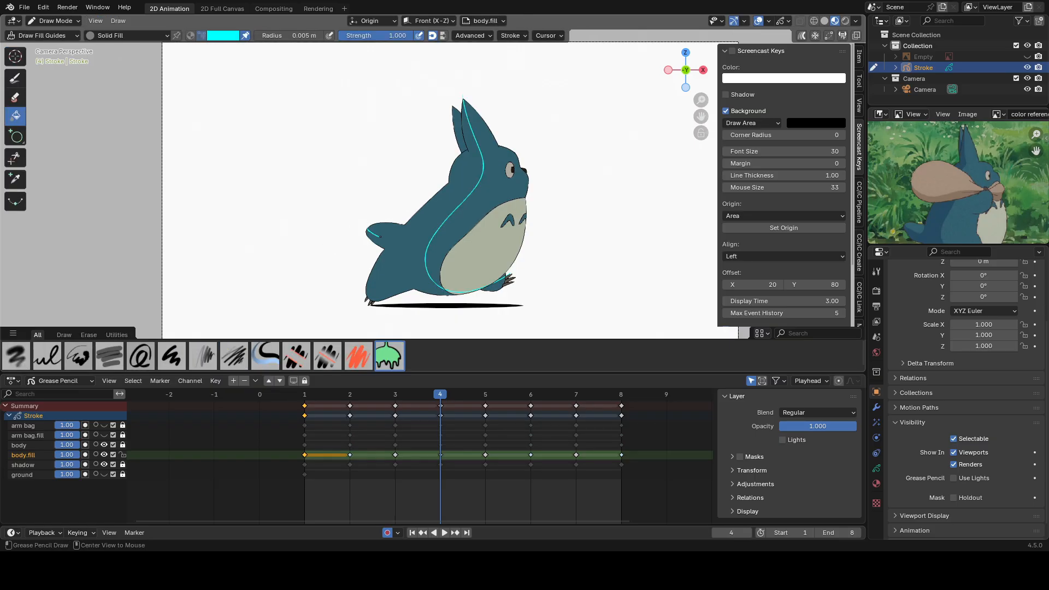
key("ctrl+Tab")
key("Left")
key("Right")
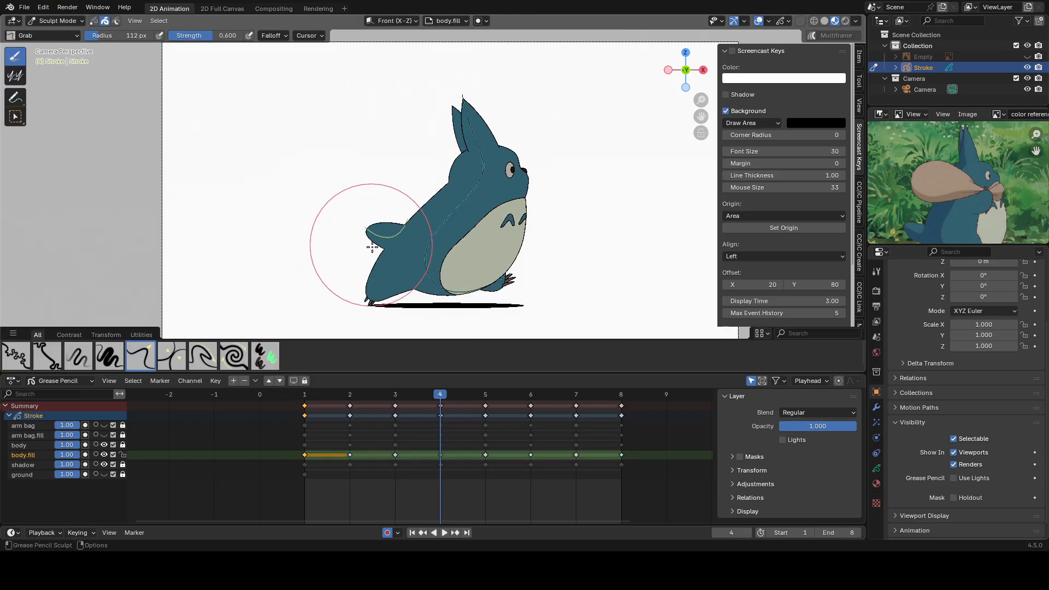
Smooth and reposition the rear ear's guide on frame 4, checking it against frame 3.
scroll(446, 95, "up", 2)
key("shift")
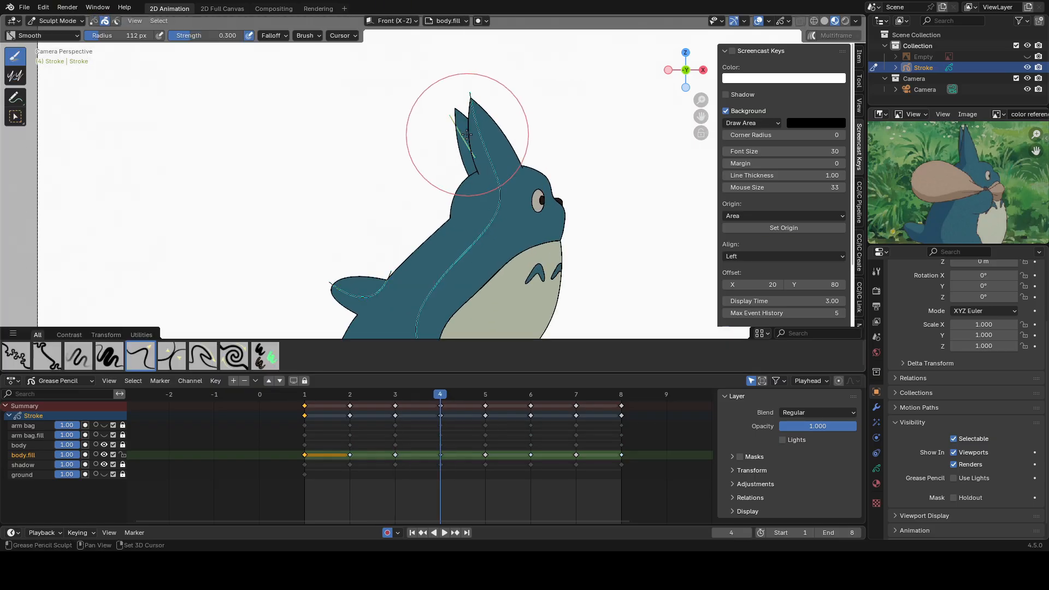
left_click_drag(467, 135, 482, 155, "shift")
left_click_drag(483, 155, 452, 100, "shift")
scroll(458, 102, "down", 3)
key("Left")
key("Right")
Copy frame 4's fill guides, paste them onto frame 5 and move them about 0.197 m along X to fit the body.
left_click(487, 395)
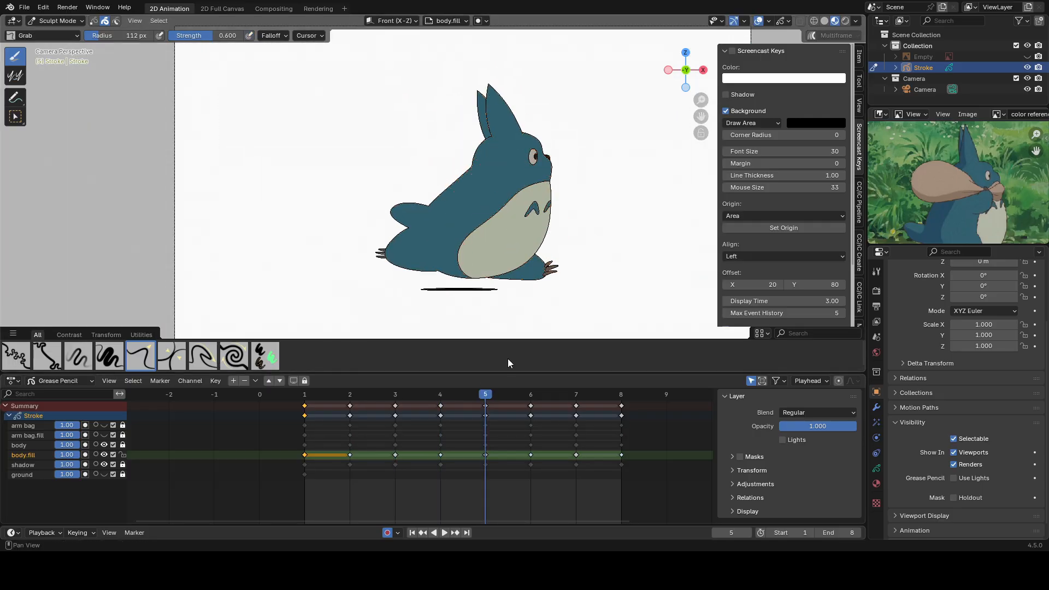
key("Left")
key("Tab")
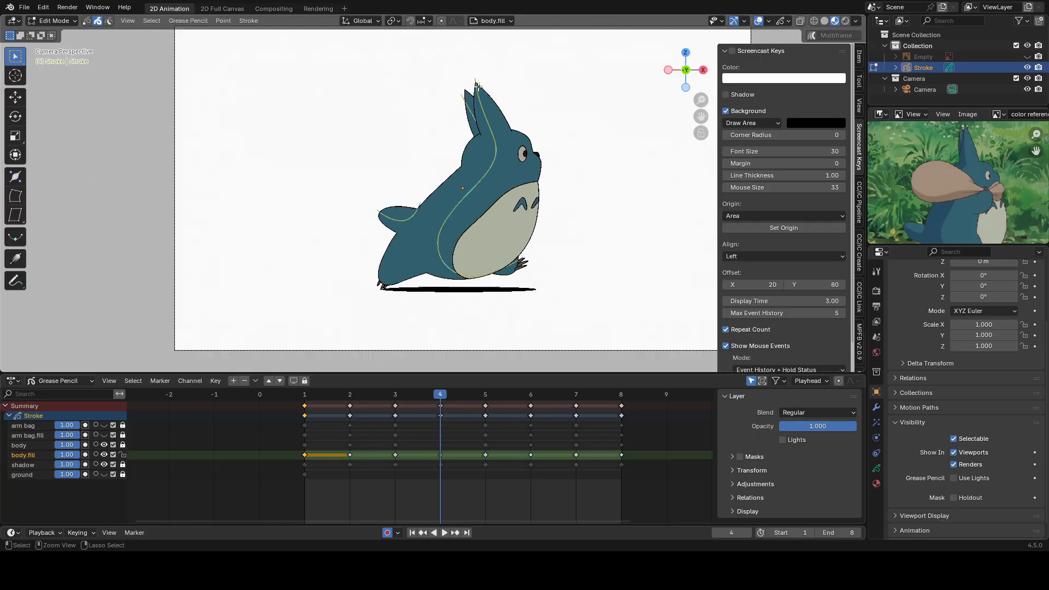
key("ctrl+c")
key("Right")
key("ctrl+v")
key("g")
left_click(540, 169)
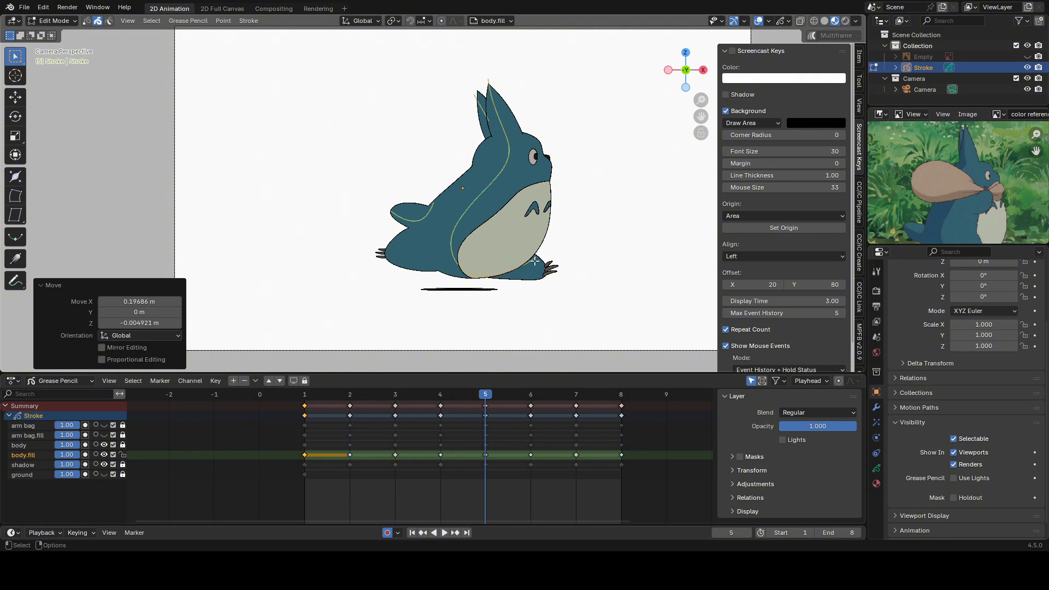
Sculpt the body and rear ear guides to fit frame 5's pose and return to Draw Mode with the Fill tool.
key("Tab")
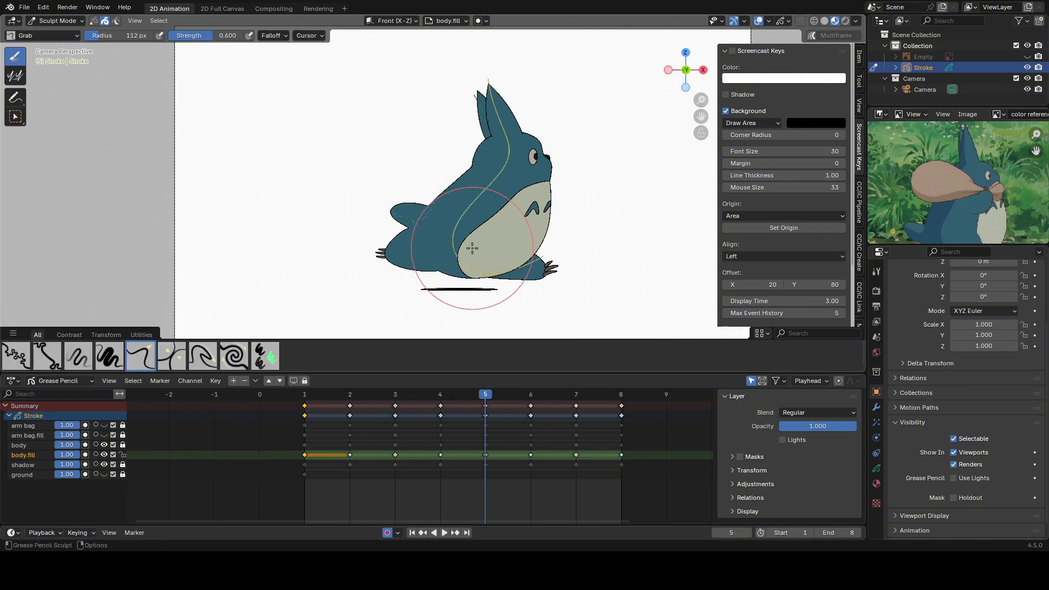
scroll(472, 248, "up", 2)
key("Tab")
key("Tab")
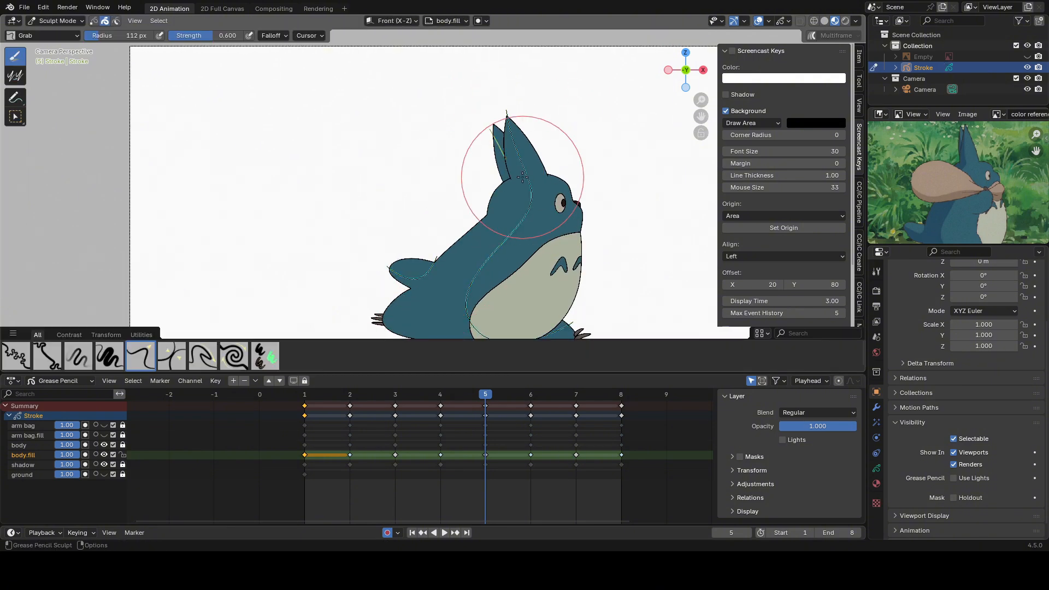
key("ctrl+Tab")
middle_click_drag(538, 235, 536, 163, "shift")
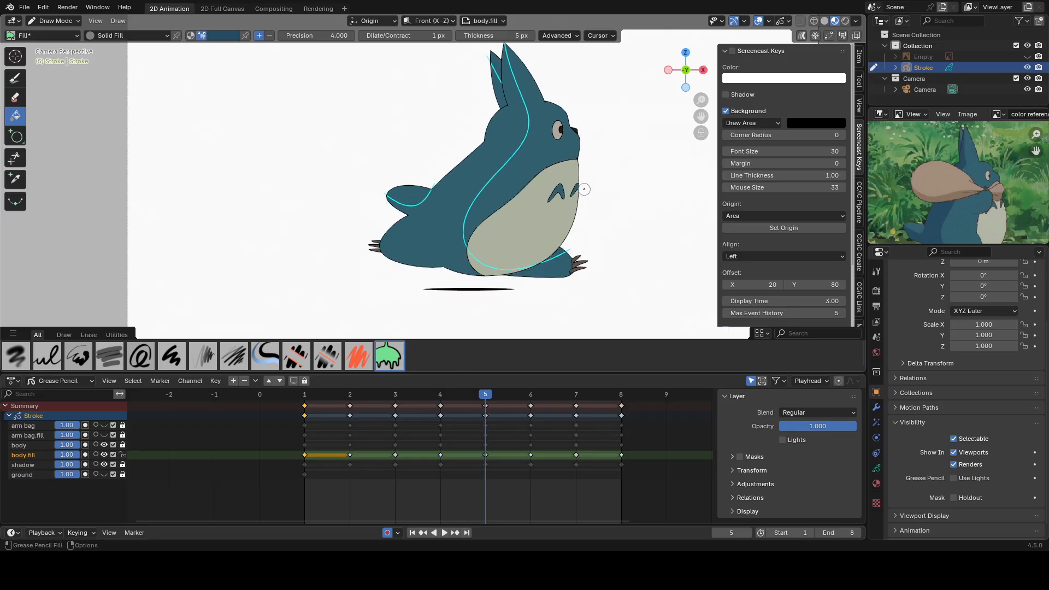
middle_click_drag(595, 264, 589, 223, "shift")
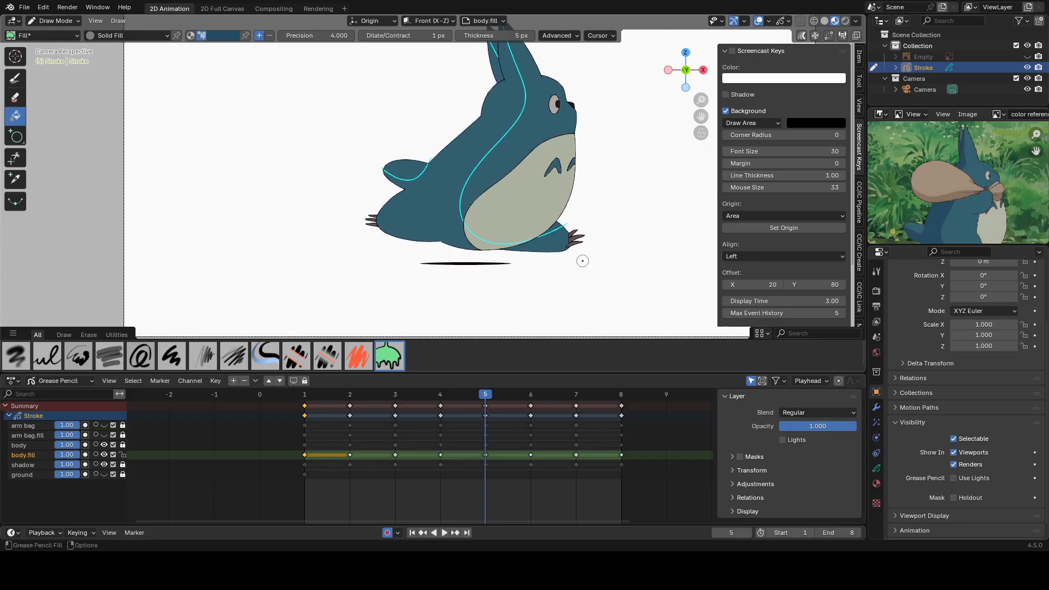
Reshape the lower end of the body guide near the front foot on frame 4 and return to Draw Mode.
scroll(582, 260, "up", 2)
key("Left")
key("ctrl+Tab")
scroll(517, 248, "up", 3)
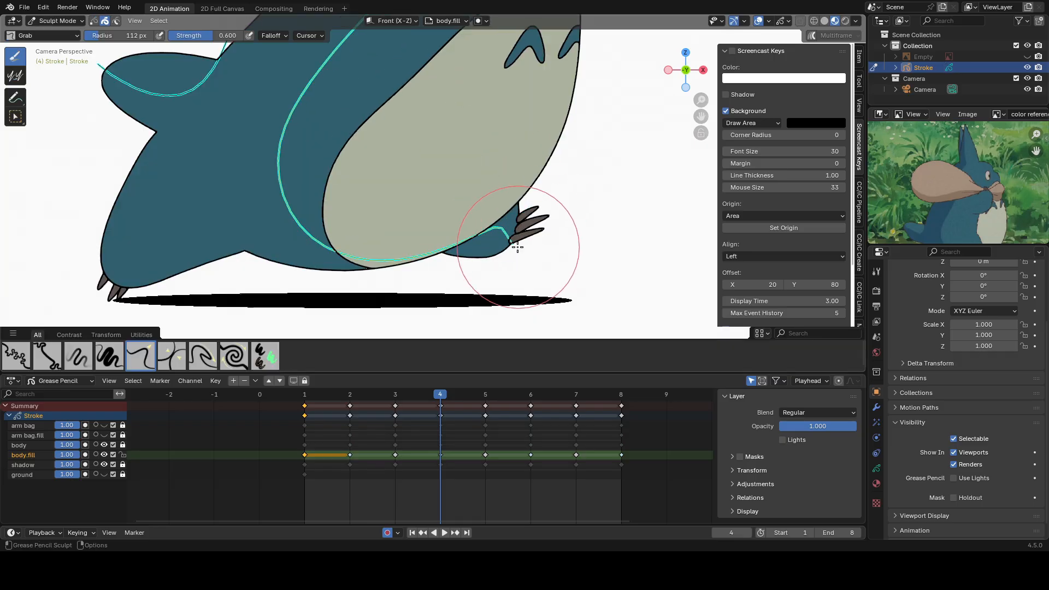
key("ctrl+Tab")
scroll(530, 226, "down", 3)
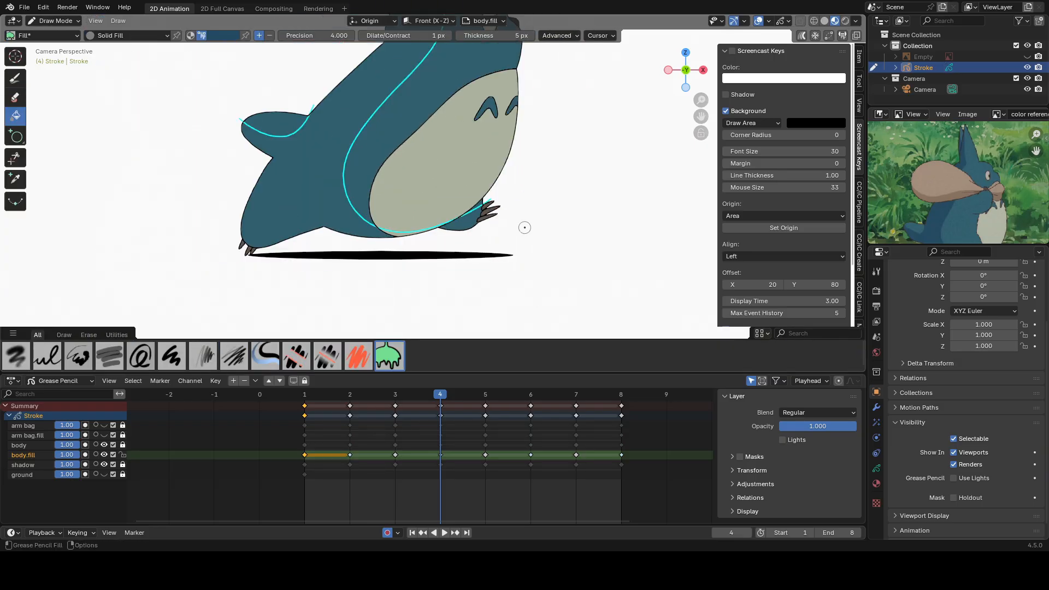
Draw a fill guide on frame 6 from the front ear's tip down the body to the belly.
left_click_drag(484, 394, 516, 392)
scroll(464, 305, "down", 2)
middle_click_drag(409, 295, 438, 344, "shift")
left_click_drag(438, 51, 465, 112, "alt")
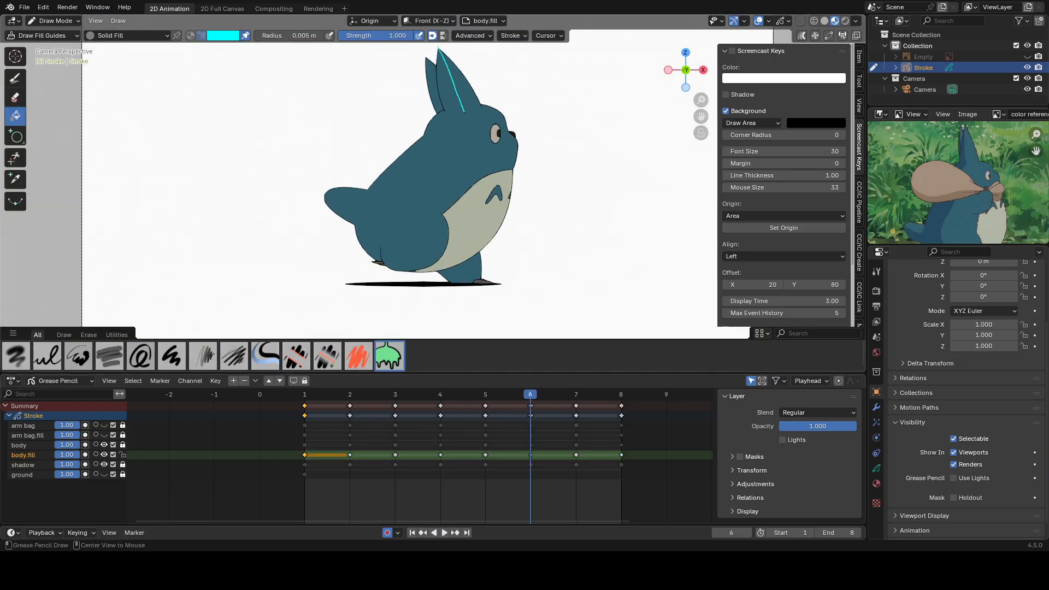
Sculpt frame 6's body guide to fit the pose and extend the guides across the belly and front leg.
key("ctrl+Tab")
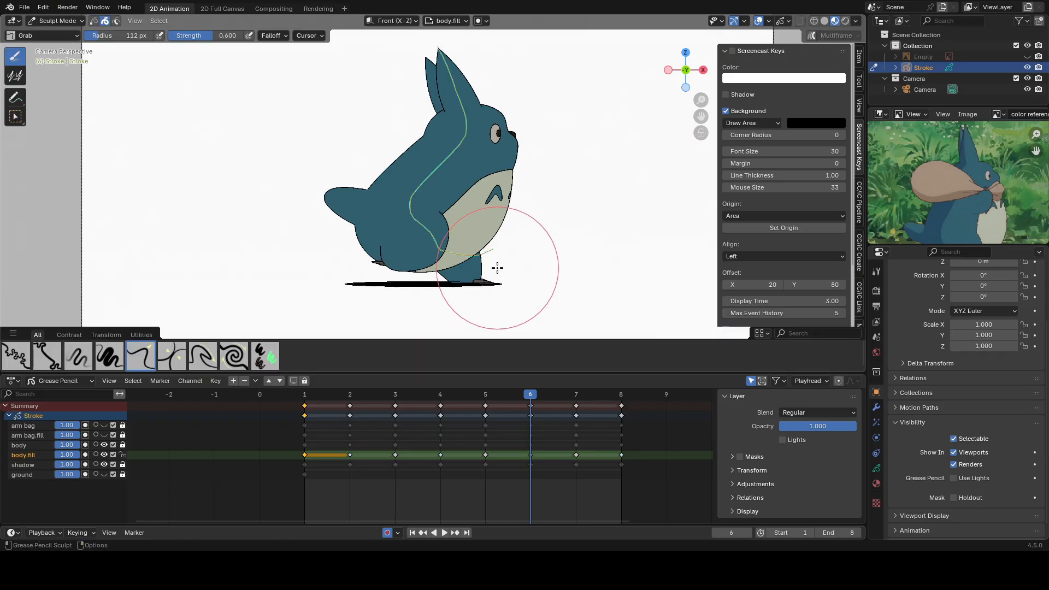
scroll(401, 261, "up", 2)
scroll(401, 262, "down", 3)
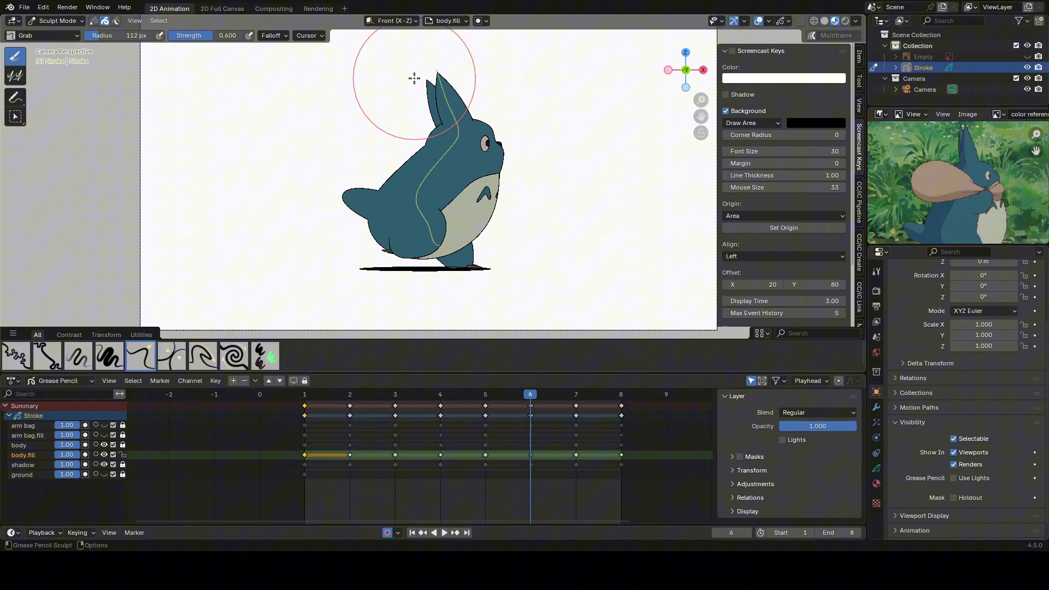
scroll(528, 199, "up", 4)
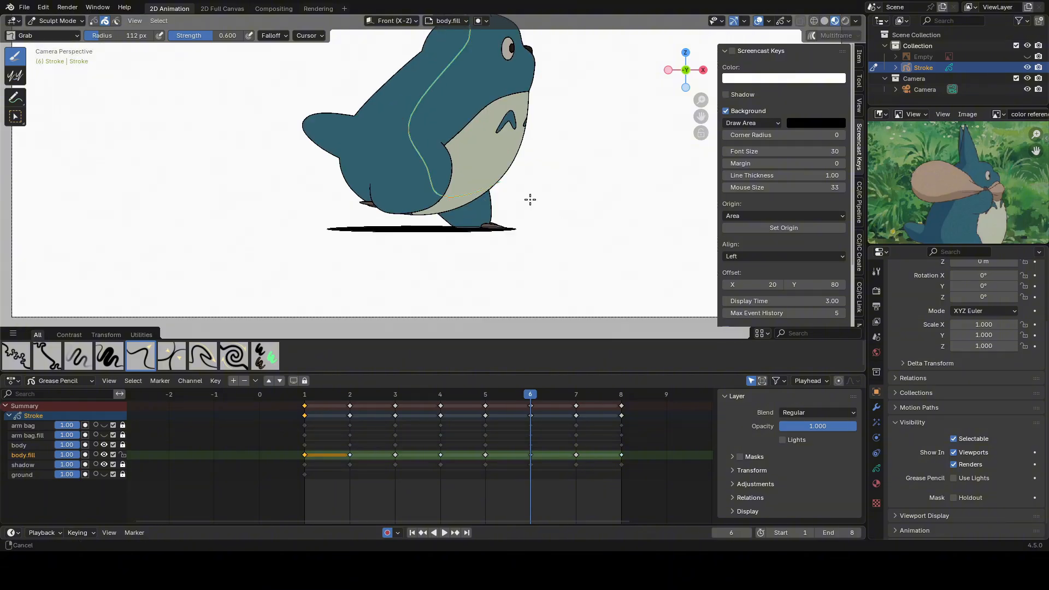
key("Tab")
key("Tab")
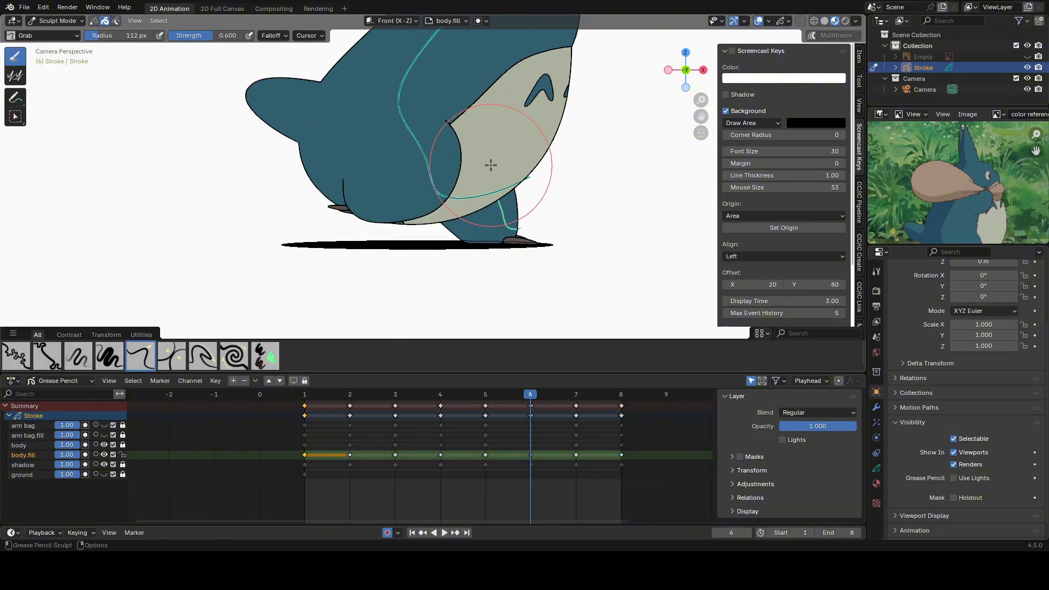
Bend the lower end of frame 5's body guide toward the front foot's claws.
key("ctrl+Tab")
left_click_drag(530, 394, 485, 394)
scroll(585, 215, "up", 1)
key("ctrl+Tab")
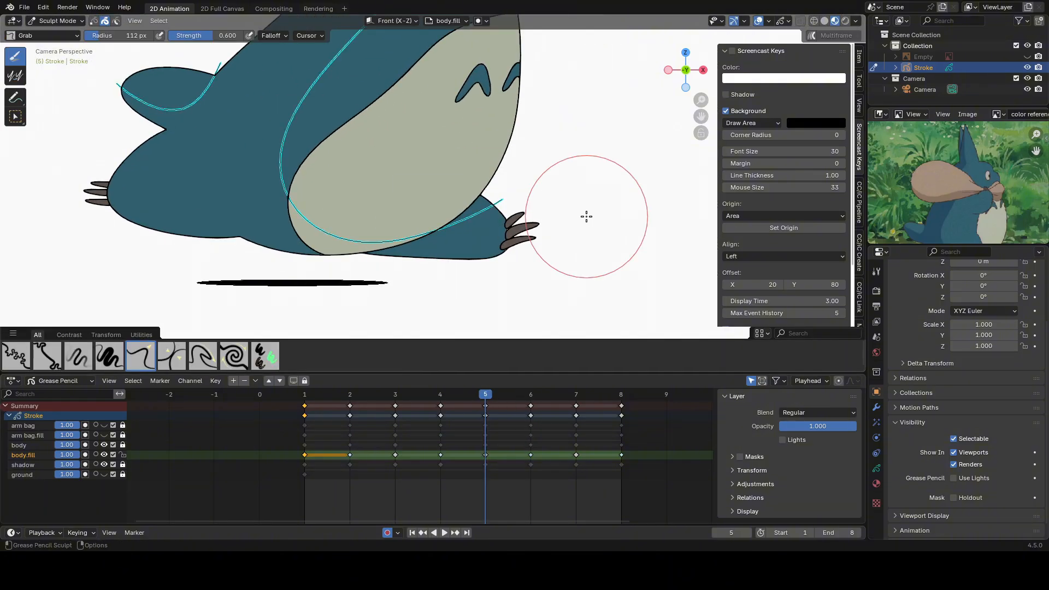
key("Tab")
key("Tab")
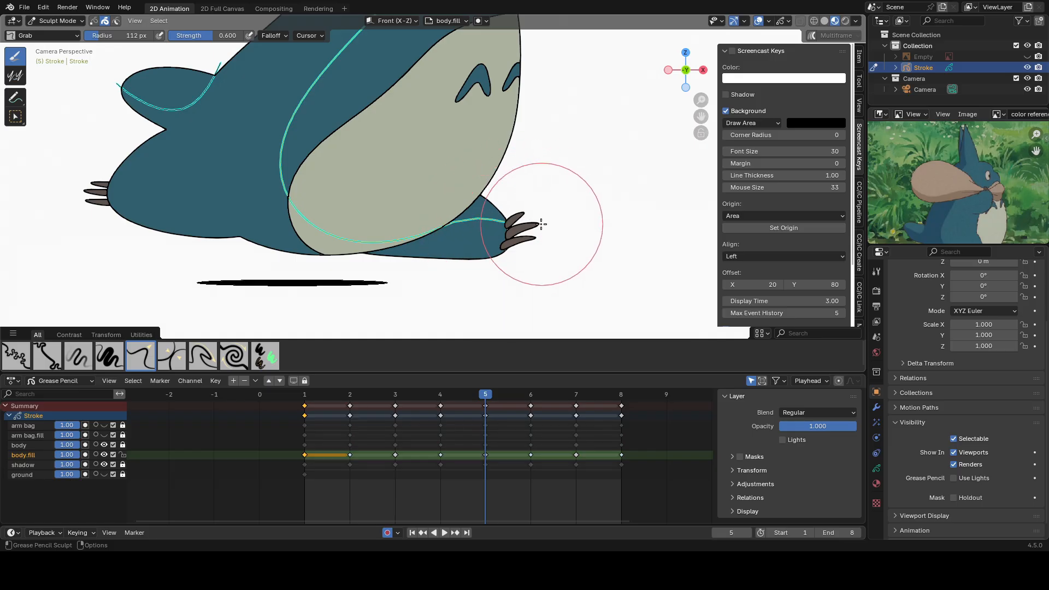
Return to frame 6 and refine the lower body guide's curve around the belly and front leg.
left_click_drag(484, 394, 528, 395)
scroll(470, 216, "down", 1)
scroll(418, 250, "down", 1)
middle_click_drag(463, 228, 510, 291, "shift")
key("ctrl+Tab")
scroll(443, 218, "down", 2)
key("ctrl+Tab")
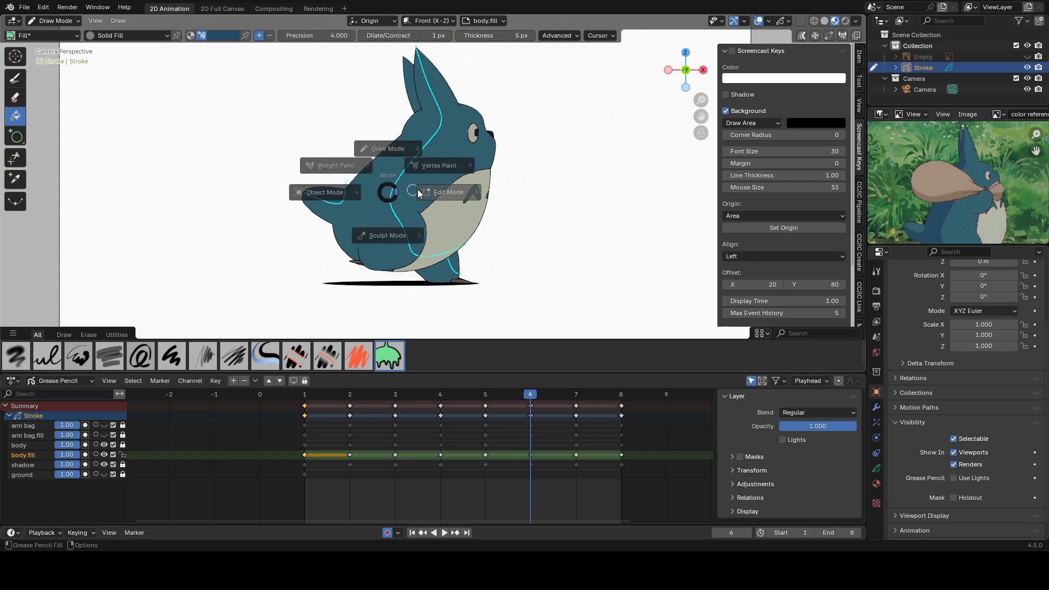
Add fill guides across the tail and rear ear on frame 6, using frame 5 as a reference.
key("Tab")
key("Left")
key("Right")
scroll(464, 106, "up", 2)
middle_click_drag(470, 106, 476, 201, "shift")
key("ctrl+Tab")
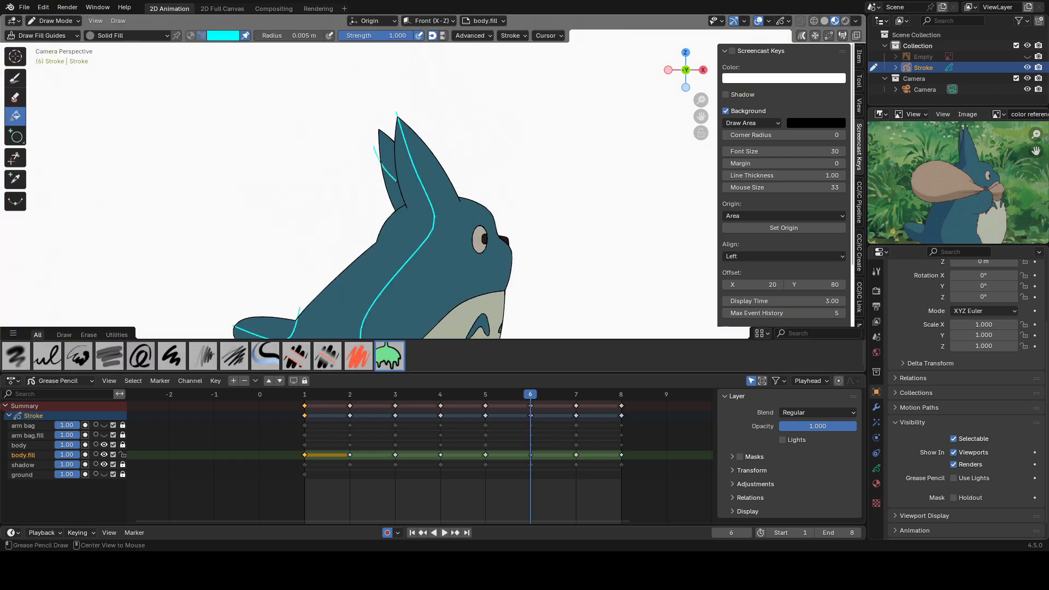
Adjust frame 6's rear ear guide and compare its position with frame 5.
key("ctrl+Tab")
key("Tab")
key("ctrl+Tab")
scroll(416, 221, "down", 1)
key("Left")
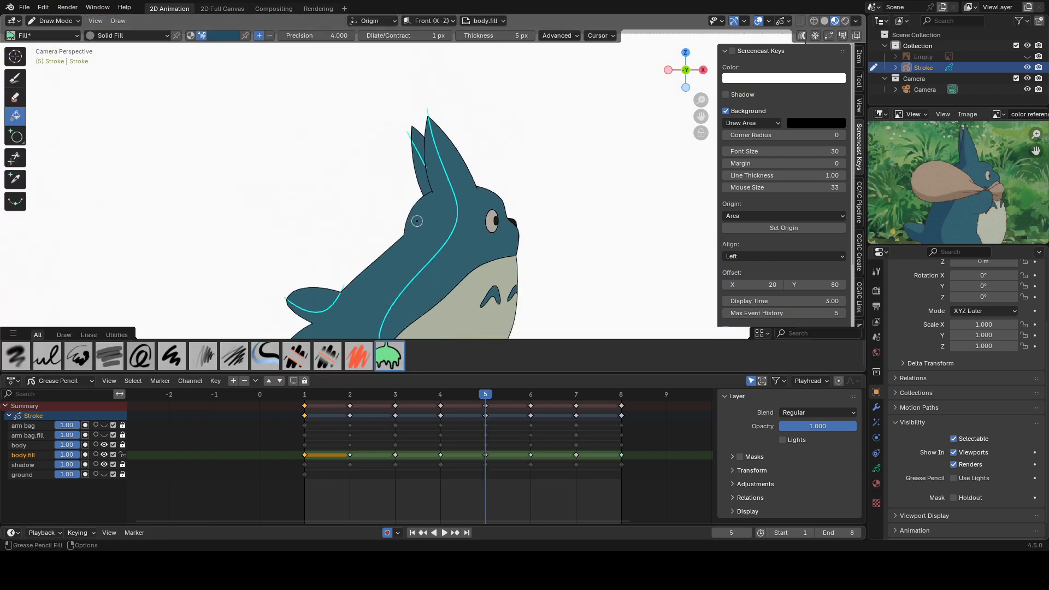
key("Right")
key("Right")
Draw a fill guide on frame 7 from the front ear's tip down the back toward the front foot.
scroll(447, 251, "down", 1)
middle_click_drag(447, 251, 473, 198, "shift")
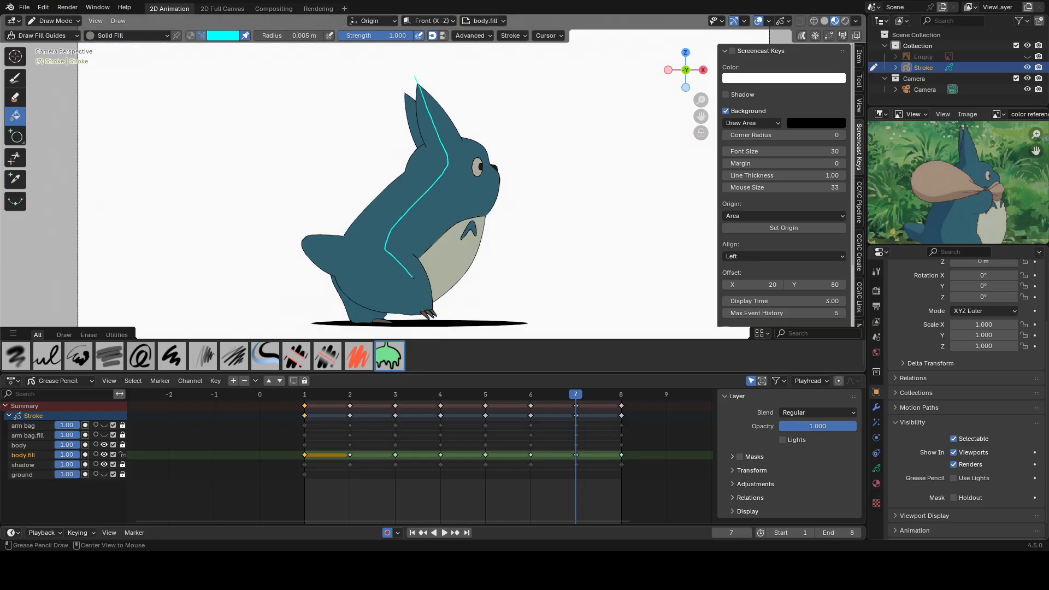
Sculpt frame 7's body guide into a smooth curve ending across the lower belly and return to Draw Mode.
key("ctrl+Tab")
scroll(431, 279, "up", 1)
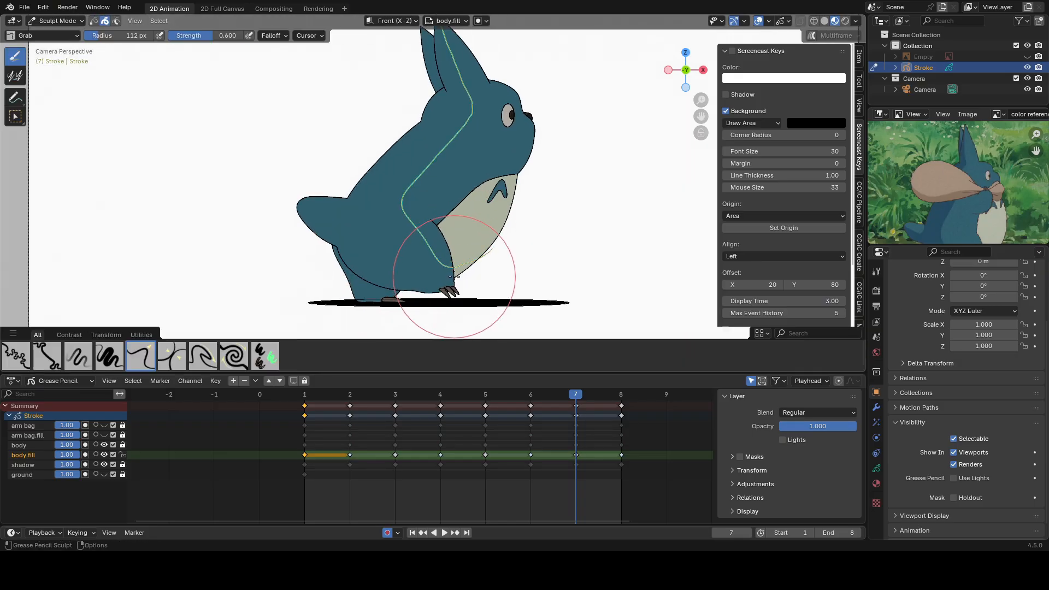
scroll(448, 164, "down", 2)
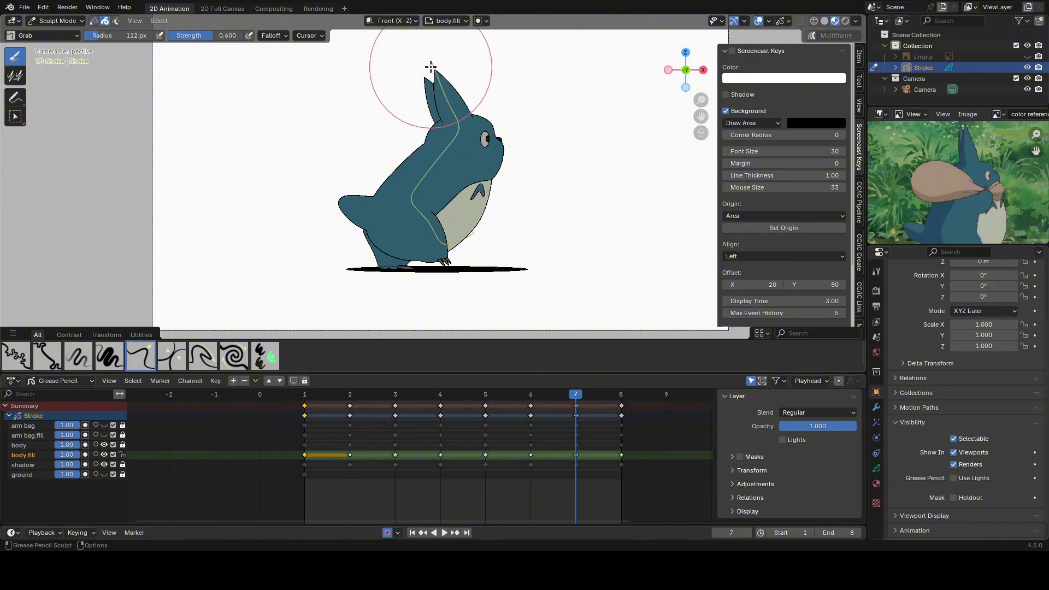
mouse_move(488, 186)
middle_mouse_down("shift")
mouse_move(497, 148)
mouse_move(508, 200)
middle_mouse_up("shift")
mouse_move(492, 238)
middle_mouse_down("ctrl")
mouse_move(461, 208)
mouse_move(464, 230)
middle_mouse_up("ctrl")
key("ctrl+Tab")
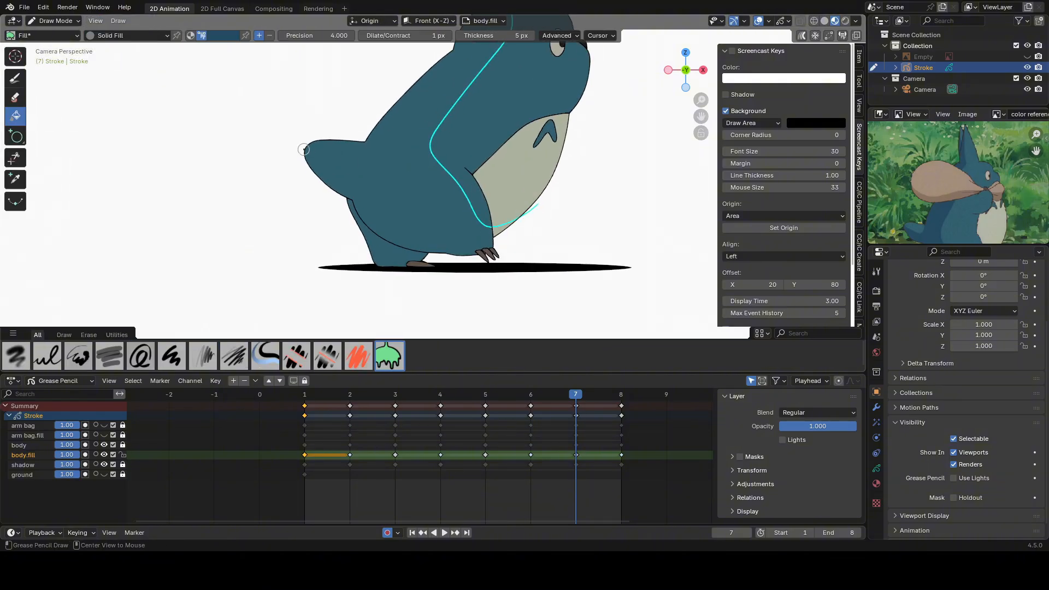
Draw a fill guide across the tail on frame 7 and sculpt it to fit.
left_click_drag(295, 144, 367, 131)
middle_click_drag(377, 175, 368, 134, "ctrl")
key("ctrl+Tab")
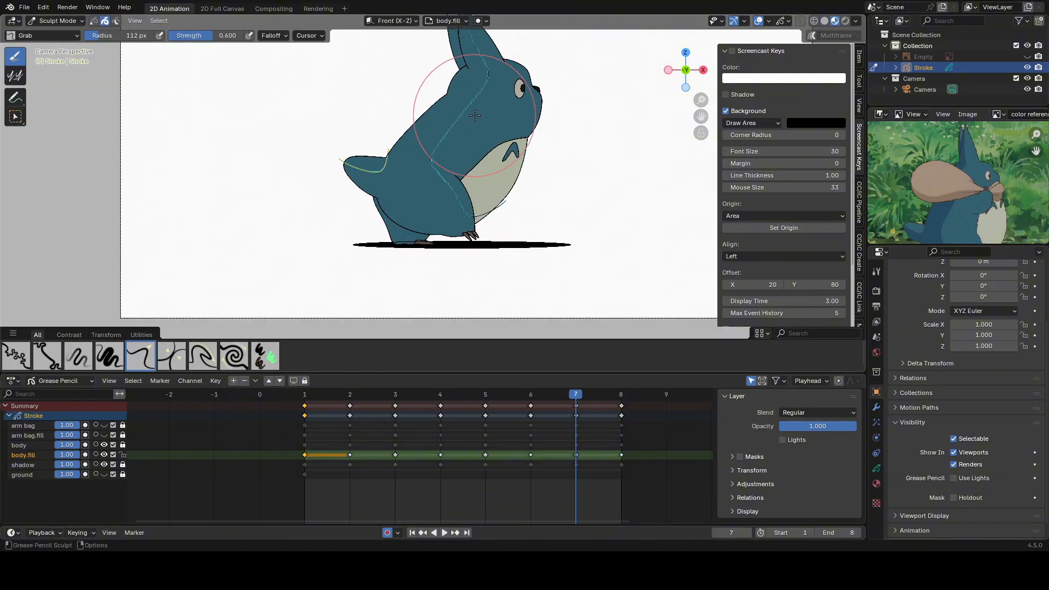
middle_click_drag(473, 118, 462, 240, "shift")
middle_click_drag(462, 240, 470, 267, "ctrl")
Add and refine the rear ear's fill guide on frame 7, finishing in Draw Mode.
key("ctrl+Tab")
key("ctrl+Tab")
key("ctrl+Tab")
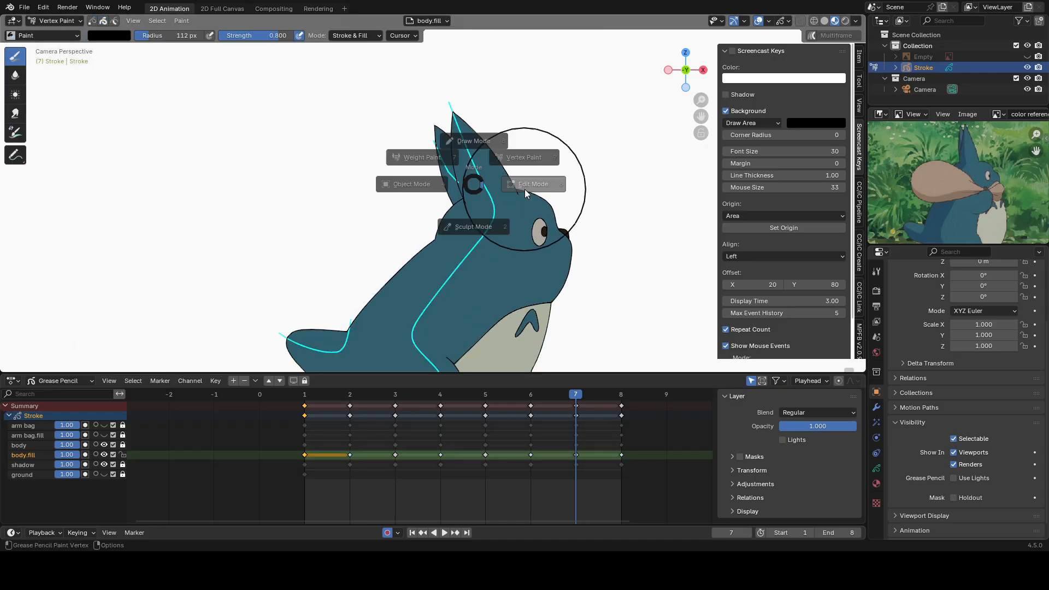
key("ctrl+Tab")
middle_click_drag(445, 95, 514, 191, "ctrl")
key("space")
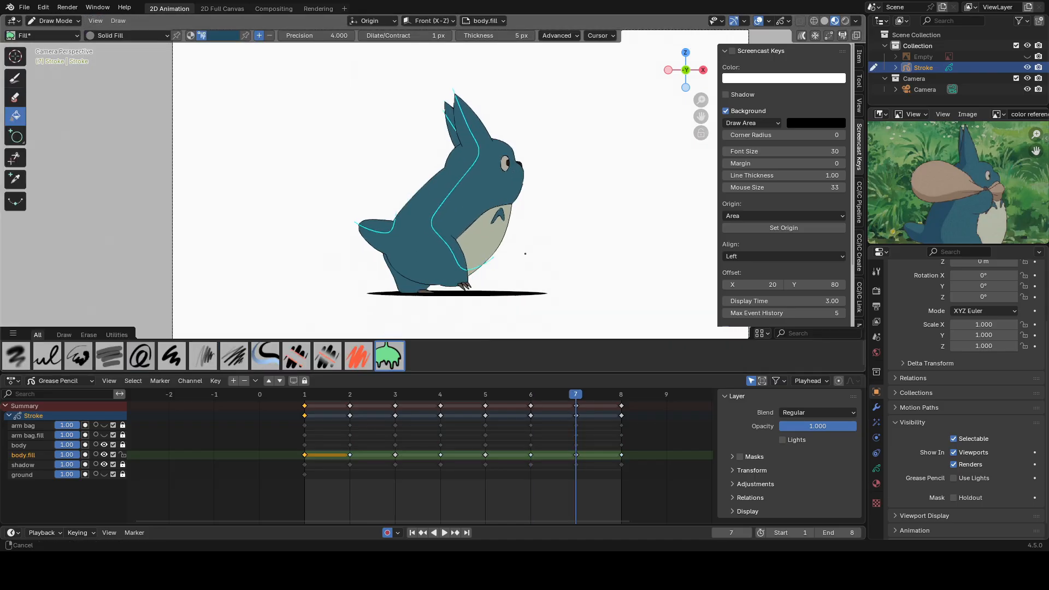
Check frame 1's shading as a reference and draw frame 8's body guide from the front ear to the front foot.
left_click(304, 396)
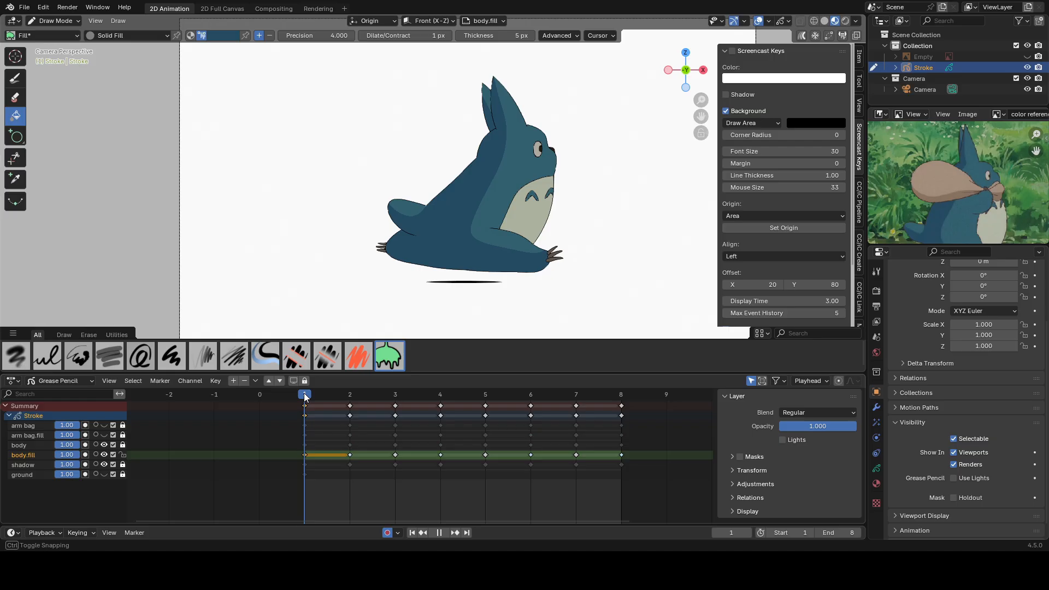
left_click(621, 399)
scroll(530, 139, "up", 1)
left_click_drag(490, 50, 483, 189, "alt")
left_click_drag(521, 247, 521, 248, "alt")
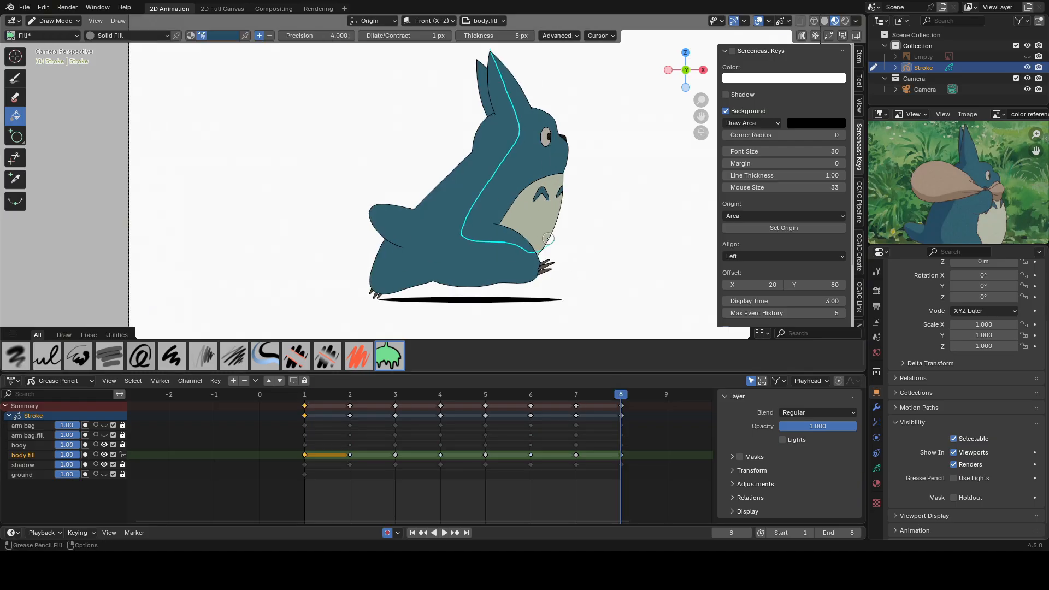
Draw fill guides across the tail and rear ear on frame 8 and enter Sculpt Mode.
key("Tab")
left_click(481, 84)
key("ctrl+Tab")
left_click_drag(481, 100, 512, 119, "shift")
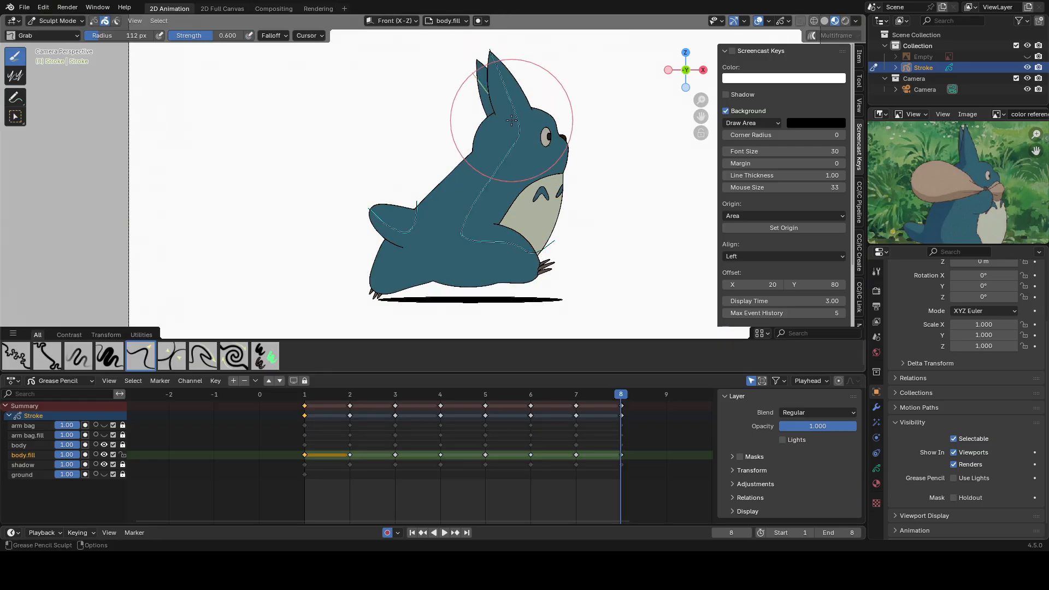
Smooth the tail and body guides on frame 8 with the Smooth brush.
key("ctrl+Tab")
left_click(419, 227)
key("ctrl+Tab")
left_click_drag(382, 244, 422, 201, "shift")
key("ctrl+Tab")
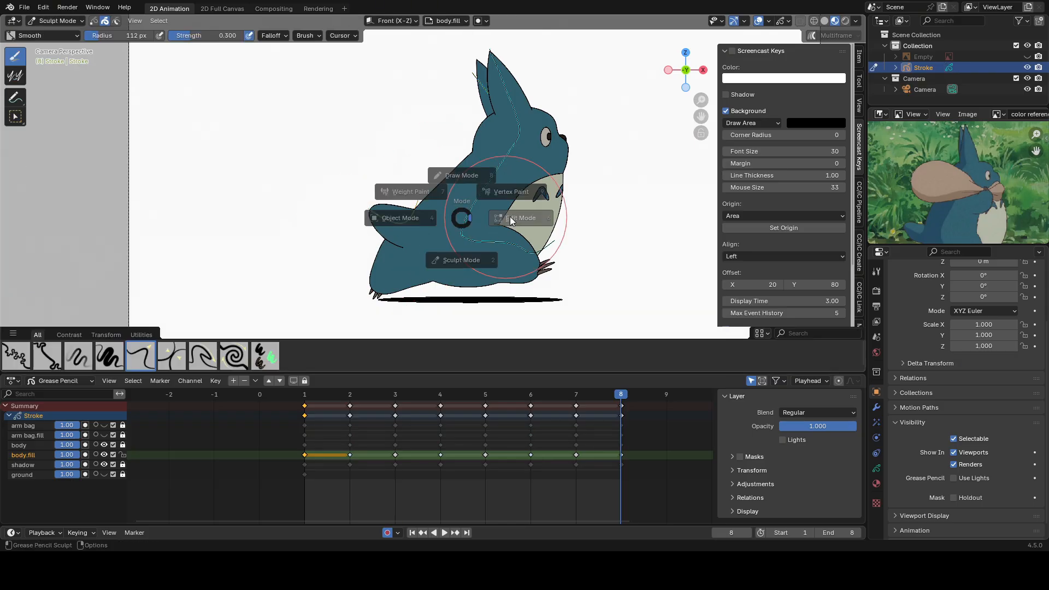
left_click(522, 248)
Fit frame 8's body guide to the front leg and belly with the Grab brush.
key("ctrl+Tab")
scroll(546, 264, "up", 1)
left_click_drag(566, 267, 467, 258, "shift")
scroll(480, 197, "down", 2)
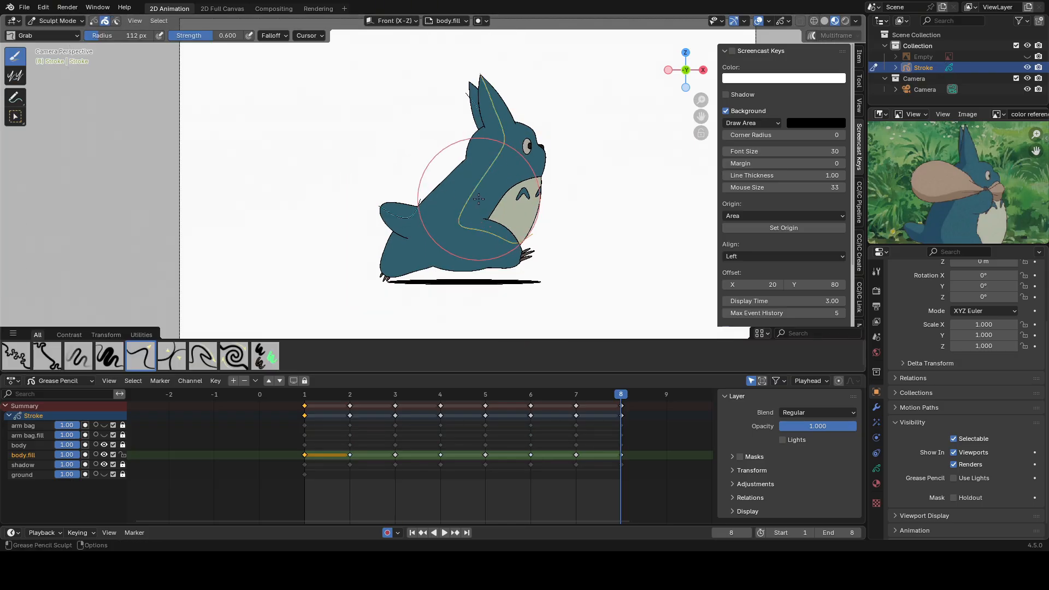
scroll(474, 180, "up", 1)
middle_click_drag(523, 146, 506, 206, "shift")
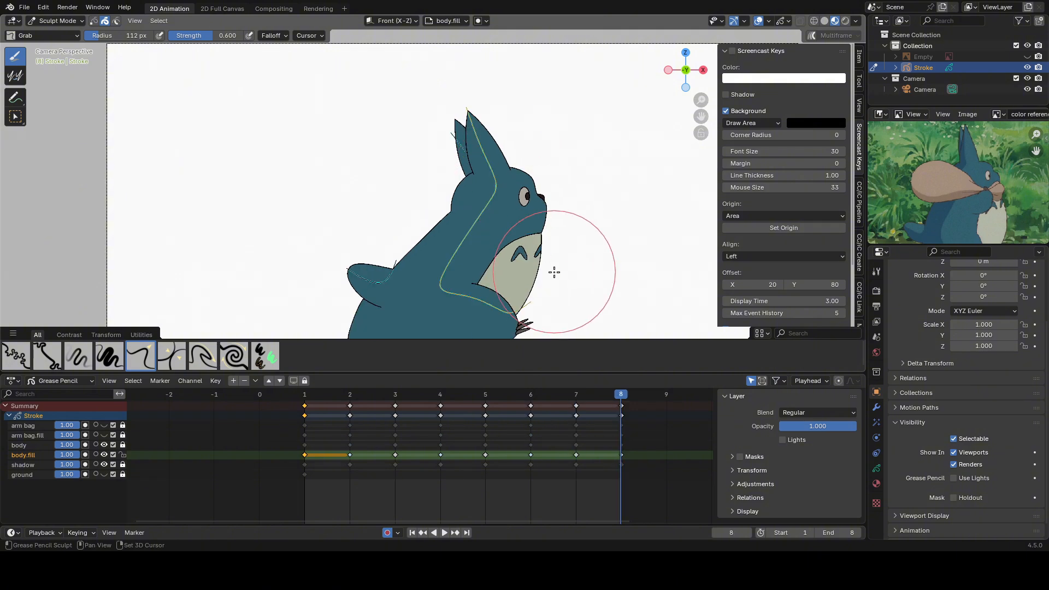
middle_click_drag(555, 272, 556, 194, "shift")
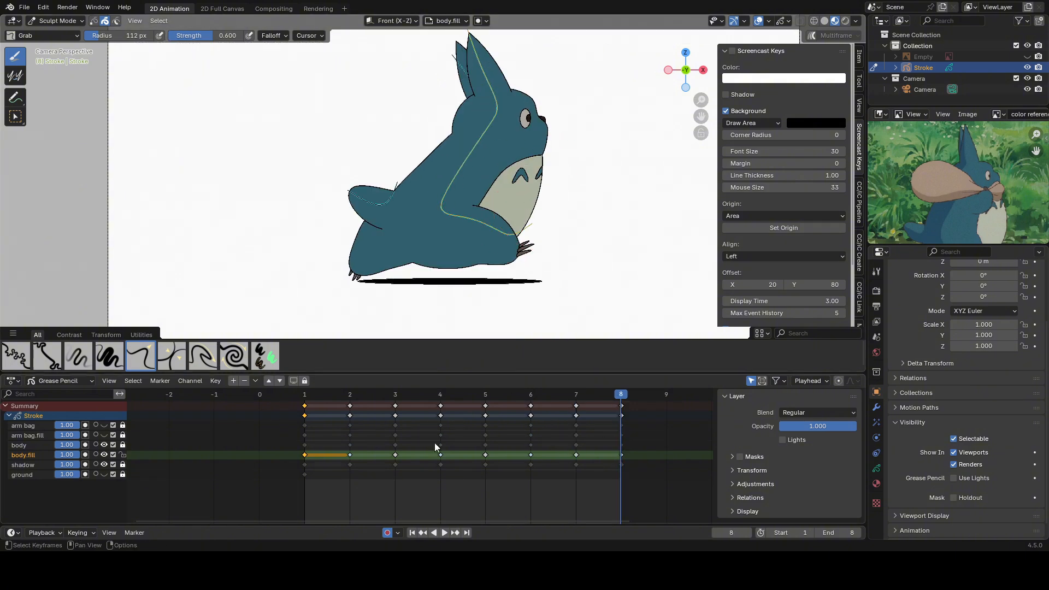
Go to frame 1 to review its finished shading and switch to Draw Mode with the Fill tool.
left_click(304, 398)
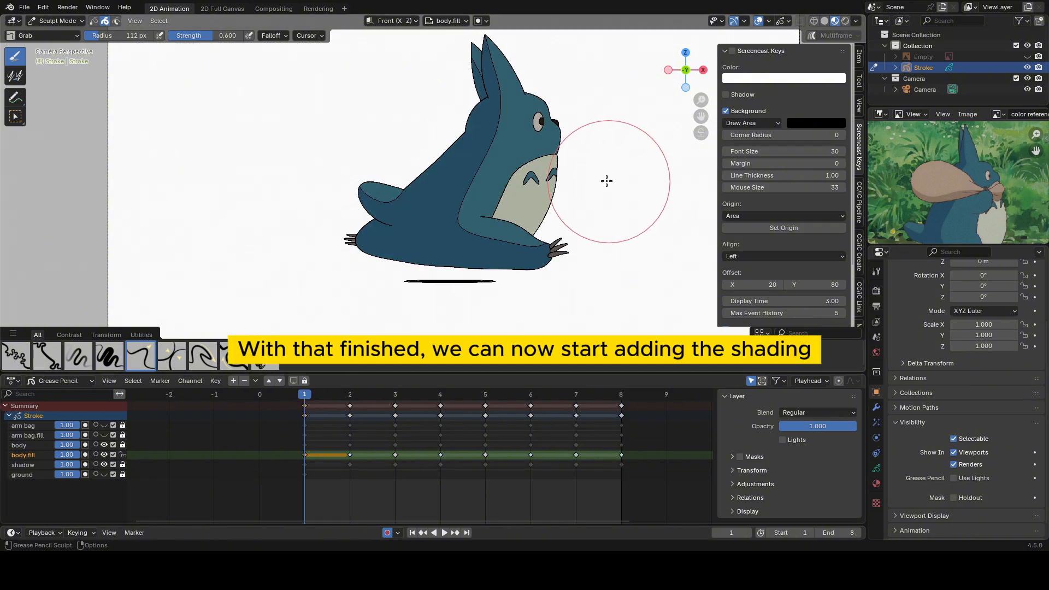
middle_click_drag(529, 250, 503, 261, "shift")
key("ctrl+Tab")
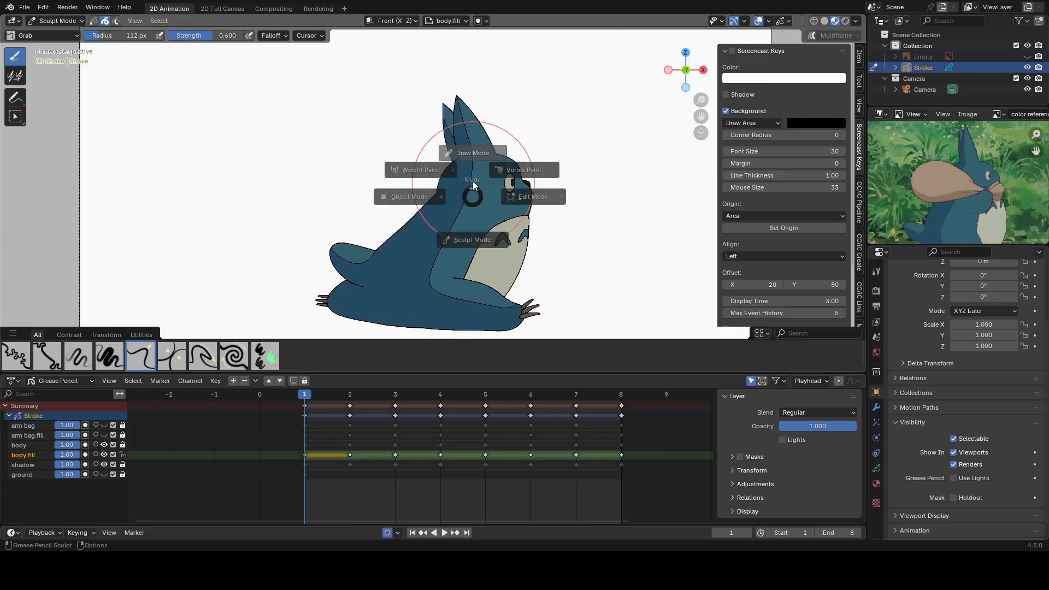
left_click(470, 175)
middle_click_drag(471, 176, 450, 155, "shift")
scroll(470, 175, "up", 1)
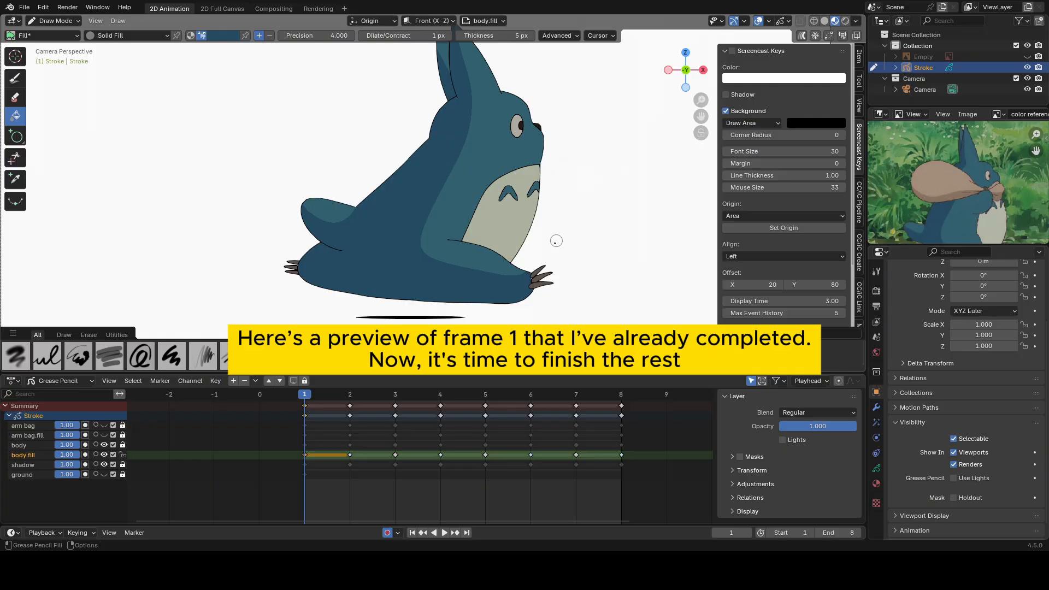
Step through the keyframes to examine the fill guides on the remaining frames, ending on frame 2.
key("Up")
key("Up")
key("Up")
key("Up")
key("Up")
key("Up")
key("Up")
key("Up")
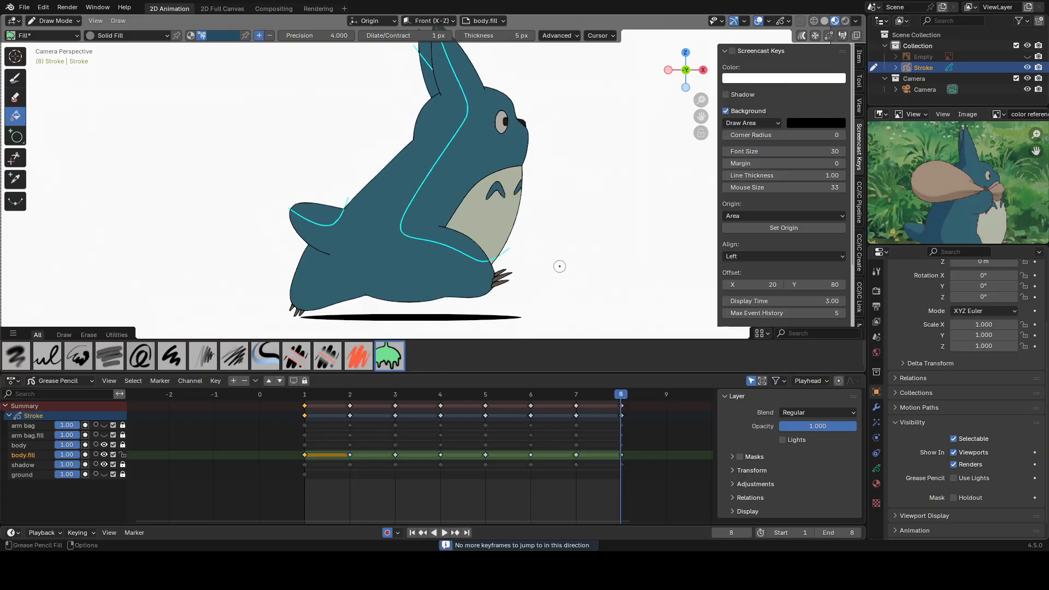
key("Down")
key("Down")
key("Down")
key("Down")
key("Down")
key("Down")
key("Down")
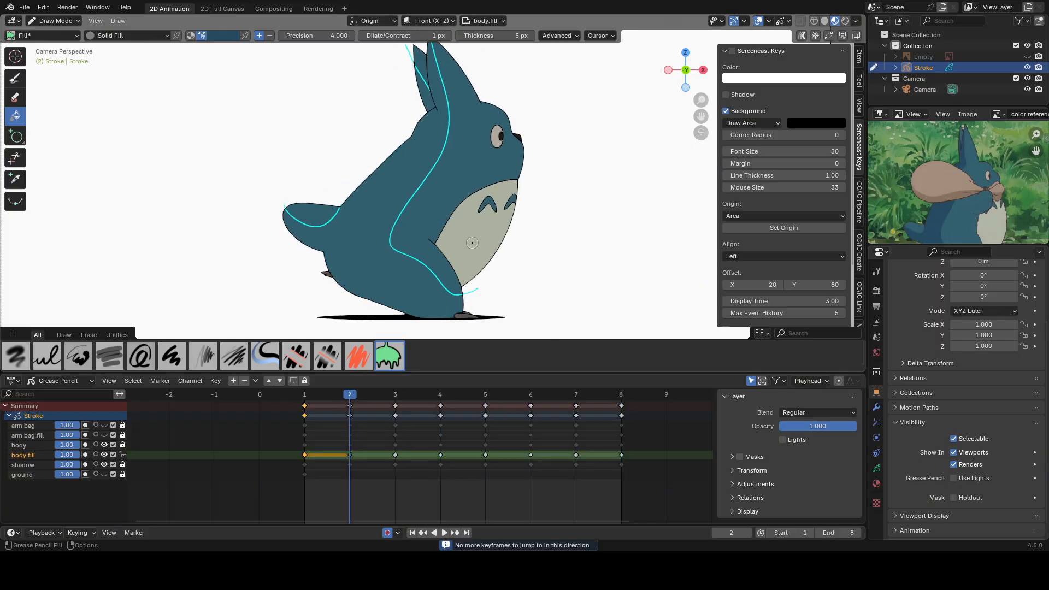
key("Up")
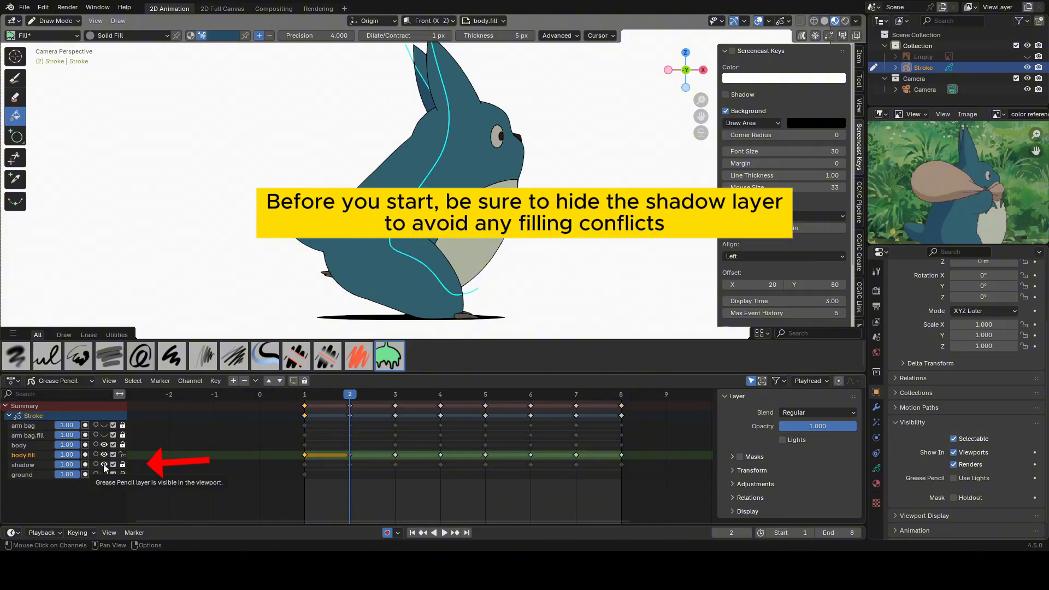
Hide the shadow layer, fill the shaded body area on frame 2 with the dark blue, and advance to frame 3.
left_click(103, 464)
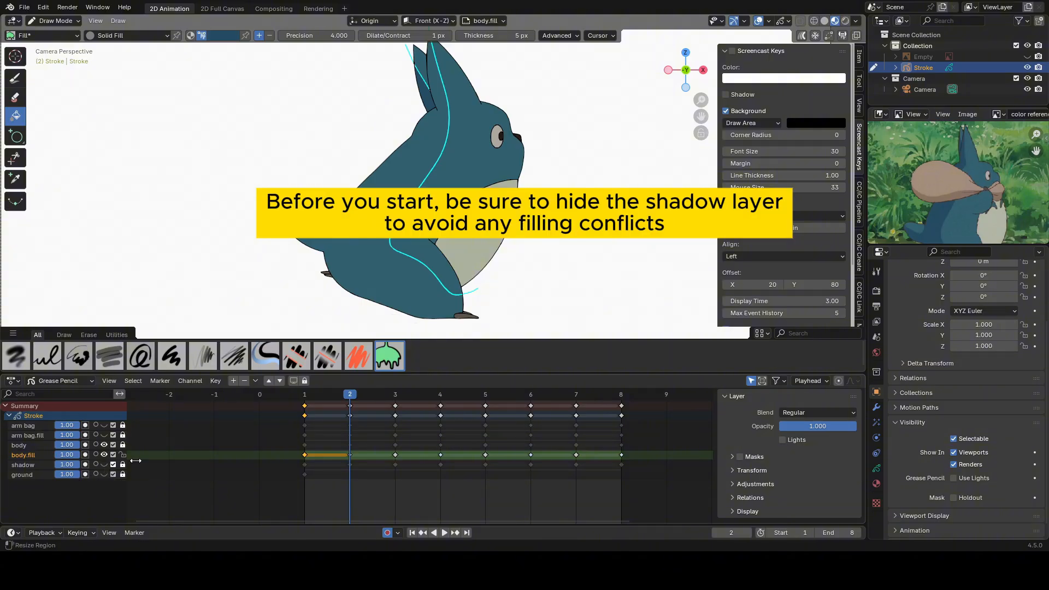
left_click(386, 271)
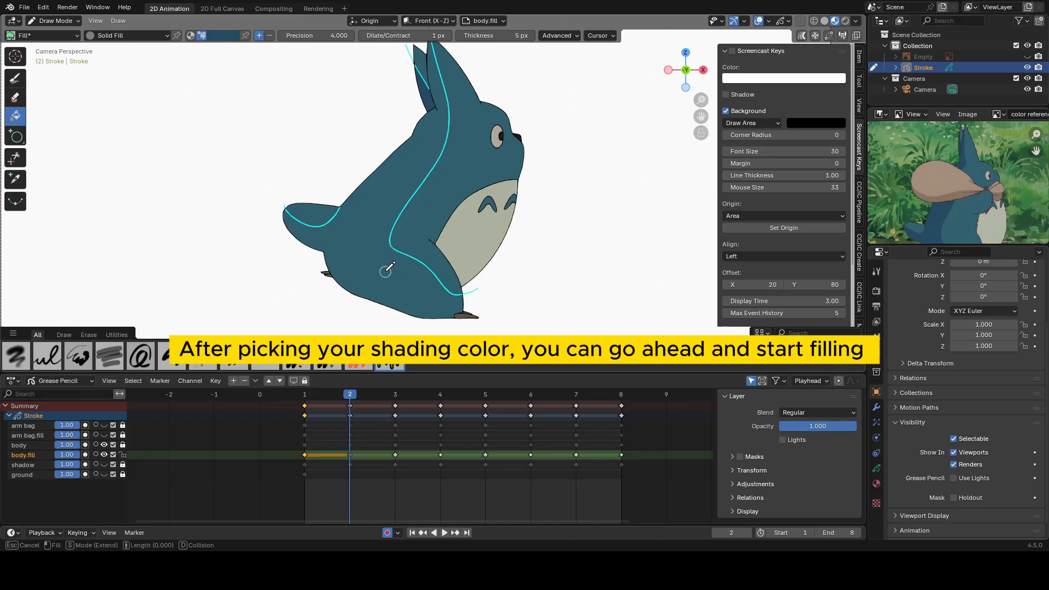
key("Right")
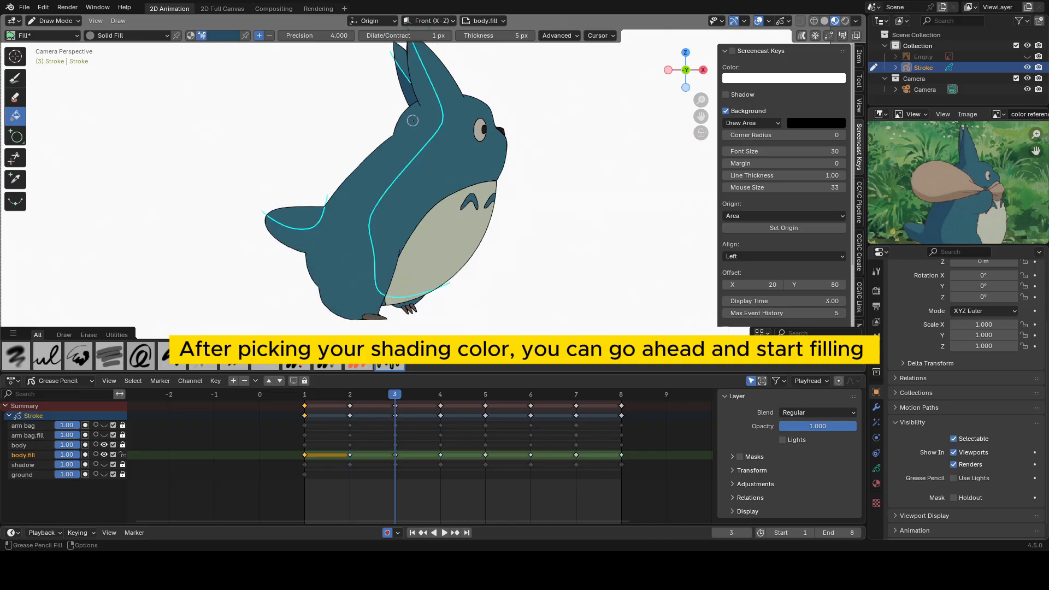
Fill the shaded body areas on frame 3 with the dark blue, including the small gap between the hind leg and belly.
left_click(414, 134)
middle_click_drag(420, 274, 433, 143, "shift")
scroll(419, 158, "up", 6)
left_click(413, 131)
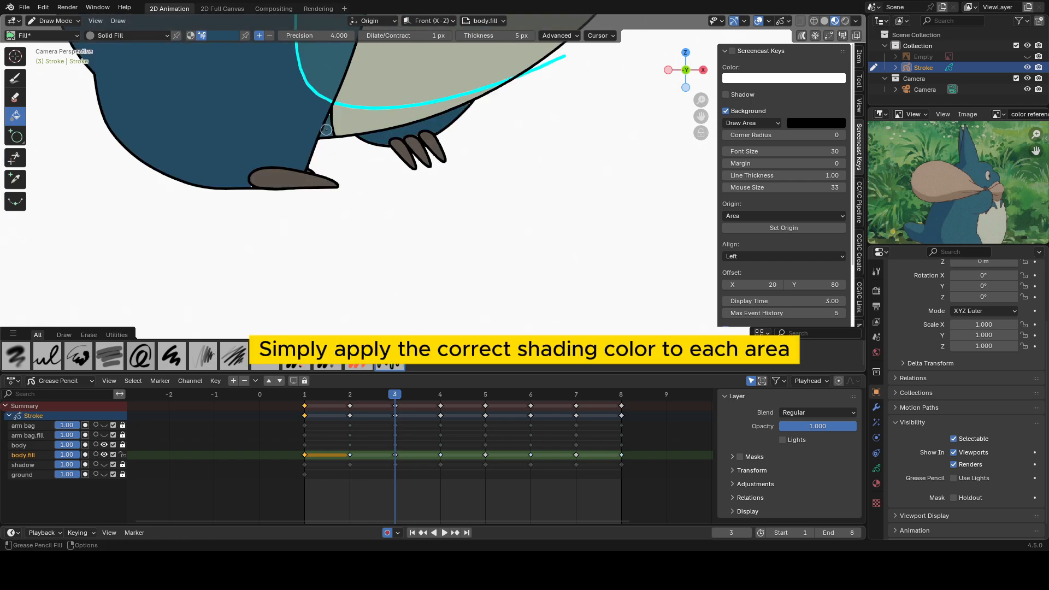
left_click(327, 129)
scroll(333, 125, "down", 4)
middle_click_drag(341, 121, 371, 215, "shift")
Fill the shaded body, ear and front foot areas on frame 4 with the dark blue.
key("Right")
left_click(349, 229)
left_click(518, 236)
scroll(518, 131, "down", 2)
middle_click_drag(518, 131, 475, 199, "shift")
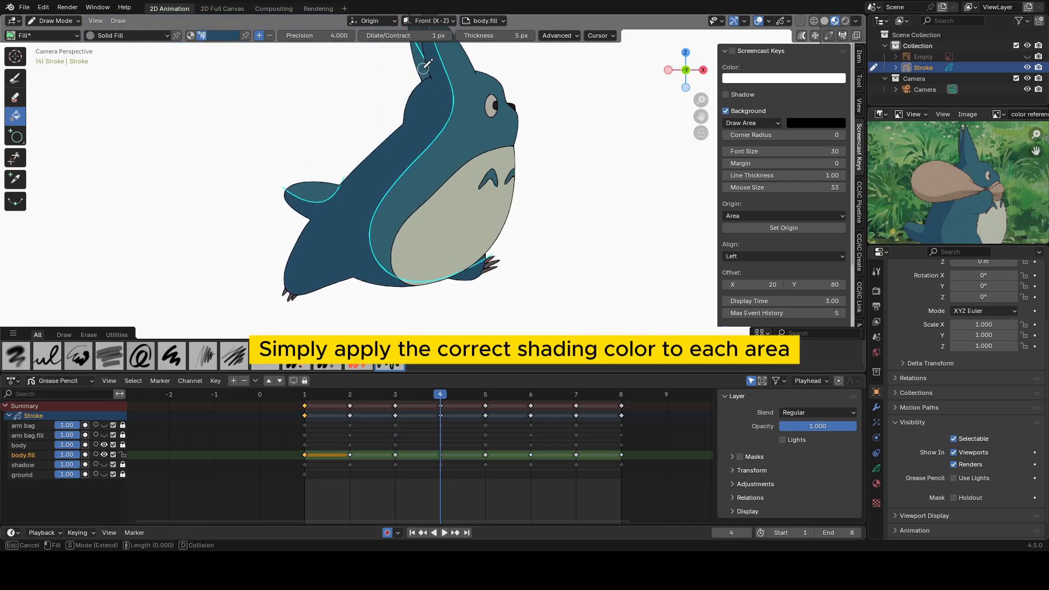
key("Left")
key("Right")
Fill the shaded body, ear and front leg areas on frames 5 and 6 with the dark blue.
key("Right")
left_click(378, 188)
left_click(439, 66)
left_click(509, 276)
Fill the shaded areas on frame 7 and the shaded body and ear on frame 8 with the dark blue.
key("Right")
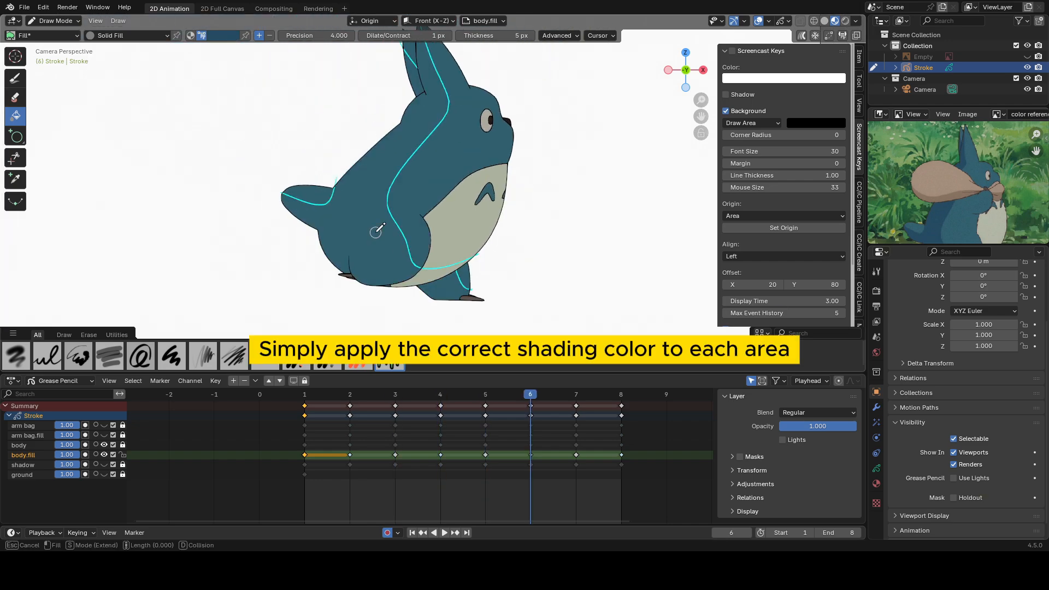
left_click(377, 229)
left_click(413, 74)
left_click(454, 284)
key("Right")
left_click(377, 229)
left_click(324, 281)
key("Right")
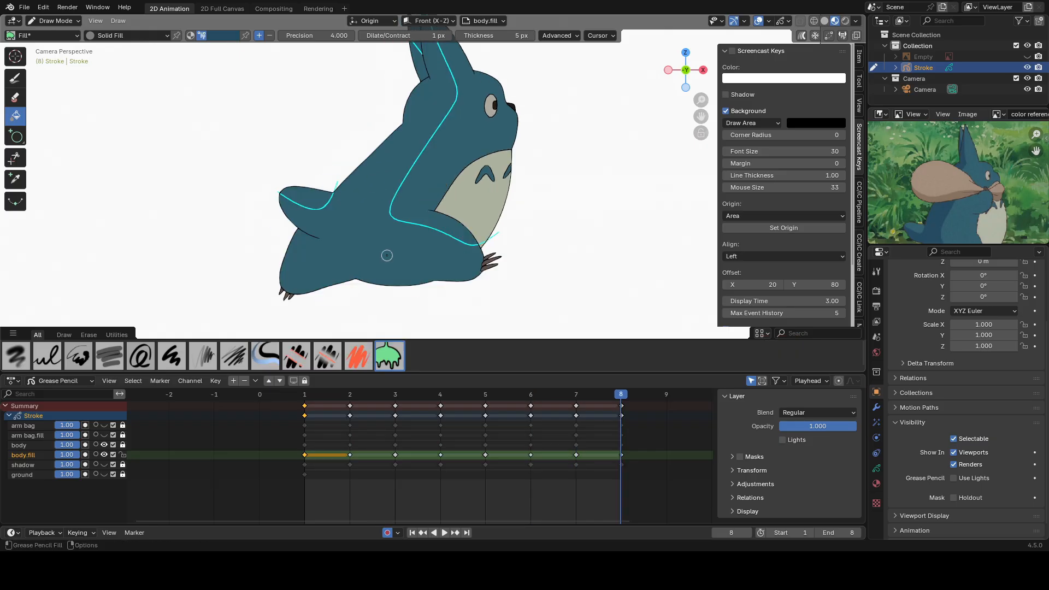
left_click(386, 255)
left_click(421, 67)
key("Right")
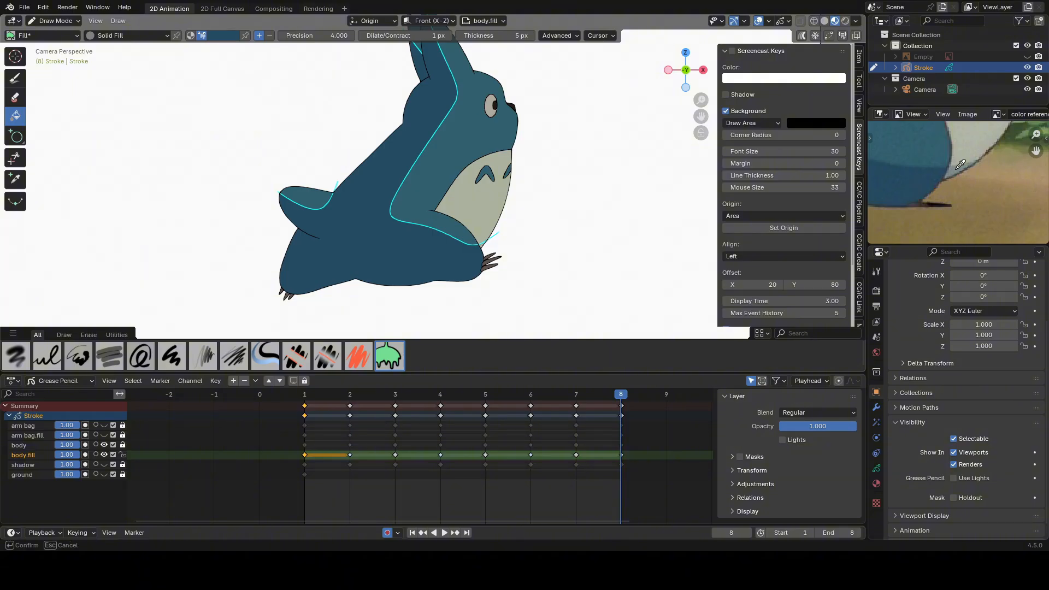
Sample the grey belly shading color from the reference image, fill the belly below the guide on frames 6 and 5, and go to frame 4.
scroll(414, 261, "up", 5)
key("Left")
key("Left")
left_click(375, 242)
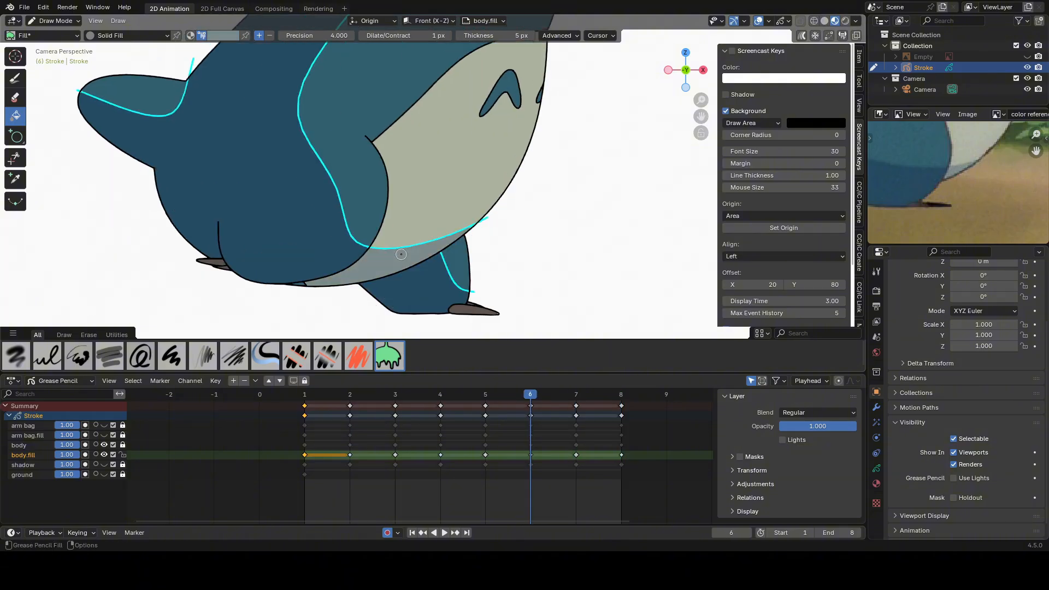
scroll(404, 219, "up", 5)
scroll(429, 188, "down", 4)
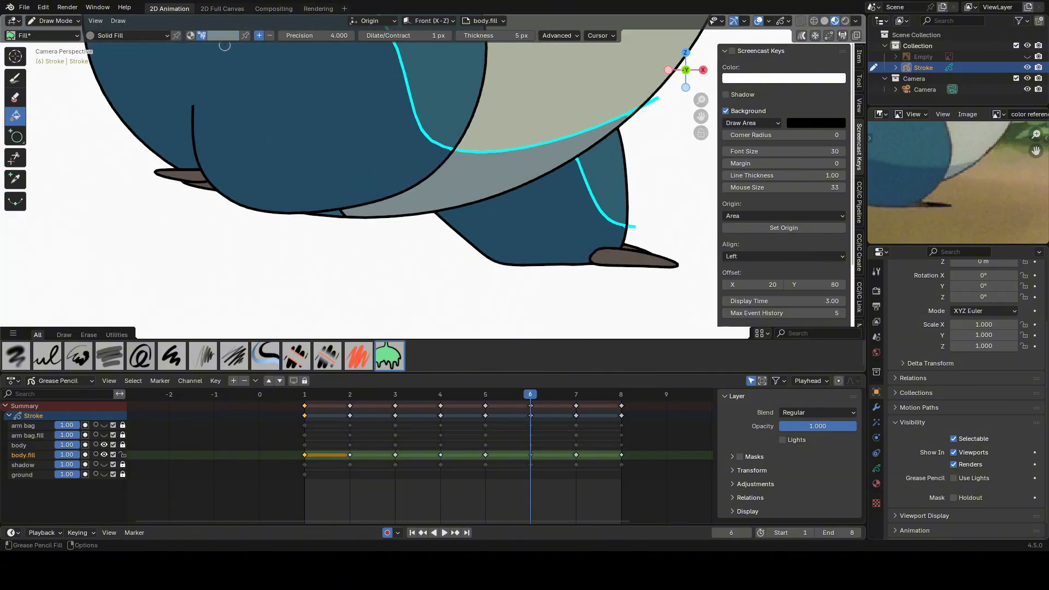
key("Left")
scroll(485, 190, "down", 2)
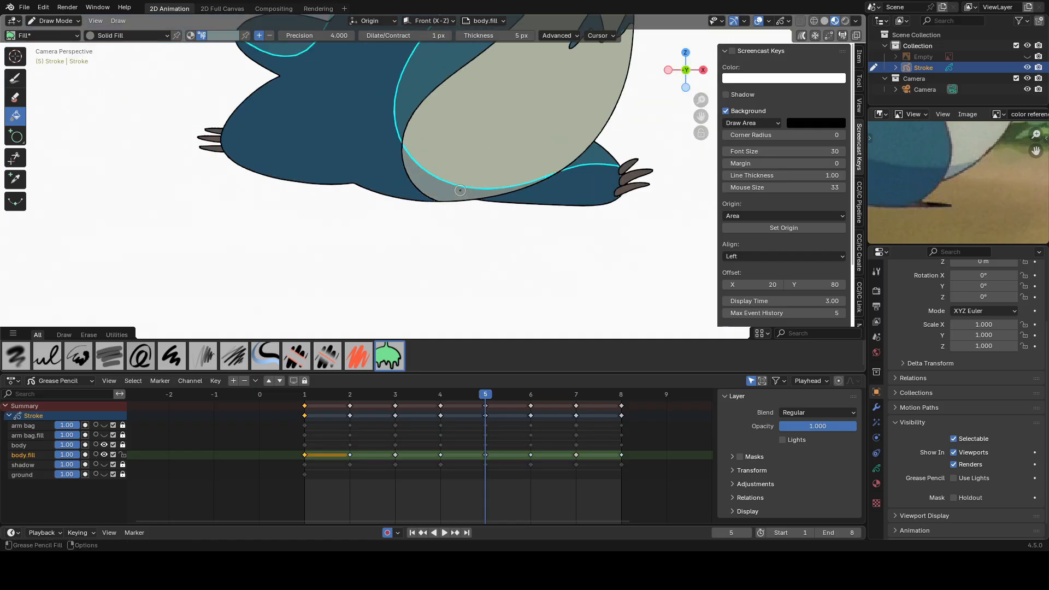
key("Left")
Try filling the belly shading on frame 4 with a fill precision of 6, undo the fill, and set the precision back to 4.
scroll(502, 202, "up", 2)
key("ctrl+z")
left_click(334, 35)
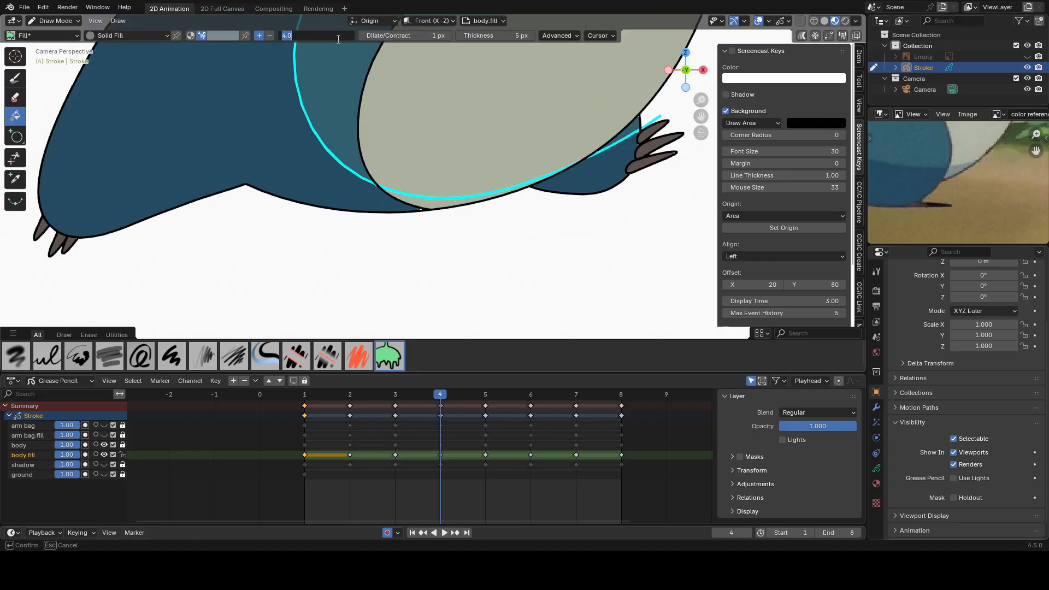
type("6")
key("Return")
left_click(441, 202)
key("ctrl+z")
left_click(329, 37)
type("4")
key("Return")
Fill the narrow belly strip below the guide on frame 4 with the grey shading color and move back to frame 2.
left_click(437, 202)
key("Left")
scroll(346, 199, "down", 4)
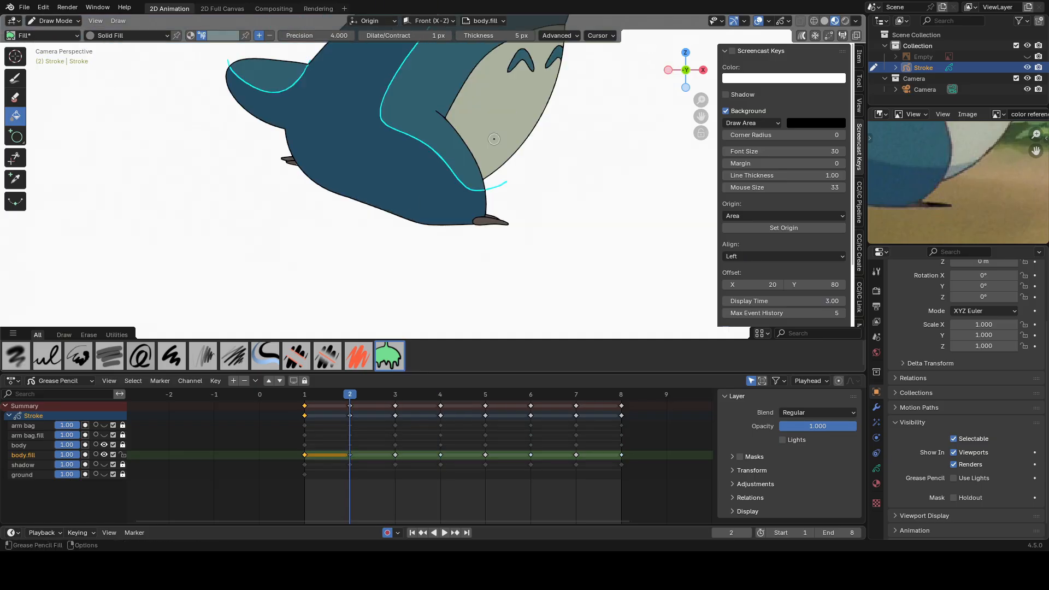
Step through the following frames to check the belly shading, and return to frame 1.
key("Right")
key("Right")
key("Right")
key("Right")
key("Right")
left_click(306, 397)
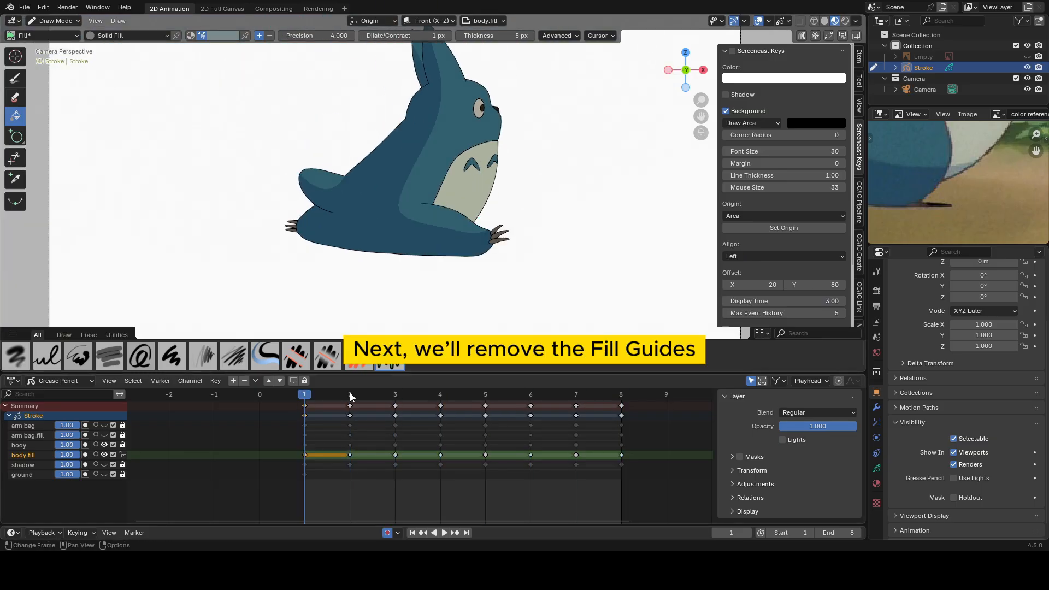
From frame 2, remove the fill guides with the mode set to All Frames, and scrub the neighboring frames to check them.
left_click(350, 389)
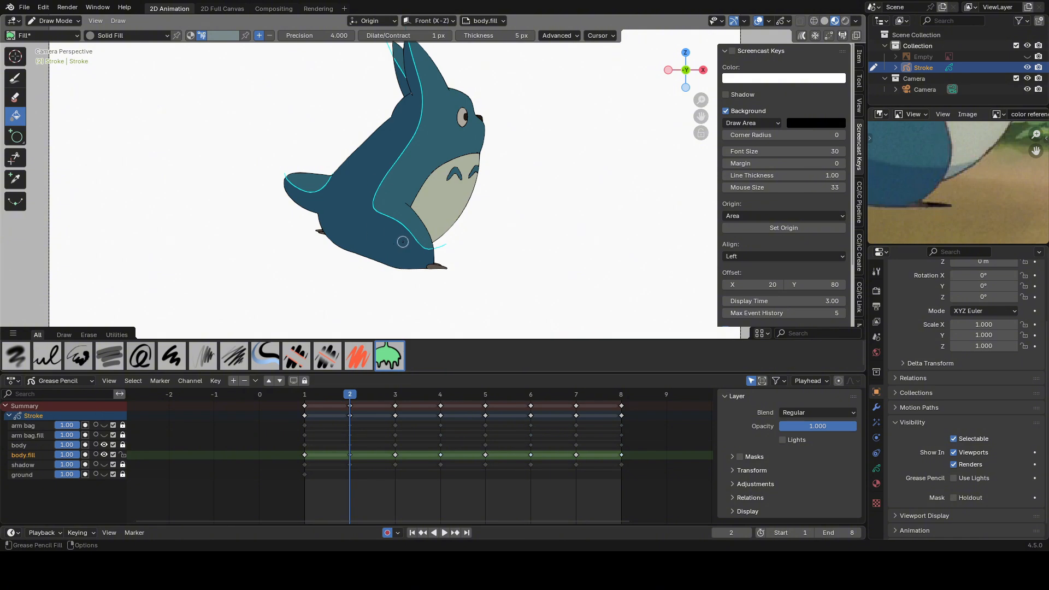
left_click(122, 19)
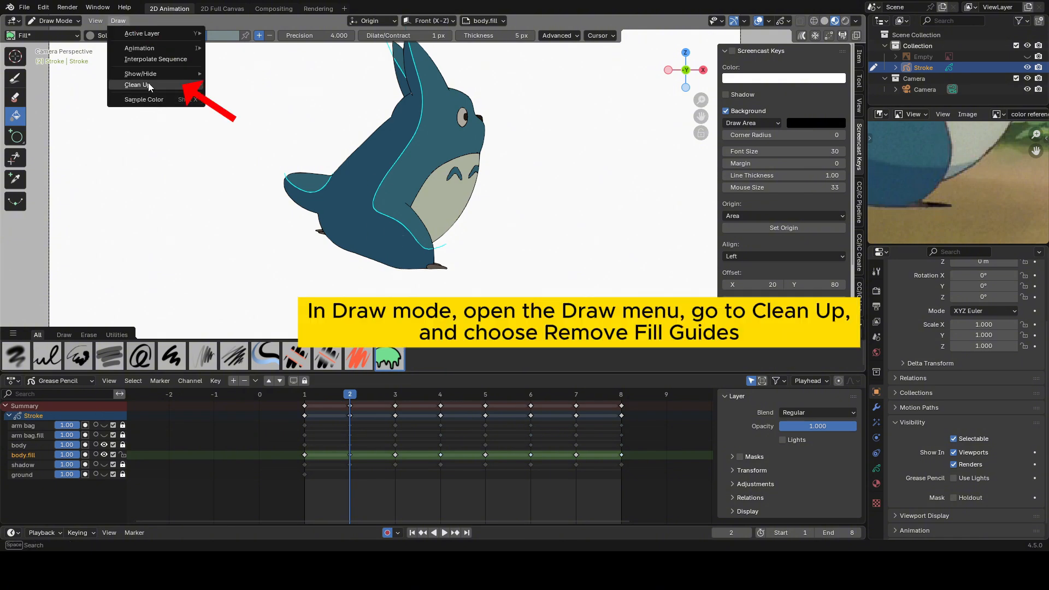
mouse_move(149, 85)
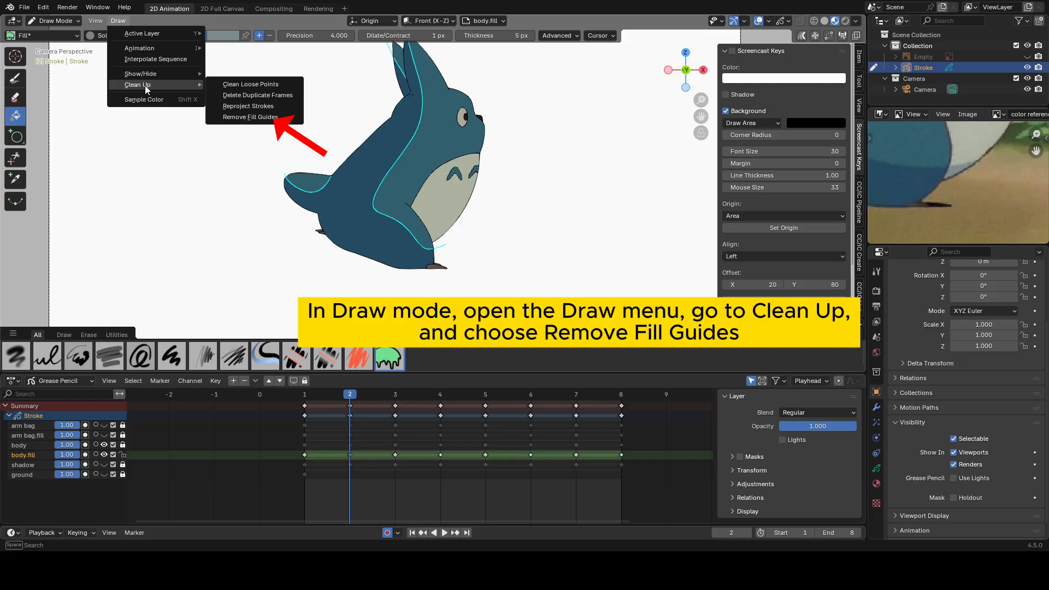
left_click(243, 118)
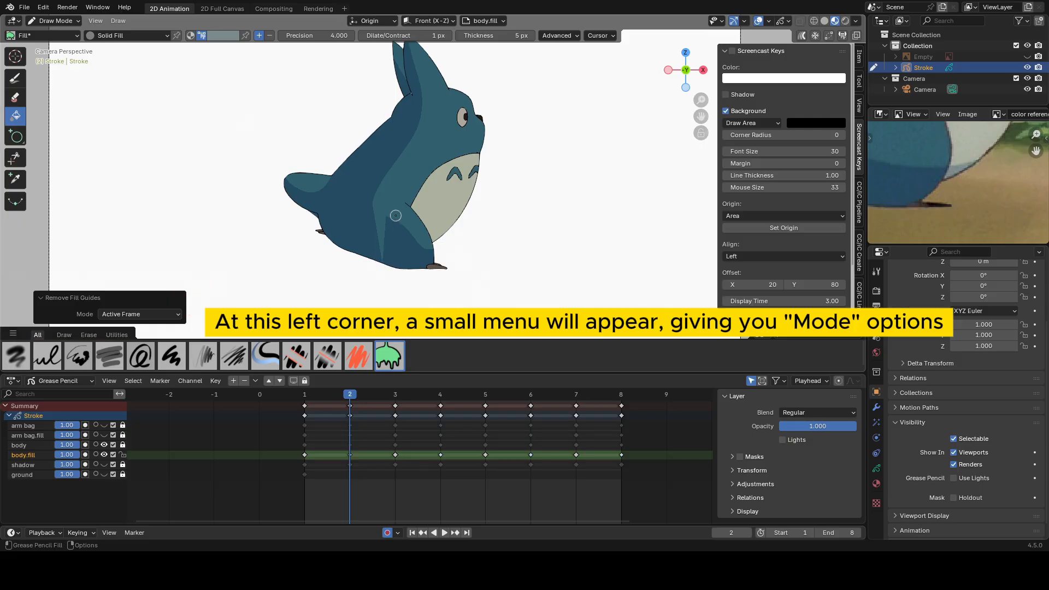
left_click(122, 312)
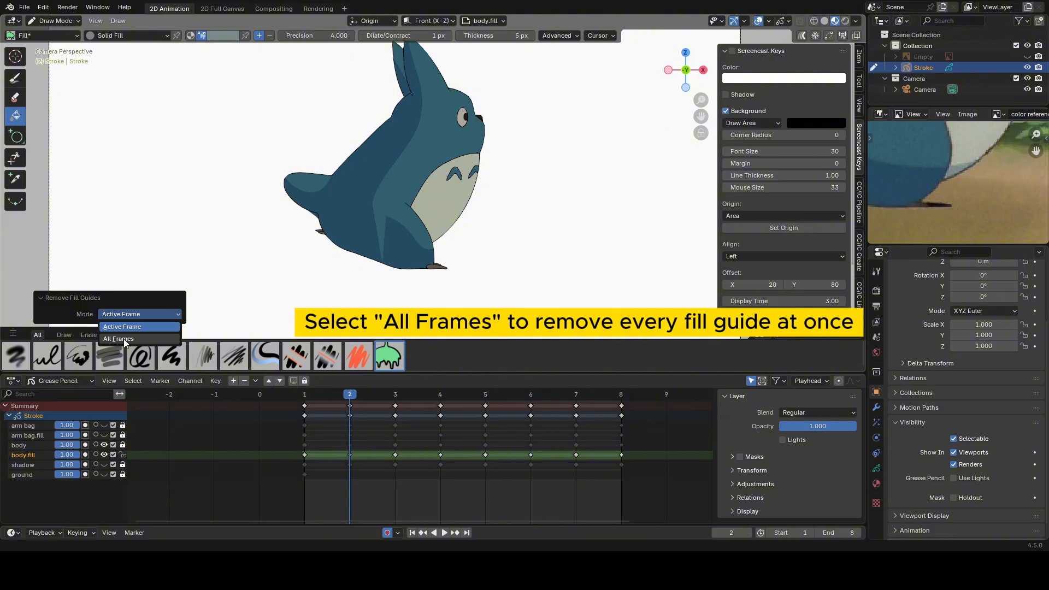
left_click(123, 339)
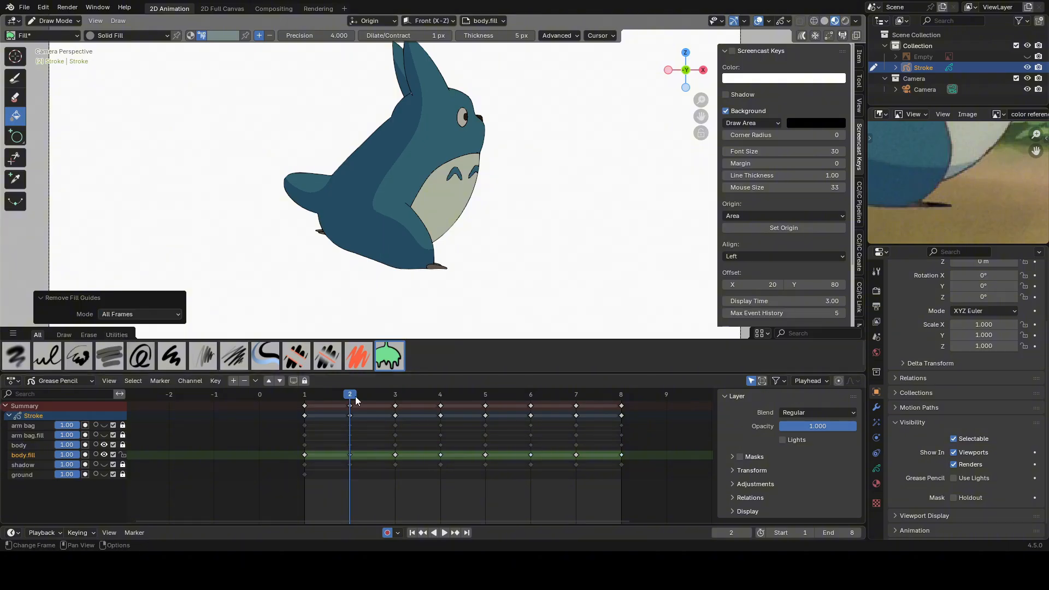
left_click_drag(355, 395, 400, 423)
key("Left")
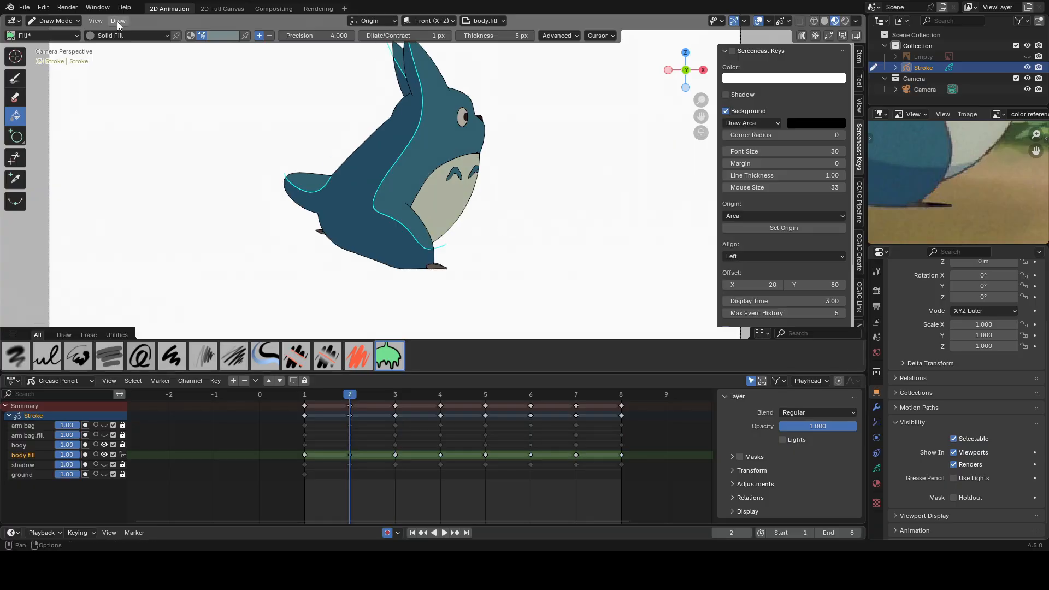
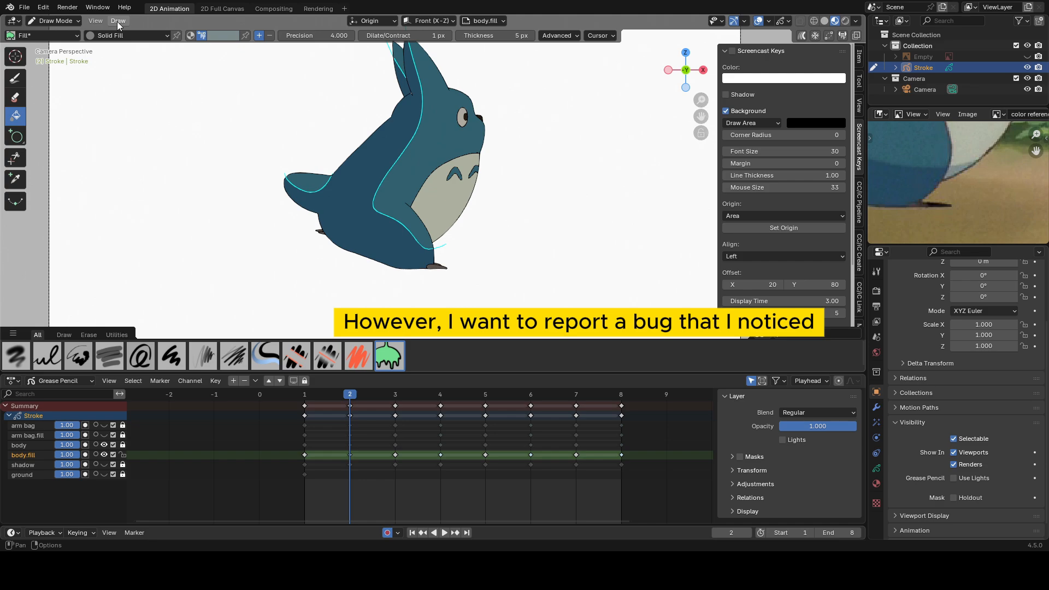
Remove the fill guides from the body.fill layer, switching the mode to Active Frame and back to All Frames, and scrub the frames to check.
left_click(116, 21)
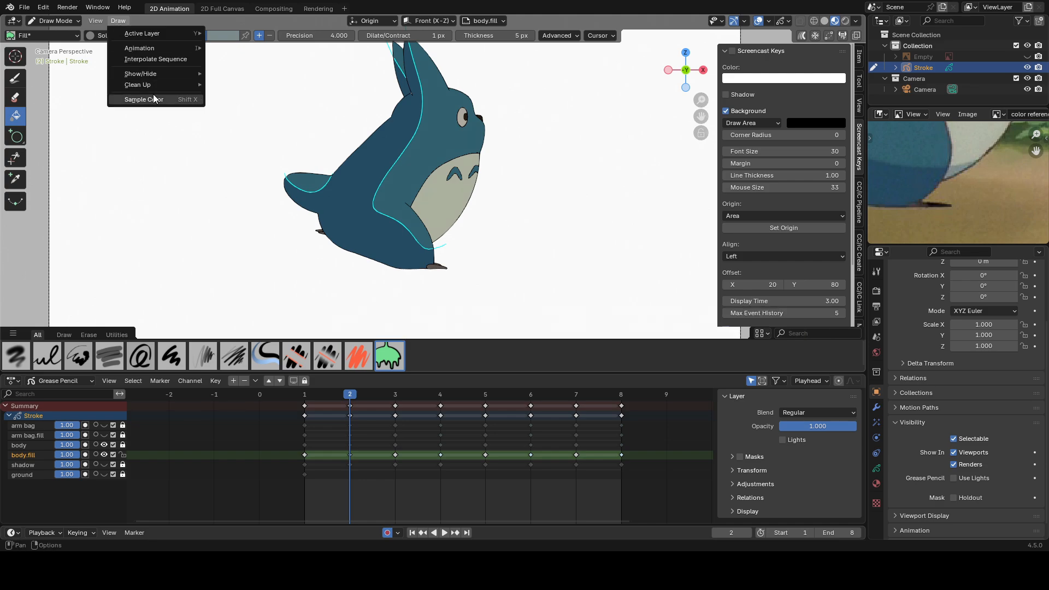
mouse_move(159, 85)
left_click(244, 118)
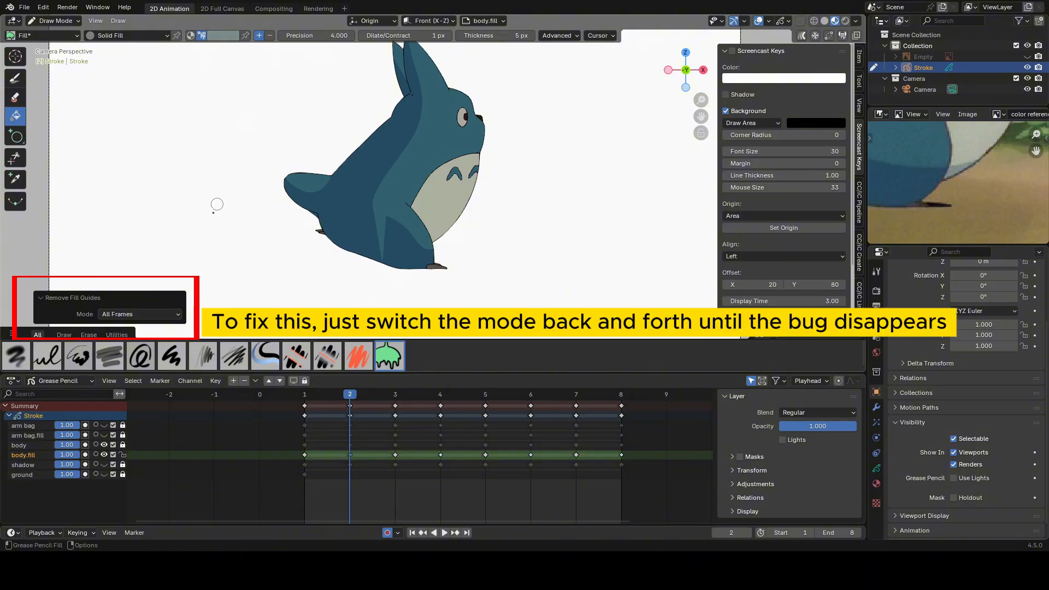
left_click(149, 312)
left_click(147, 328)
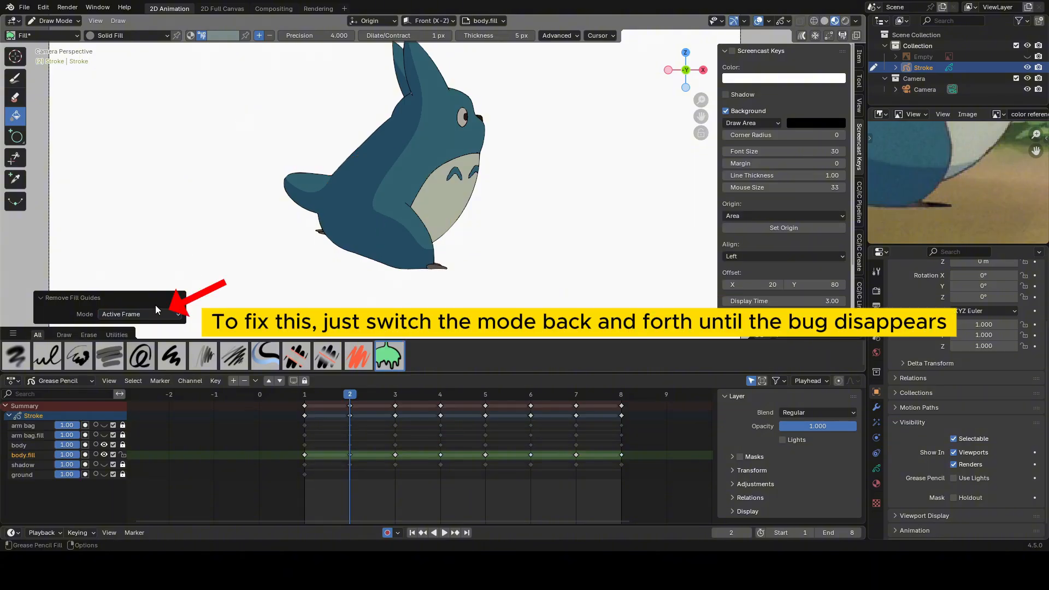
left_click(153, 314)
left_click(152, 339)
left_click_drag(360, 395, 606, 424)
Lock the body.fill layer, show the arm bag and arm bag.fill layers, and make arm bag.fill the active, unlocked layer.
left_click(123, 455)
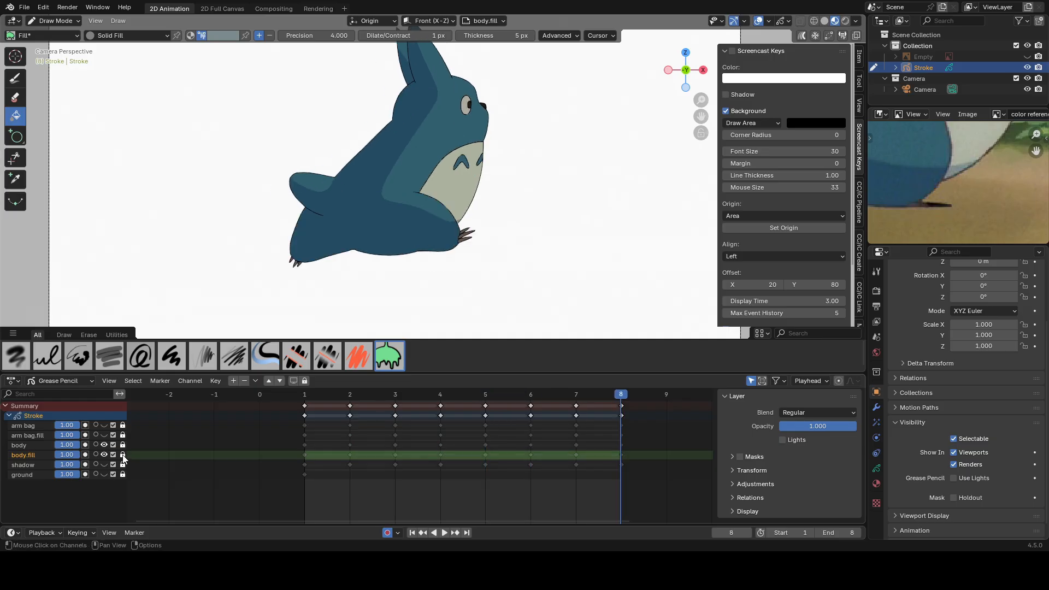
left_click_drag(104, 433, 103, 425)
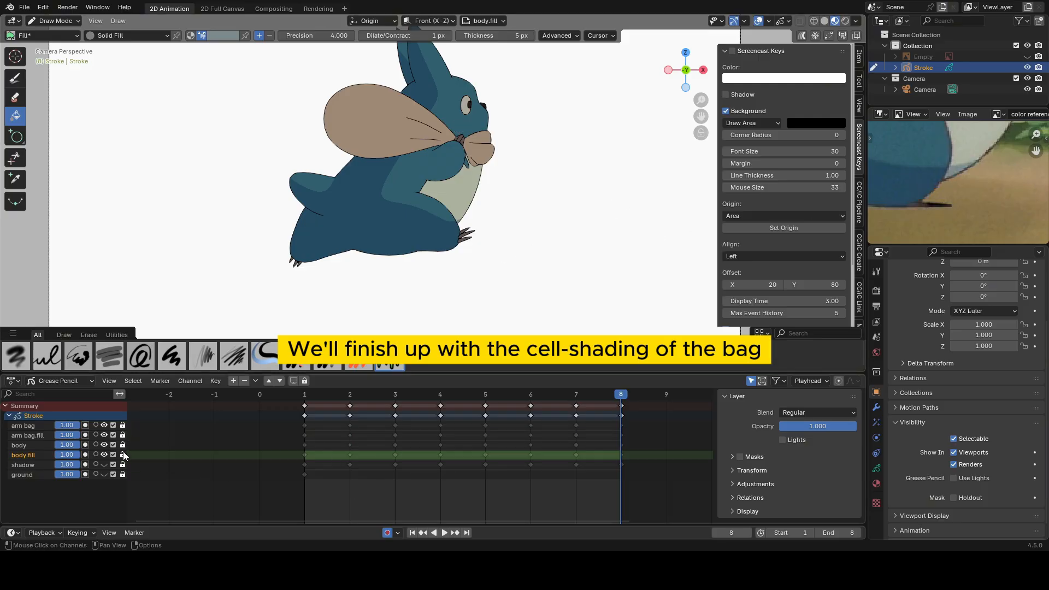
left_click(31, 435)
left_click(123, 434)
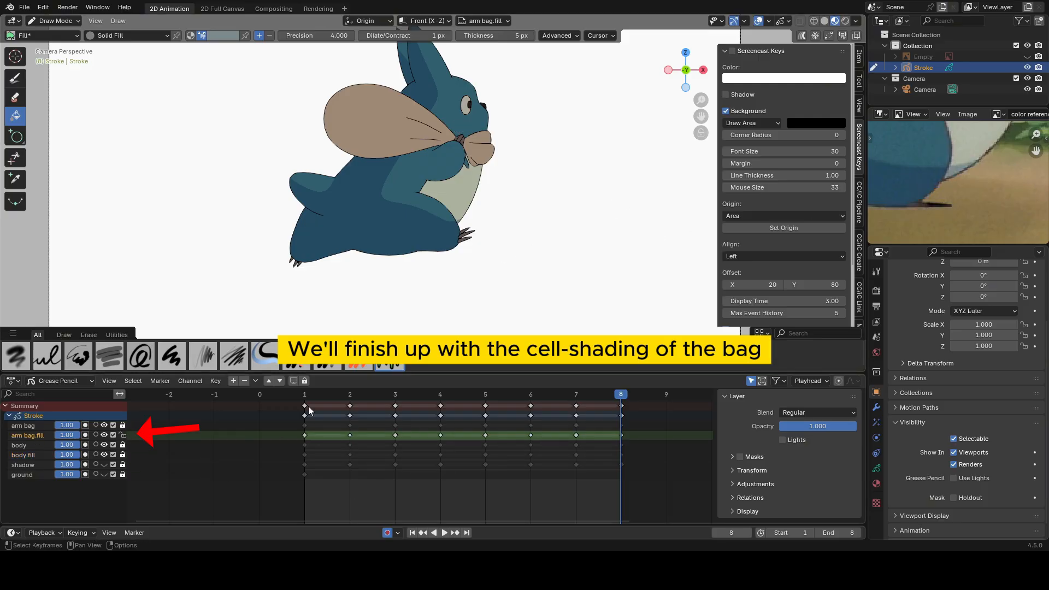
Return to frame 1 and sample the bag's darker shading color from the reference image for the Fill brush.
key("shift+Left")
middle_click_drag(597, 132, 589, 202, "shift")
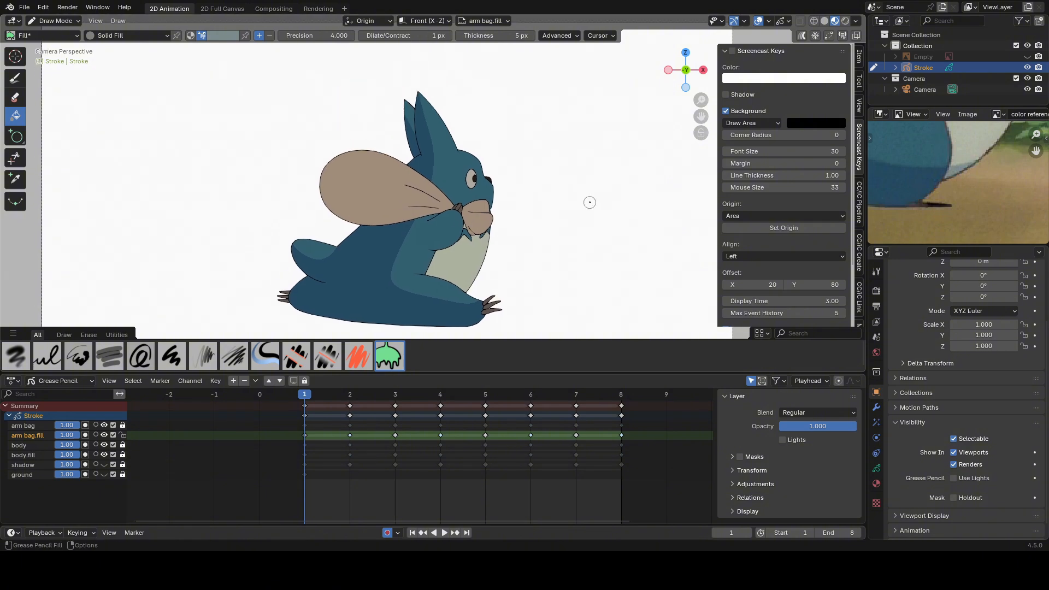
scroll(916, 189, "down", 4)
middle_click_drag(901, 151, 953, 205)
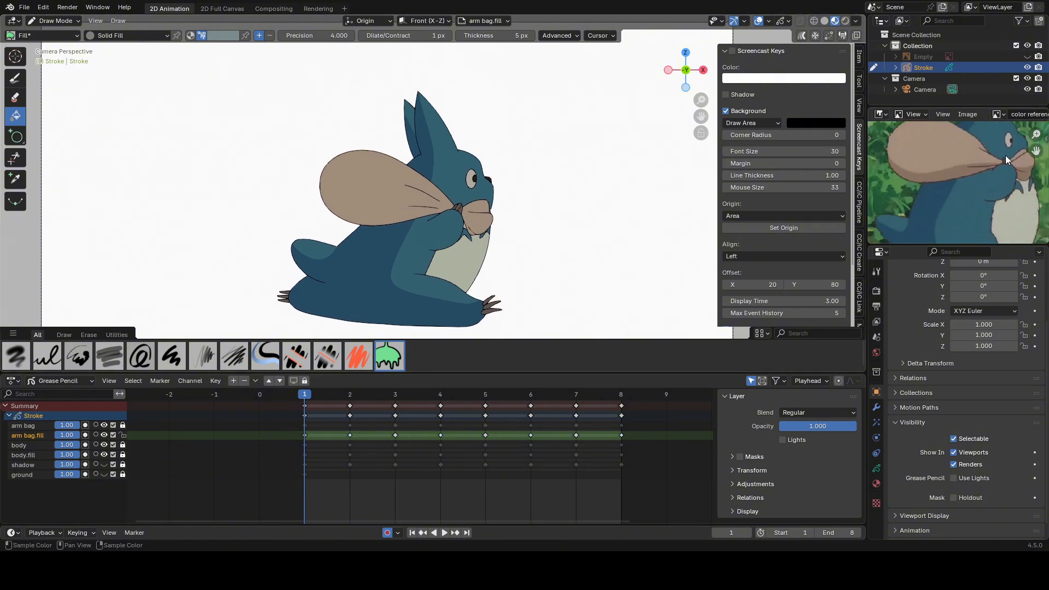
scroll(490, 215, "up", 3)
middle_click_drag(488, 218, 493, 173, "shift")
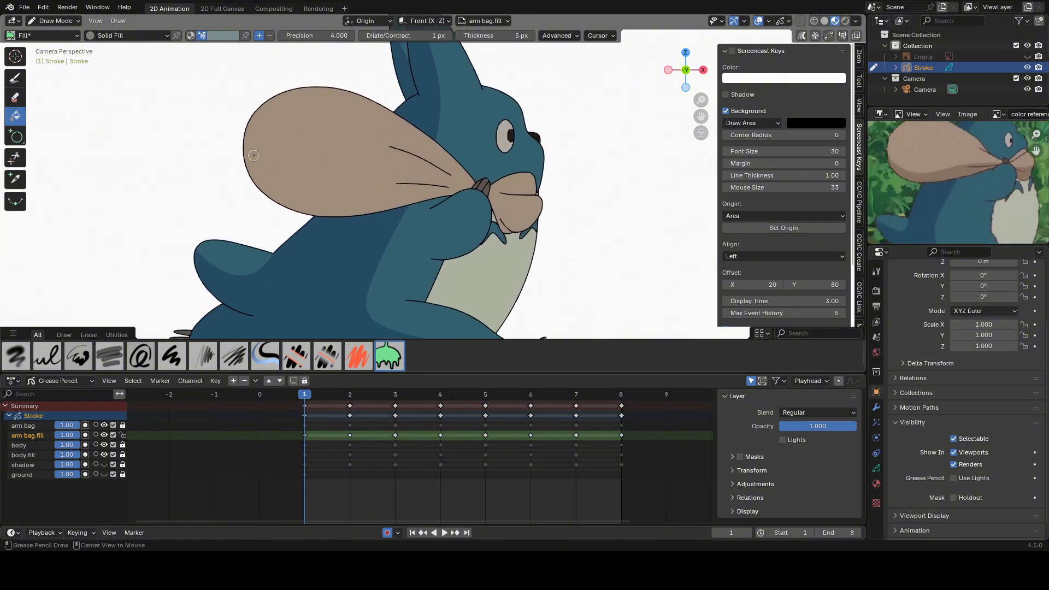
key("e")
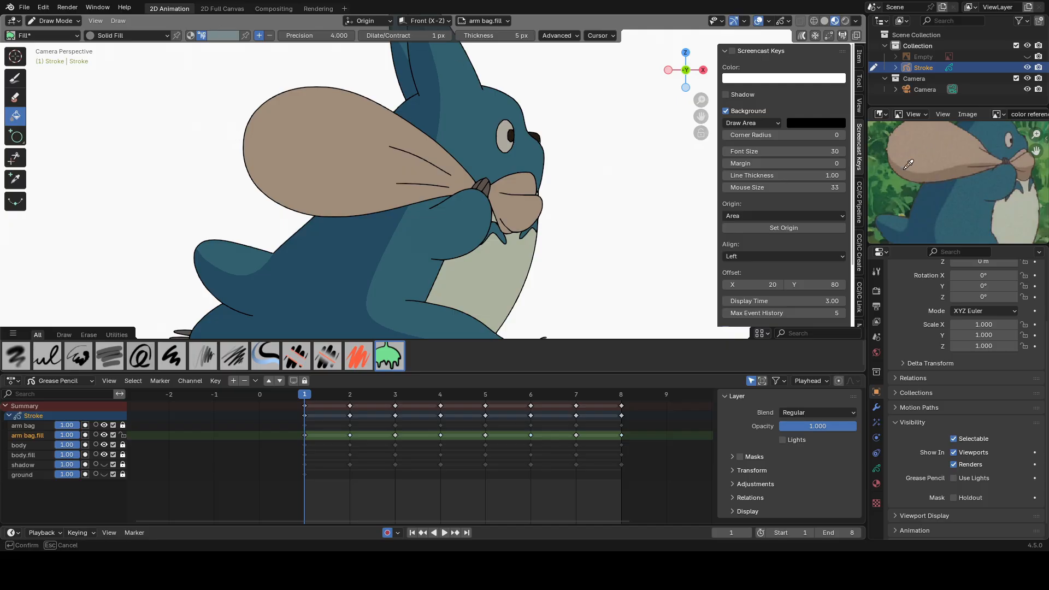
left_click(954, 168)
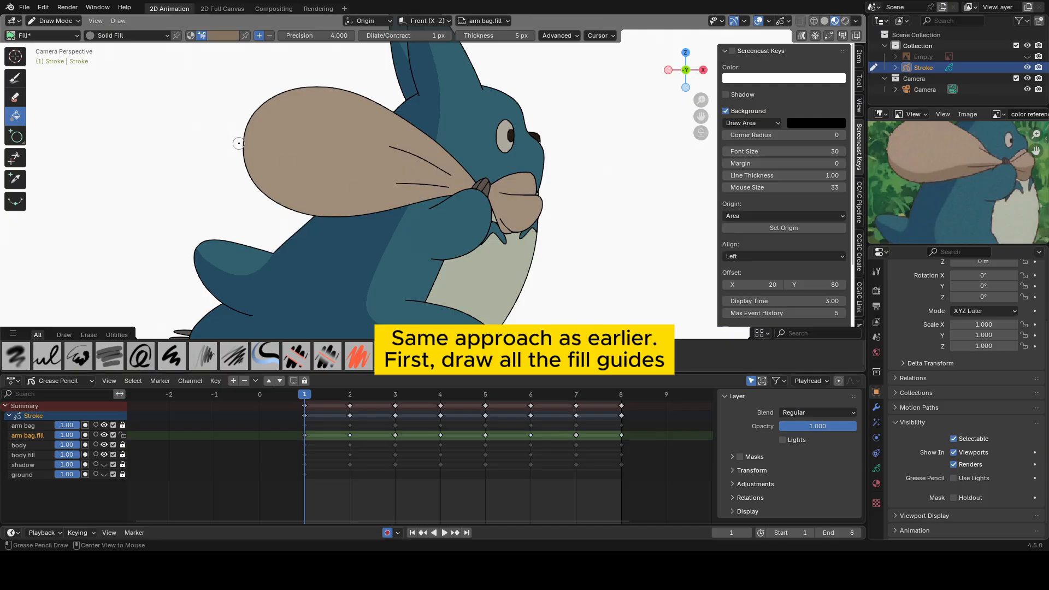
Draw fill guides lengthwise across the bag and its knotted end on frames 1 to 3, redoing any faulty stroke.
left_click_drag(238, 144, 250, 154, "alt")
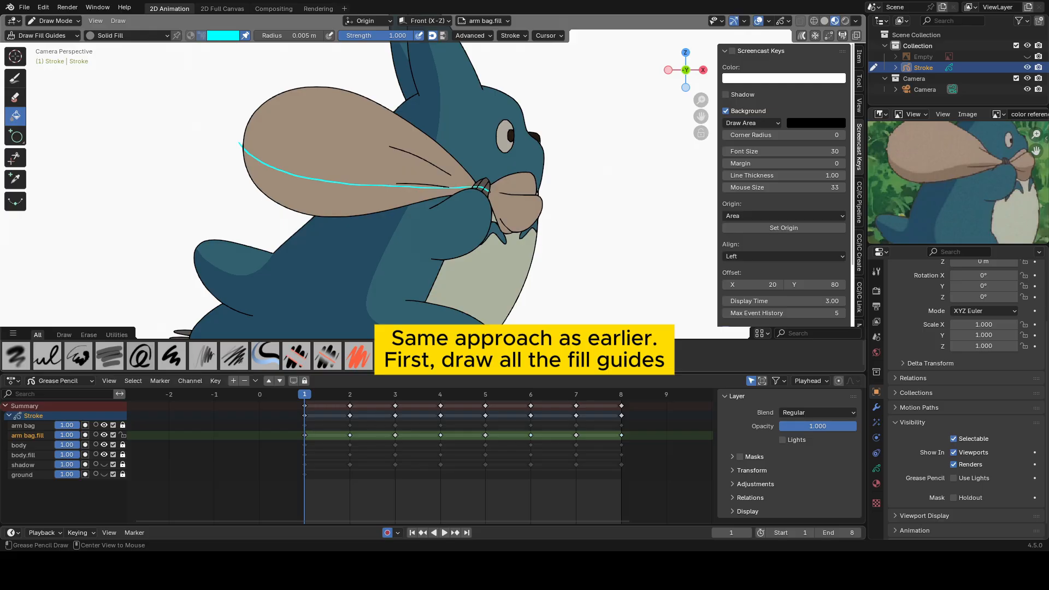
left_click_drag(552, 224, 552, 225, "alt")
left_click(349, 397)
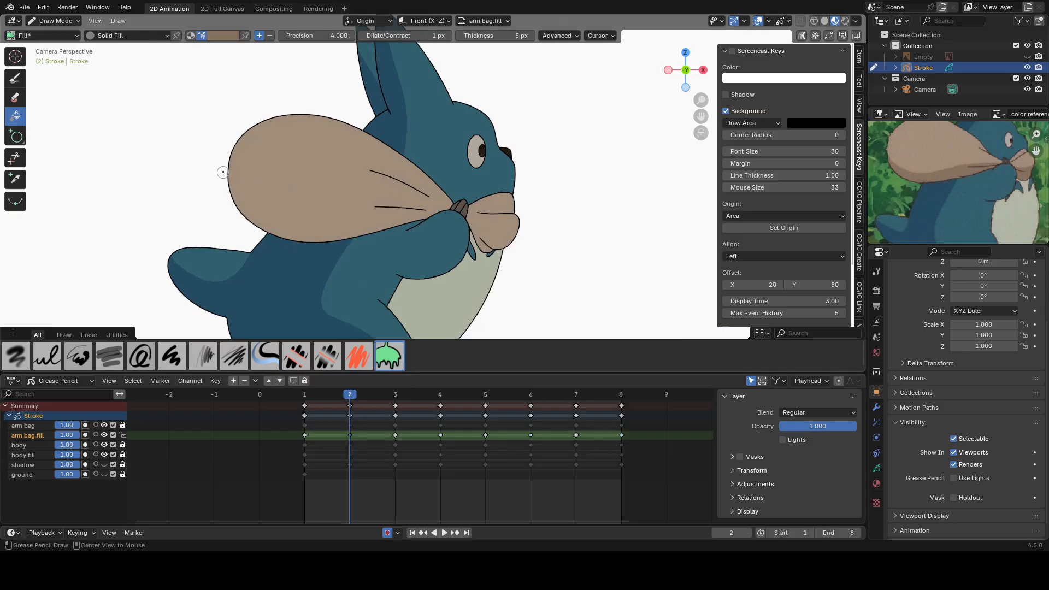
mouse_move(227, 175)
left_mouse_down("alt")
mouse_move(468, 211)
mouse_move(537, 238)
mouse_move(215, 193)
left_mouse_up("alt")
left_click(394, 397)
key("ctrl+z")
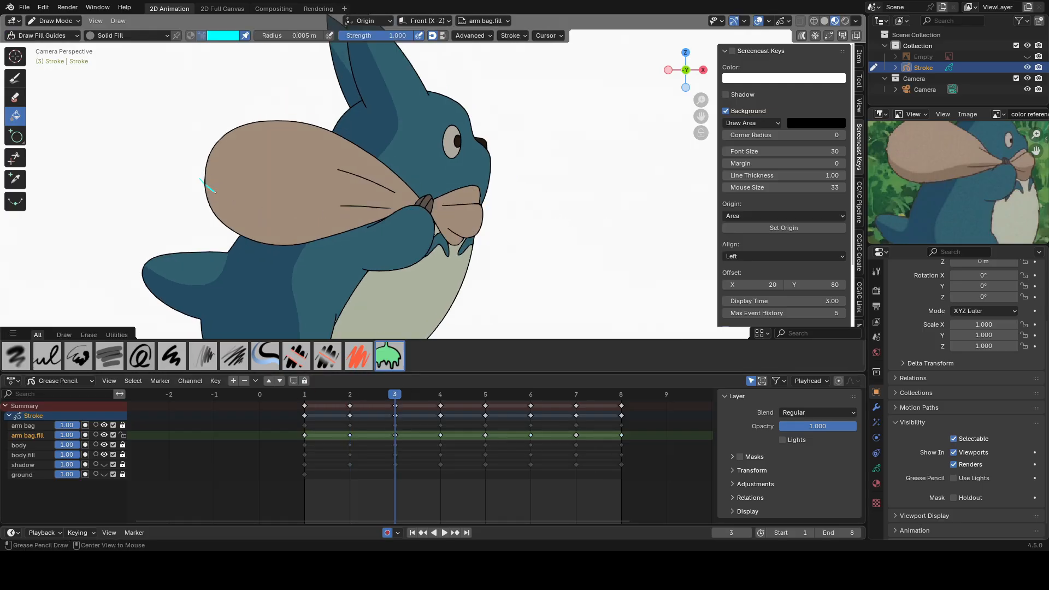
left_click_drag(472, 228, 473, 229, "alt")
Draw matching fill guides across the bag and its knotted end on frames 4 to 8.
left_click(441, 397)
mouse_move(244, 153)
left_mouse_down("alt")
mouse_move(546, 227)
mouse_move(259, 148)
mouse_move(452, 202)
mouse_move(508, 229)
left_mouse_up("alt")
left_click(485, 397)
left_click(530, 397)
left_click(576, 397)
left_click_drag(212, 172, 269, 212, "alt")
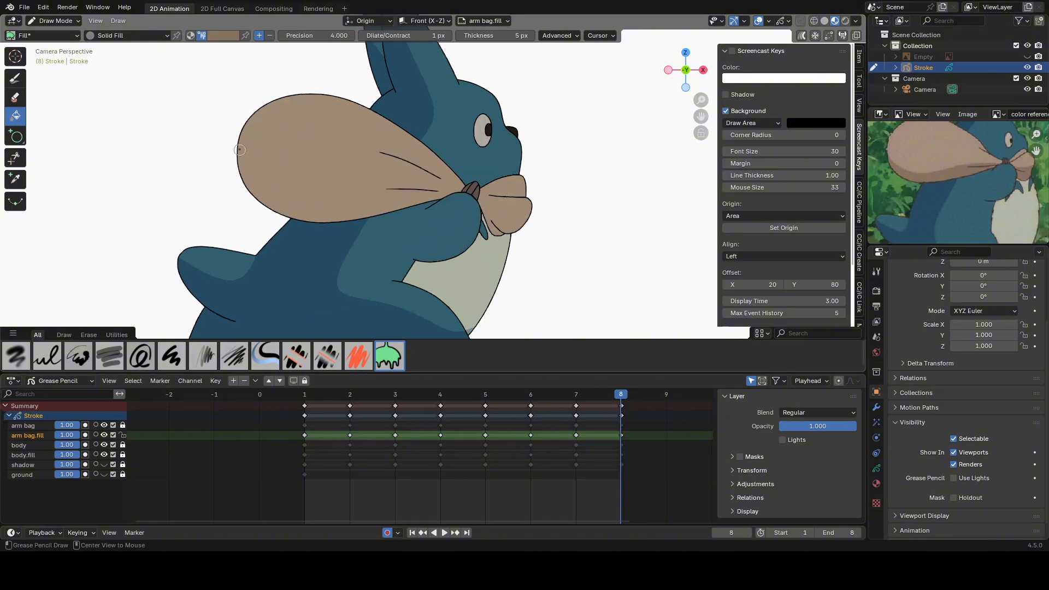
Select the bag's fill guide and smooth it in Sculpt Mode on frames 1 and 2.
left_click(304, 395)
key("Tab")
key("ctrl+Tab")
left_click(446, 224)
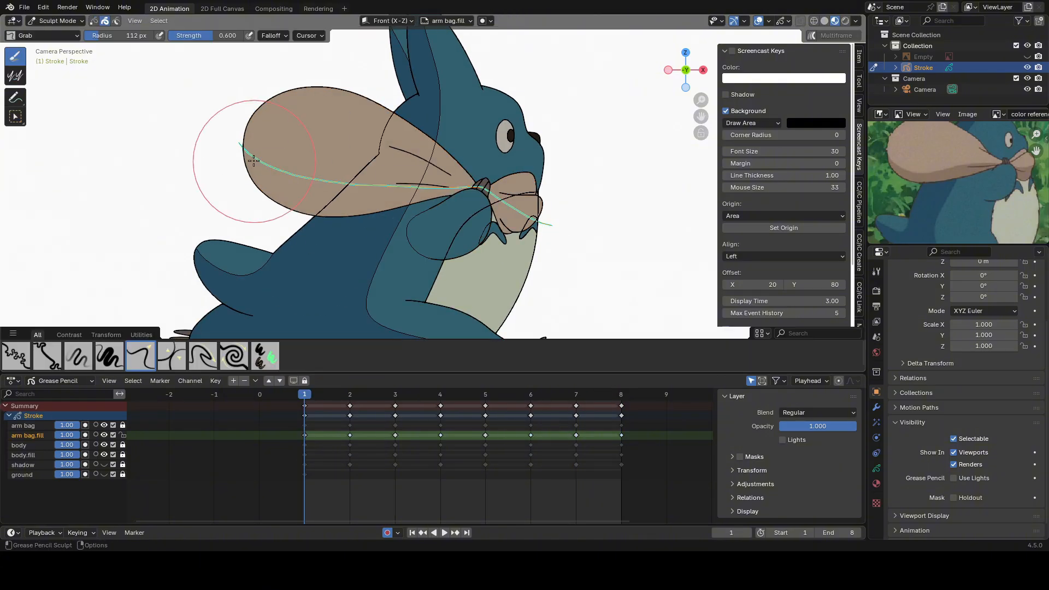
left_click_drag(255, 161, 486, 196, "shift")
left_click(350, 397)
key("Tab")
key("ctrl+Tab")
left_click(546, 317)
mouse_move(240, 183)
left_mouse_down("shift")
mouse_move(471, 235)
mouse_move(222, 161)
left_mouse_up("shift")
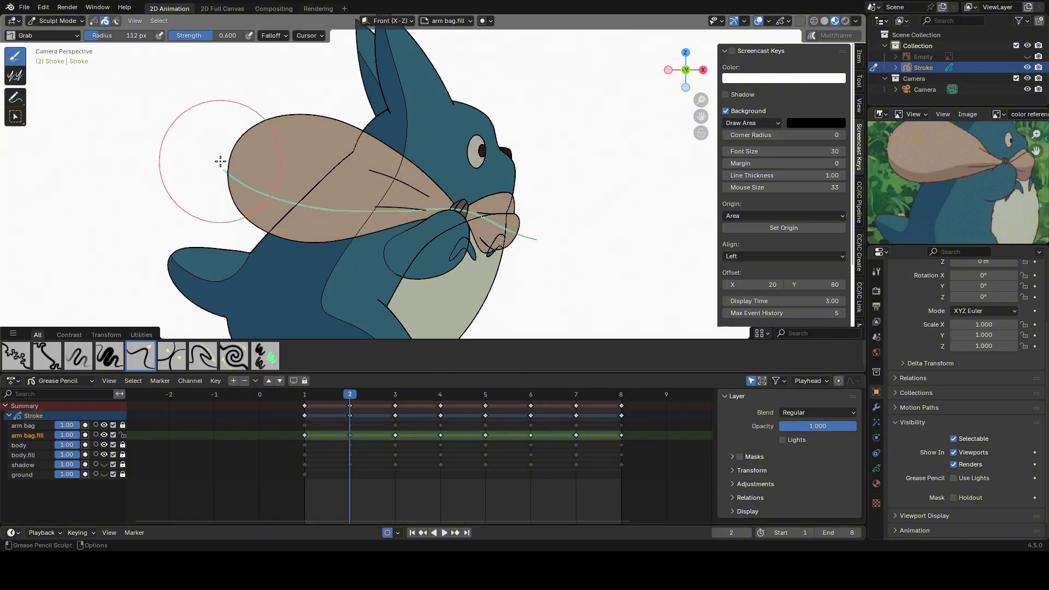
Select and smooth the bag's fill guide in Sculpt Mode on frames 3 and 4.
key("Tab")
left_click(393, 392)
key("Tab")
key("ctrl+Tab")
left_click(544, 312)
mouse_move(355, 200)
left_mouse_down("shift")
mouse_move(320, 190)
mouse_move(421, 220)
mouse_move(452, 256)
mouse_move(305, 189)
left_mouse_up("shift")
left_click(440, 394)
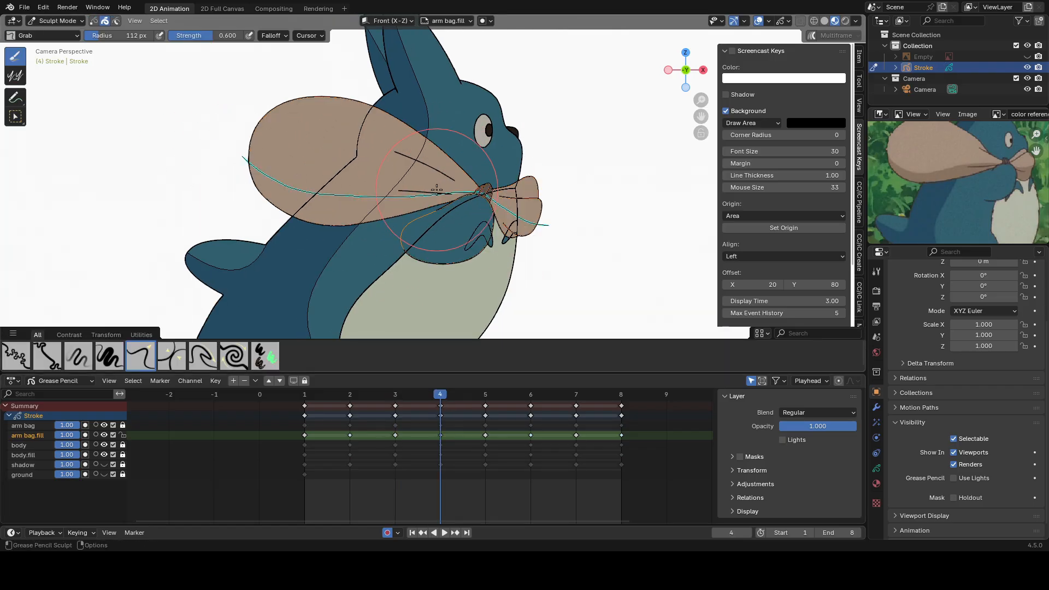
key("Tab")
key("ctrl+Tab")
left_click(491, 246)
mouse_move(510, 204)
left_mouse_down("shift")
mouse_move(321, 160)
mouse_move(486, 175)
mouse_move(330, 177)
mouse_move(280, 153)
left_mouse_up("shift")
Select and smooth the bag's fill guide in Sculpt Mode on frames 5 and 6.
left_click(485, 394)
key("Tab")
key("ctrl+Tab")
left_click(495, 290)
left_click(531, 395)
key("Tab")
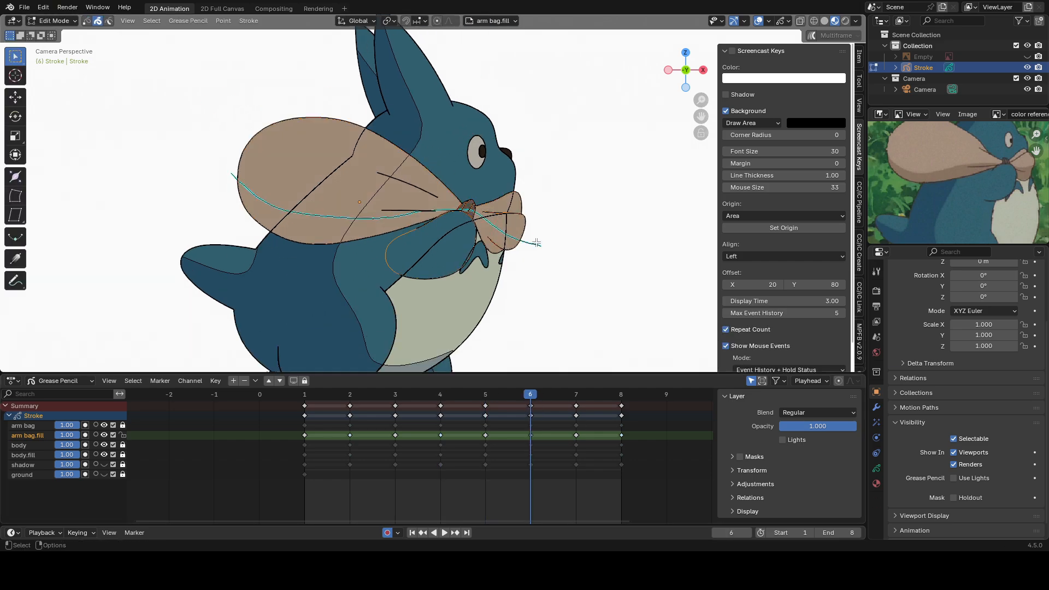
key("Tab")
mouse_move(529, 224)
left_mouse_down("shift")
mouse_move(252, 164)
mouse_move(491, 219)
mouse_move(445, 203)
mouse_move(394, 212)
mouse_move(418, 195)
left_mouse_up("shift")
Select and smooth the bag's fill guide in Sculpt Mode on frames 7 and 8.
key("Tab")
key("Right")
key("Tab")
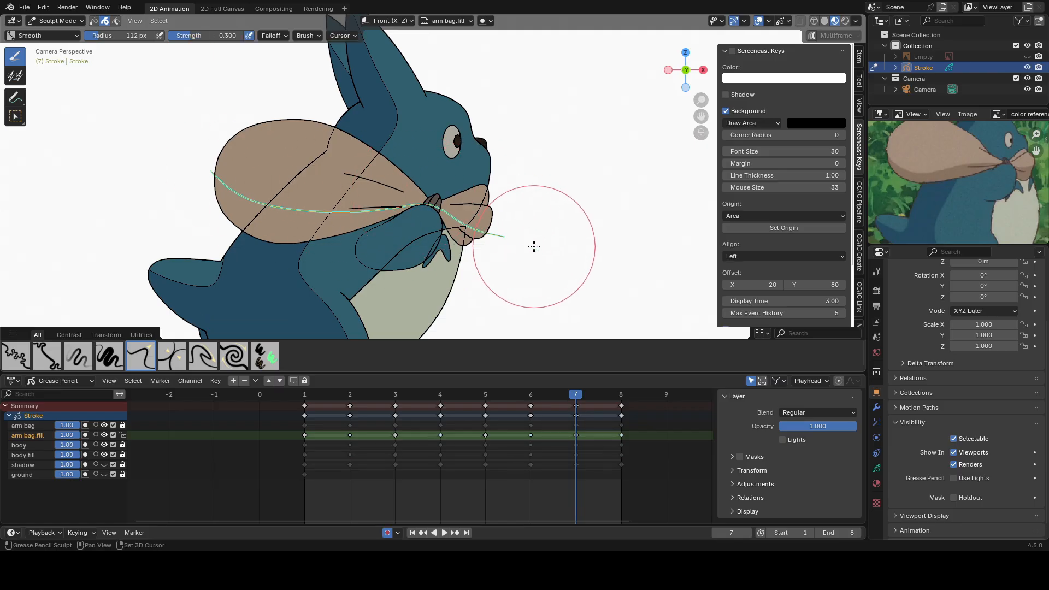
key("Right")
key("Tab")
key("Tab")
mouse_move(542, 214)
left_mouse_down("shift")
mouse_move(264, 138)
mouse_move(471, 178)
left_mouse_up("shift")
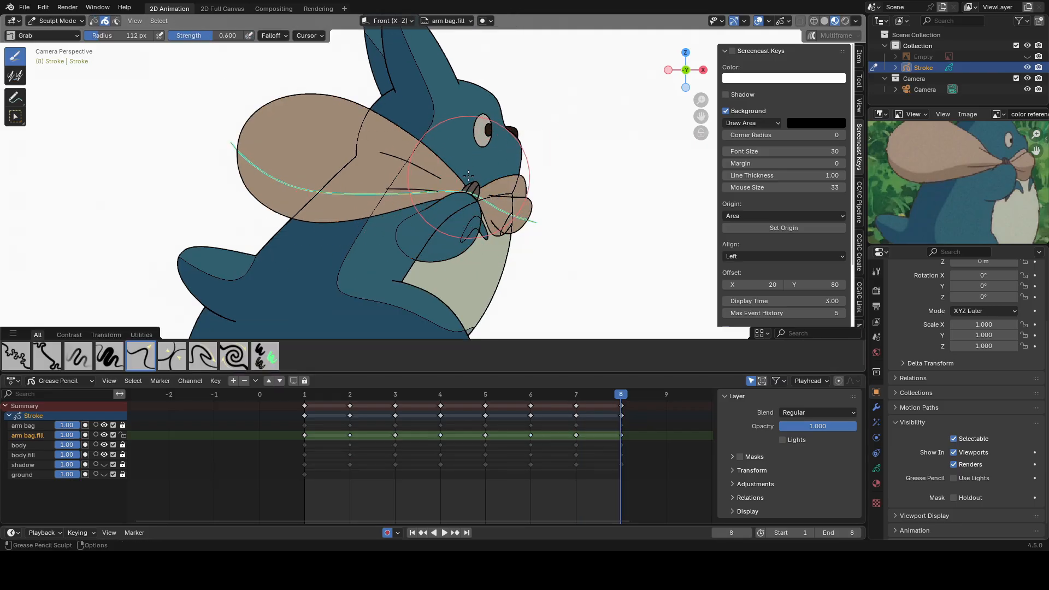
Return to Draw Mode on frame 1 and hide the body.fill and body layers.
key("ctrl+Tab")
left_click(307, 393)
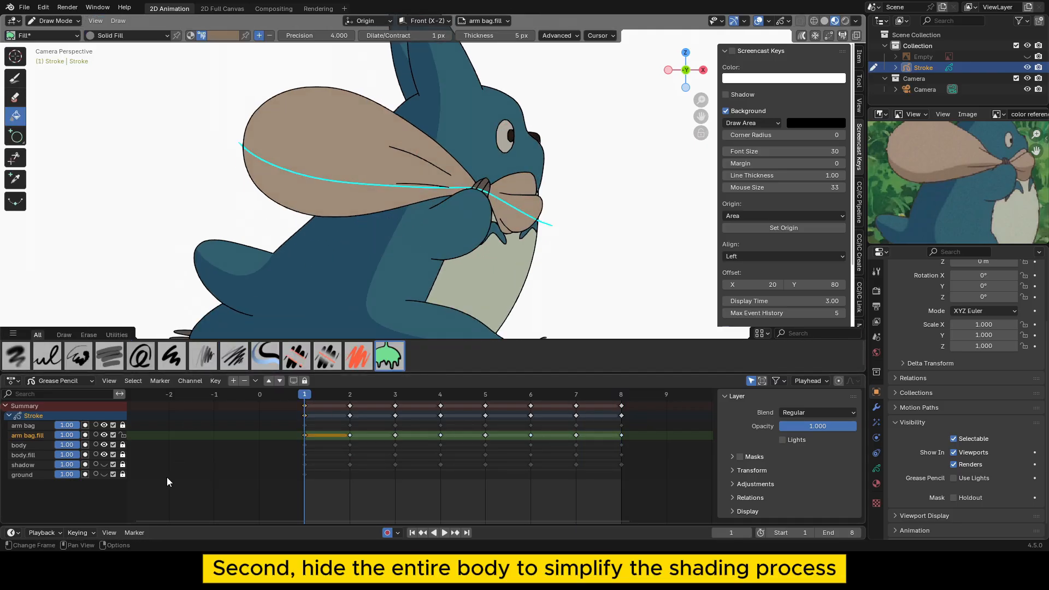
left_click(104, 454)
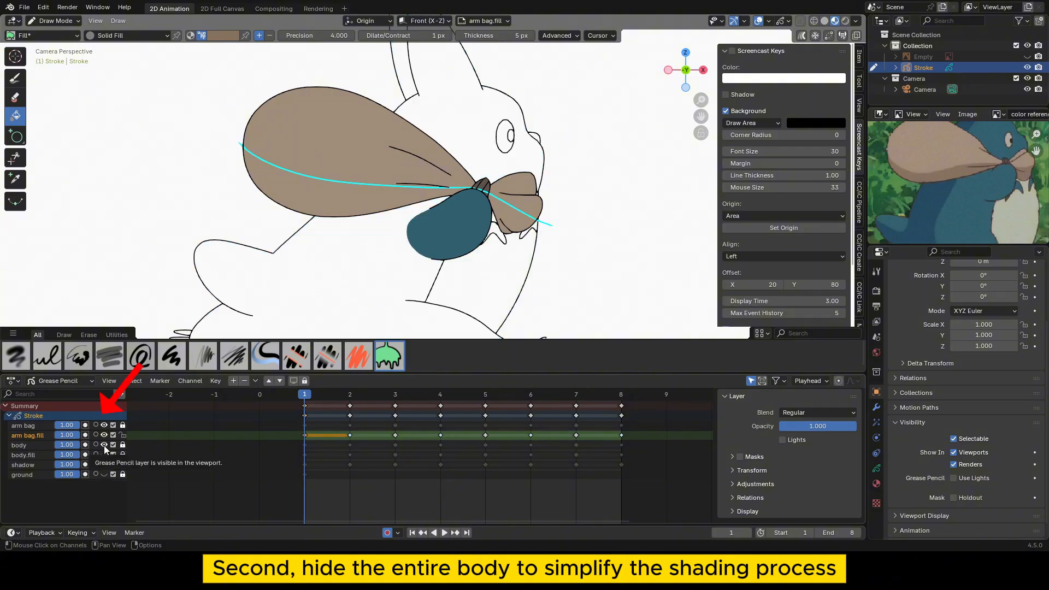
left_click(104, 445)
Fill the bag and knot areas below the guide with the darker shade on frames 1 to 3.
left_click(327, 199)
double_click(510, 212)
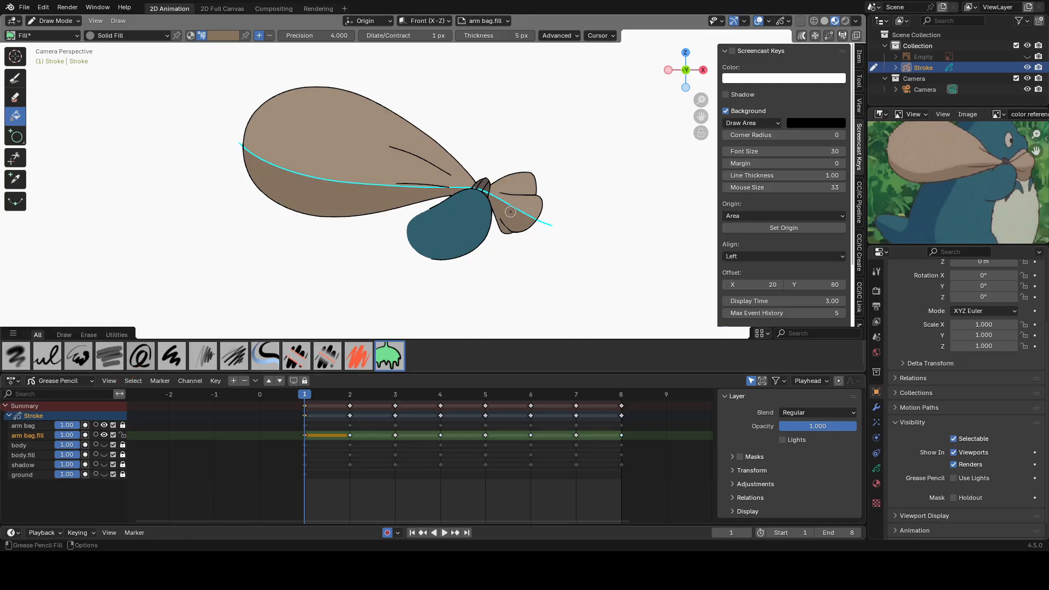
key("Right")
double_click(361, 225)
double_click(480, 227)
key("Right")
left_click(385, 227)
left_click(351, 219)
double_click(458, 227)
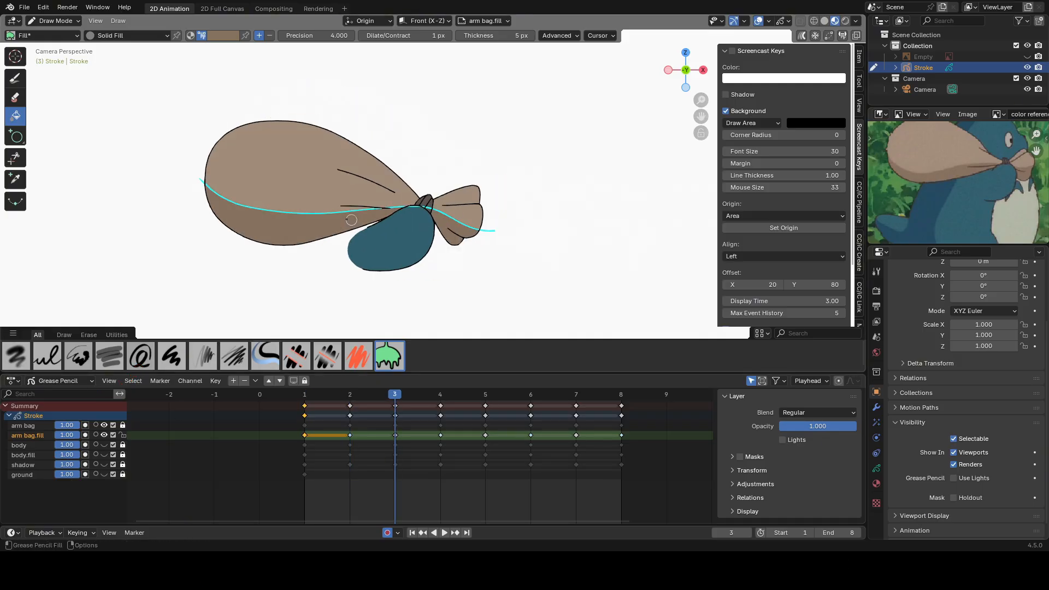
Fill the bag and knot areas below the guide with the darker shade on frames 4 and 5.
key("Right")
left_click(358, 207)
left_click(359, 206)
left_click(504, 209)
left_click(503, 210)
key("Right")
double_click(387, 206)
double_click(511, 215)
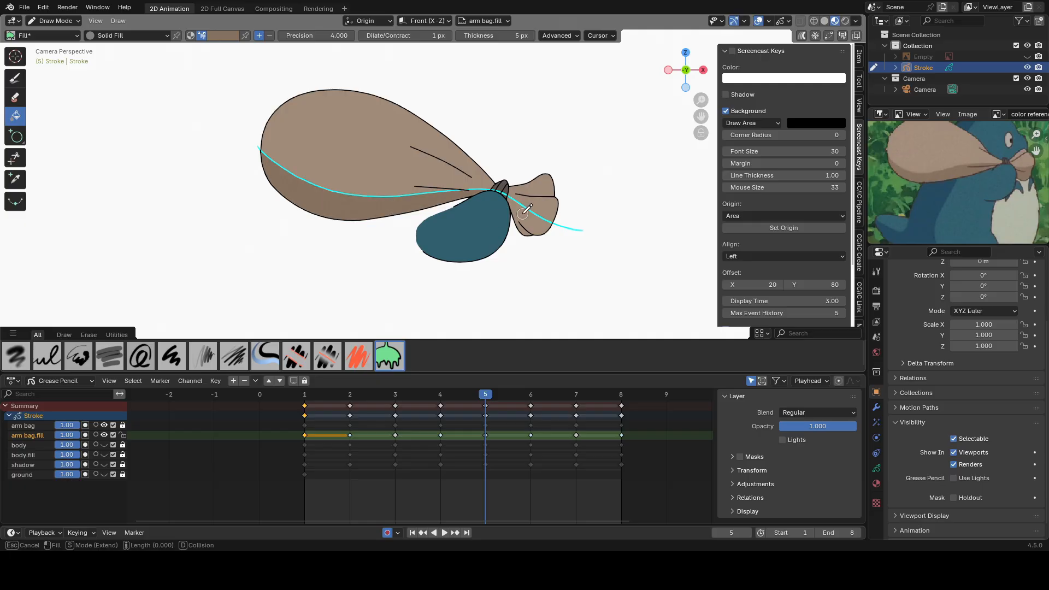
Fill the bag and knot areas below the guide with the darker shade on frames 6 to 8.
key("Right")
double_click(360, 227)
left_click(490, 232)
left_click(489, 231)
key("Right")
left_click(335, 224)
left_click(335, 224)
left_click(448, 227)
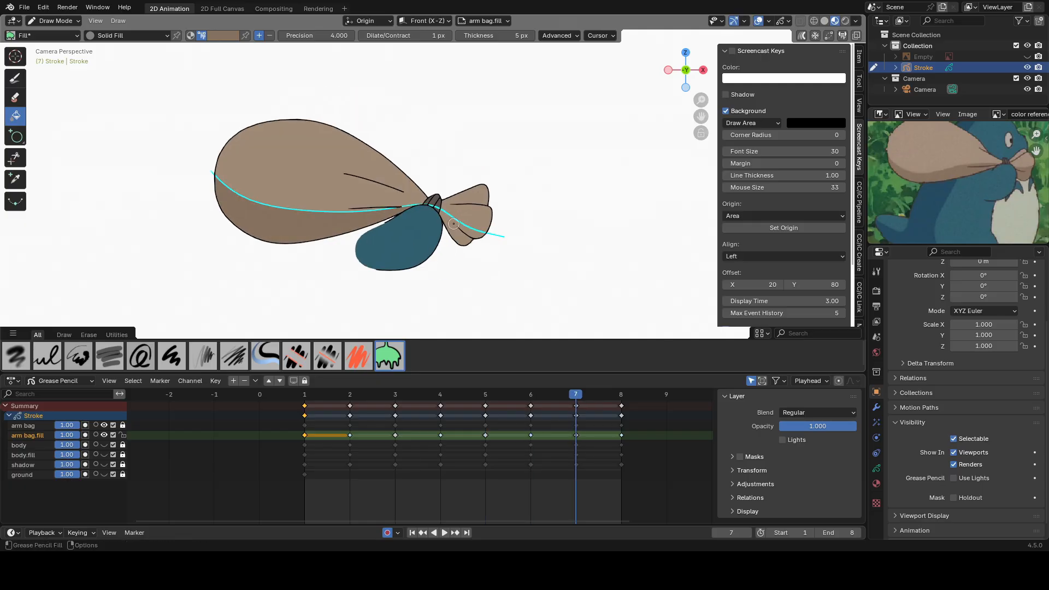
left_click(449, 227)
key("Right")
double_click(352, 206)
left_click(489, 212)
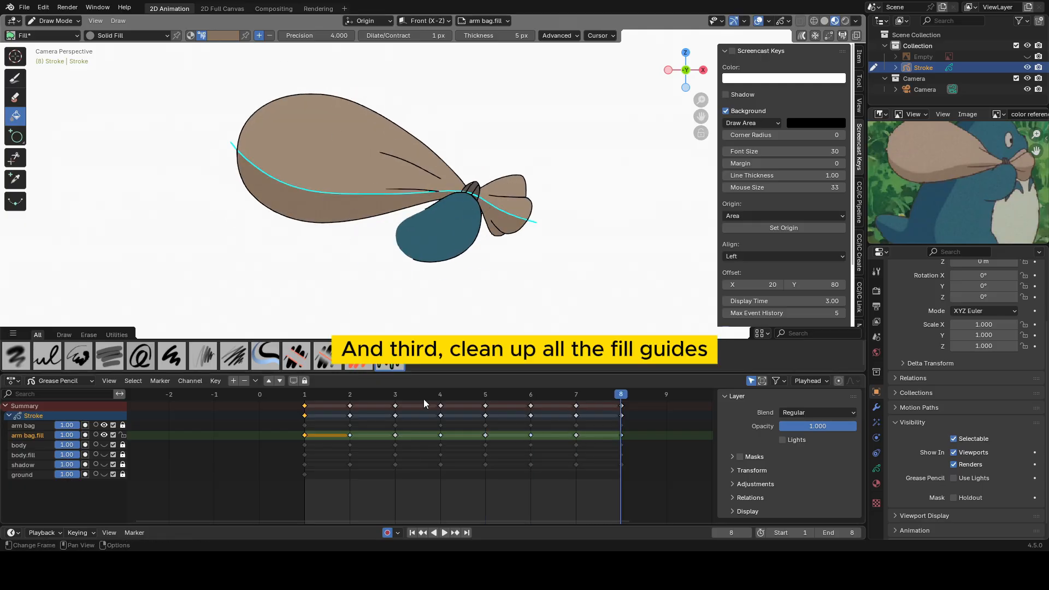
Remove the fill guides from the arm bag.fill layer in All Frames mode and scrub back to frame 1.
left_click(120, 21)
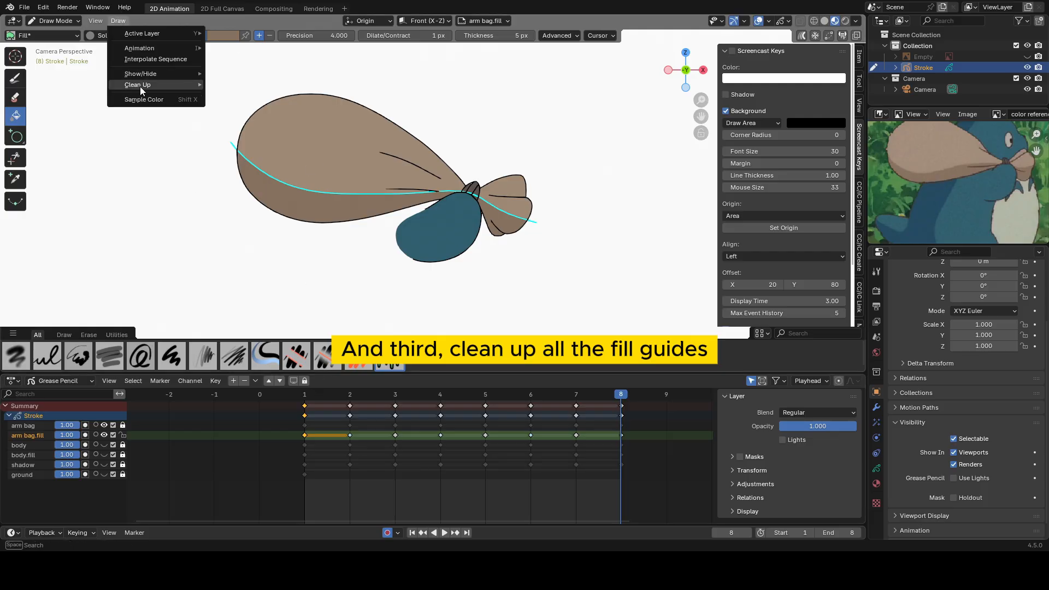
mouse_move(140, 86)
left_click(234, 115)
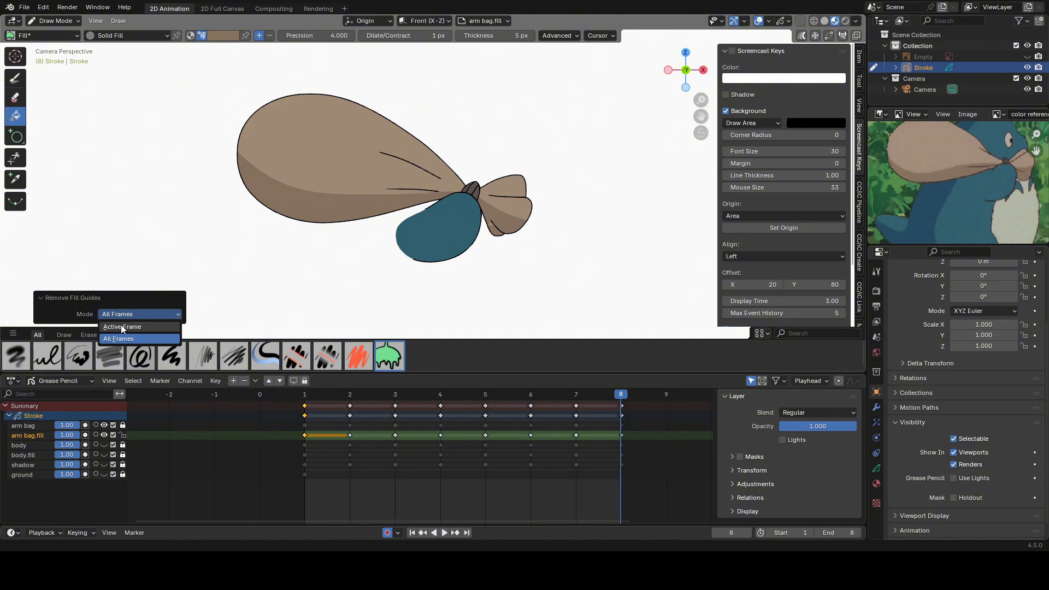
left_click(122, 338)
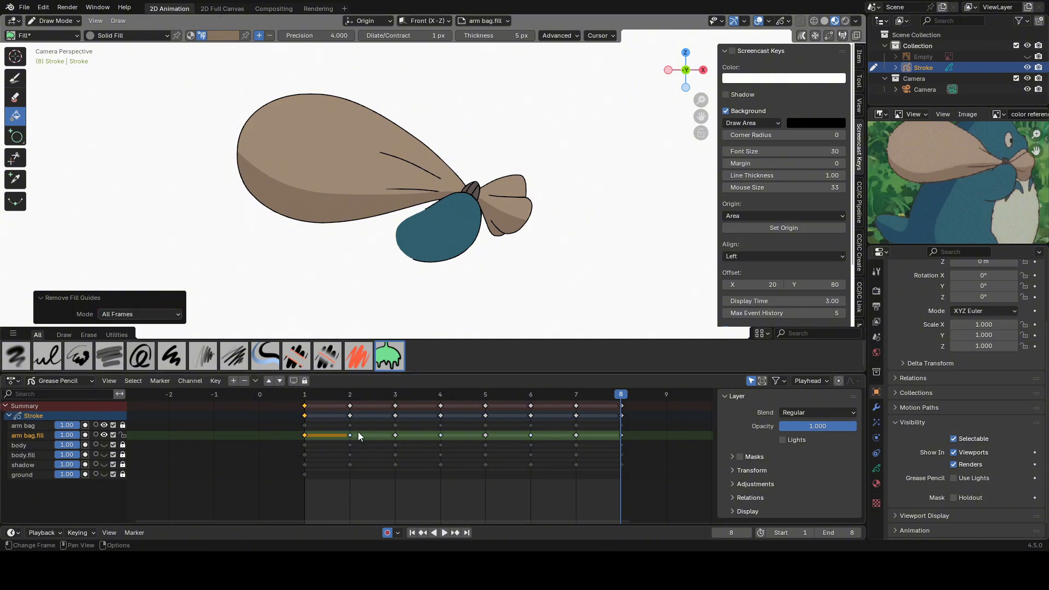
left_click_drag(621, 396, 304, 413)
Show the body, body.fill and shadow layers, keep the ground layer hidden, and play the animation.
left_click(104, 445)
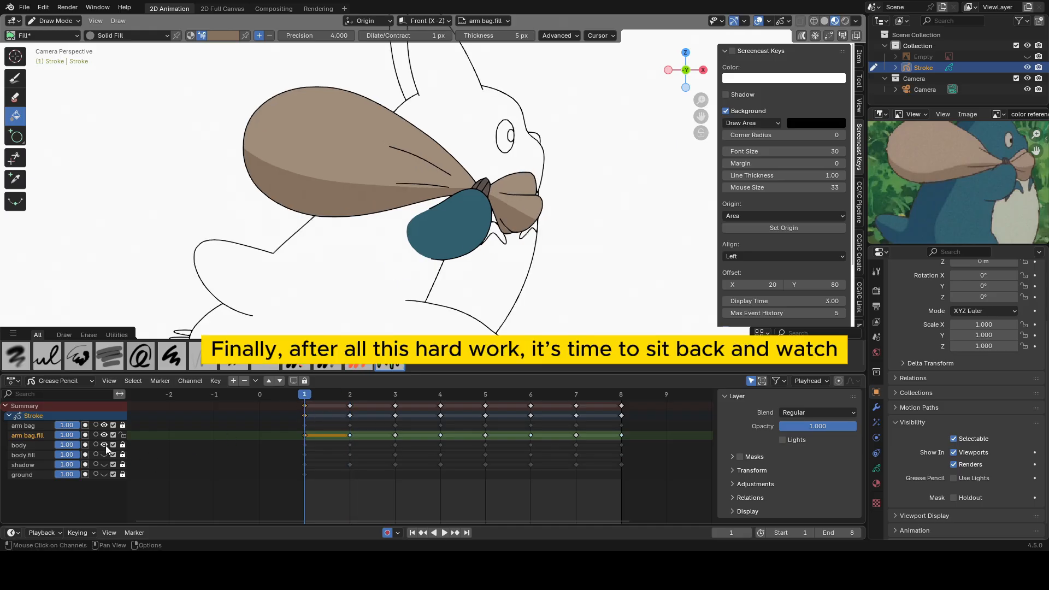
left_click_drag(104, 454, 104, 474)
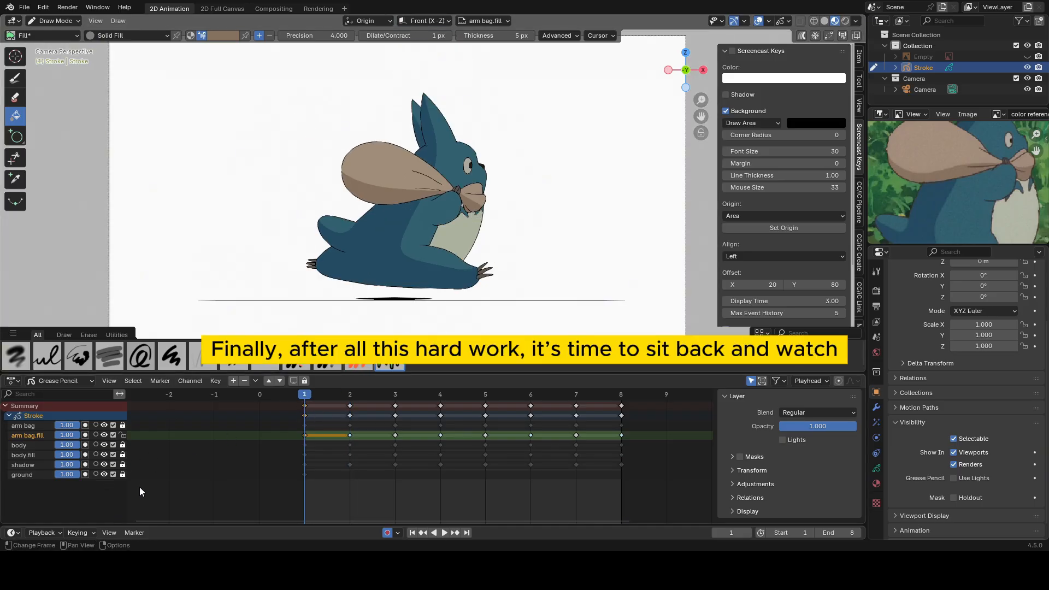
left_click(104, 474)
key("ctrl+Tab")
left_click(421, 201)
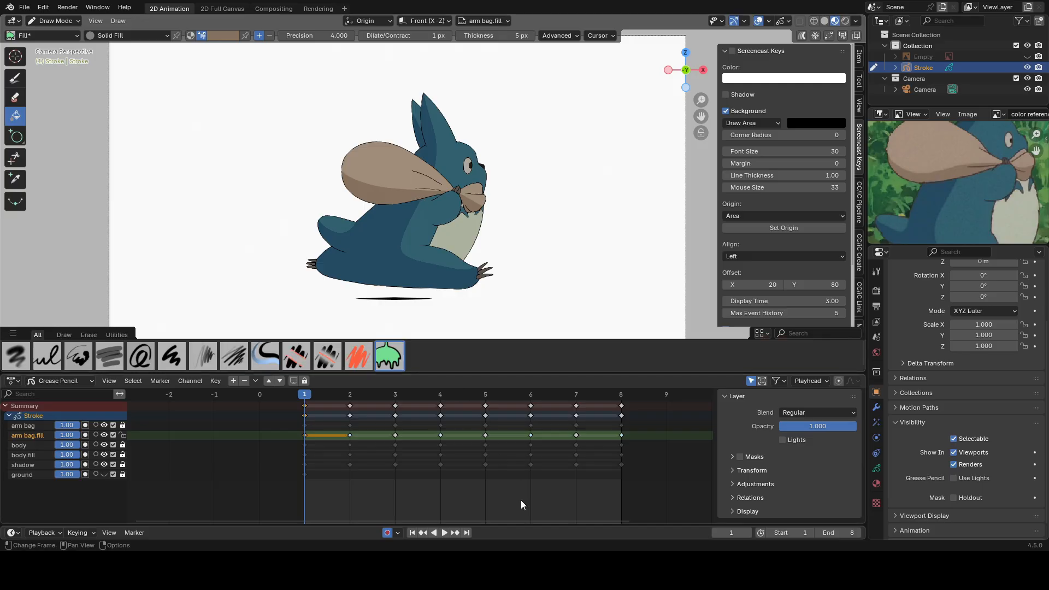
left_click(445, 533)
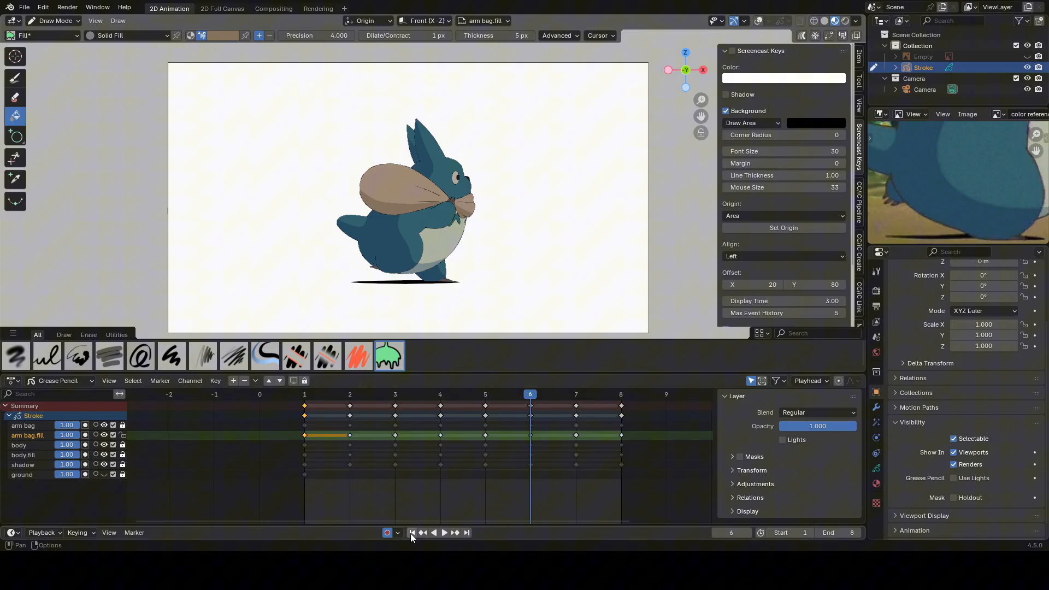
Return the animation to frame 1 and switch the Stroke object to Object Mode with the viewport sidebar hidden.
left_click(412, 533)
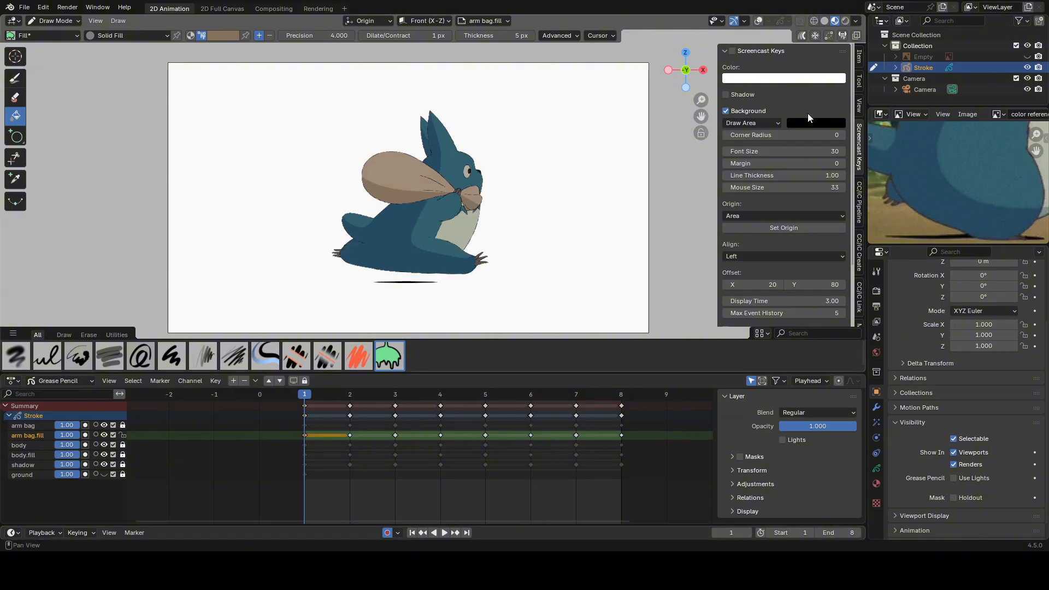
key("n")
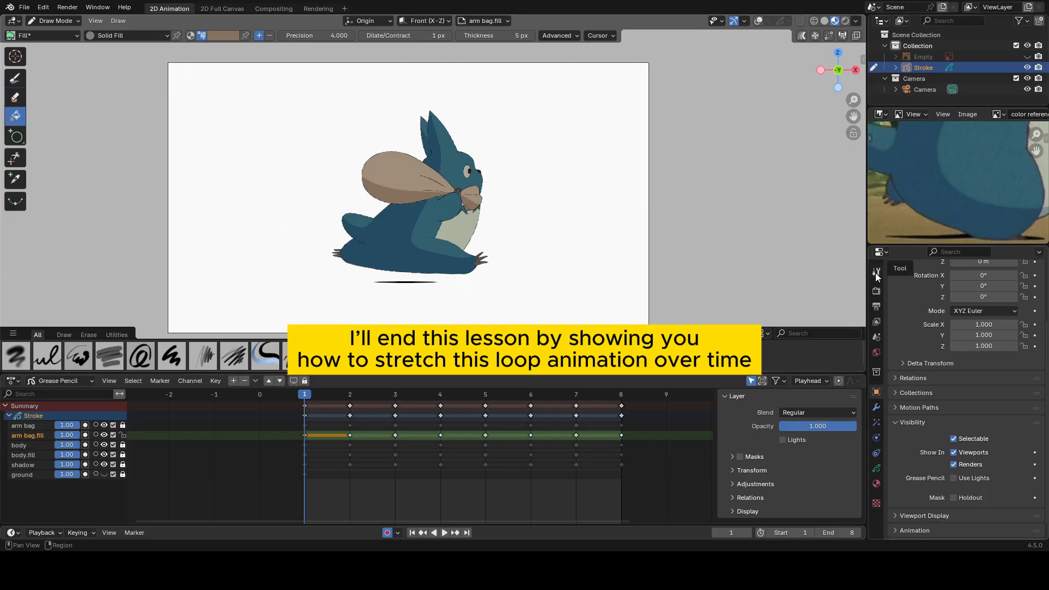
key("ctrl+Tab")
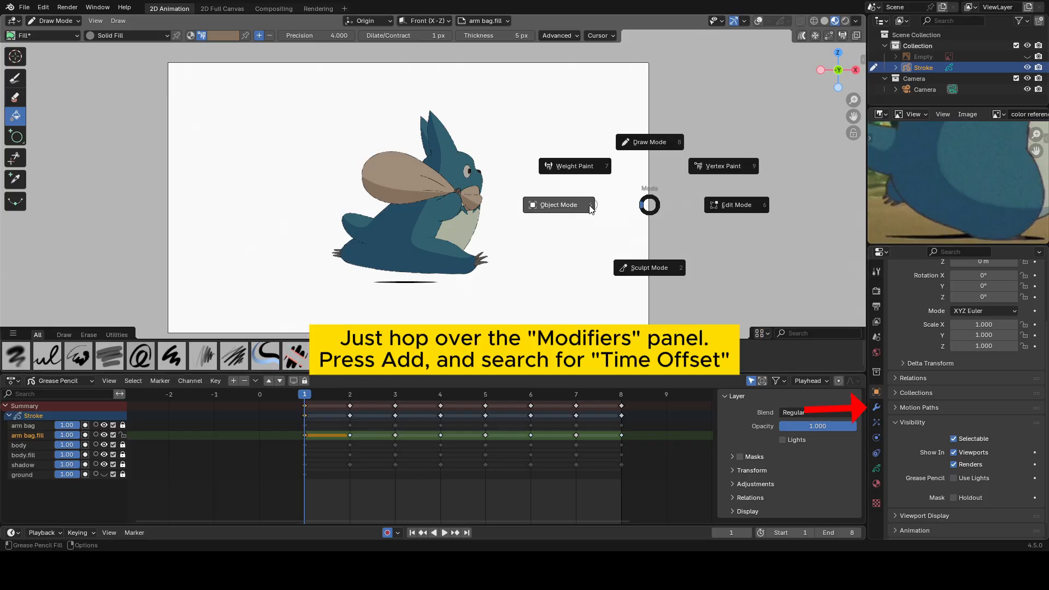
left_click(561, 211)
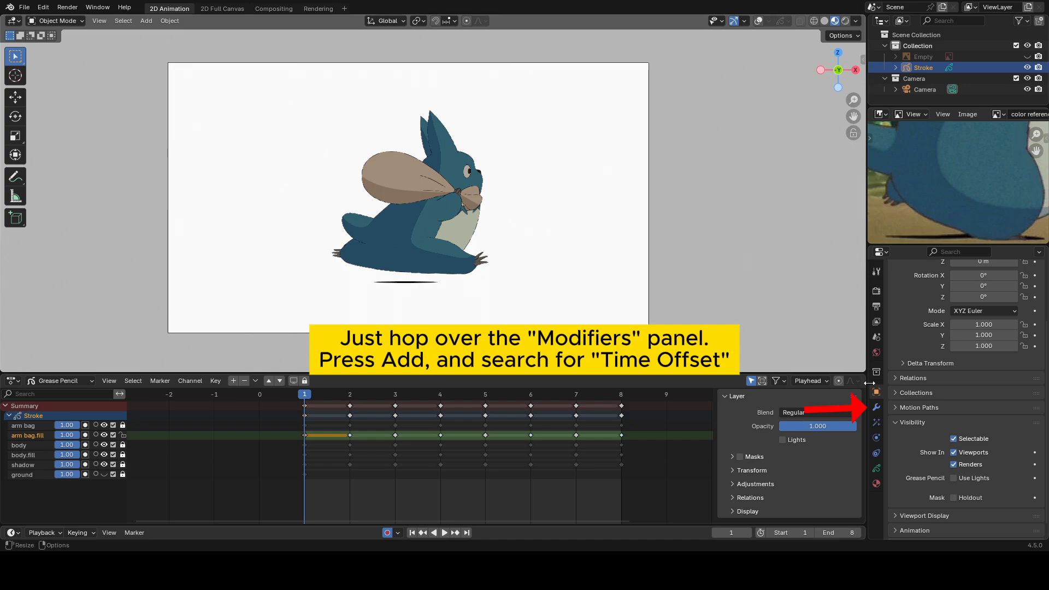
Search for the Time Offset modifier and add it to the Stroke object.
left_click(876, 407)
left_click(898, 291)
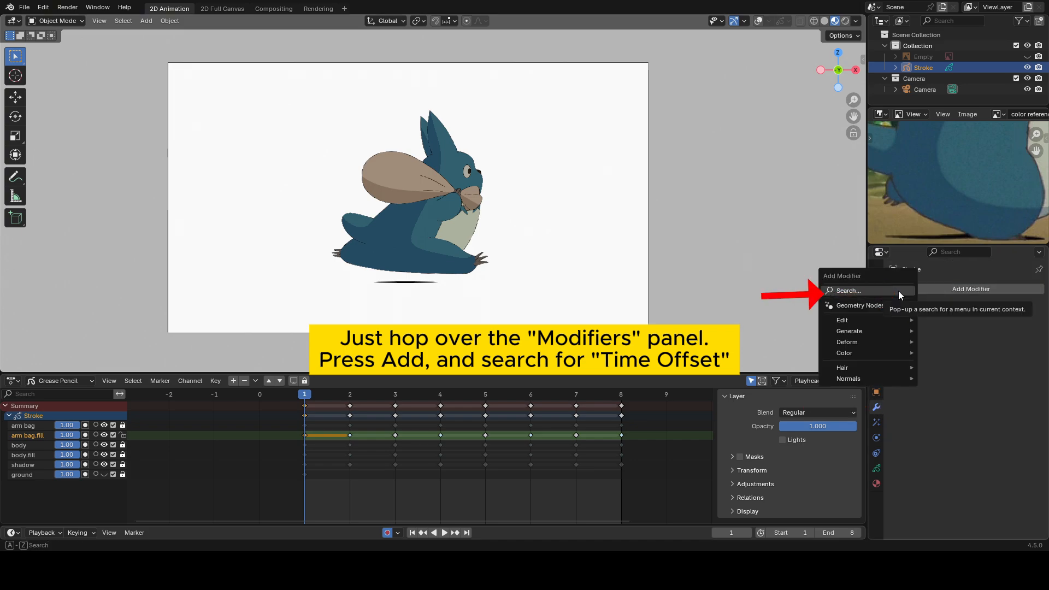
left_click(898, 291)
type("of")
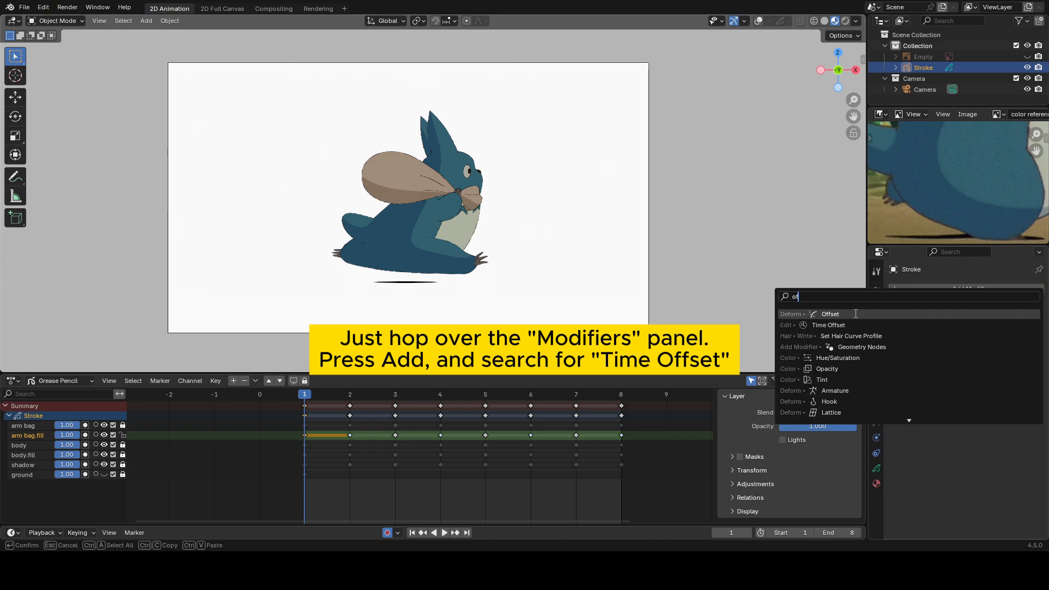
left_click(842, 324)
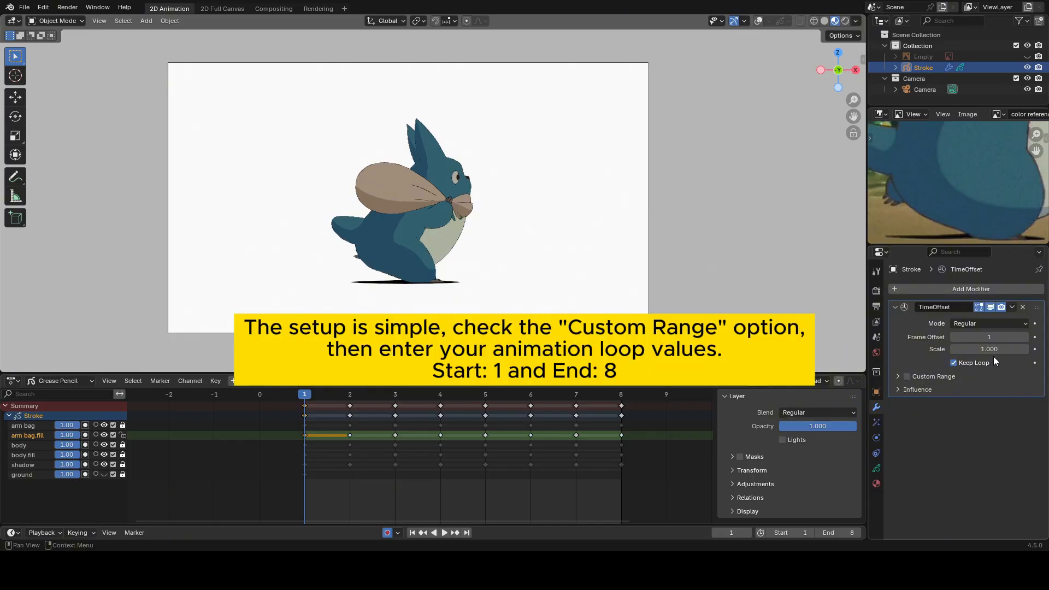
Enable Custom Range on the Time Offset modifier with frame start 1 and end 8.
left_click(907, 375)
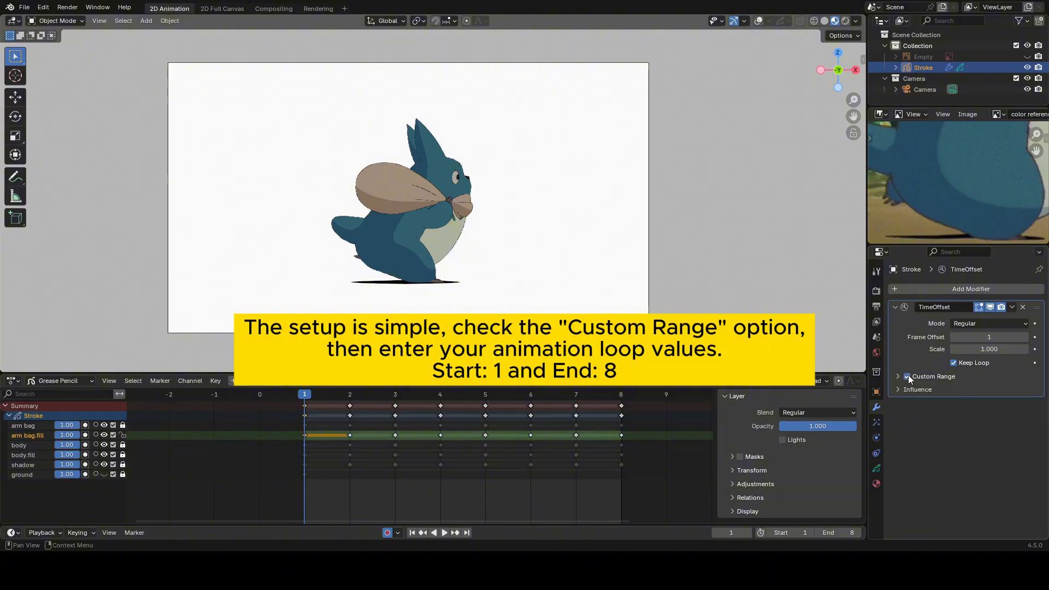
left_click(898, 376)
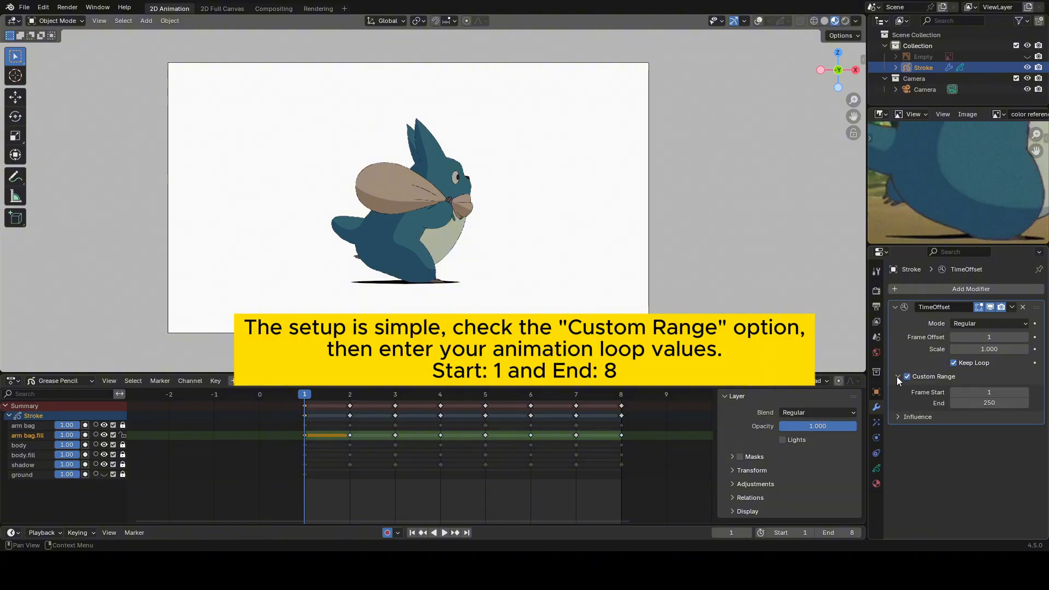
left_click(997, 402)
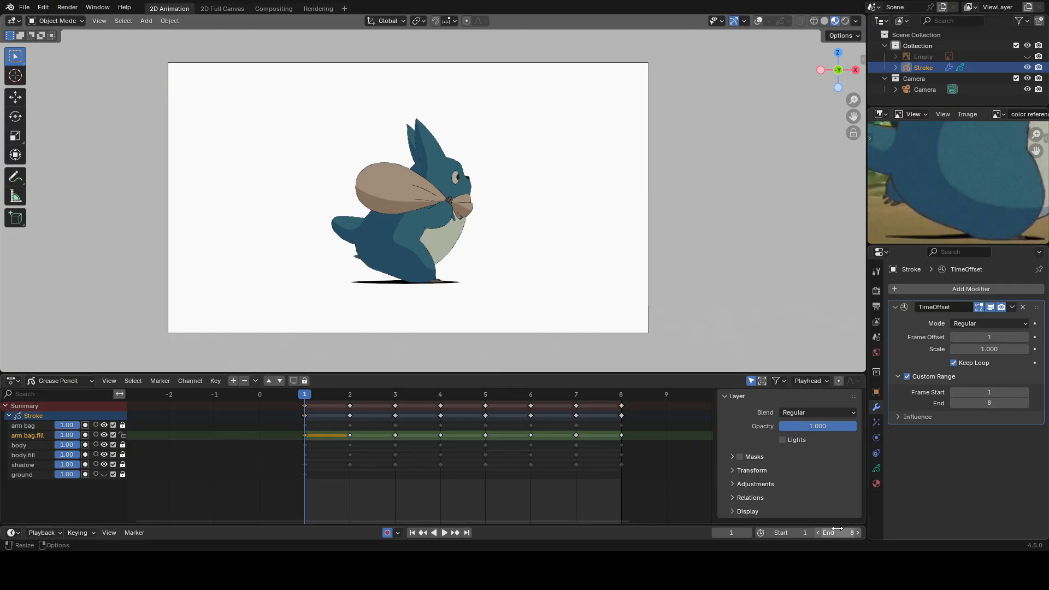
Play the eight-frame cycle briefly and raise the scene's end frame to 148.
left_click(587, 394)
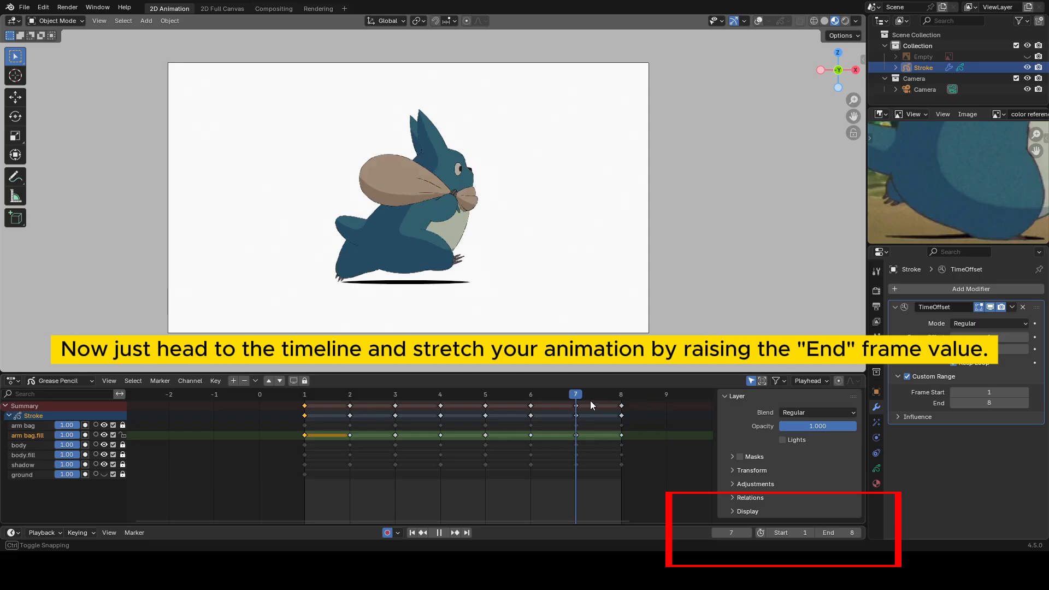
left_click(843, 532)
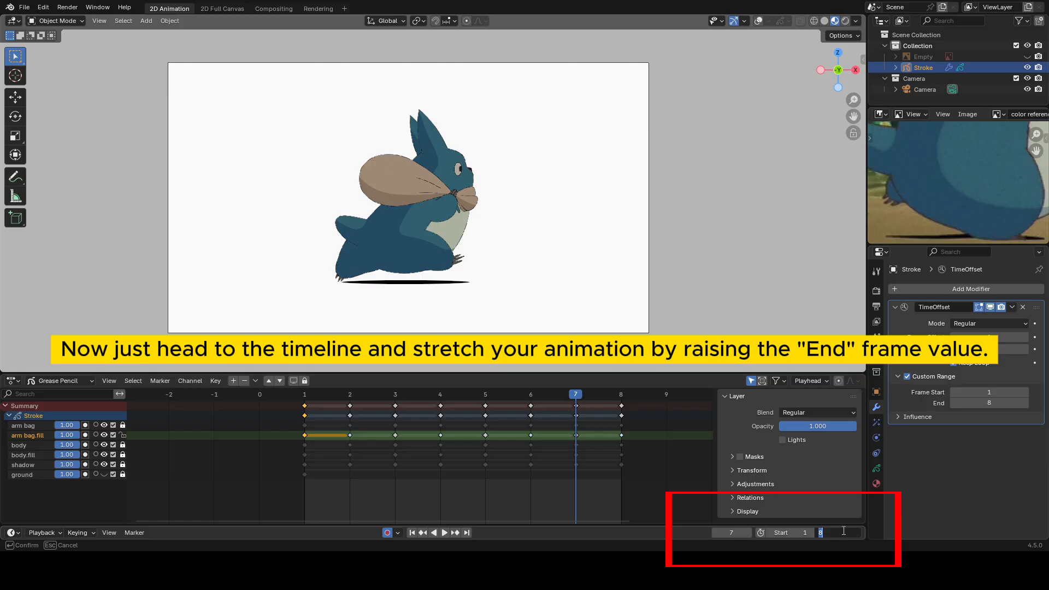
type("148")
key("Return")
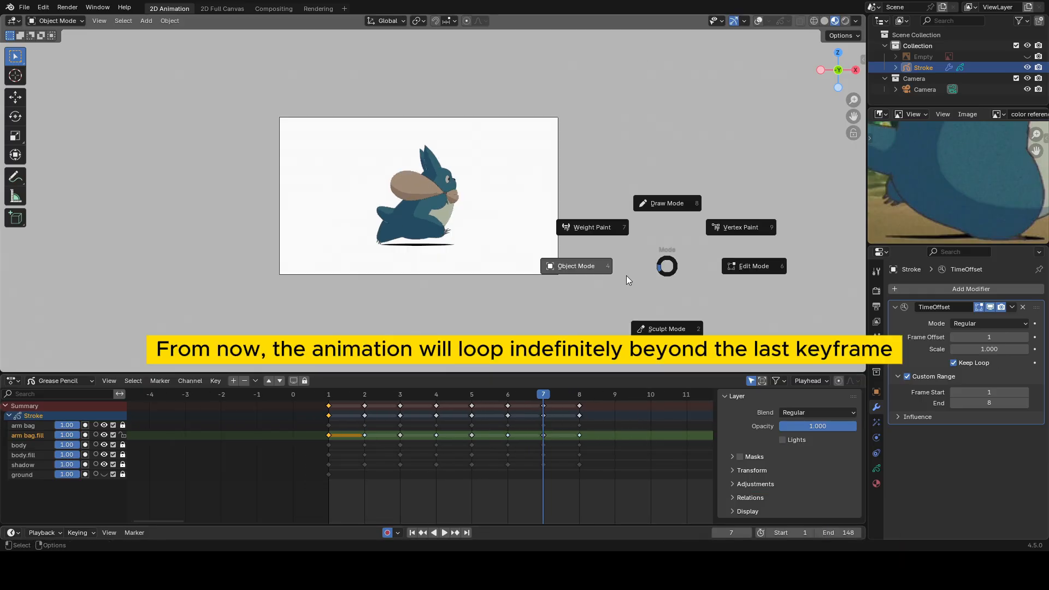
Play and scrub the timeline past the last keyframe at frame 8 to check the extended loop.
key("space")
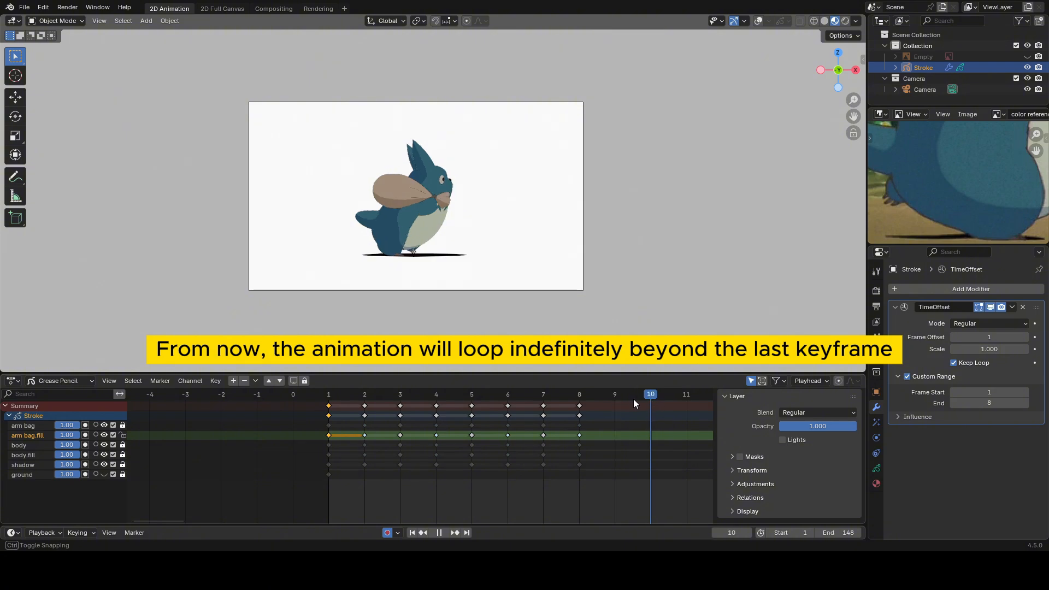
key("space")
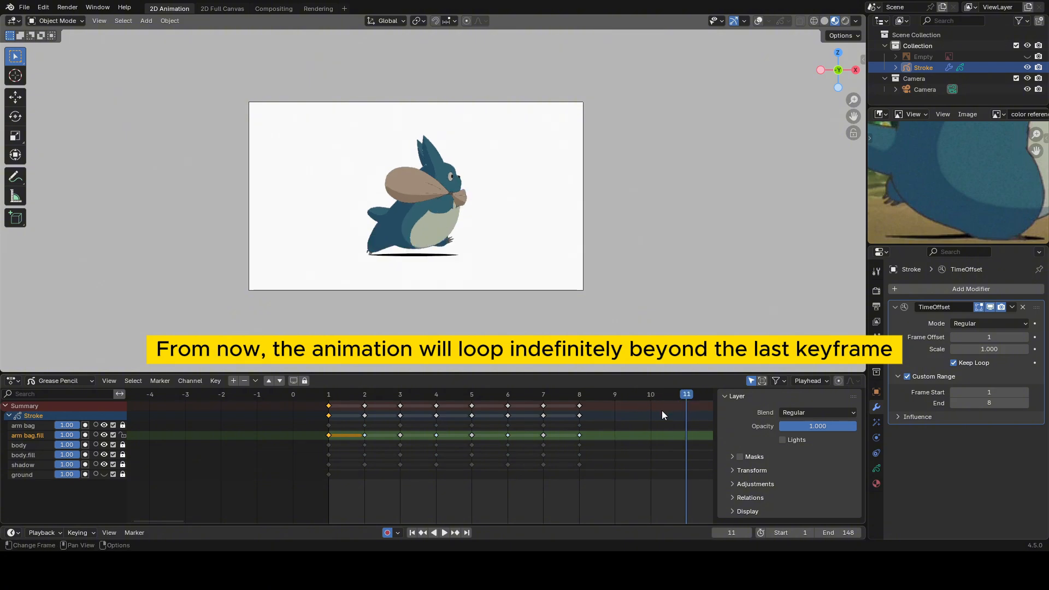
left_click_drag(631, 397, 586, 402)
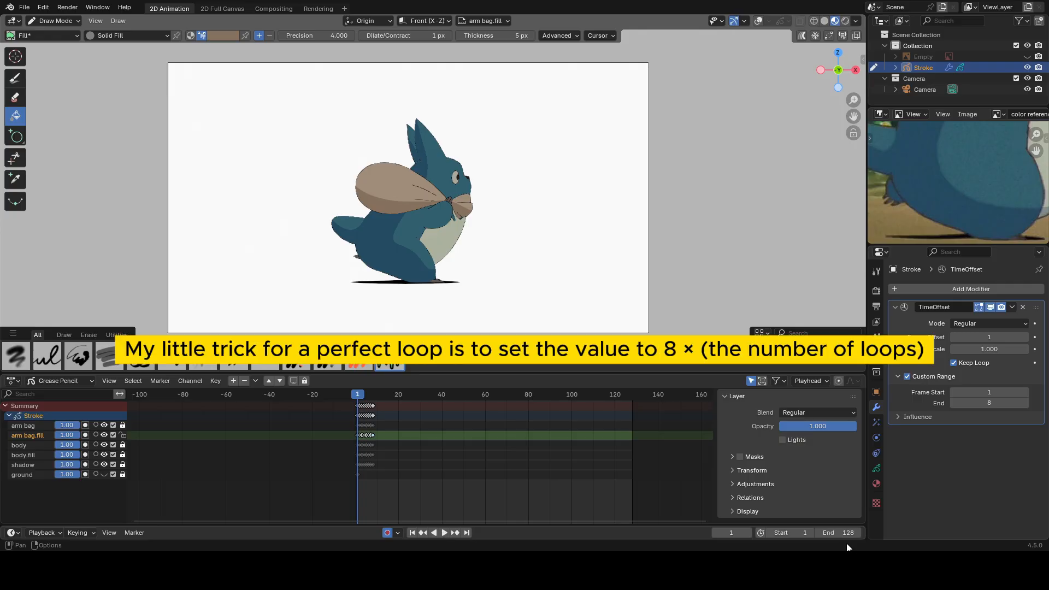
Set the scene's end frame to 96 for twelve loops, preview the animation, and return to frame 1.
double_click(839, 533)
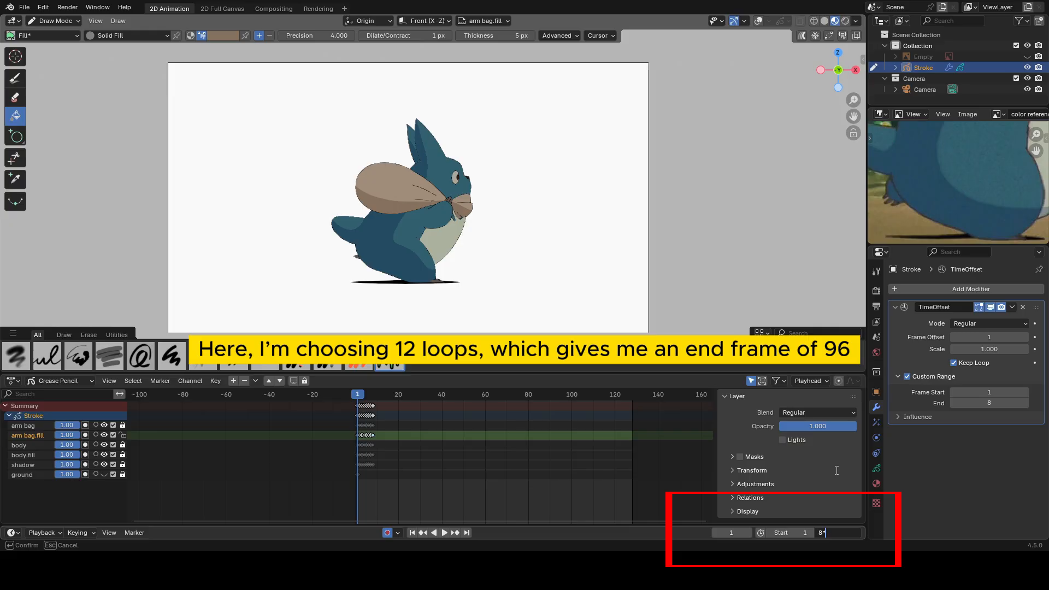
key("Return")
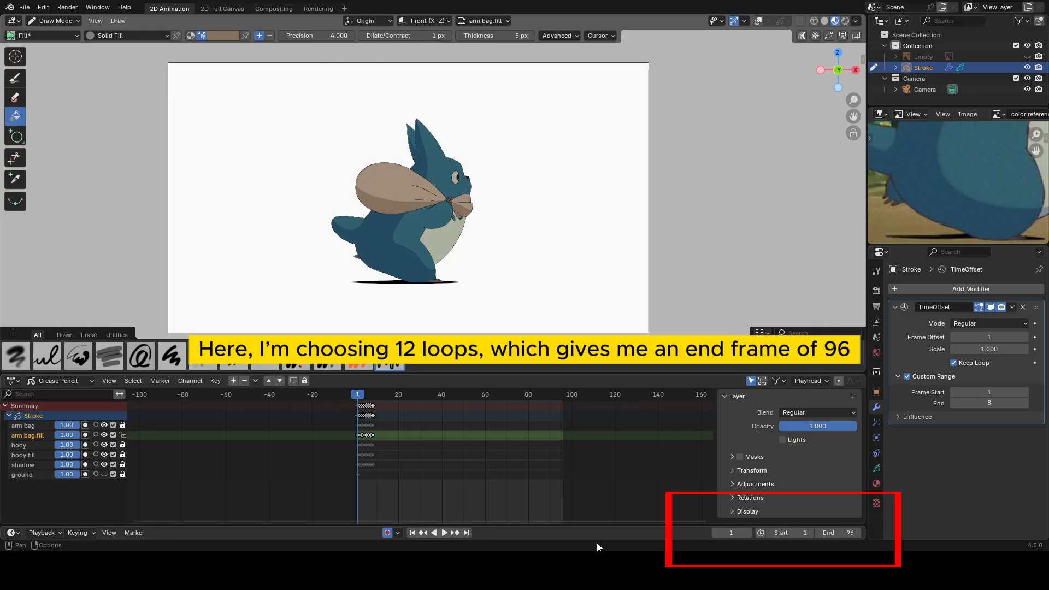
left_click(444, 533)
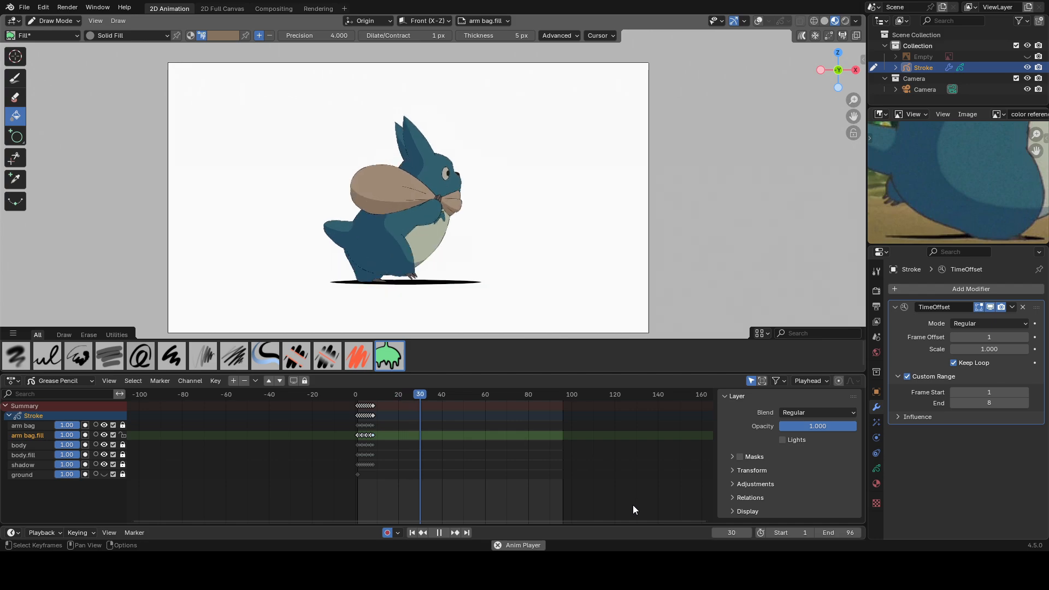
left_click(441, 532)
left_click(413, 532)
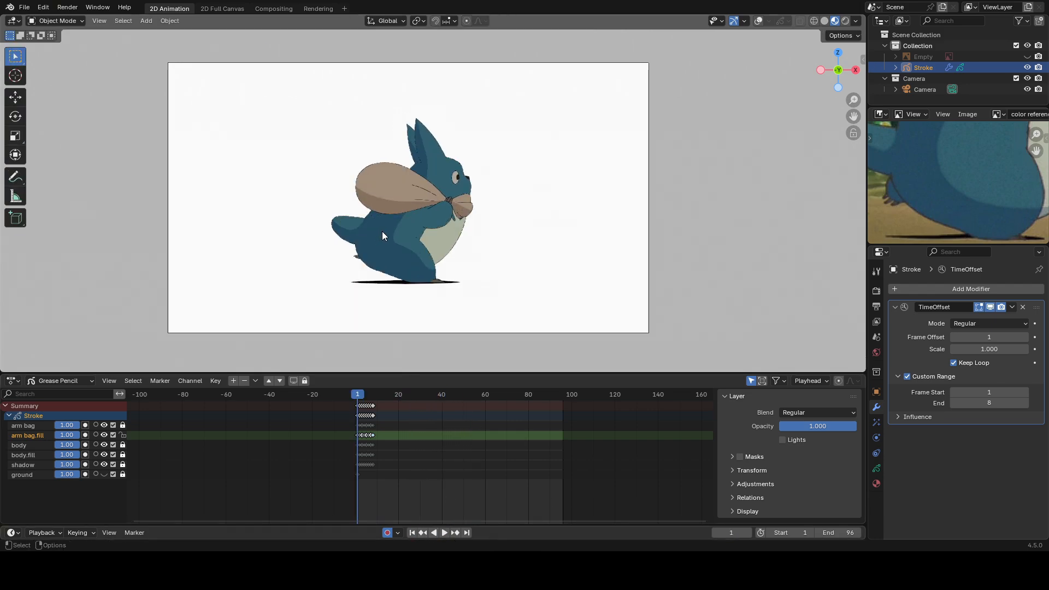
Preview the animation with the output frame rate at 24 fps, and set the frame rate back to 12 fps.
left_click(876, 308)
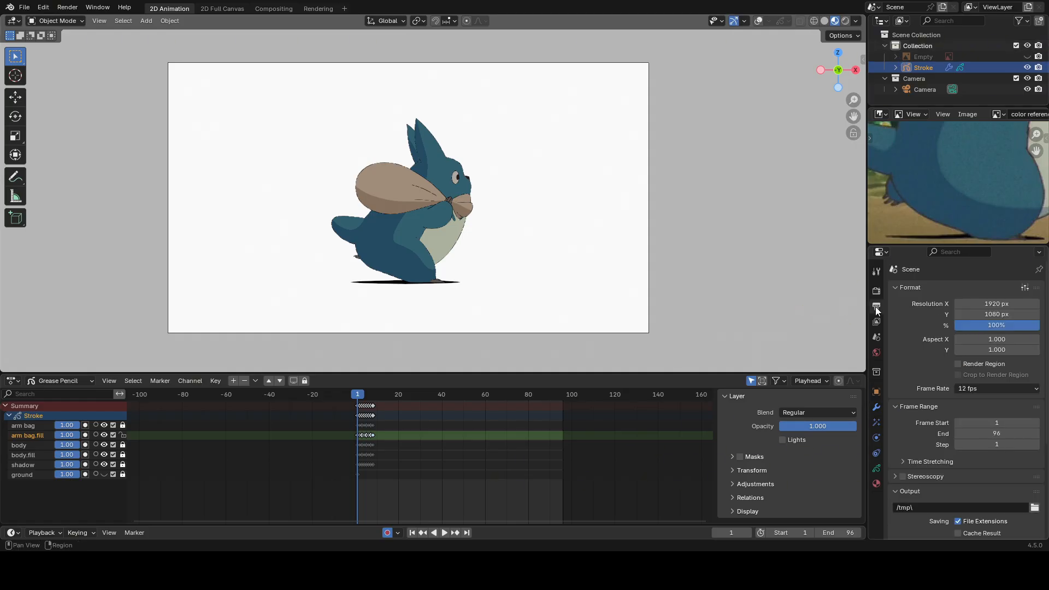
left_click(975, 388)
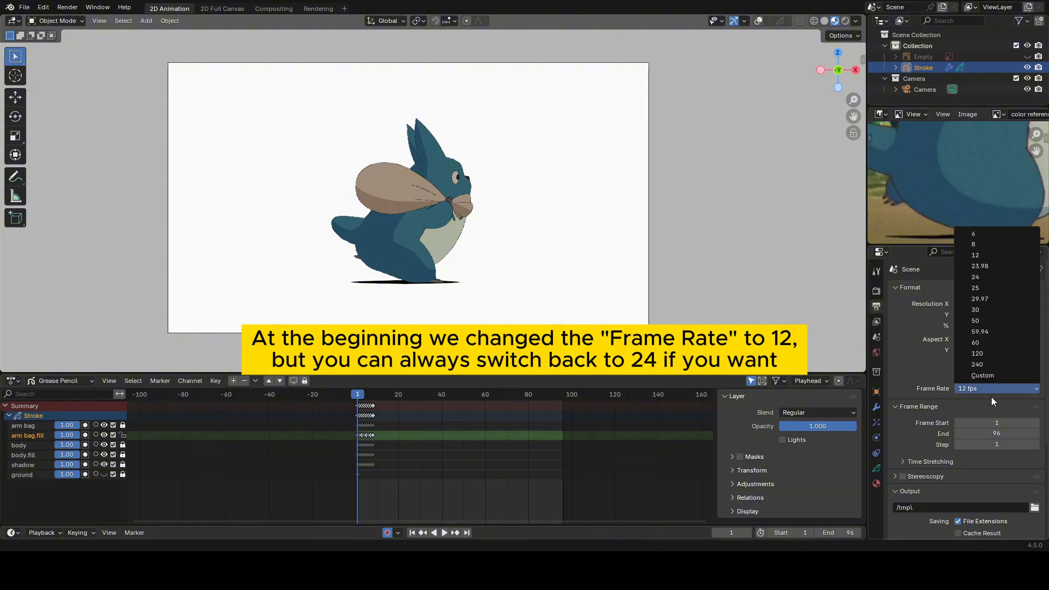
left_click(982, 275)
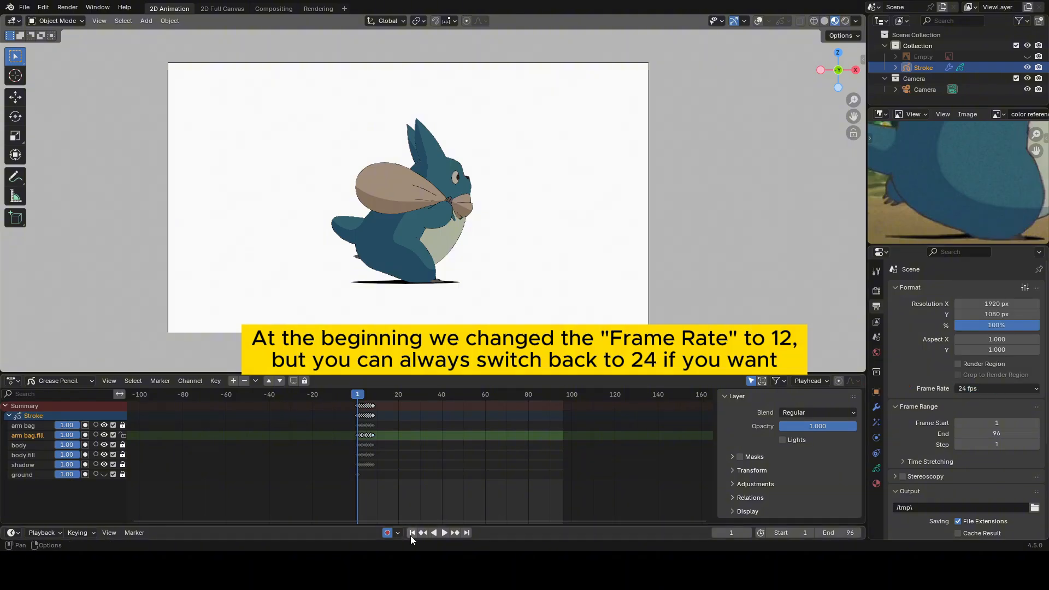
left_click(445, 533)
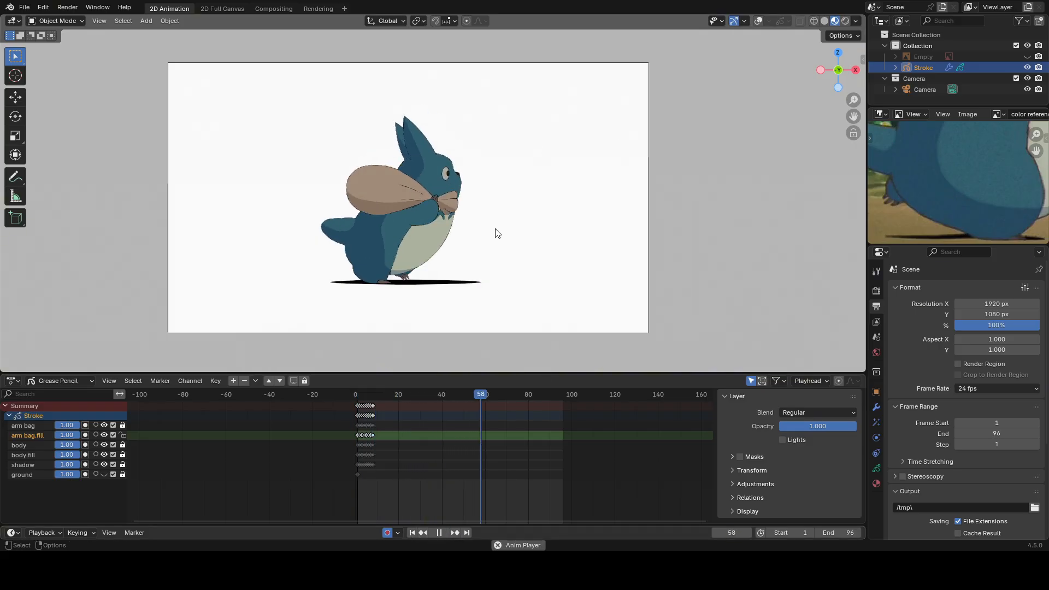
left_click(983, 389)
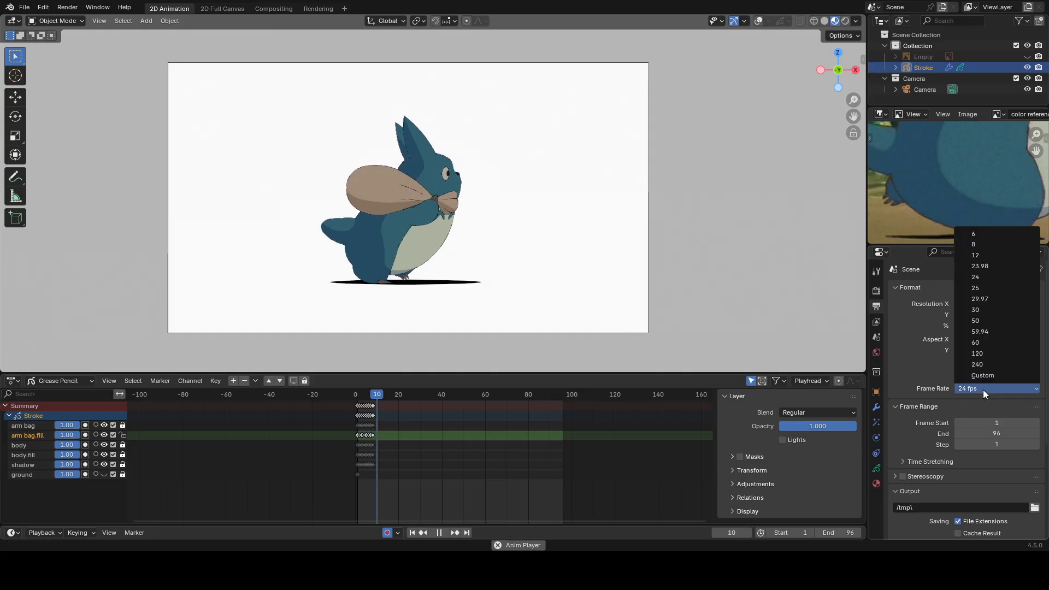
left_click(984, 255)
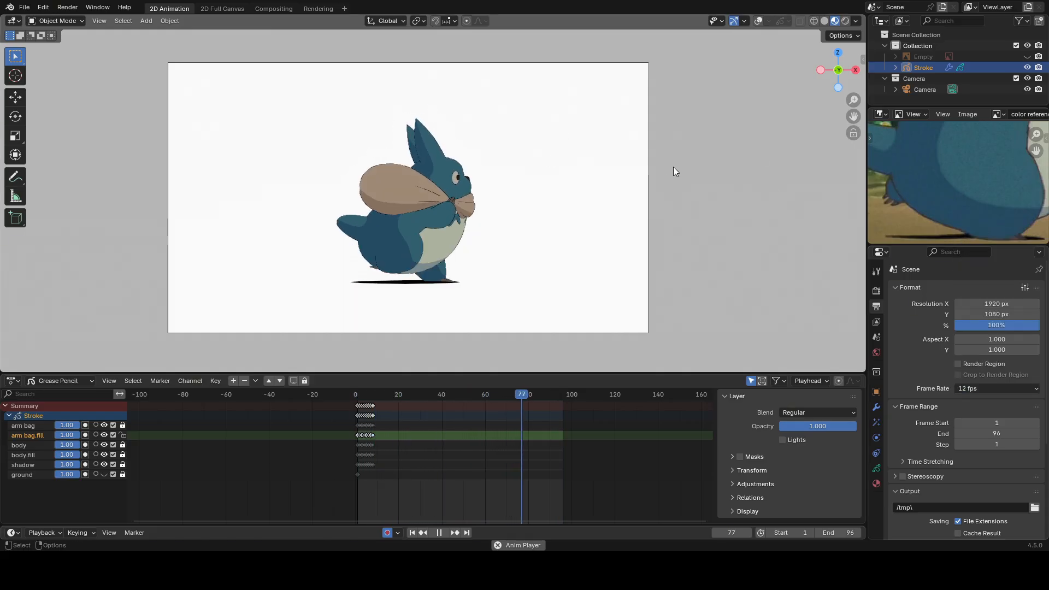
Set the output file format to FFmpeg Video and apply the H264 in MP4 encoding preset.
scroll(932, 448, "down", 6)
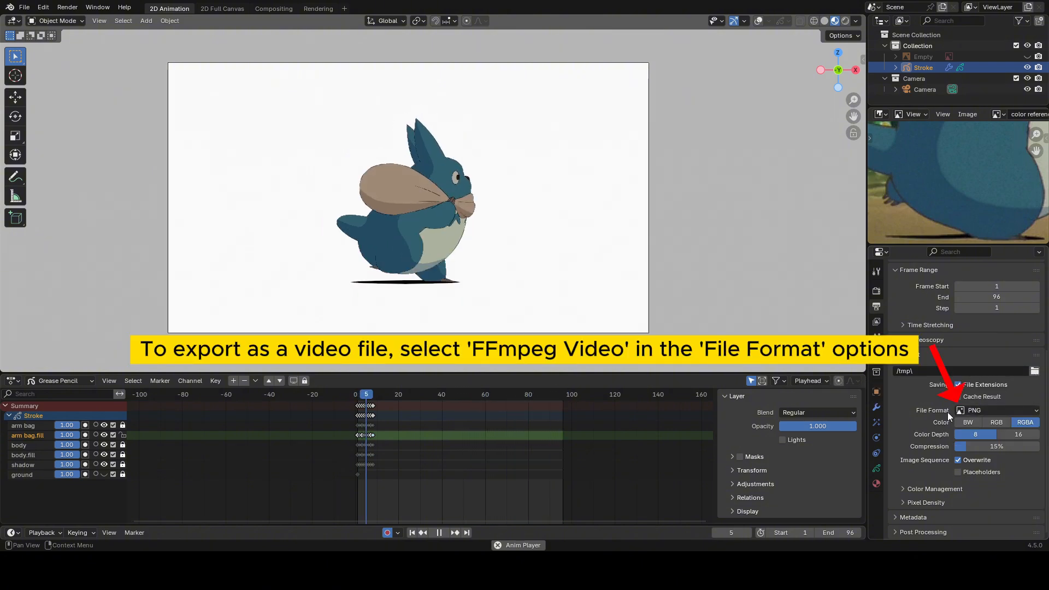
left_click(976, 411)
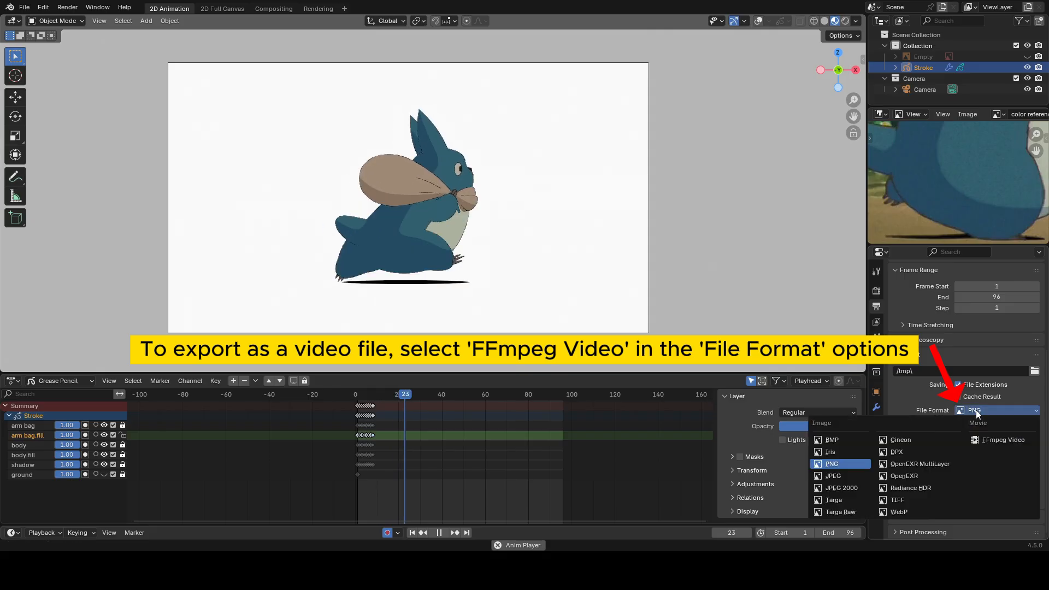
left_click(995, 438)
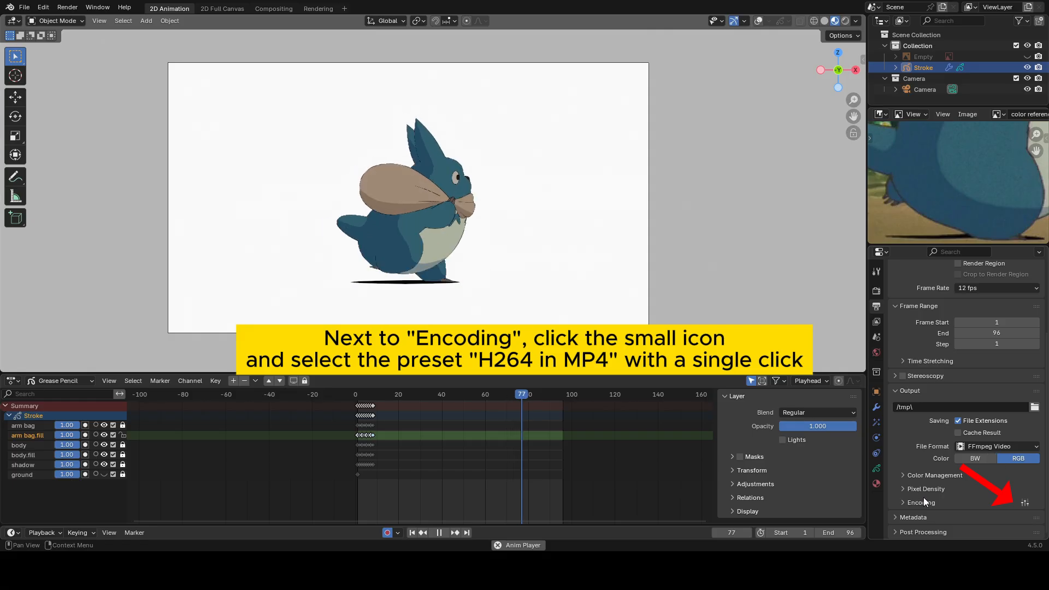
left_click(1024, 503)
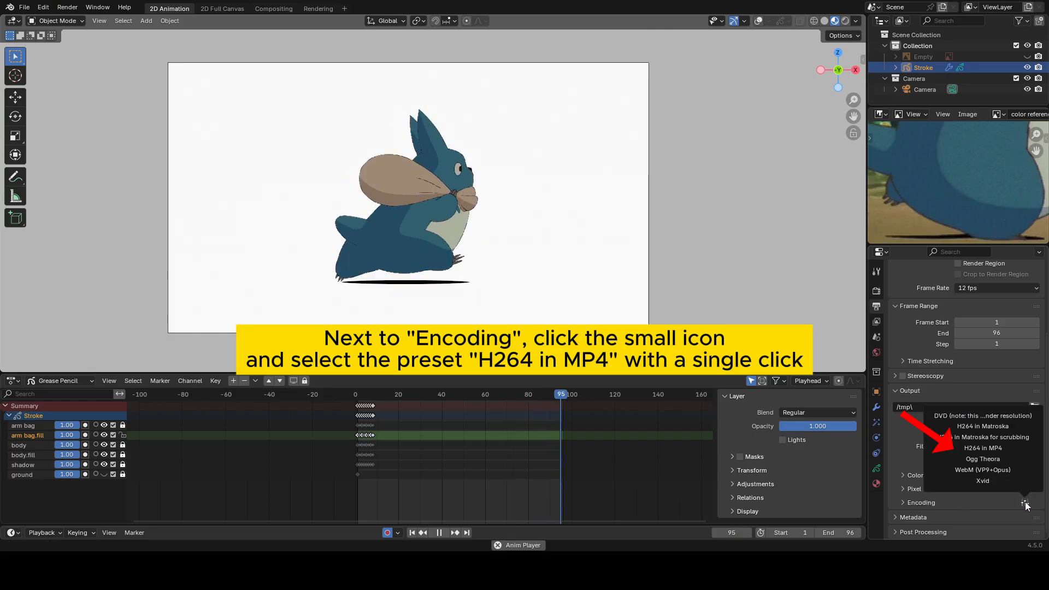
left_click(999, 449)
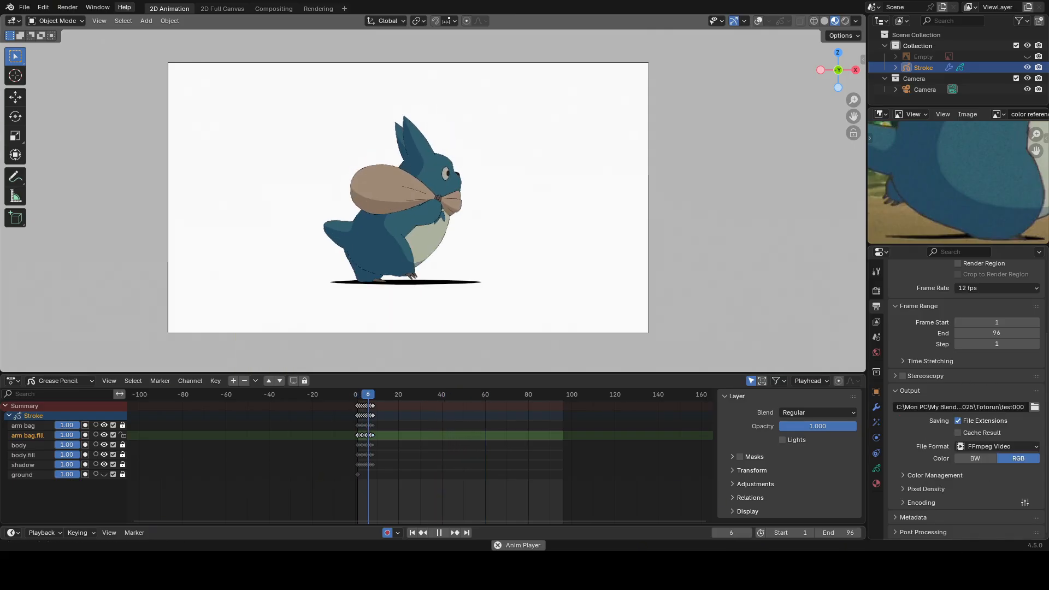
Render the full animation to the configured video output.
left_click(67, 7)
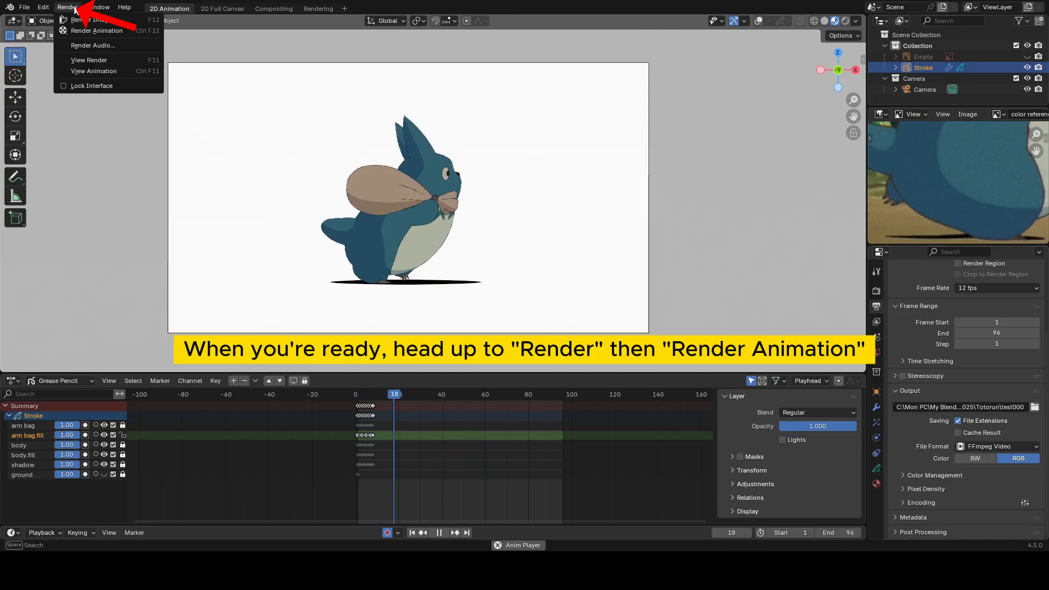
left_click(104, 30)
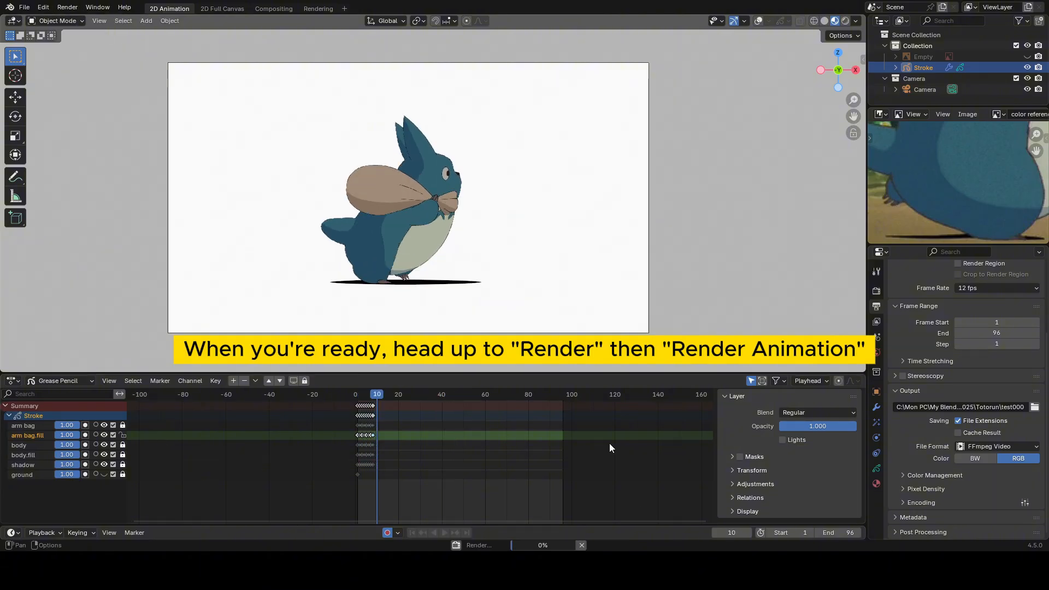